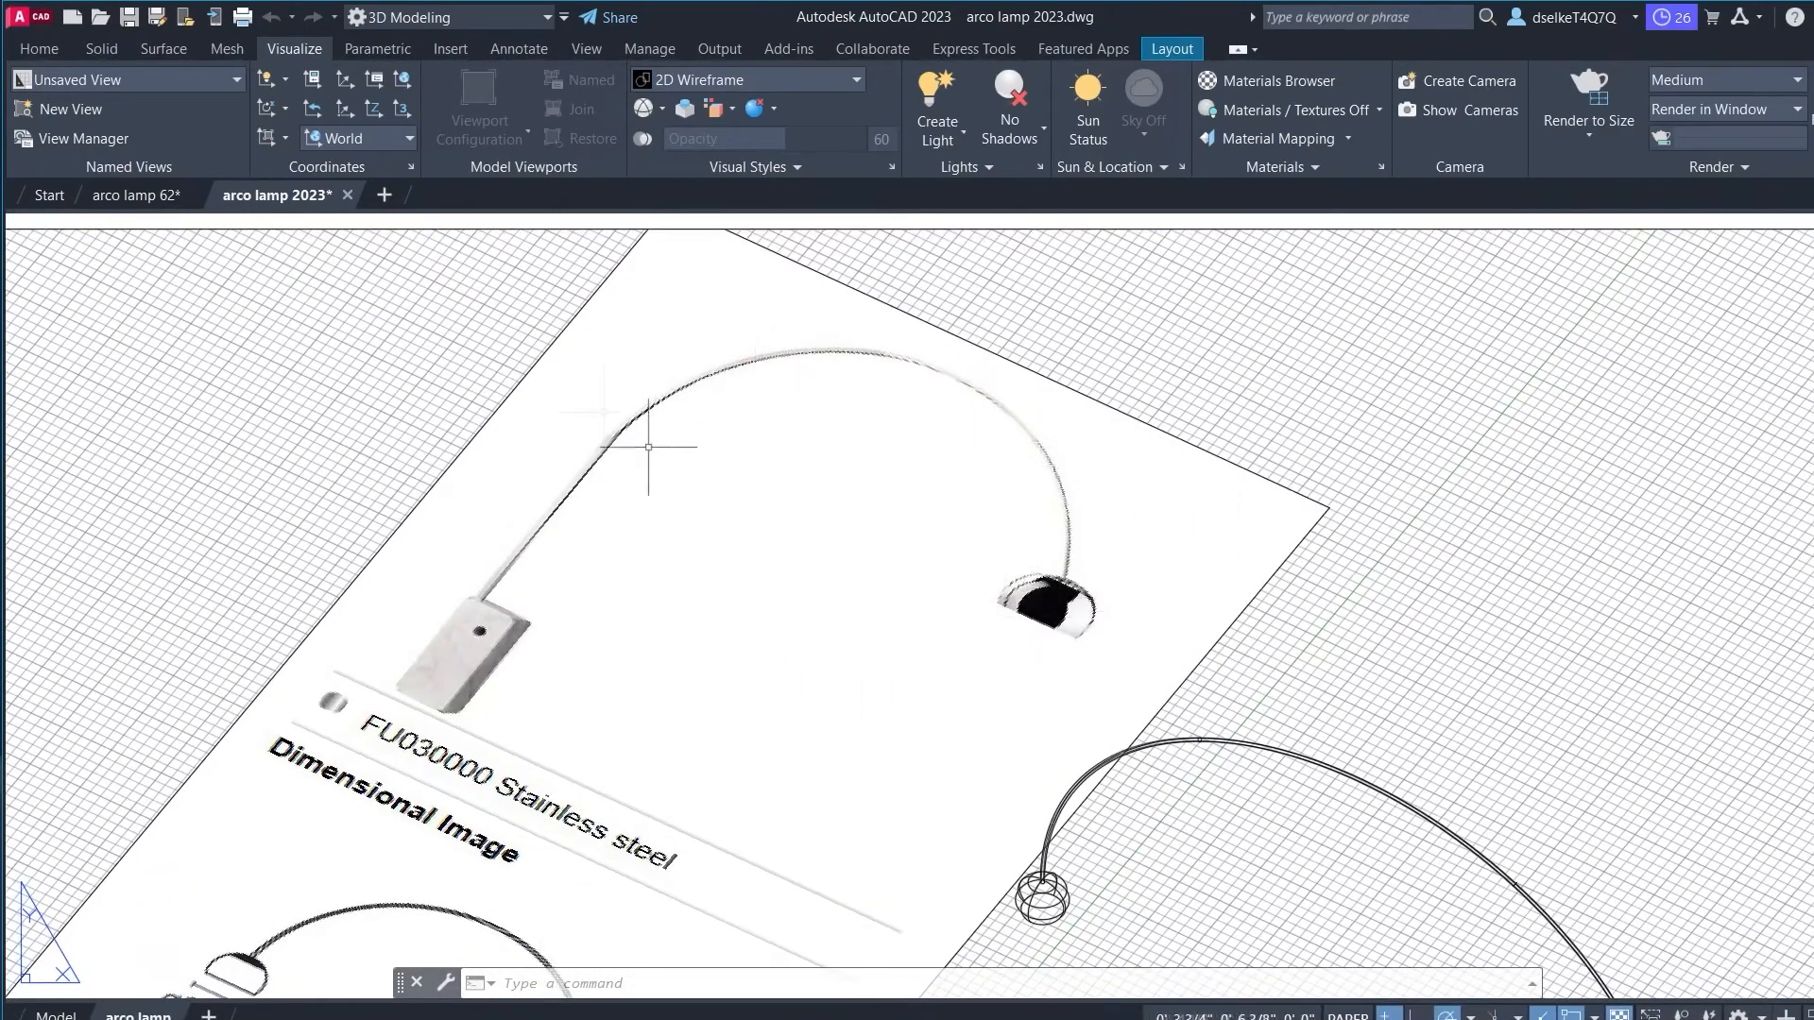
# Step: Create a new drawing from the acad template
pyautogui.scroll(-4, 605, 669)
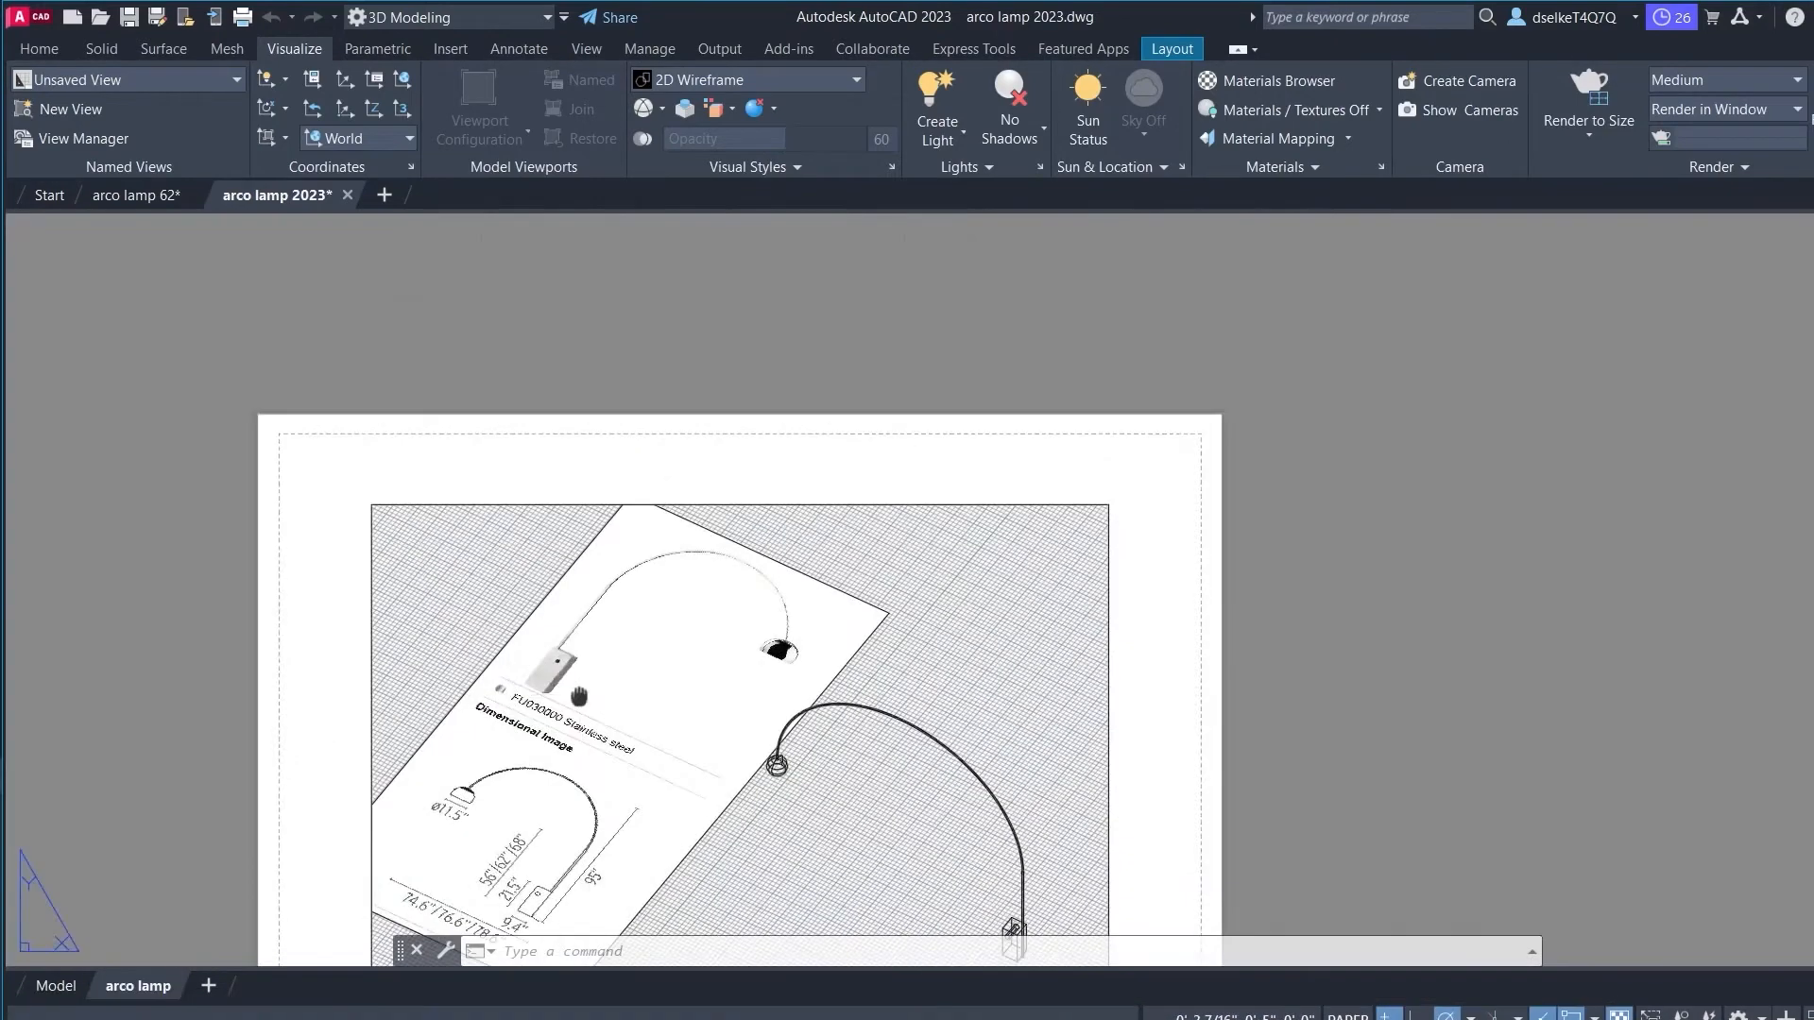
pyautogui.scroll(5, 922, 565)
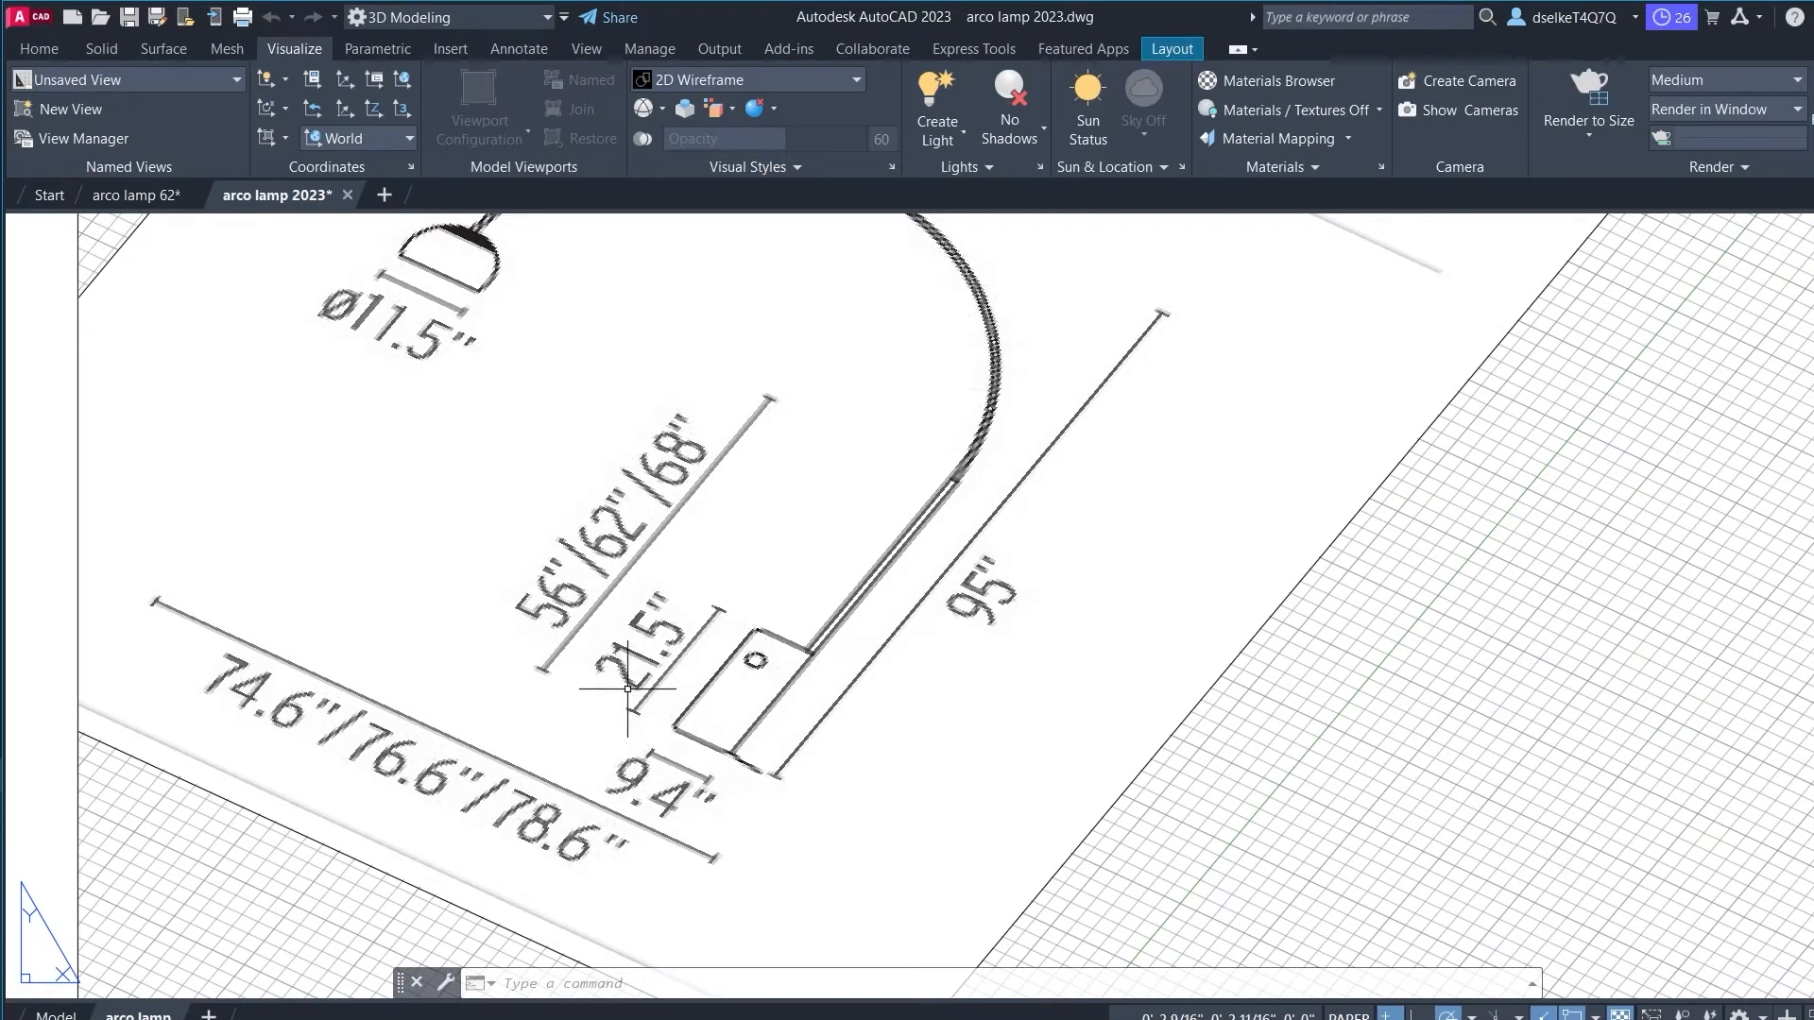
pyautogui.click(73, 17)
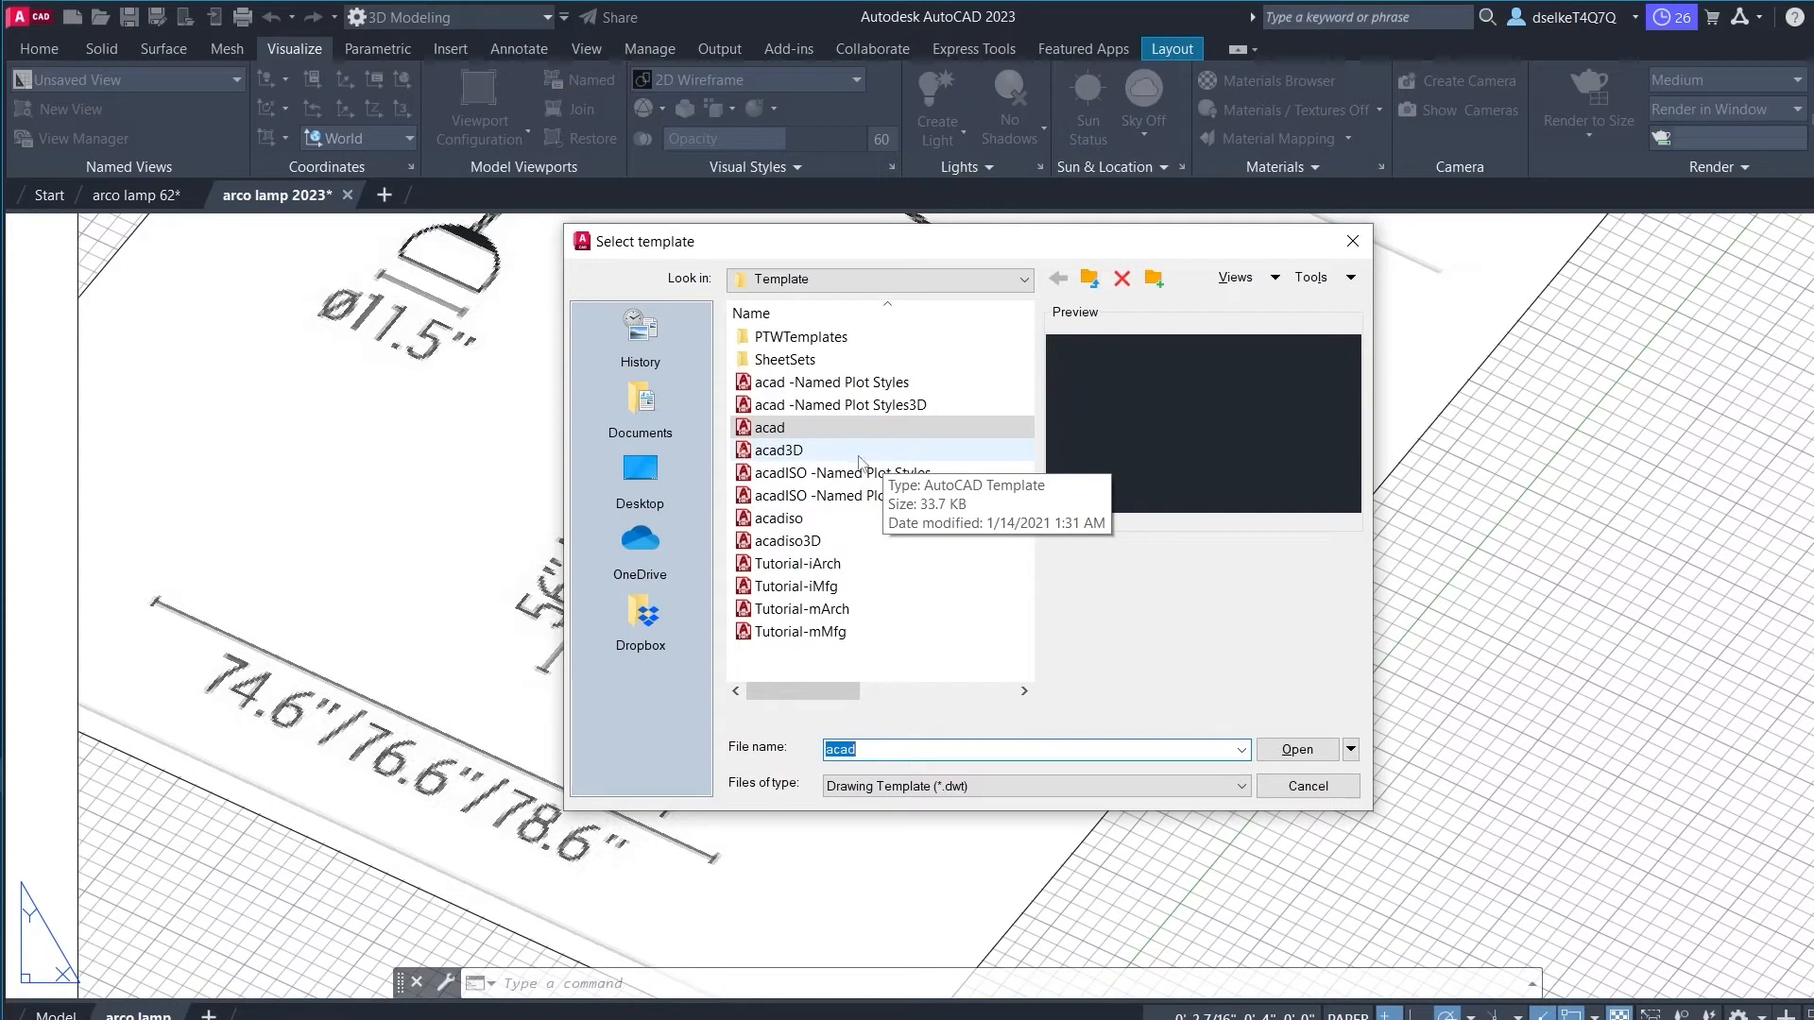
pyautogui.click(770, 431)
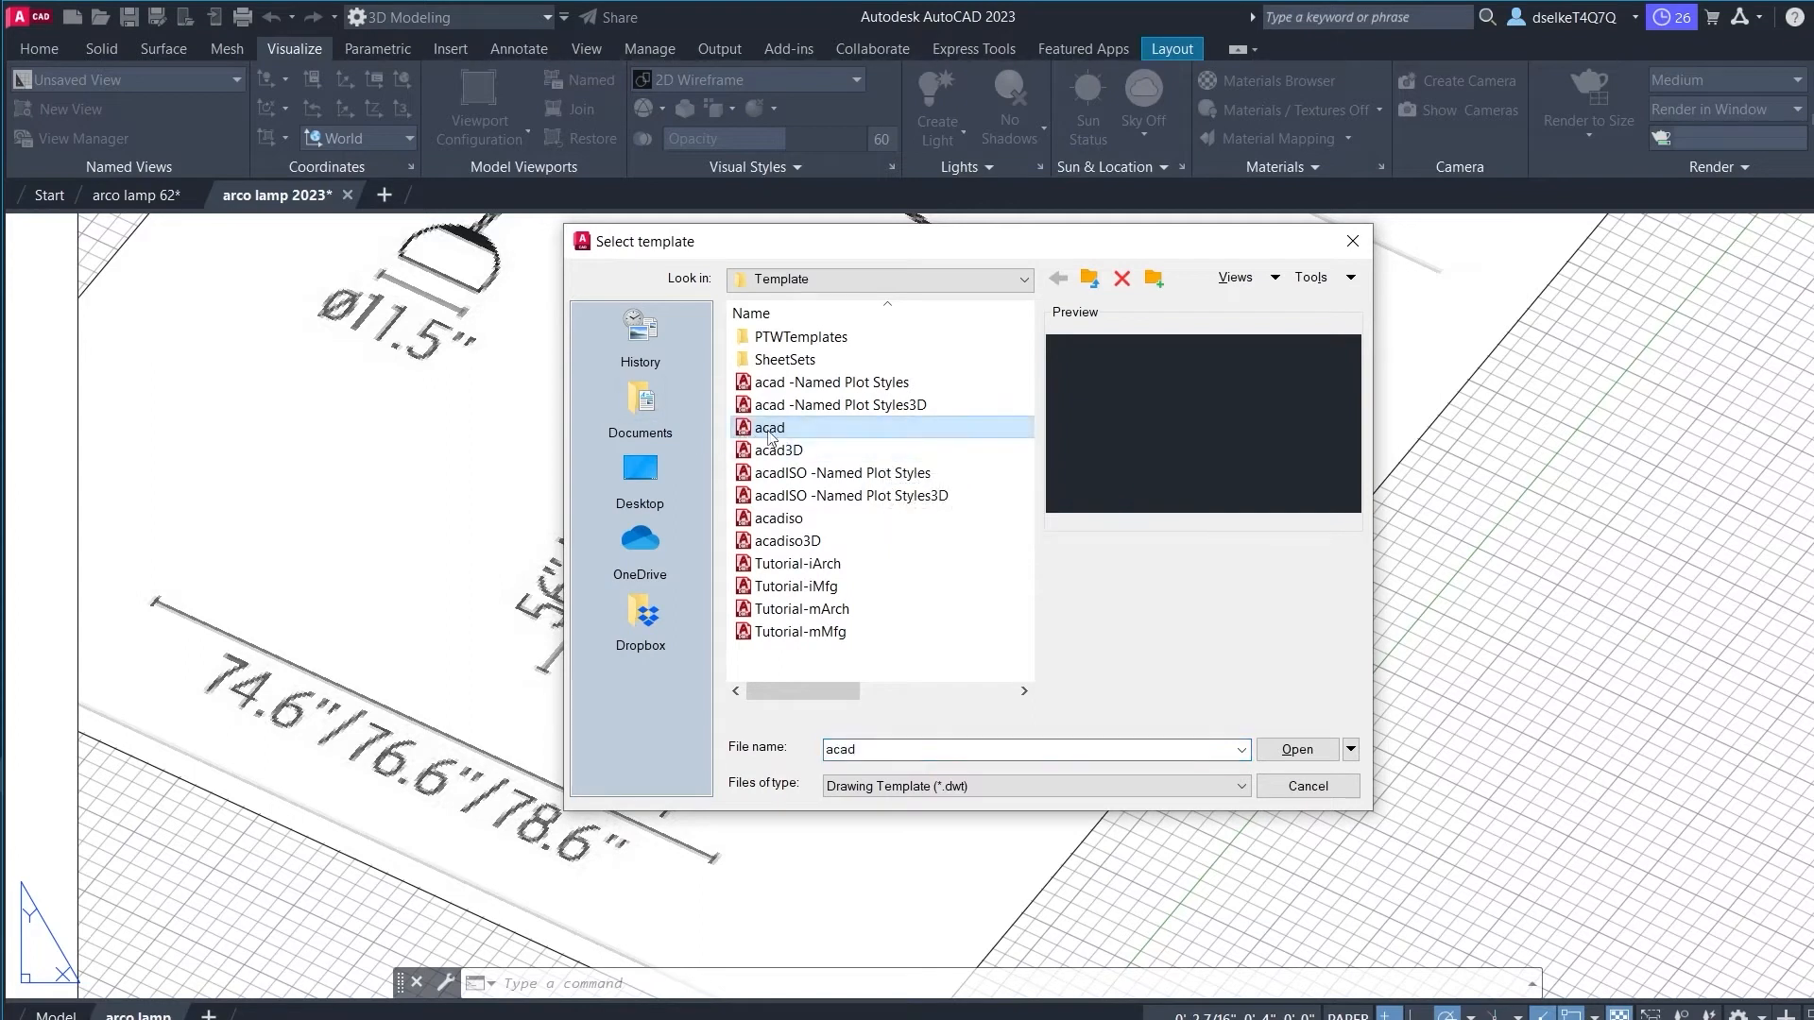
pyautogui.click(1278, 753)
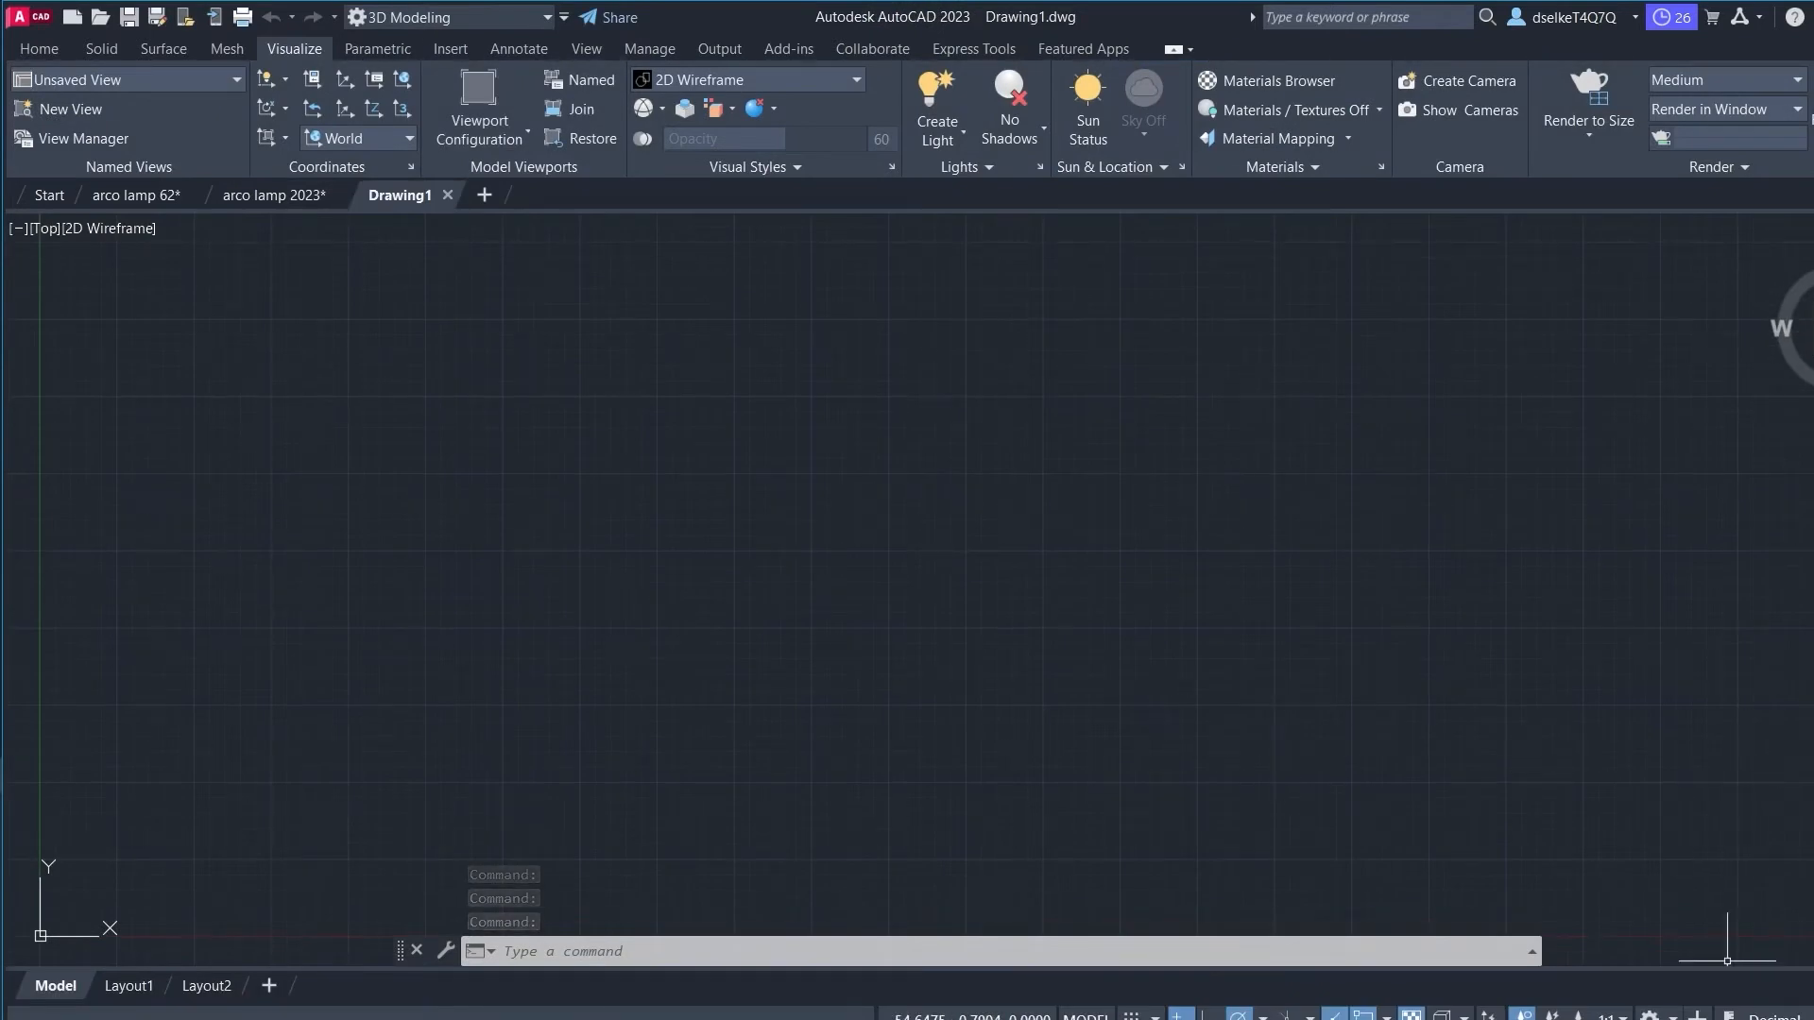
# Step: Set the new drawing's units to Architectural and switch the workspace to Drafting & Annotation
pyautogui.click(1806, 1014)
pyautogui.click(1774, 877)
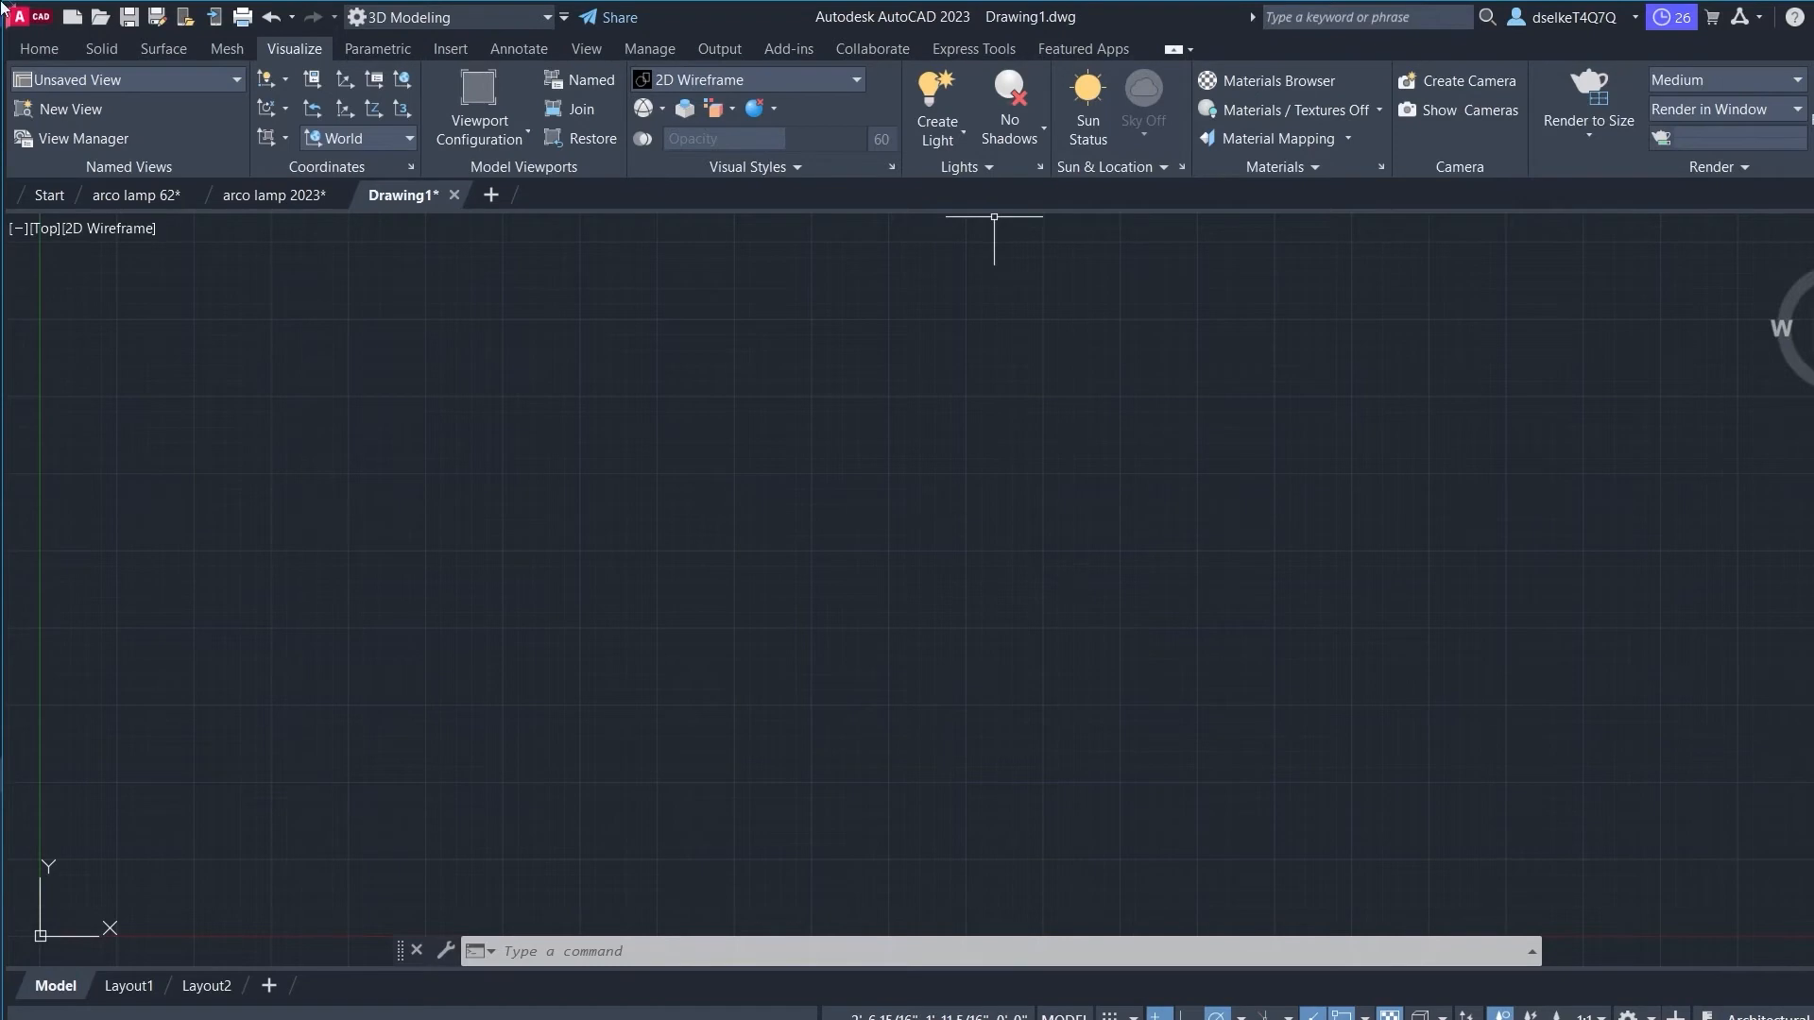
pyautogui.click(544, 18)
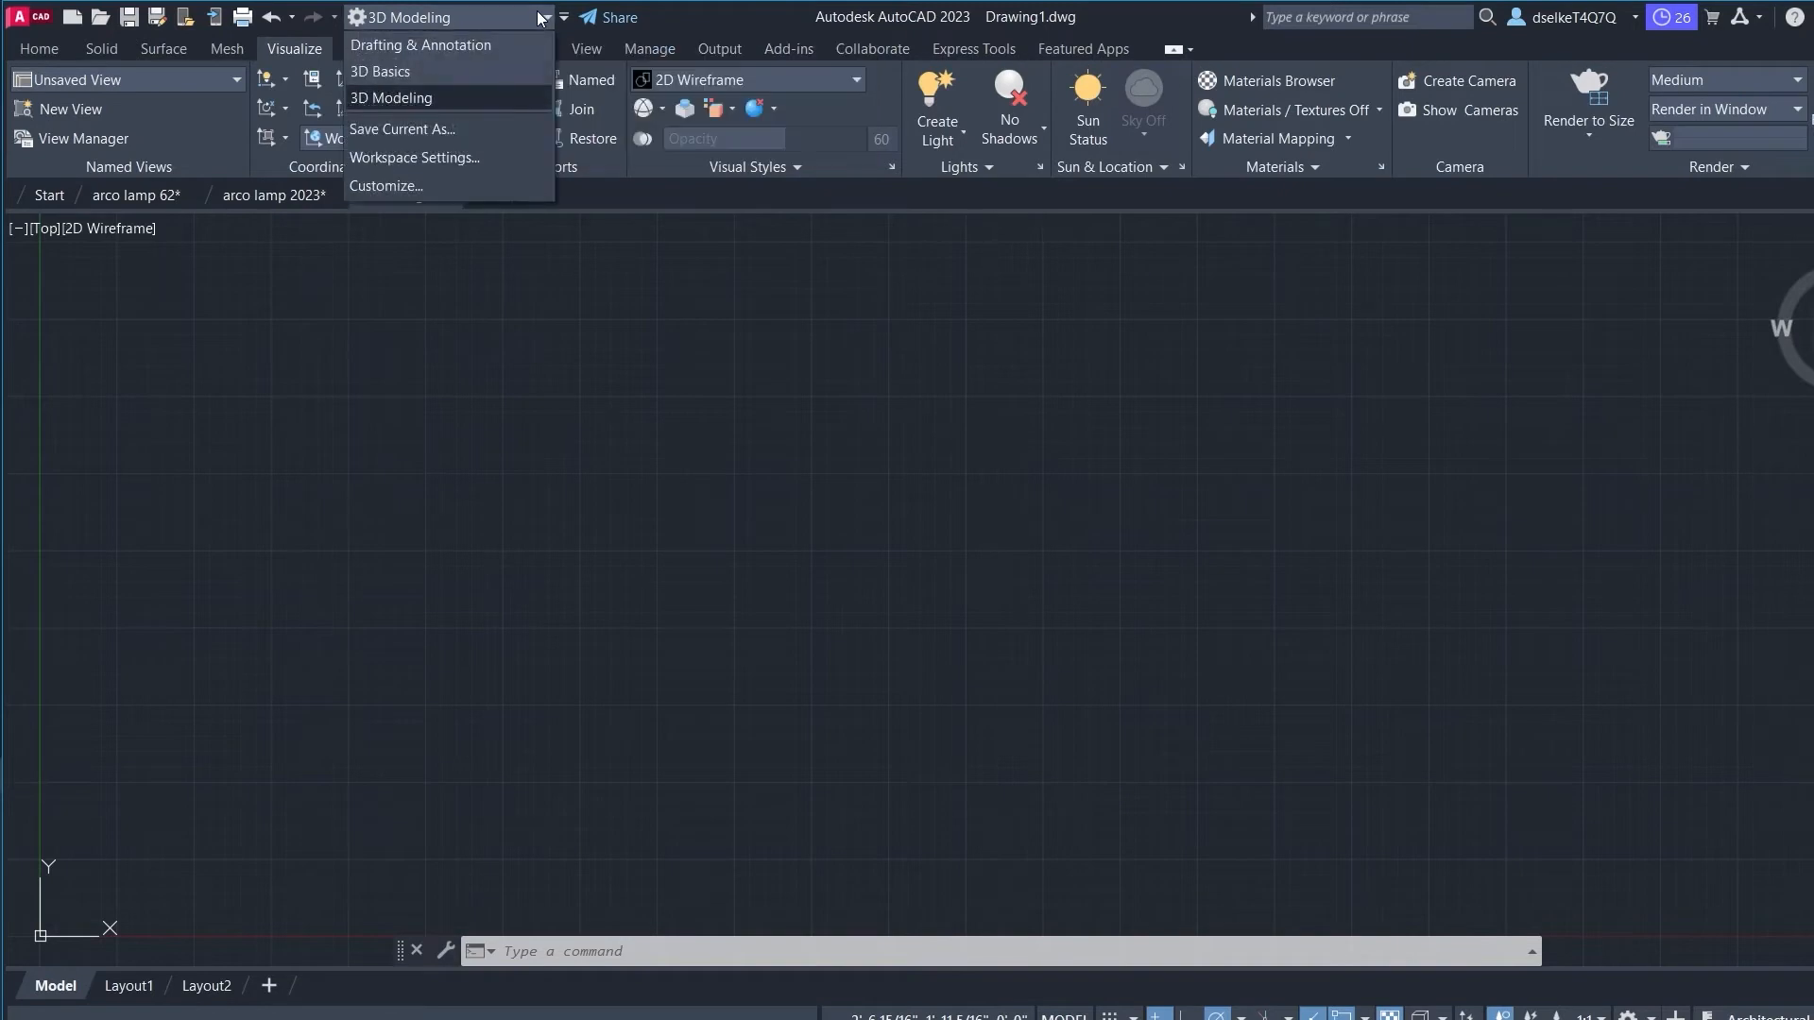
pyautogui.click(447, 45)
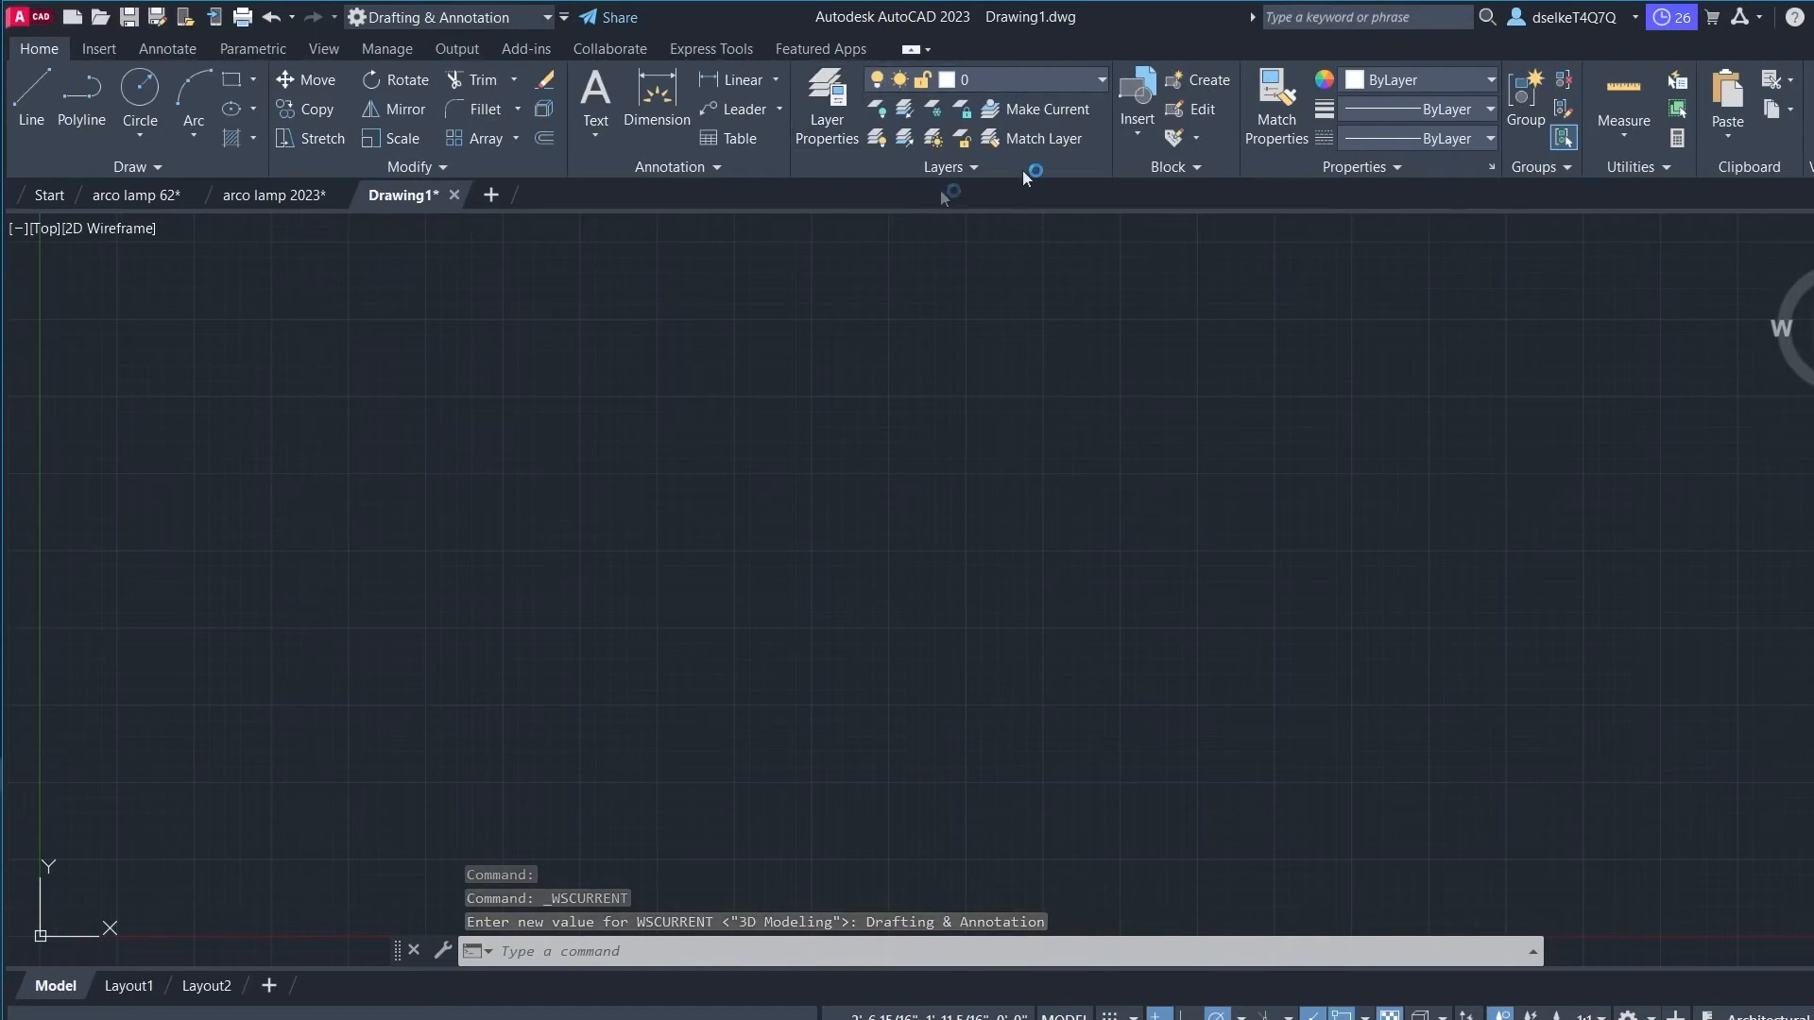
# Step: Create a new layer named "floor" and set its color to red
pyautogui.click(846, 100)
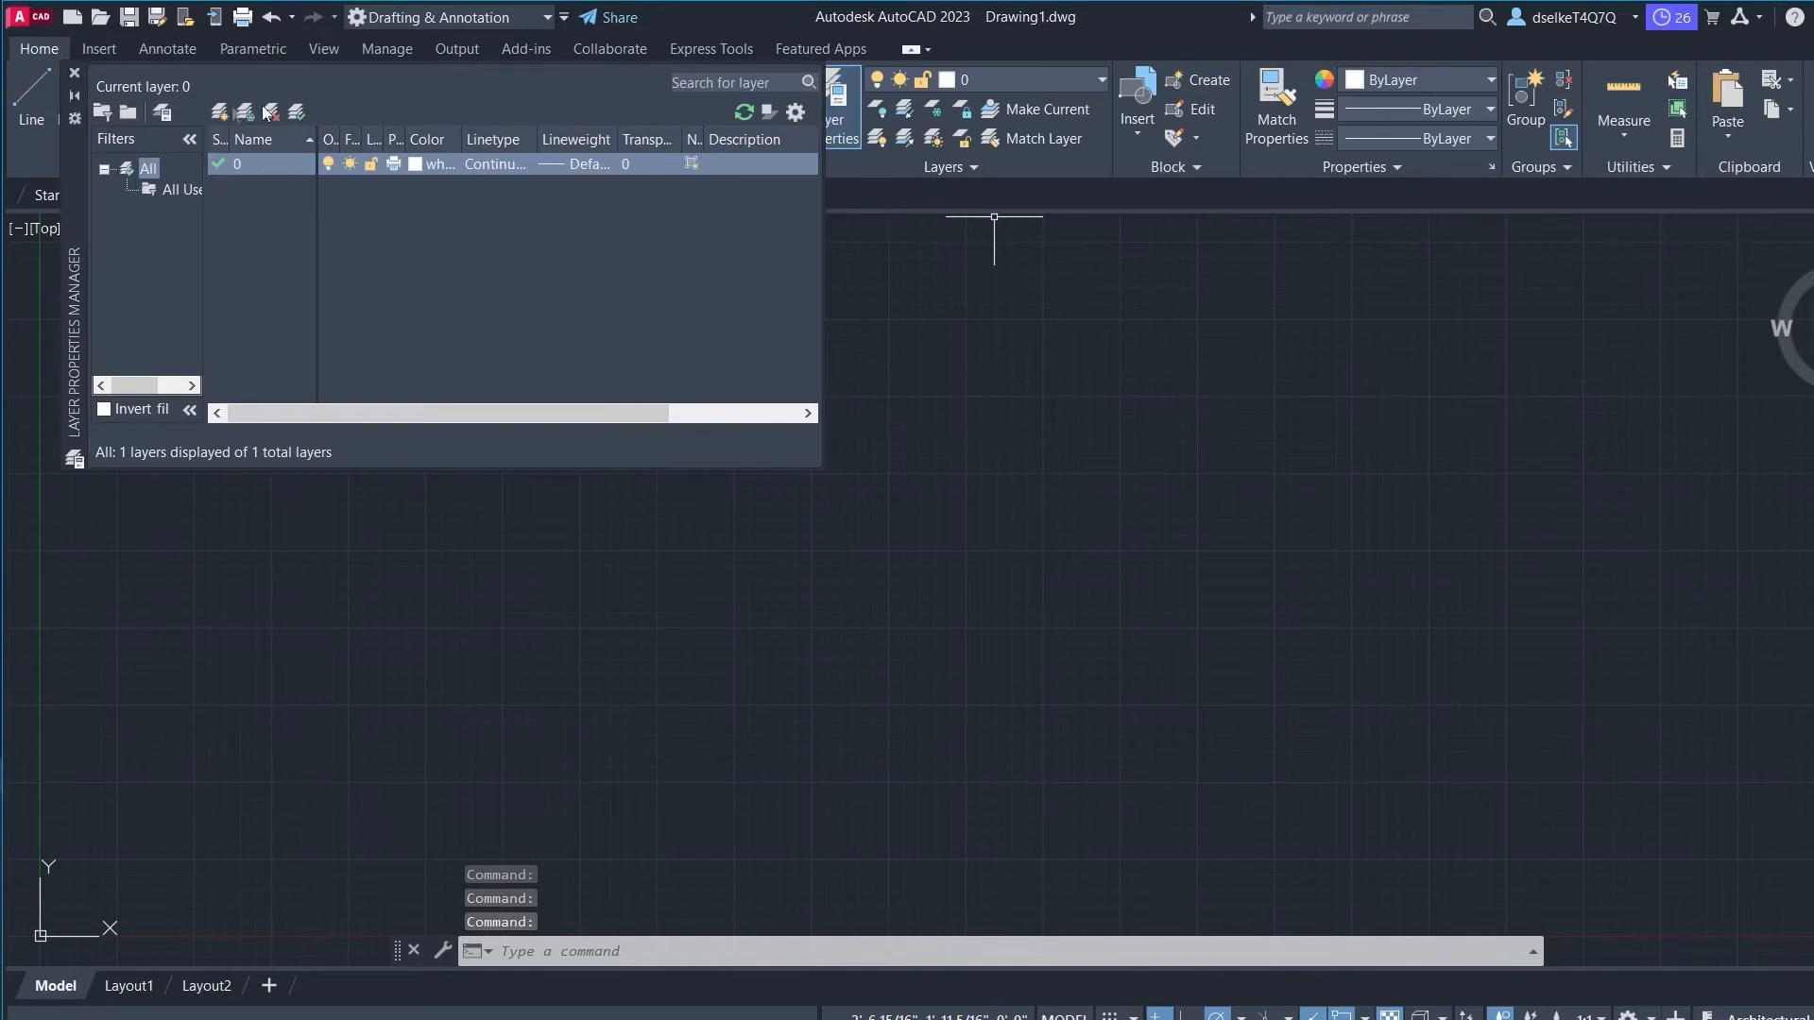
pyautogui.click(221, 112)
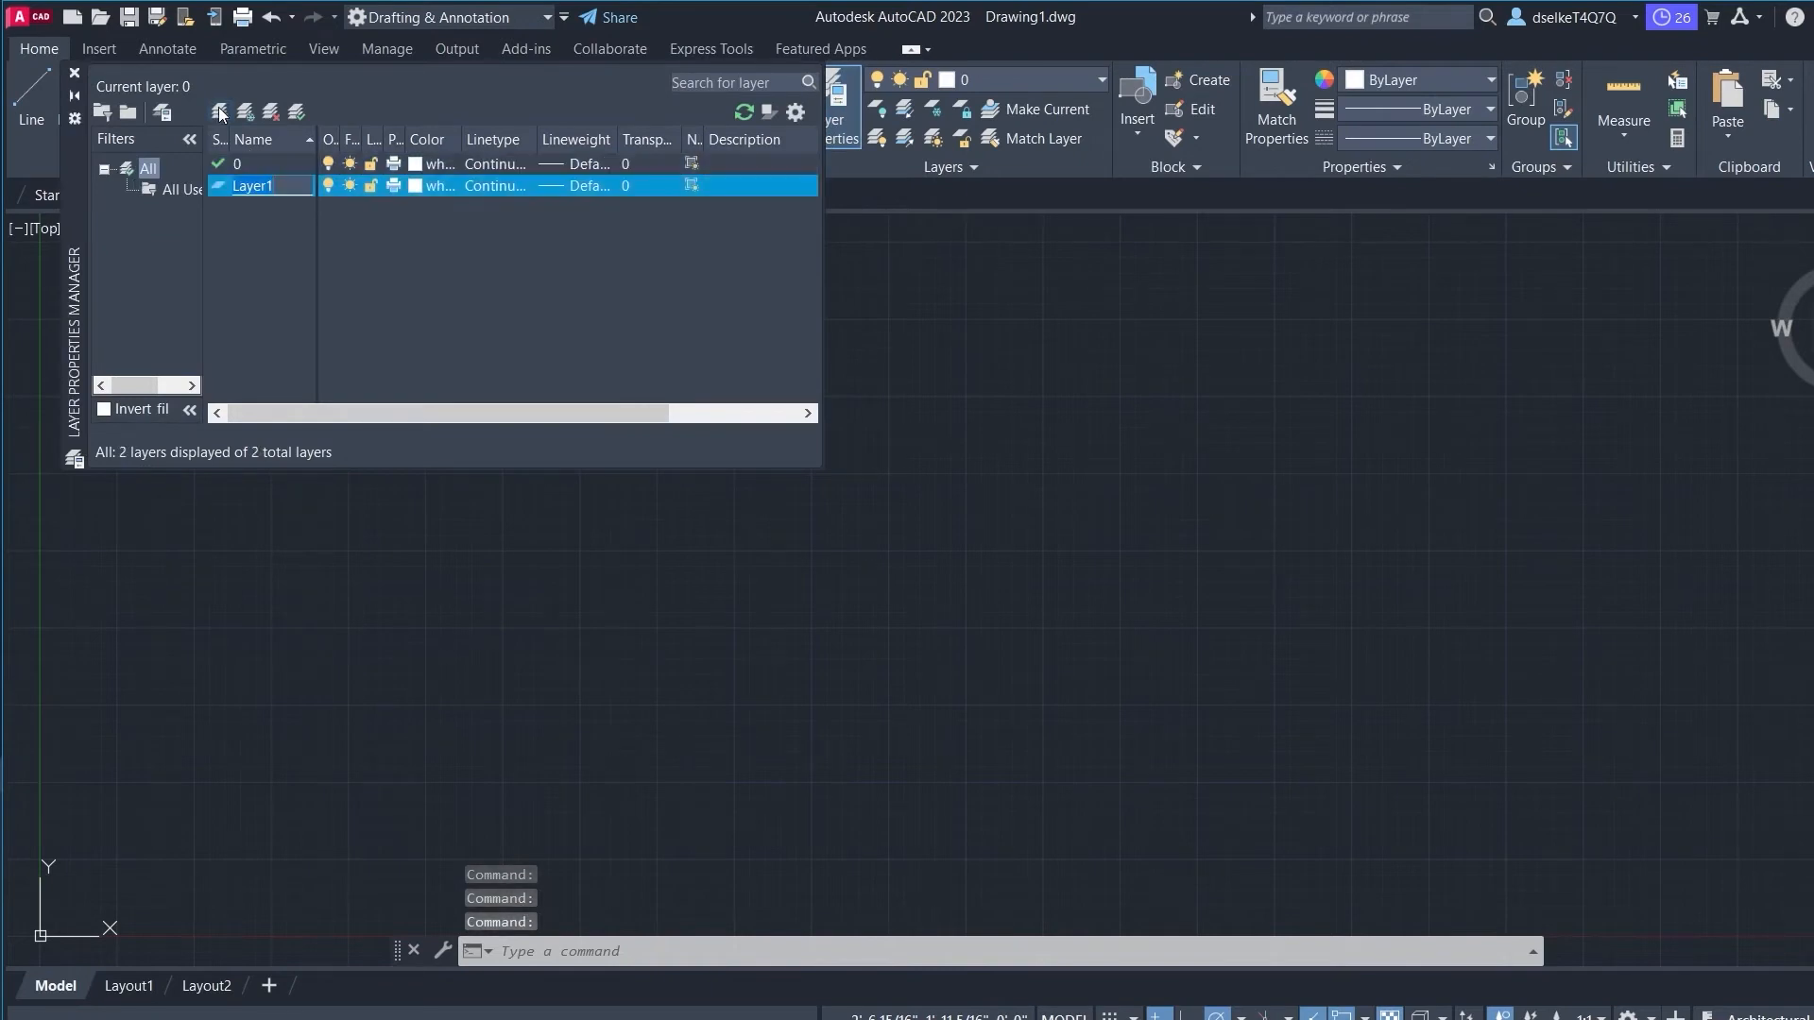
pyautogui.write('floor')
pyautogui.click(416, 186)
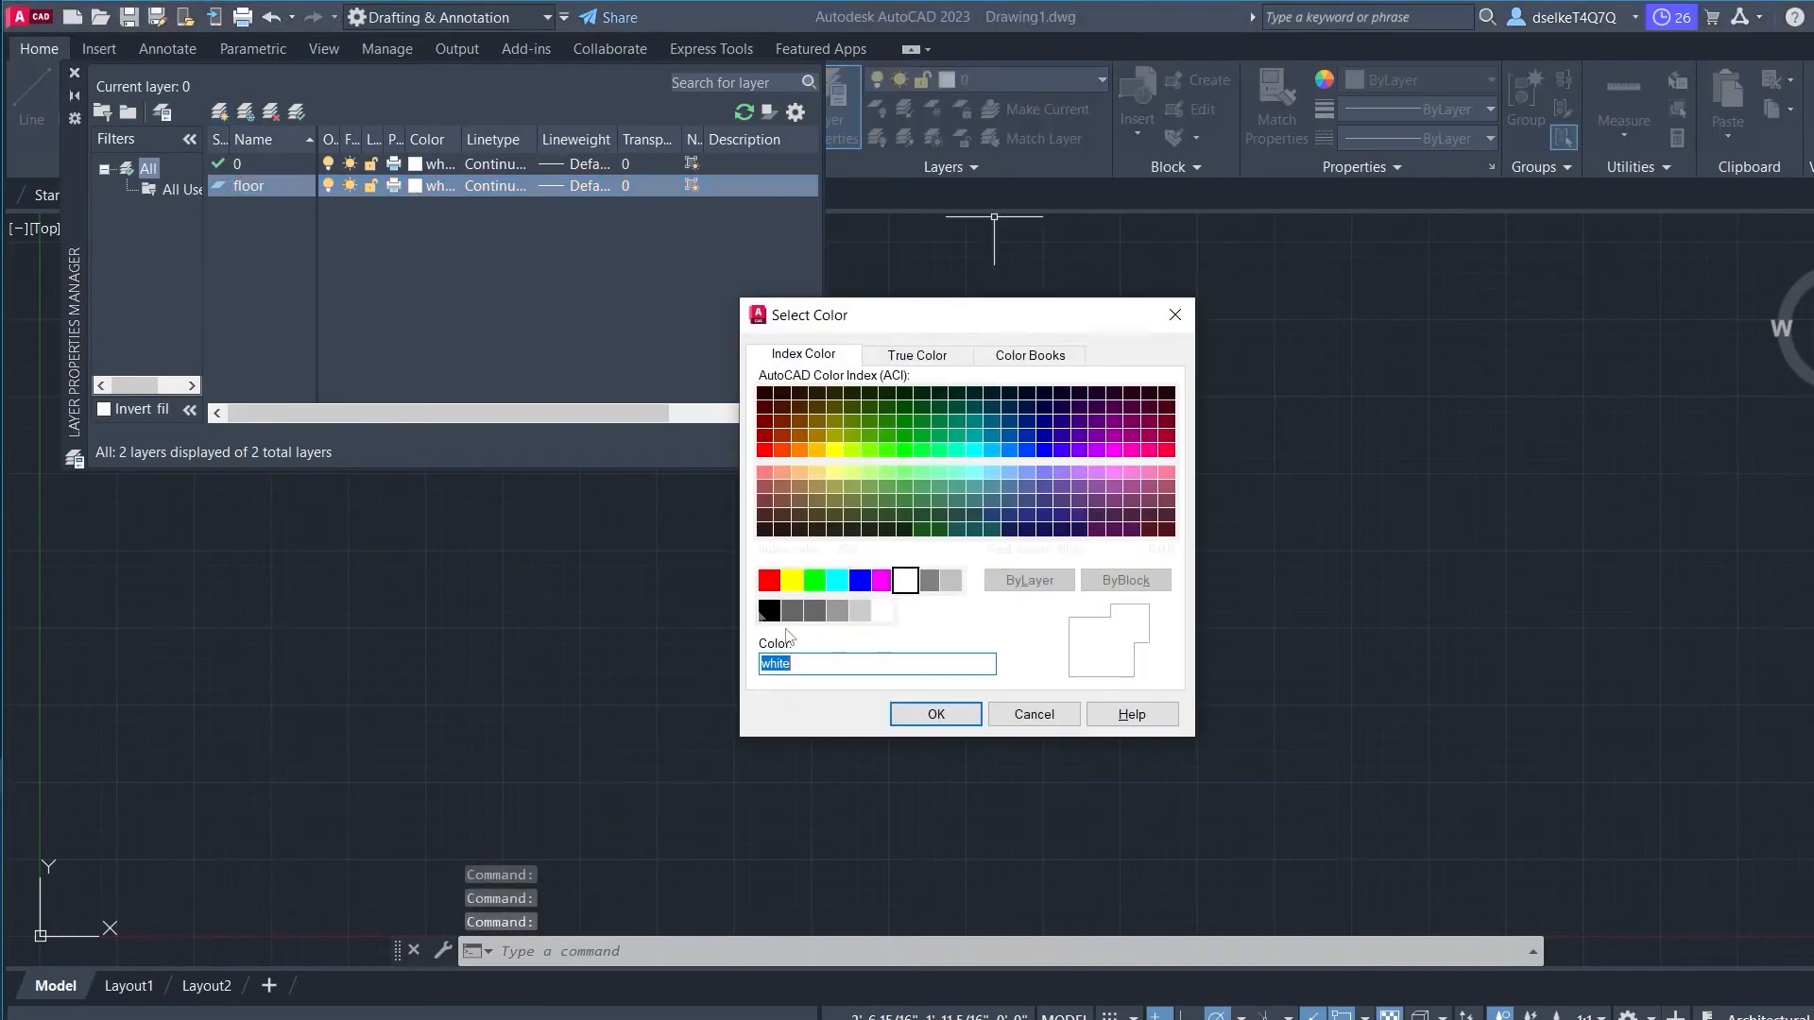
pyautogui.click(767, 585)
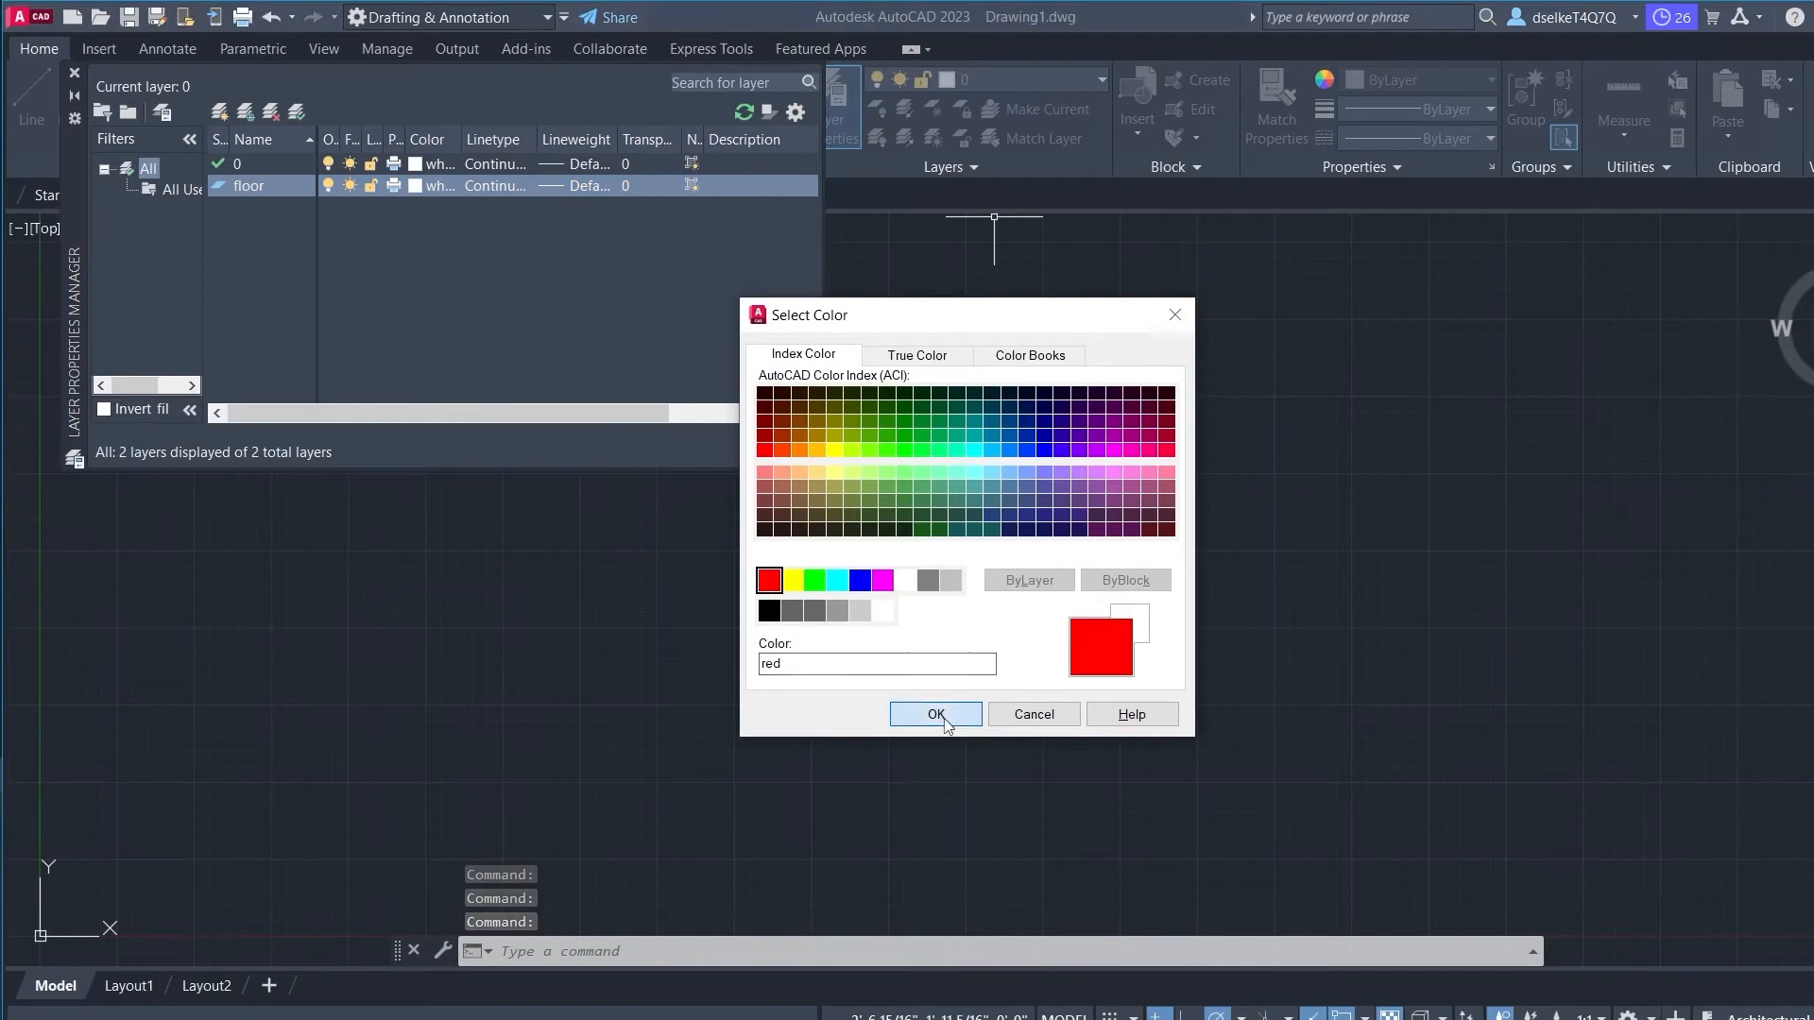
pyautogui.click(935, 714)
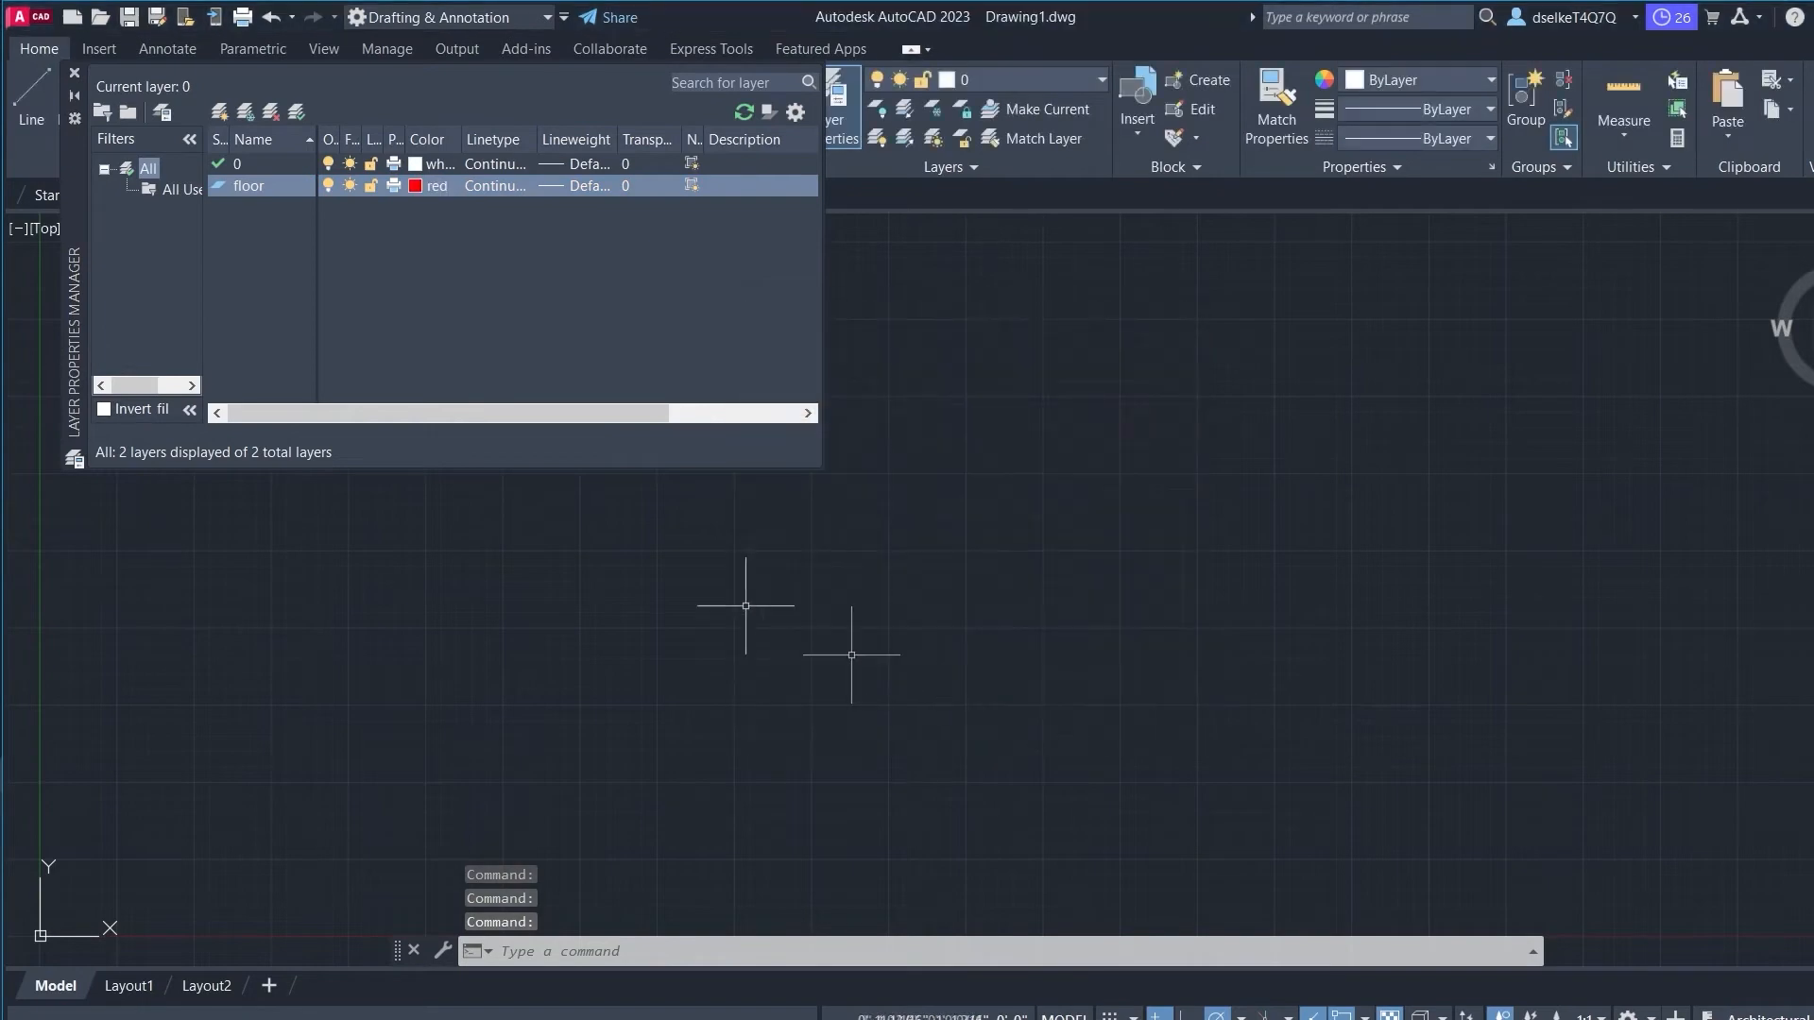
# Step: Create a new layer named "lamp" and set its color to green
pyautogui.click(217, 113)
pyautogui.press('BackSpace')
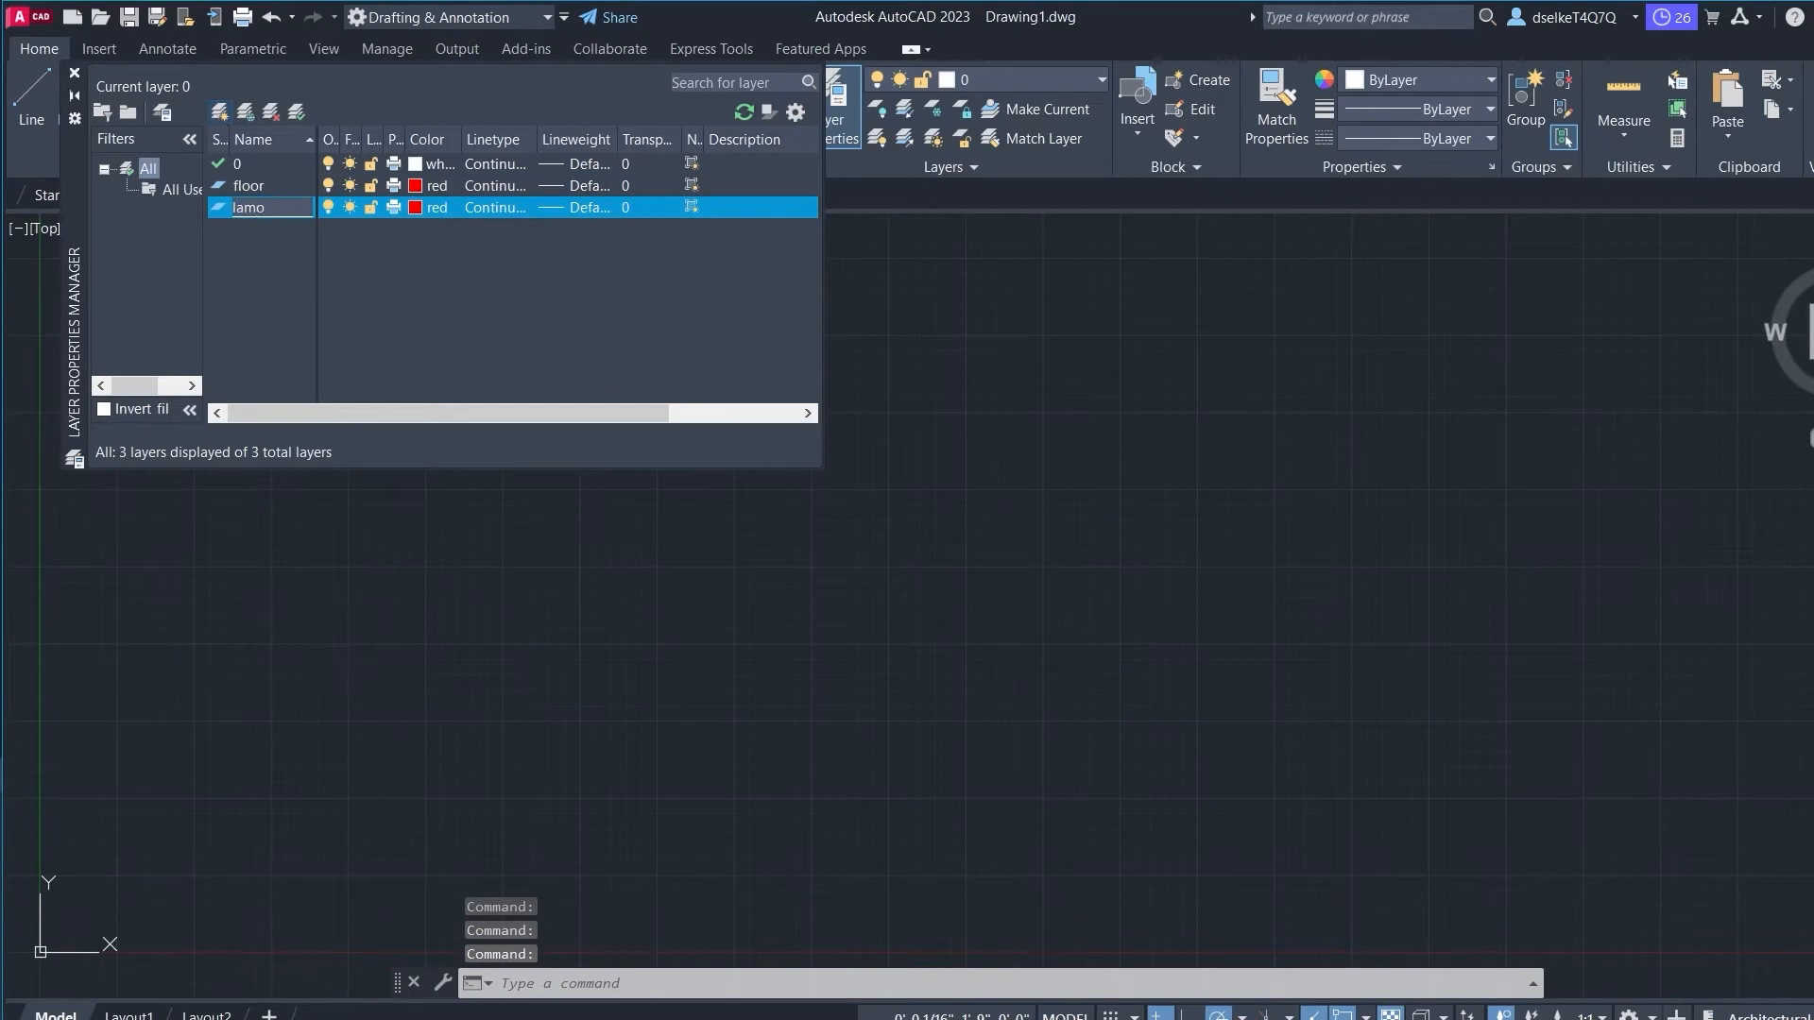
pyautogui.write('p')
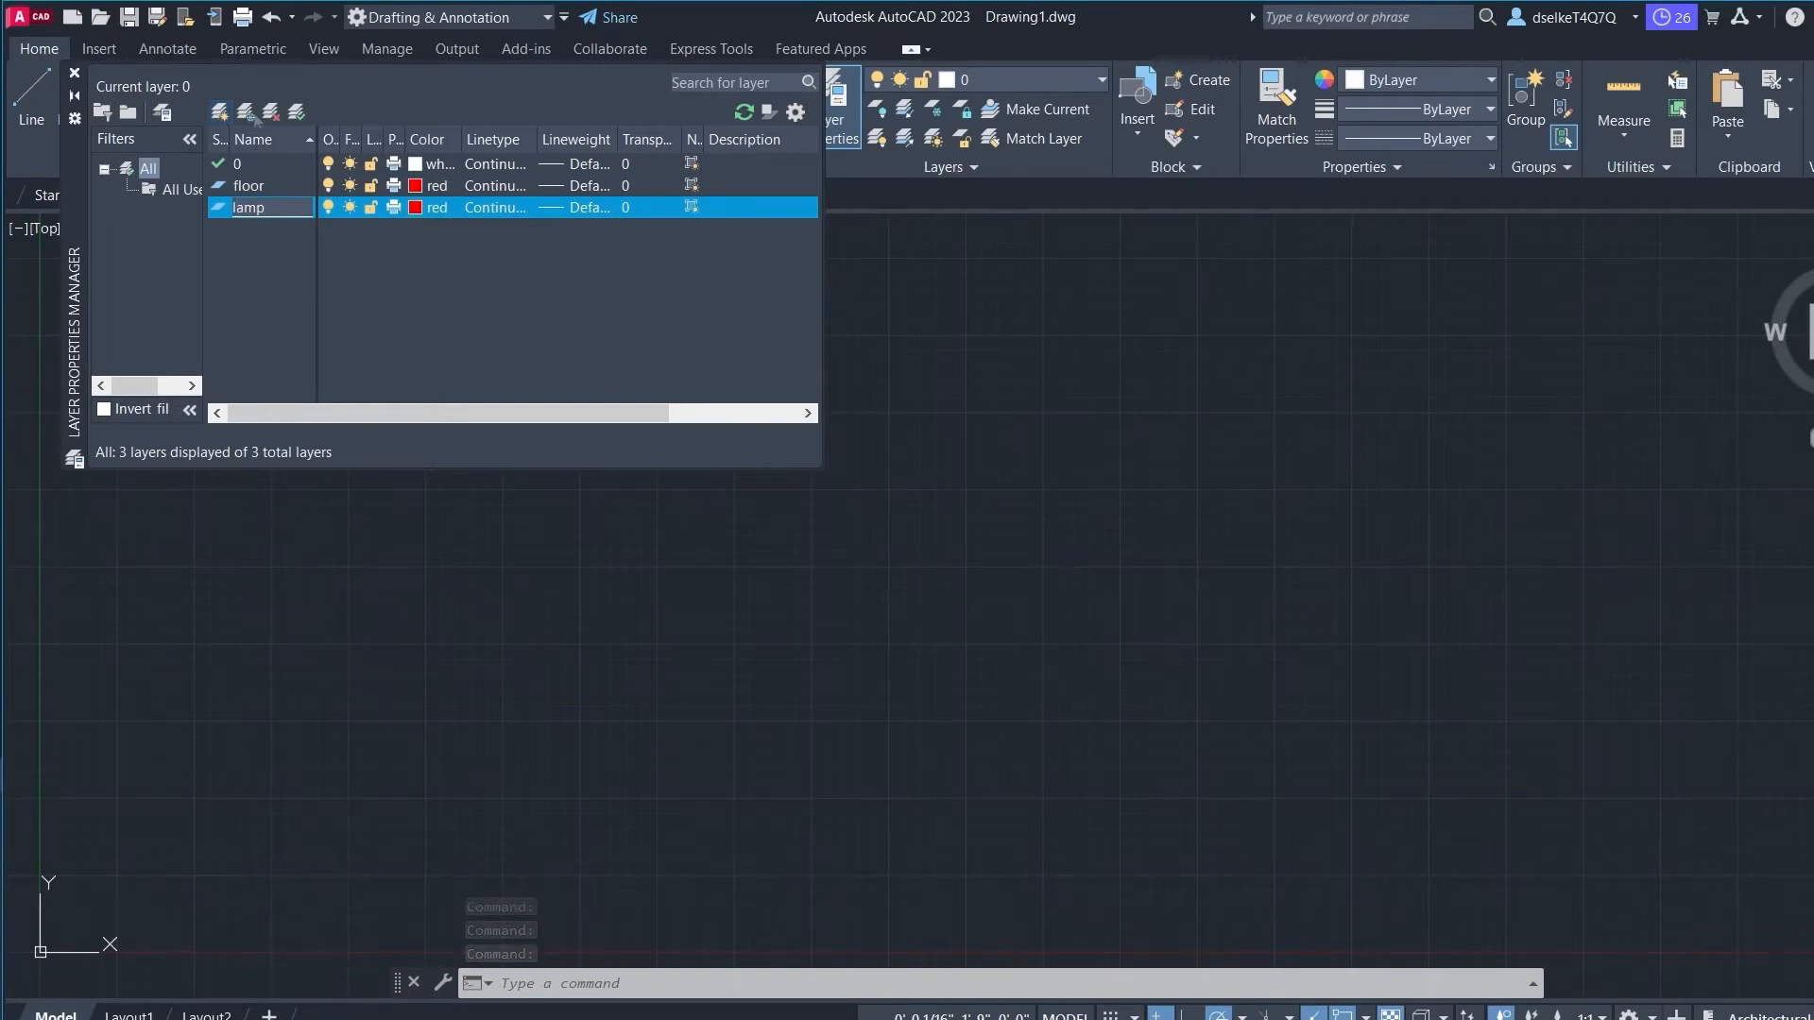
pyautogui.click(412, 206)
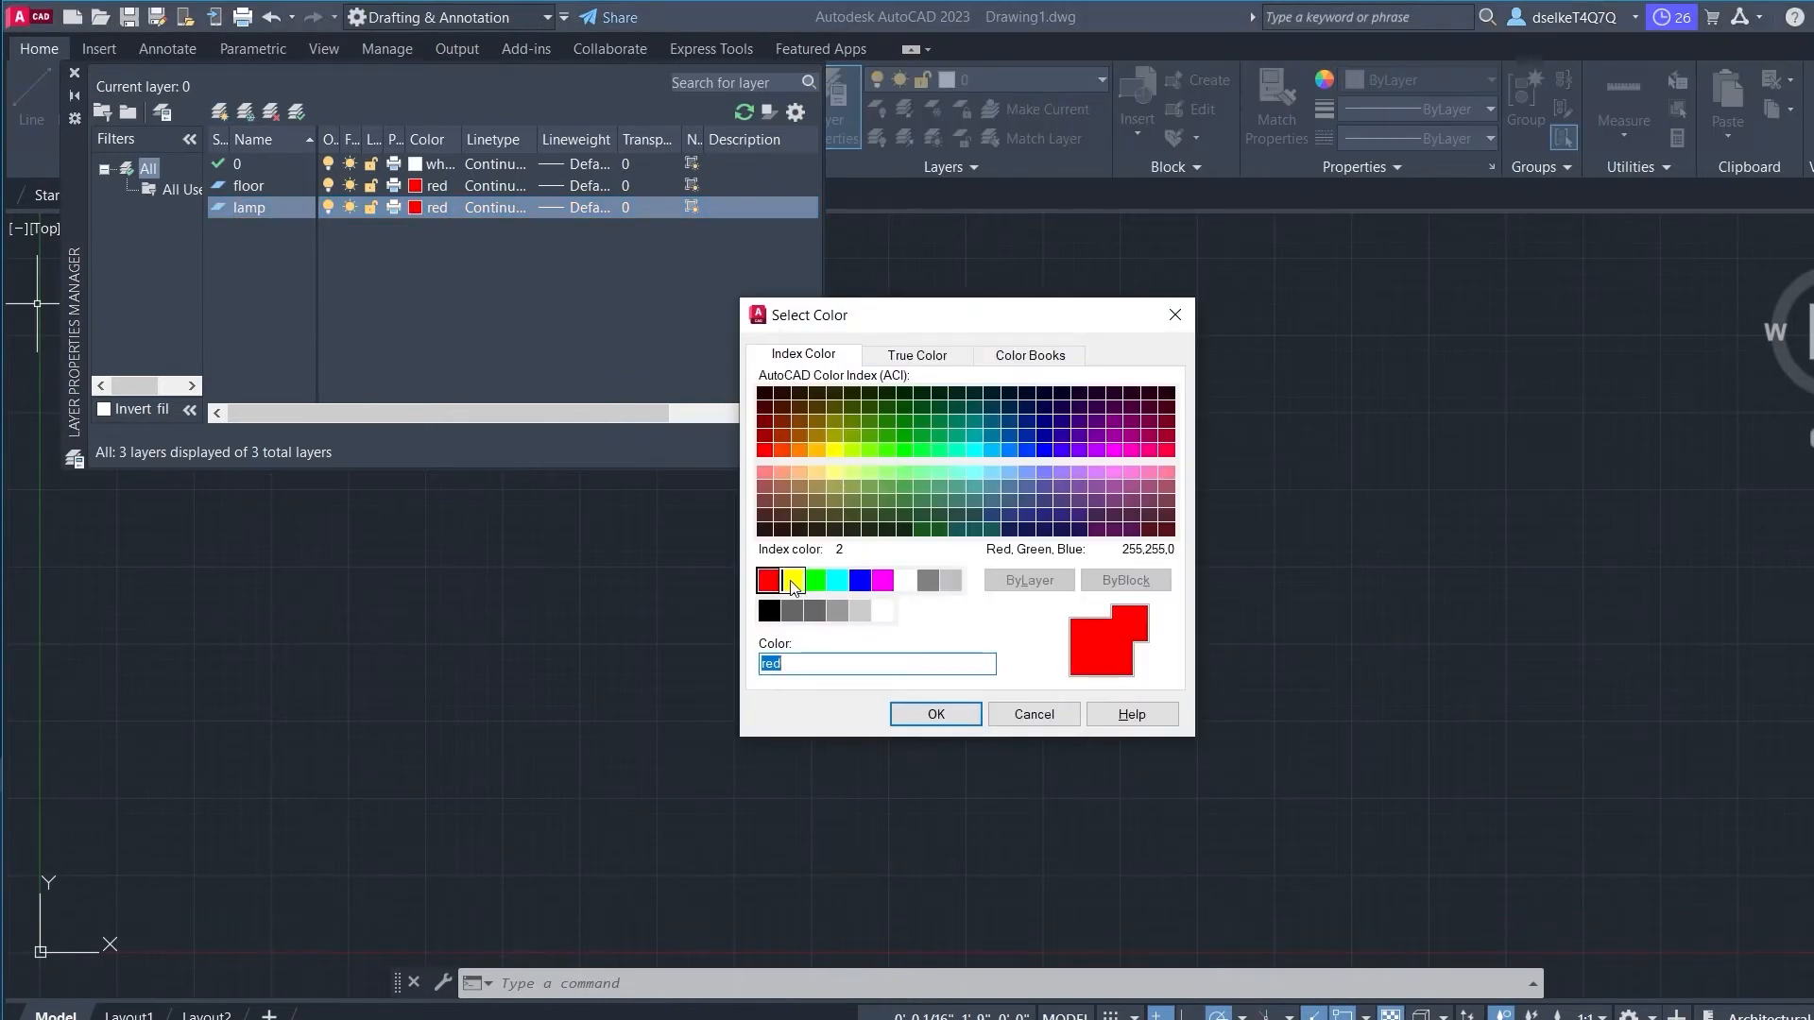
pyautogui.click(814, 580)
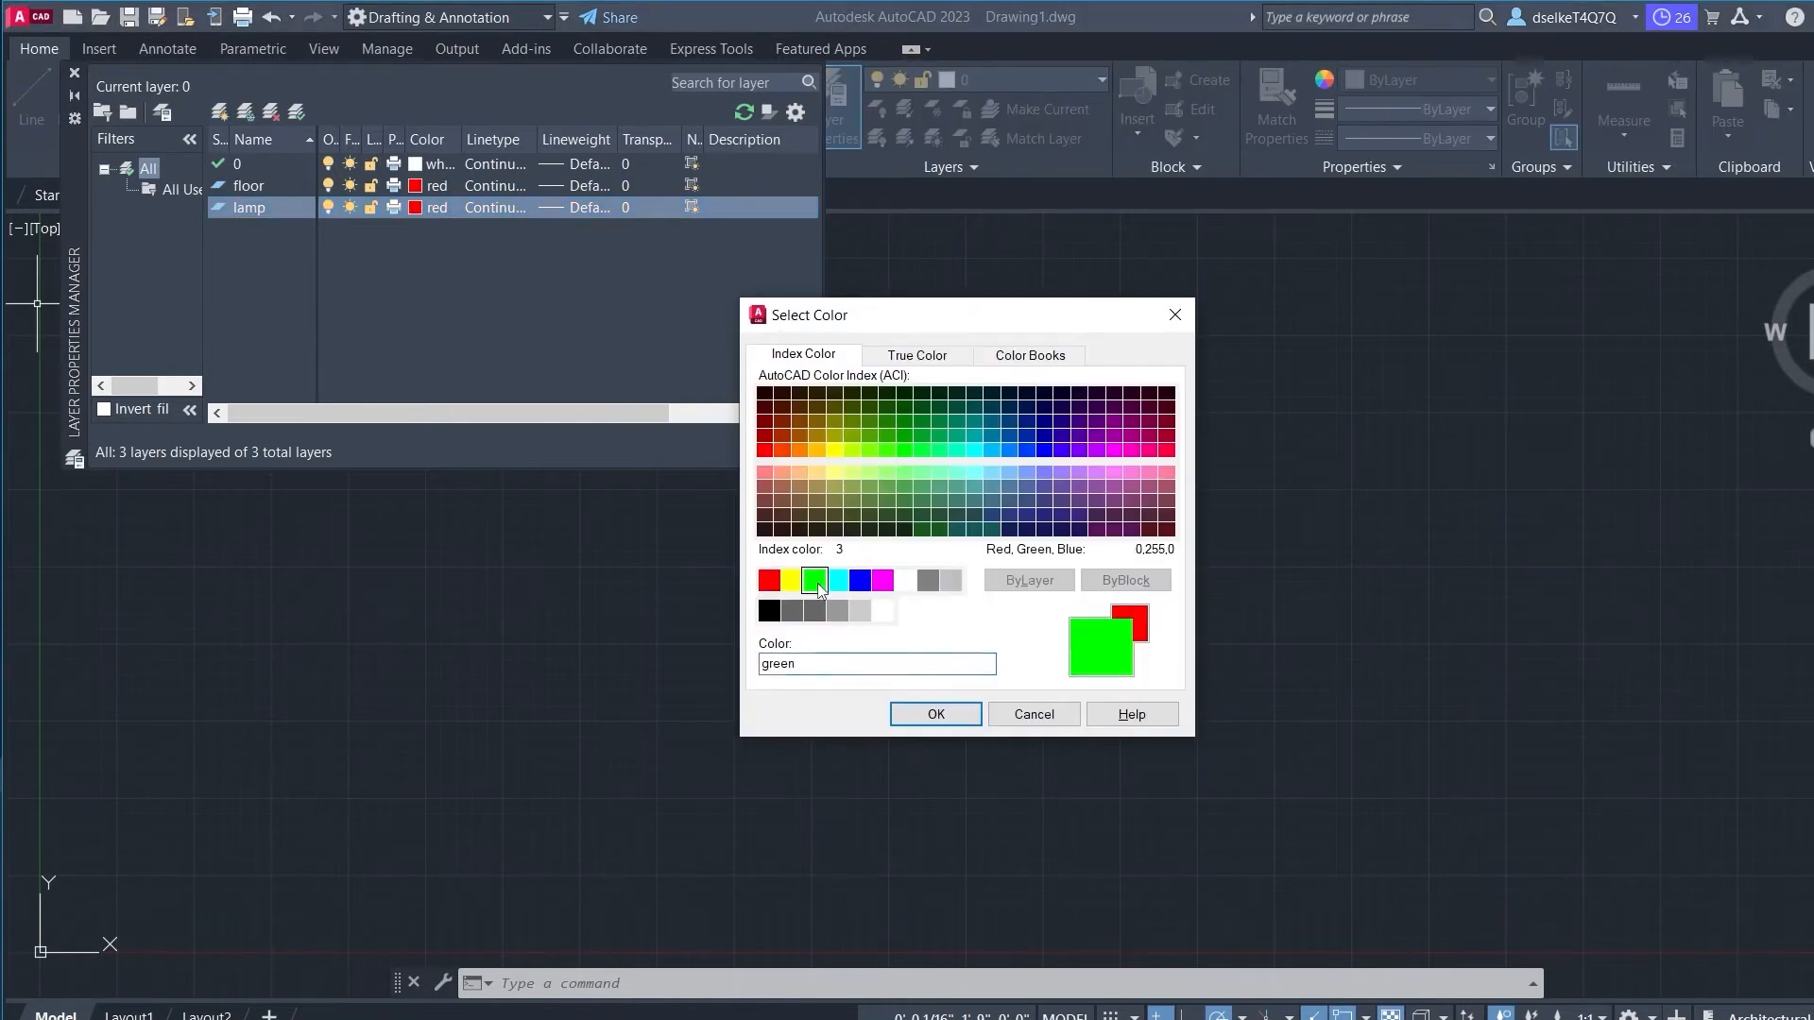
pyautogui.click(929, 714)
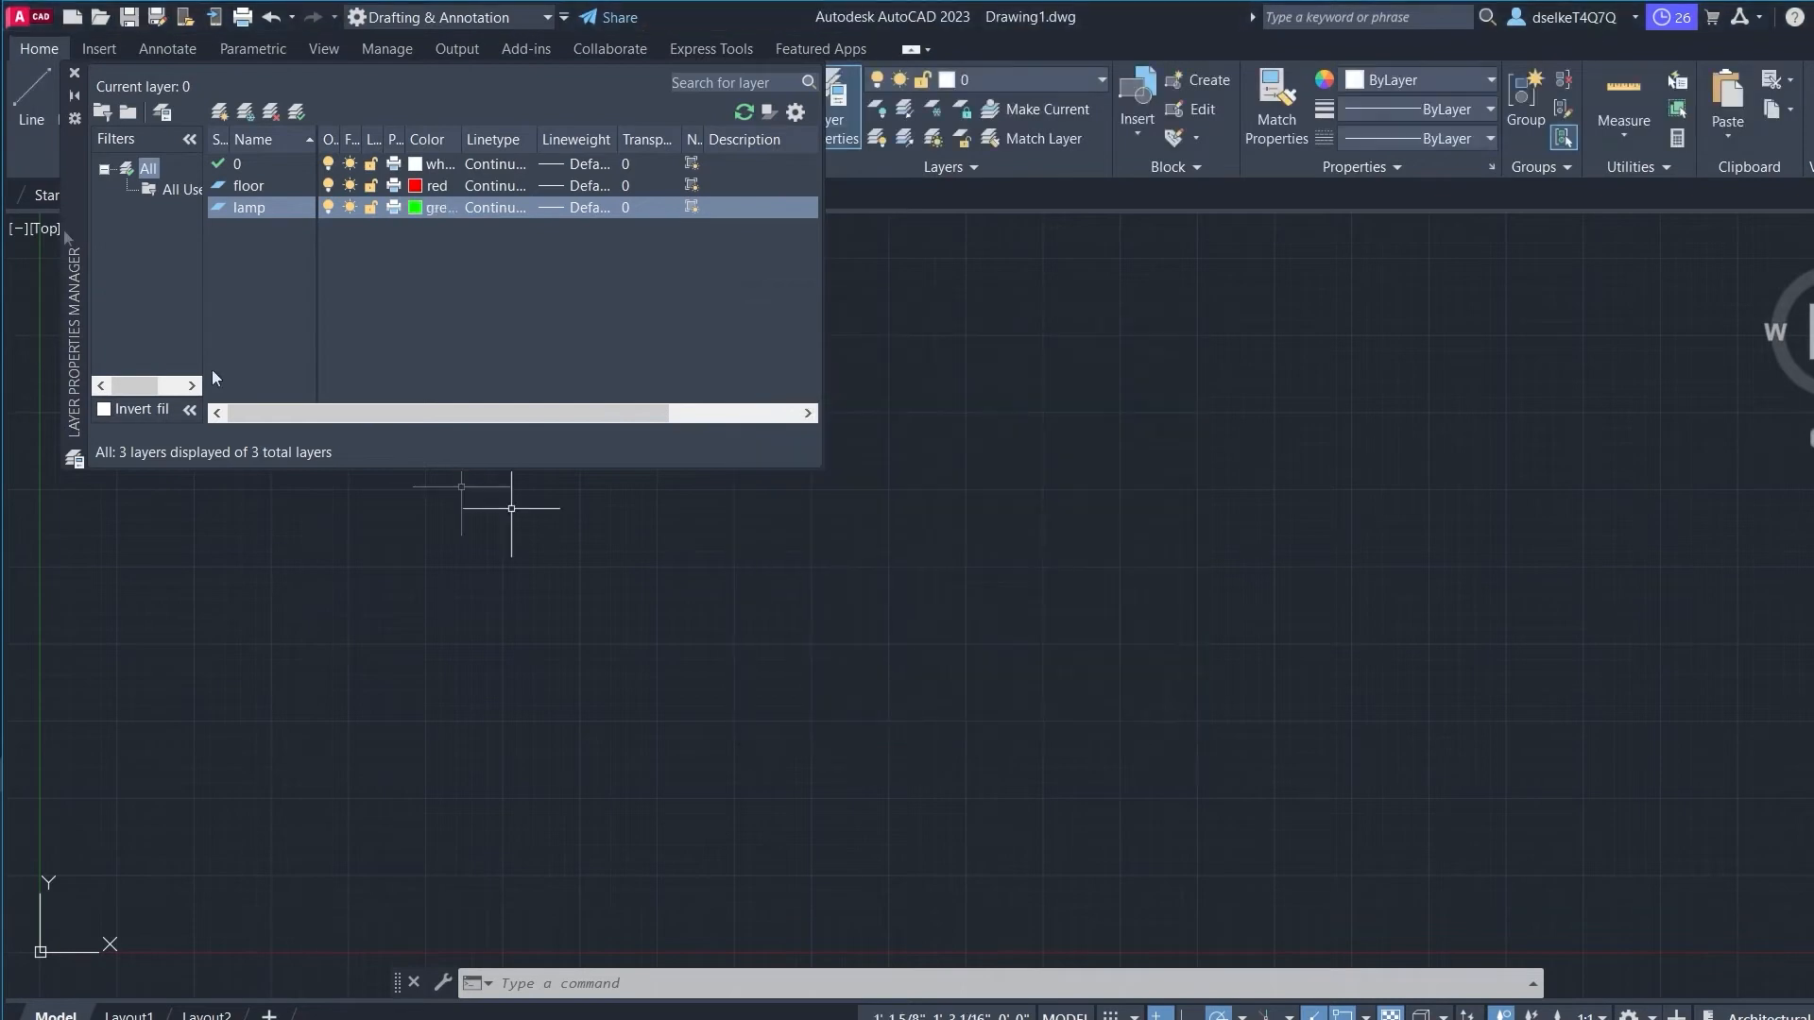
# Step: Create a new layer named "lights" and set its color to yellow
pyautogui.click(221, 113)
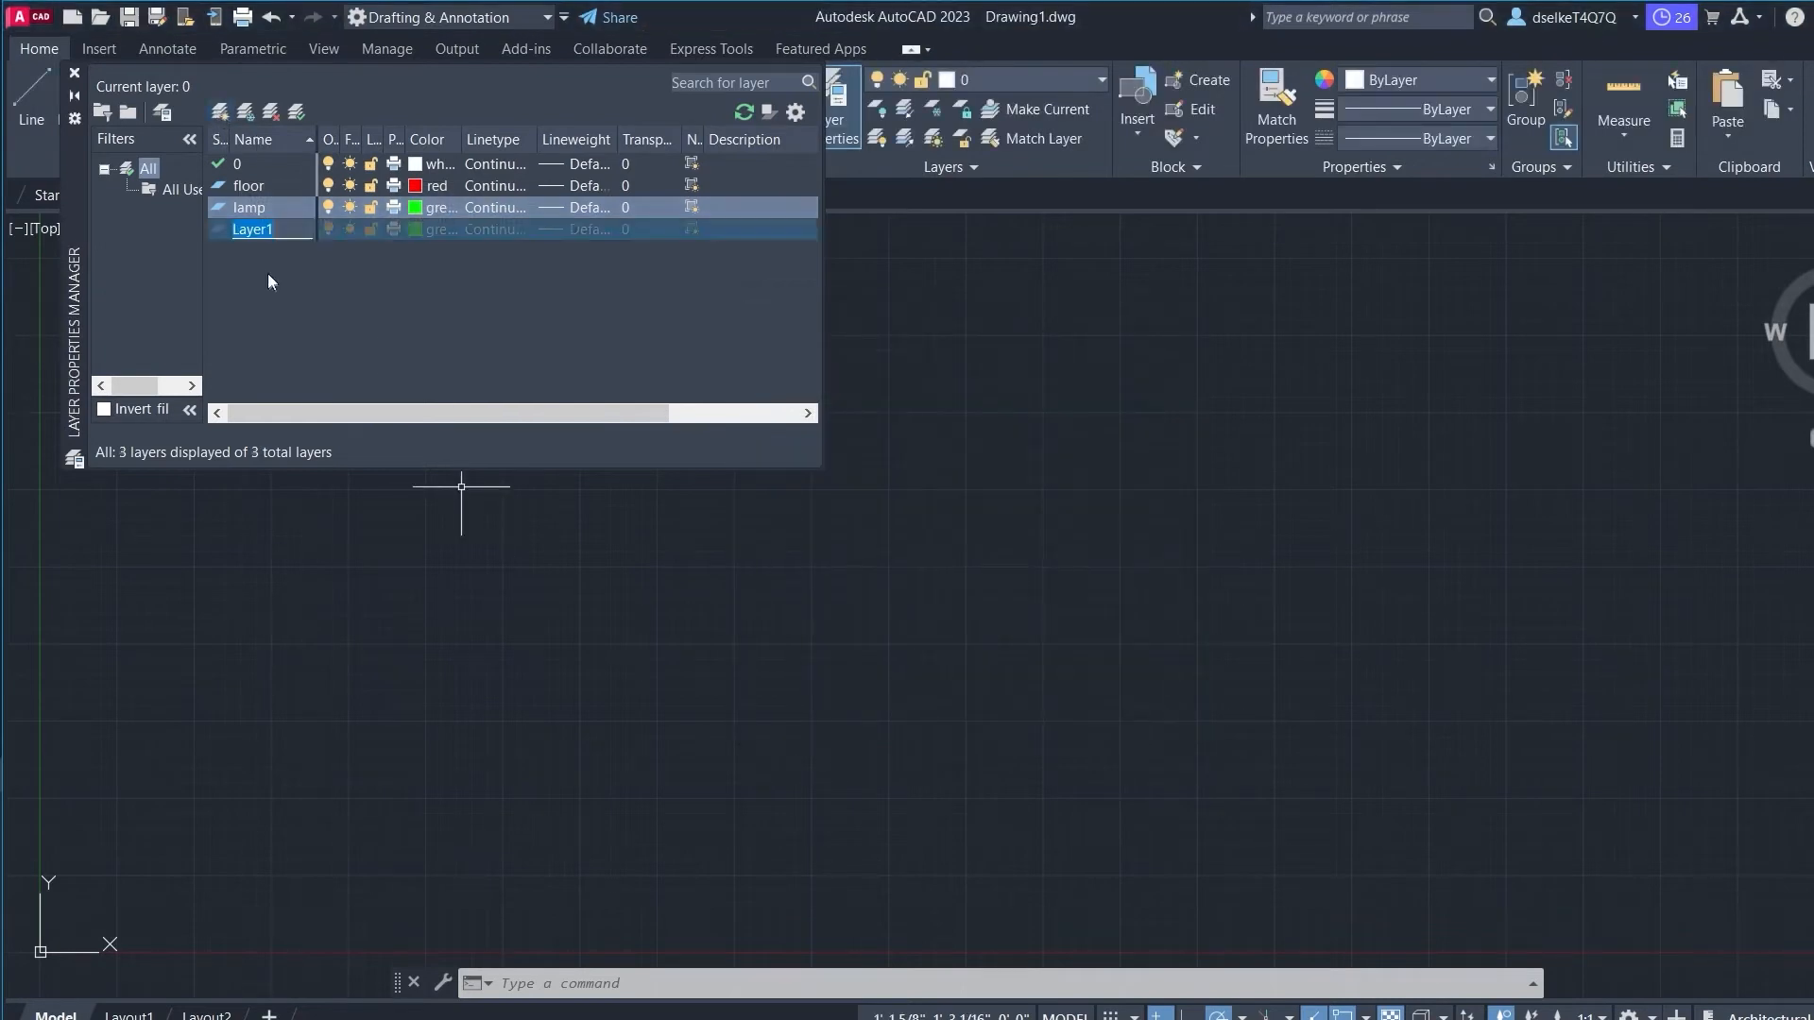
pyautogui.write('lights')
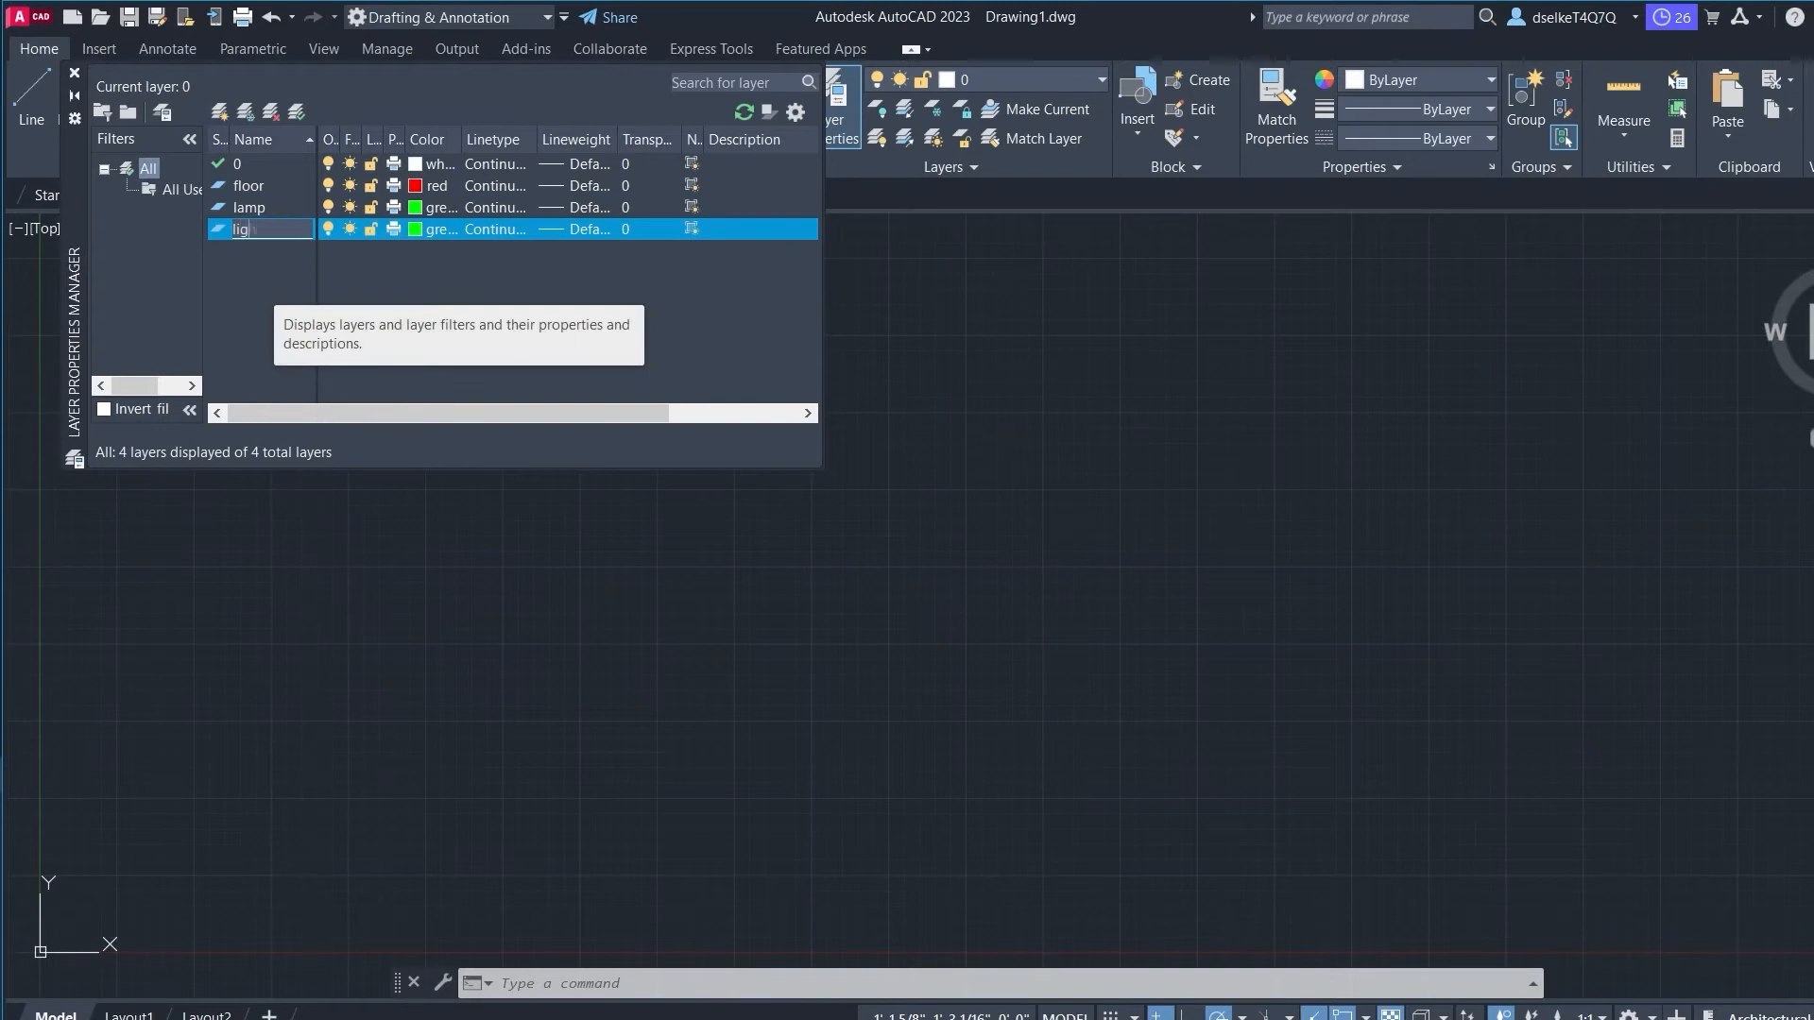
pyautogui.click(416, 230)
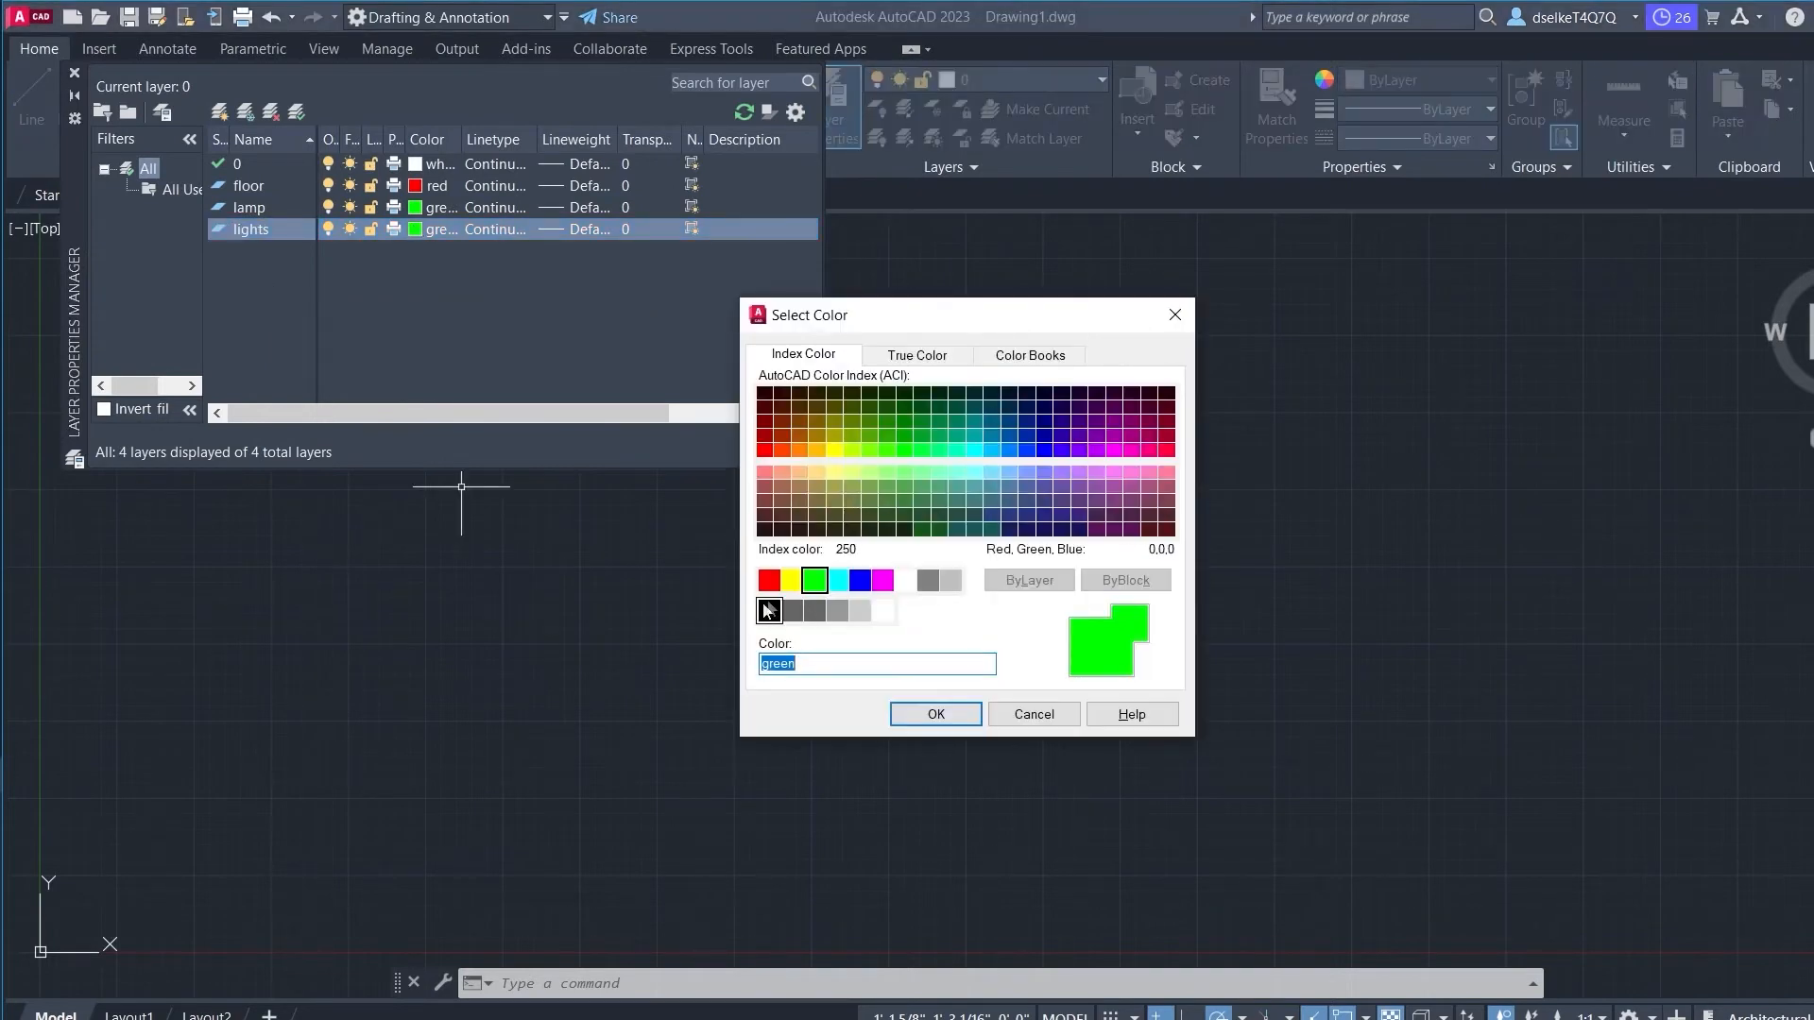
pyautogui.click(793, 586)
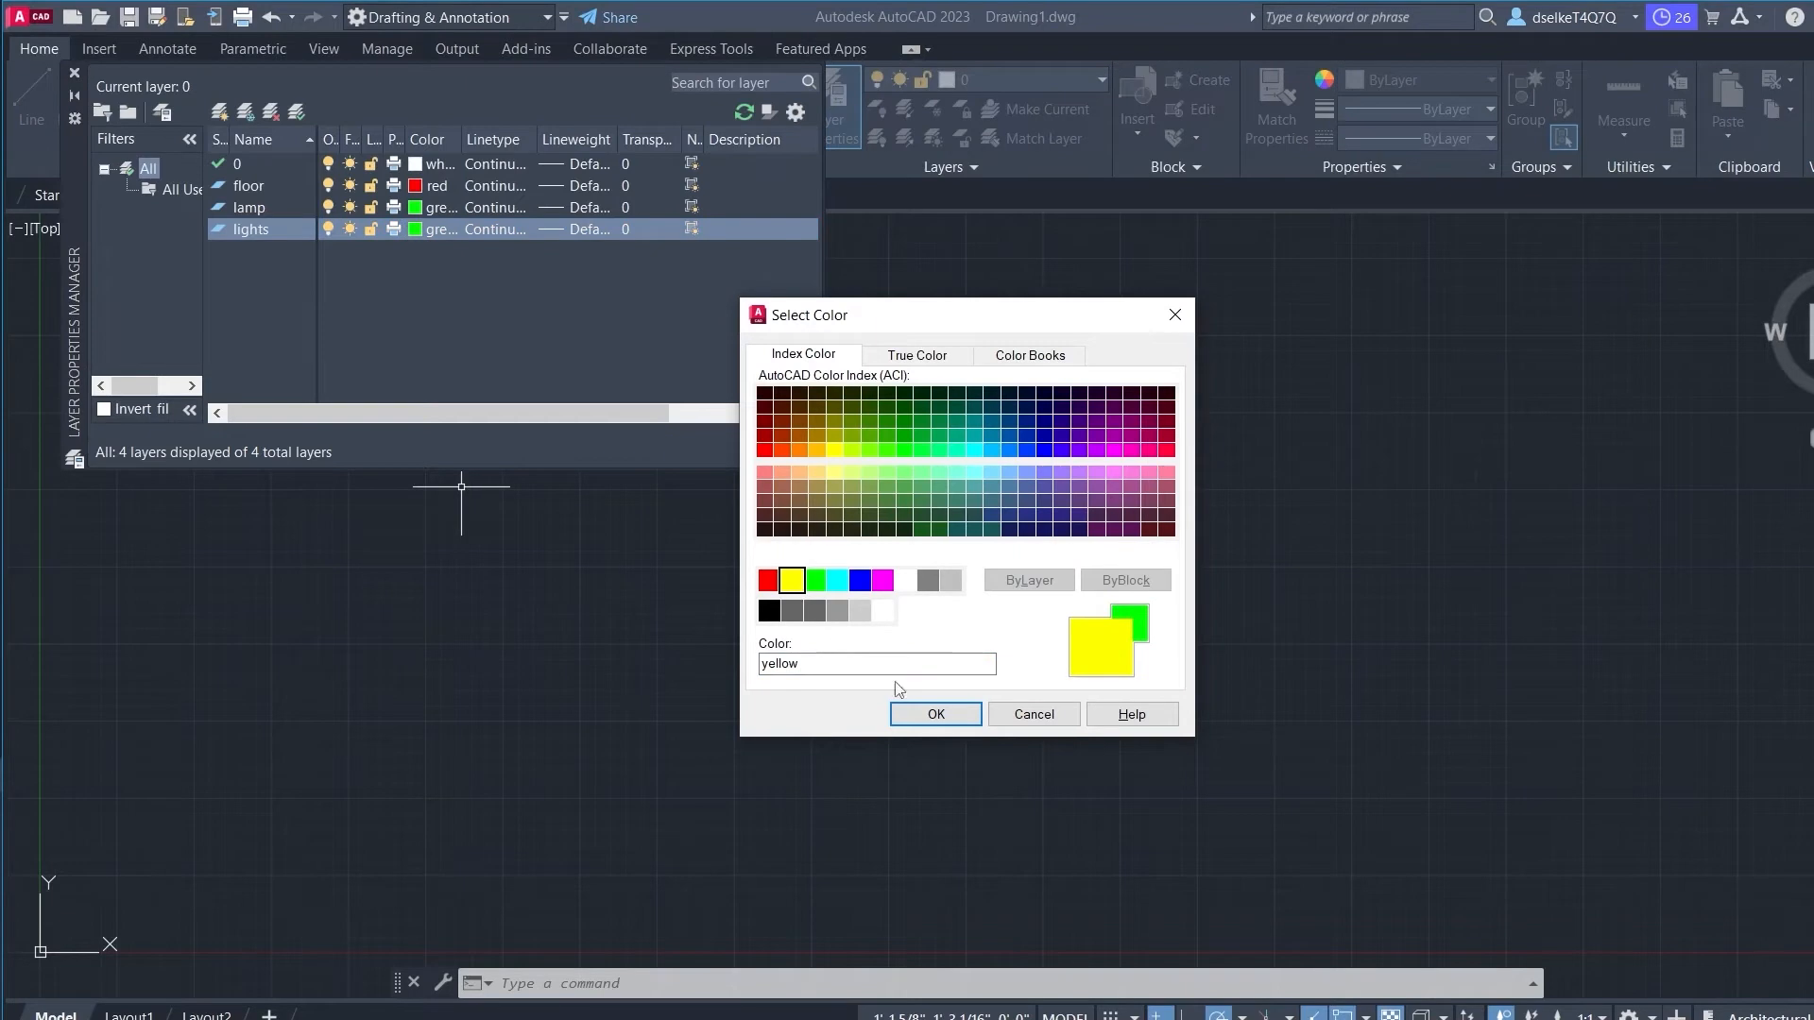
pyautogui.click(935, 714)
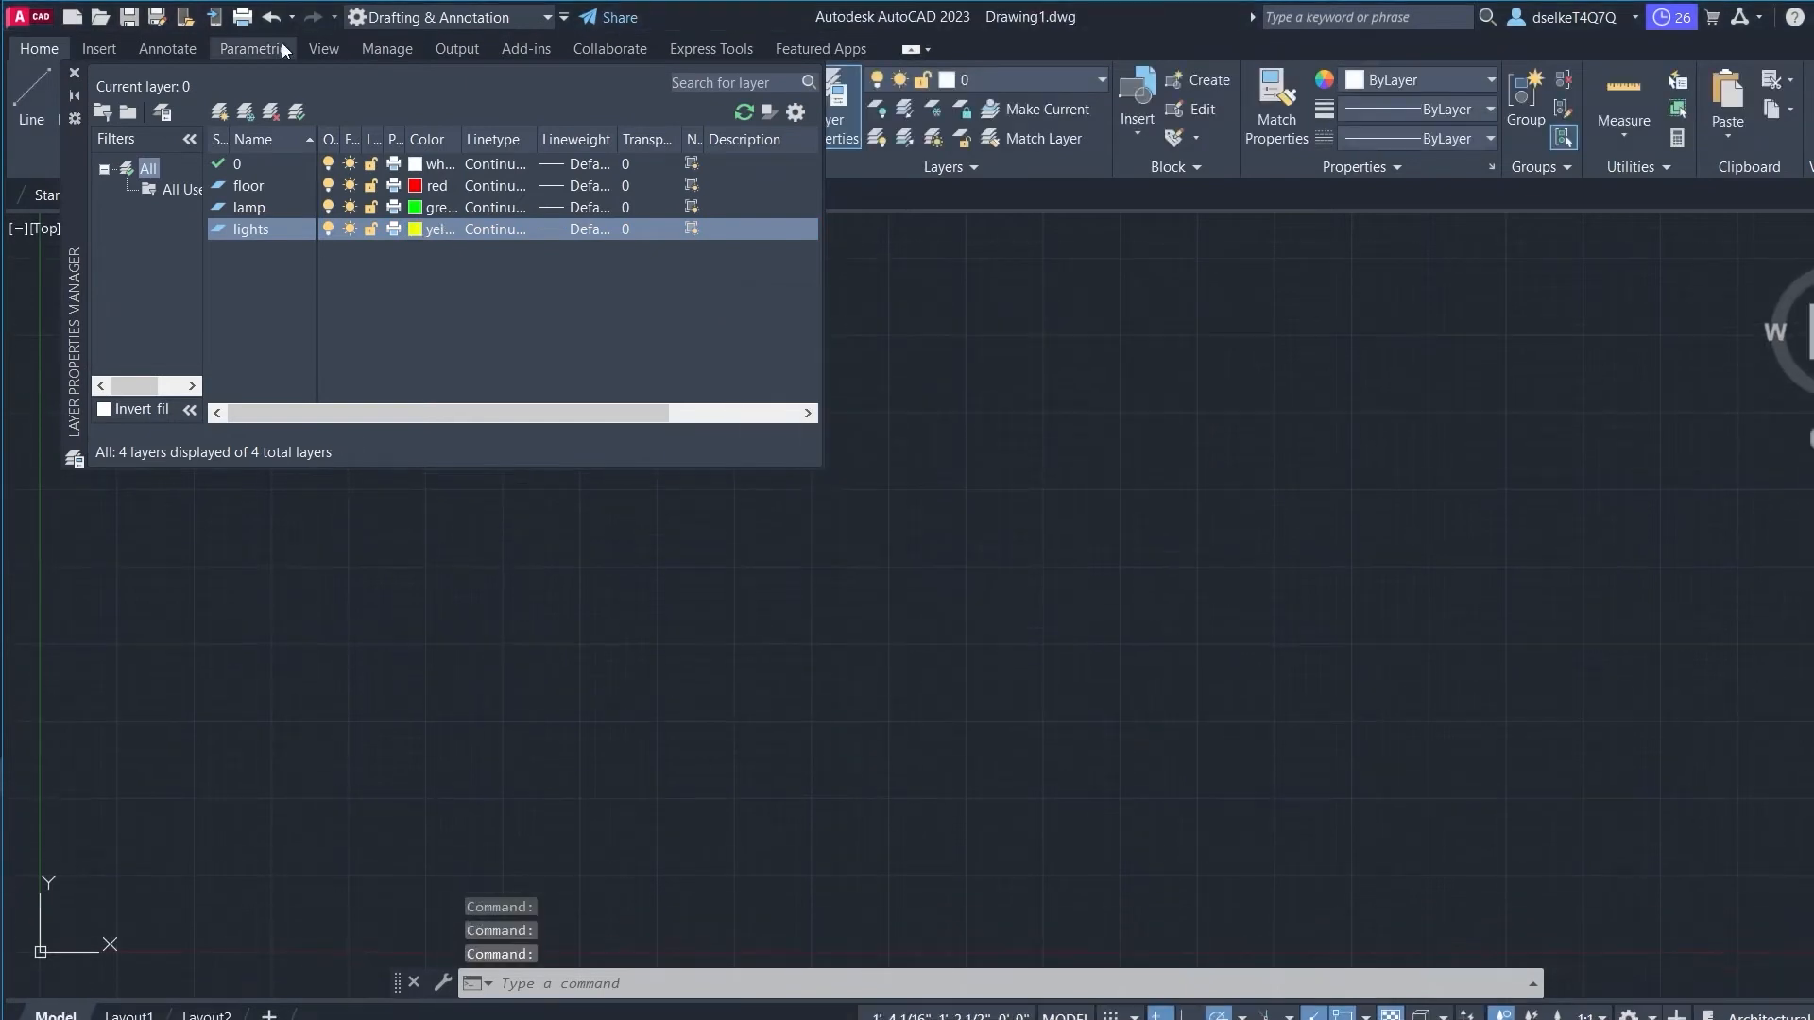
# Step: Create a new layer named "sweep" and set its color to cyan
pyautogui.click(218, 112)
pyautogui.write('sweep')
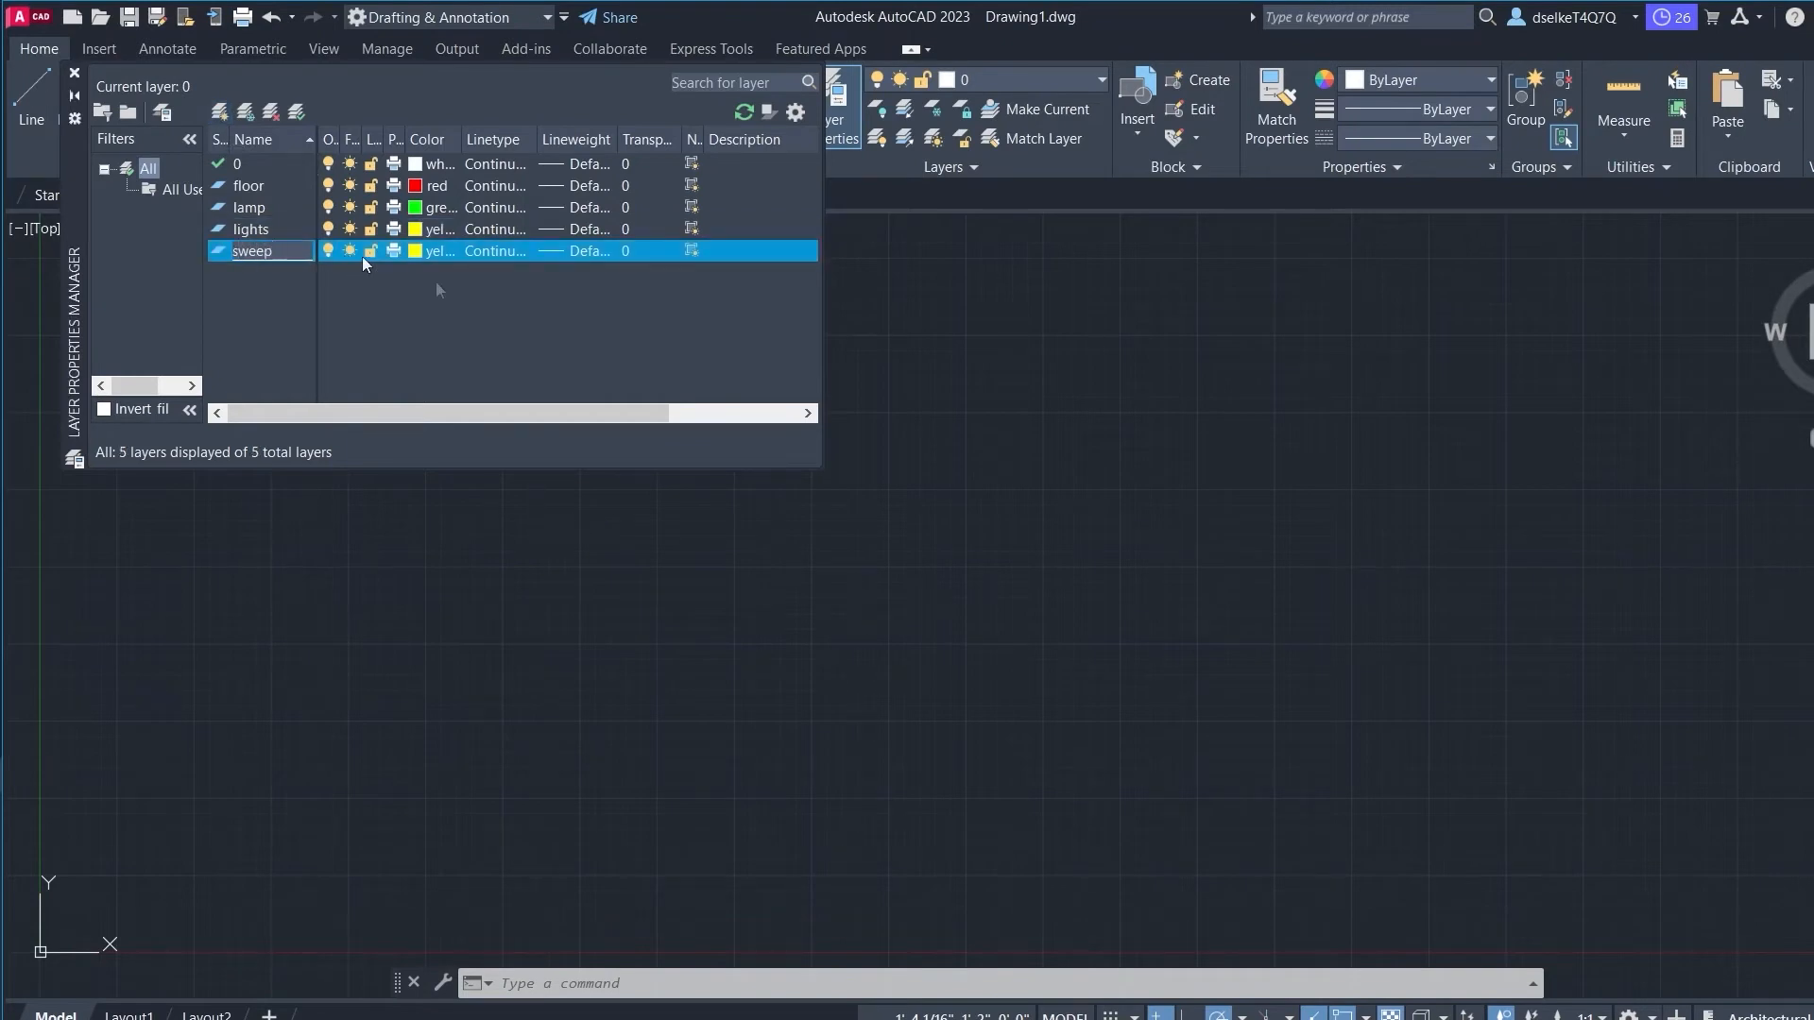
pyautogui.click(413, 251)
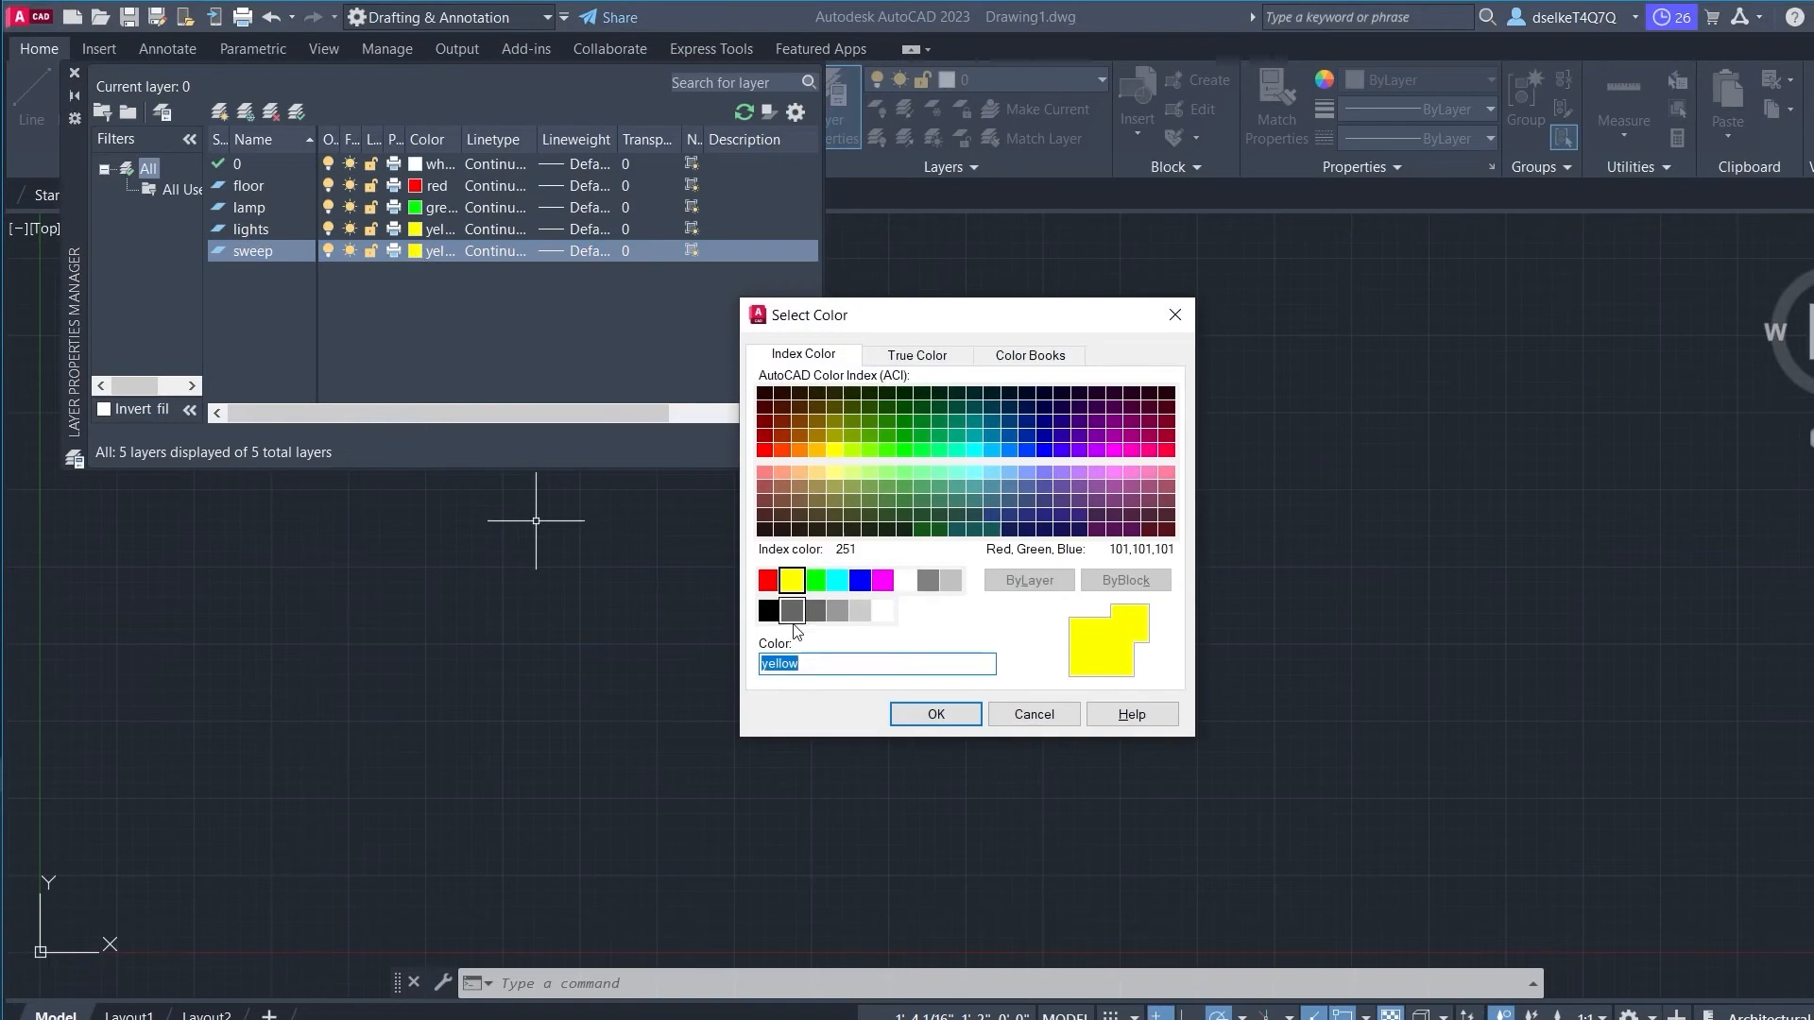
pyautogui.click(837, 582)
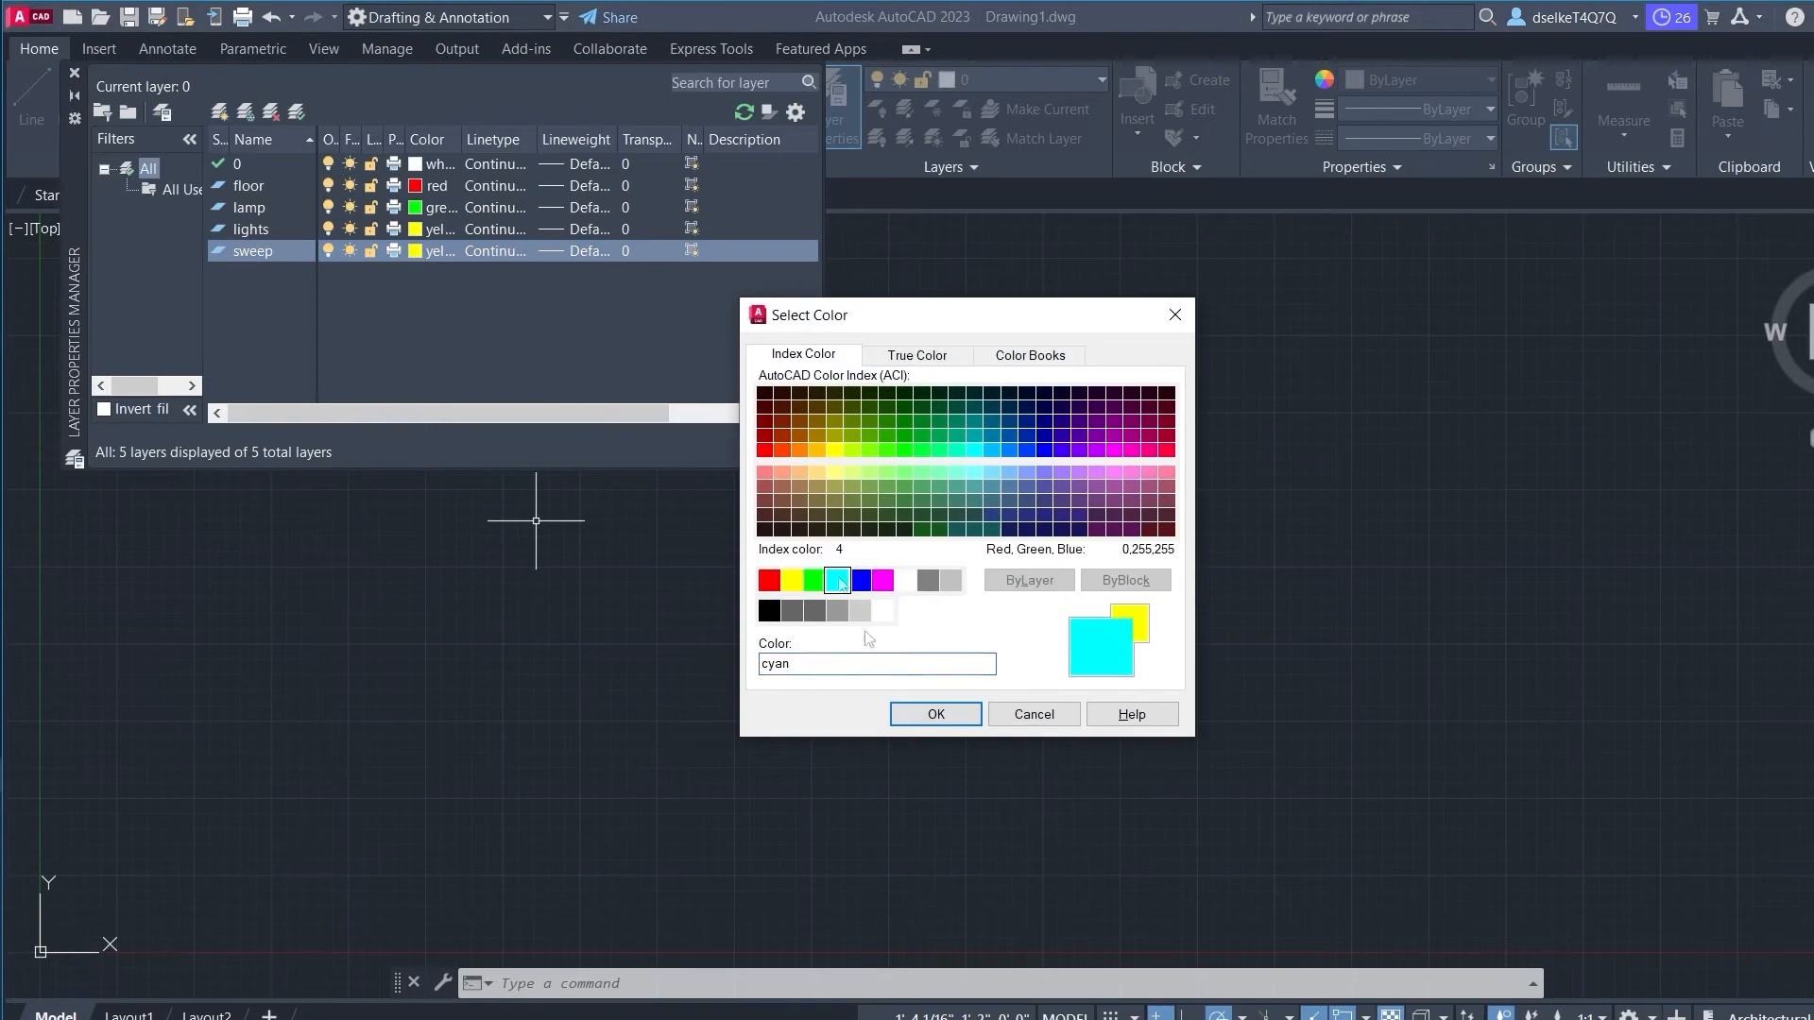
pyautogui.click(913, 712)
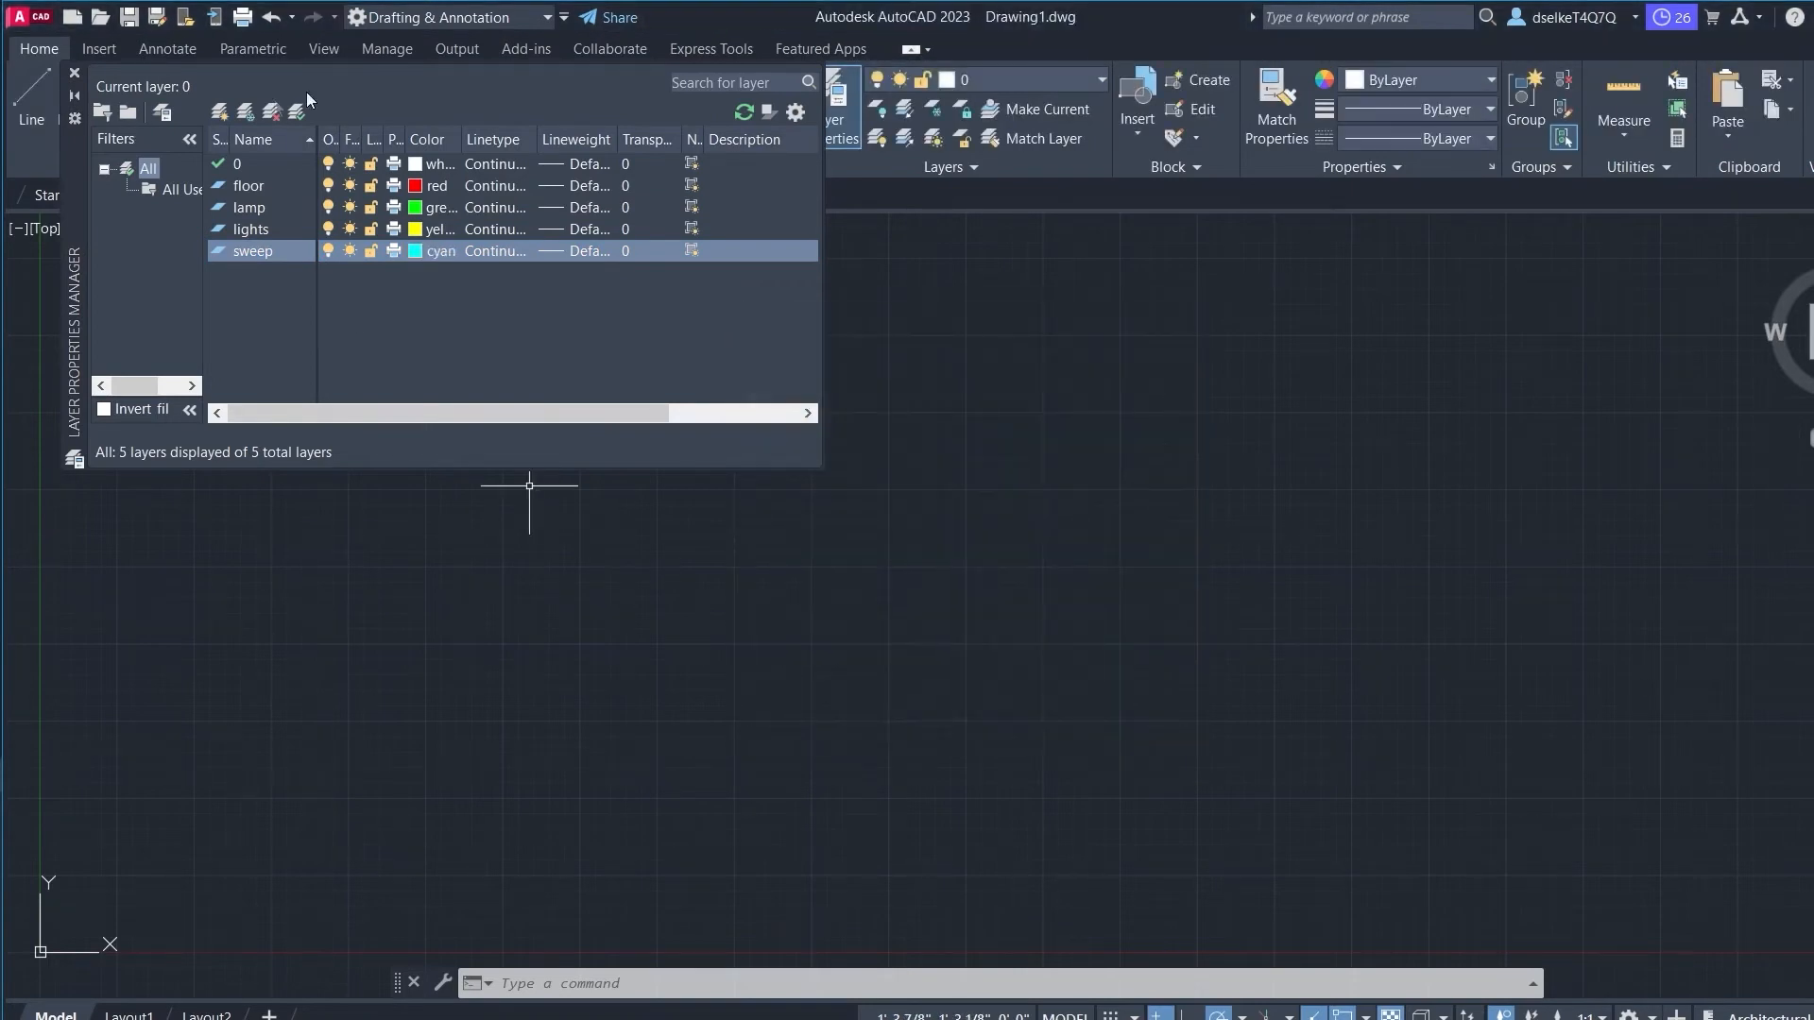
# Step: Create a new layer named "base" with the color blue and close the layer manager
pyautogui.click(220, 114)
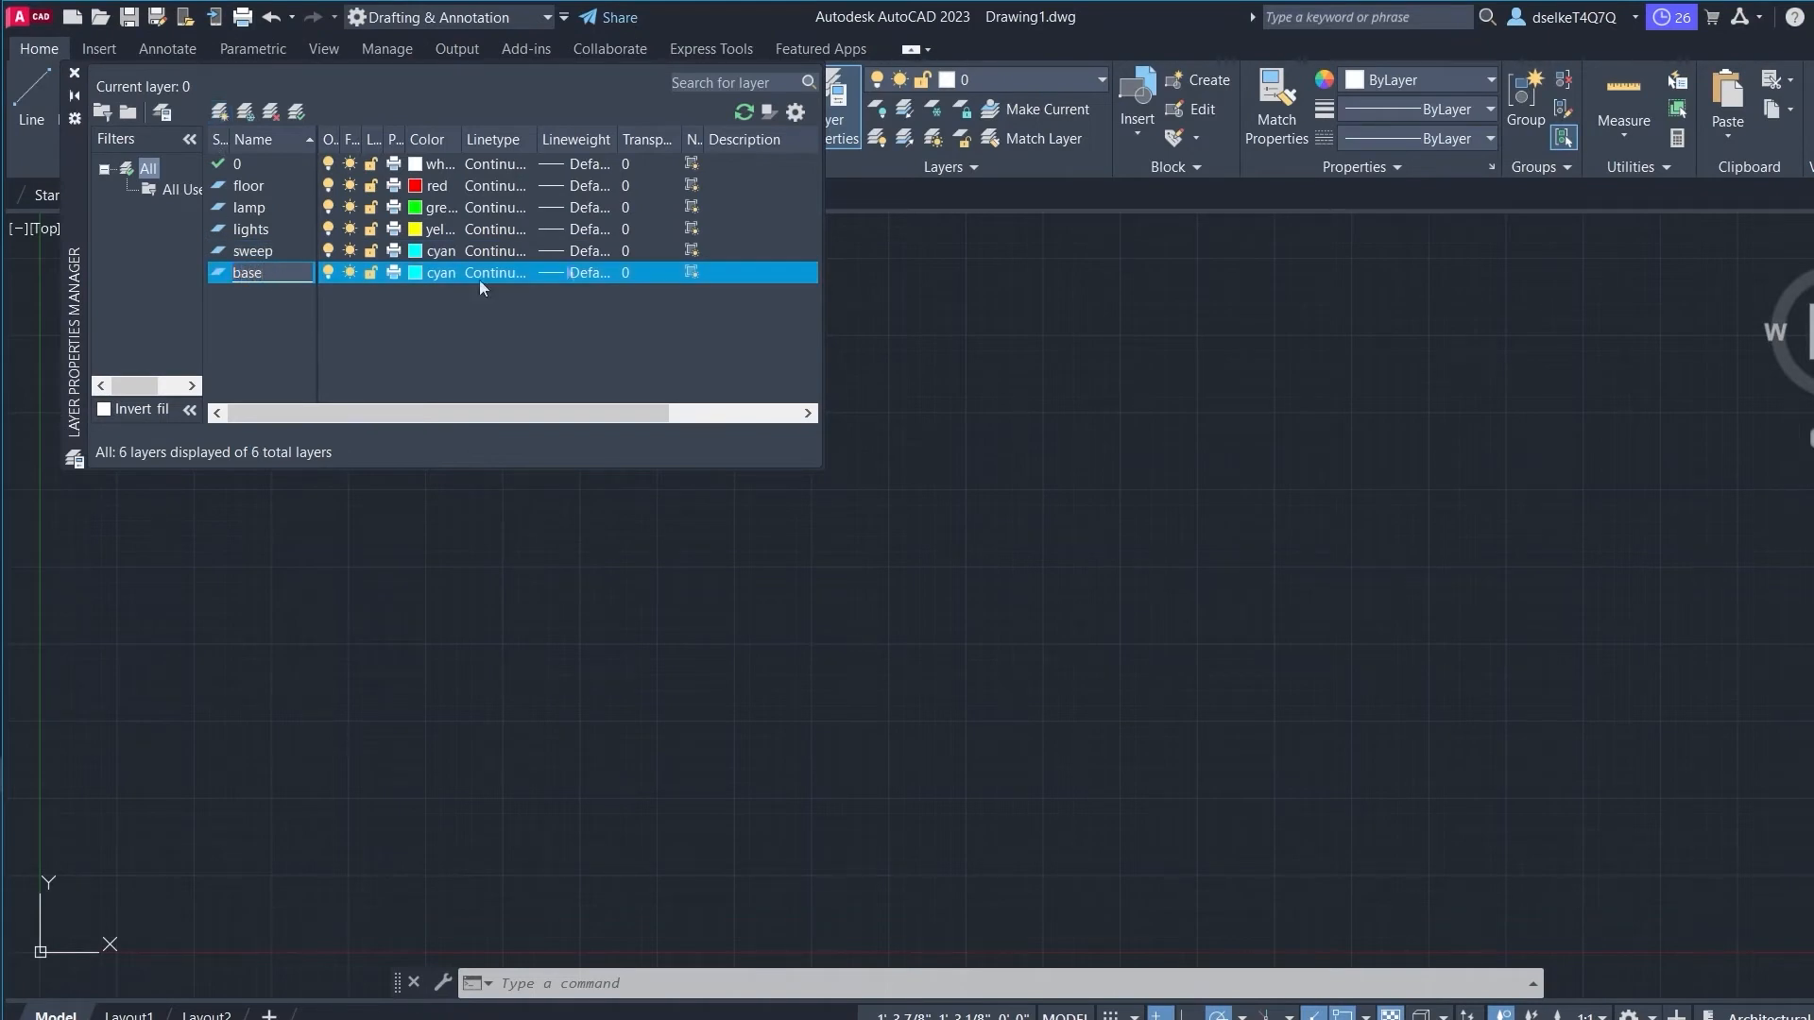
pyautogui.click(440, 273)
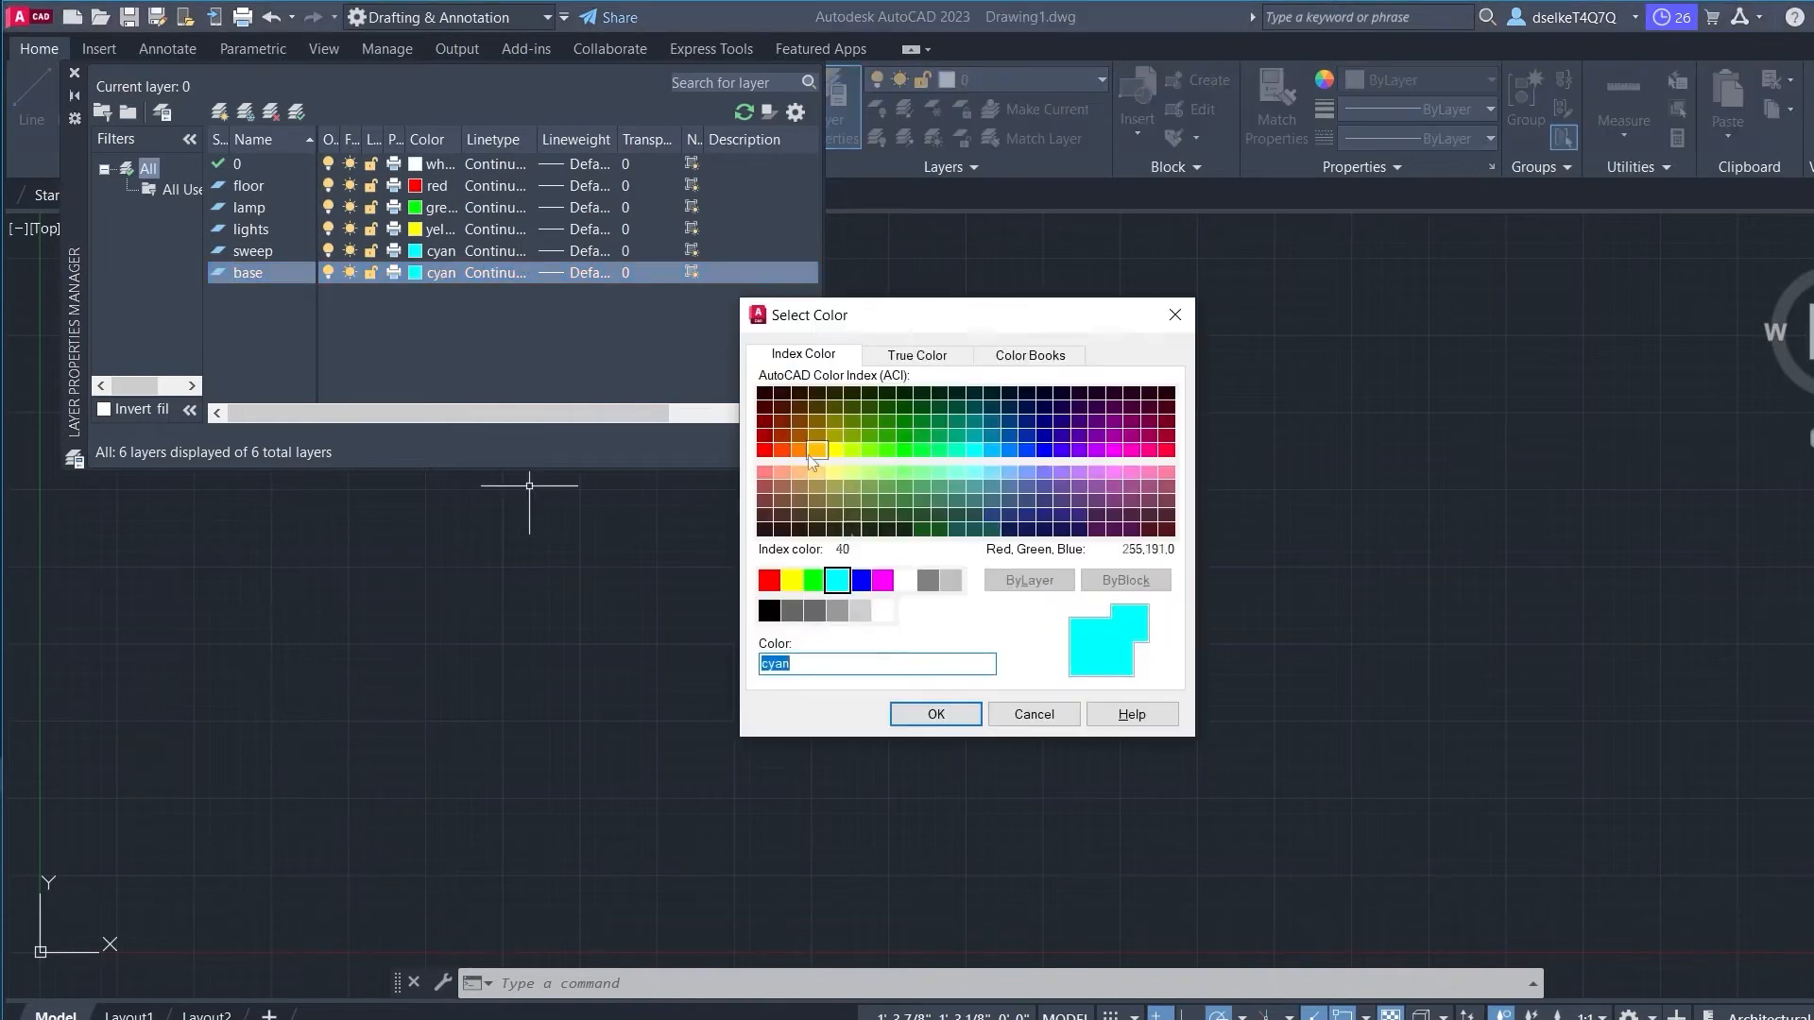
pyautogui.click(861, 581)
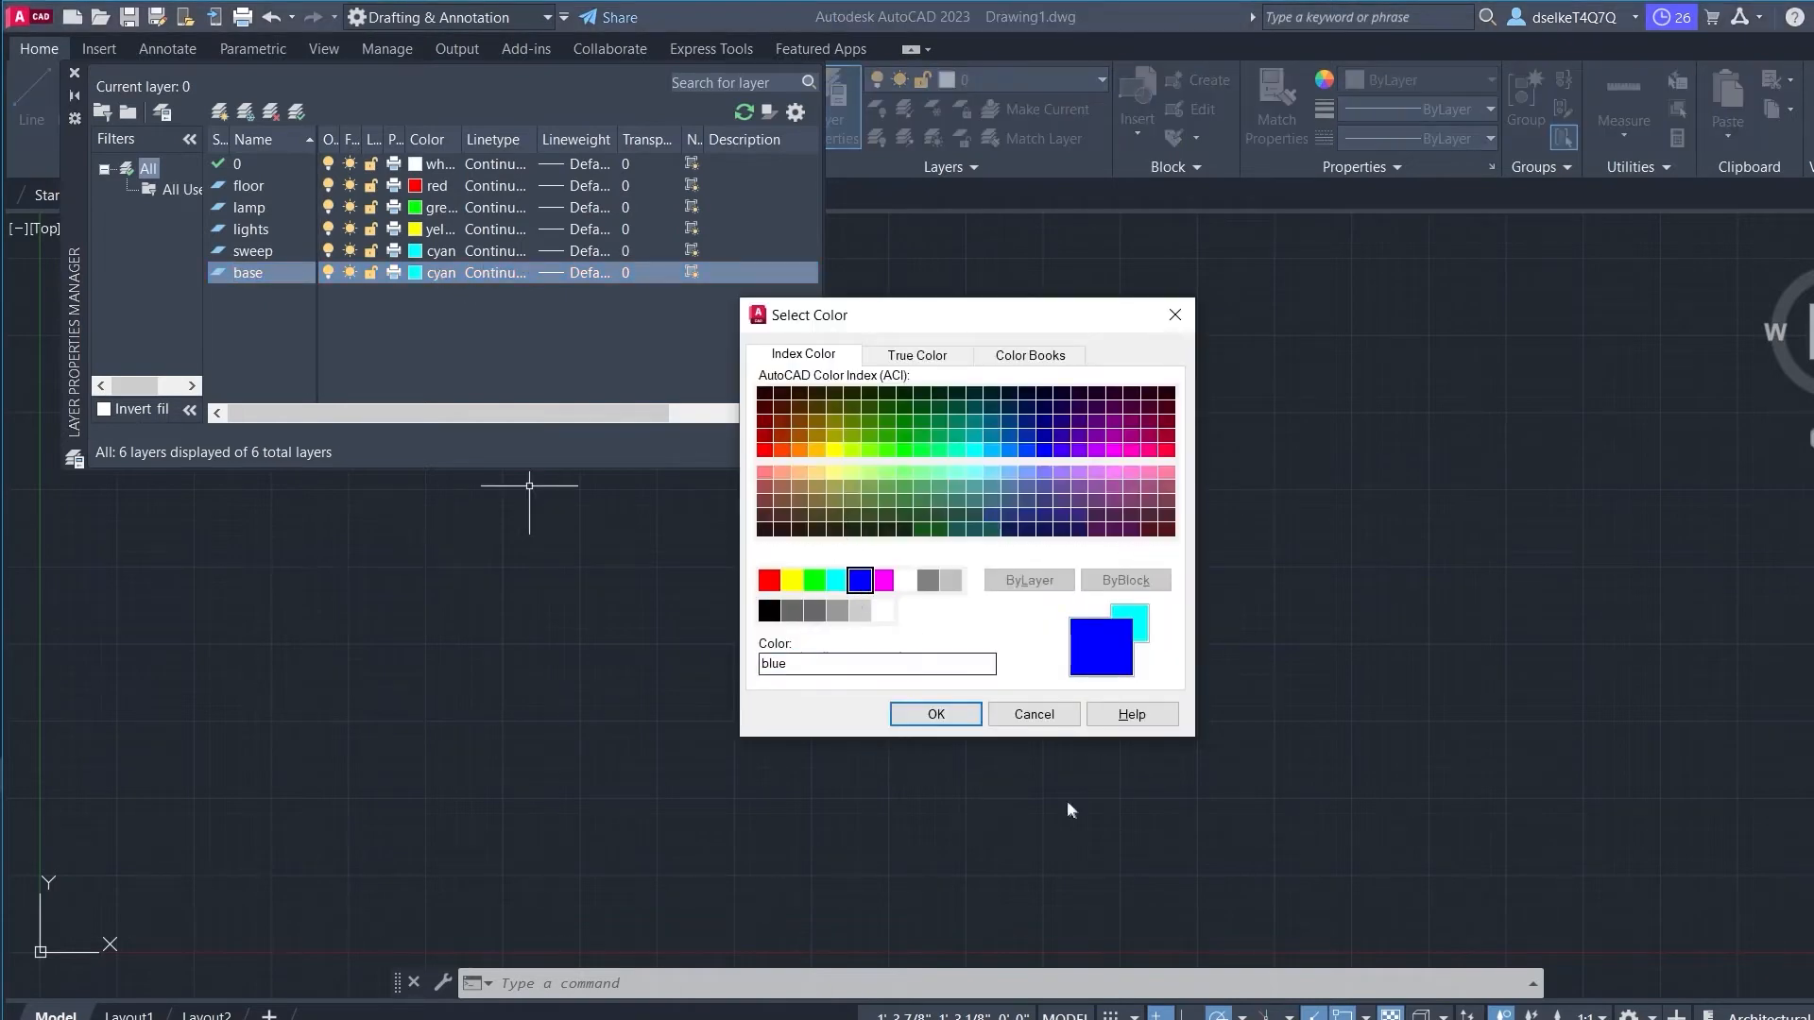
pyautogui.click(936, 715)
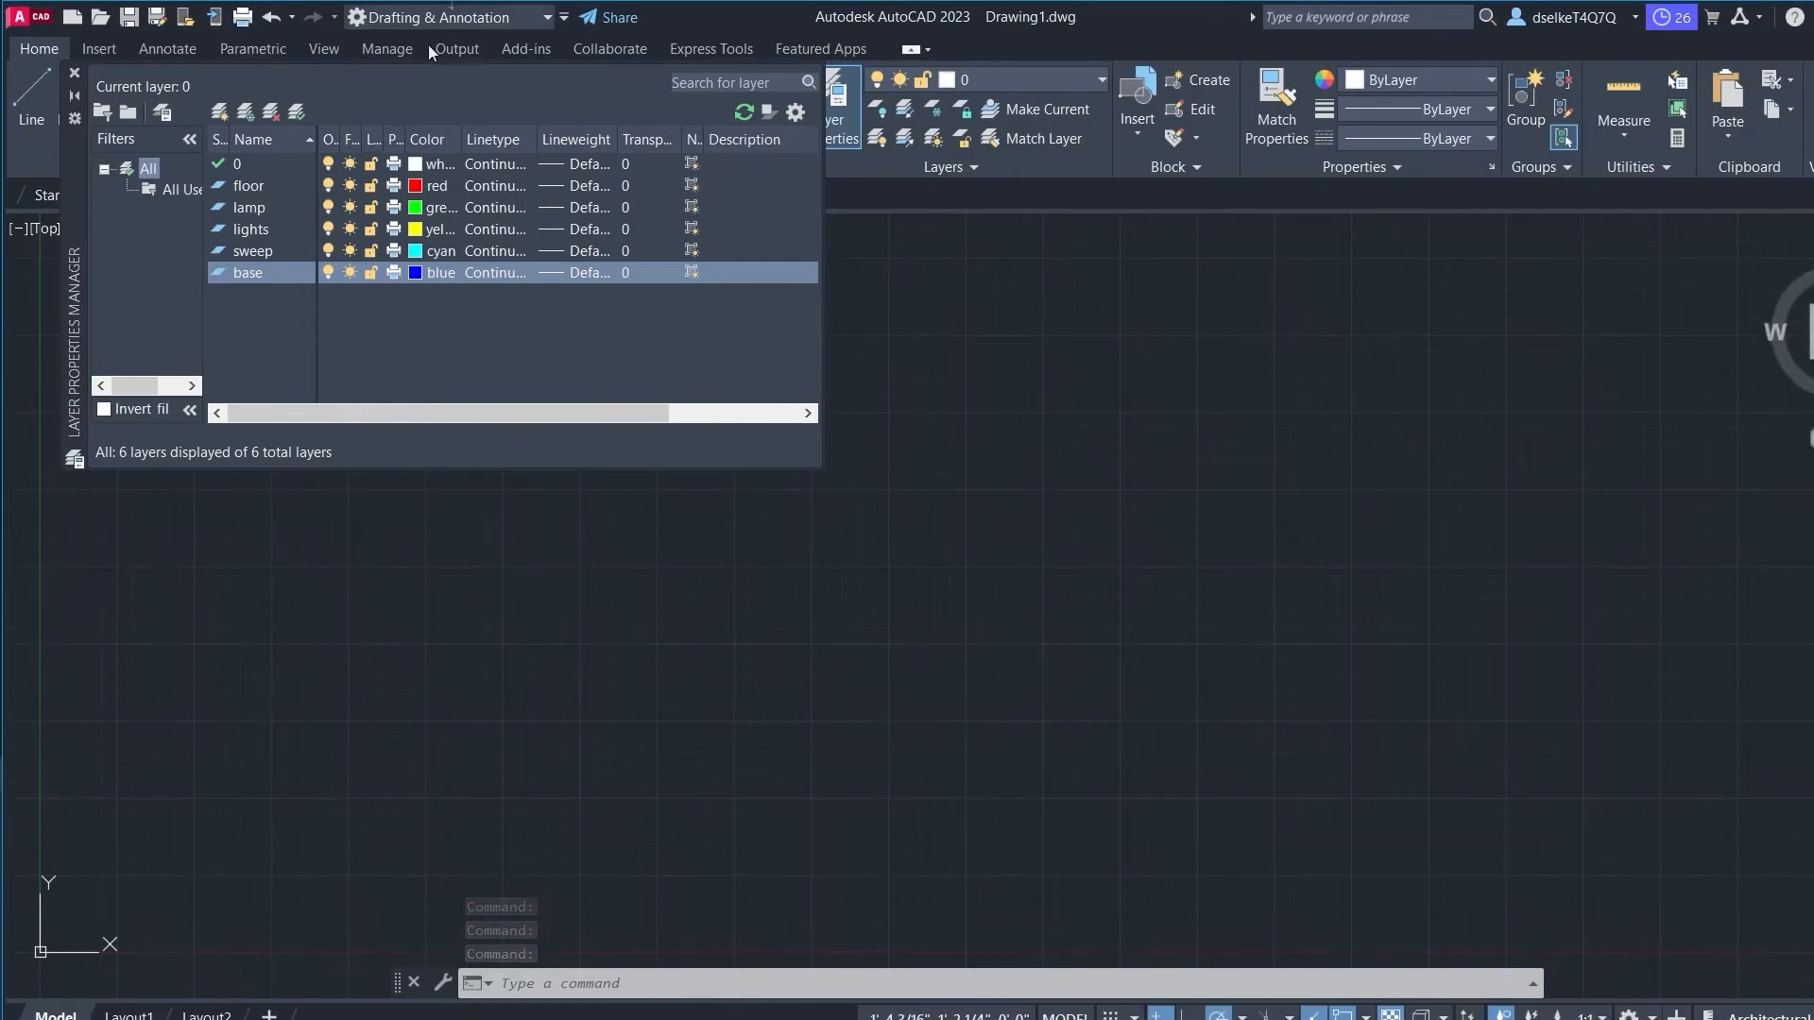
pyautogui.click(75, 73)
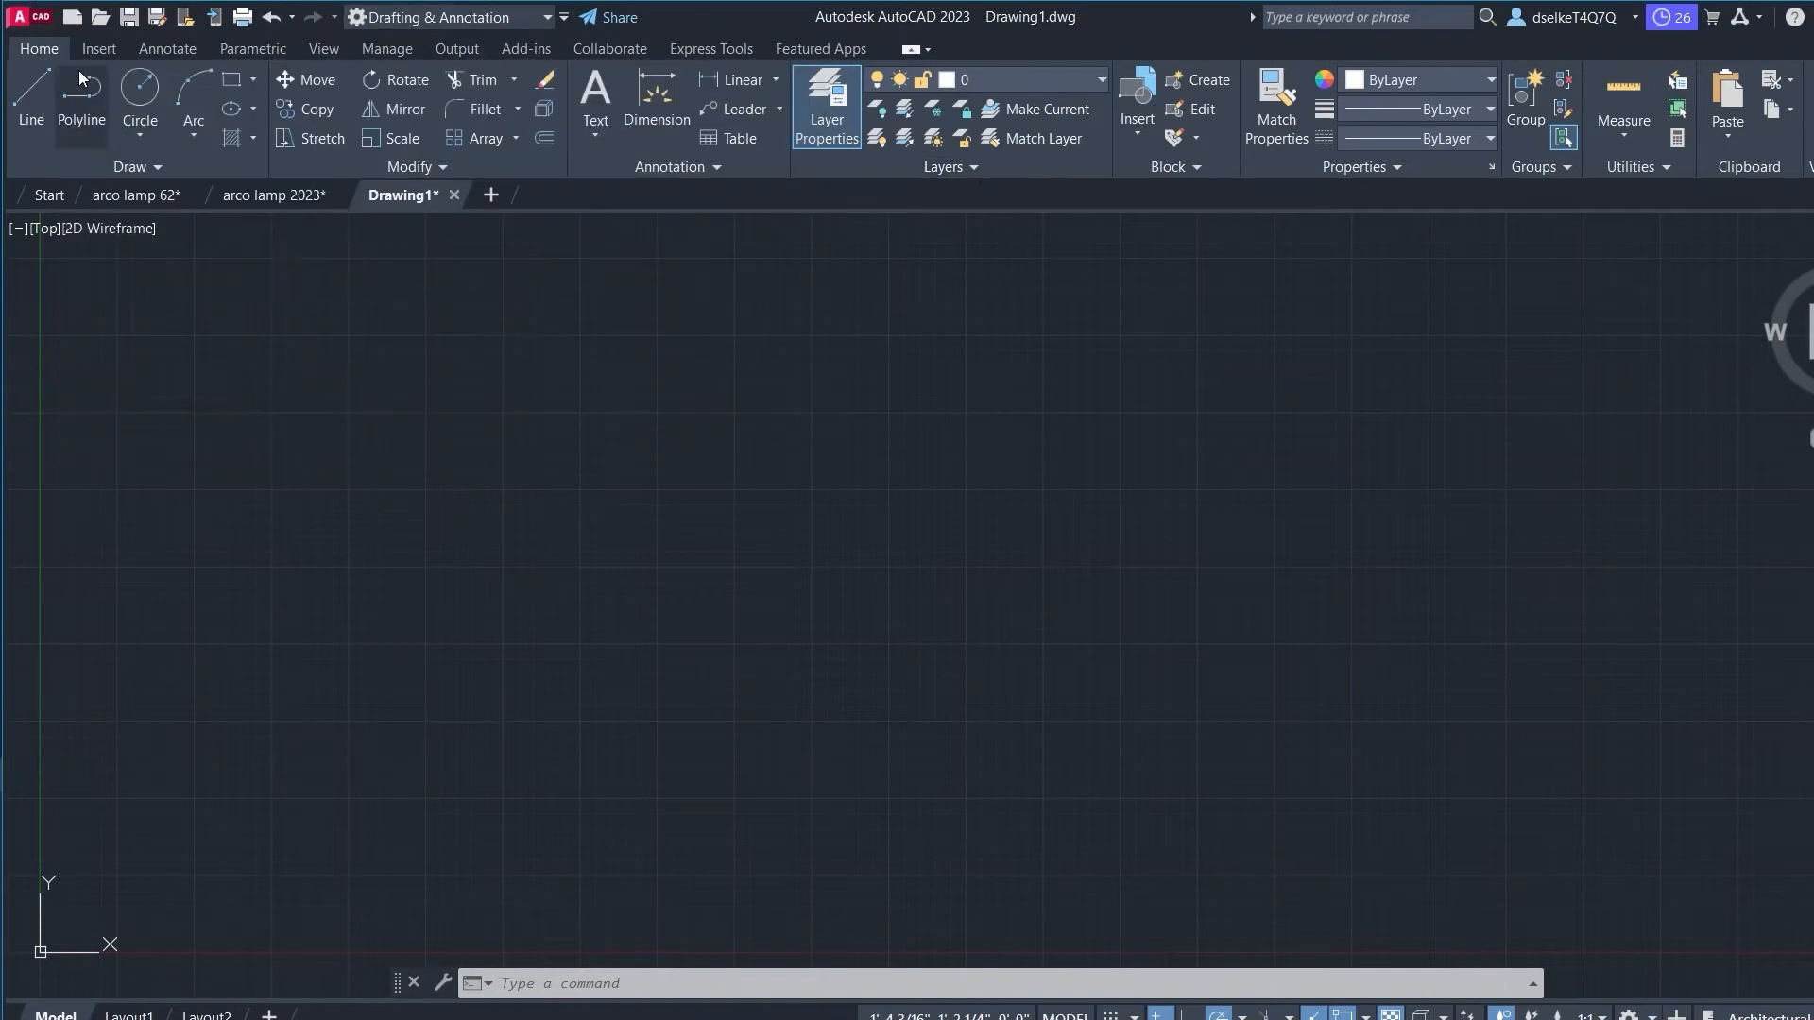
# Step: Switch the workspace to 3D Modeling
pyautogui.click(550, 18)
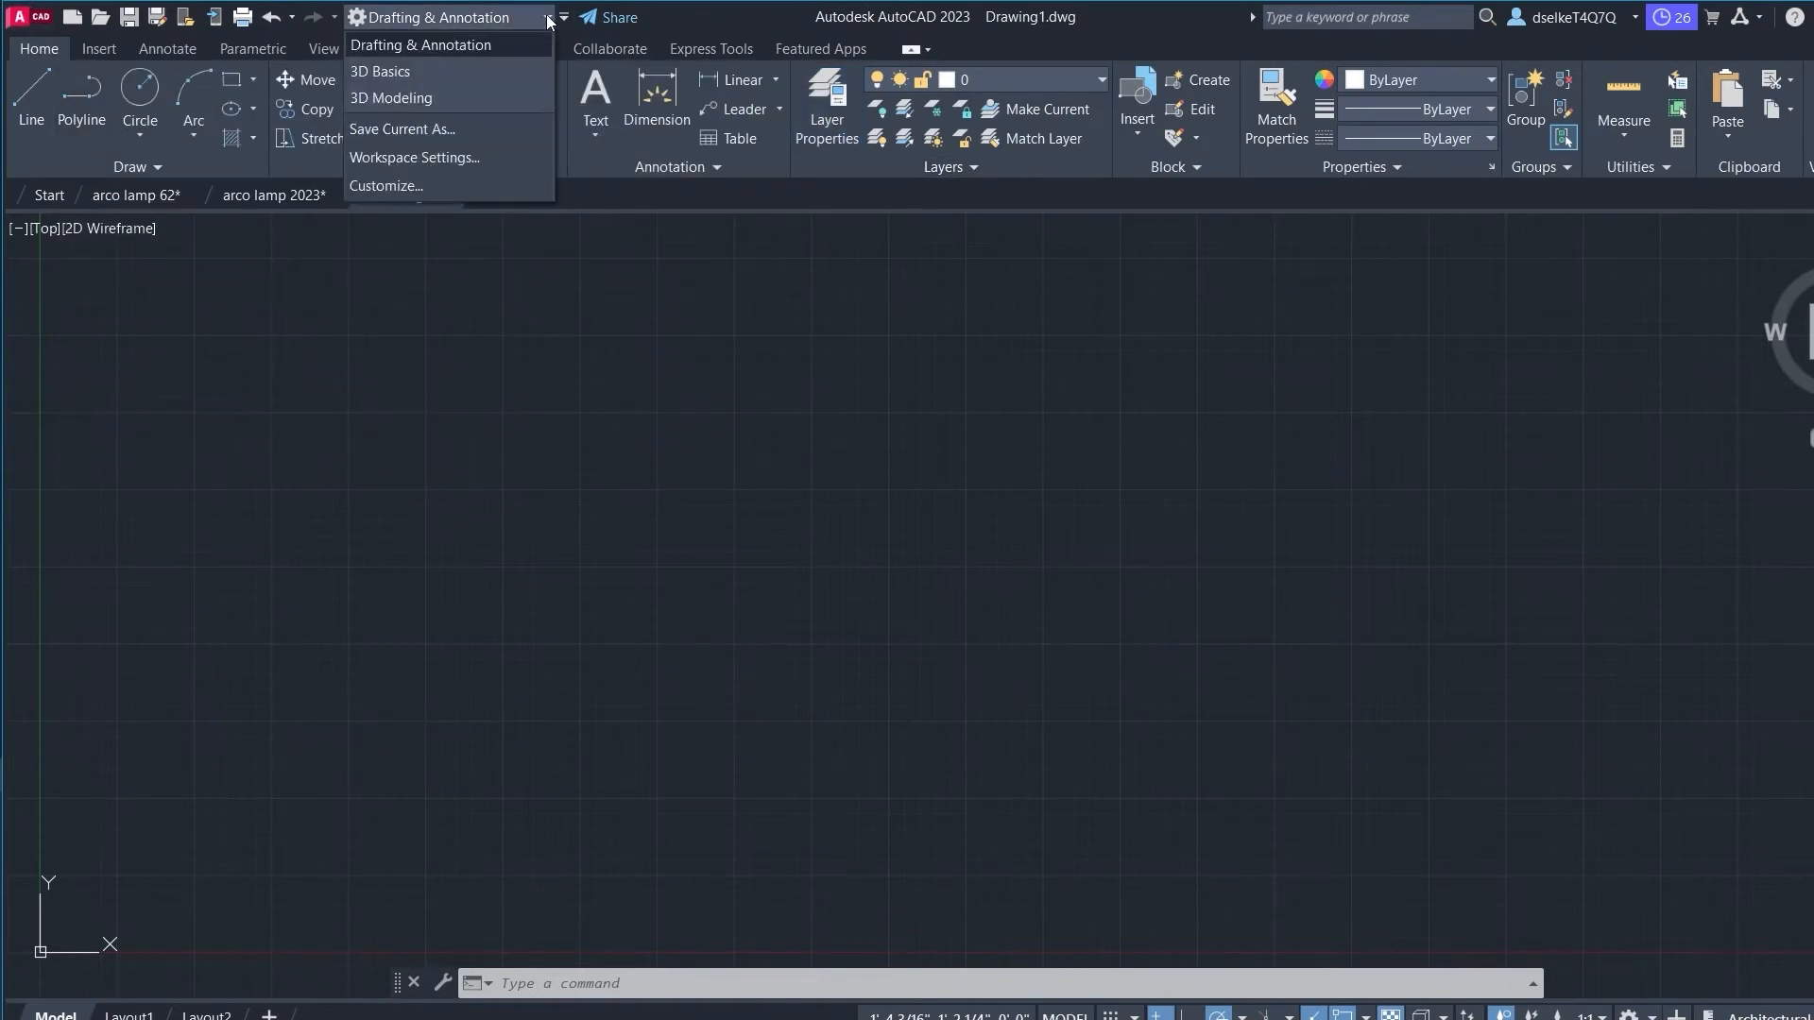
pyautogui.click(383, 94)
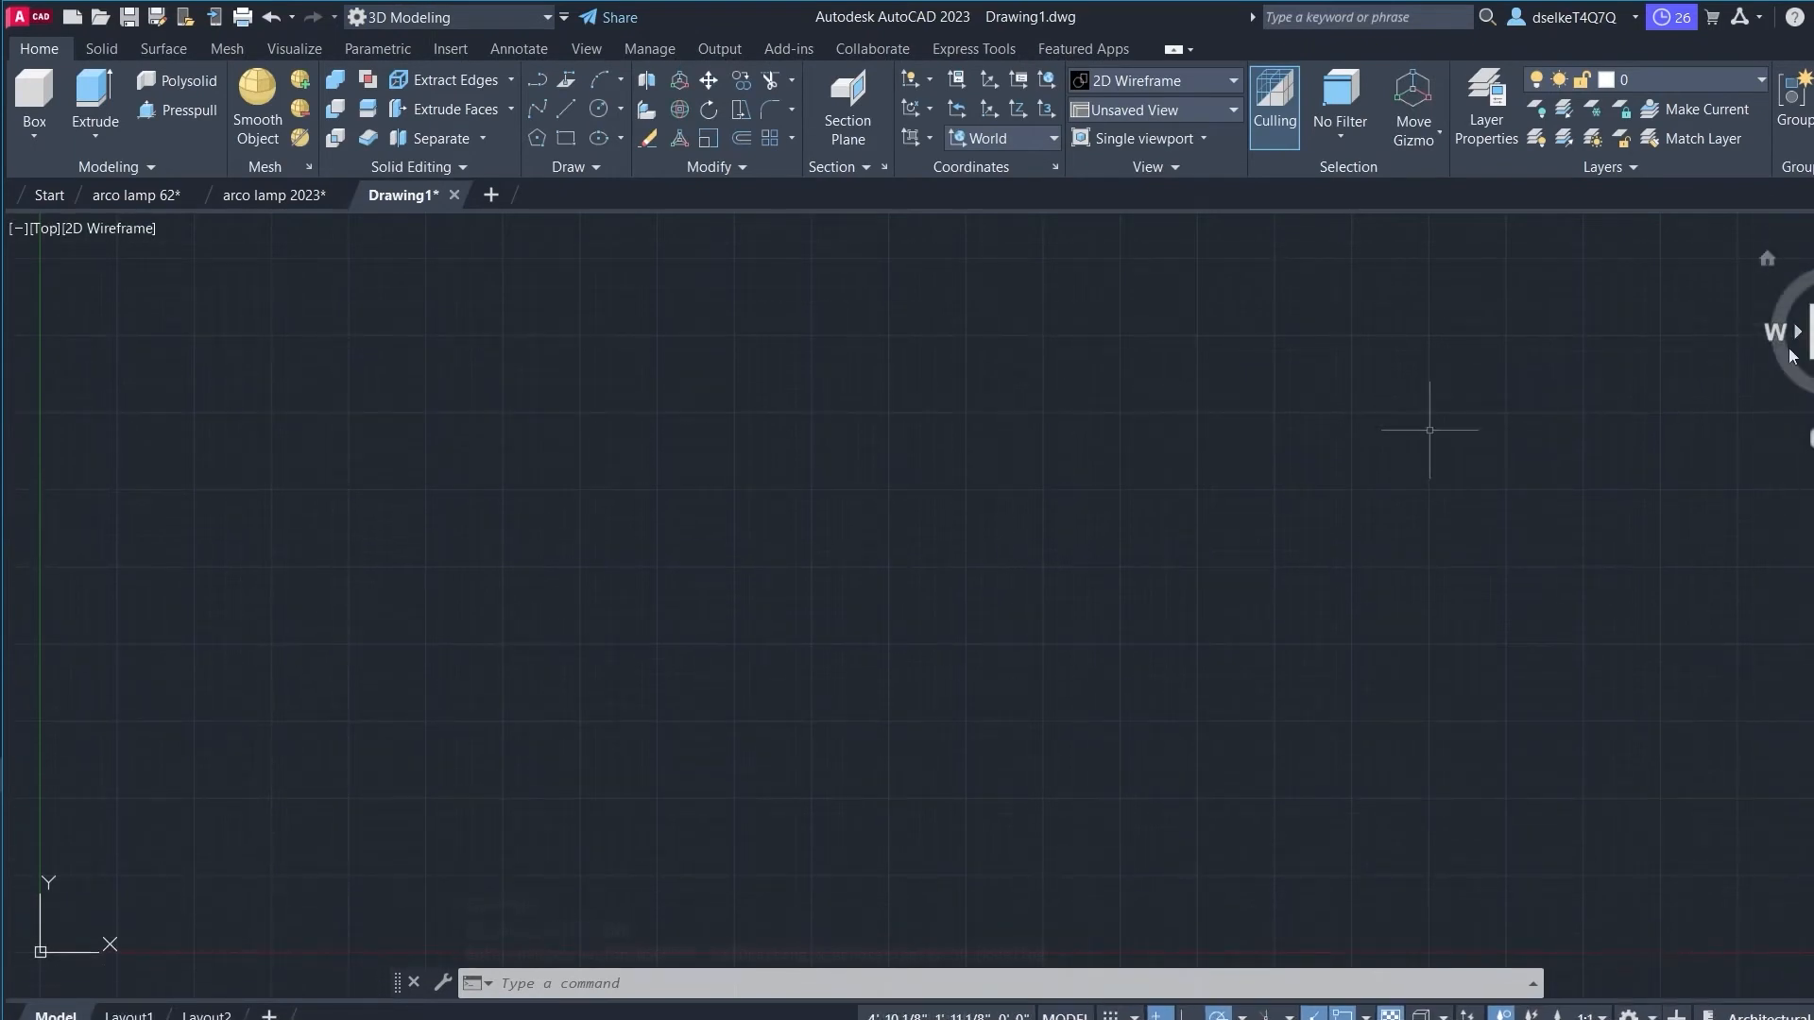
pyautogui.moveTo(348, 800)
pyautogui.mouseDown(button='middle')
pyautogui.moveTo(311, 781)
pyautogui.moveTo(457, 729)
pyautogui.moveTo(486, 813)
pyautogui.moveTo(421, 753)
pyautogui.moveTo(370, 746)
pyautogui.mouseUp(button='middle')
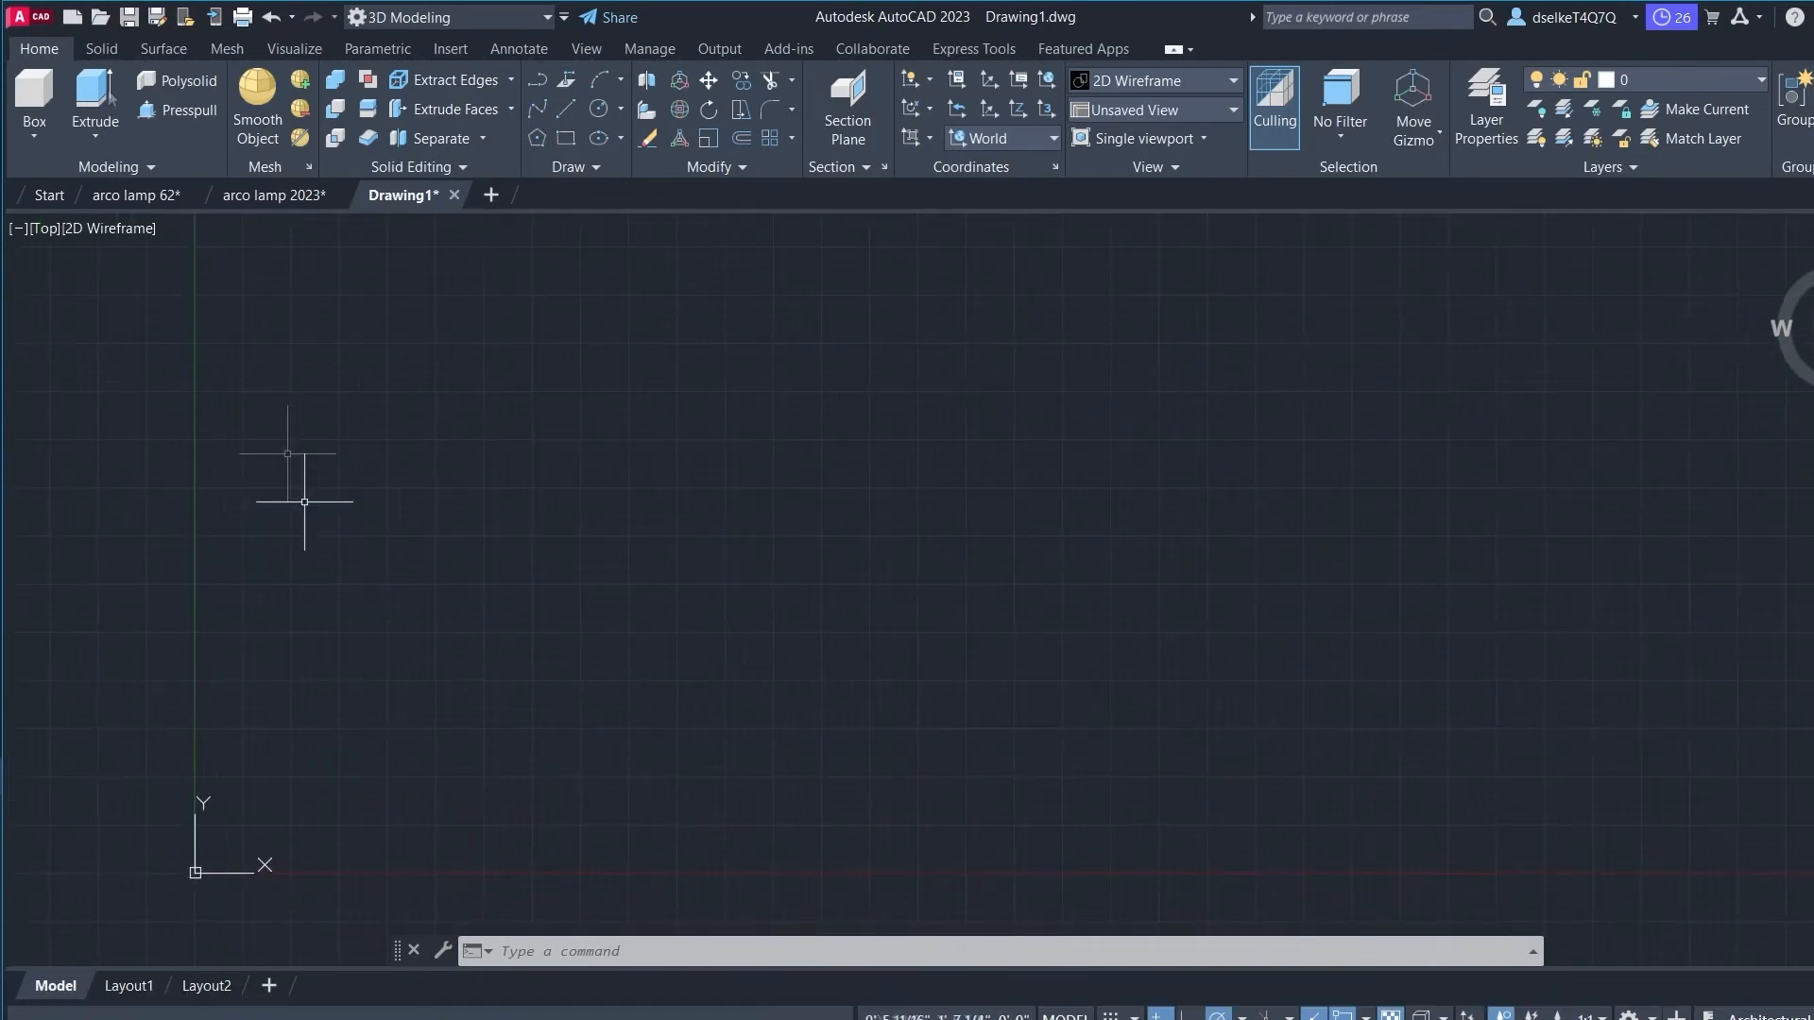
# Step: Create a solid box near the origin with a 9.4 by 9.4 inch base and a height of 21.5 inches
pyautogui.click(38, 138)
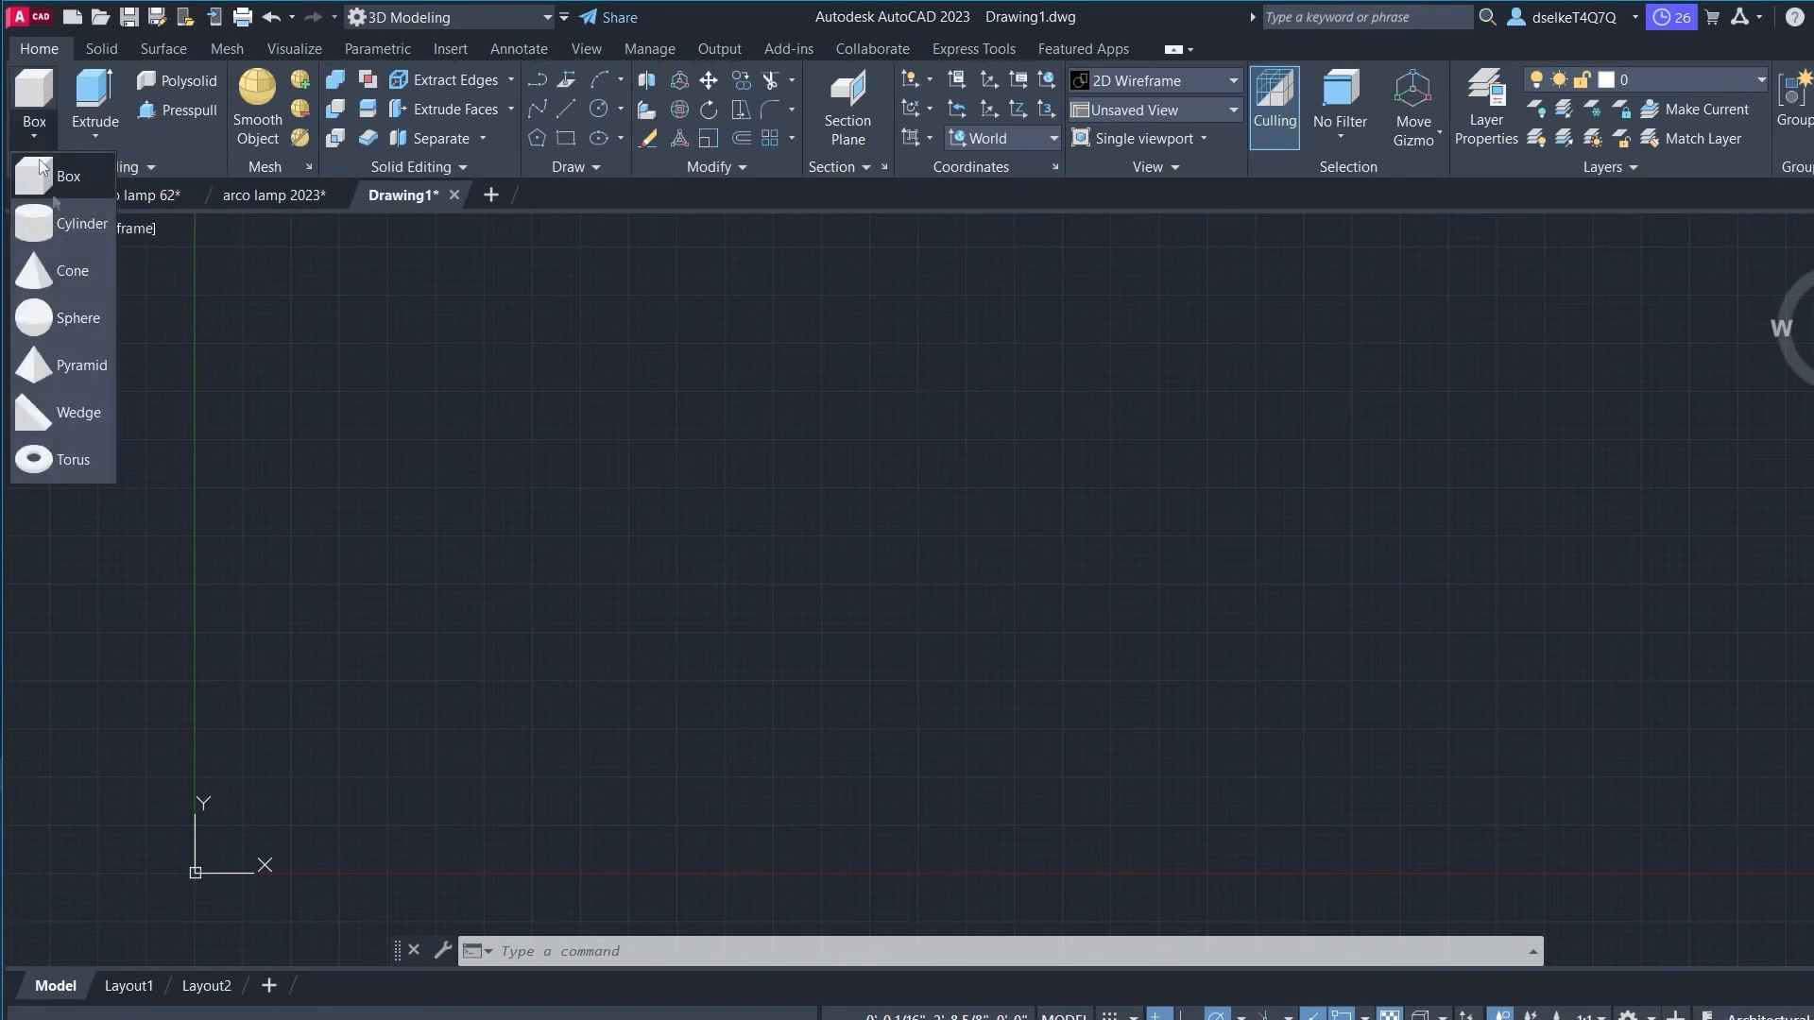
pyautogui.click(38, 181)
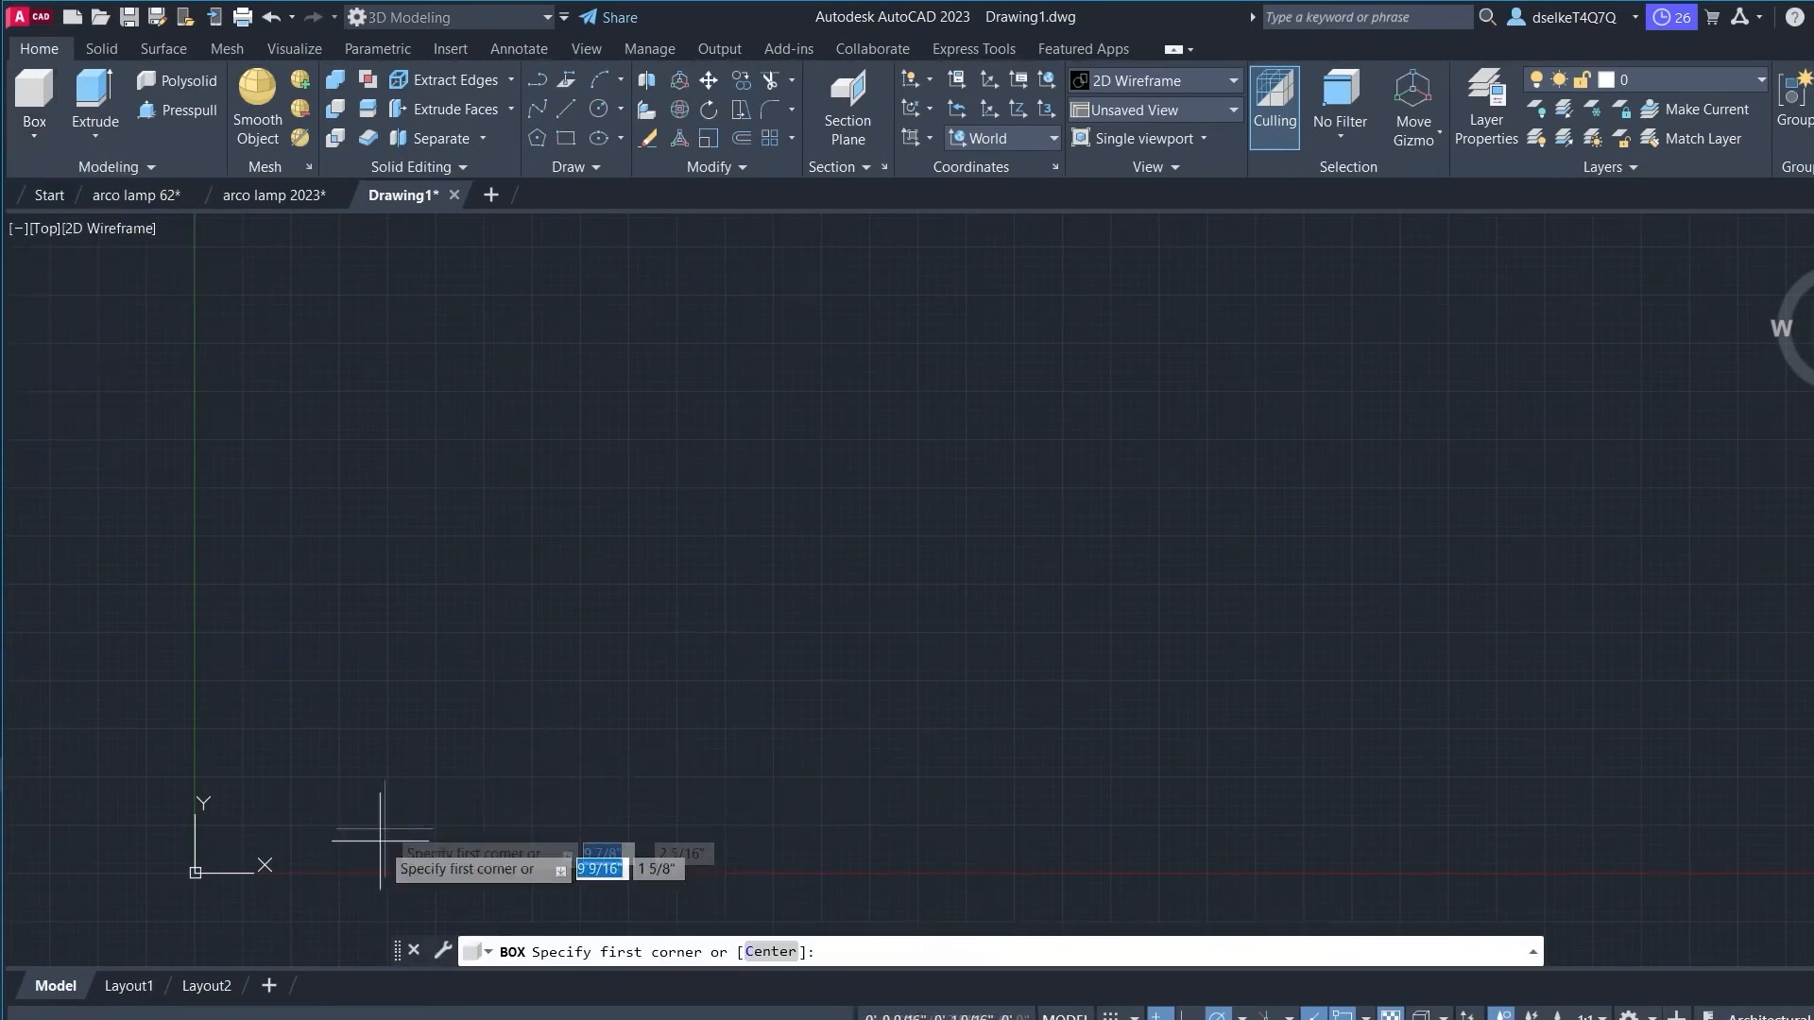
pyautogui.click(319, 844)
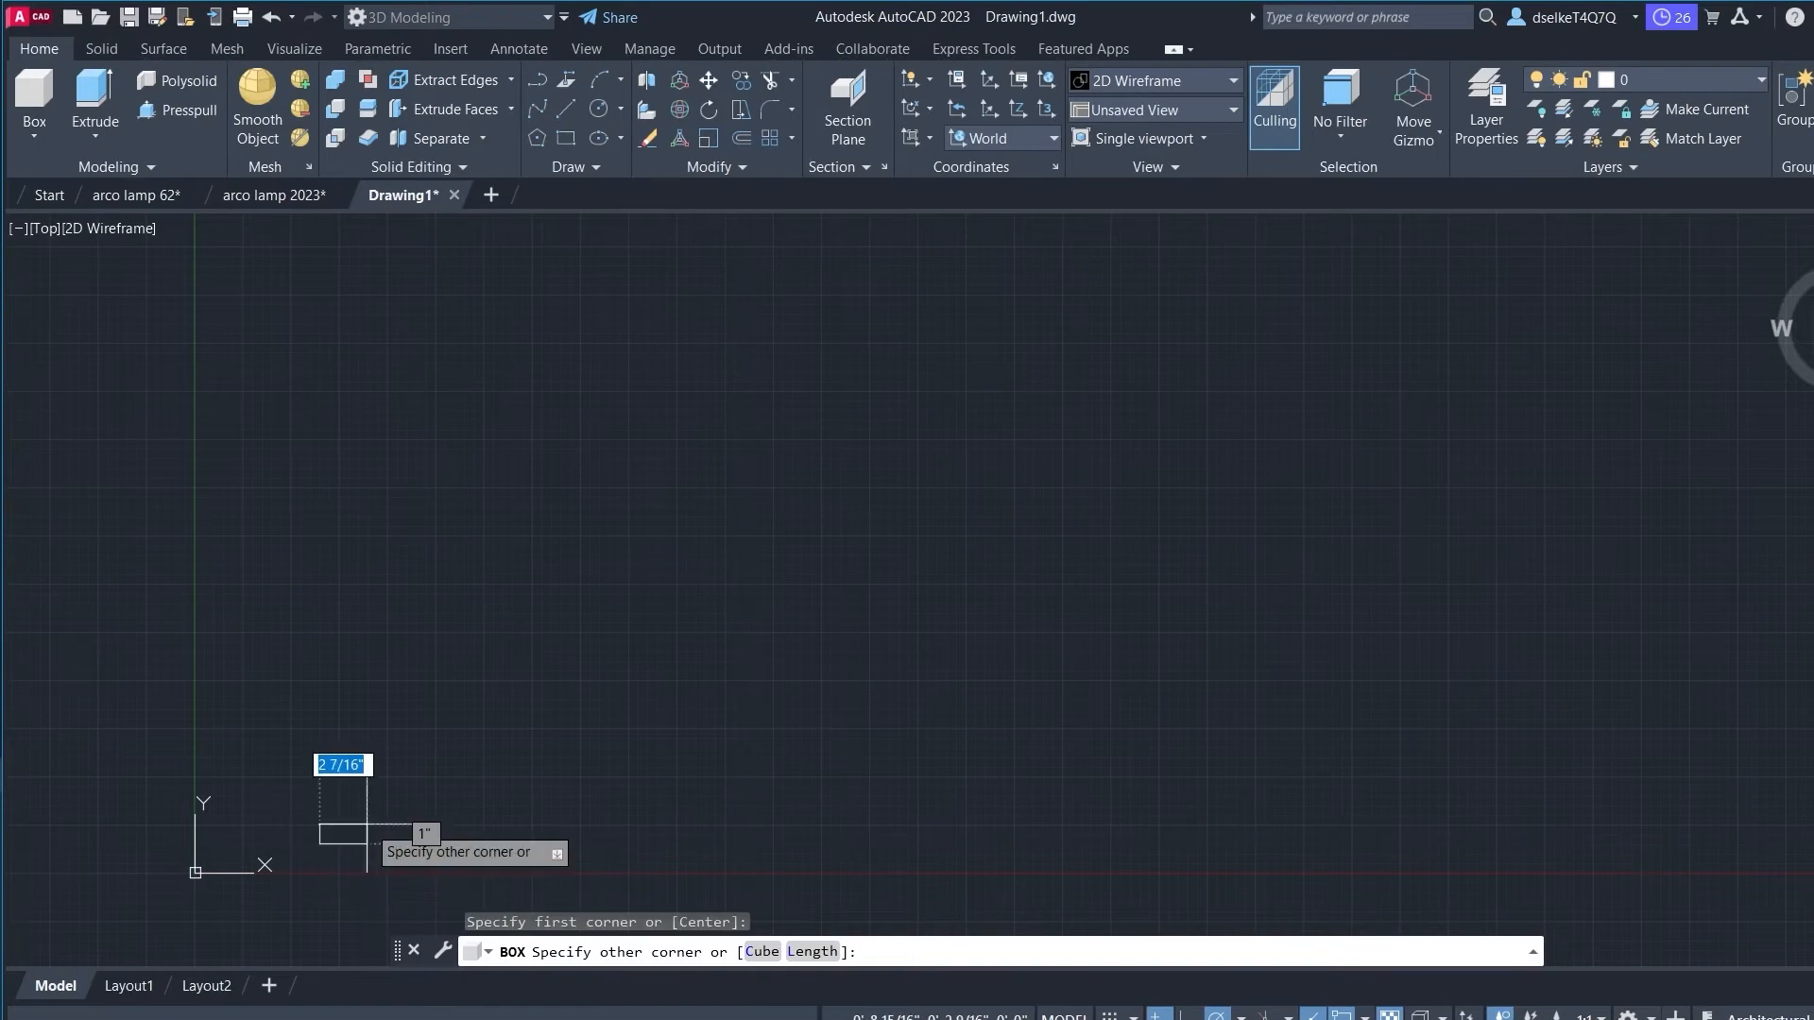
pyautogui.write('@9')
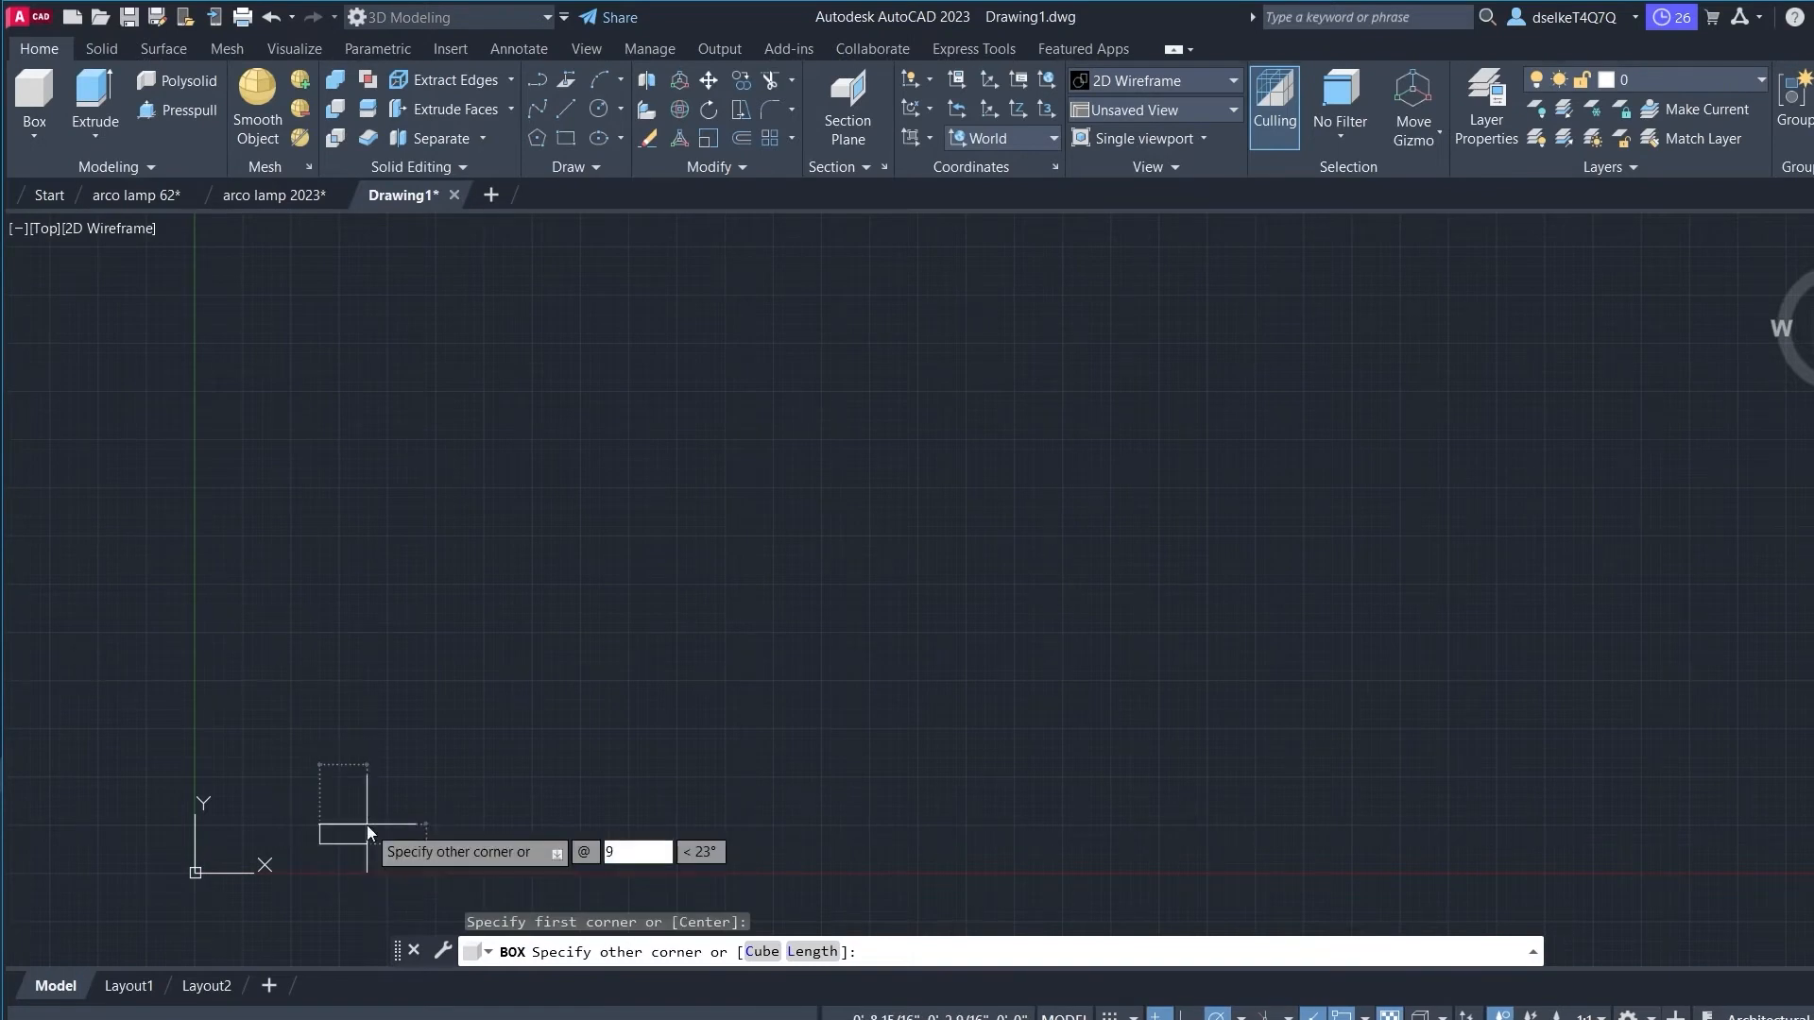
pyautogui.write('.4')
pyautogui.press('Tab')
pyautogui.write('9')
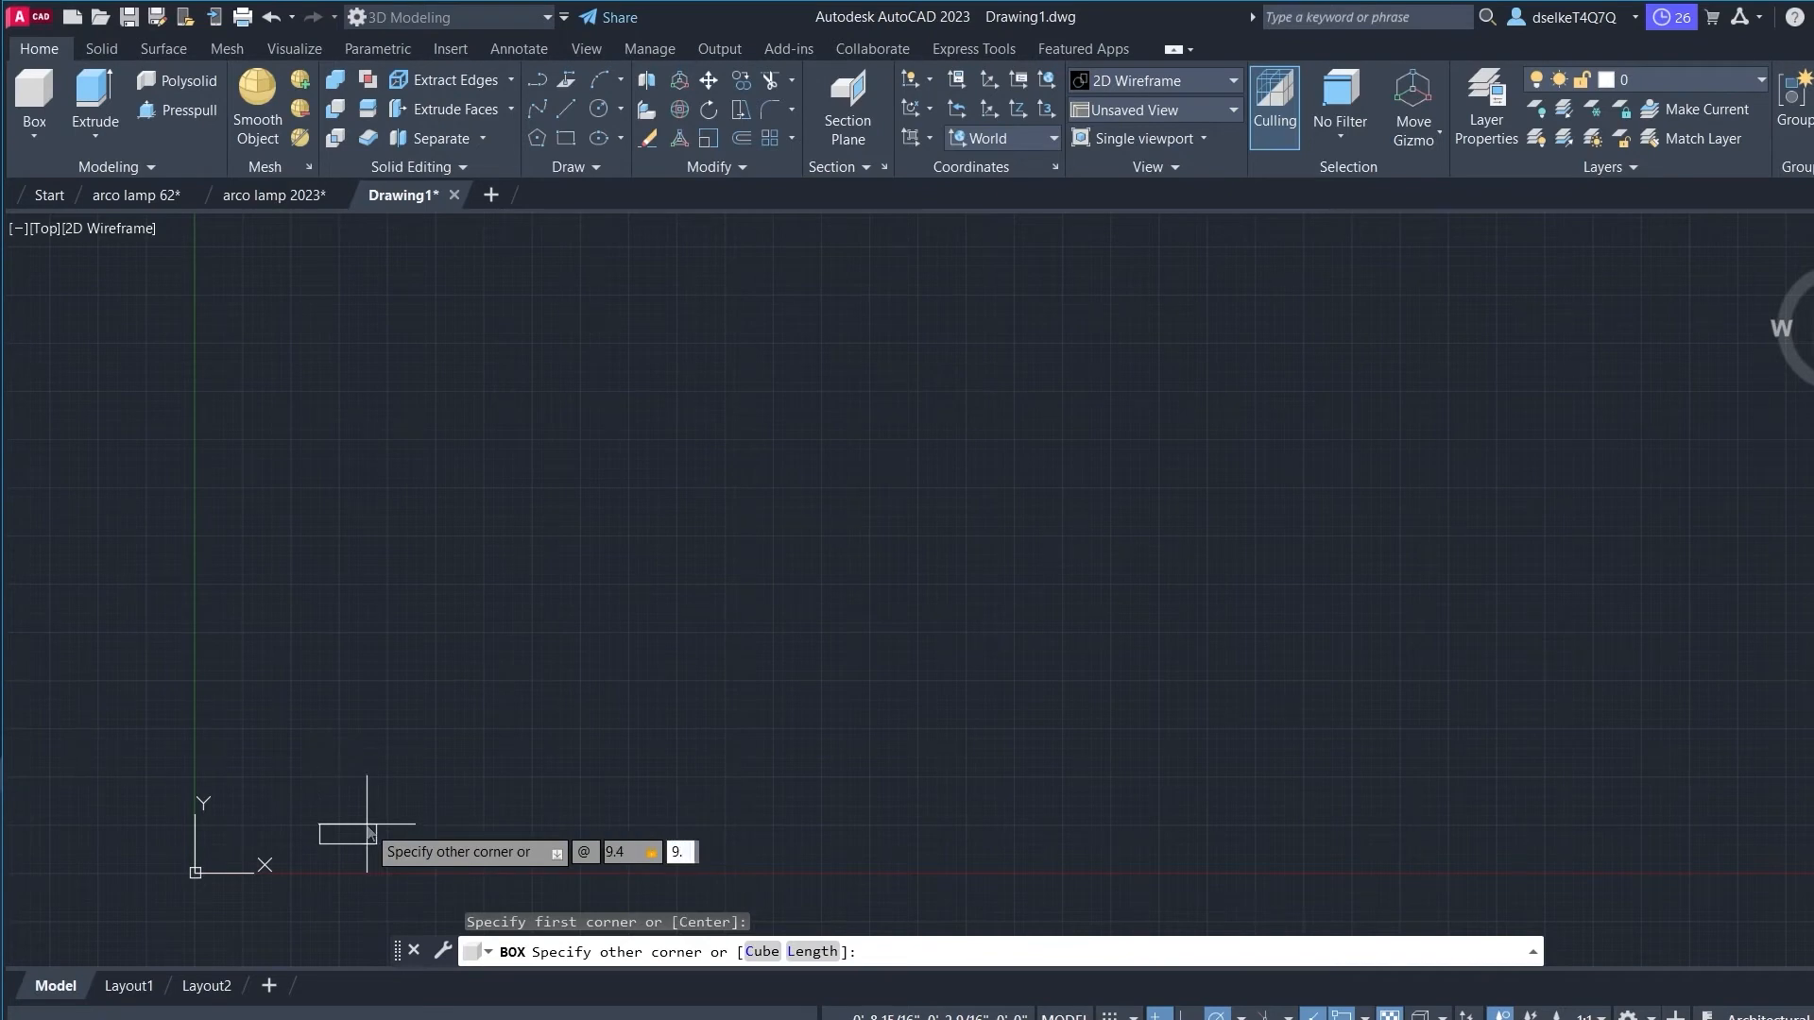
pyautogui.press('Return')
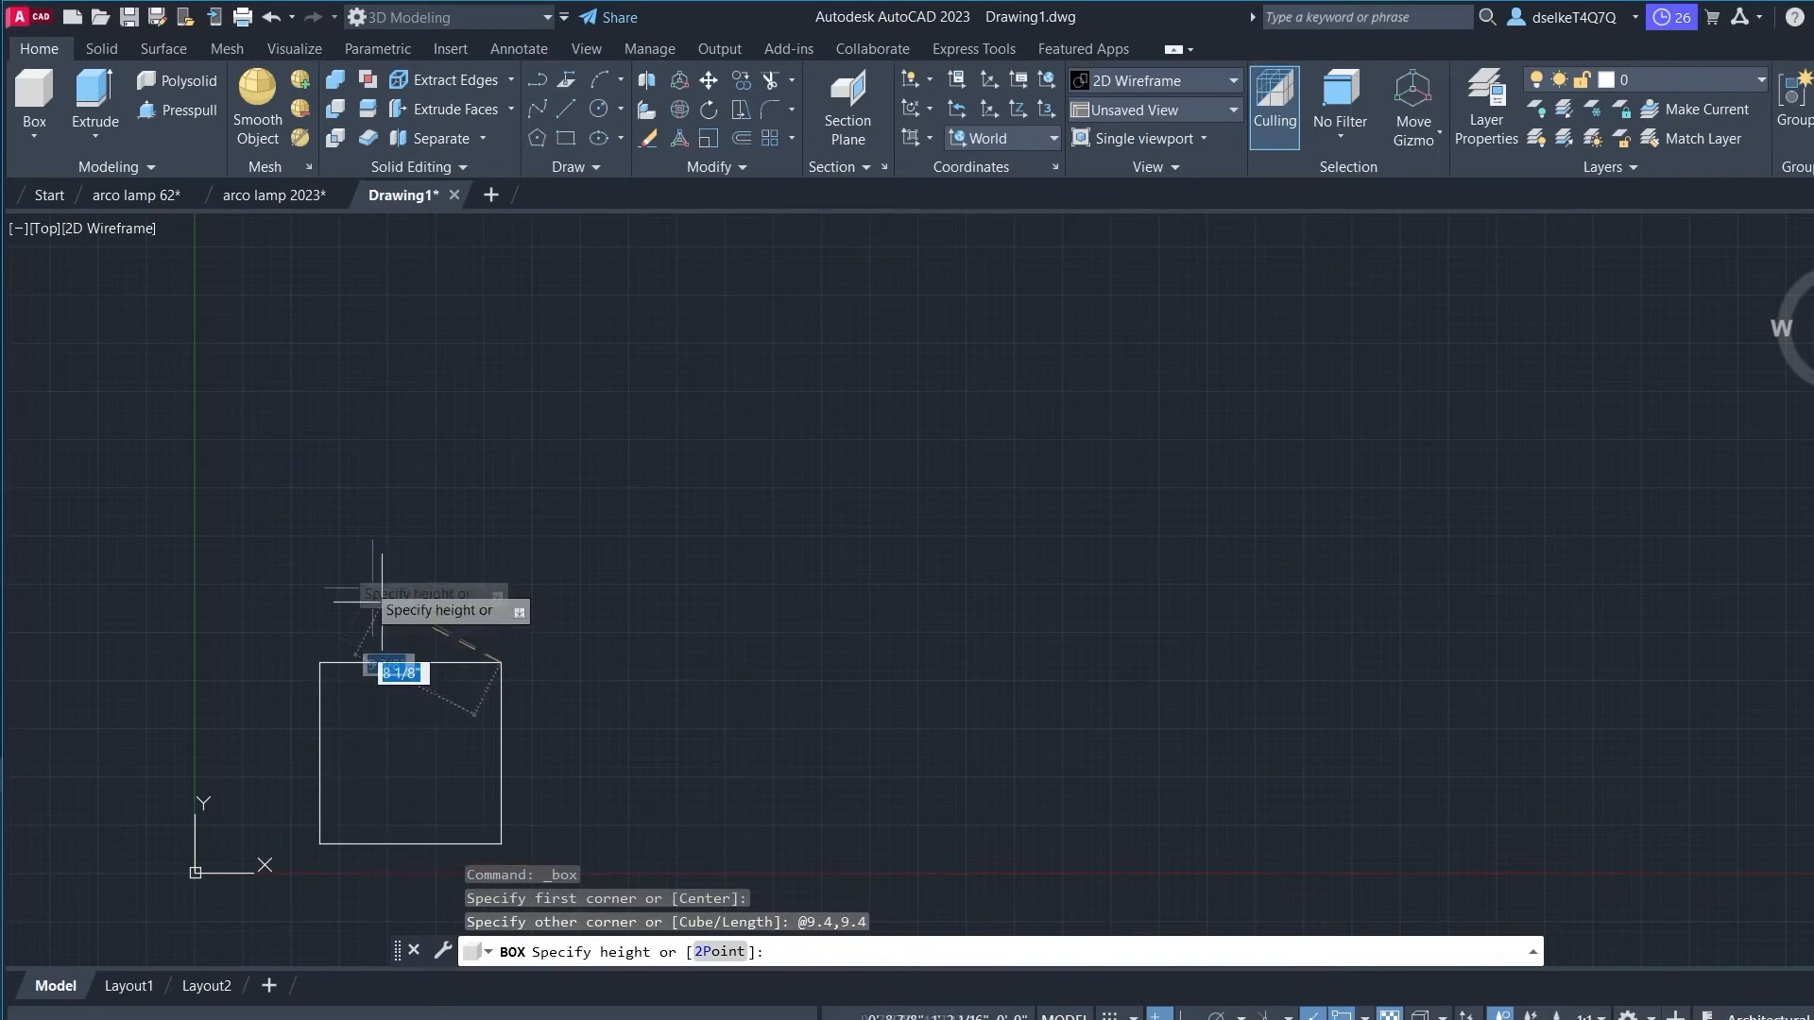
pyautogui.write('21.5')
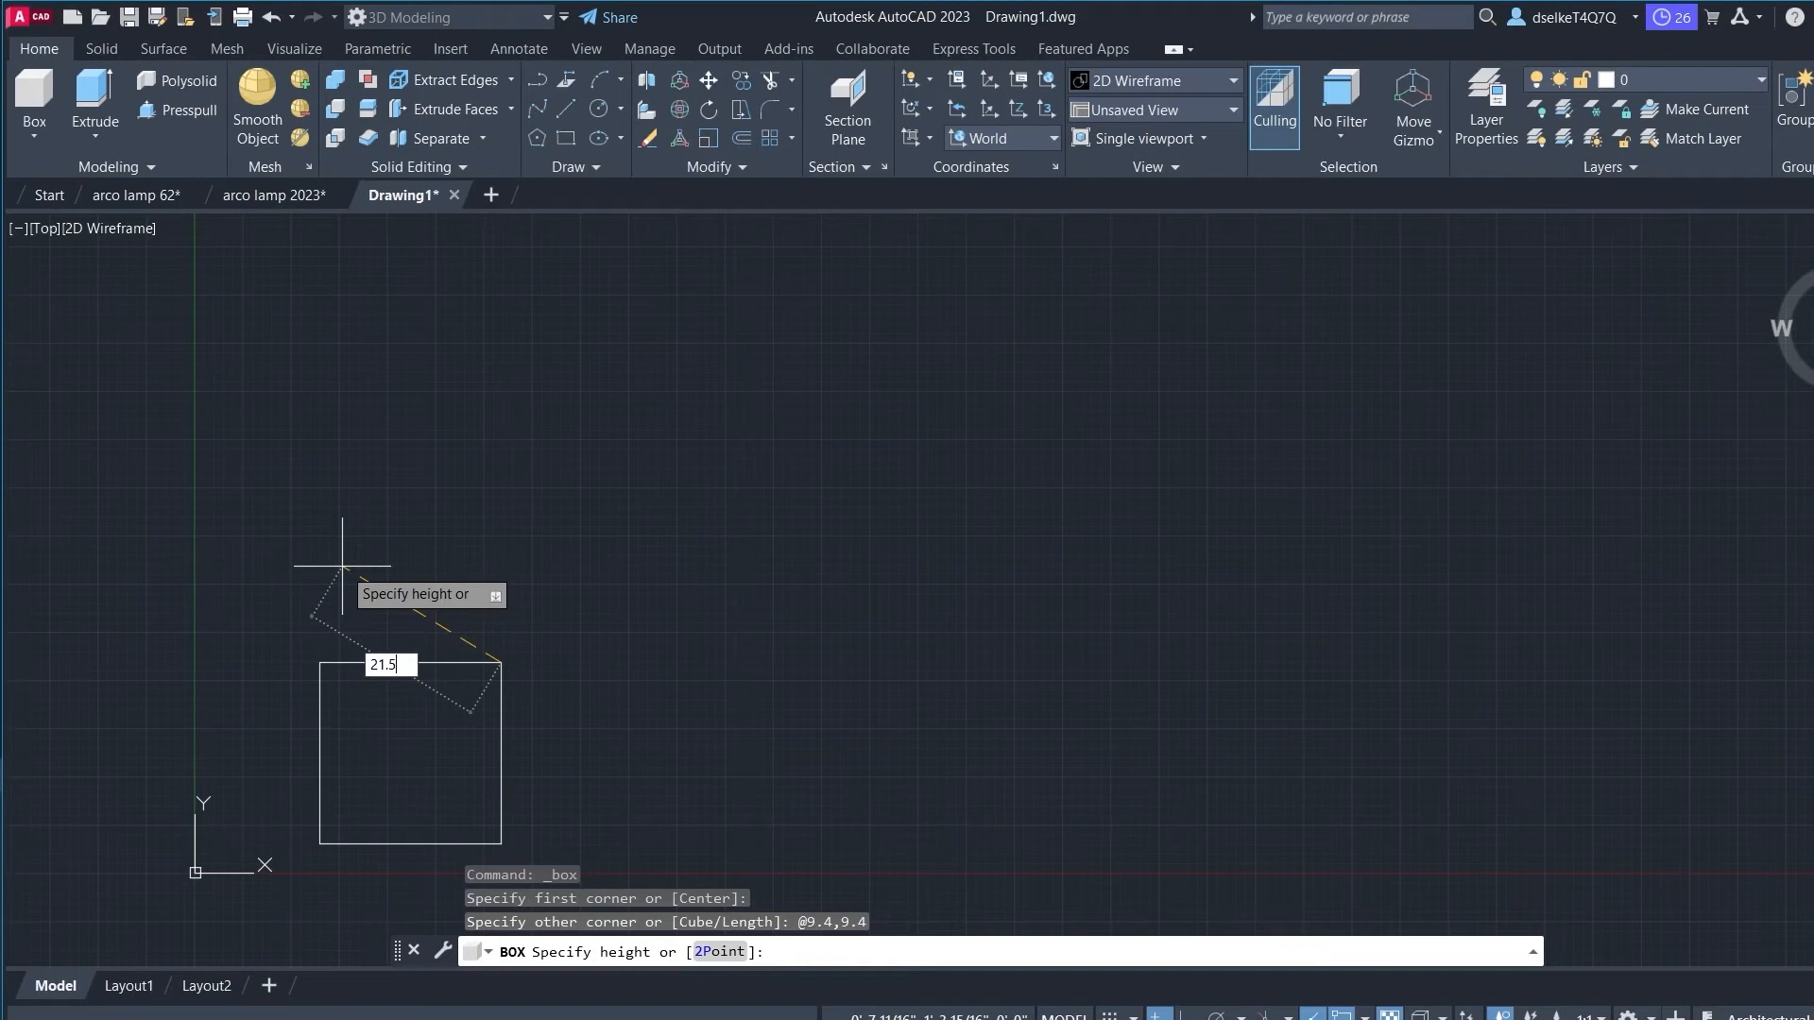
pyautogui.press('Return')
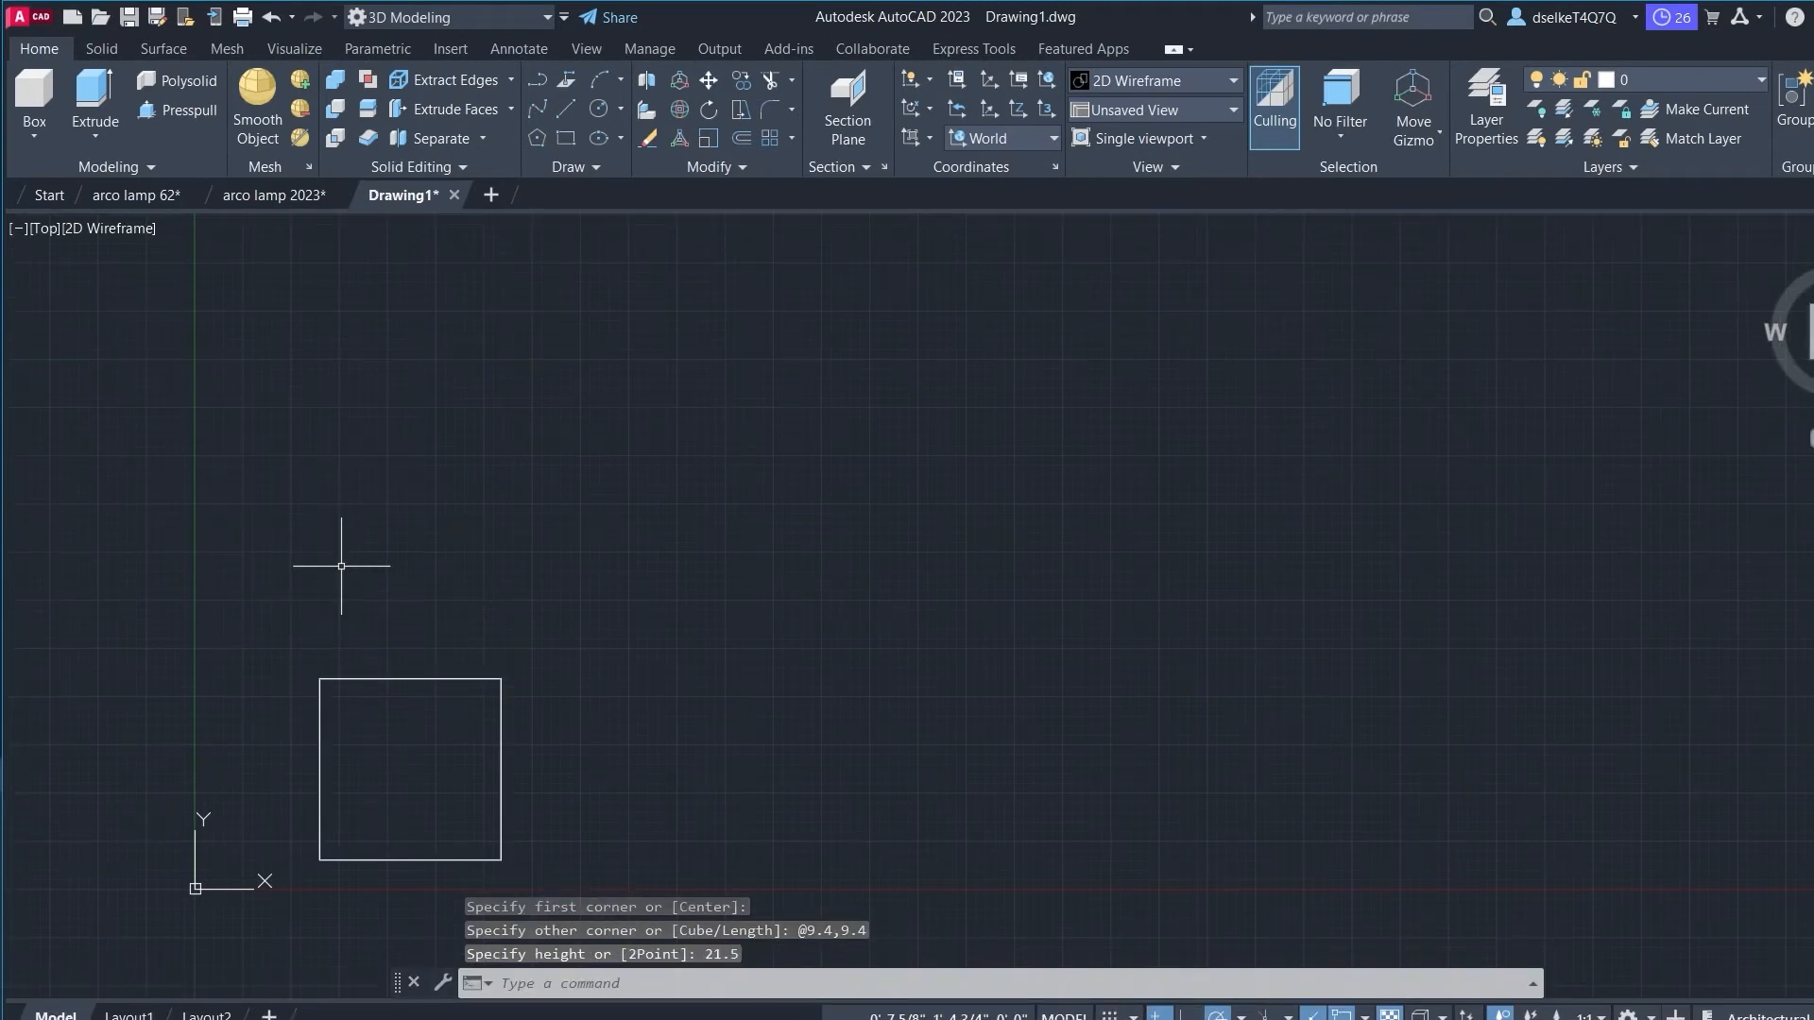
# Step: Make the base layer current and assign the box to the base layer
pyautogui.click(1673, 80)
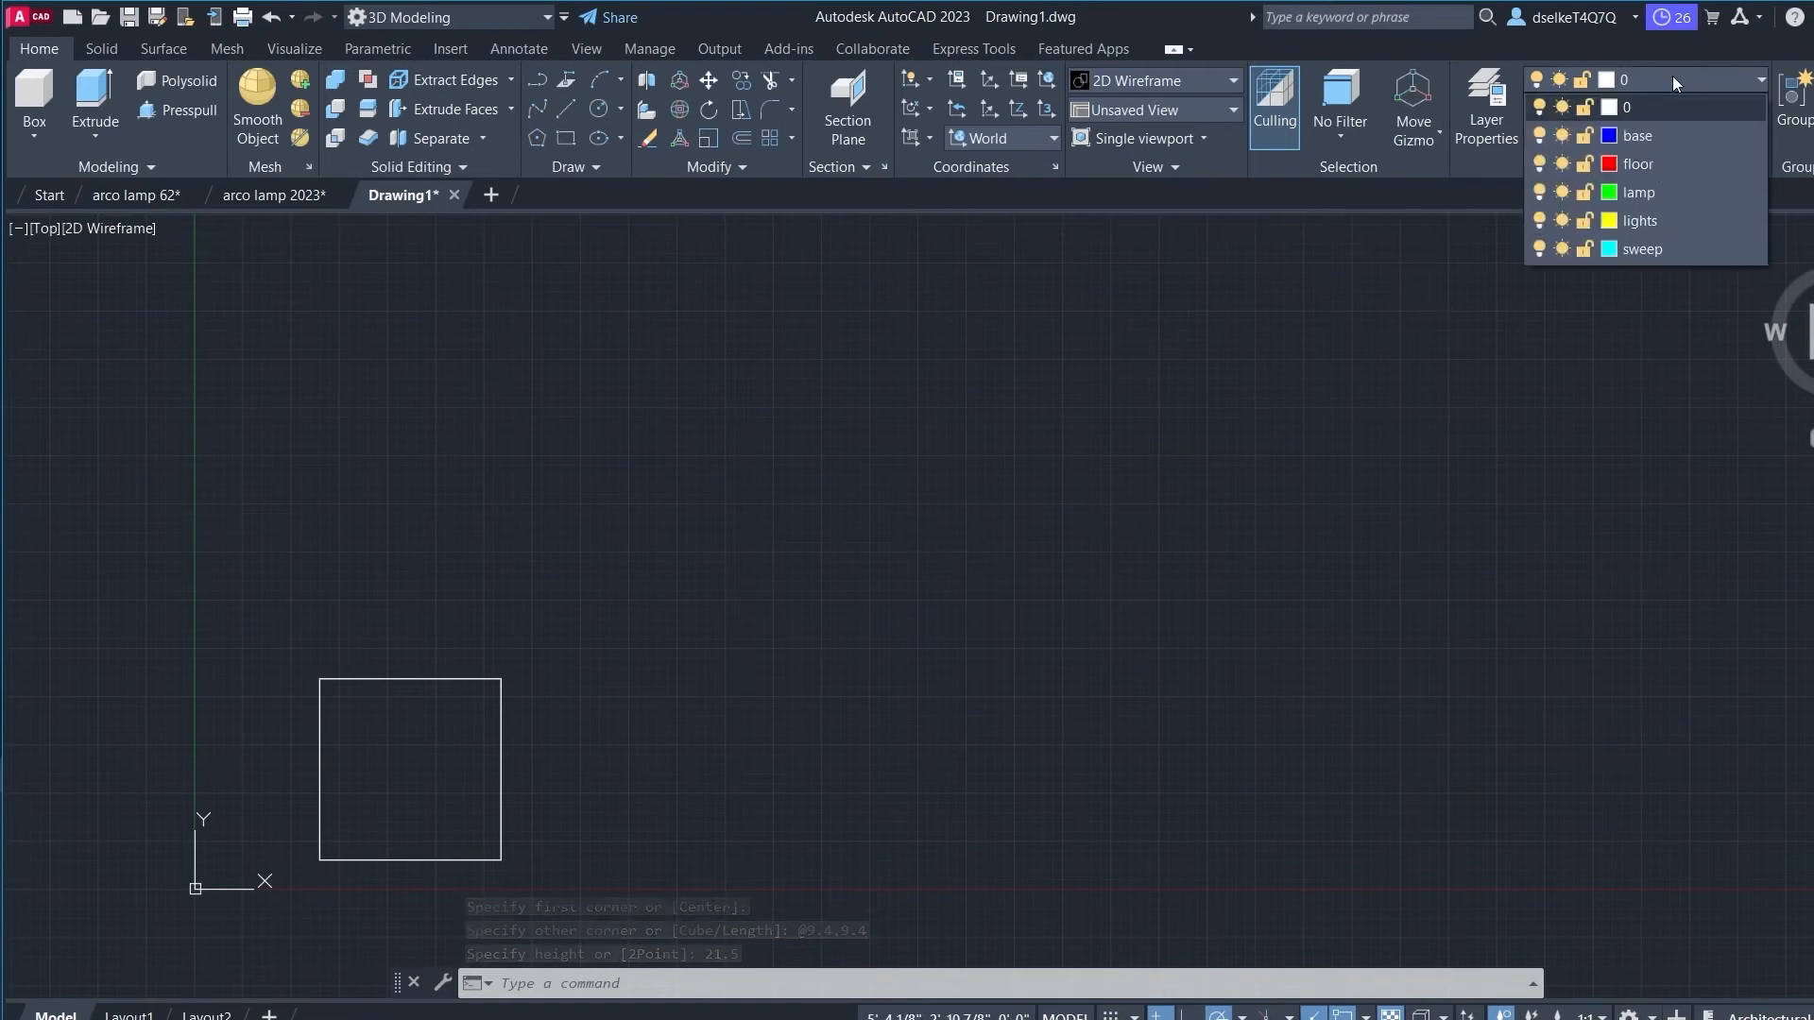
pyautogui.click(1691, 138)
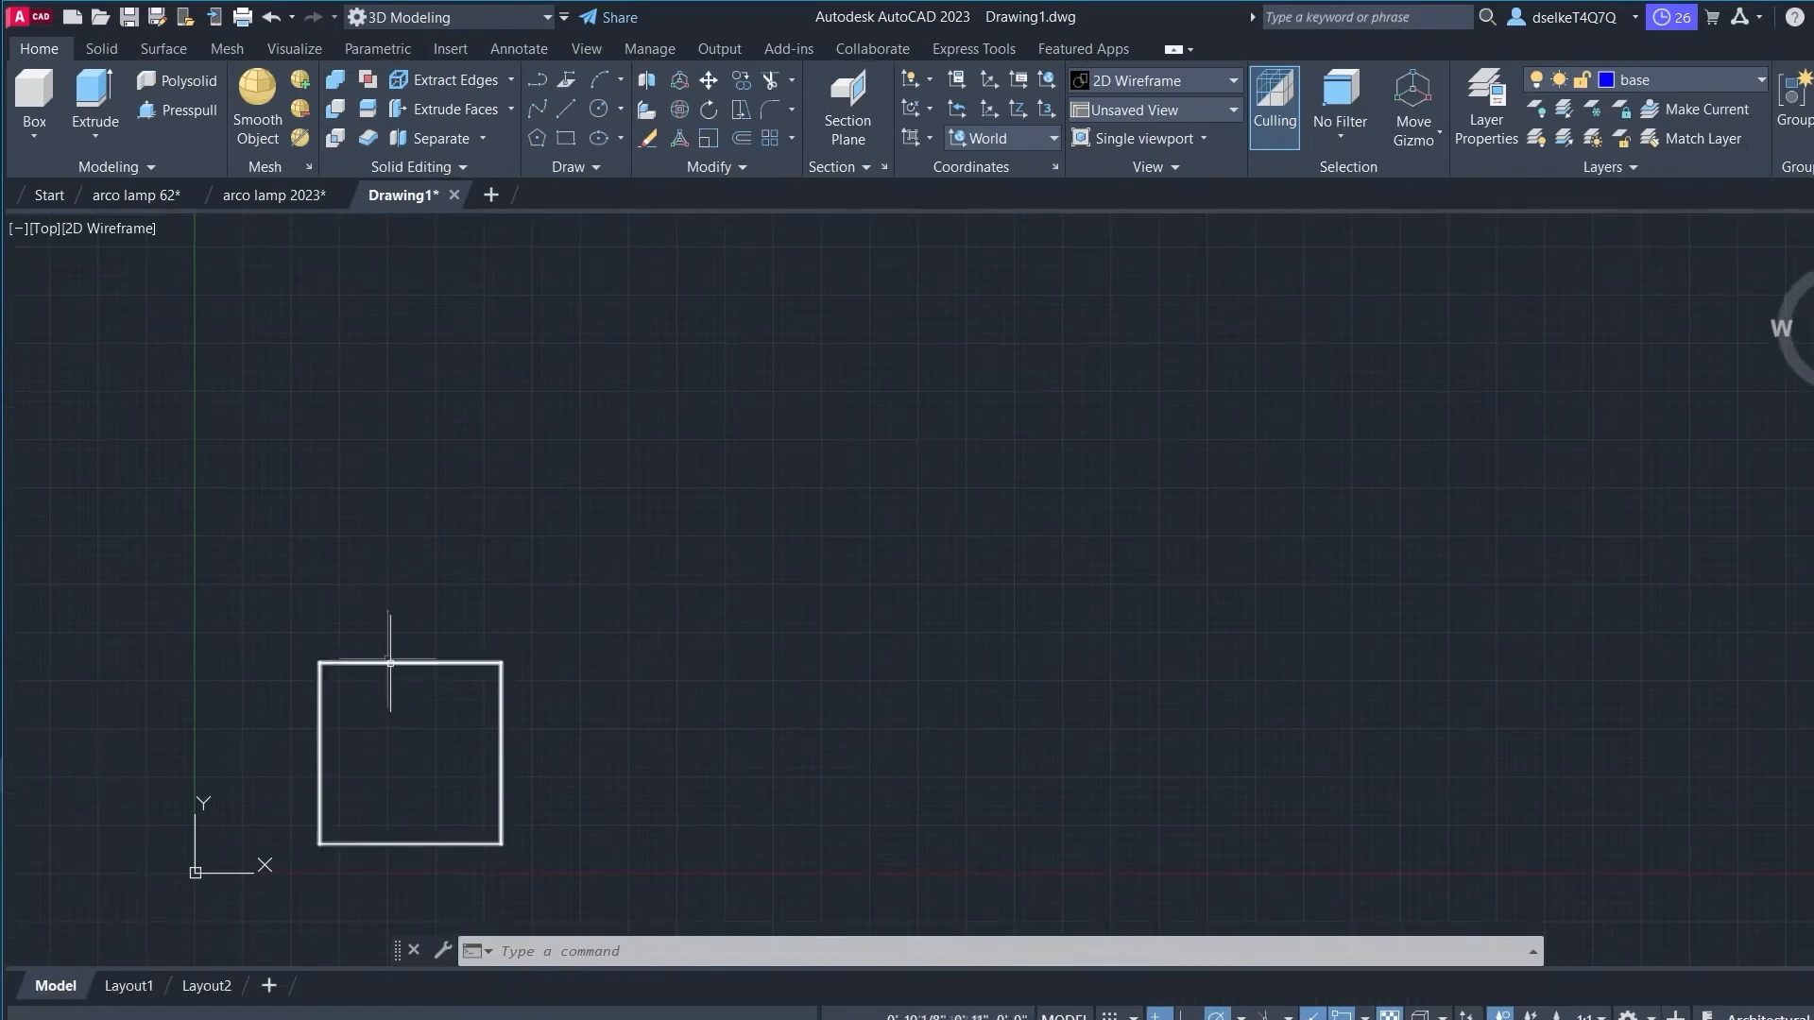
pyautogui.click(391, 664)
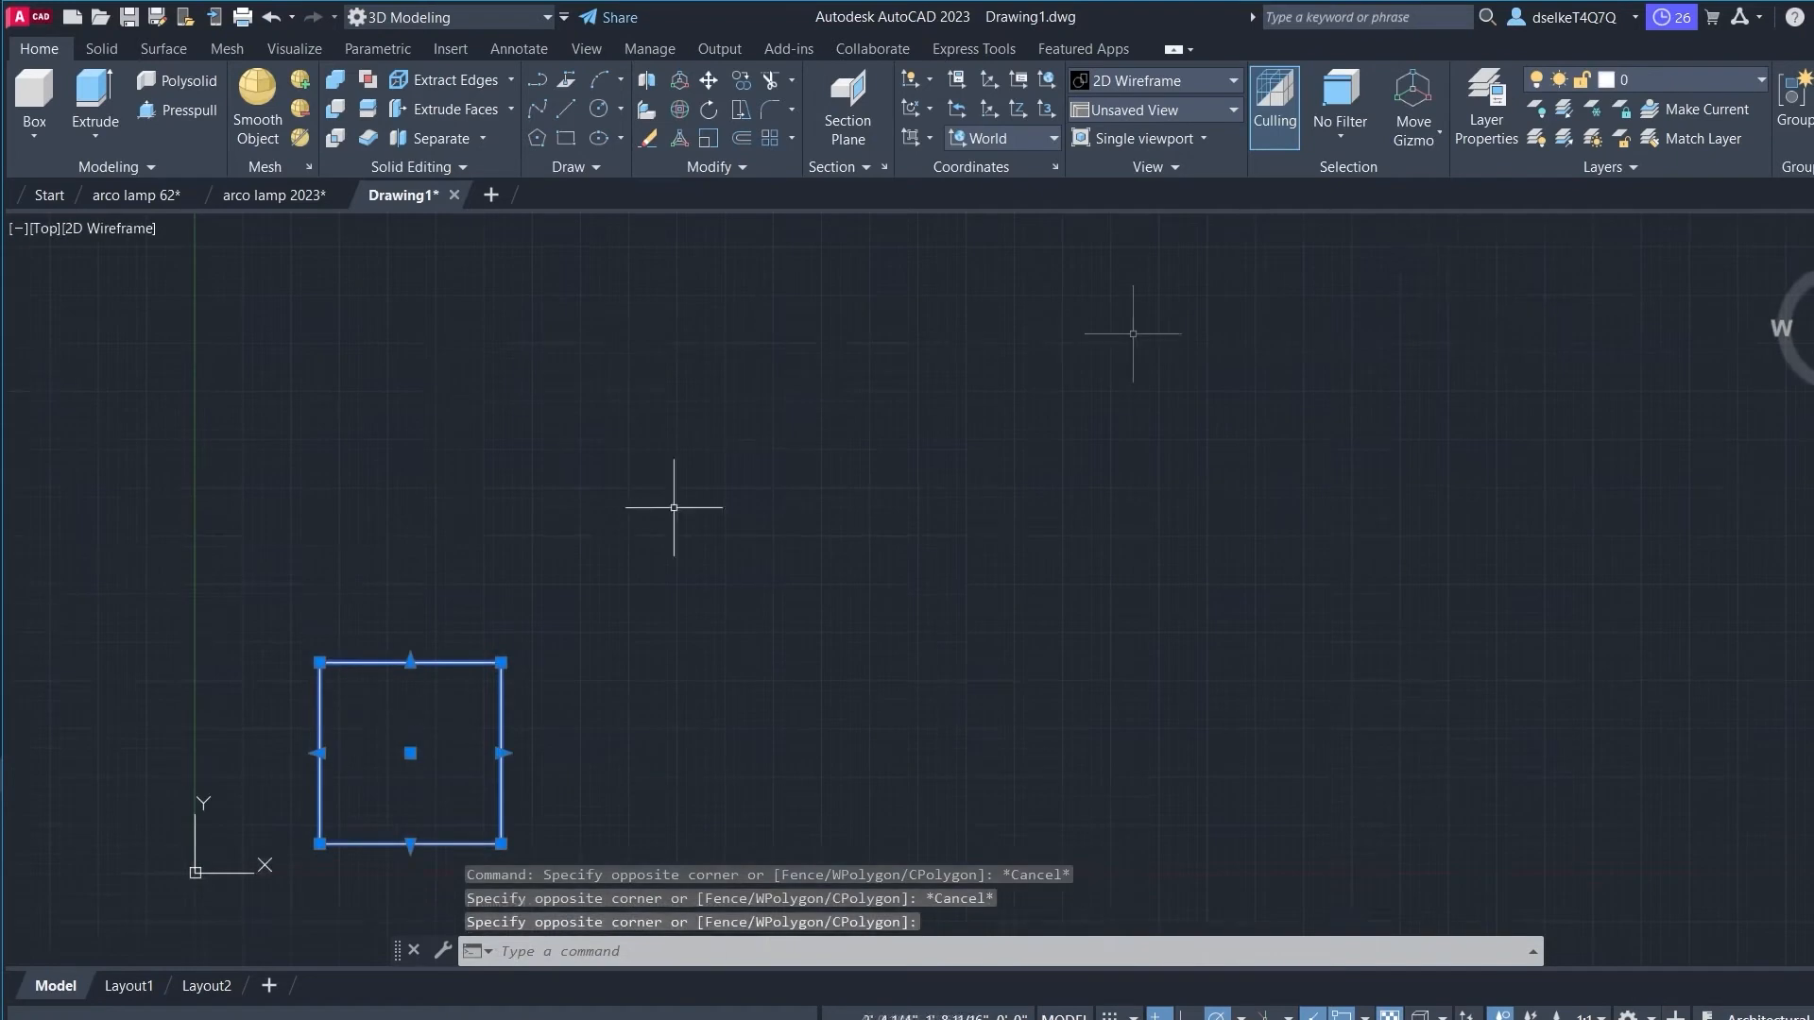
pyautogui.click(1687, 75)
pyautogui.click(1663, 123)
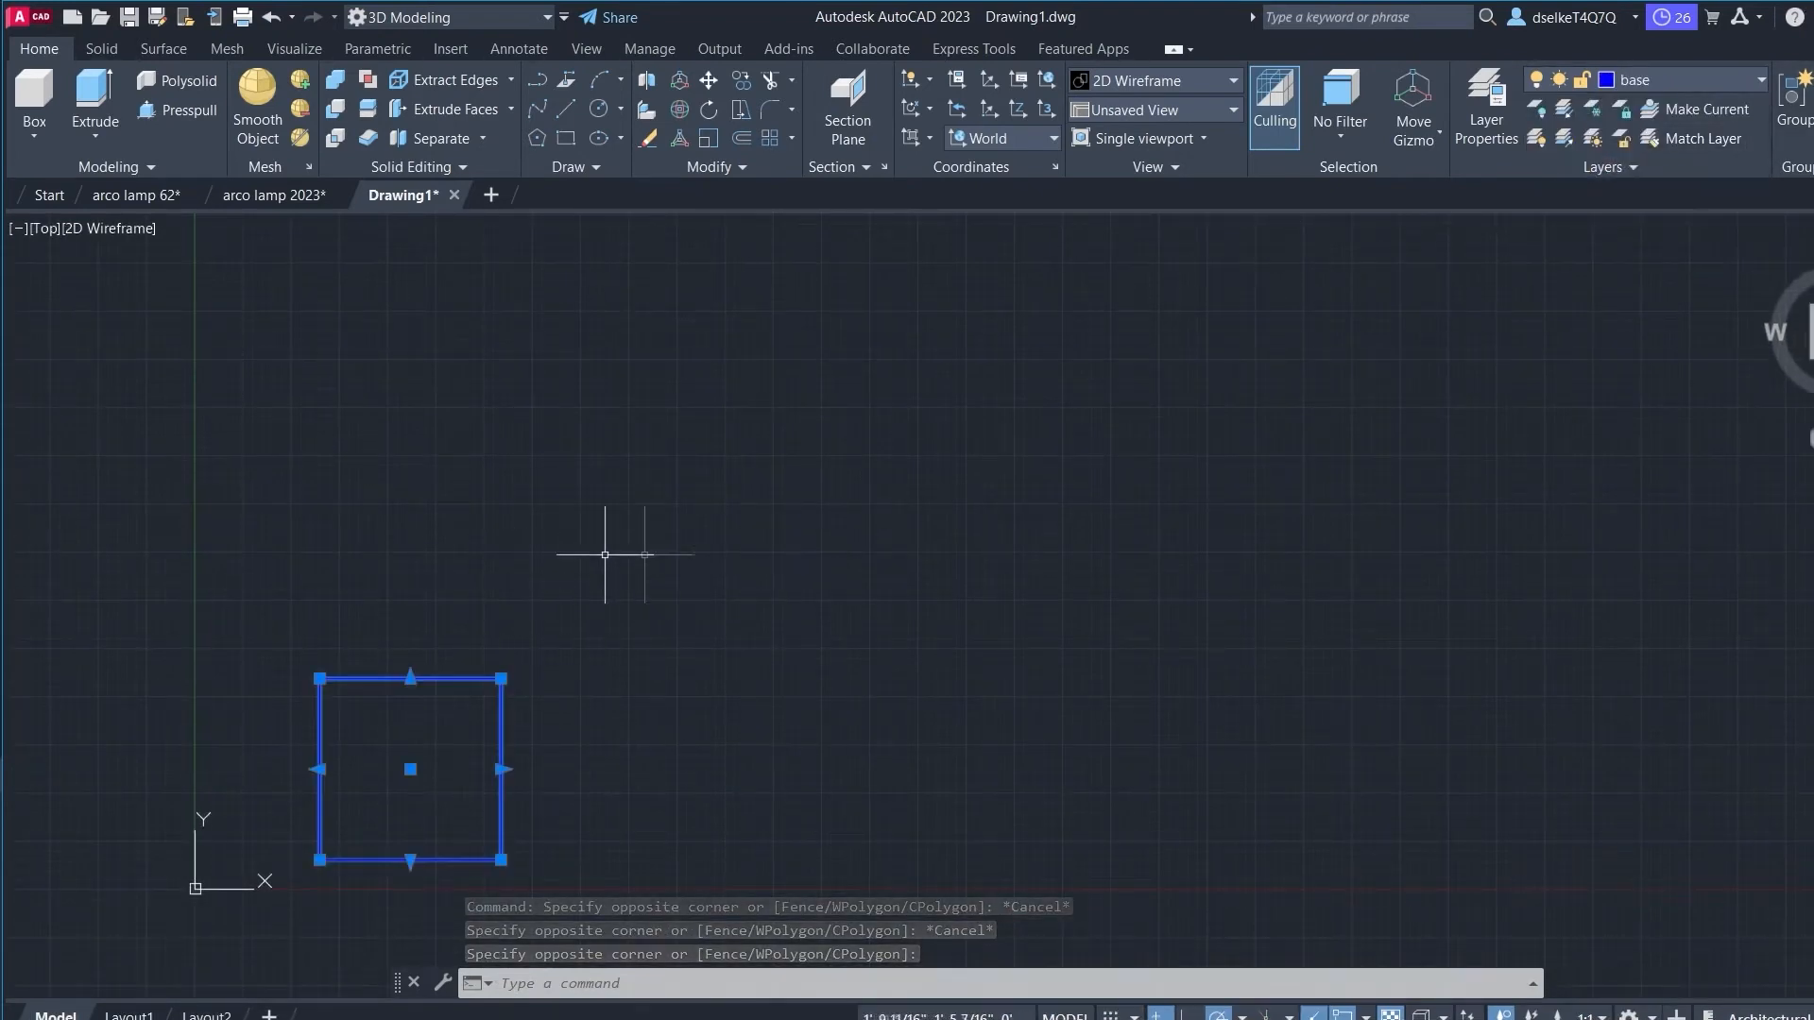
pyautogui.click(506, 584)
pyautogui.press('Escape')
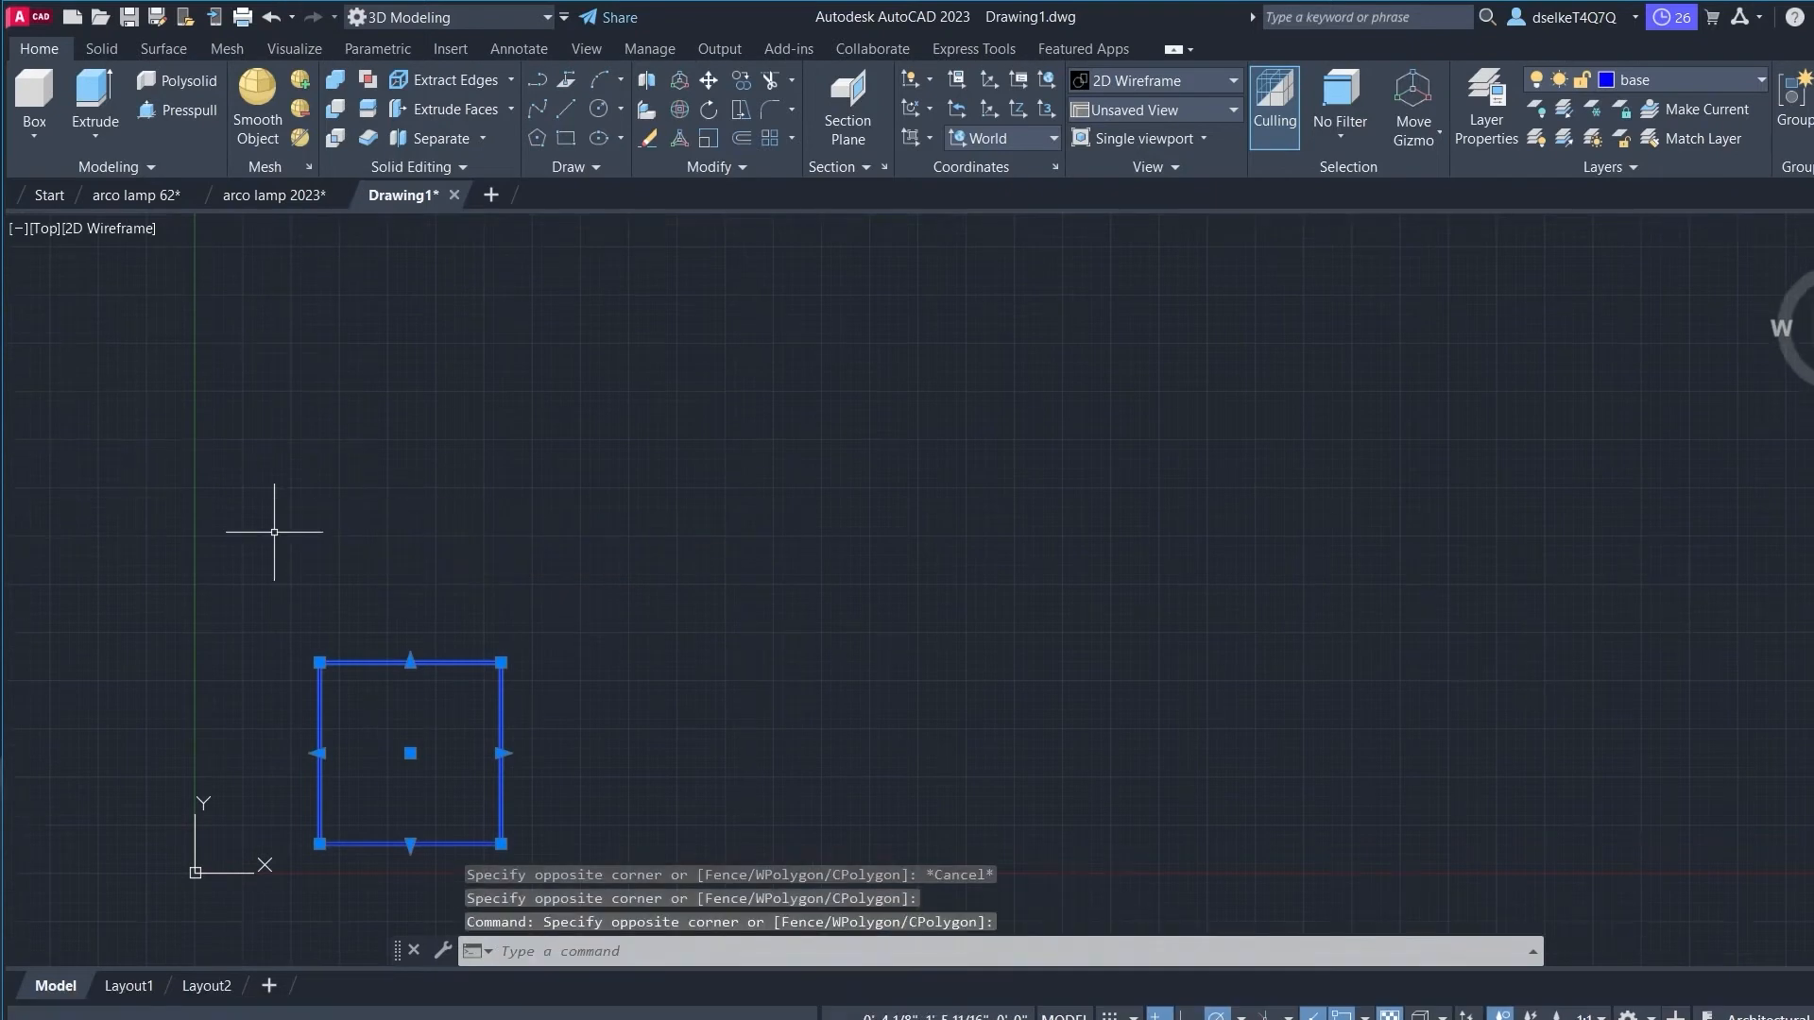
pyautogui.press('Escape')
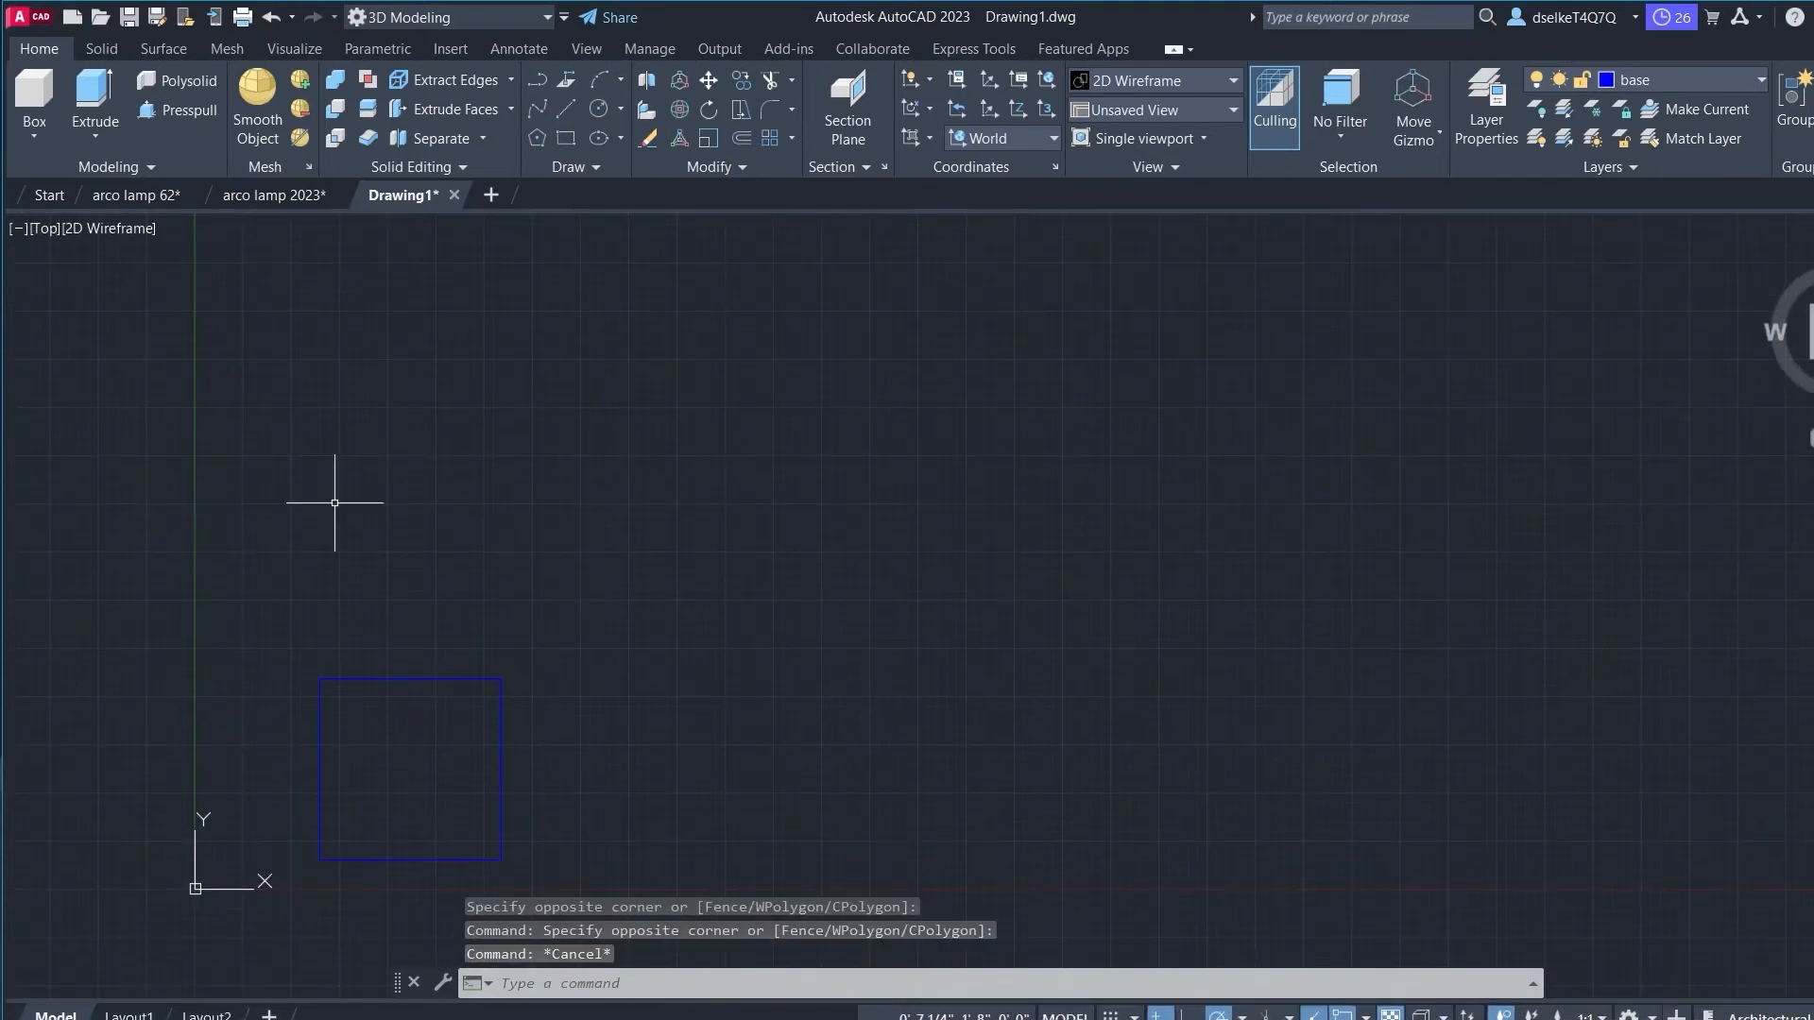
# Step: Create a cylinder just beyond the box's far edge in the top view, with diameter 2 and height 16
pyautogui.click(39, 138)
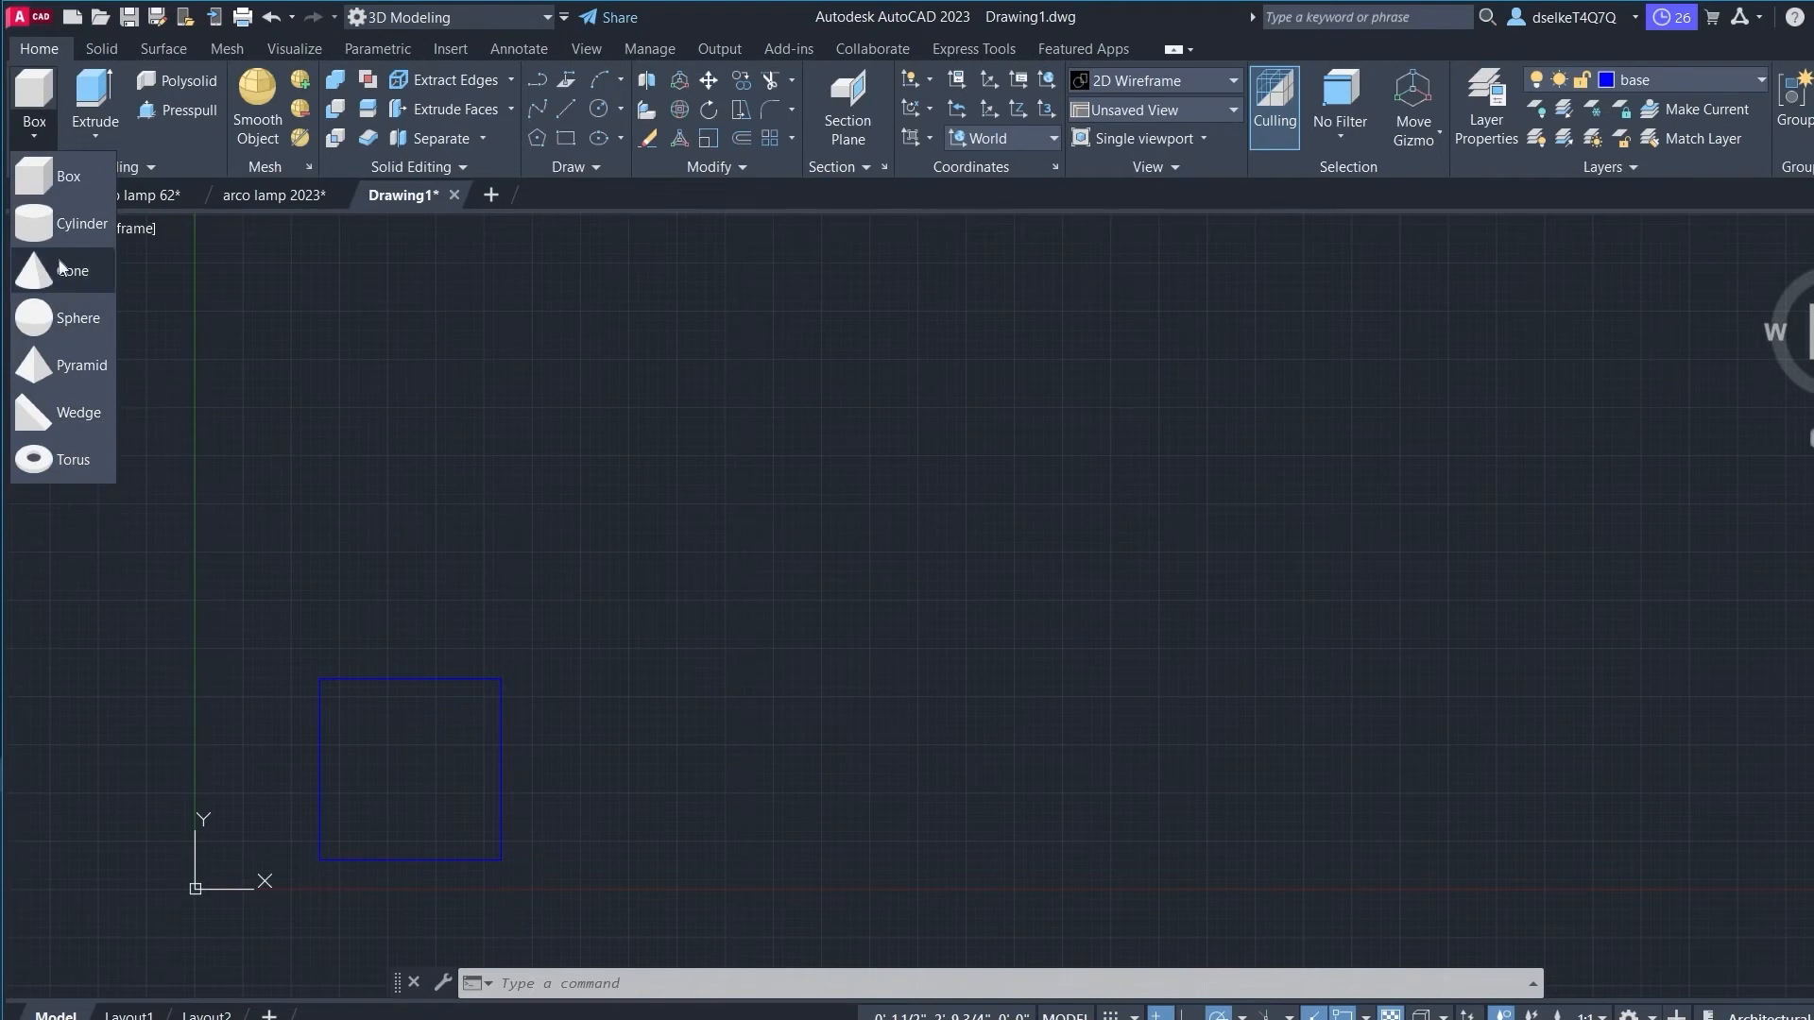
pyautogui.click(58, 224)
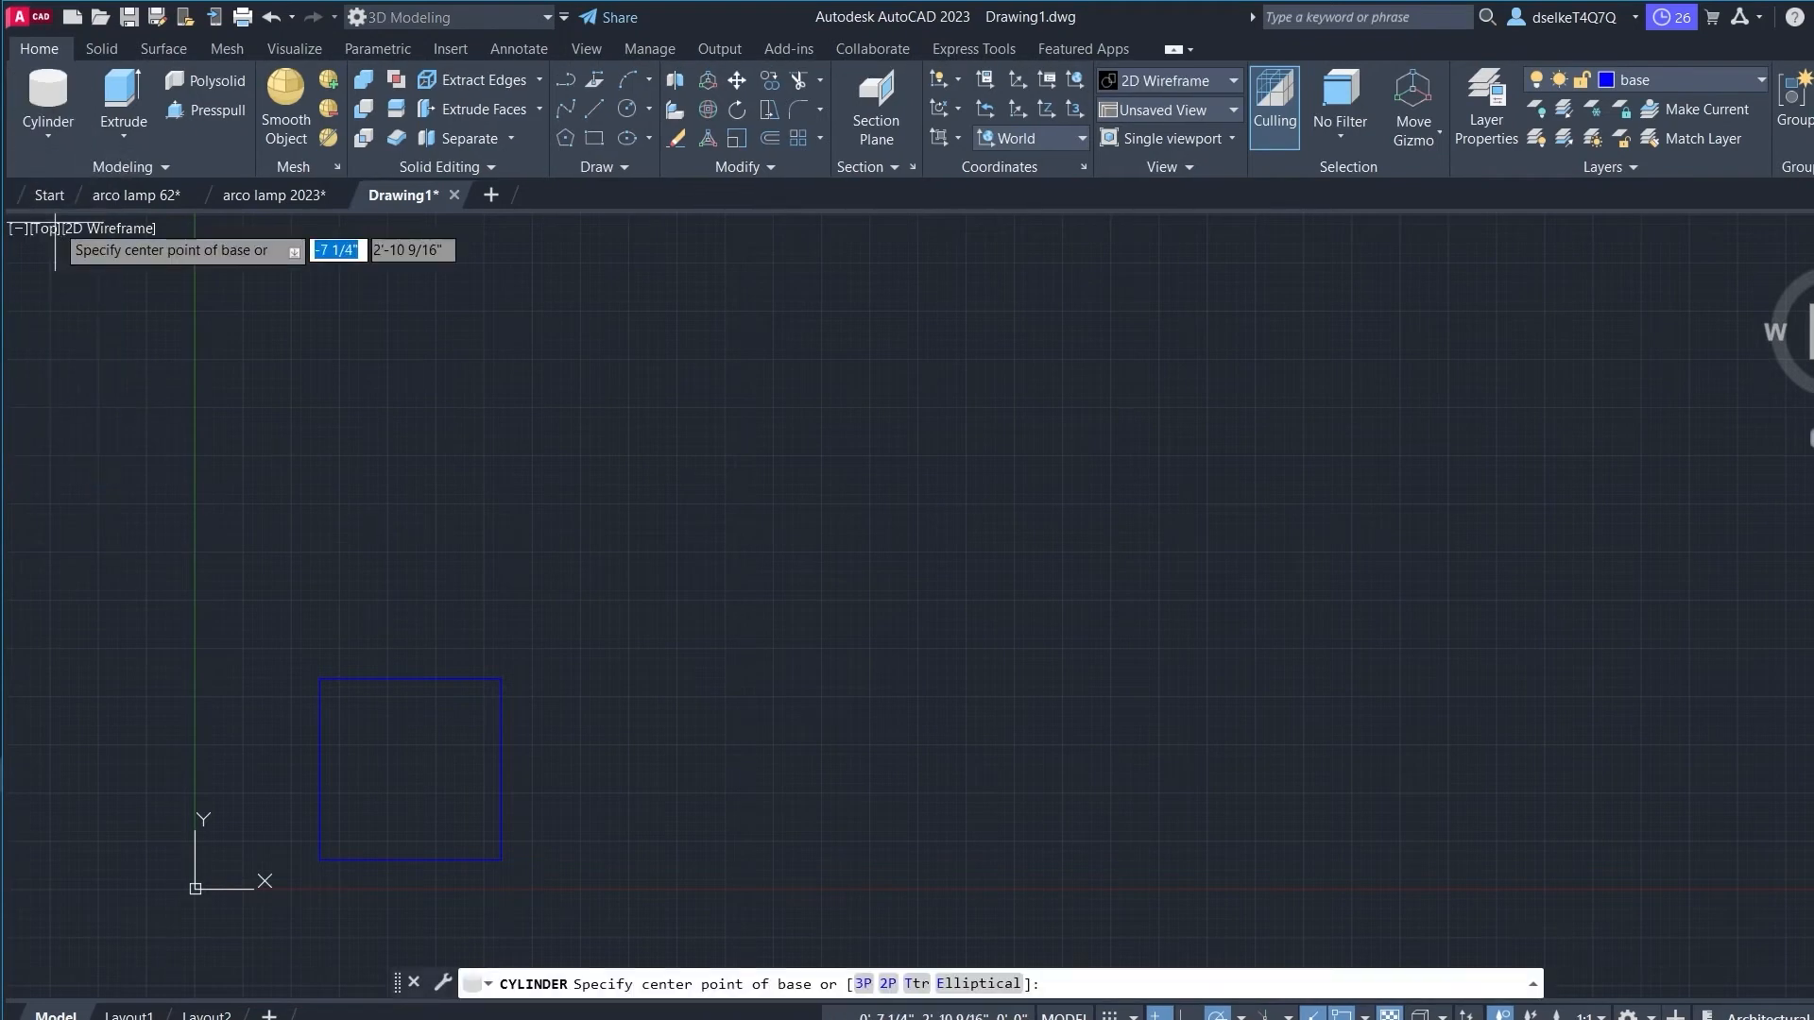
pyautogui.click(407, 635)
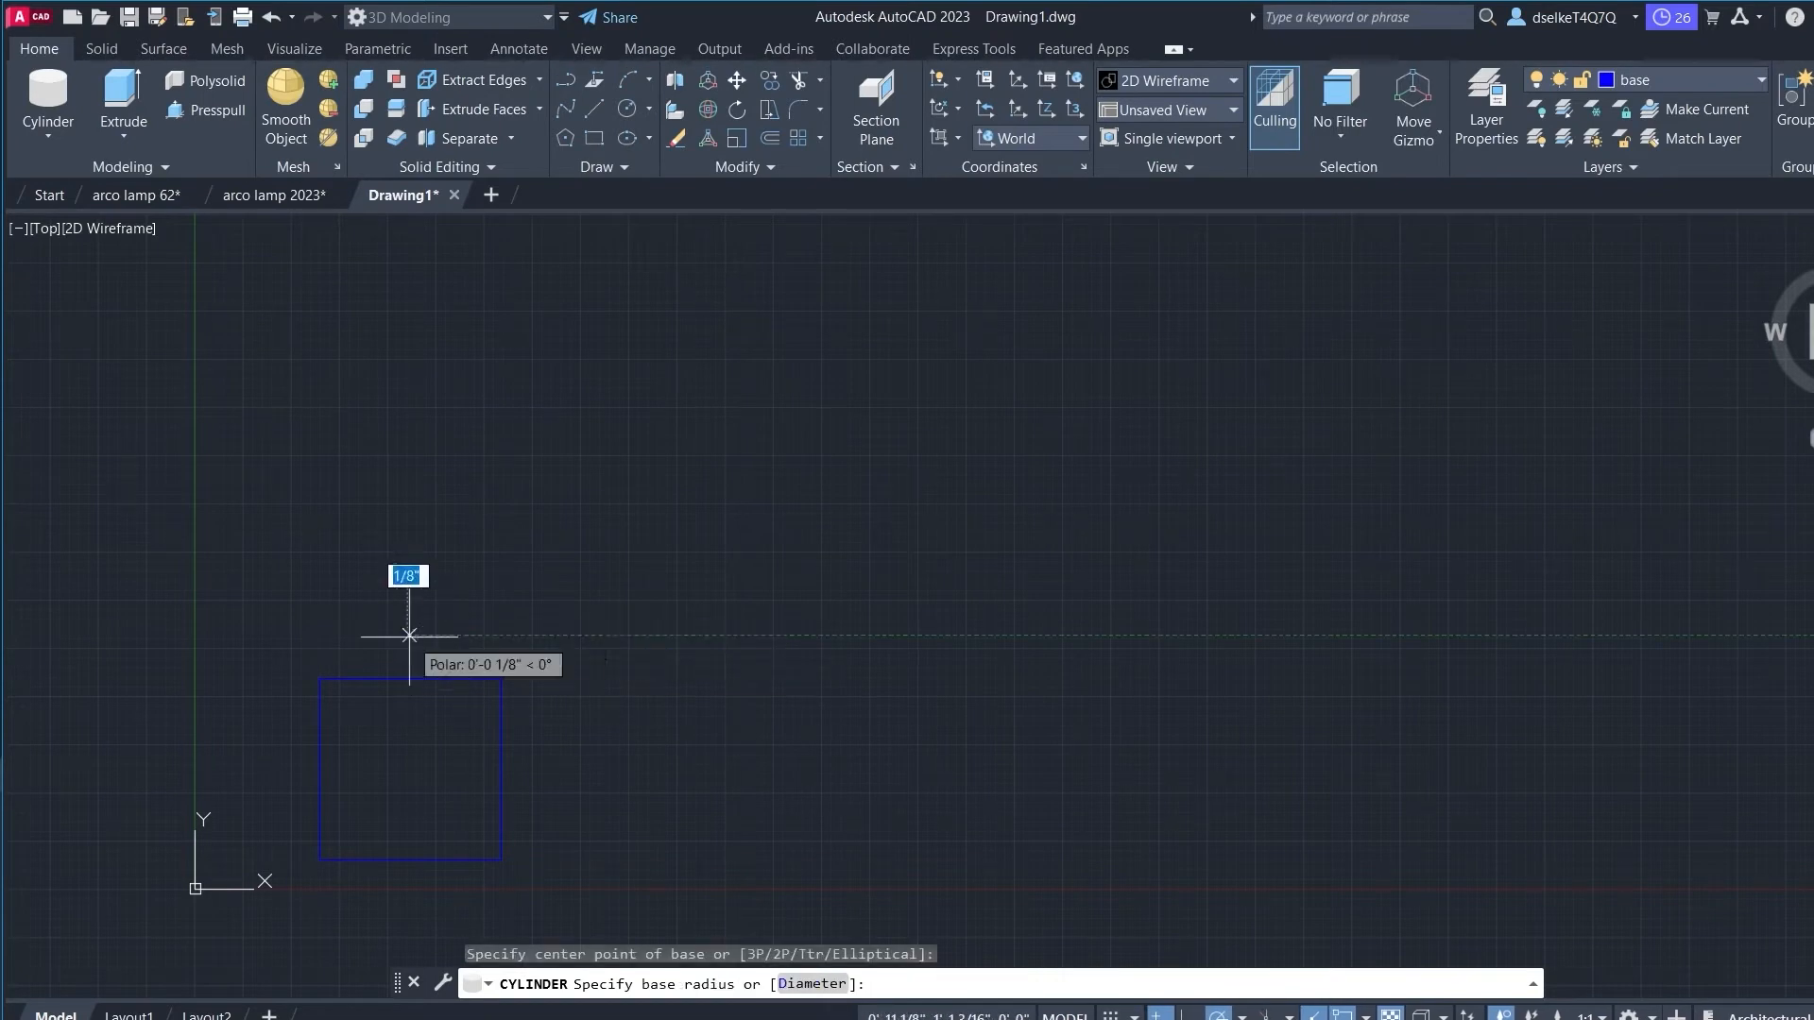
pyautogui.click(805, 983)
pyautogui.write('2')
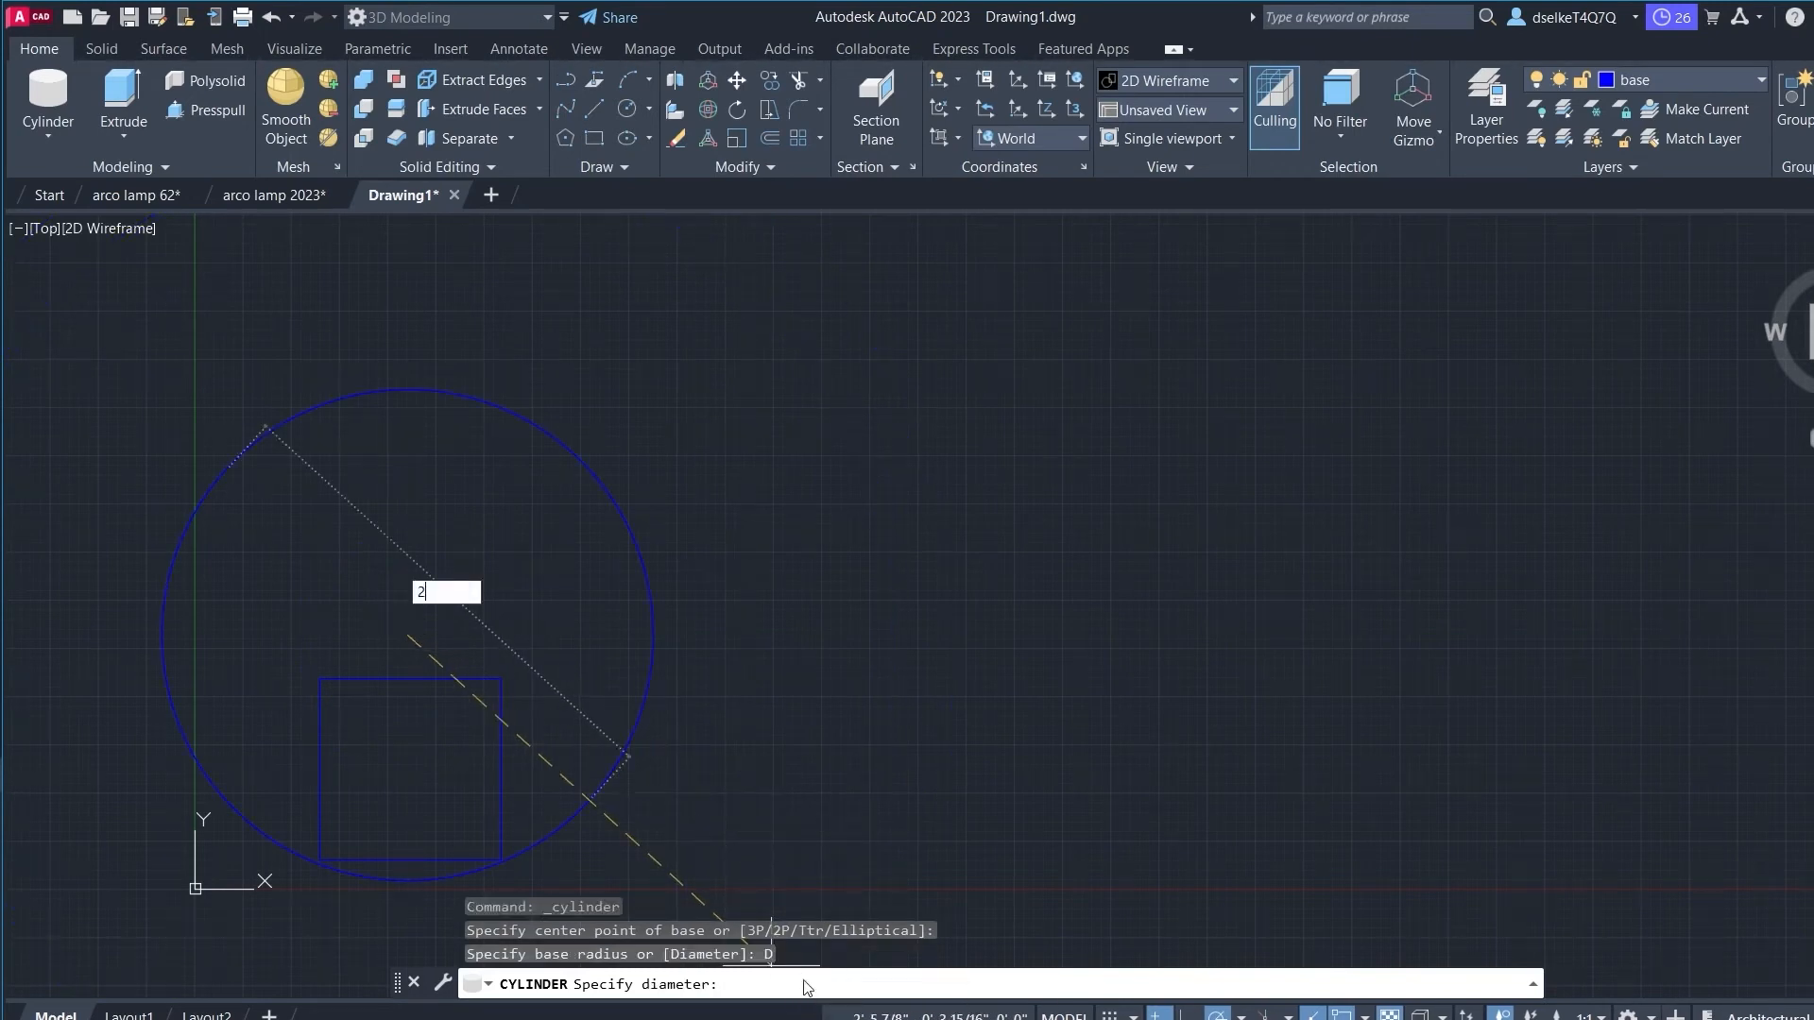
pyautogui.press('Return')
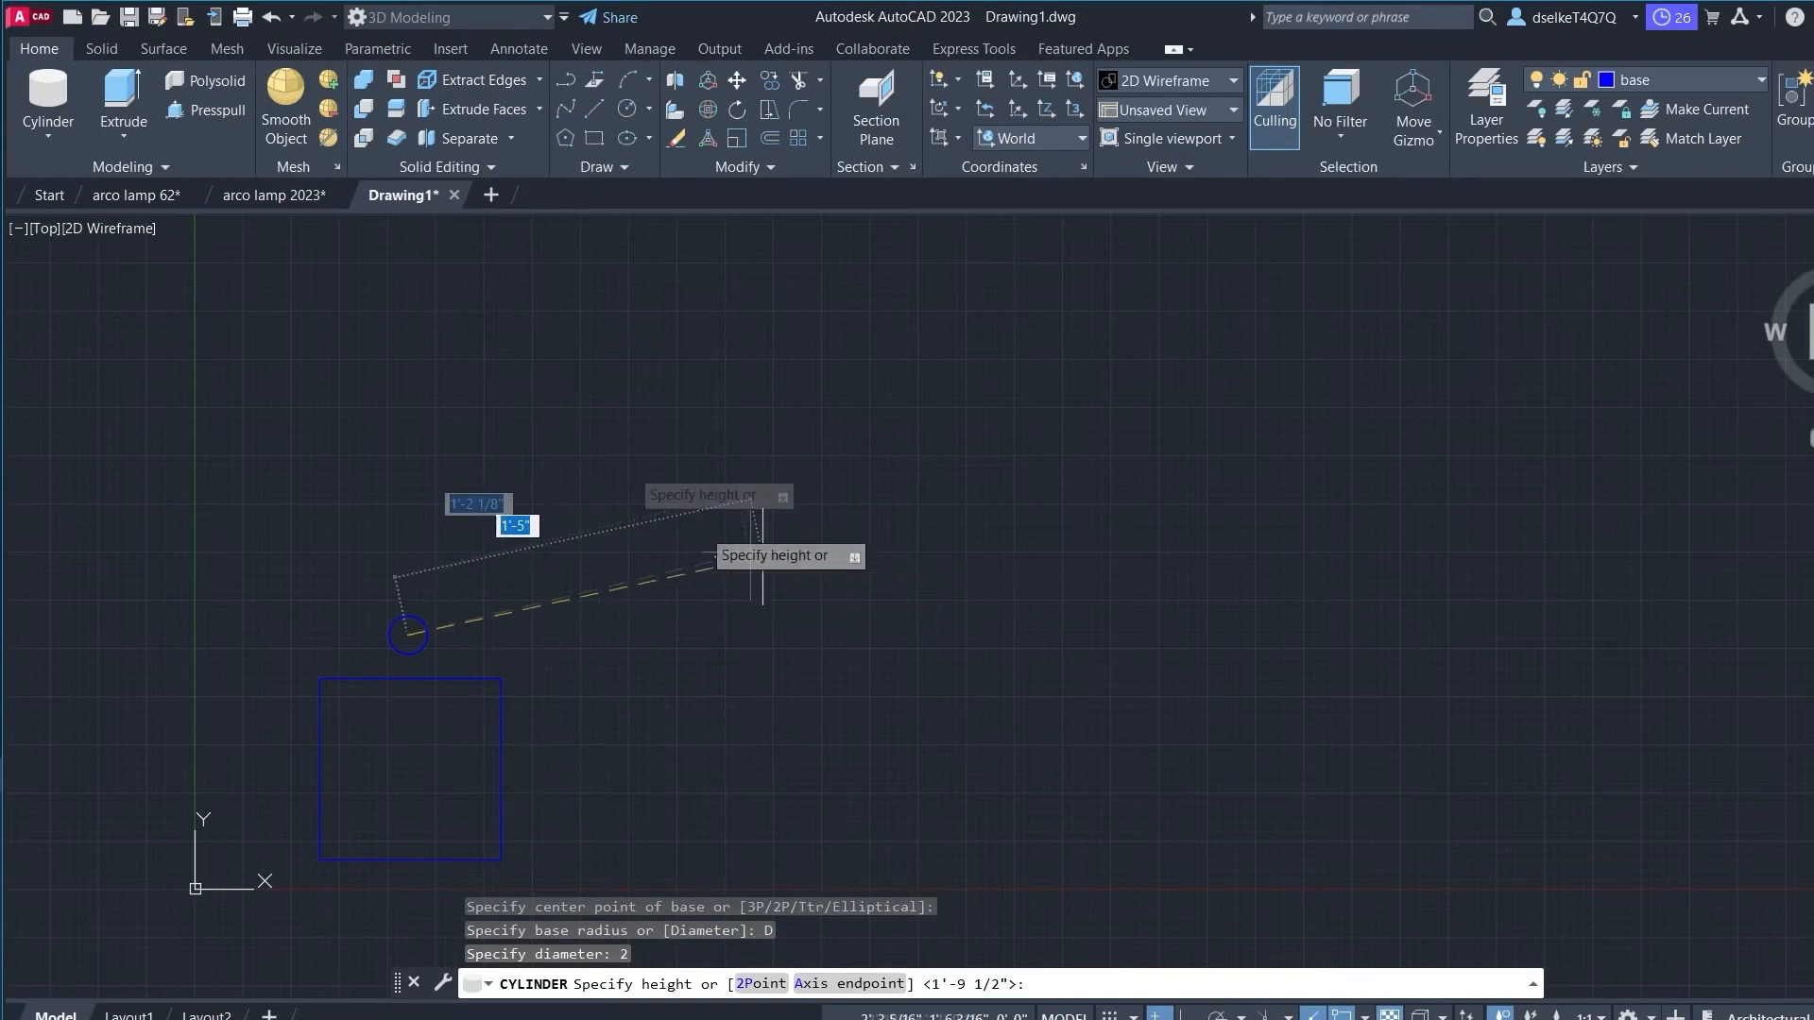
pyautogui.write('16')
pyautogui.press('Return')
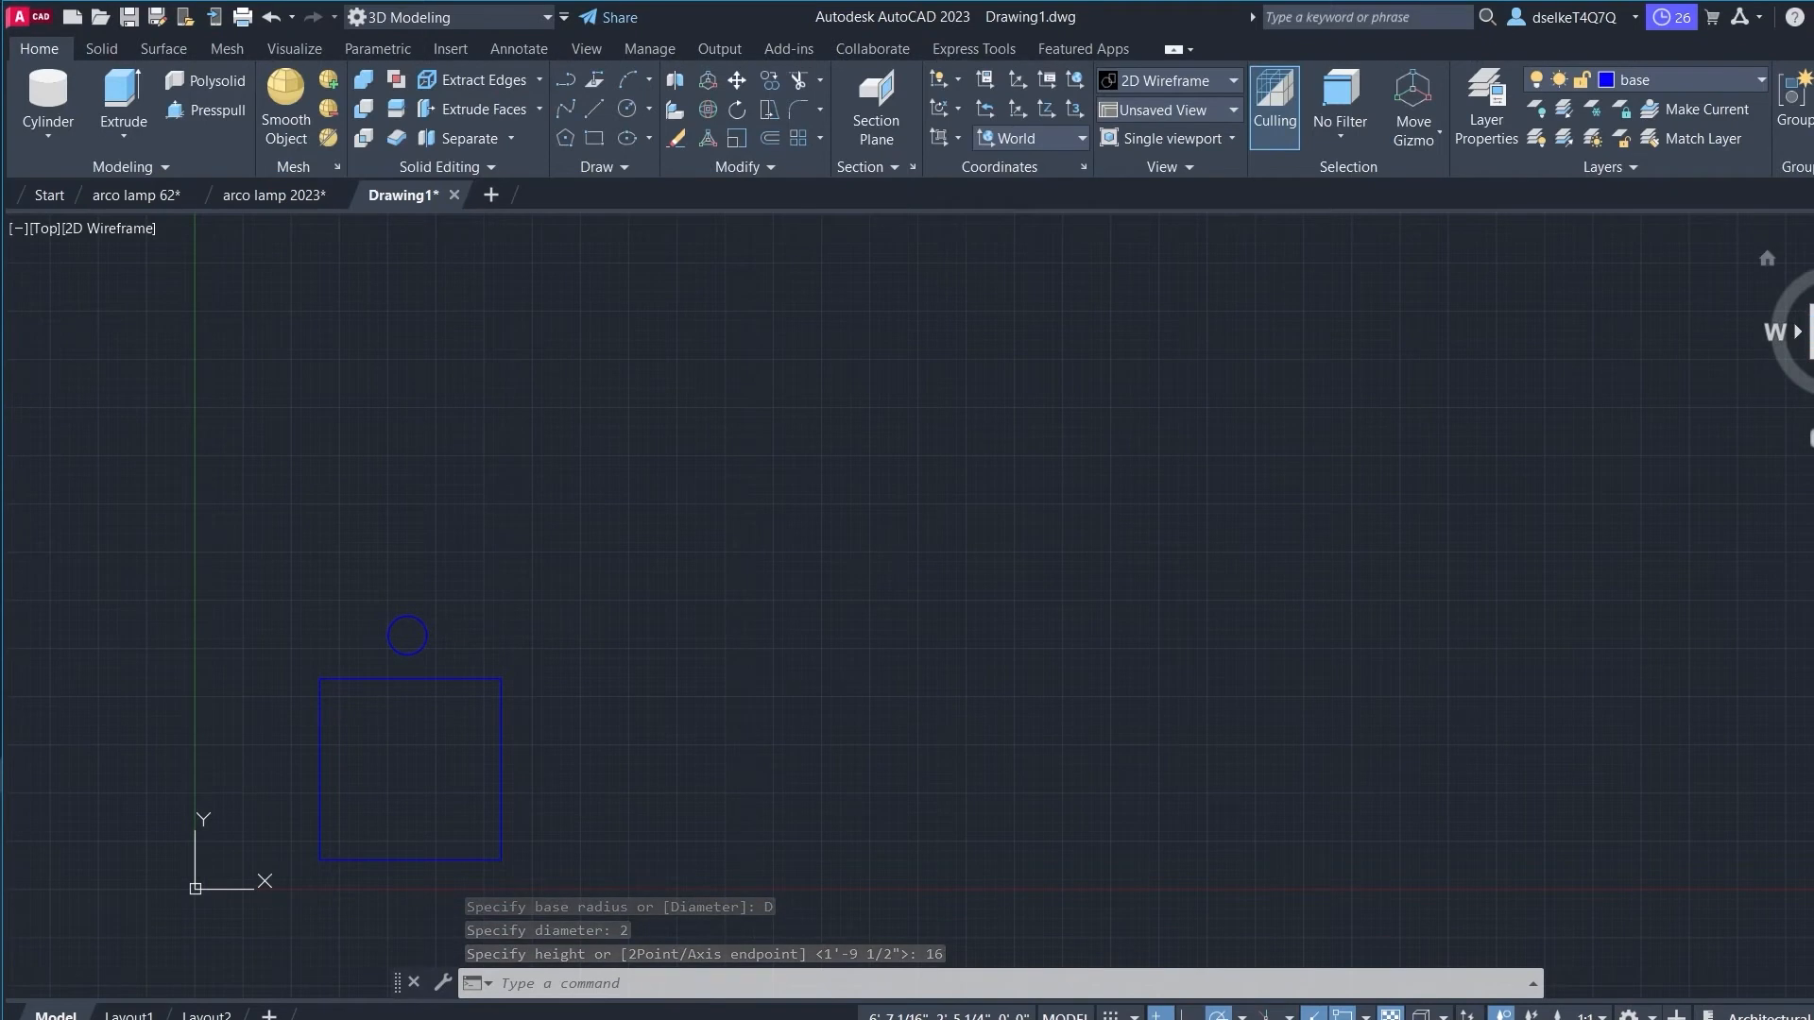
# Step: In an isometric view, 3D-rotate the cylinder 90 degrees about the X axis so it lies horizontally
pyautogui.click(1808, 305)
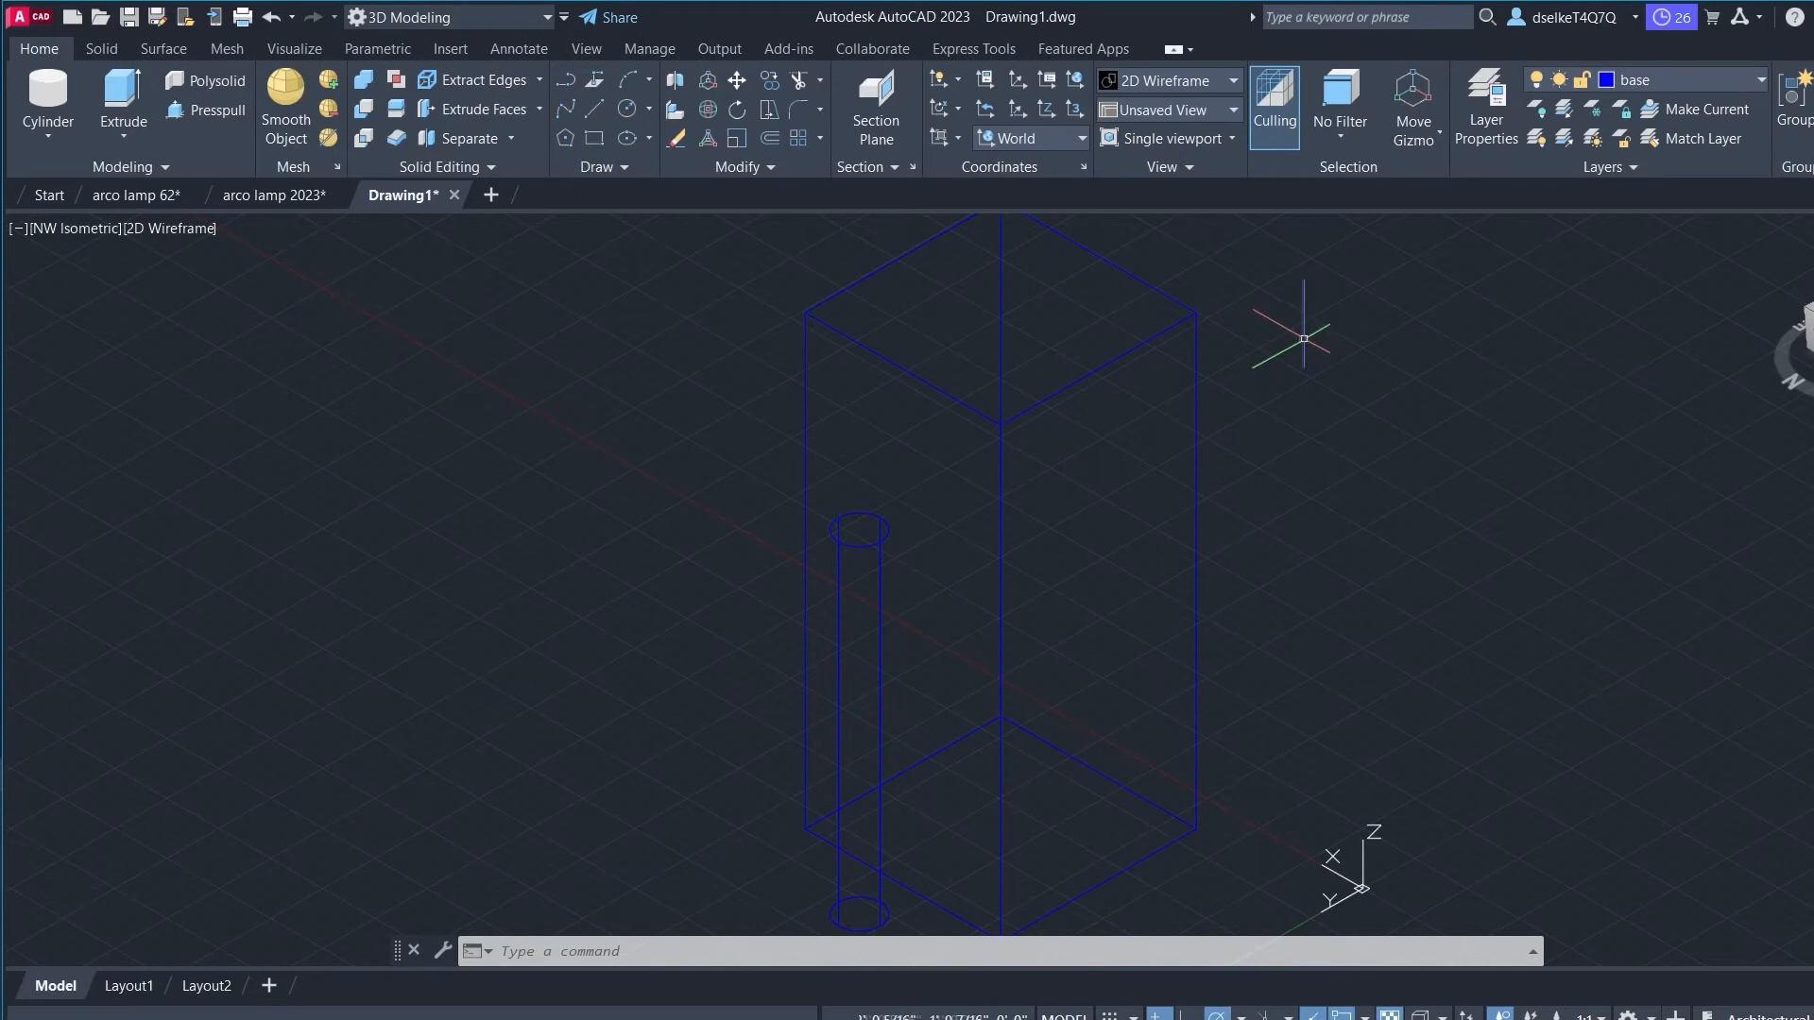
pyautogui.write('3Dr')
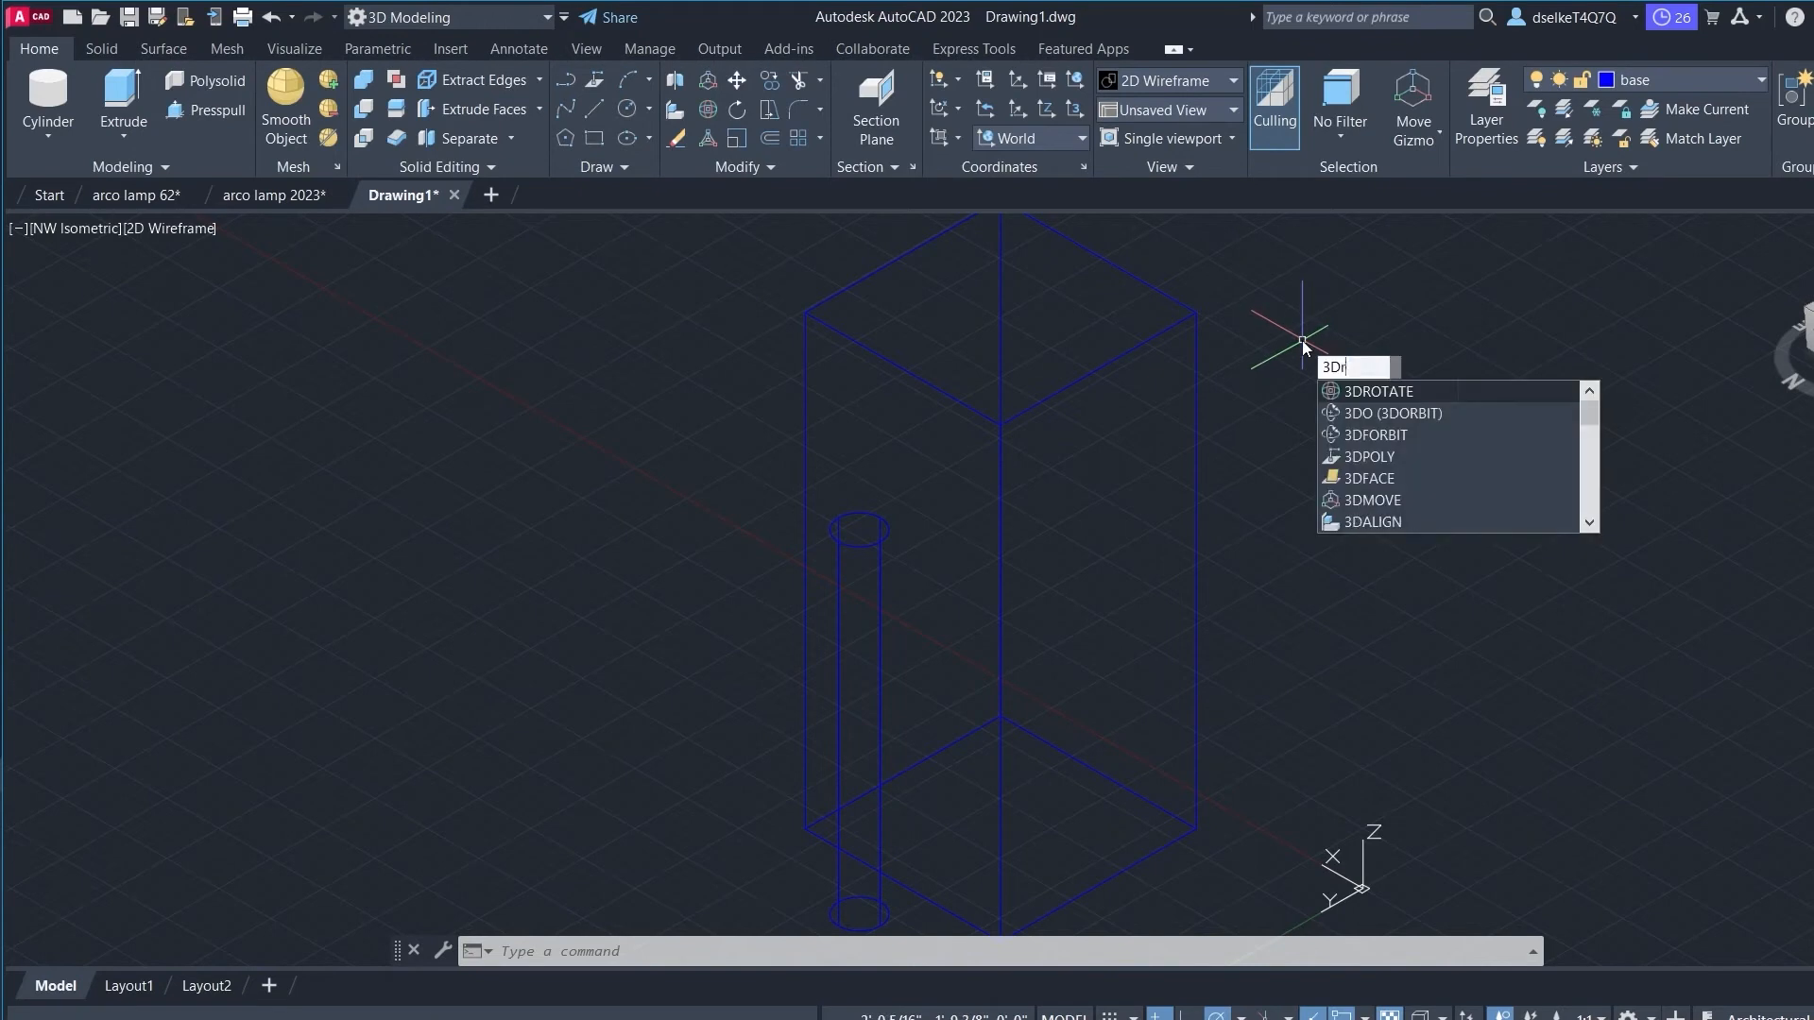
pyautogui.click(1372, 393)
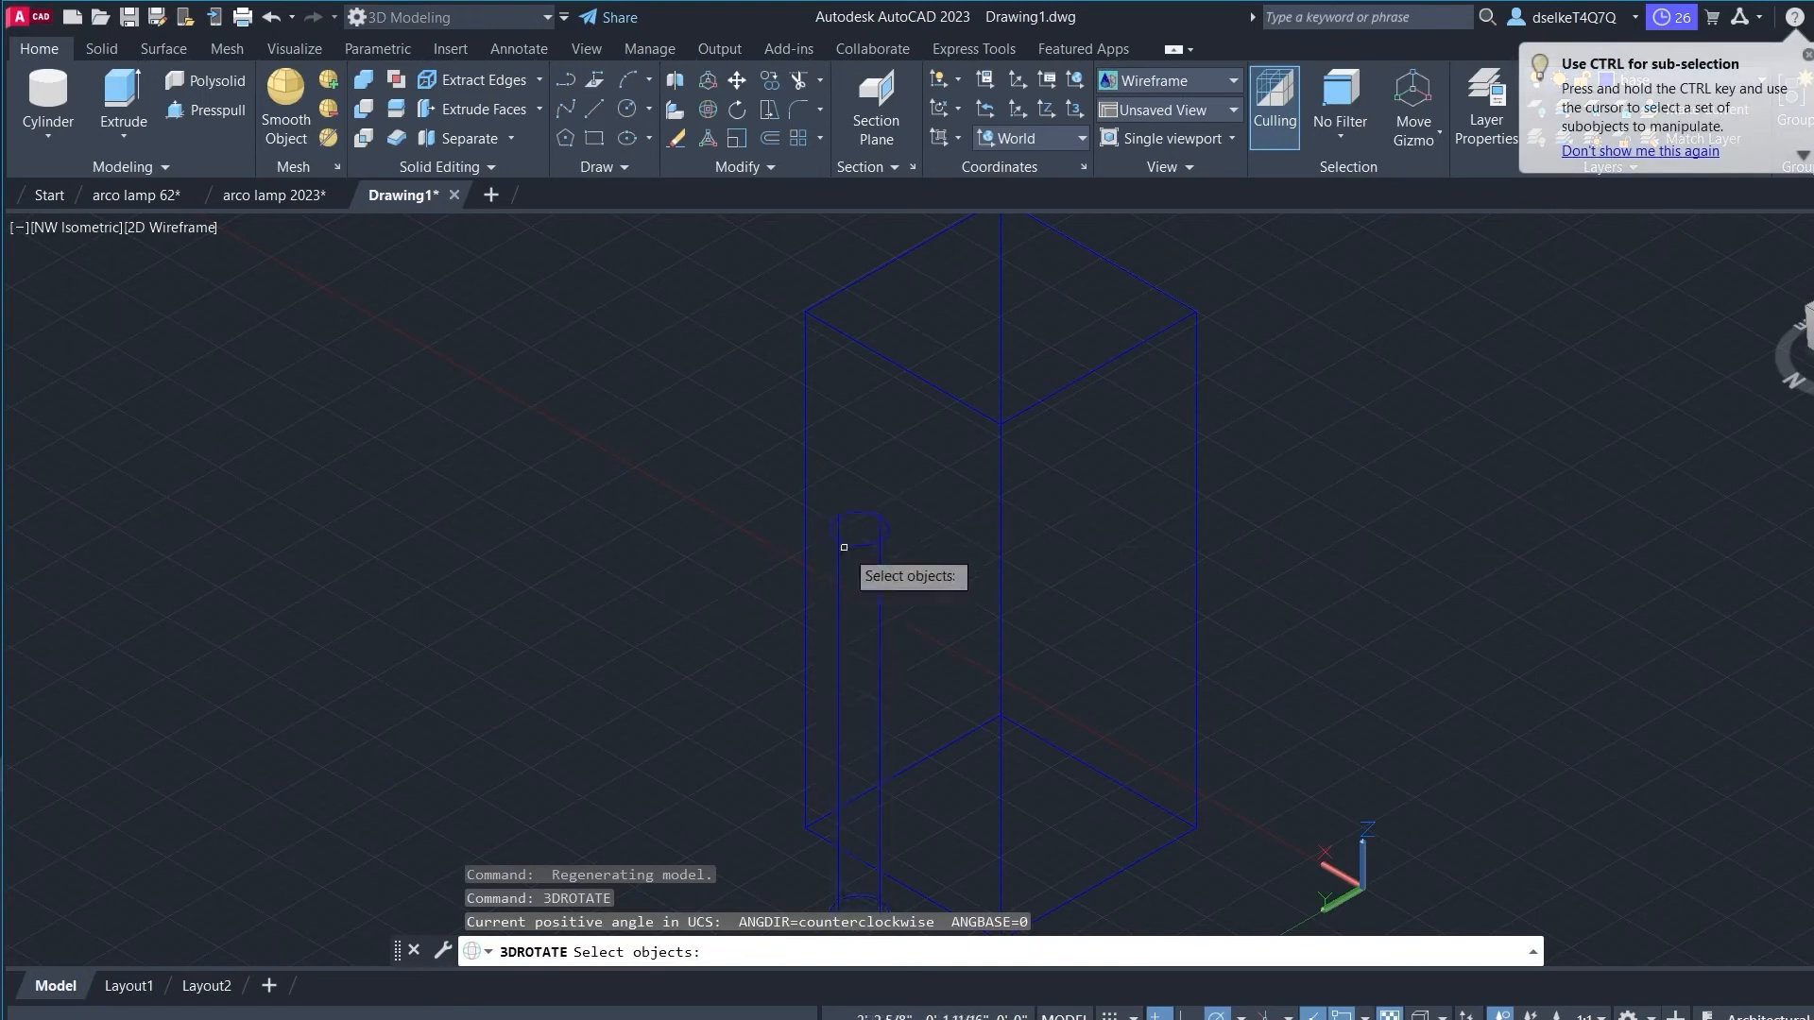
pyautogui.click(845, 541)
pyautogui.press('Return')
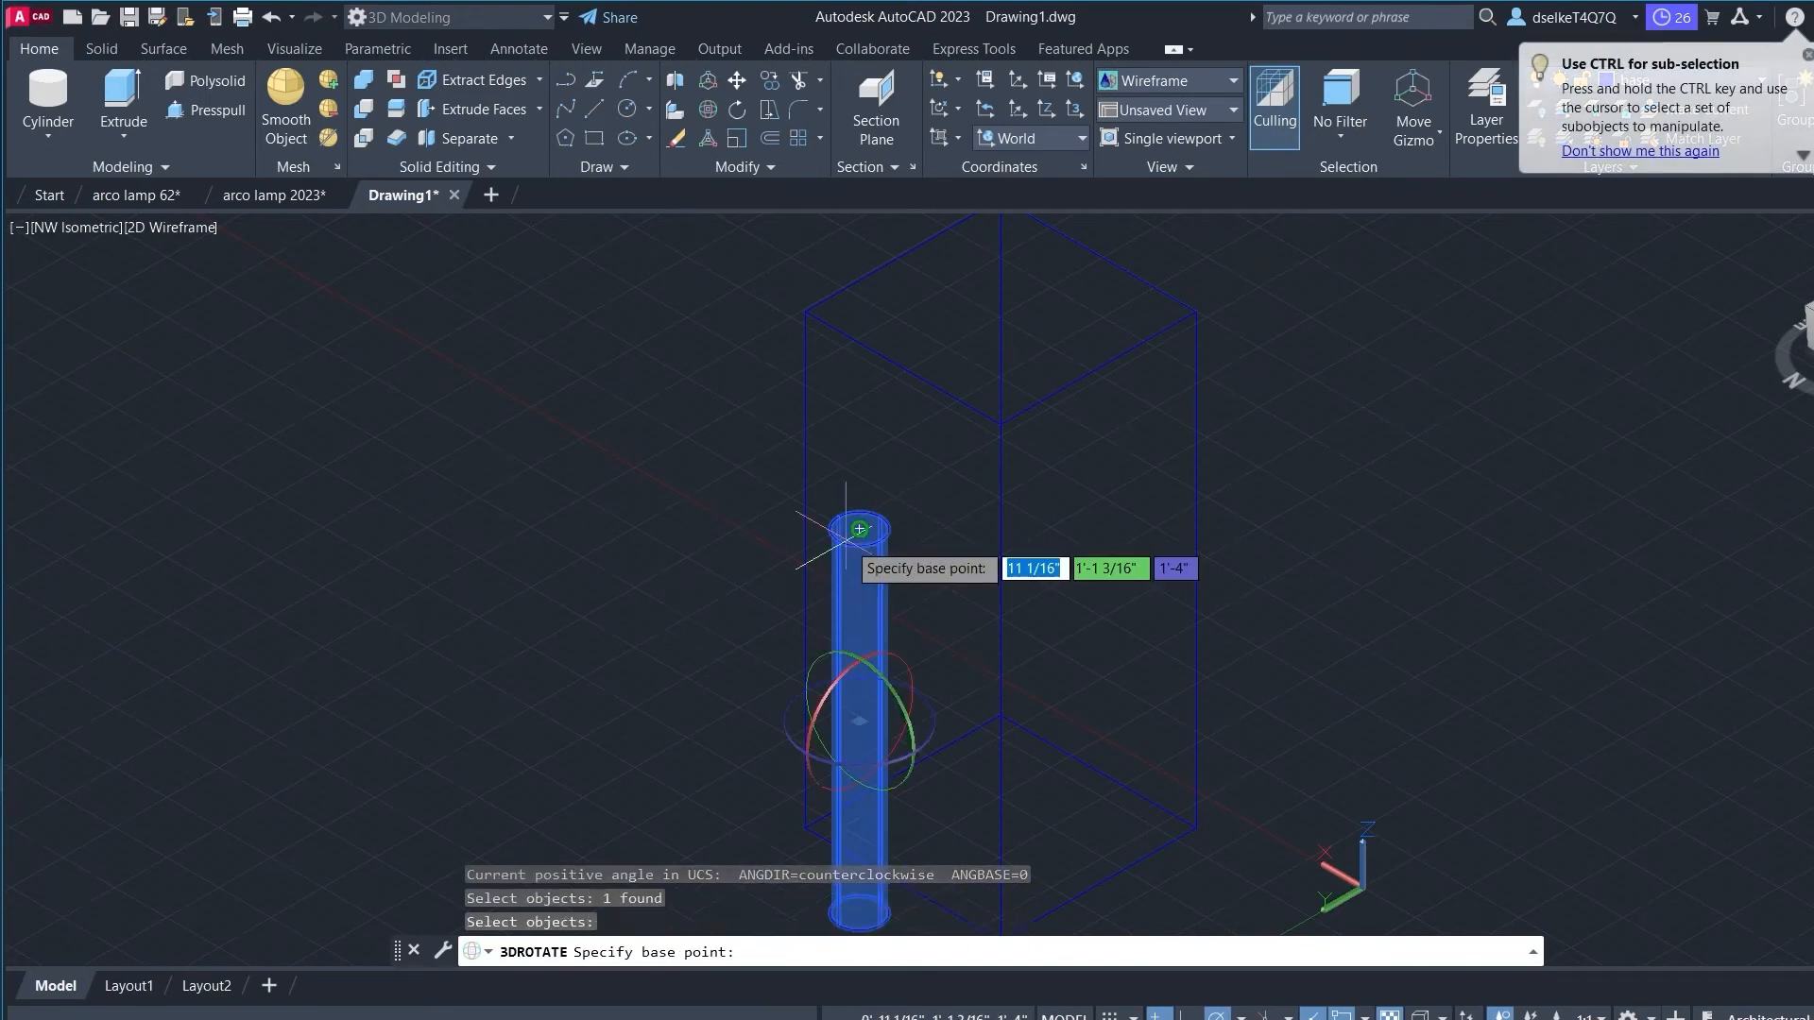
pyautogui.click(836, 696)
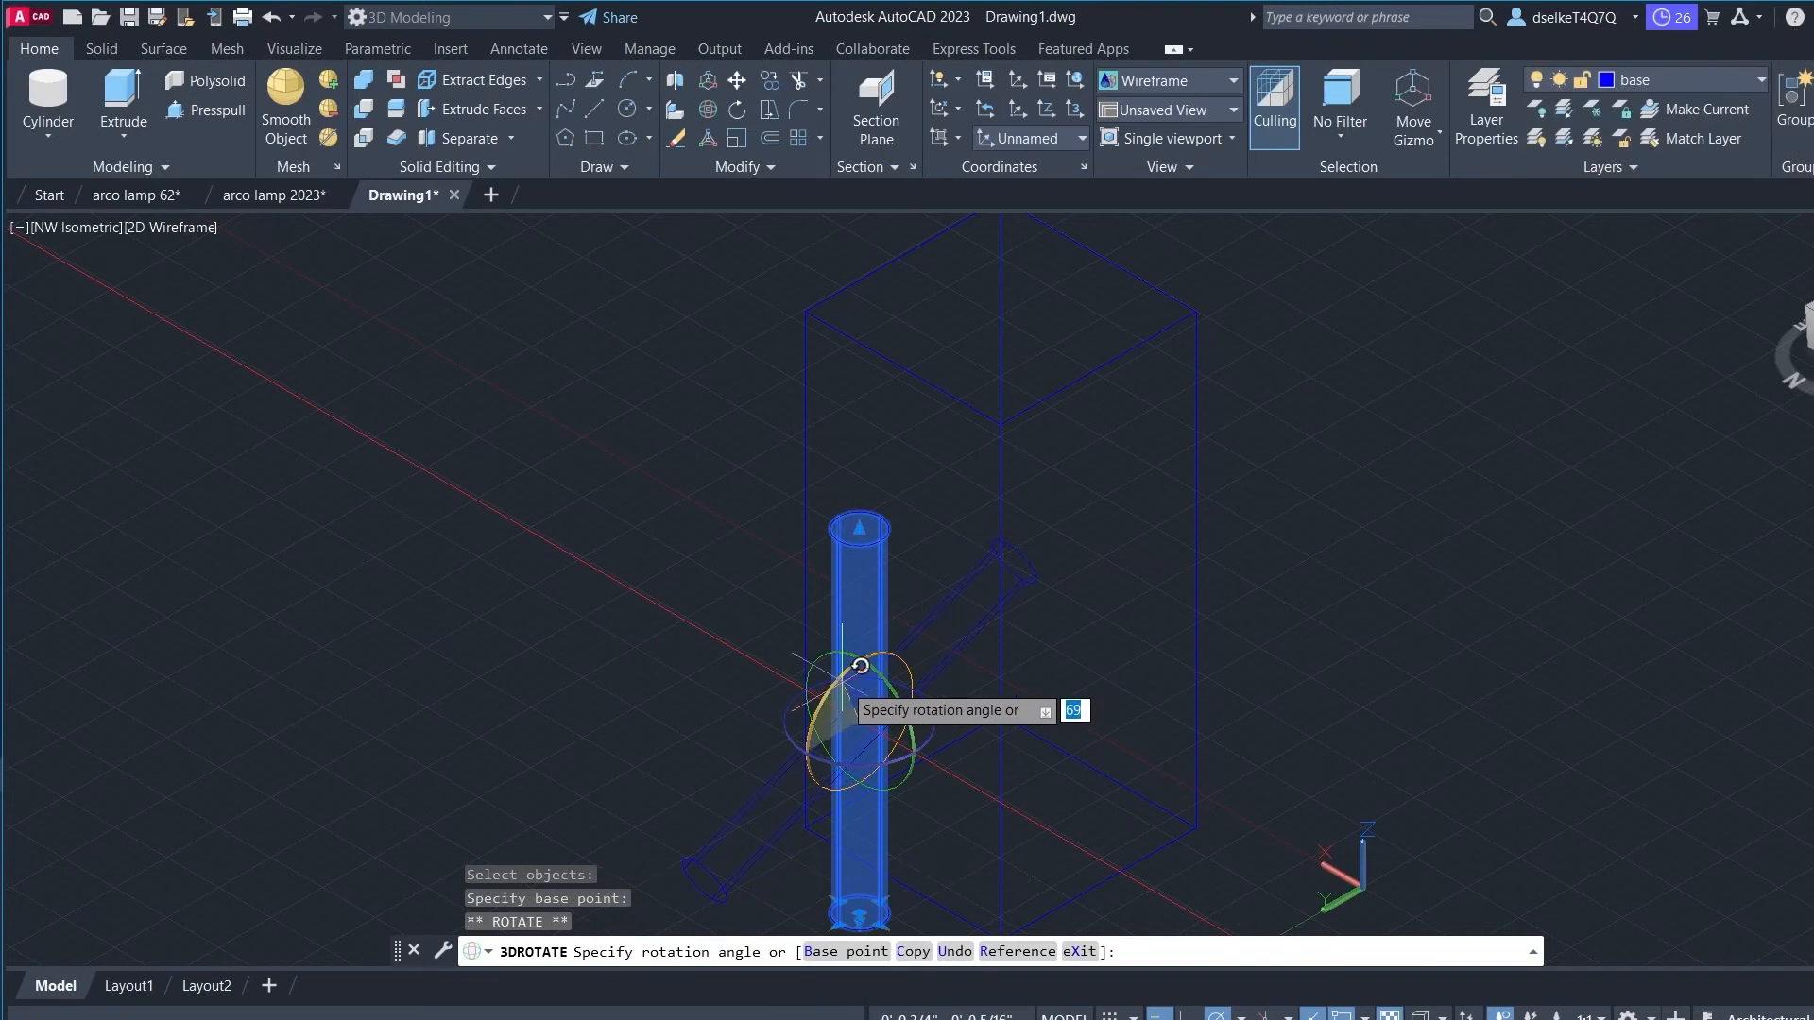
pyautogui.write('90')
pyautogui.press('Return')
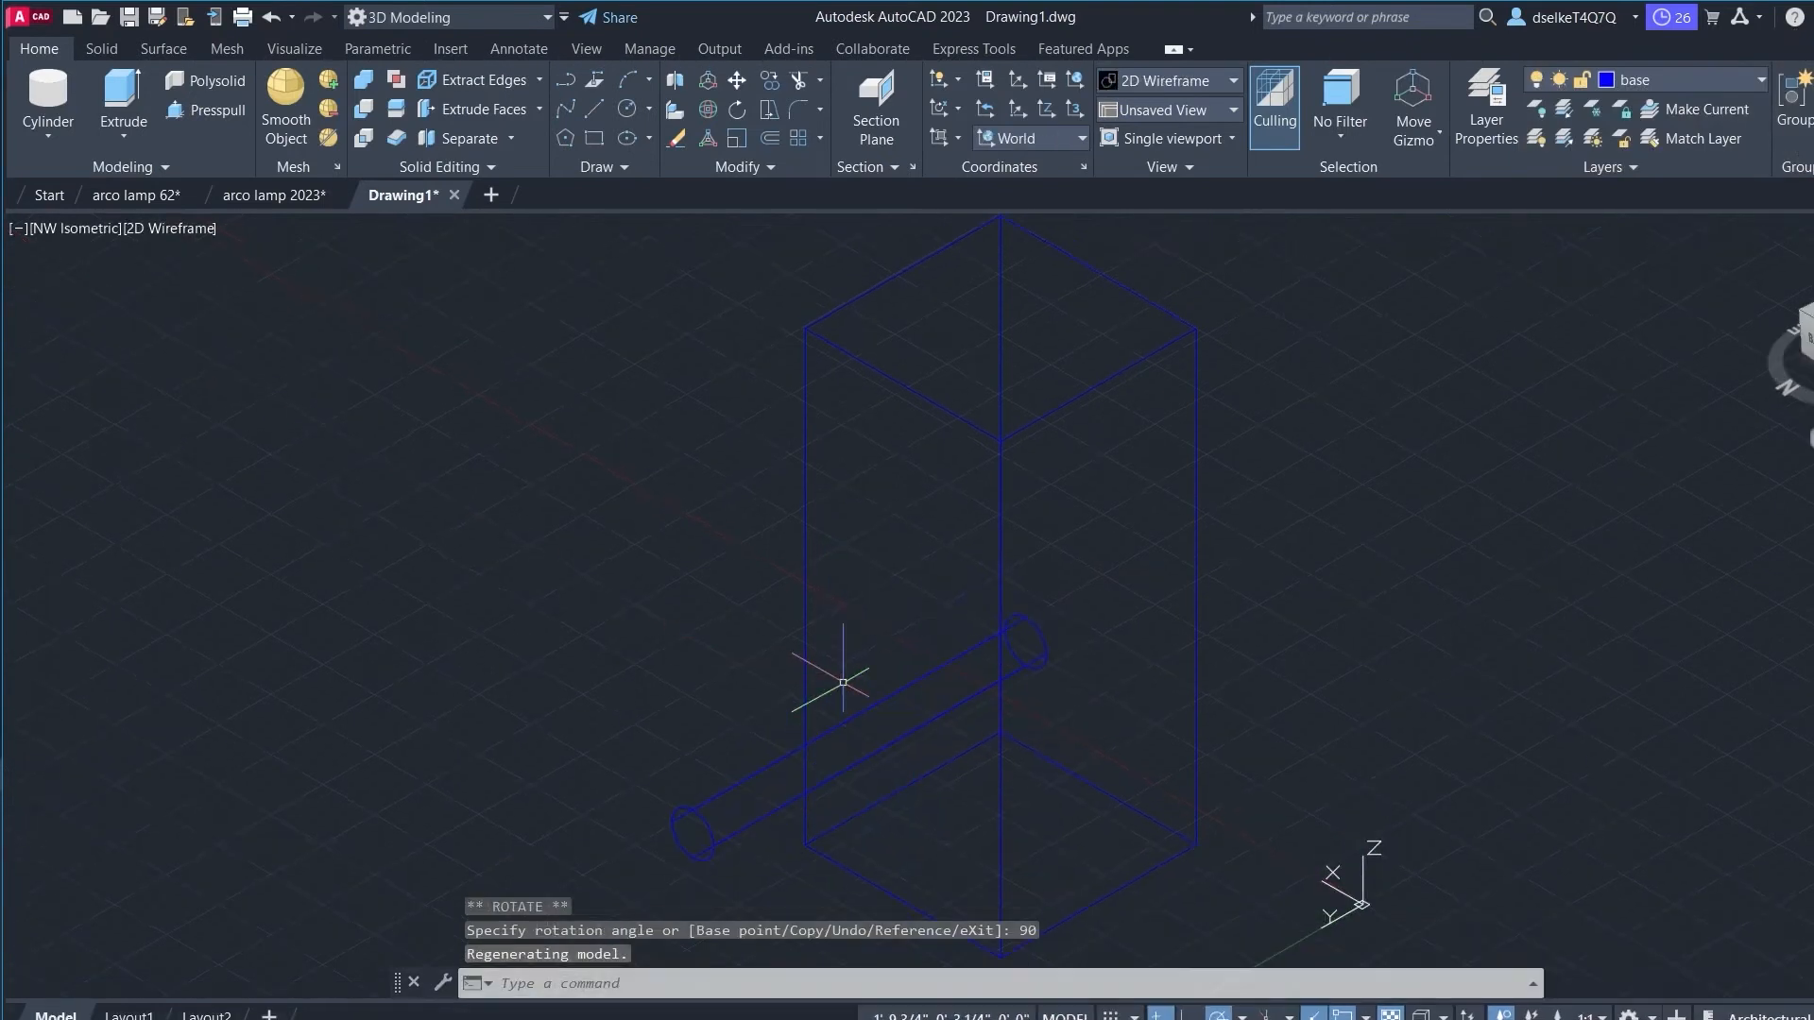
# Step: Move the cylinder along the Y axis in the top view so both ends extend beyond the box
pyautogui.moveTo(1811, 331); pyautogui.dragTo(1800, 378)
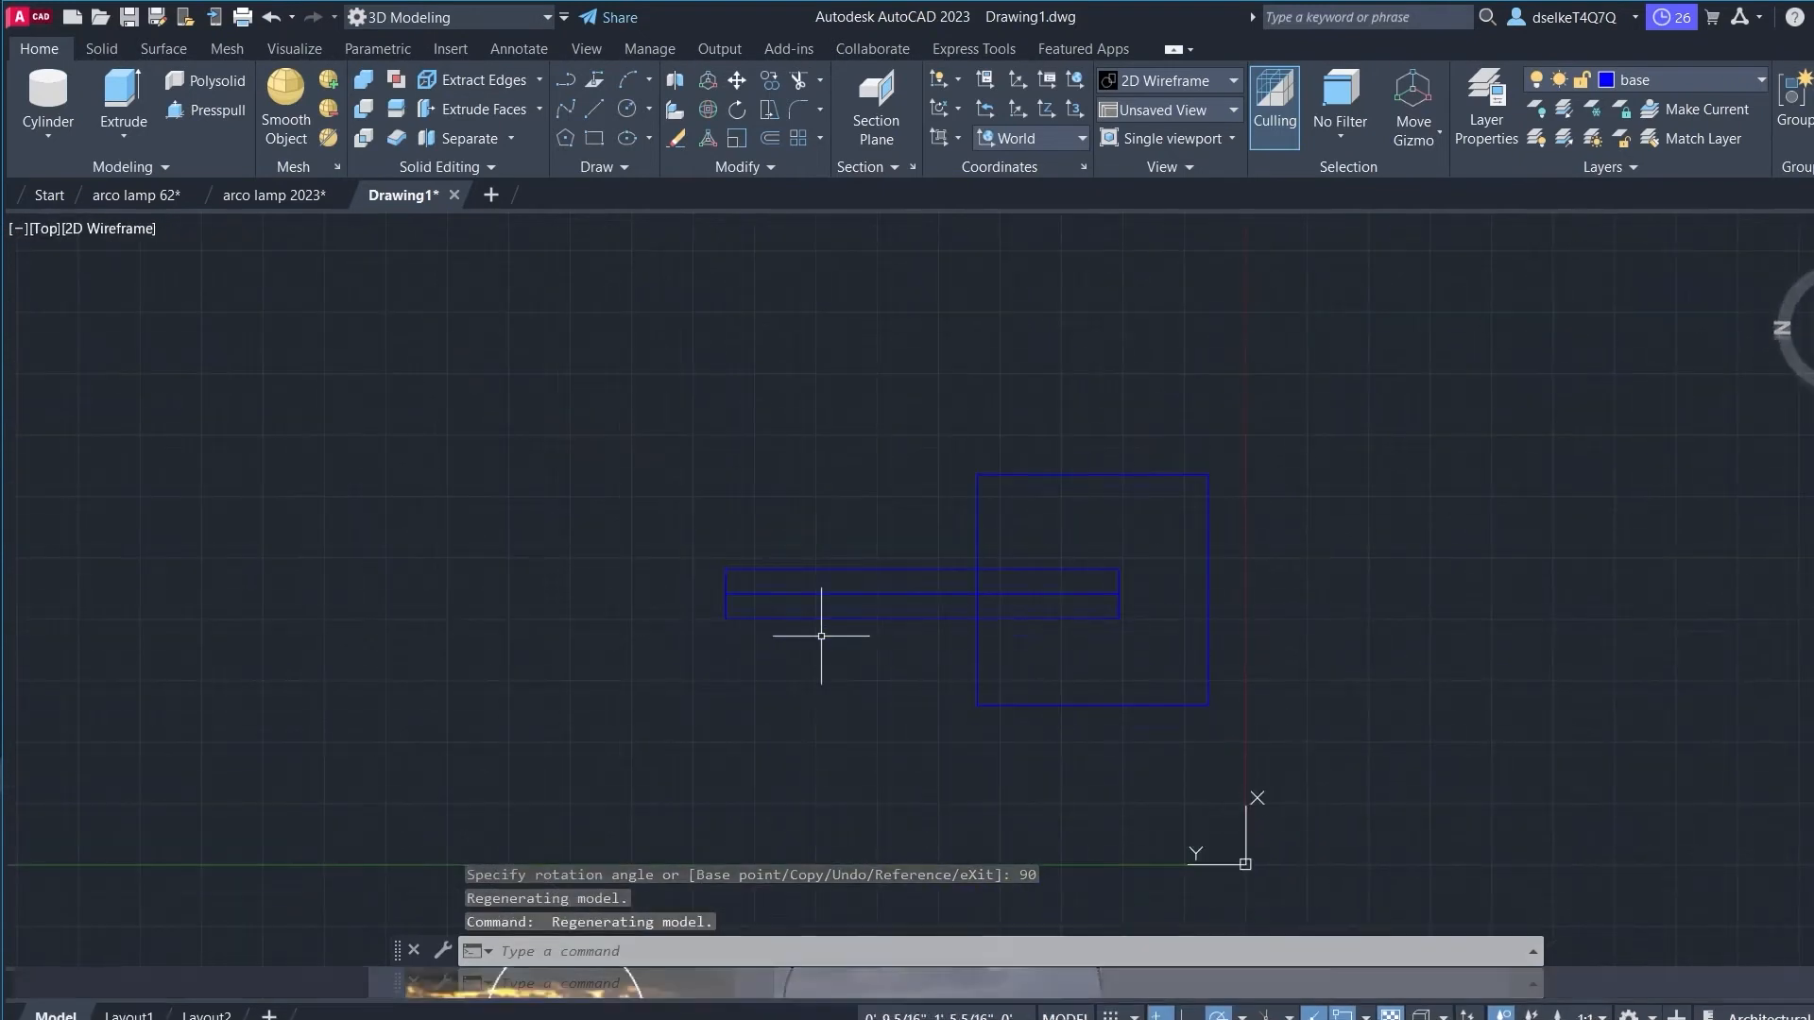
pyautogui.write('m')
pyautogui.press('Return')
pyautogui.click(848, 697)
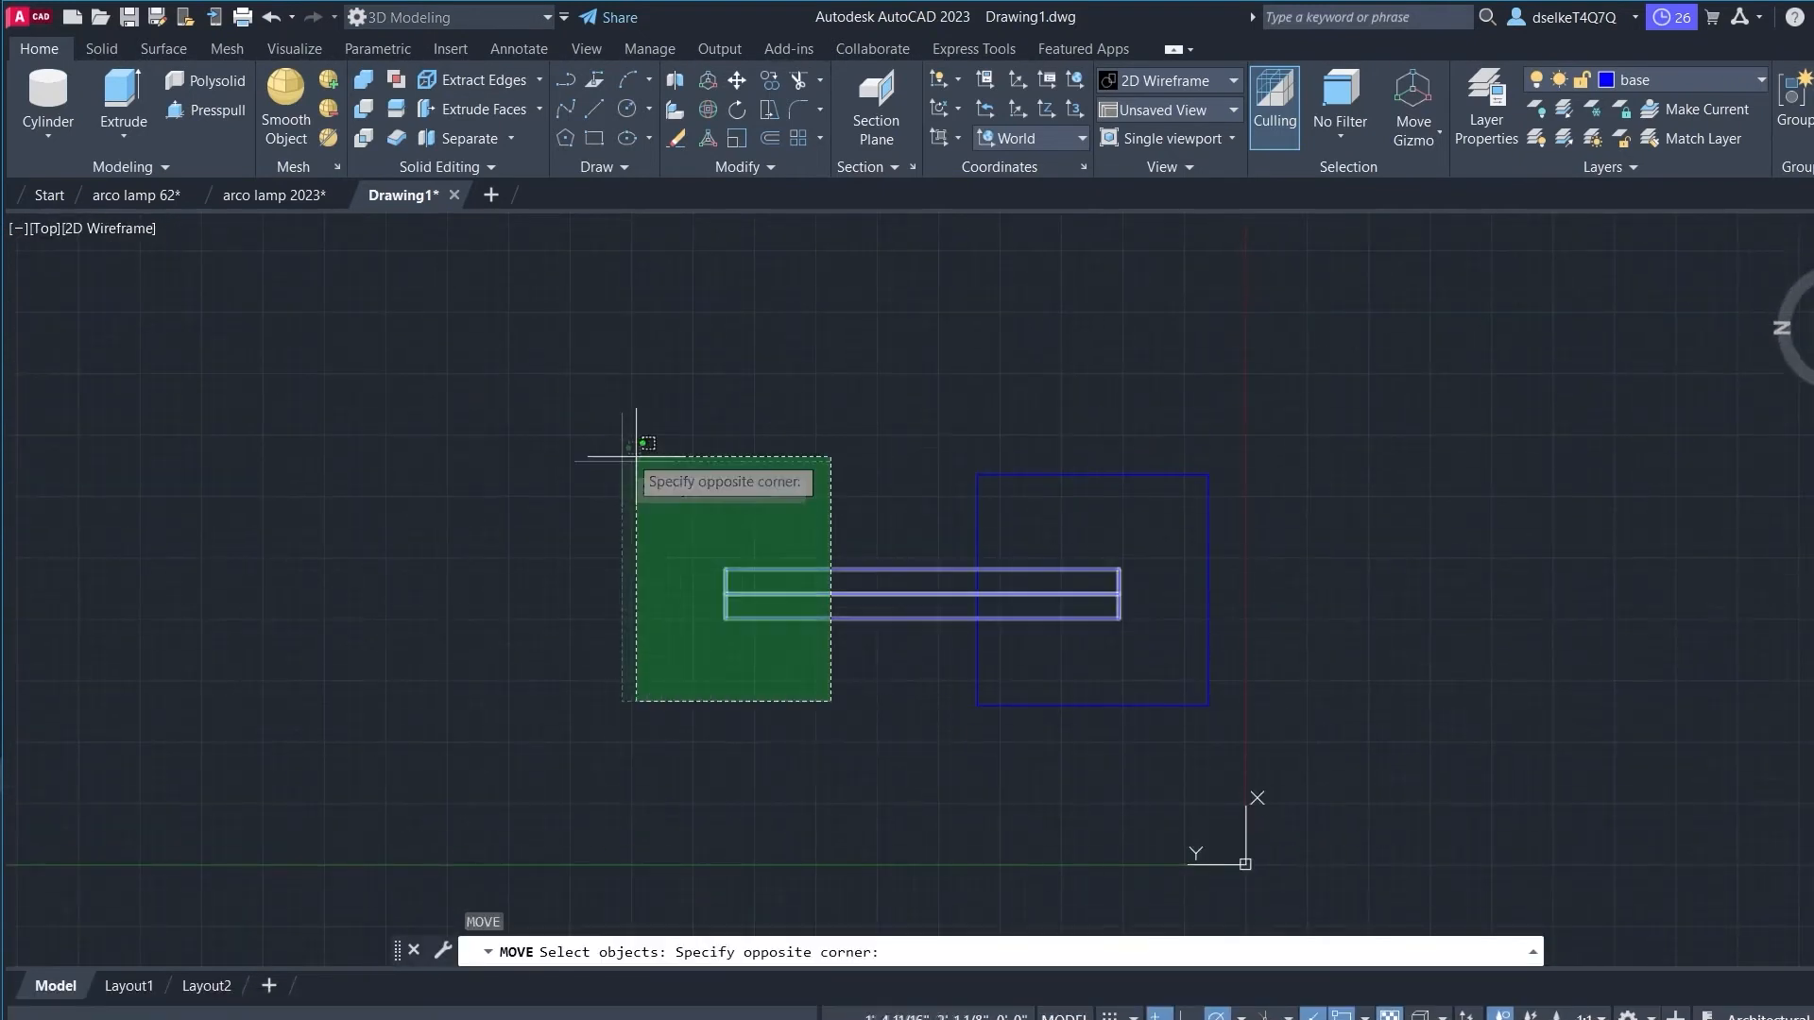
pyautogui.click(652, 473)
pyautogui.press('Return')
pyautogui.click(409, 596)
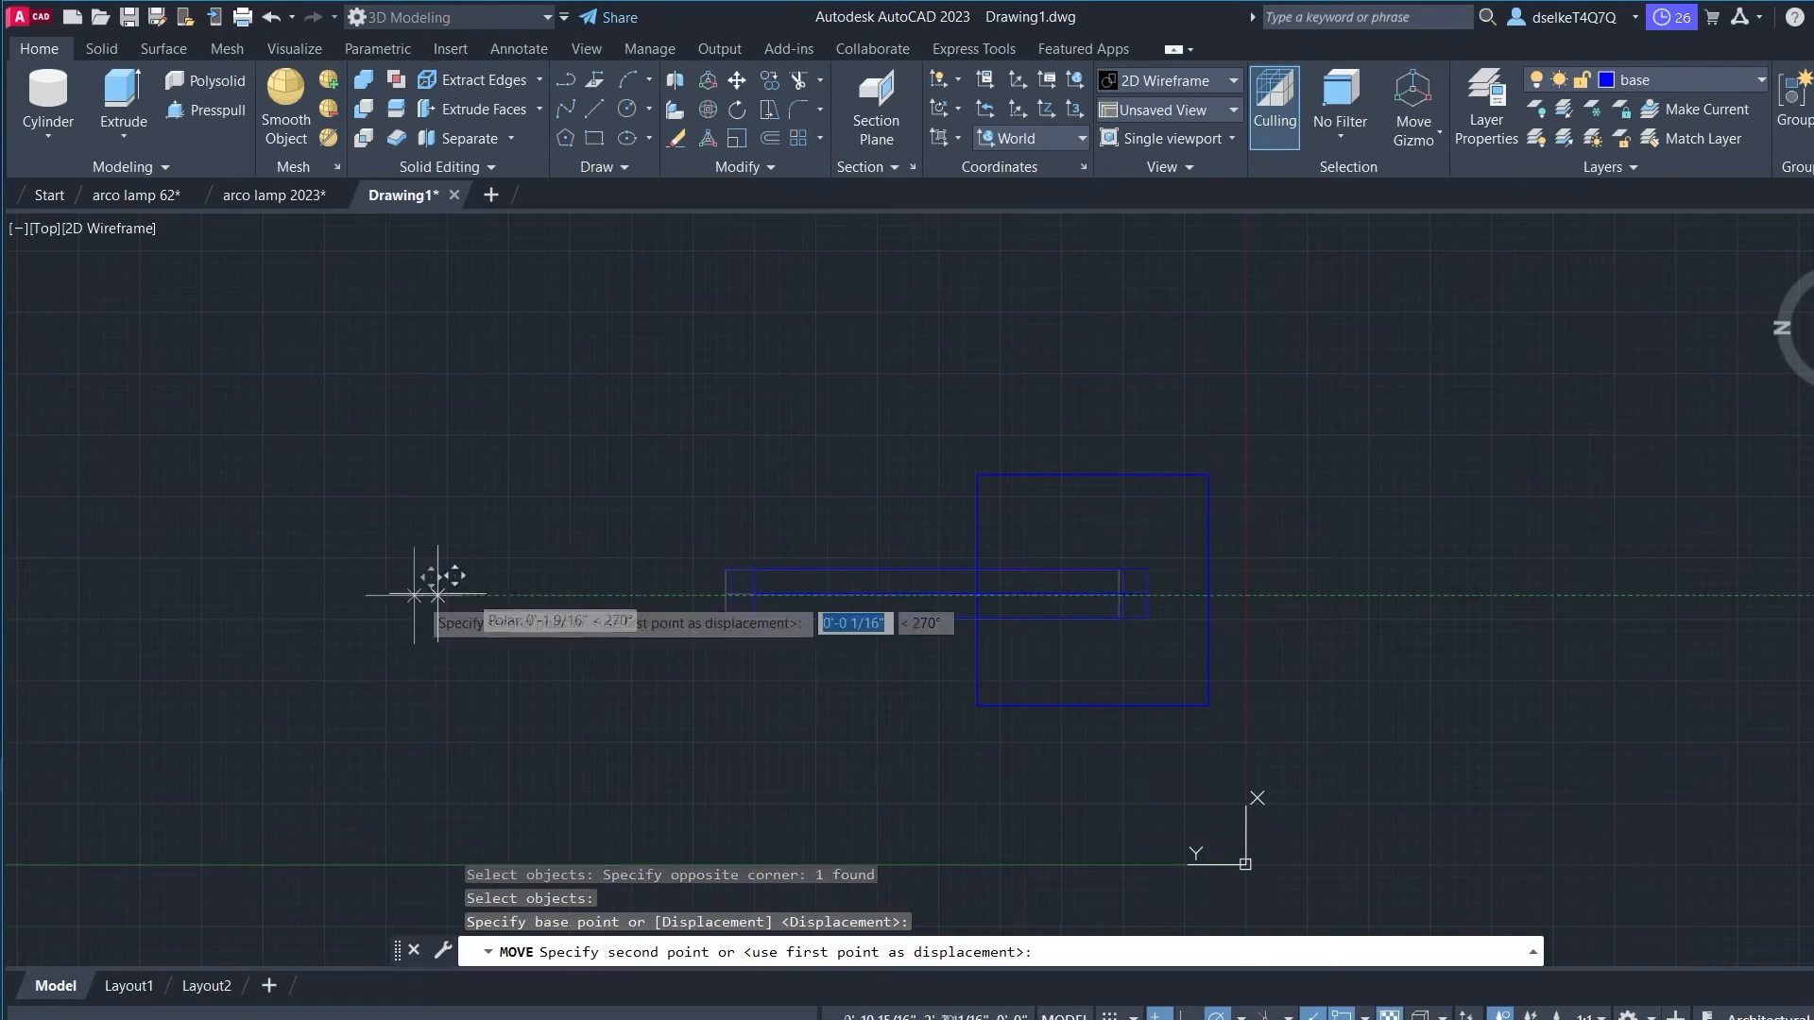
pyautogui.click(576, 595)
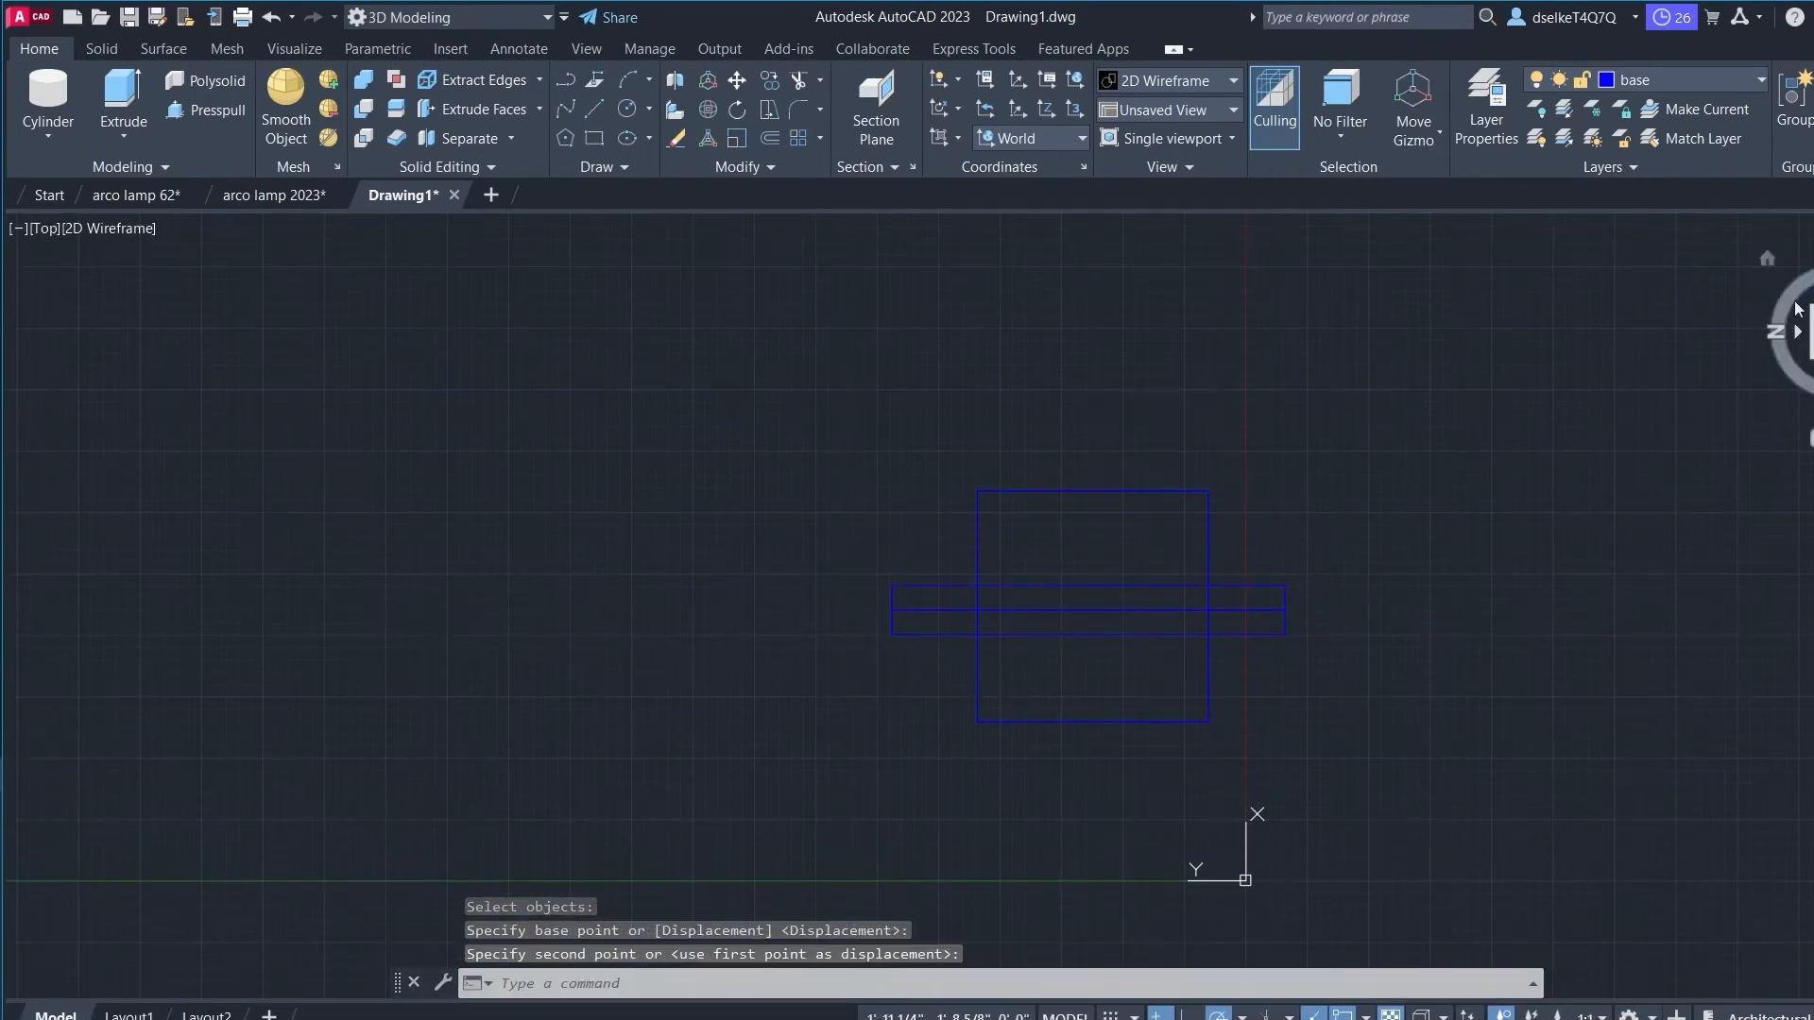
# Step: Move the cylinder up 8 inches along the Z axis, using the relative displacement @0,0,8
pyautogui.click(1813, 375)
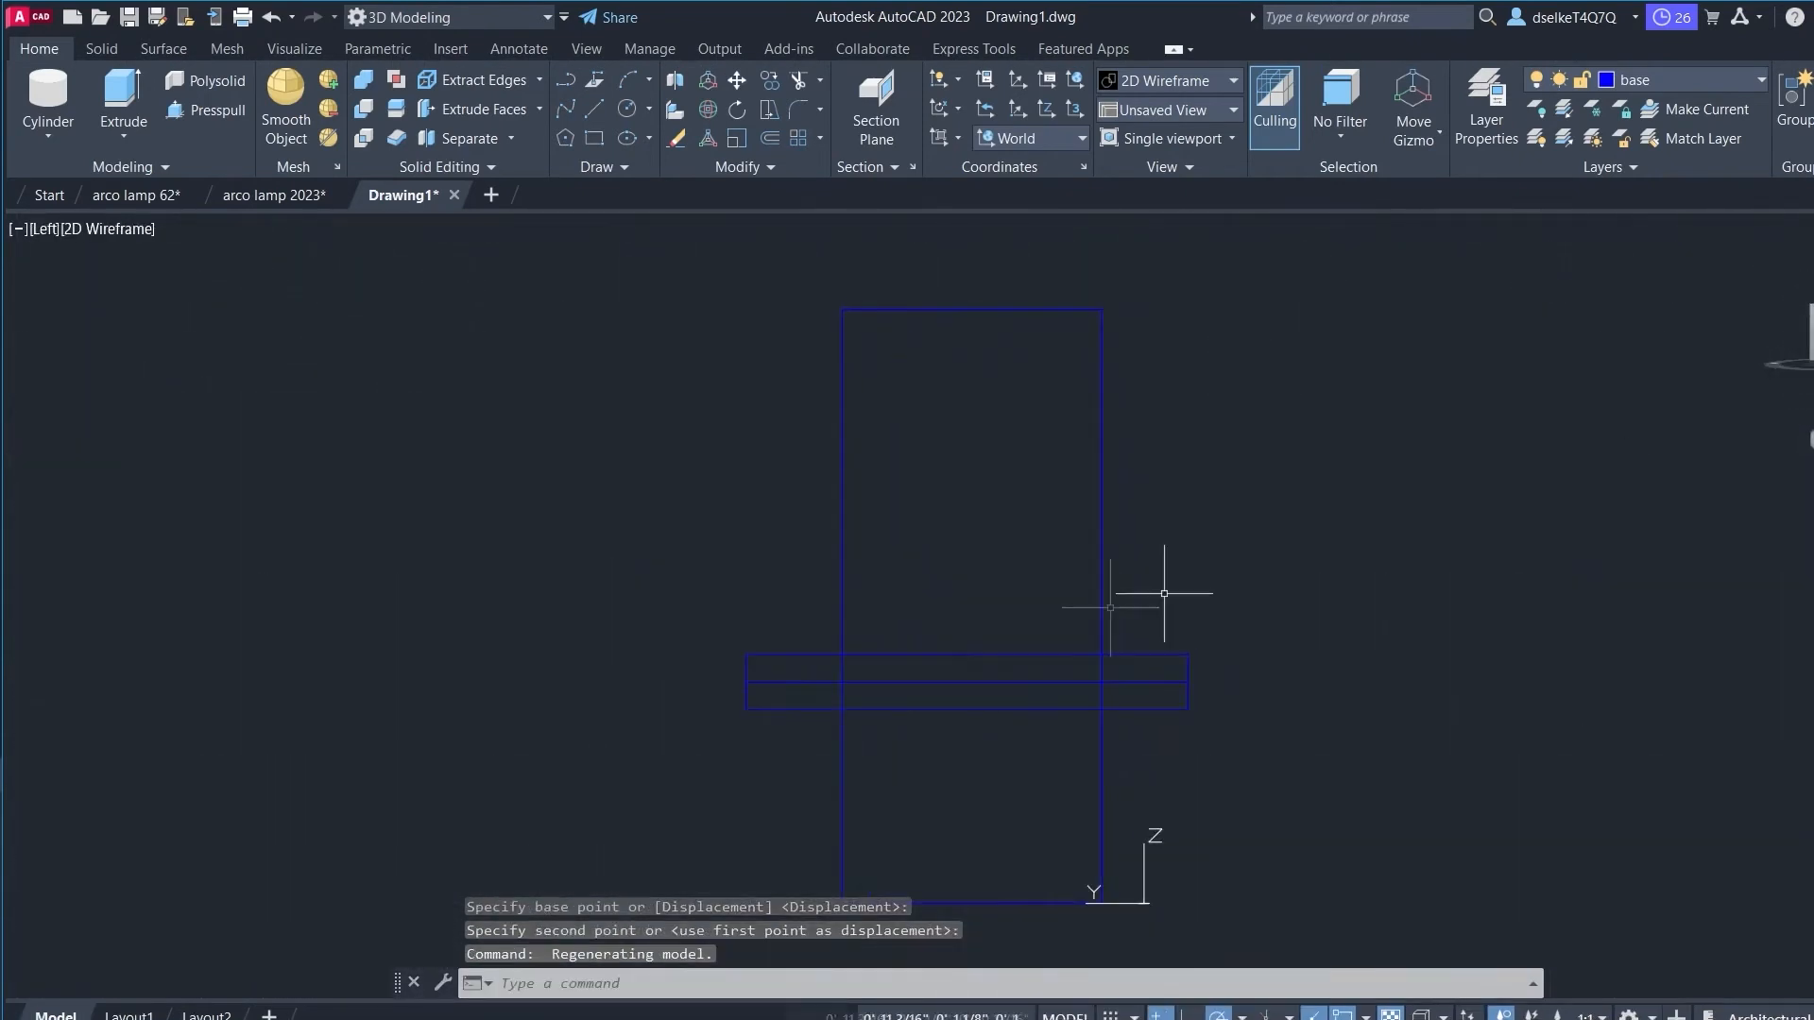
pyautogui.write('m')
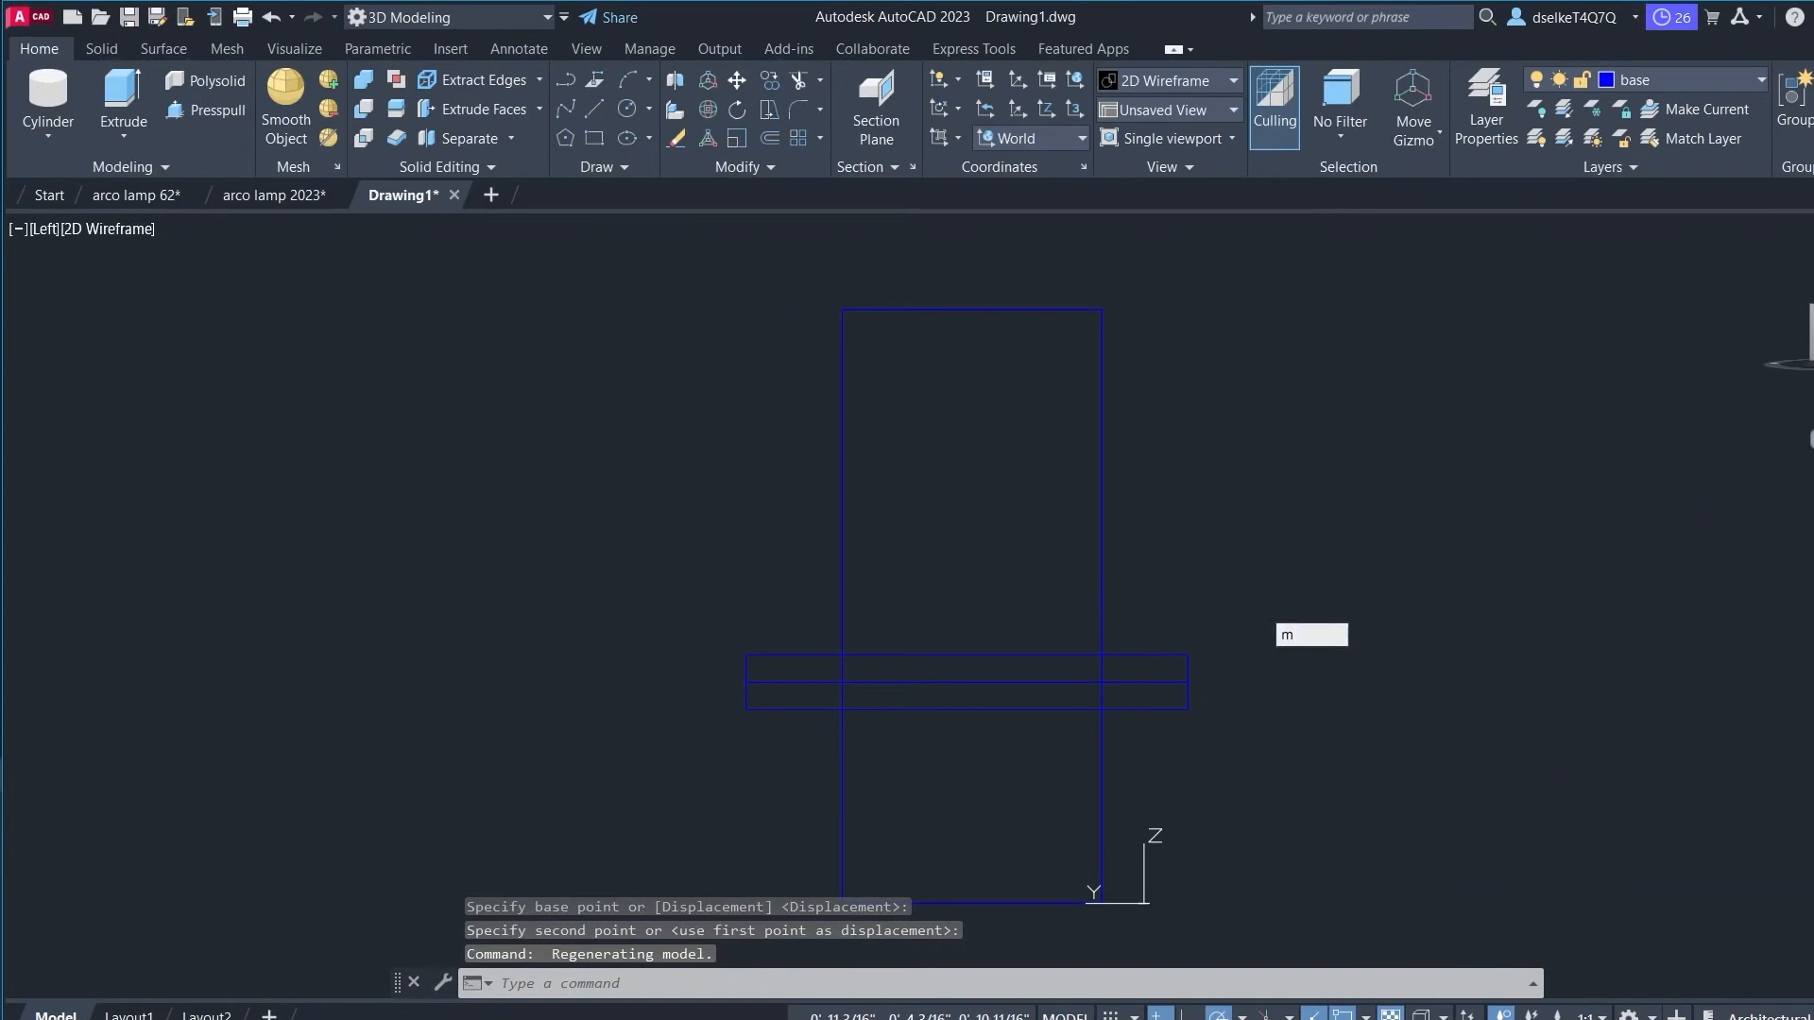
pyautogui.press('Return')
pyautogui.click(1255, 785)
pyautogui.click(1190, 648)
pyautogui.press('Return')
pyautogui.click(1266, 790)
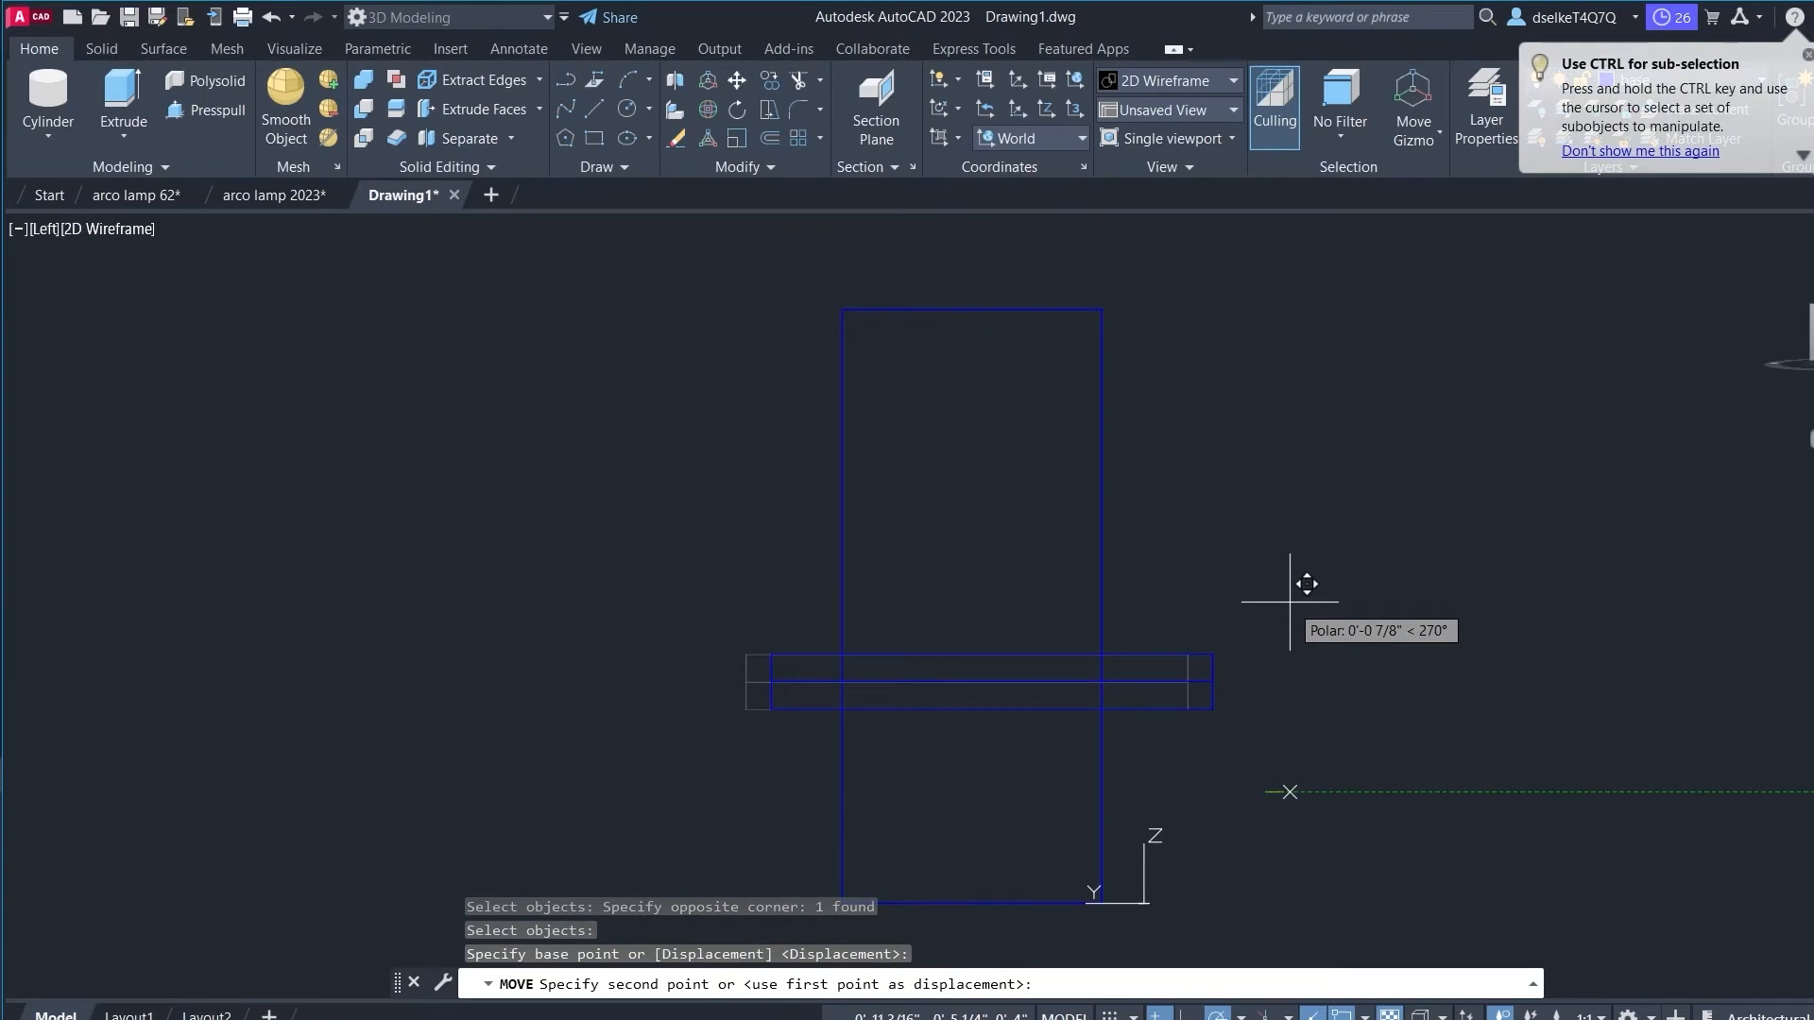
pyautogui.write('0')
pyautogui.press('Tab')
pyautogui.write('0')
pyautogui.press('Tab')
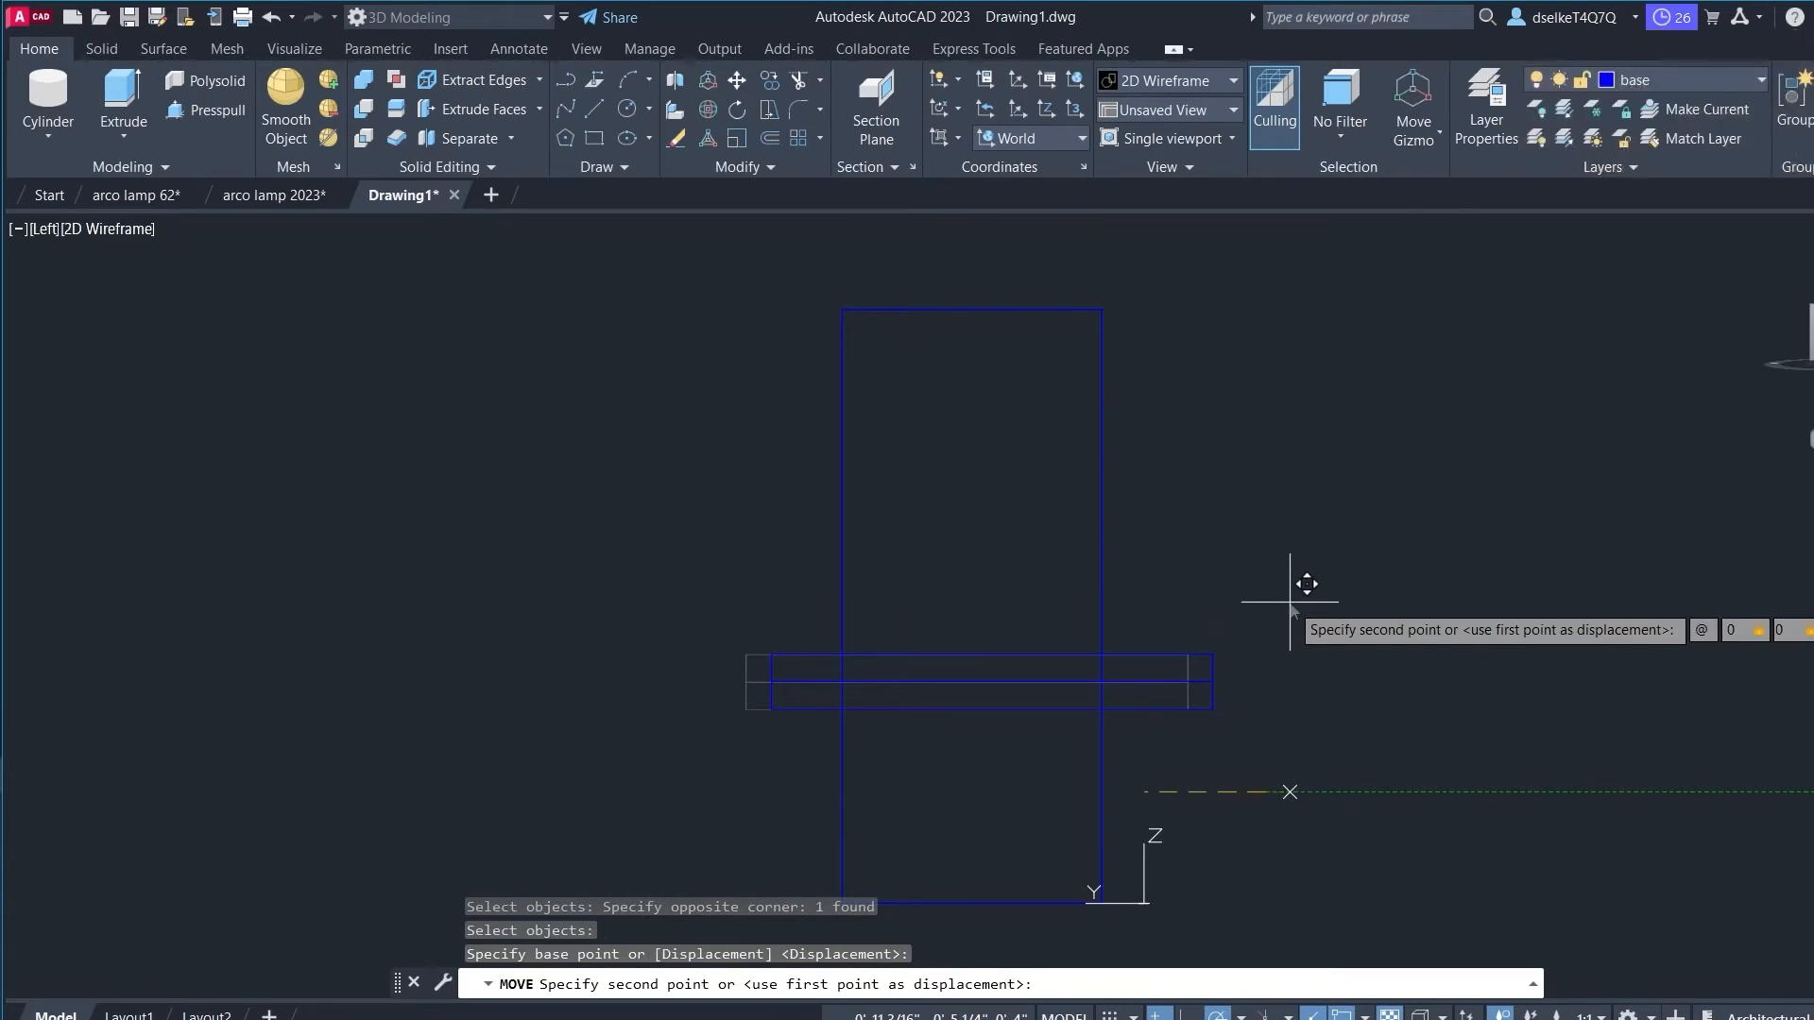
pyautogui.write('8')
pyautogui.press('Return')
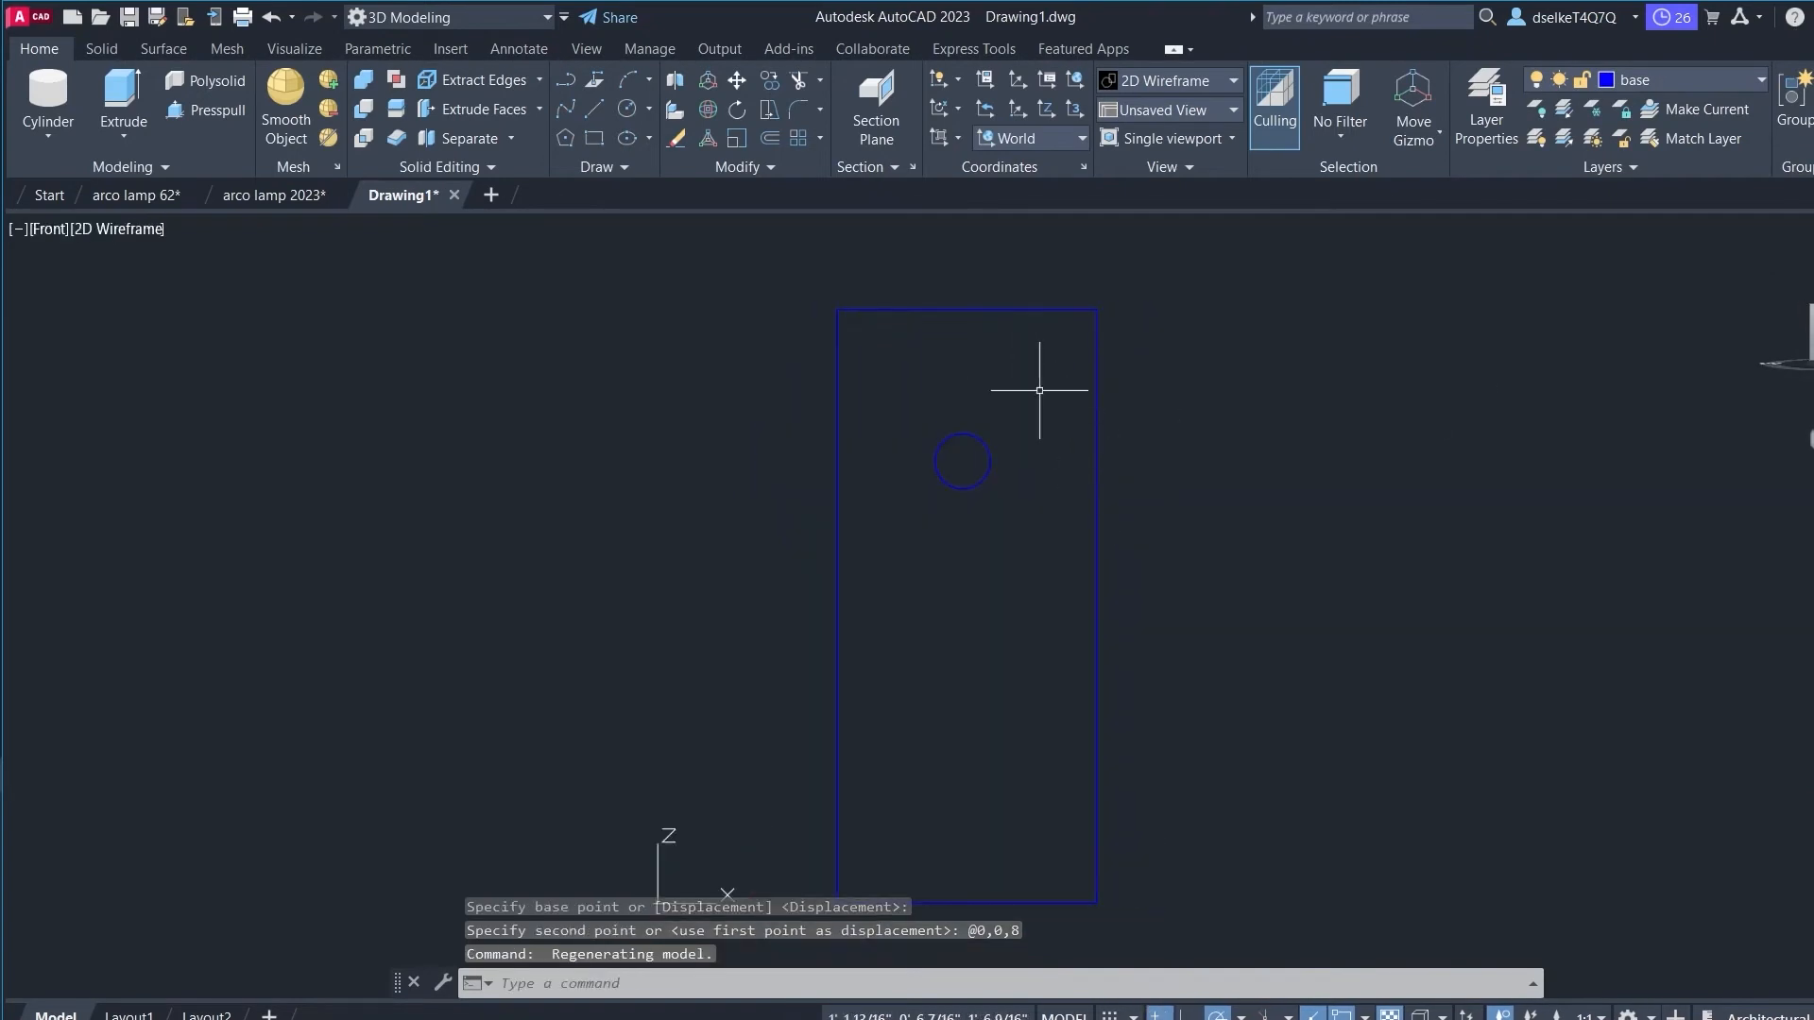
# Step: Move the cylinder slightly in the negative X direction in the front view, keeping its height within the box
pyautogui.press('space')
pyautogui.moveTo(1087, 392); pyautogui.dragTo(891, 534)
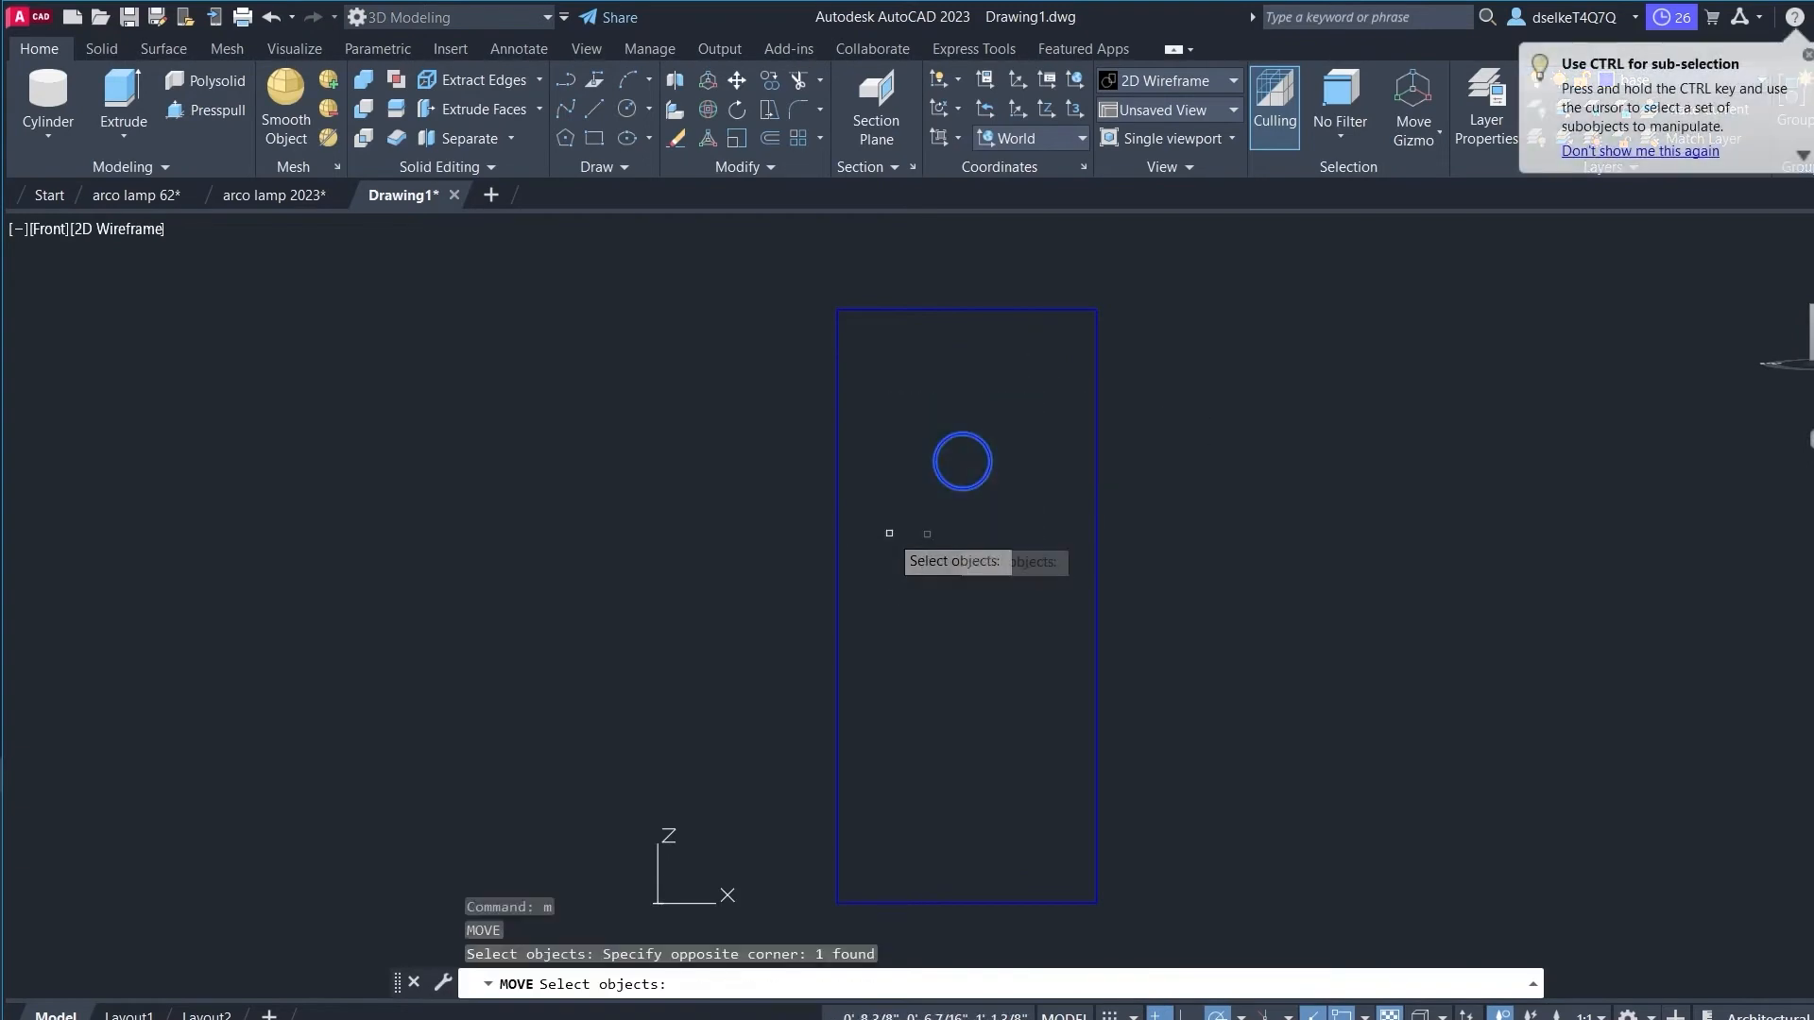
pyautogui.press('Return')
pyautogui.click(1490, 572)
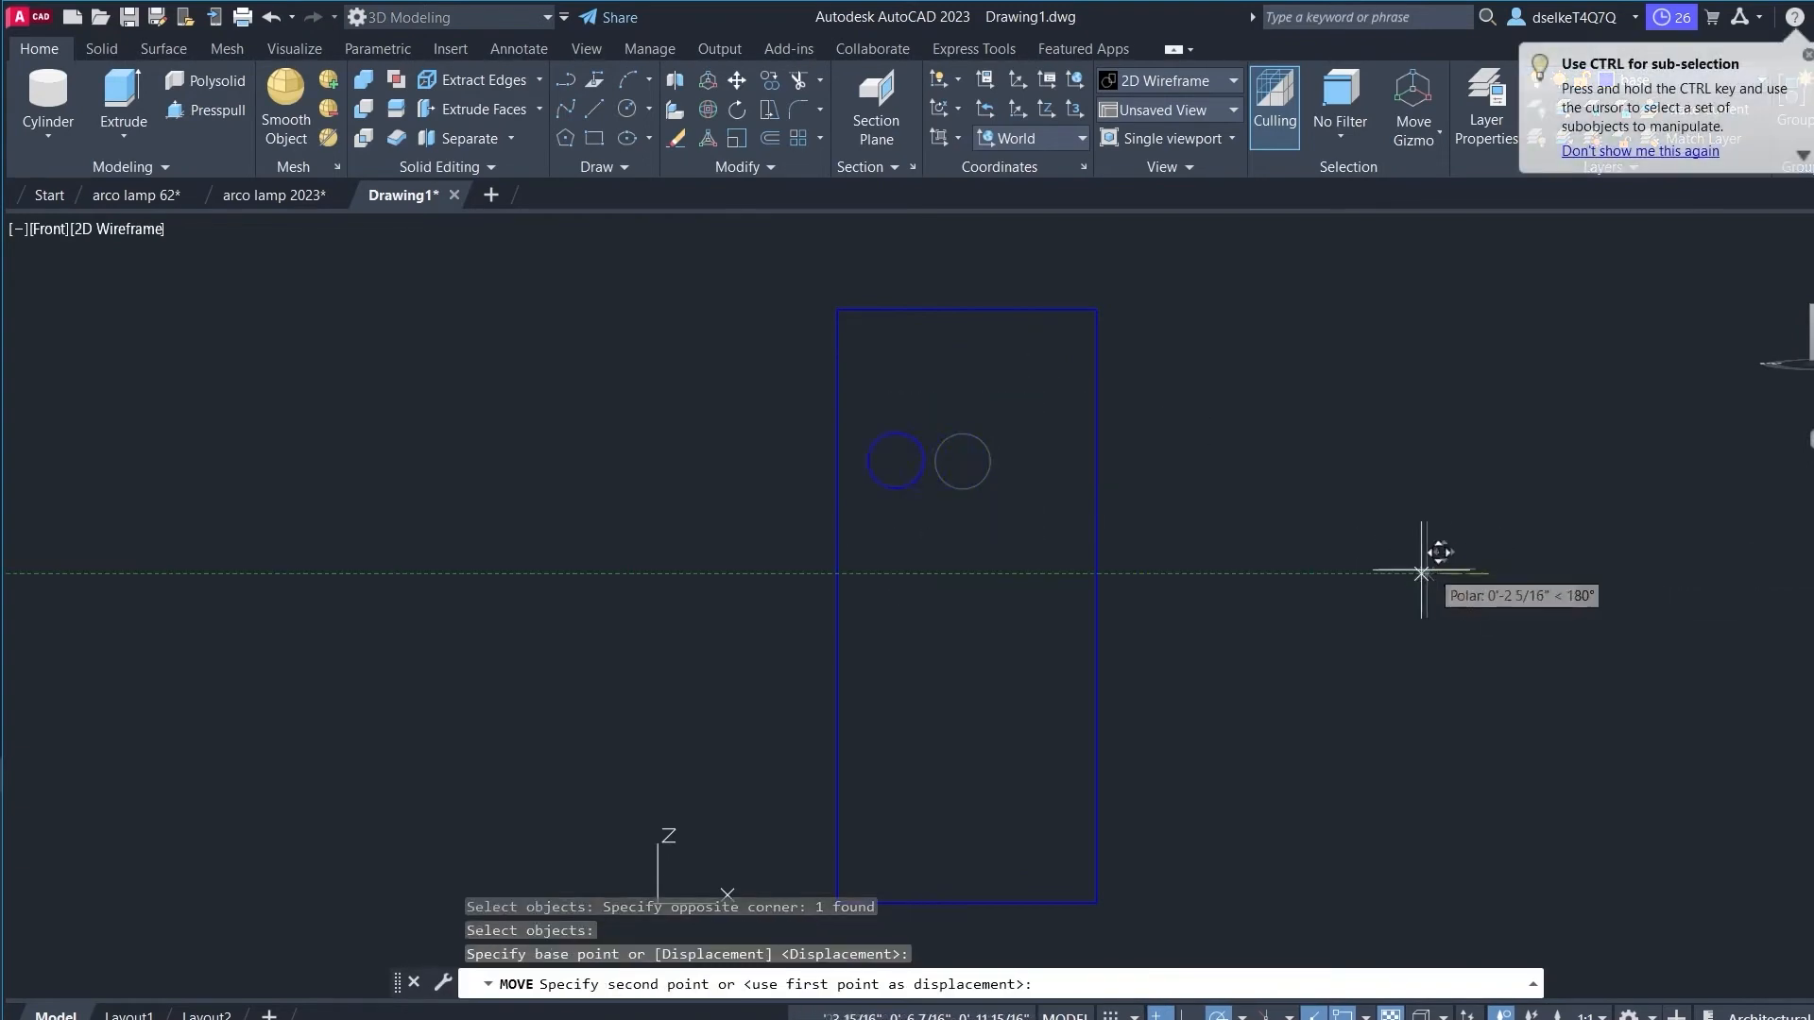
pyautogui.click(1461, 573)
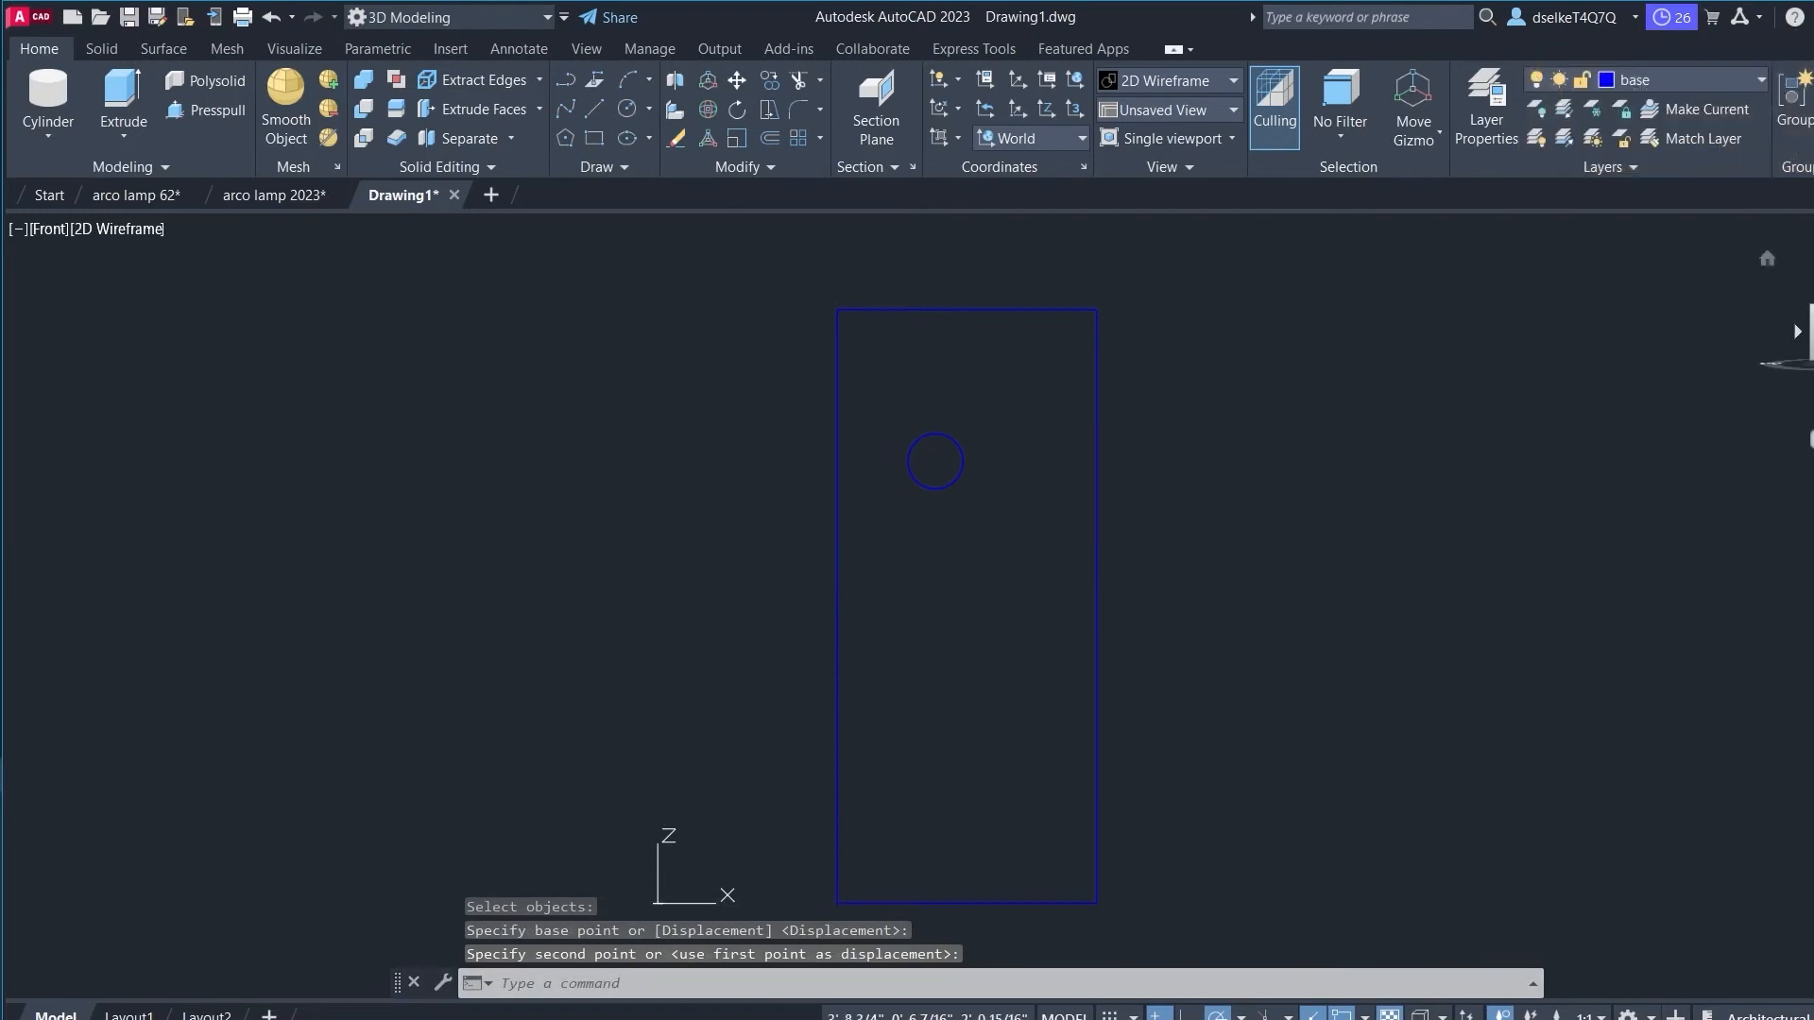
# Step: Inspect the cylinder's position in the box from the back and in a northwest isometric view
pyautogui.click(1812, 306)
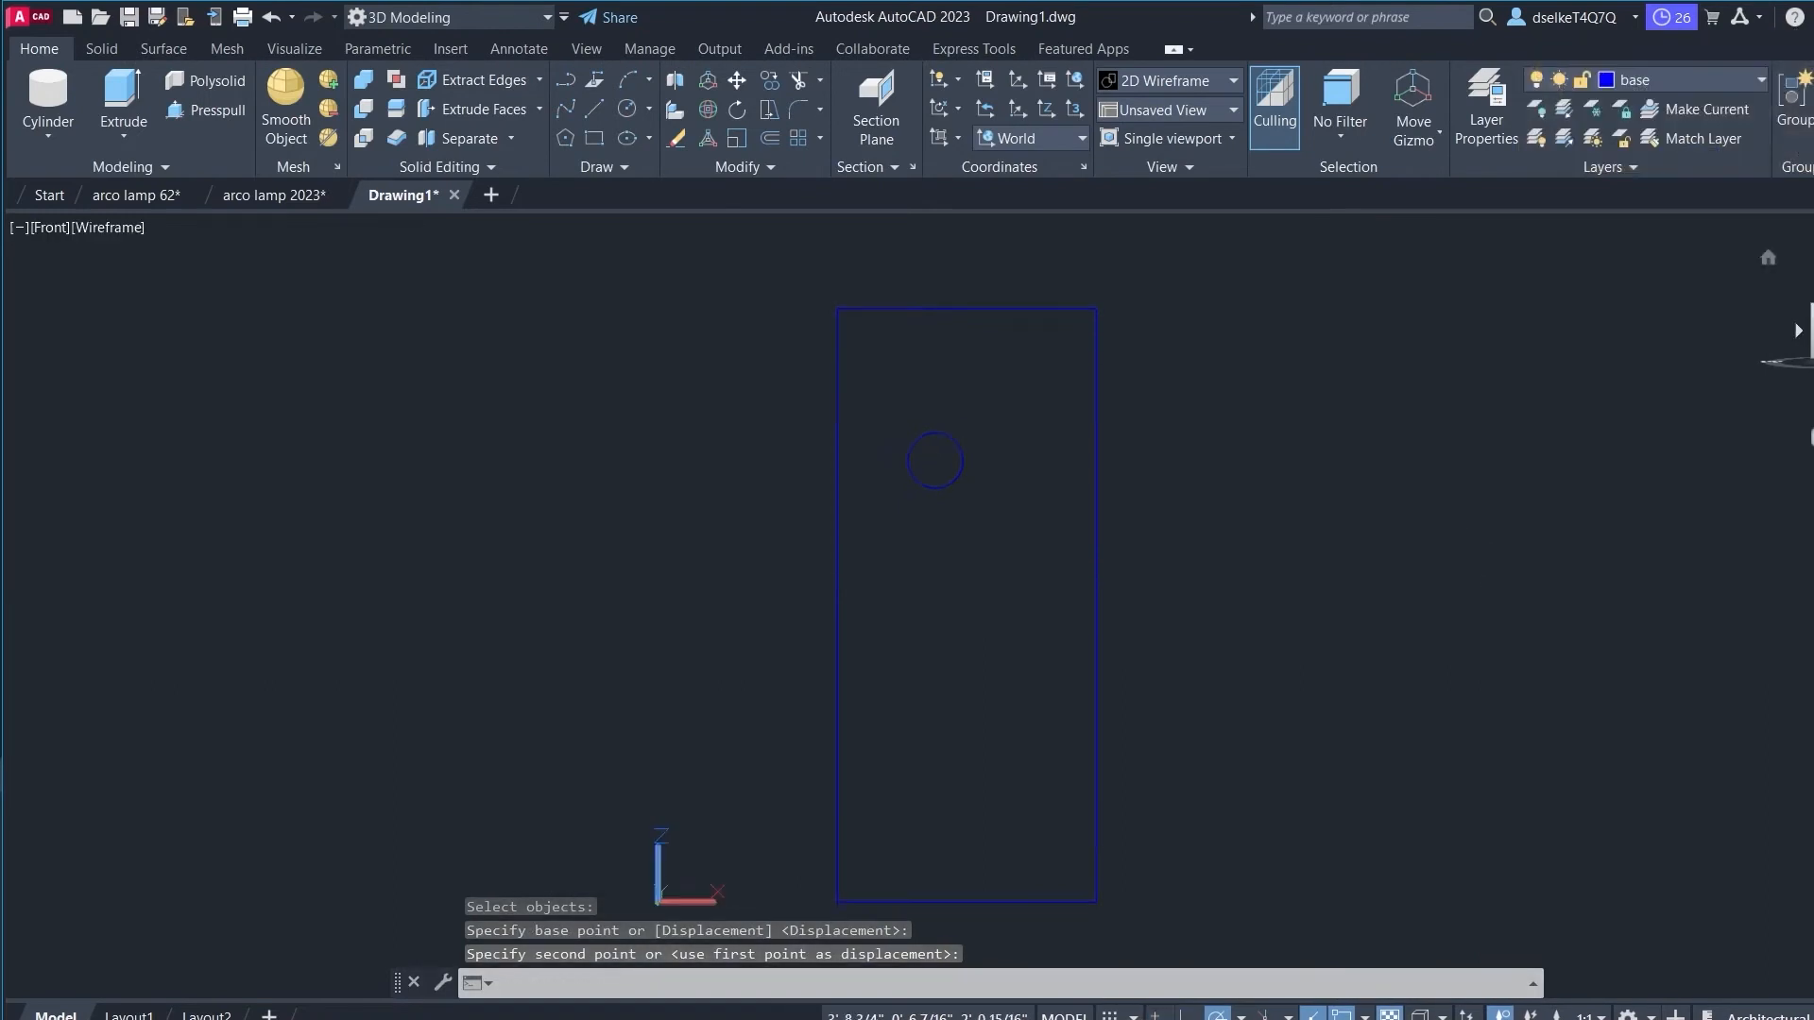
pyautogui.click(1812, 309)
pyautogui.click(1806, 333)
pyautogui.click(1798, 336)
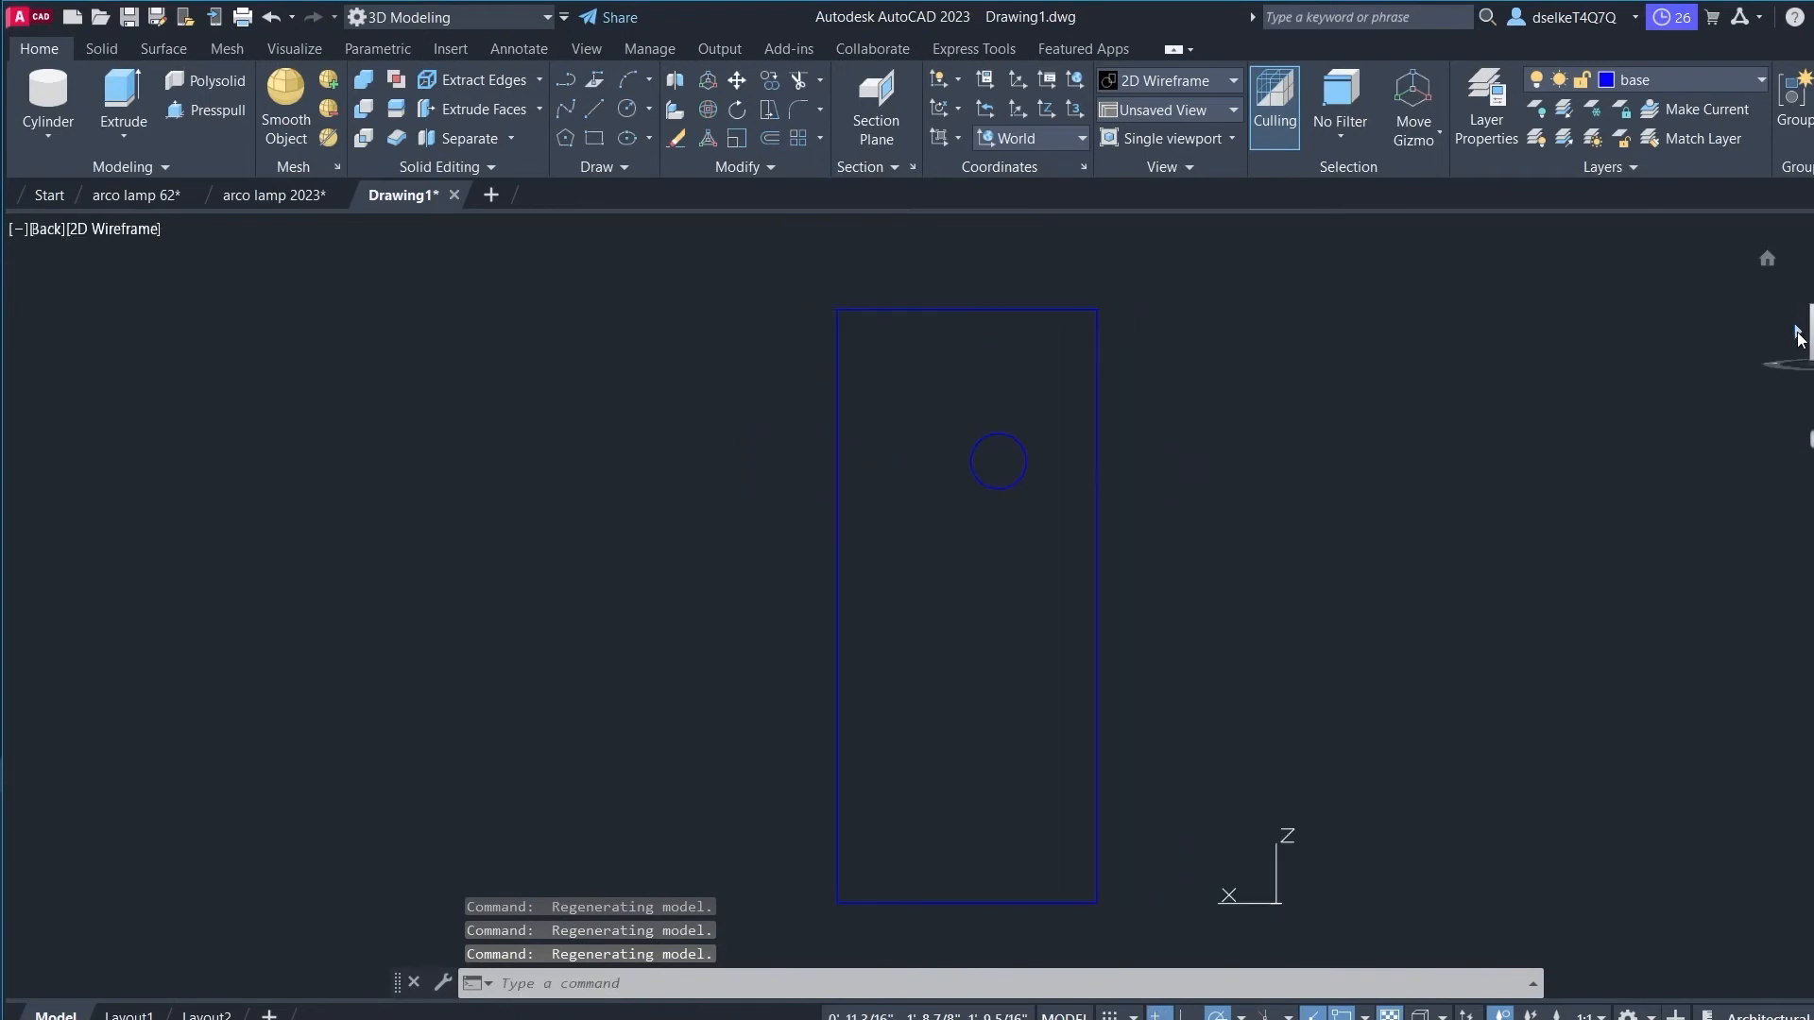
pyautogui.click(1813, 306)
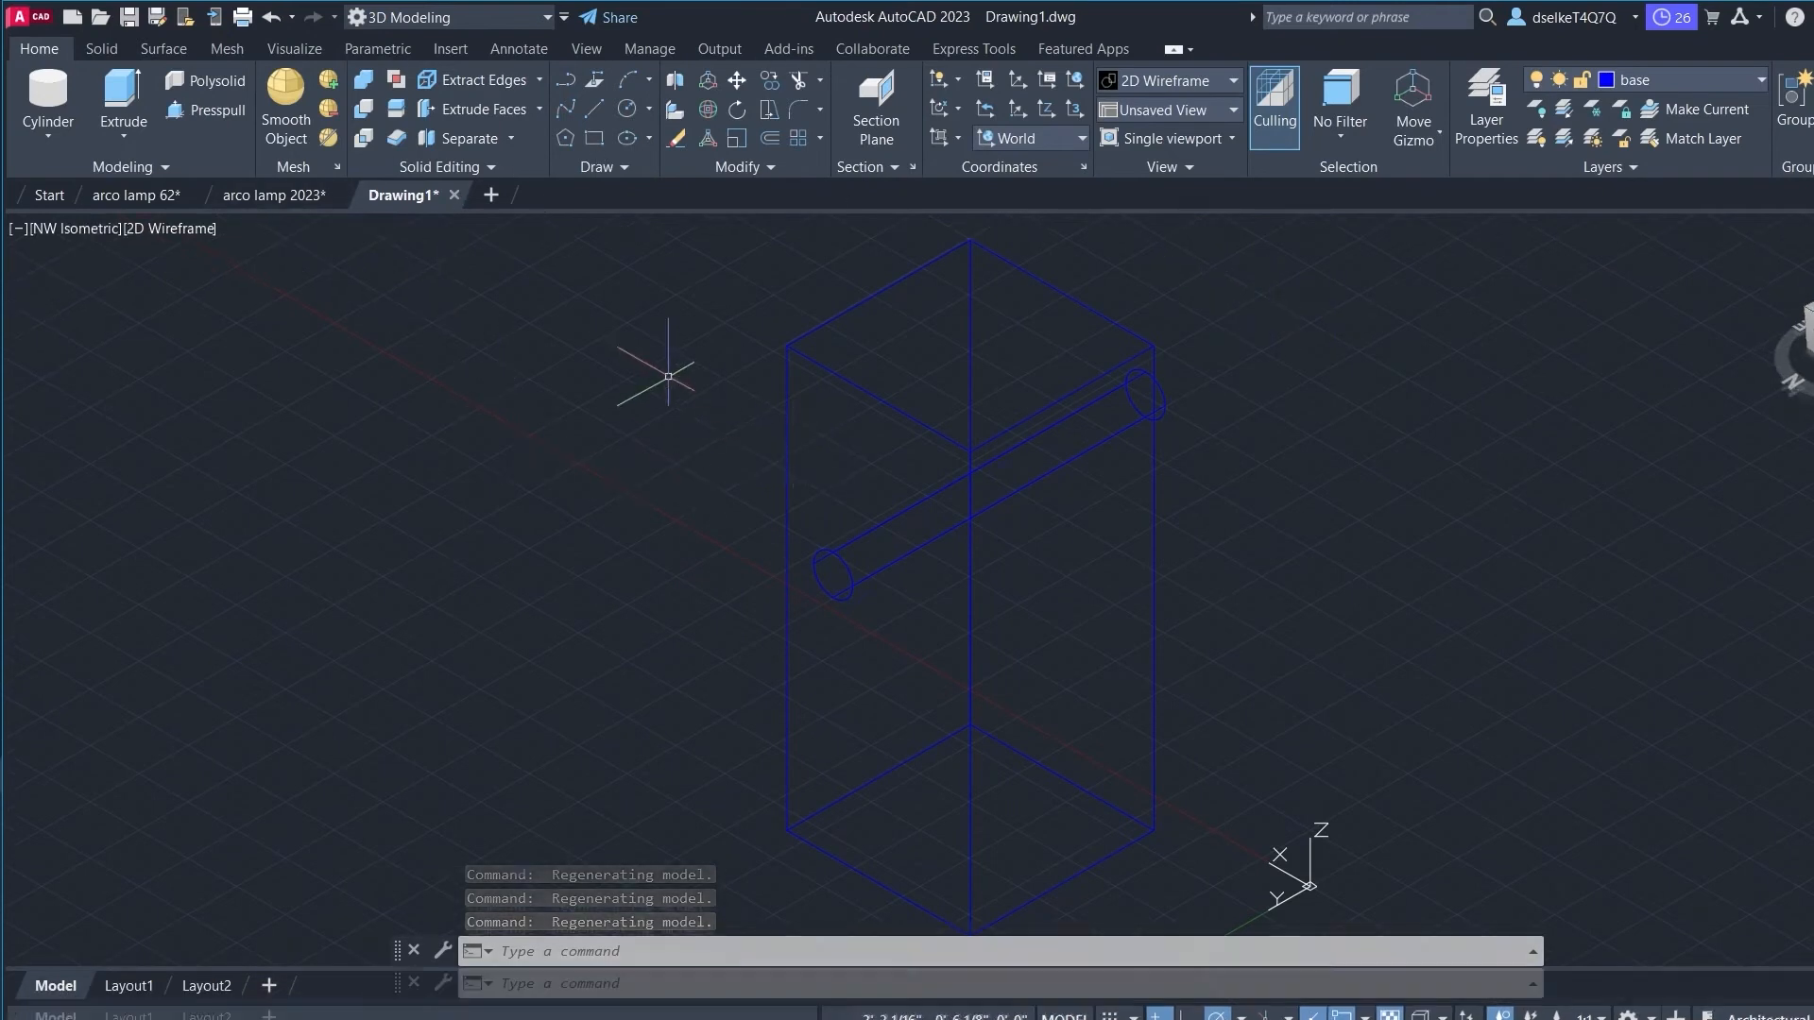
pyautogui.press('Escape')
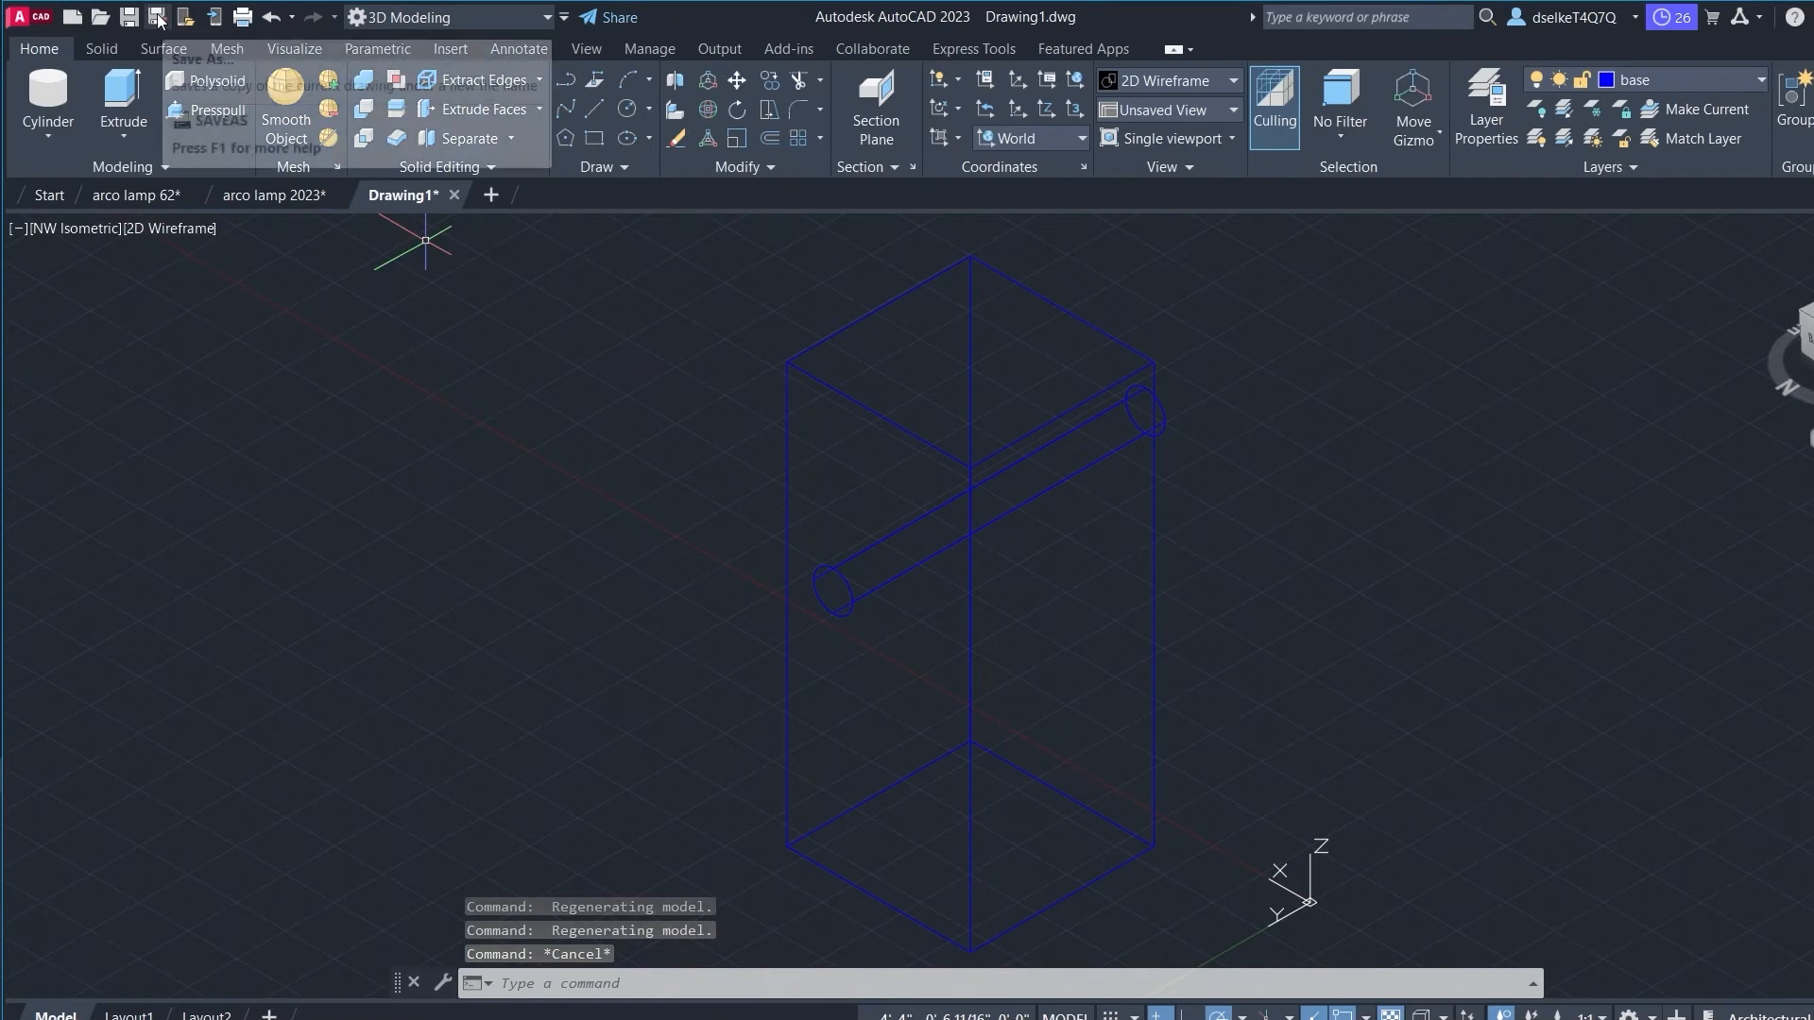
# Step: Save the drawing in the Documents folder as arcolamp1962
pyautogui.click(129, 17)
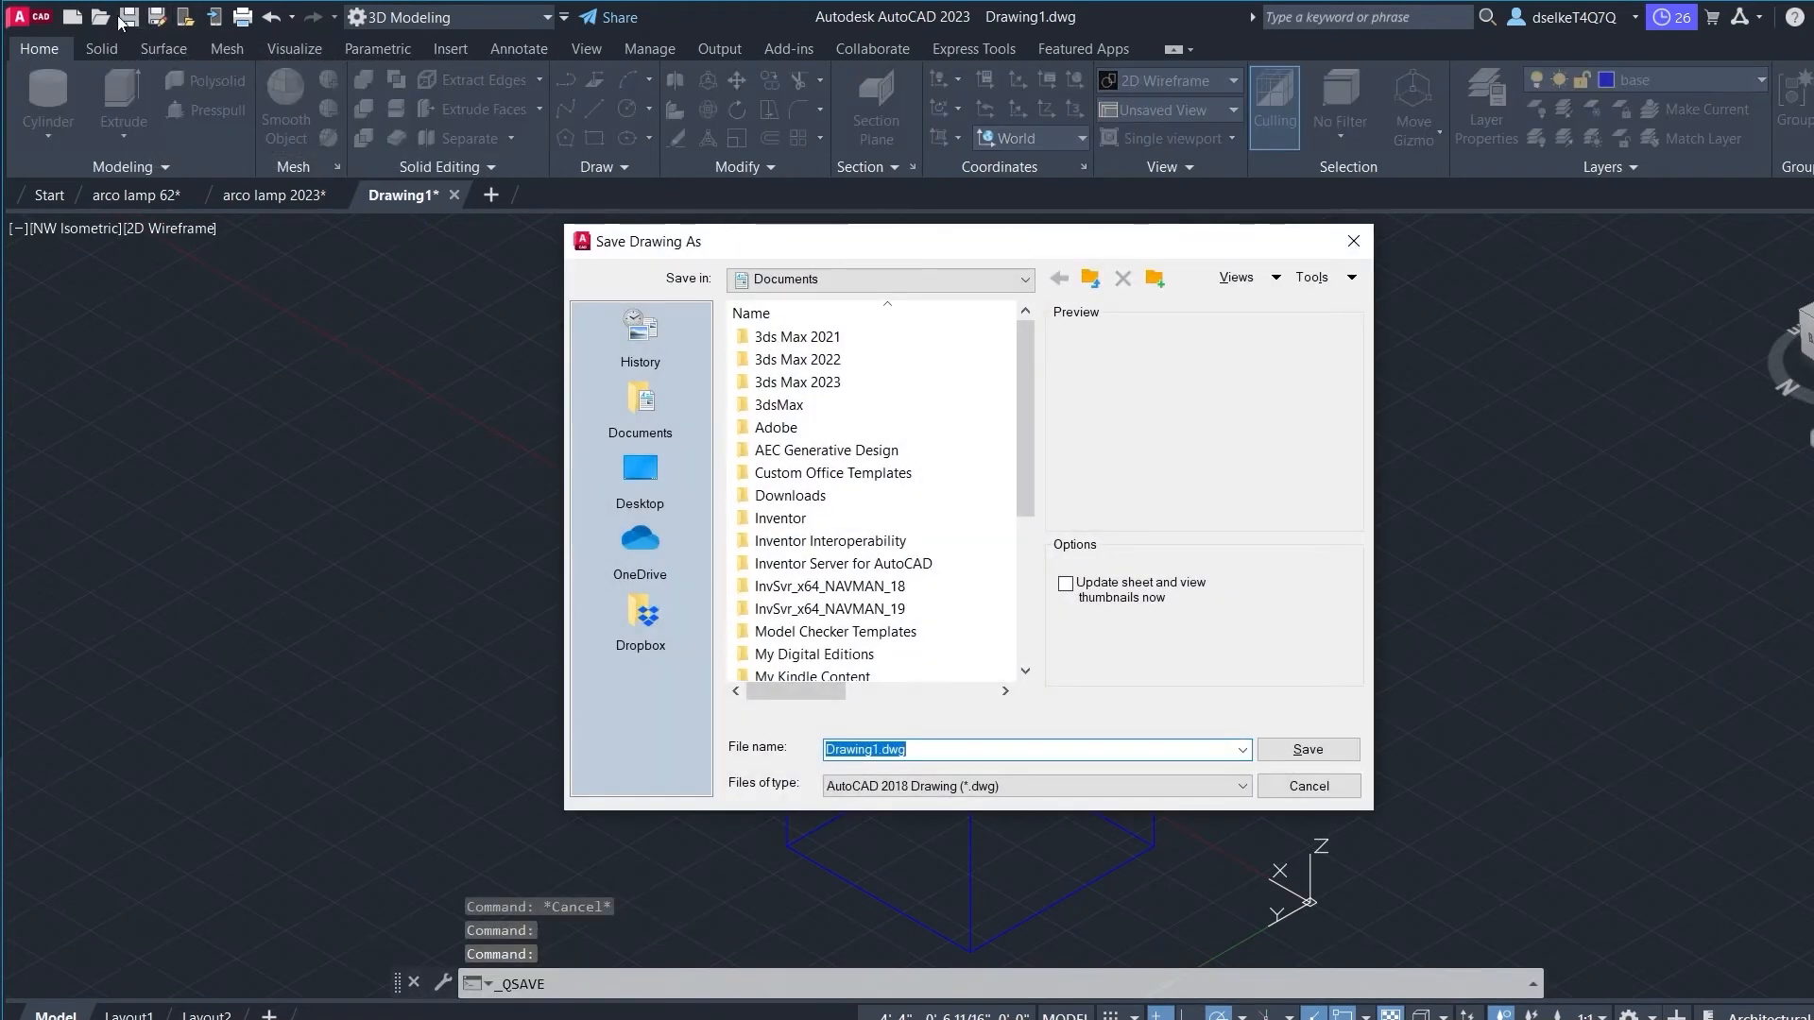
pyautogui.write('arc')
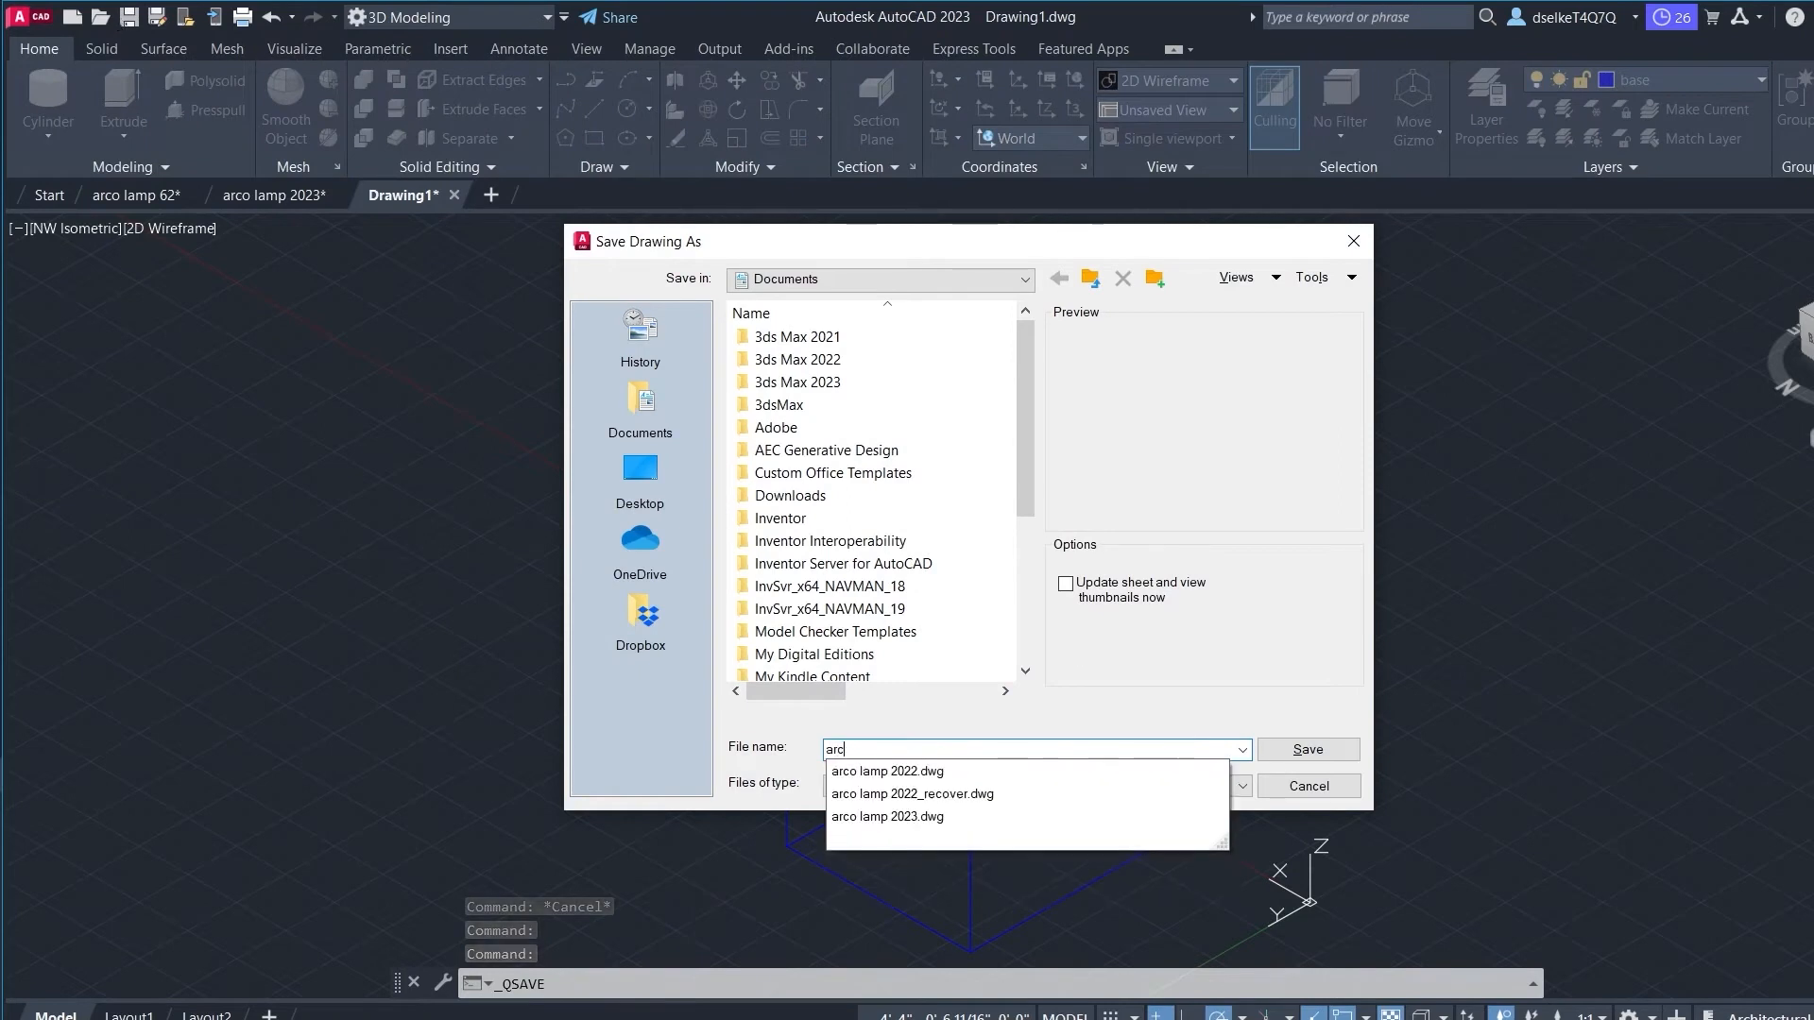
pyautogui.write('olamp1962')
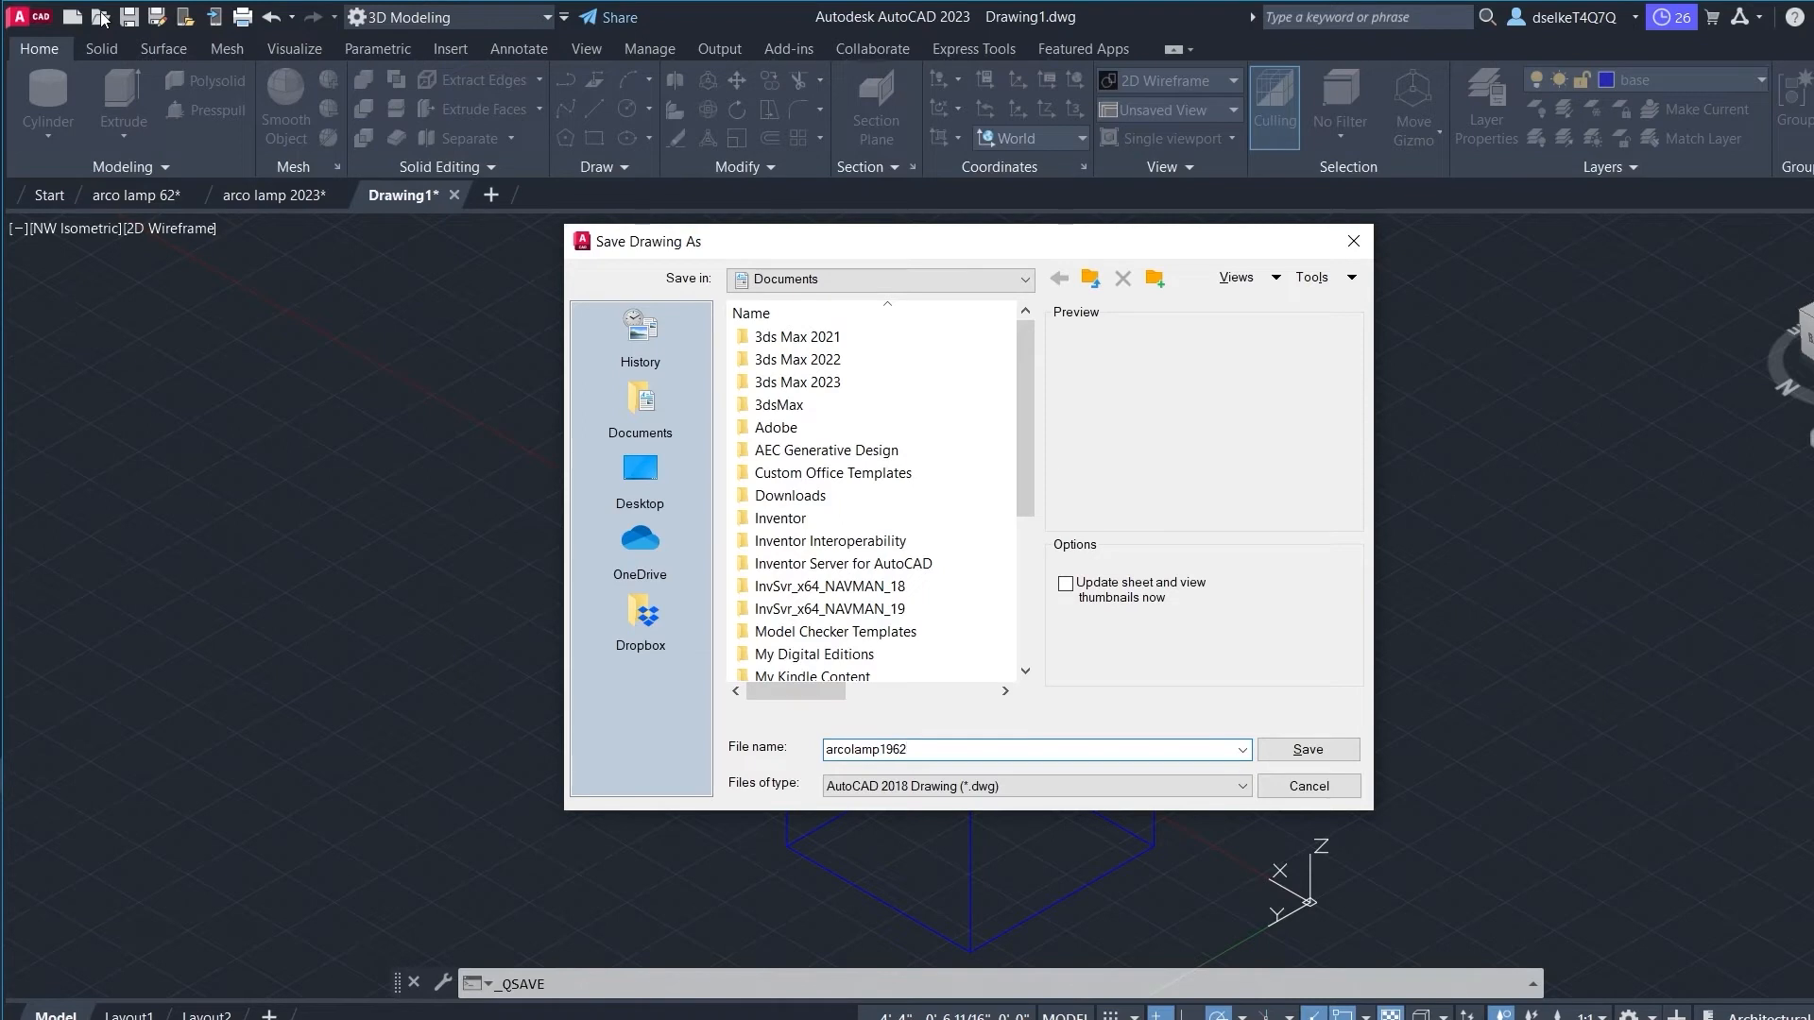
pyautogui.click(1319, 752)
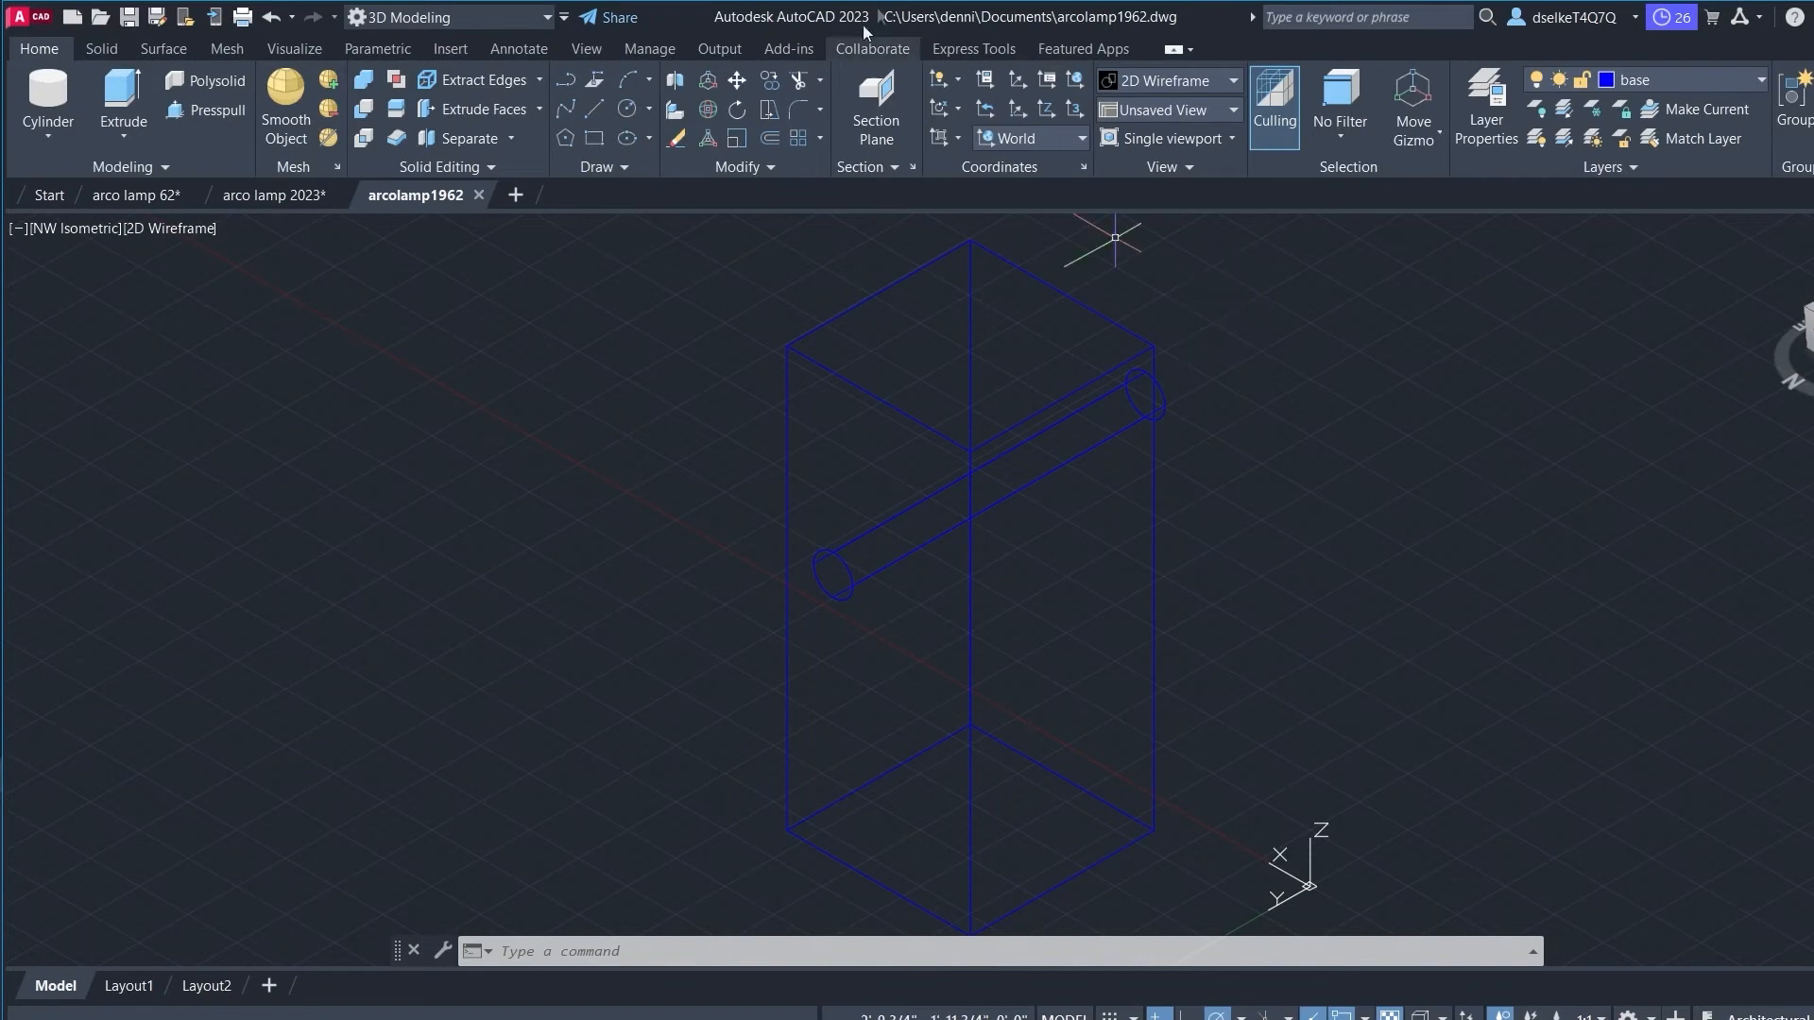
# Step: Search the Materials Browser for granite and add the flooring material Granite - Gray Speckled to the document
pyautogui.click(583, 52)
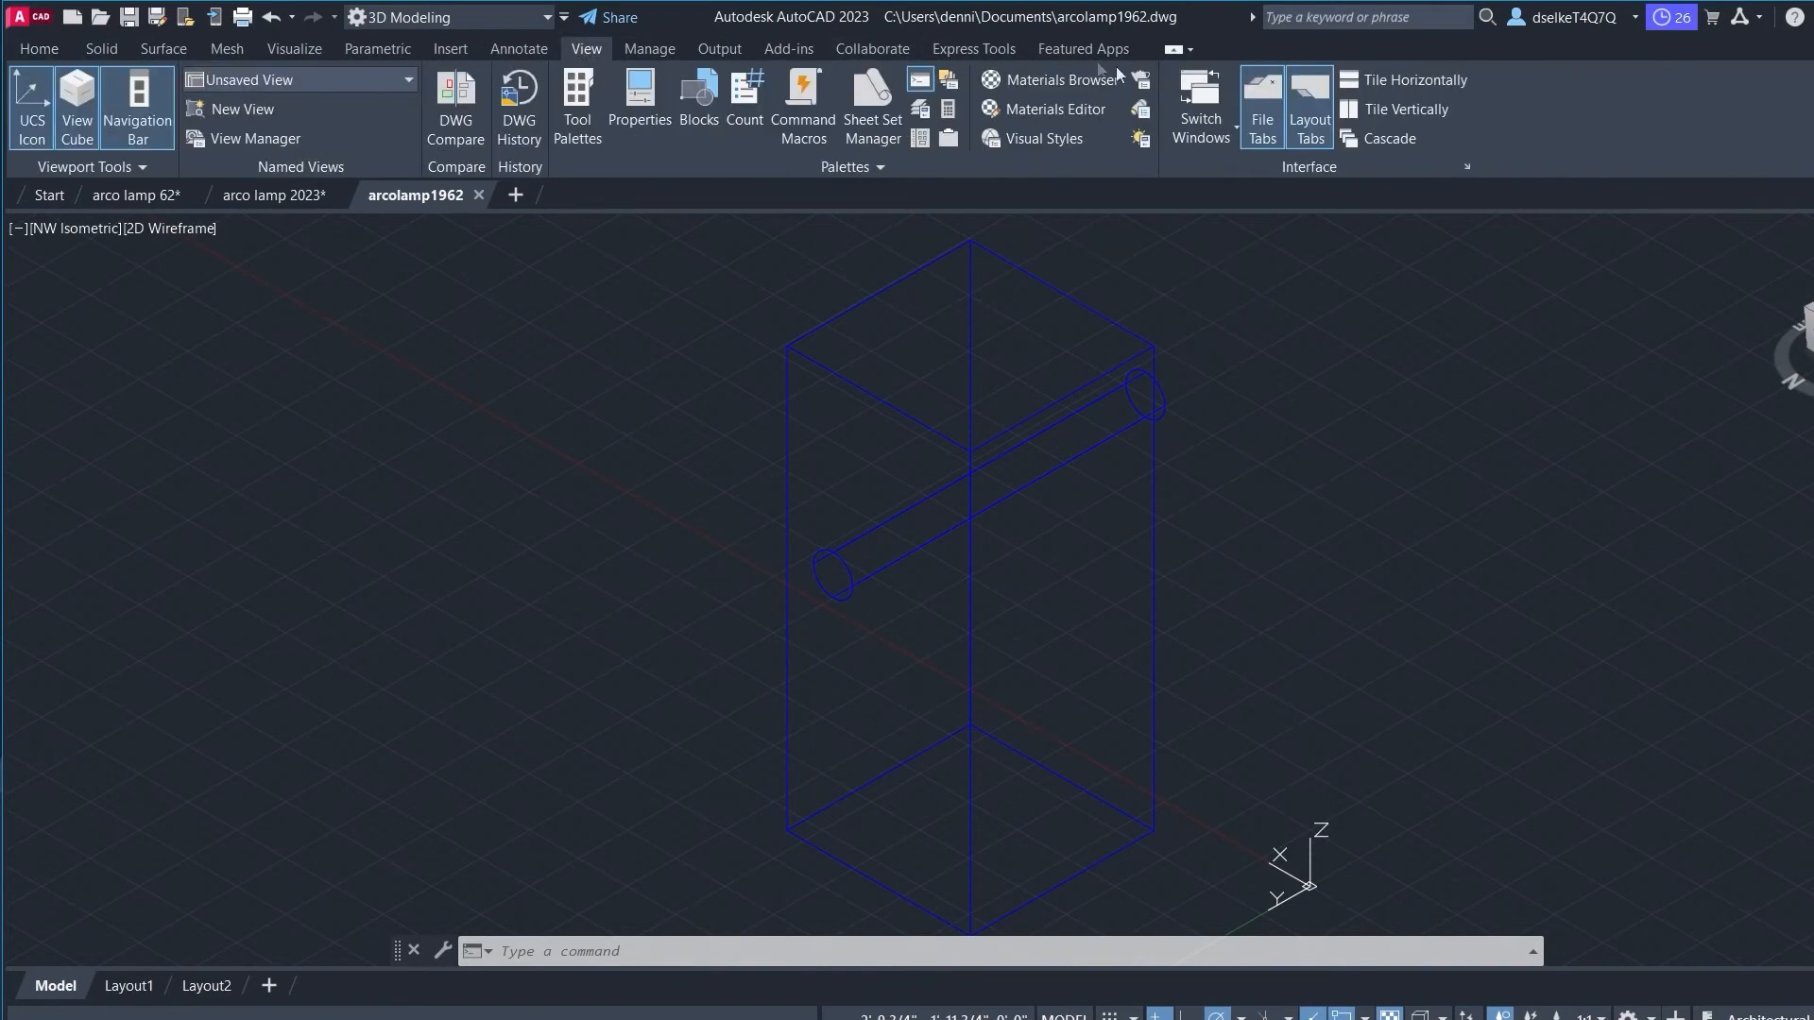
pyautogui.click(1087, 82)
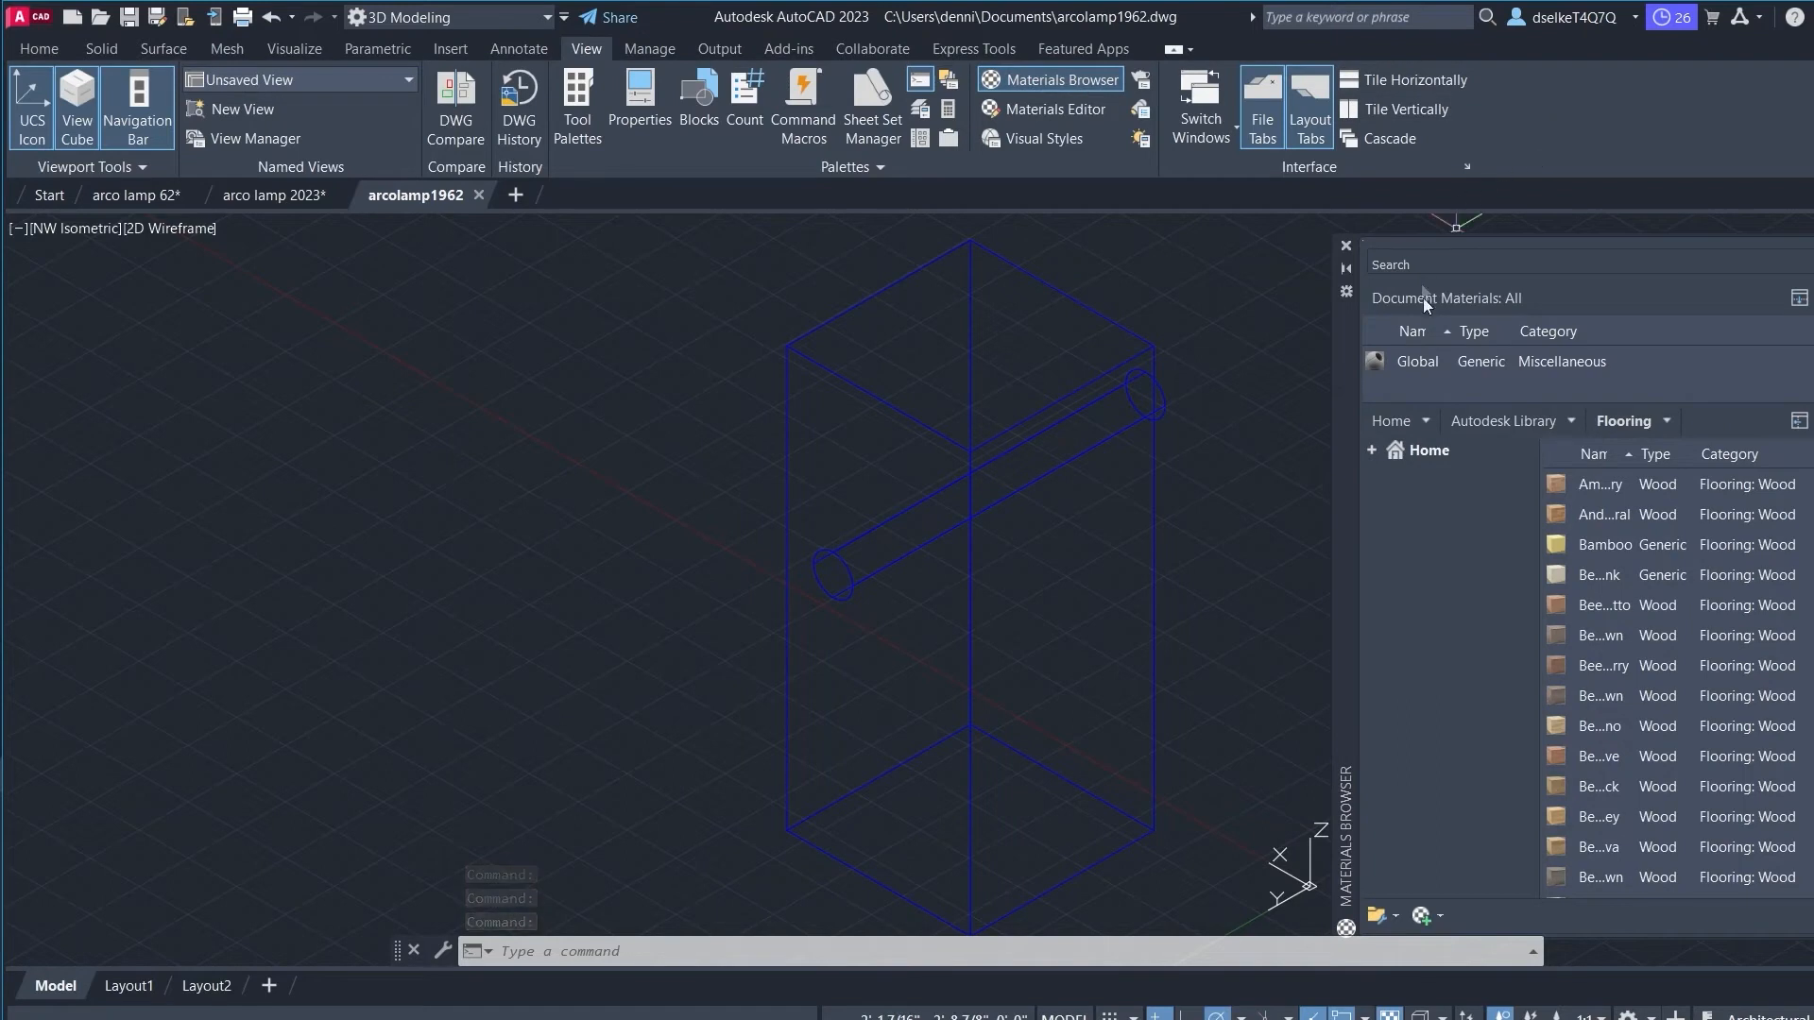
pyautogui.click(1426, 264)
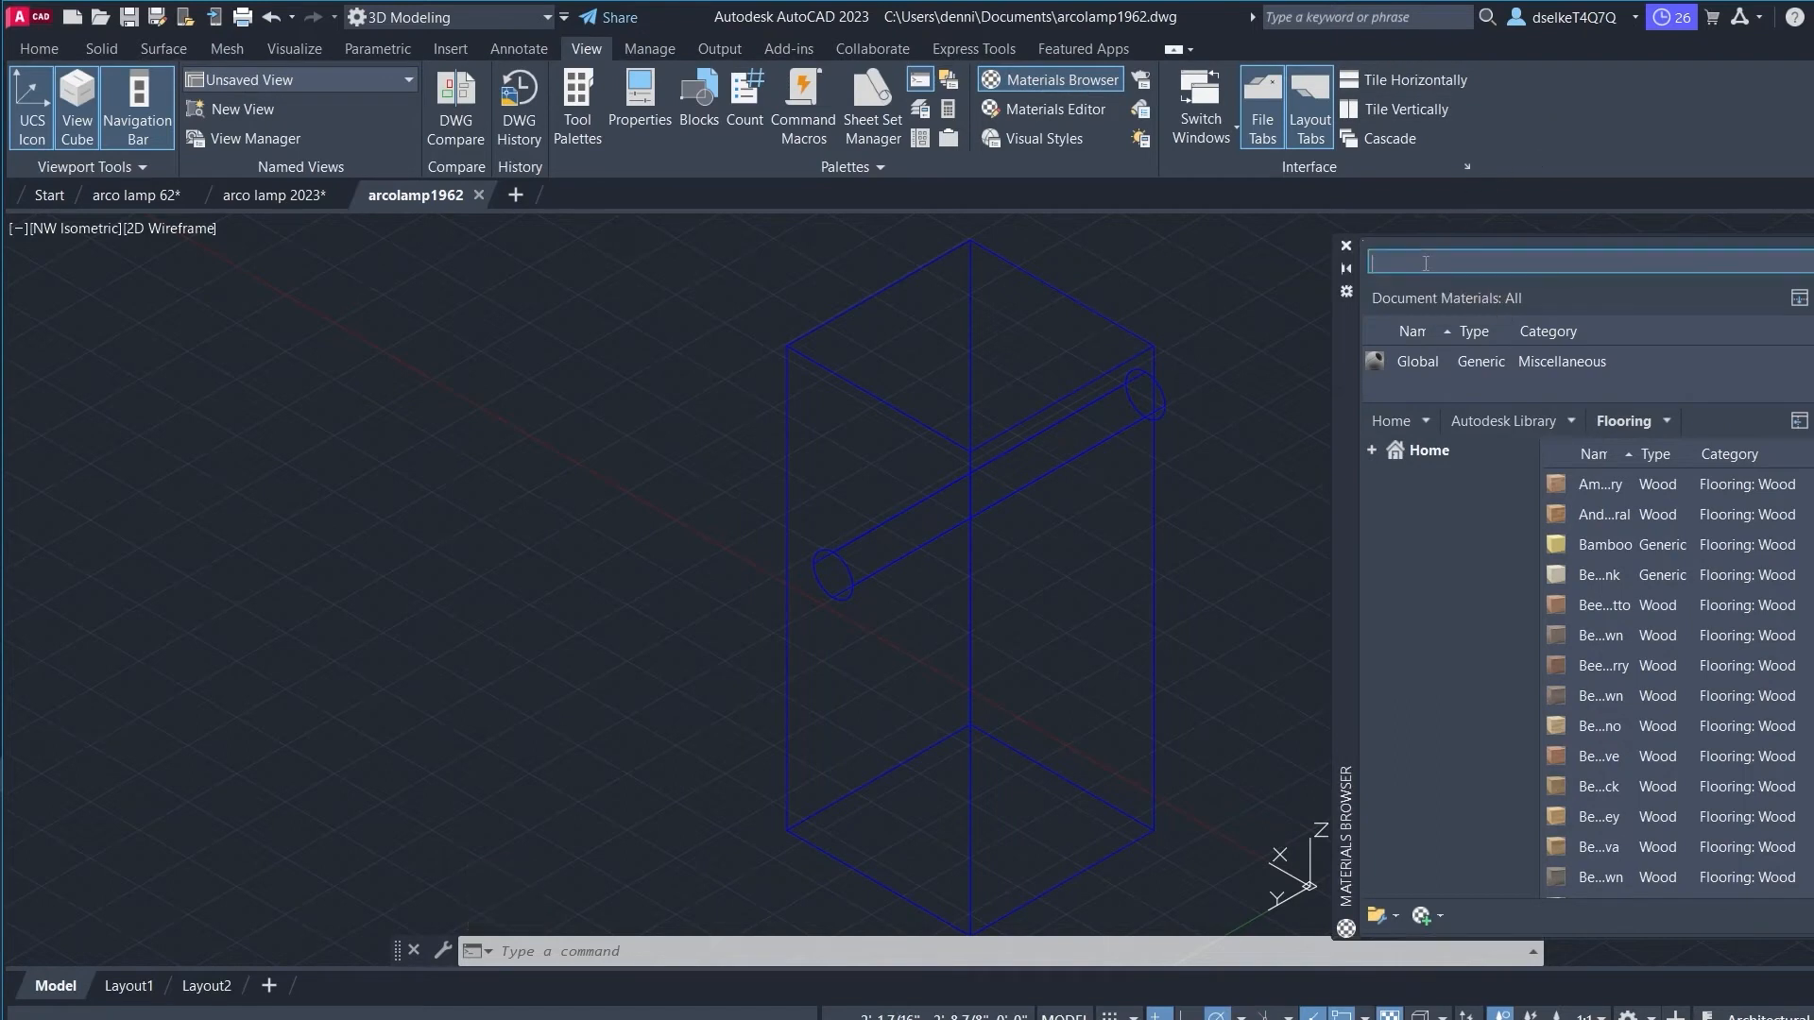
pyautogui.write('grano')
pyautogui.press('BackSpace')
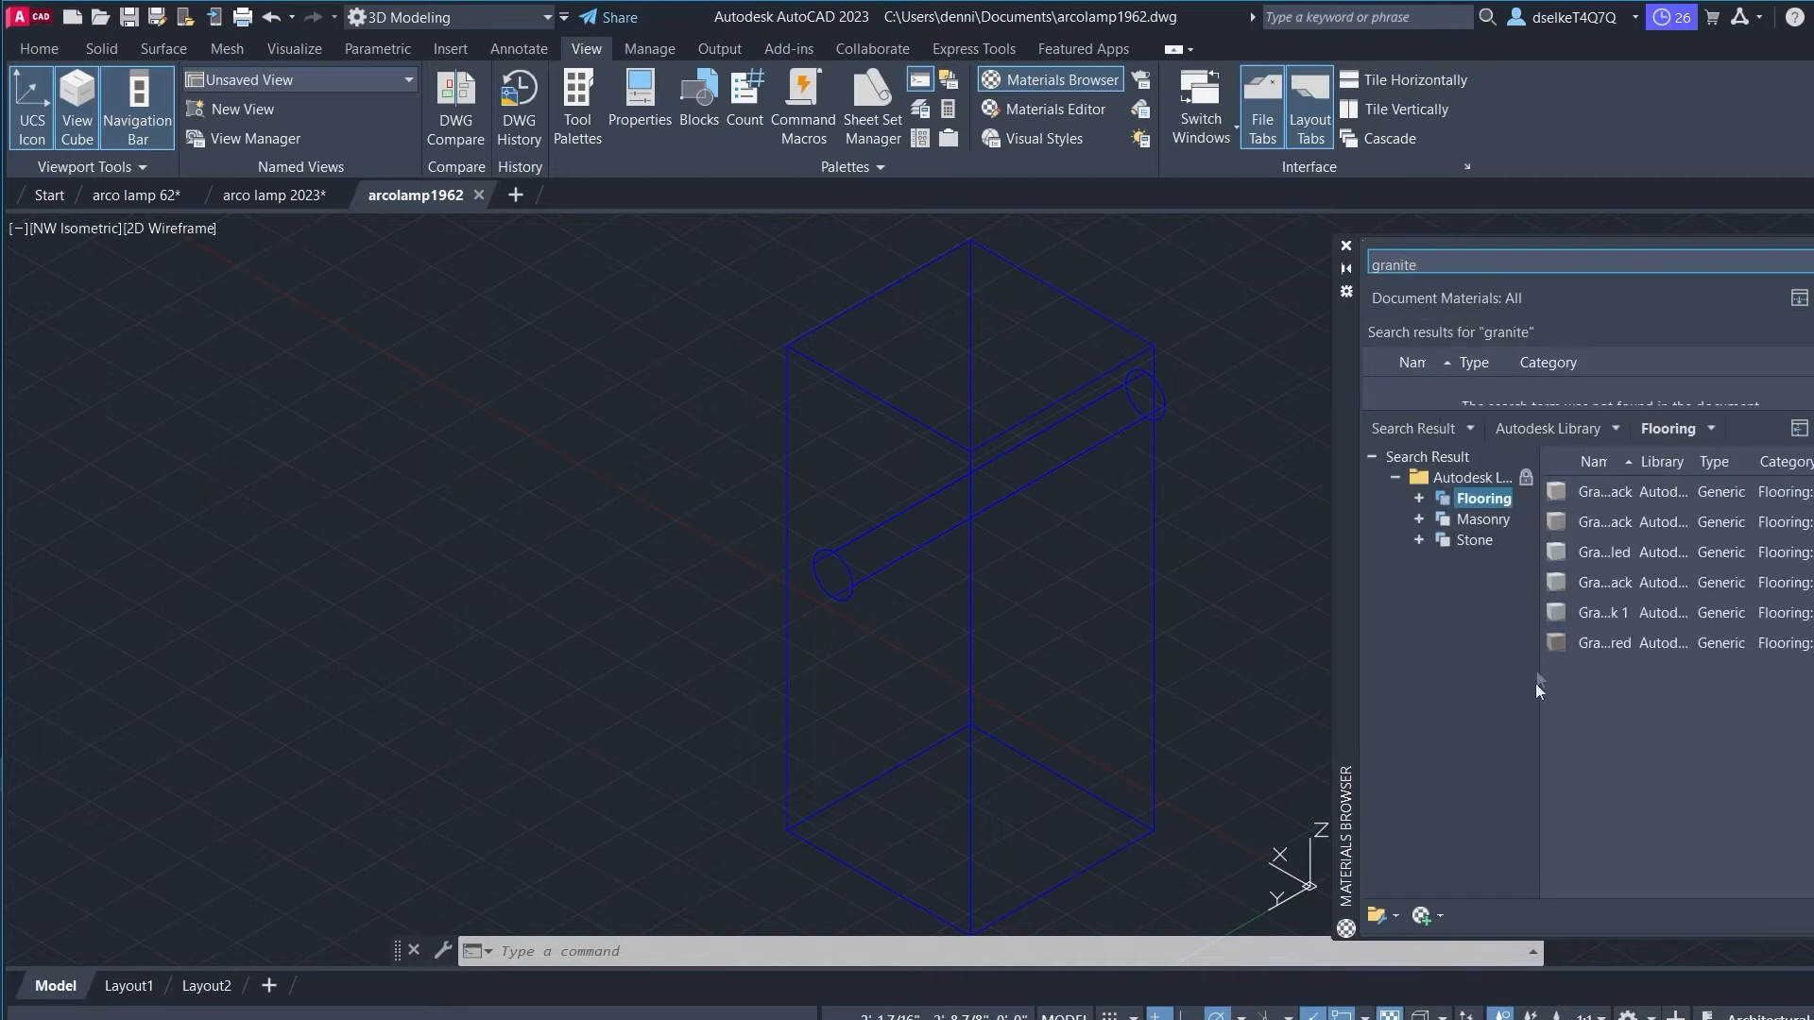
pyautogui.click(1488, 496)
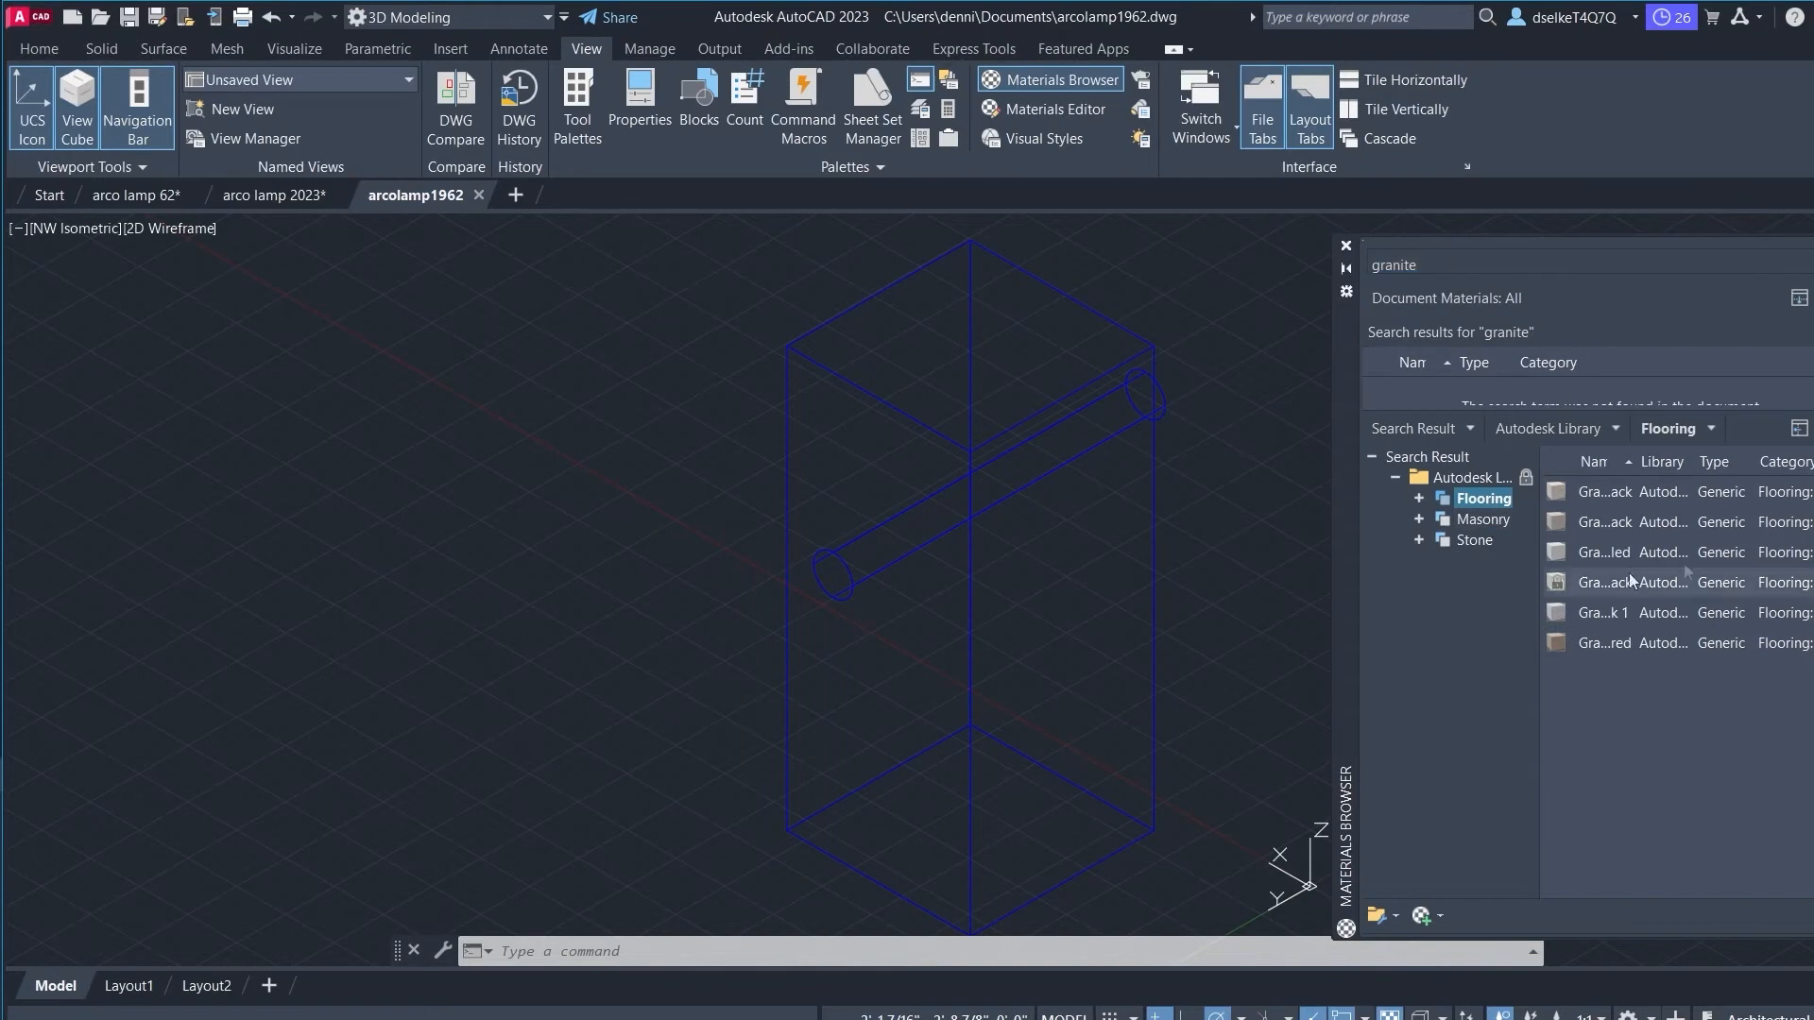
pyautogui.doubleClick(1742, 552)
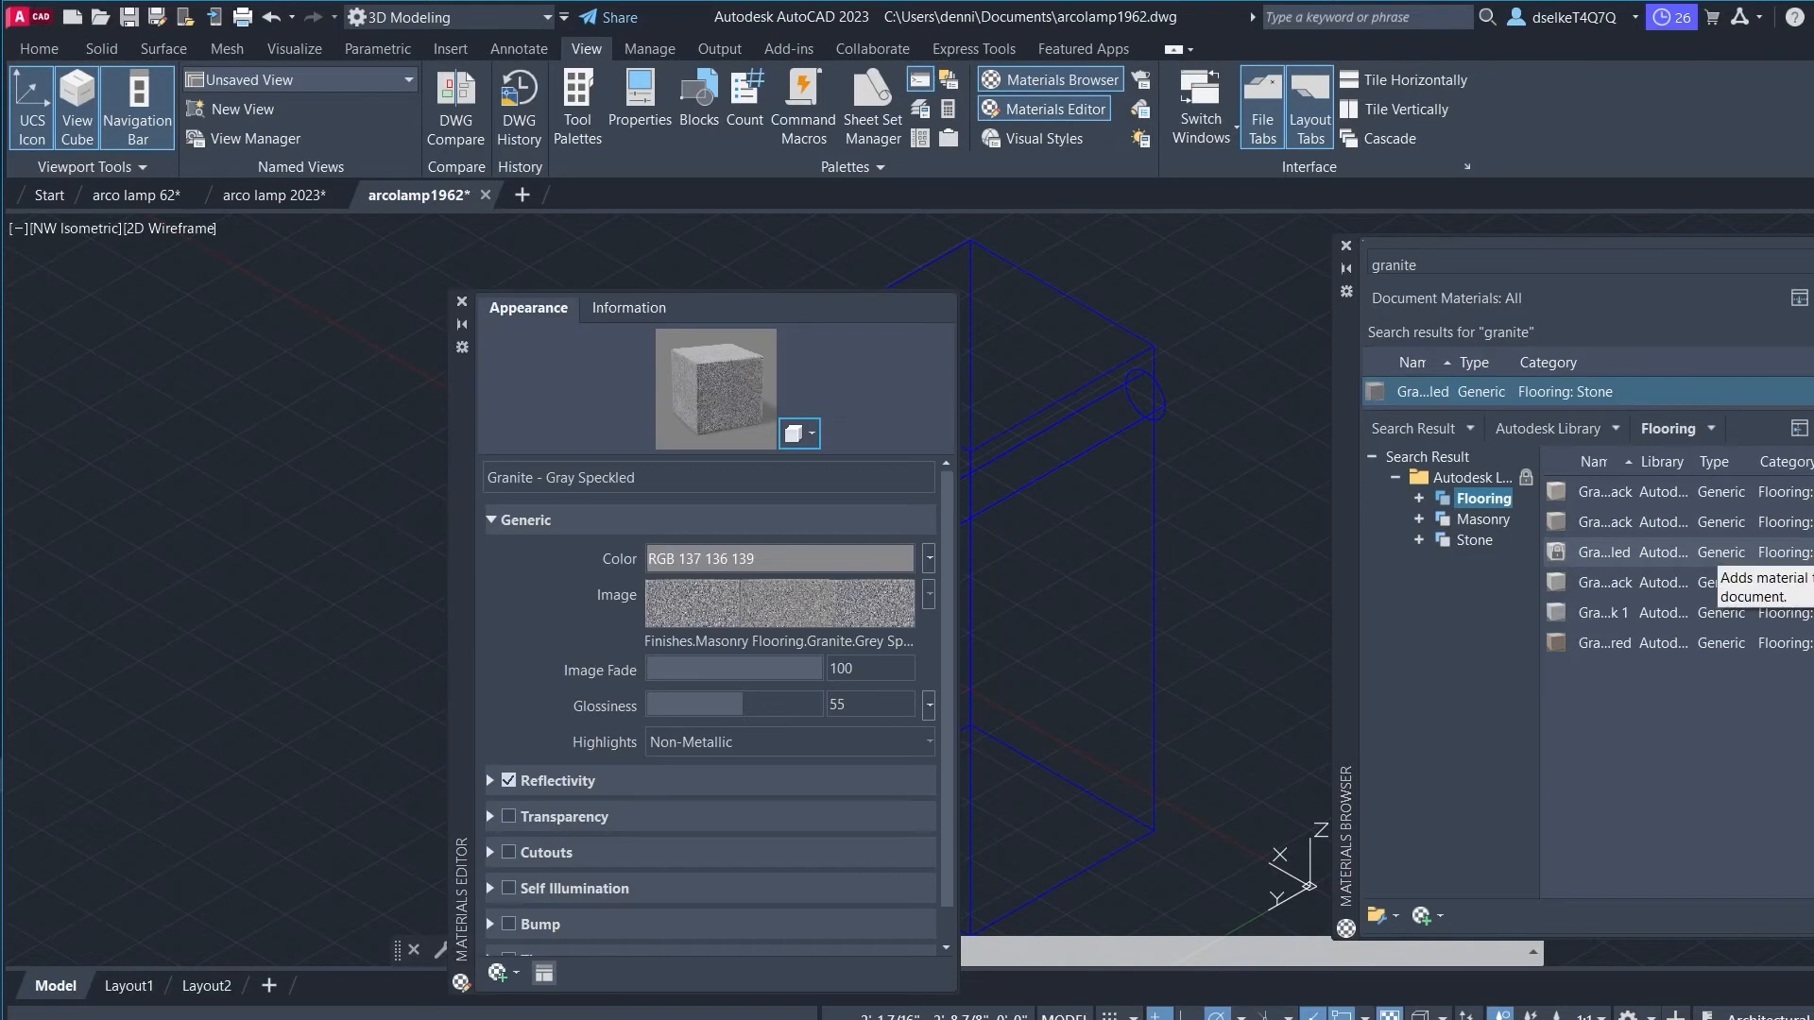
# Step: Search the material library for aluminum and add the metal Aluminum - Polished to the document
pyautogui.click(1431, 267)
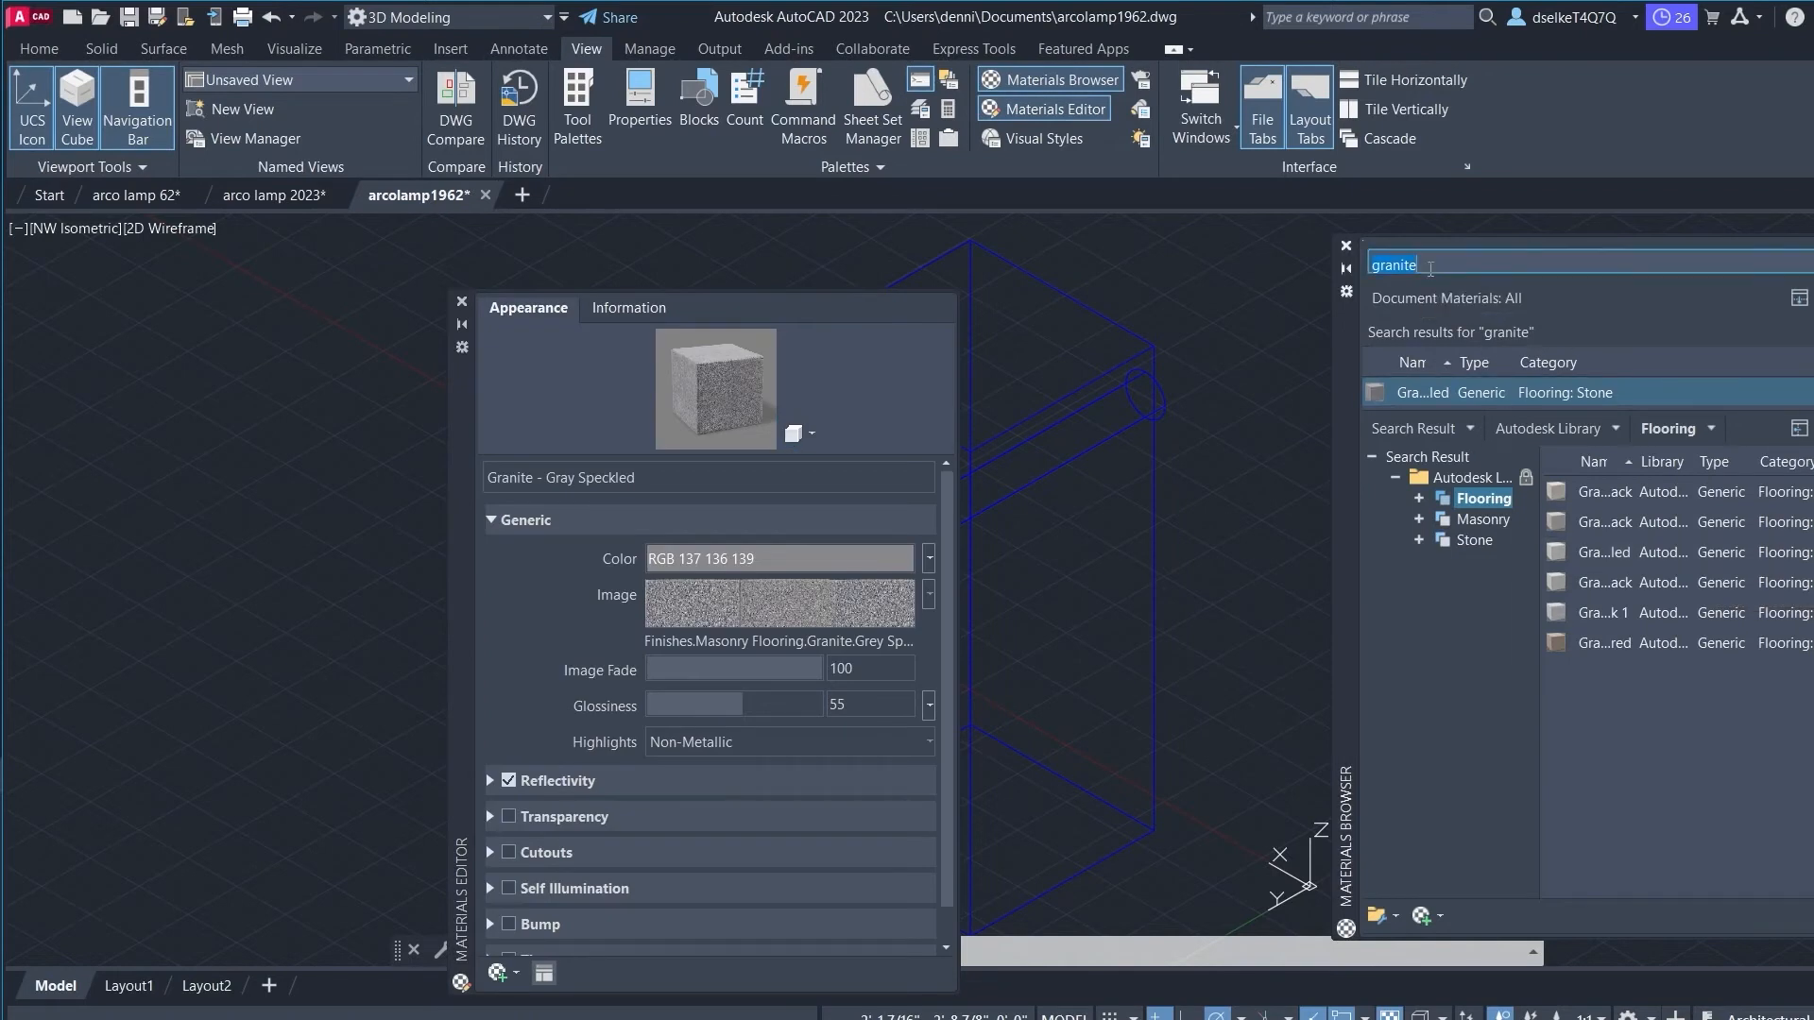
pyautogui.write('aluminum')
pyautogui.press('Return')
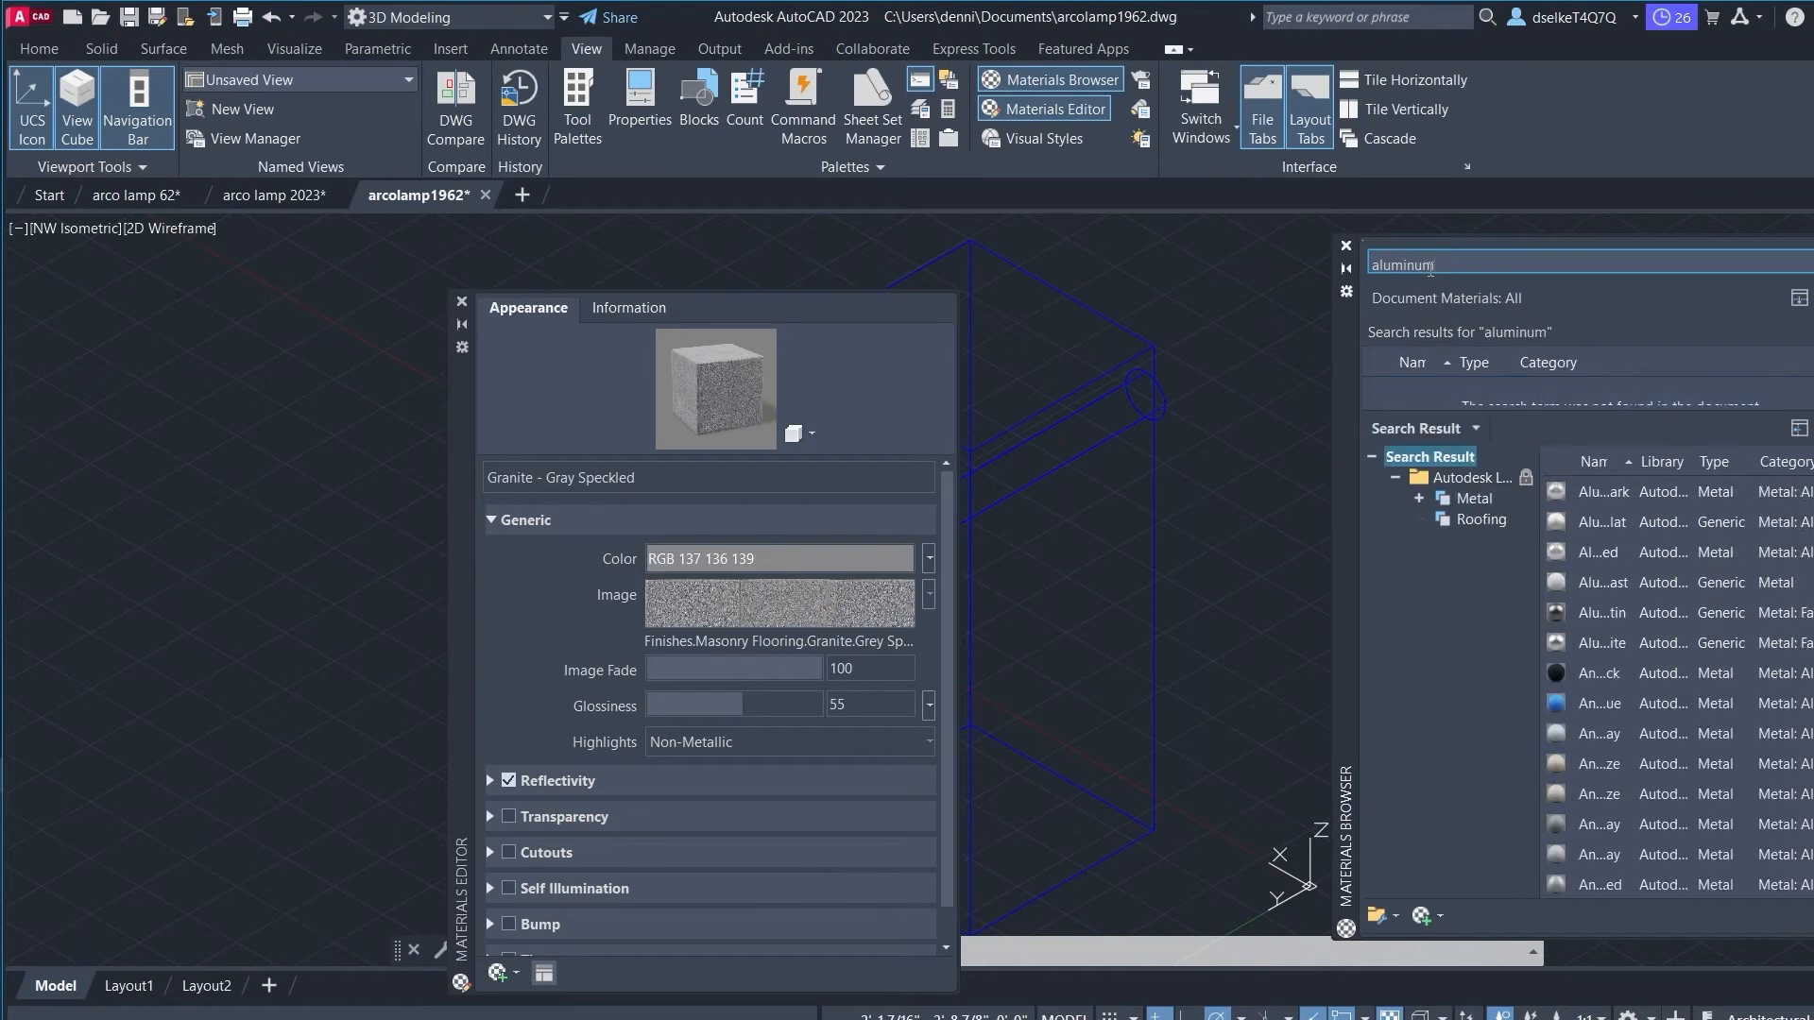
pyautogui.click(1487, 503)
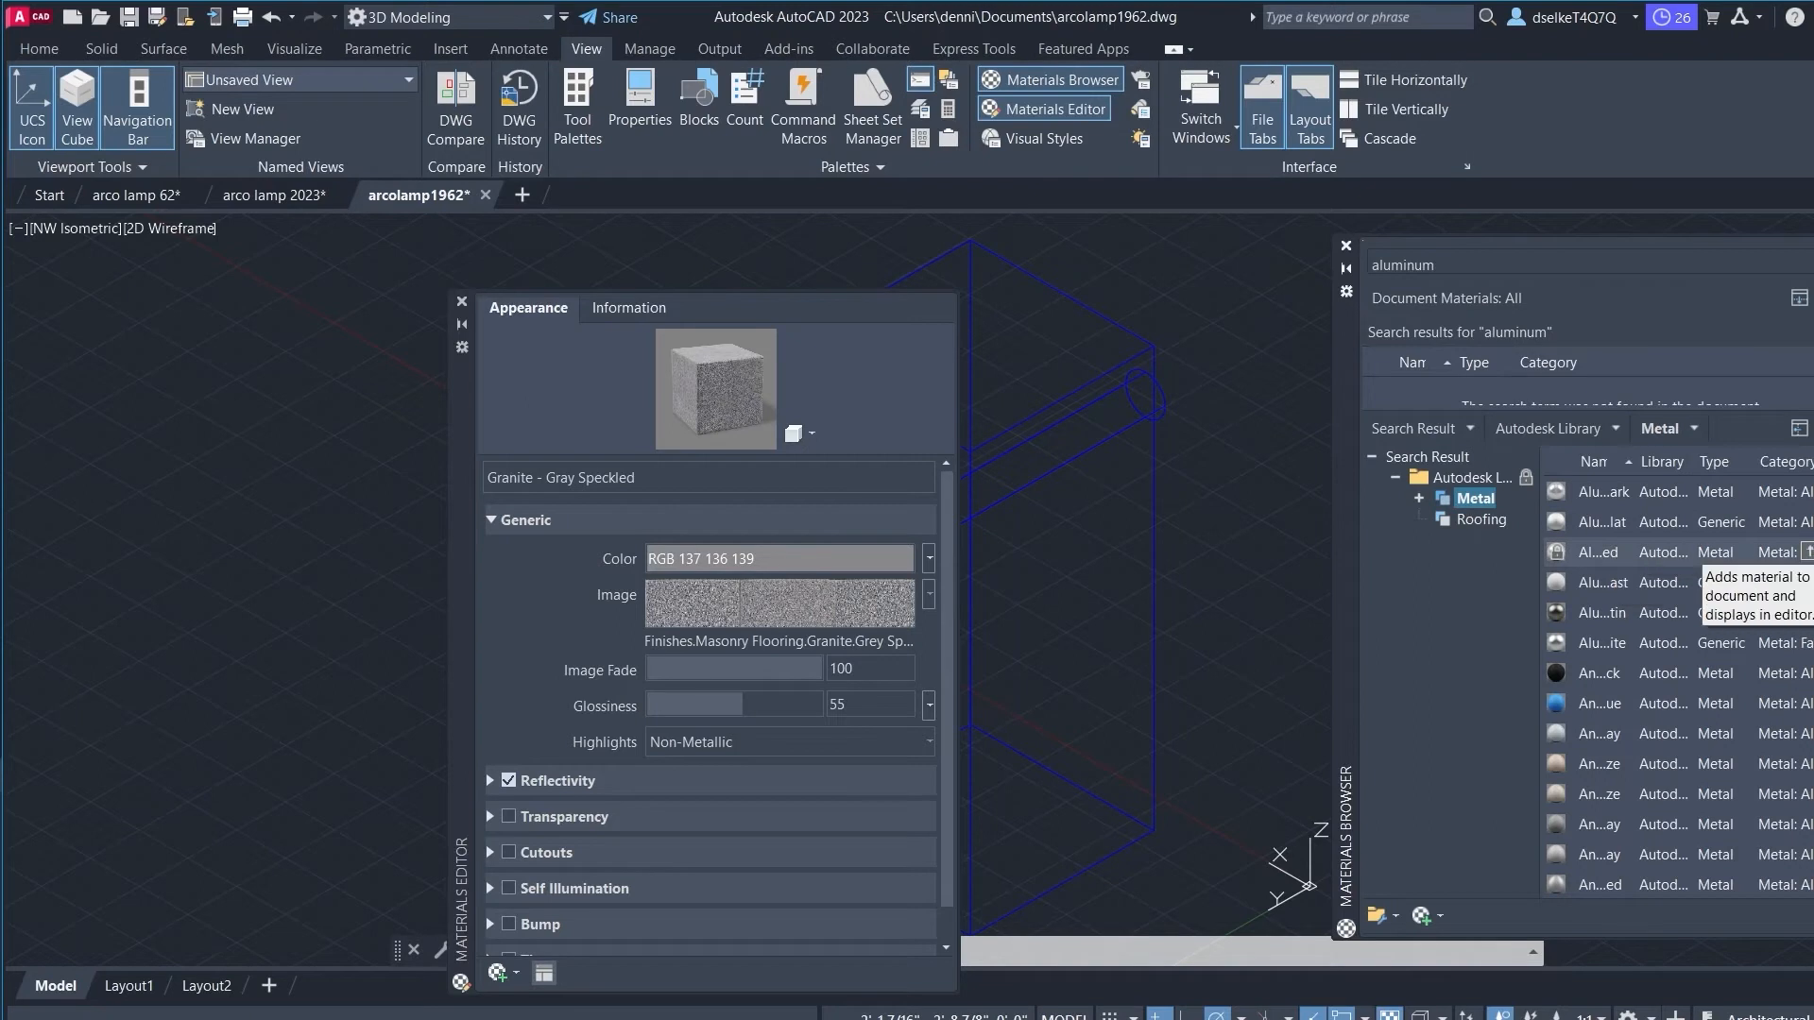
pyautogui.click(1807, 551)
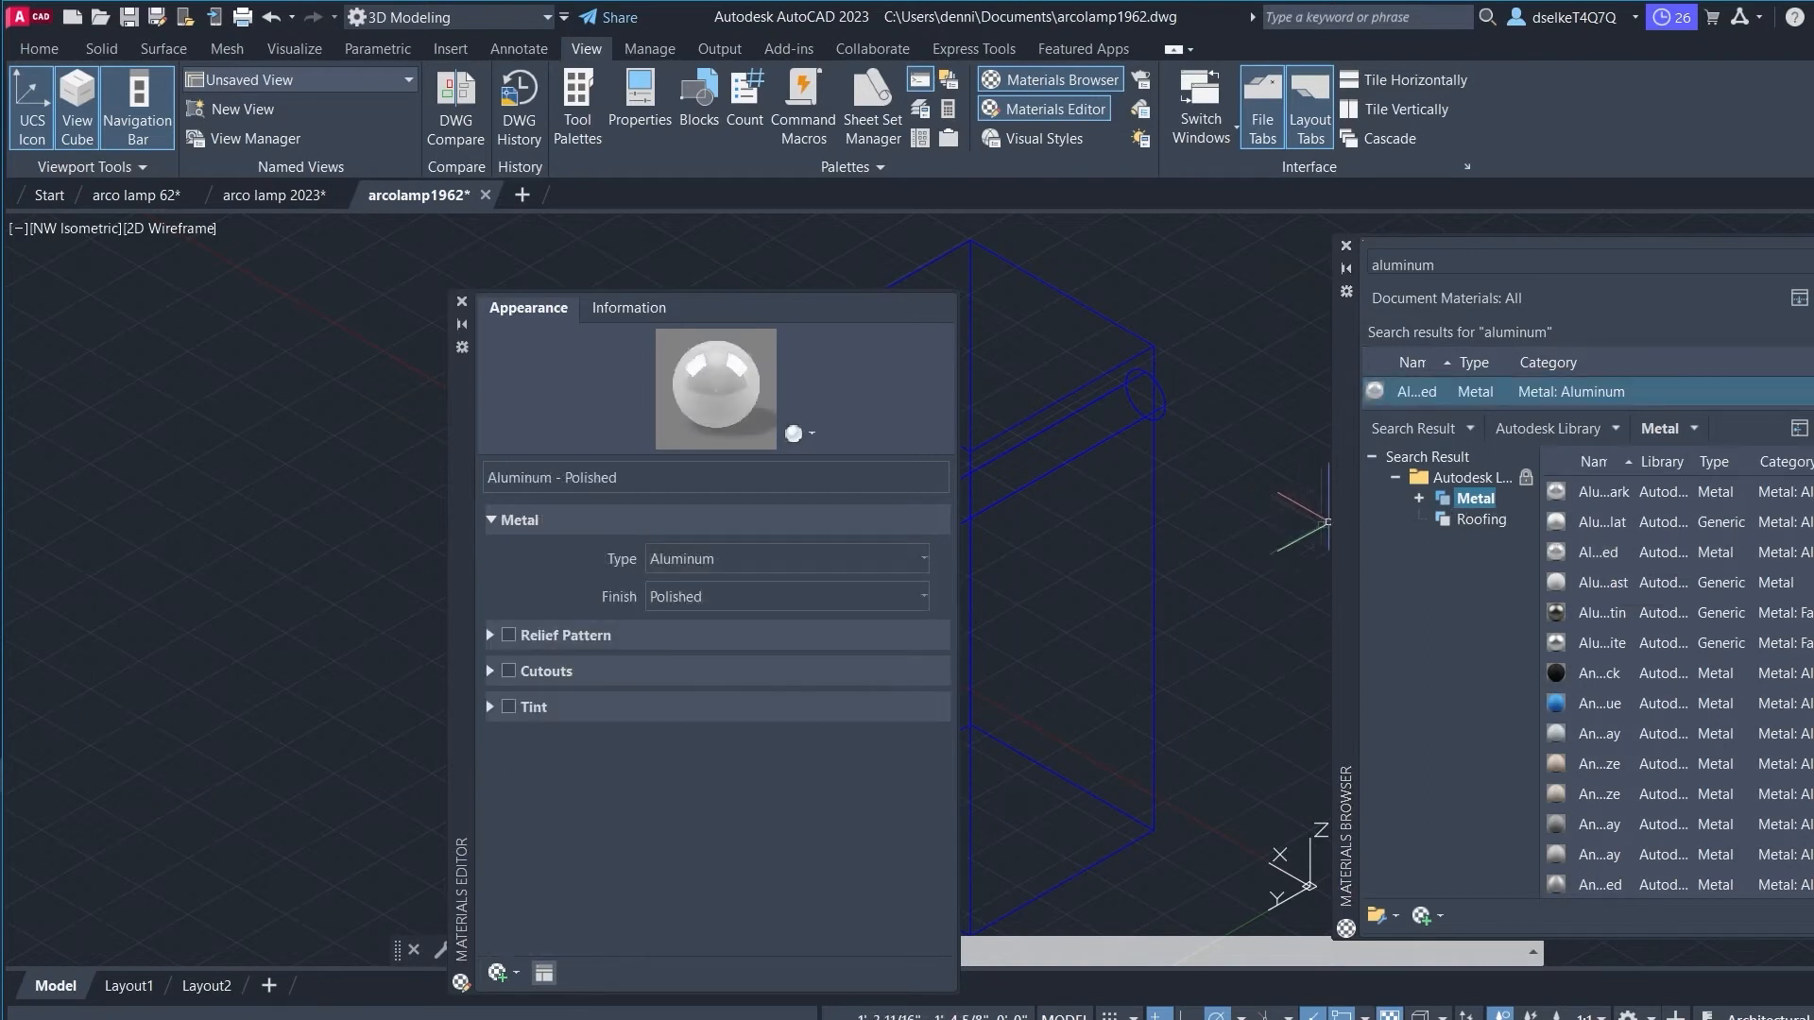
# Step: Search the material library for stainless and add the metal Stainless - Polished to the document
pyautogui.click(1449, 266)
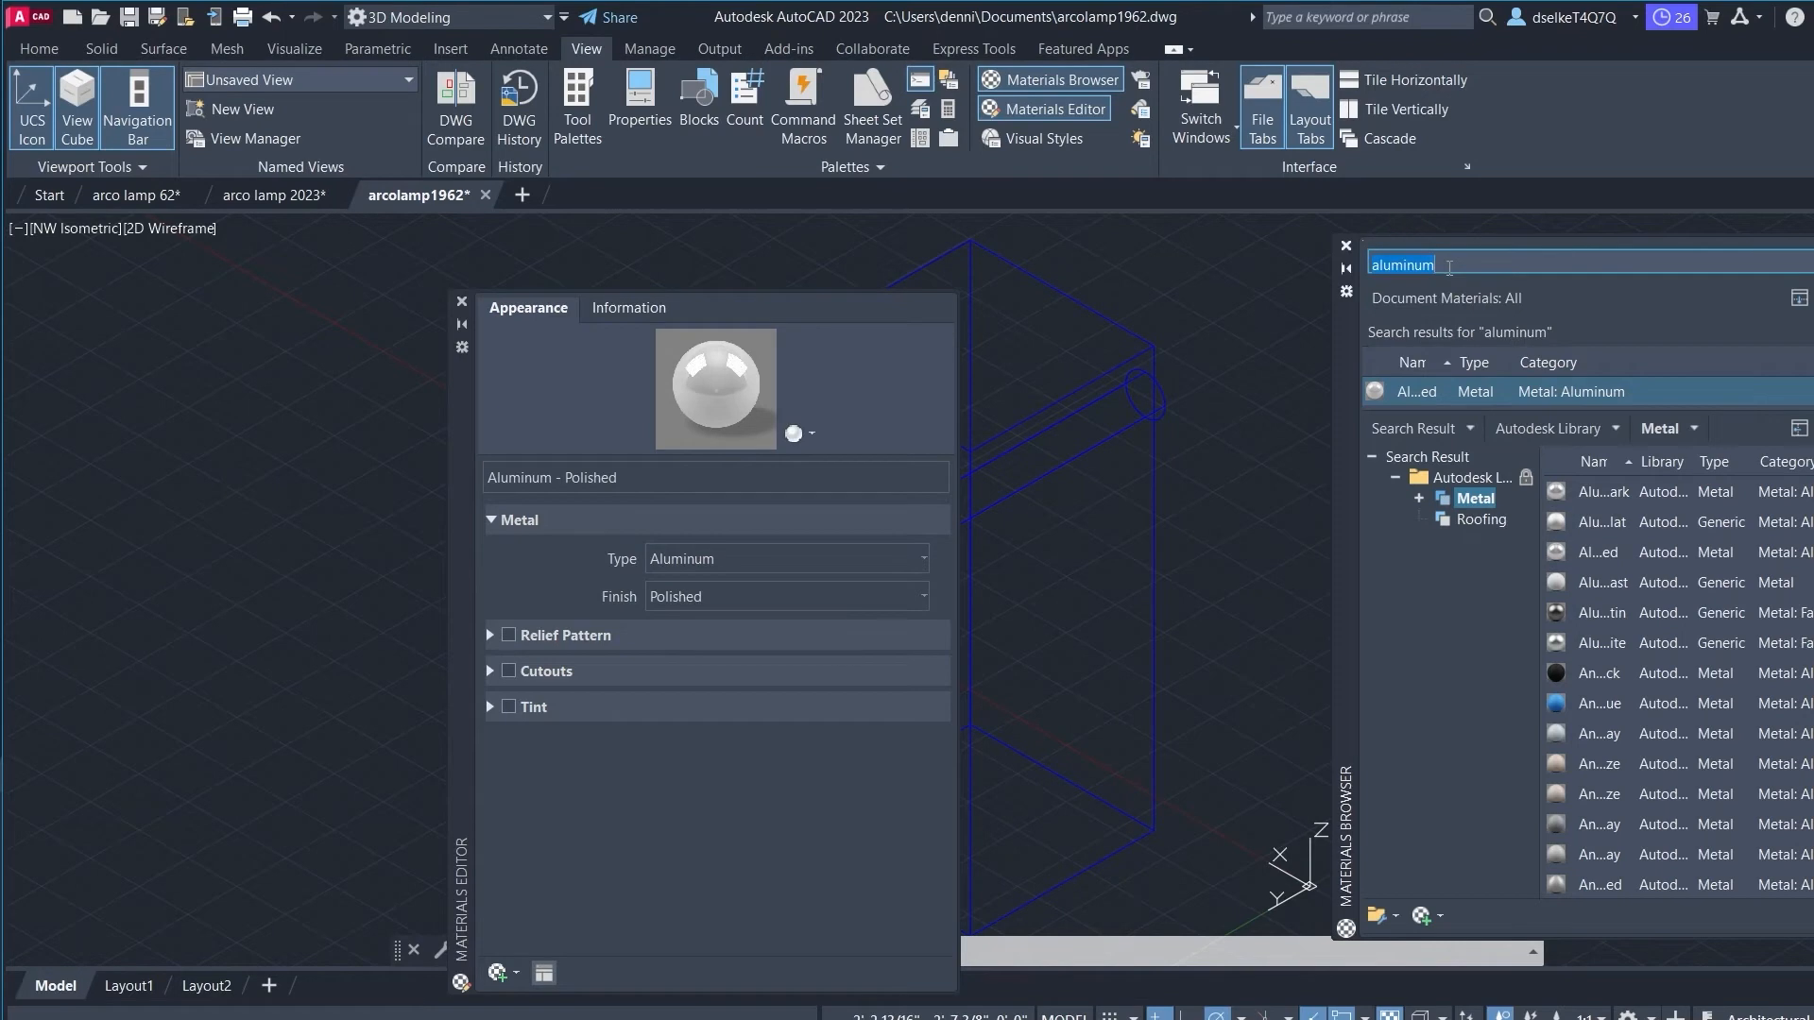
pyautogui.write('stai')
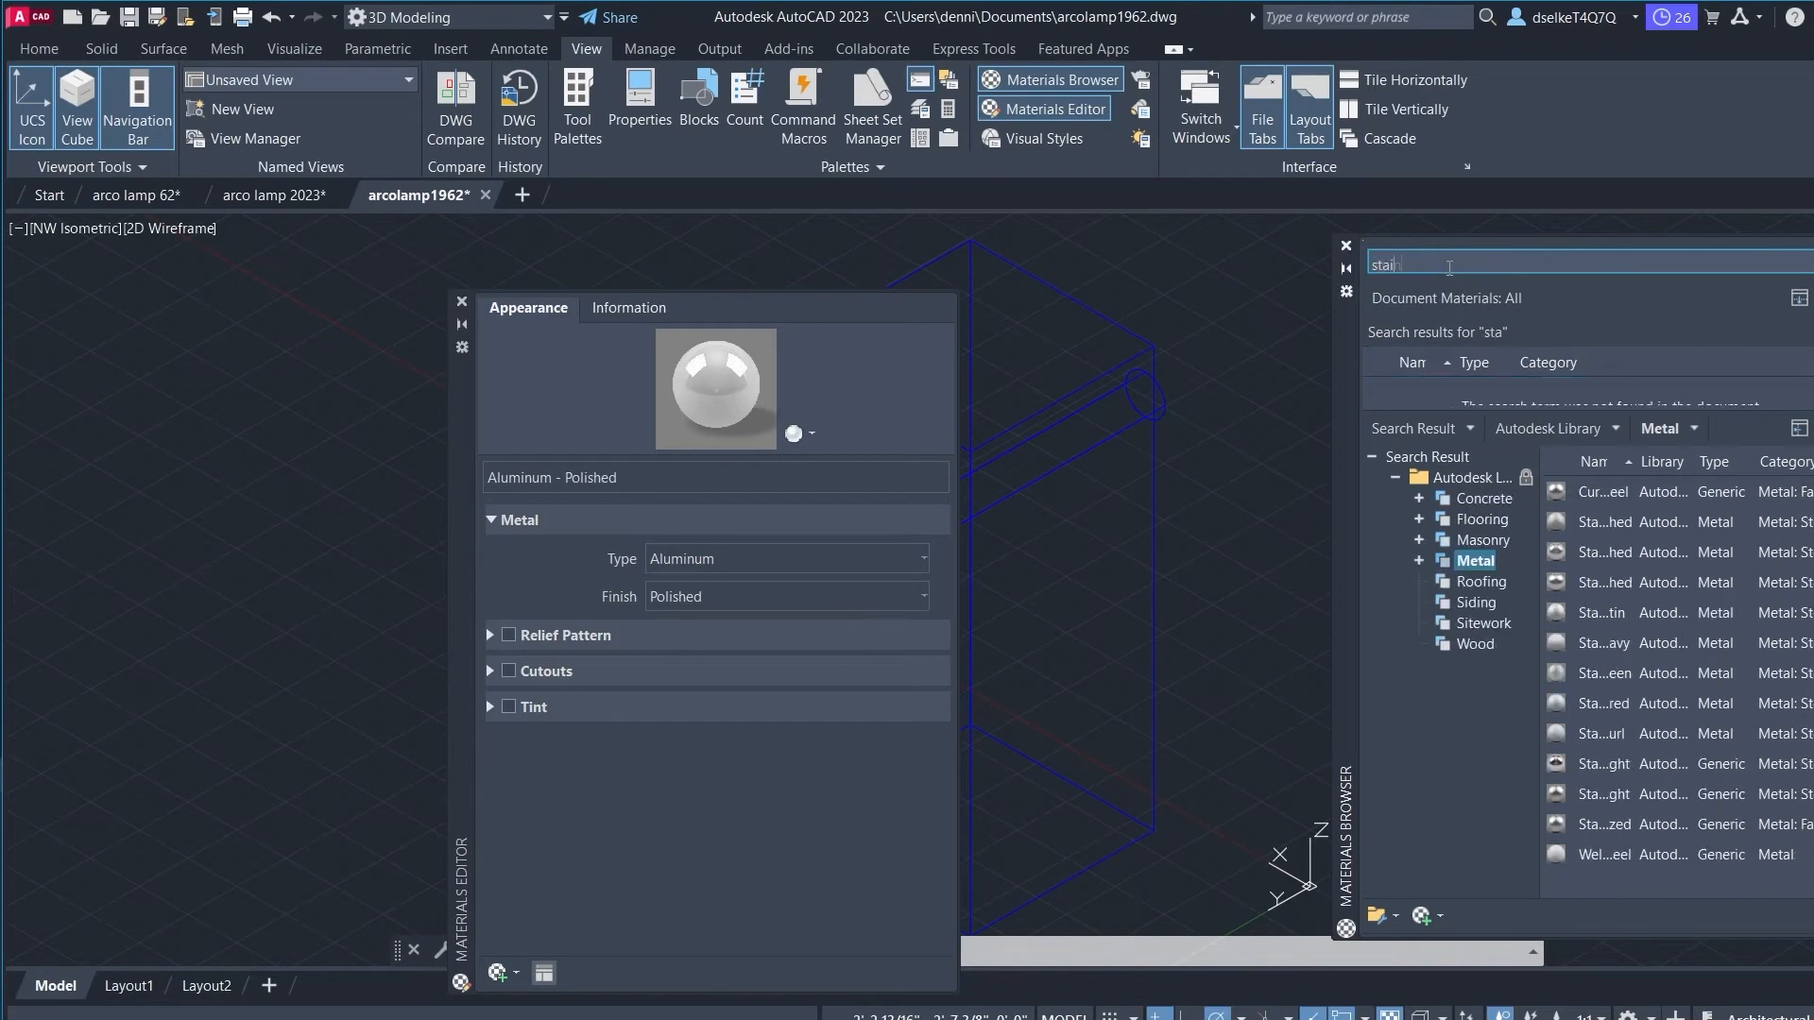
pyautogui.write('nless')
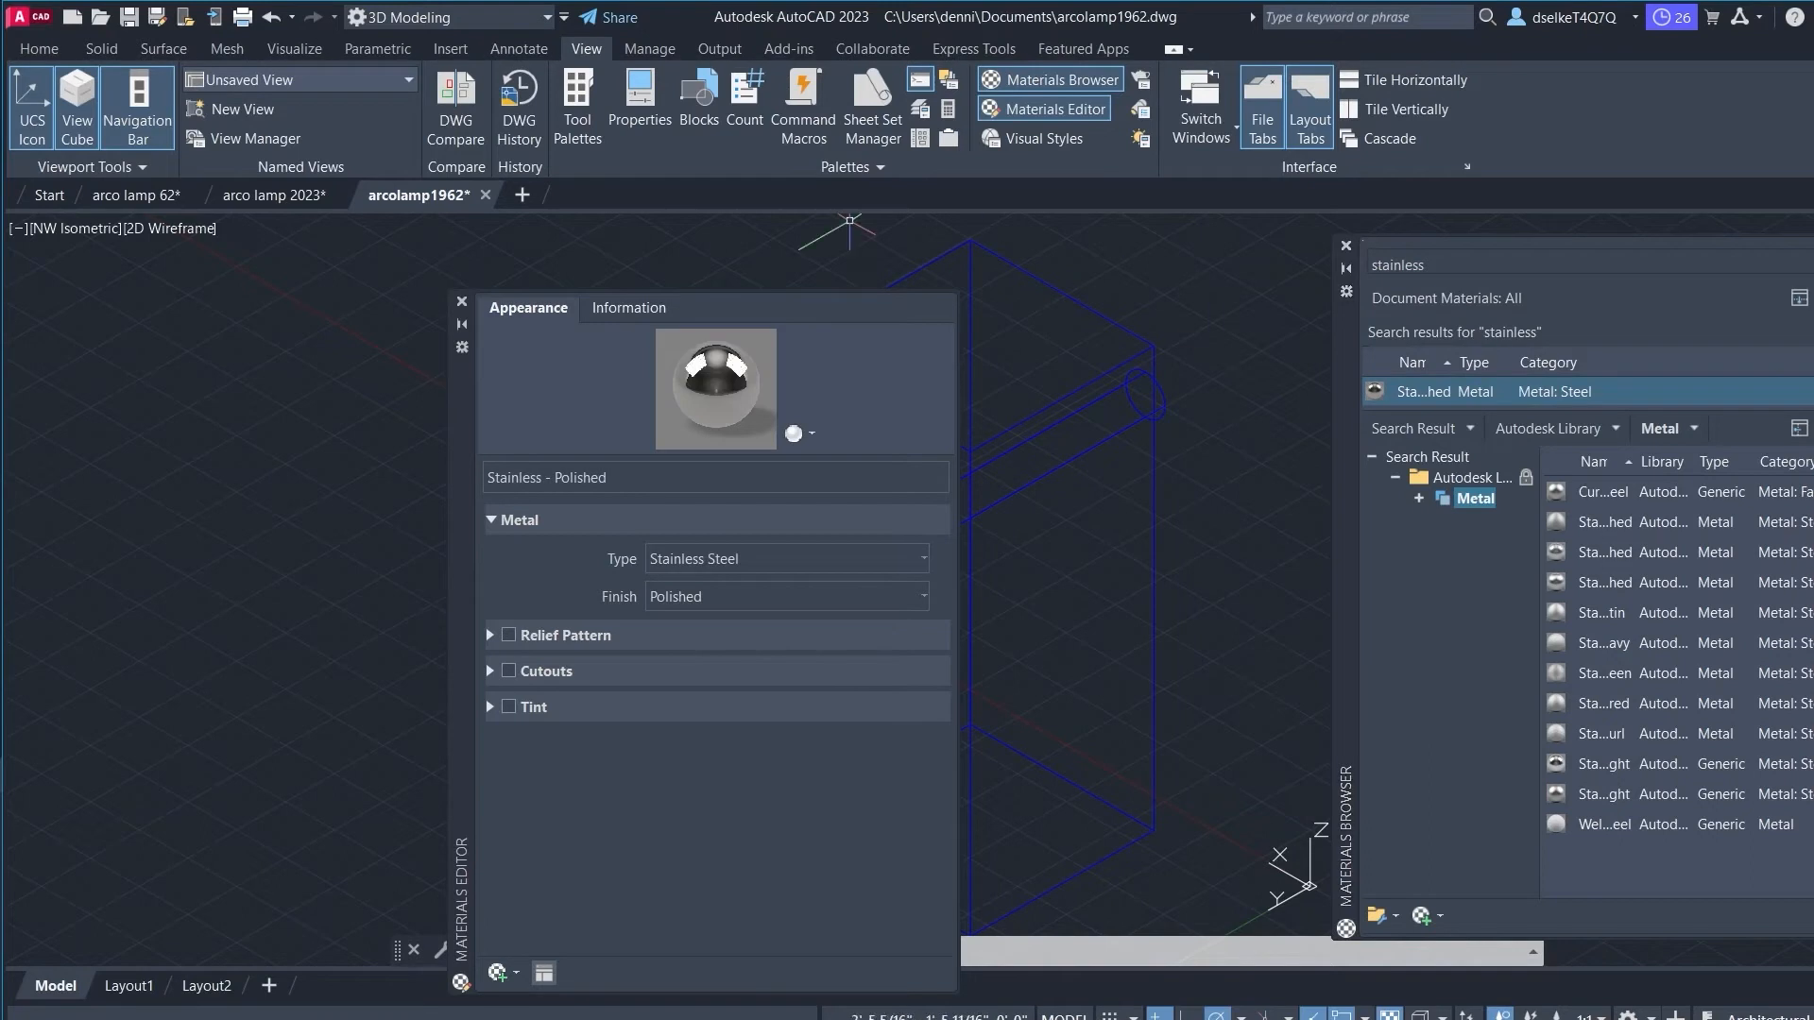
# Step: Search the library for marble, add the stone material Fine - Alabaster to the document, and close the material browser and editor
pyautogui.doubleClick(1433, 261)
pyautogui.write('marble')
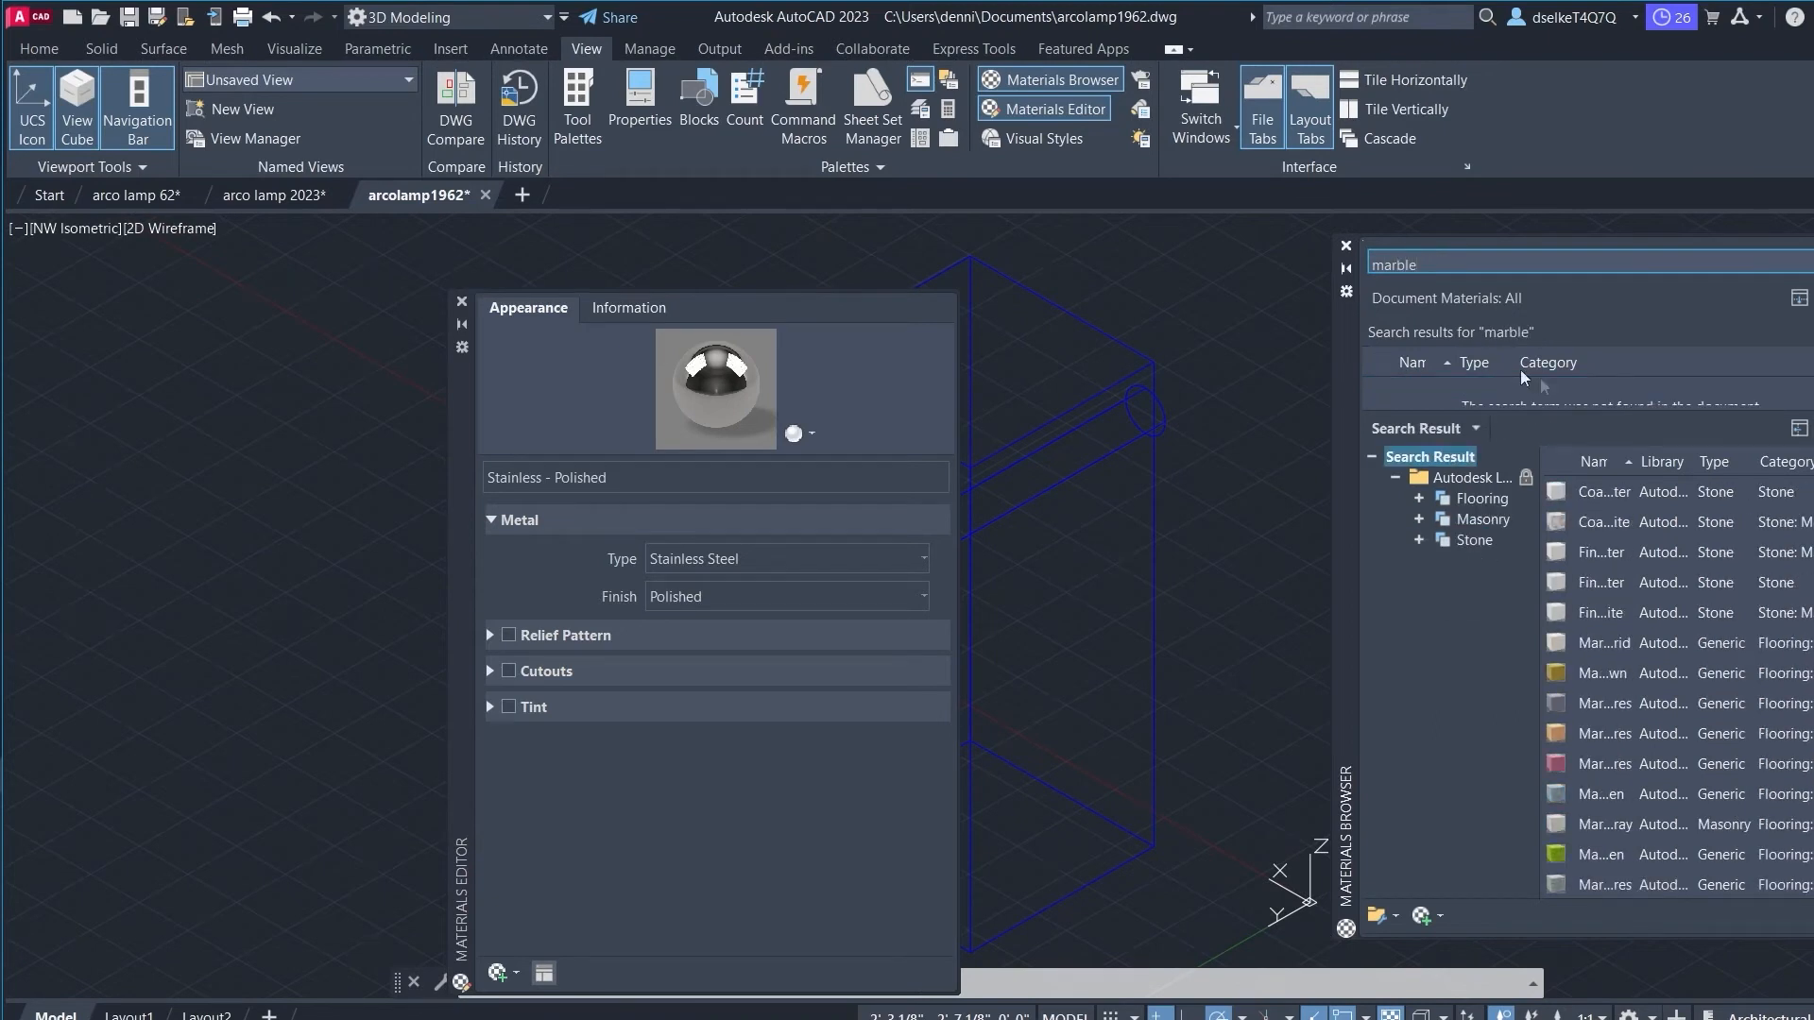
pyautogui.click(1477, 541)
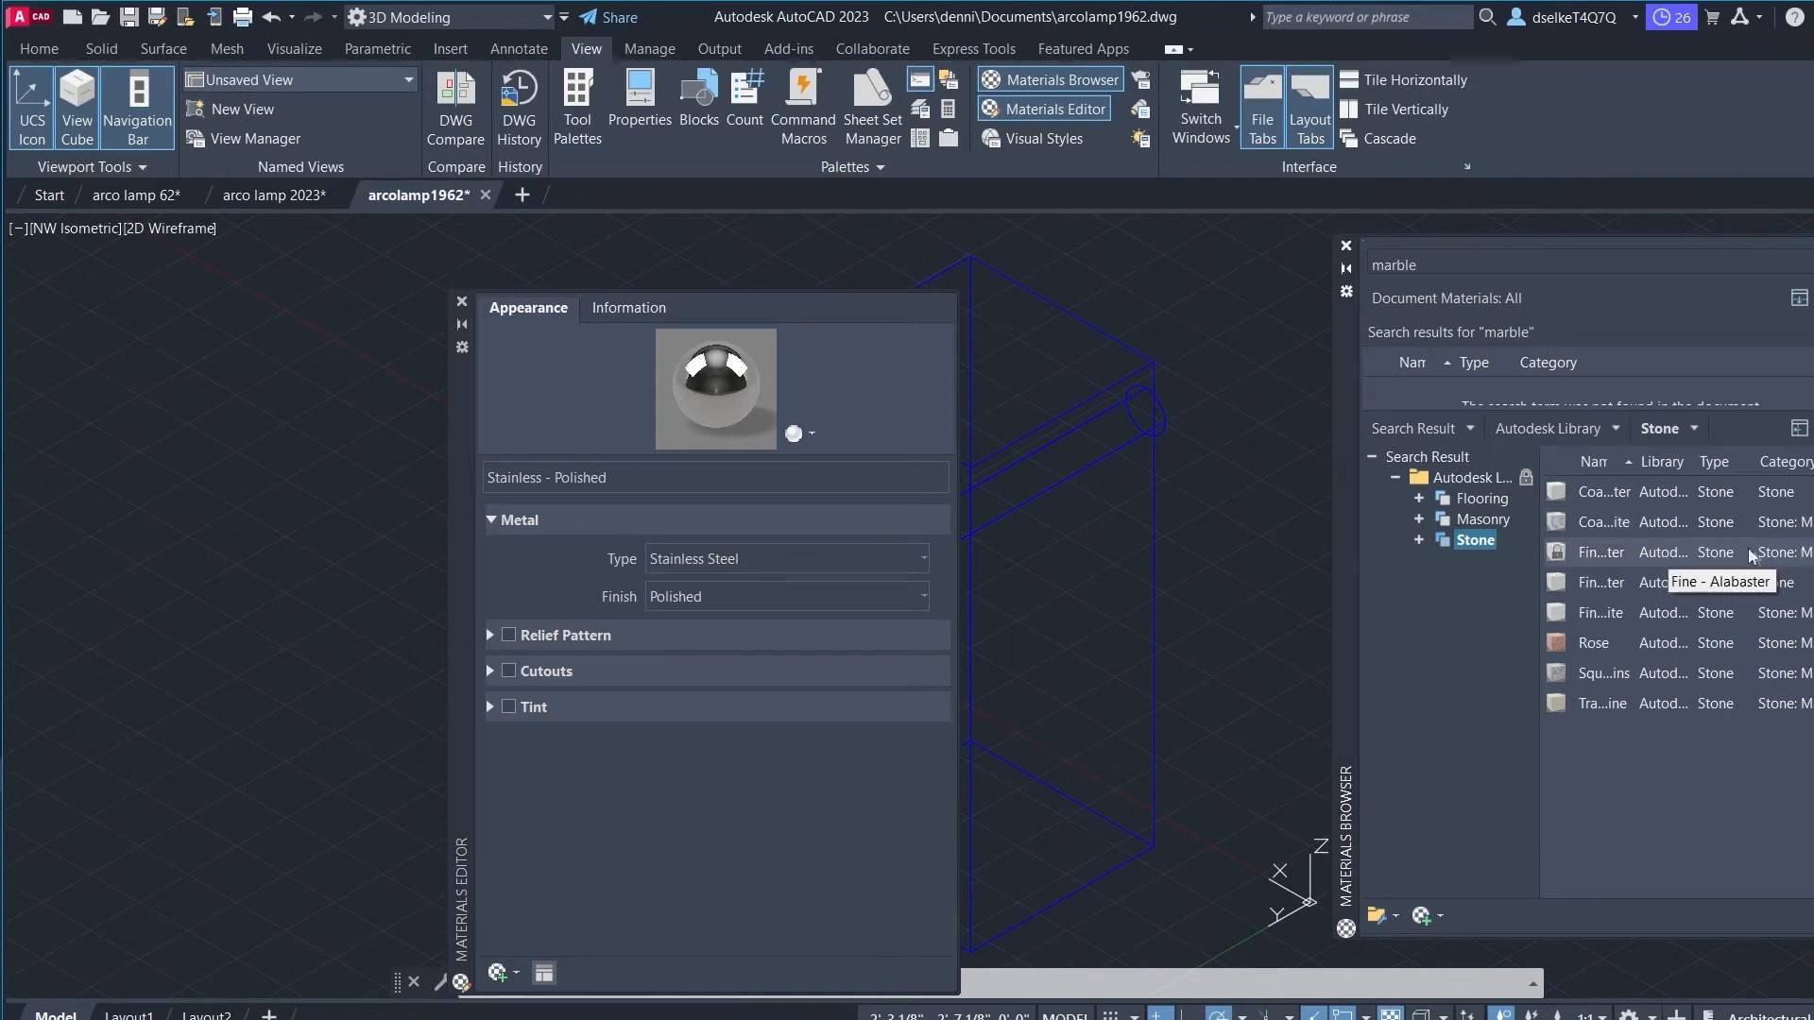
pyautogui.click(1805, 553)
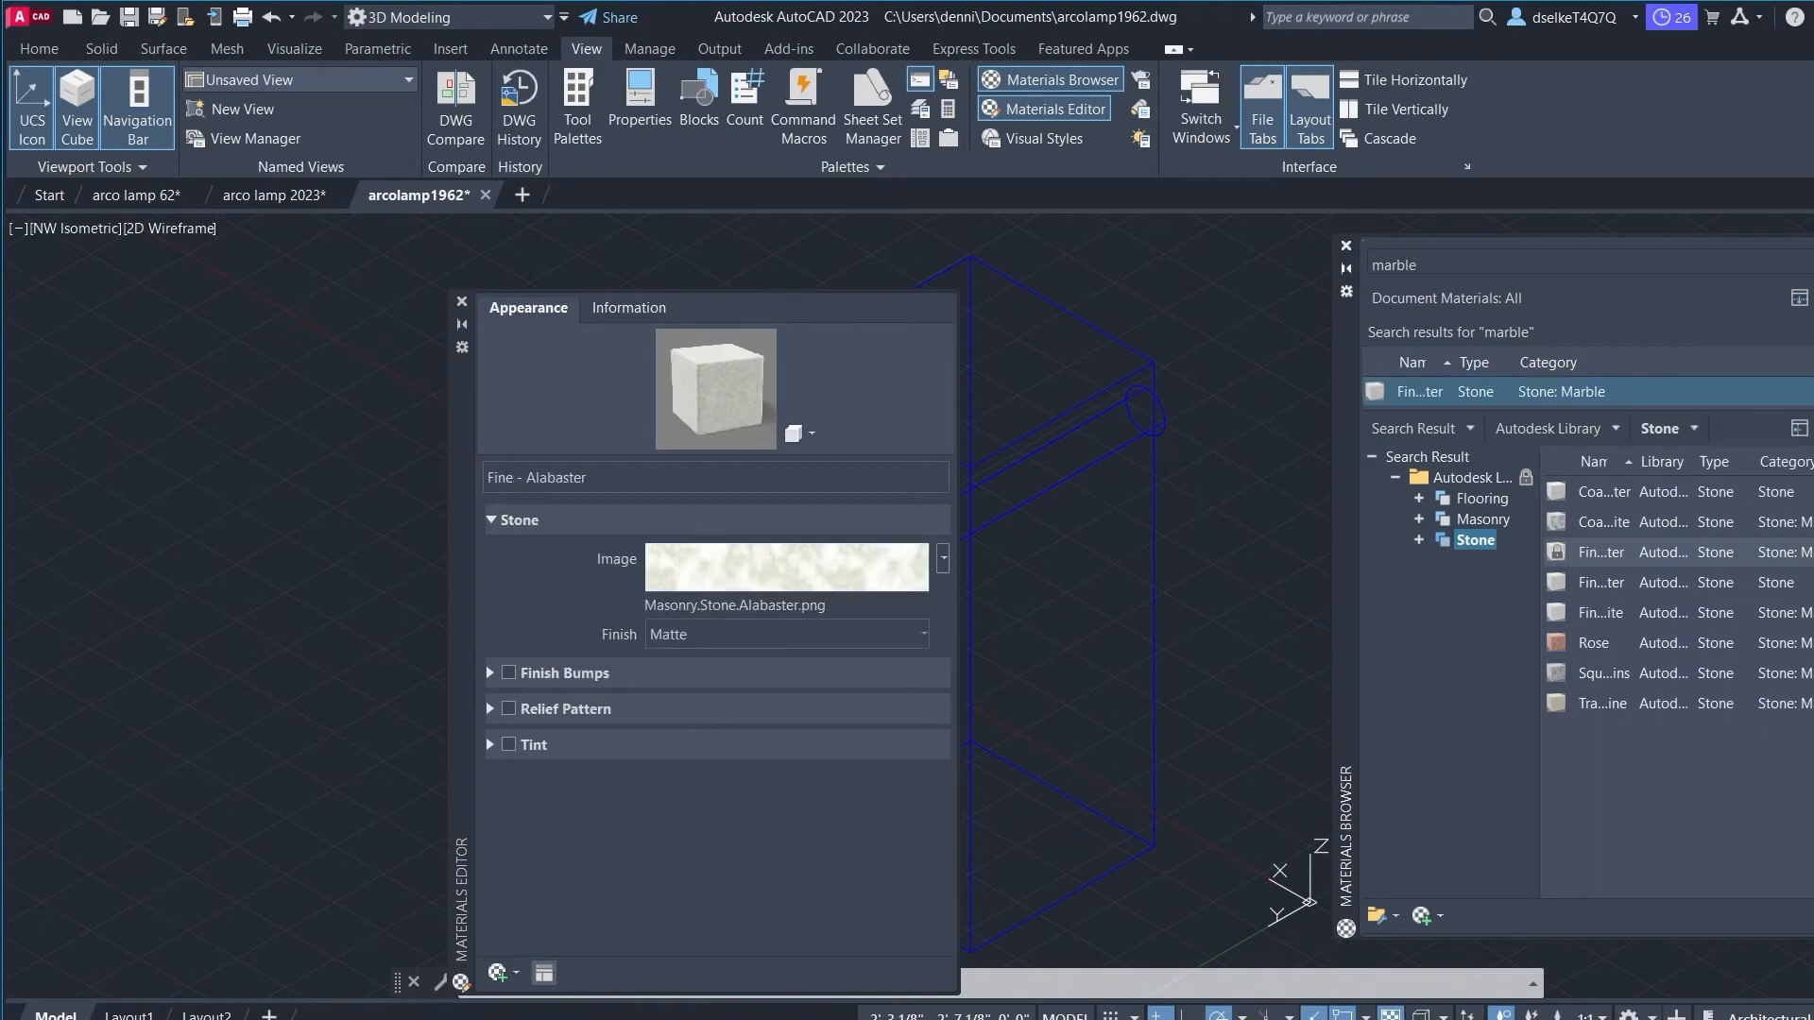
pyautogui.click(1347, 247)
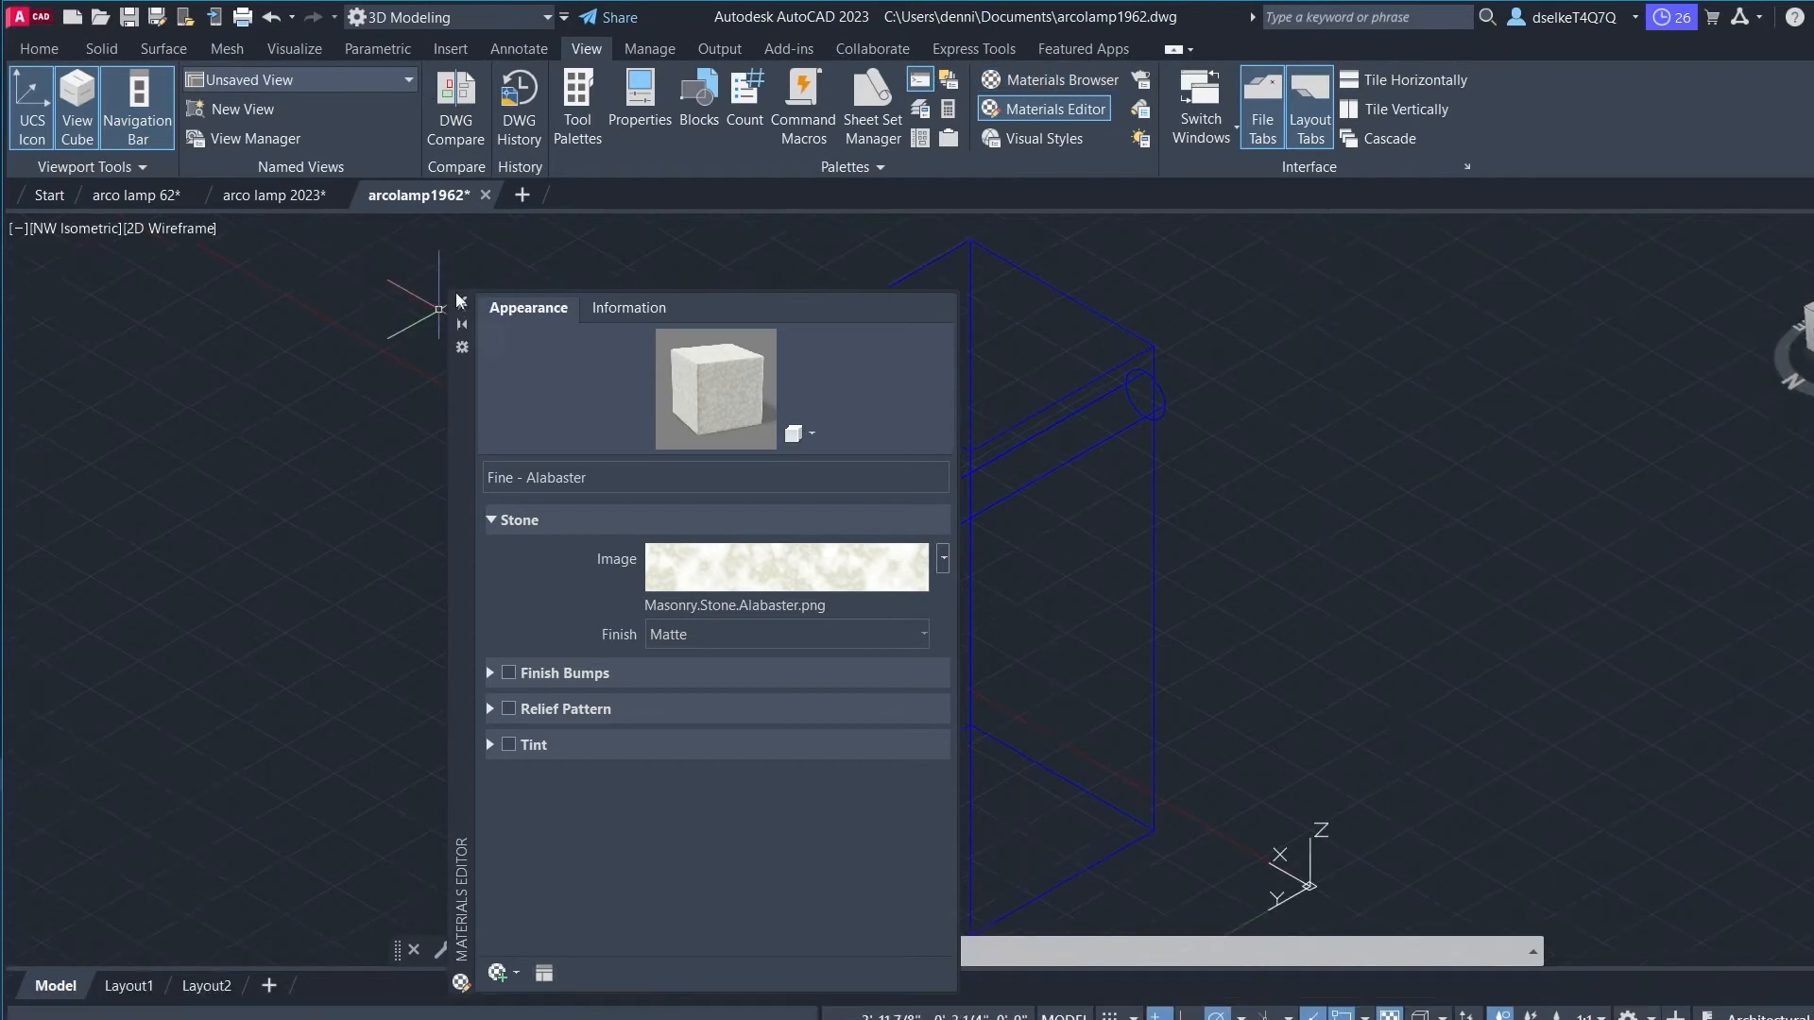
pyautogui.click(460, 302)
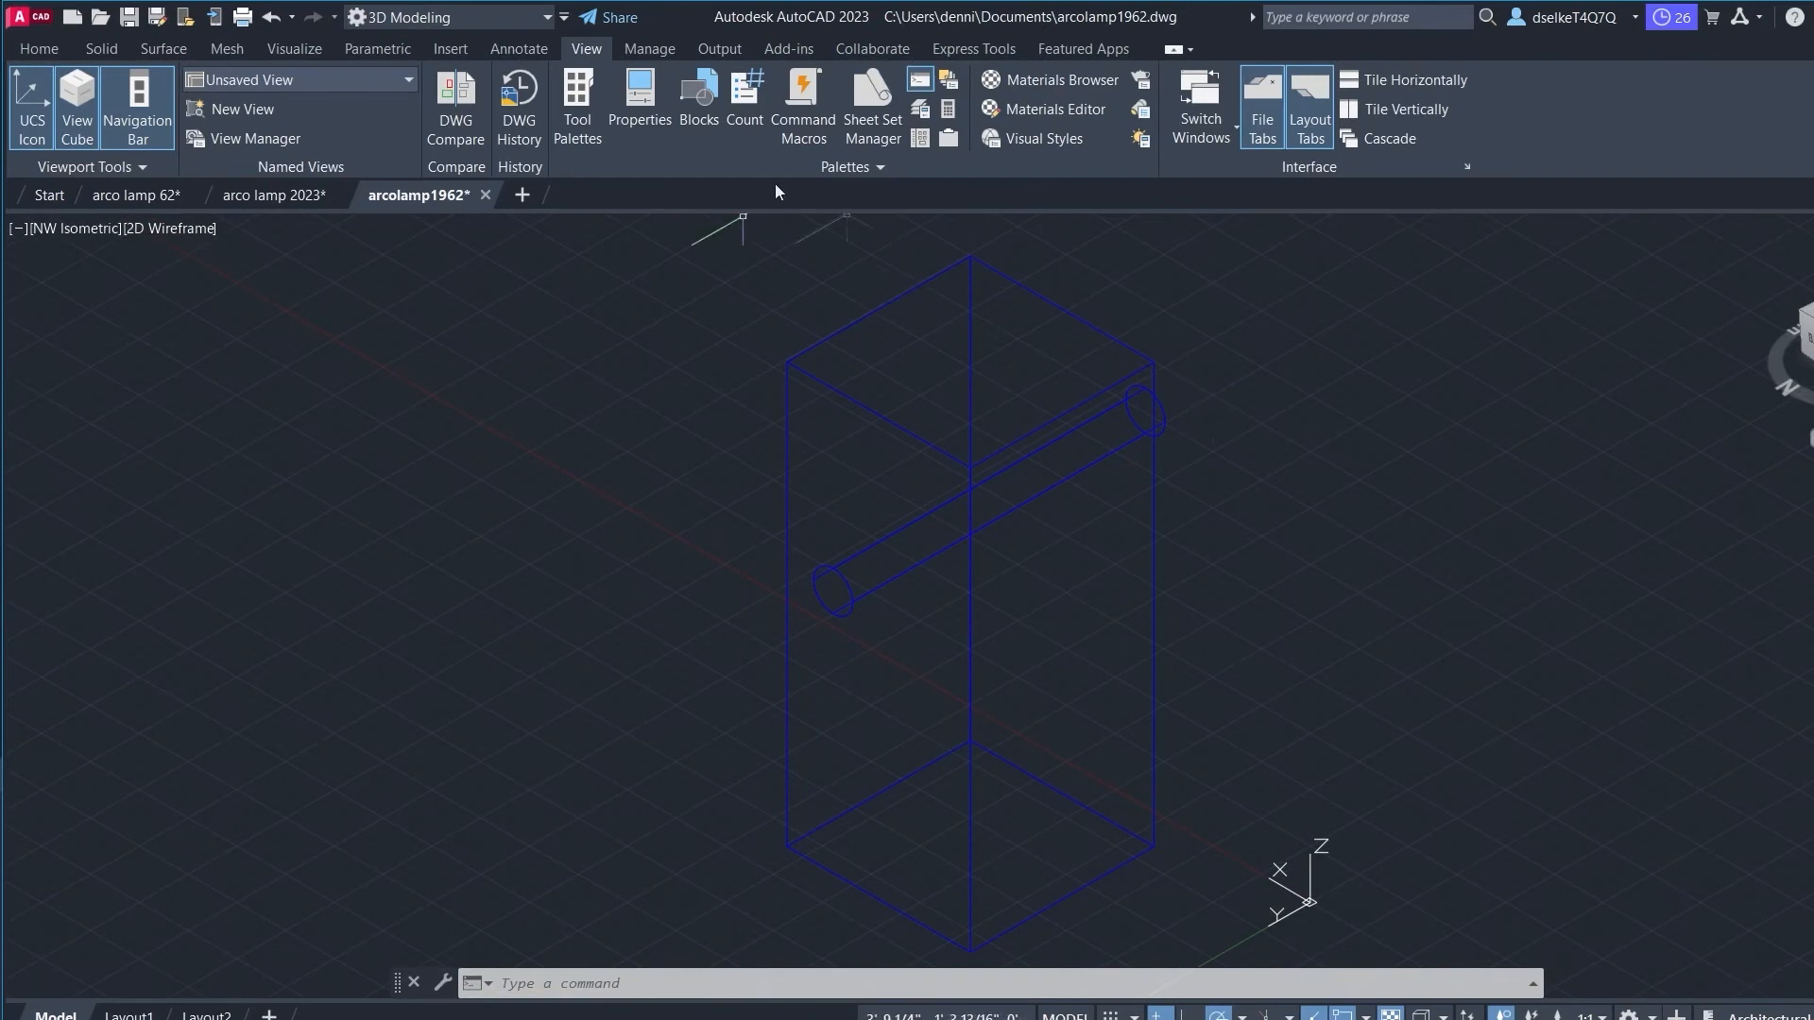
# Step: Subtract the horizontal cylinder from the base block to cut the round through-hole
pyautogui.click(38, 49)
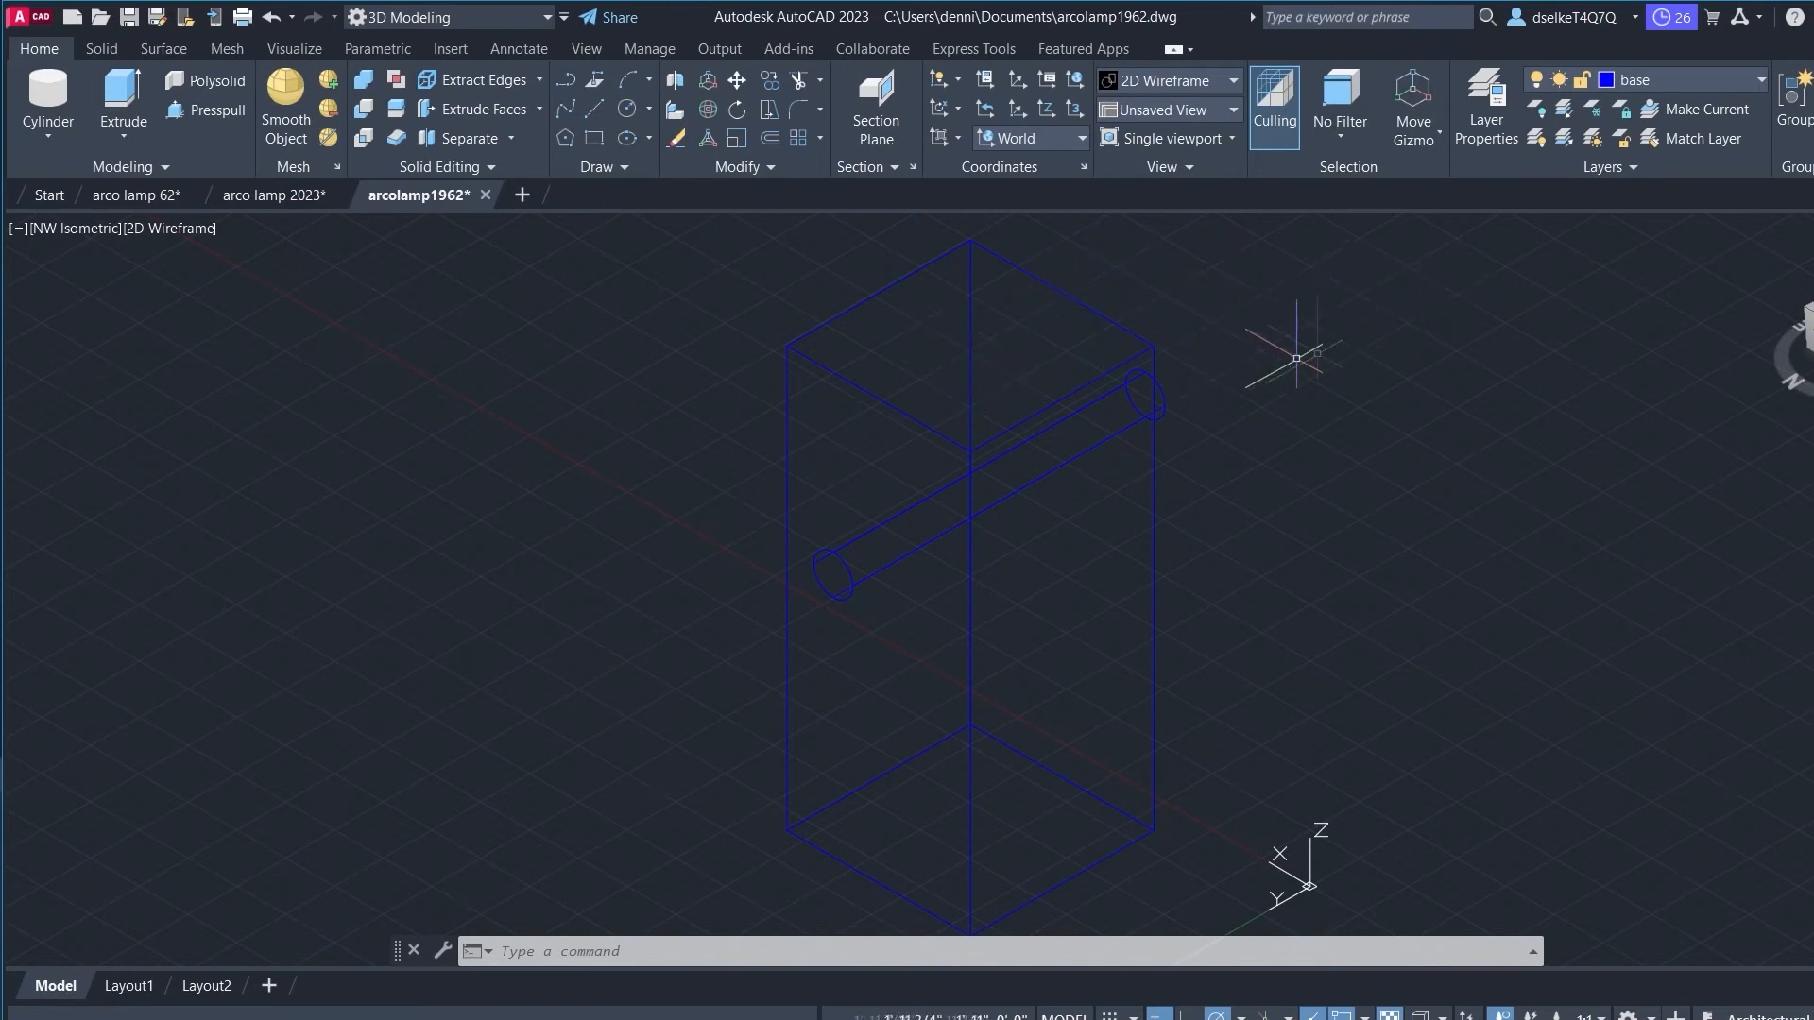
pyautogui.write('sub')
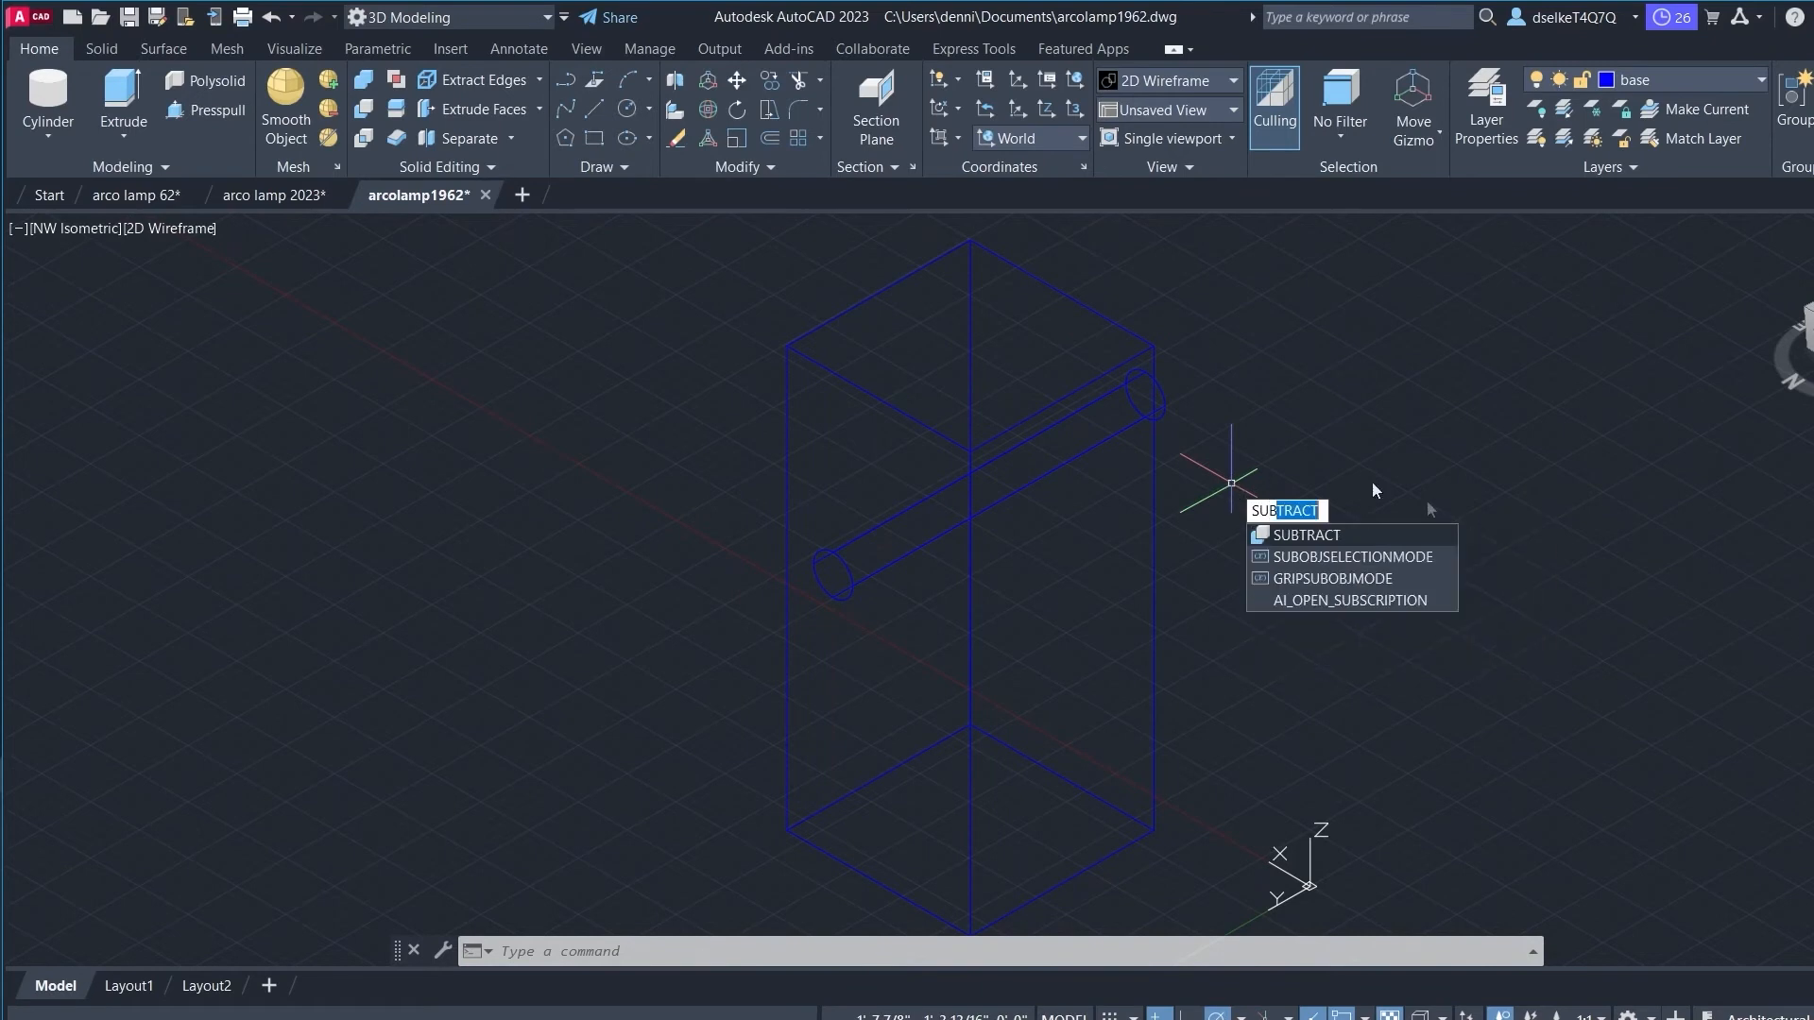
pyautogui.click(1325, 536)
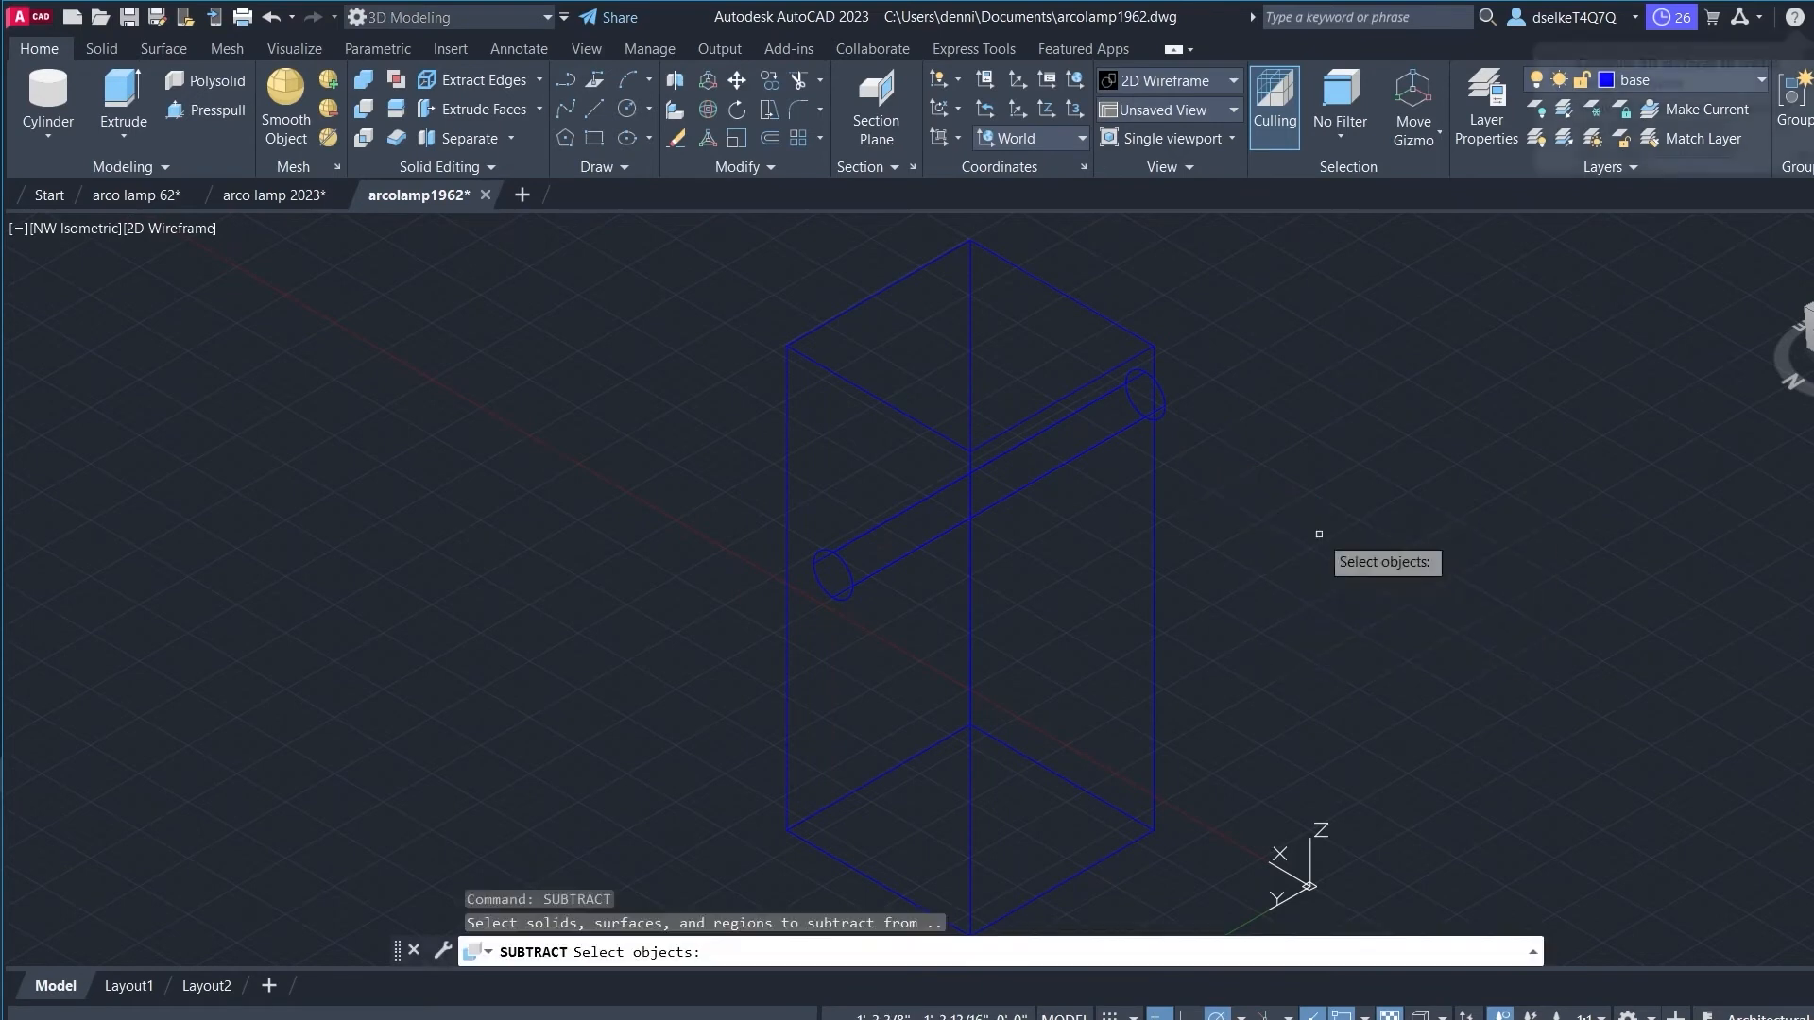
pyautogui.click(1154, 539)
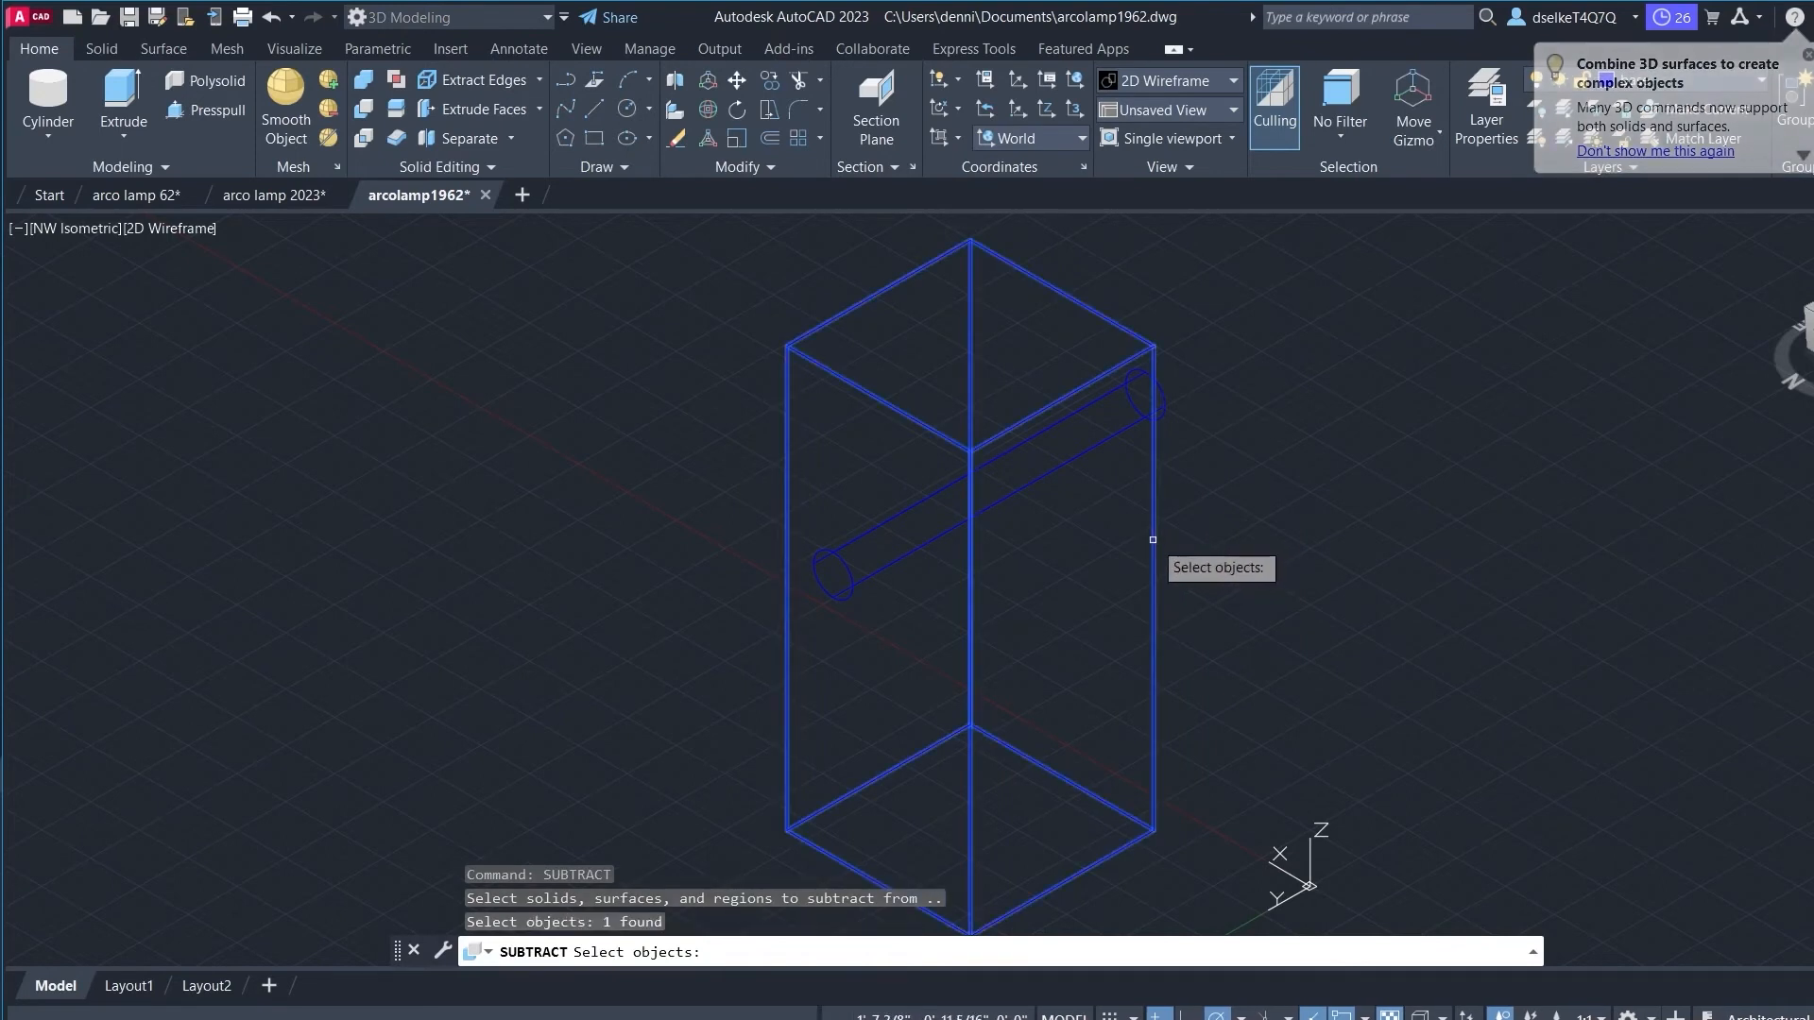
pyautogui.press('Return')
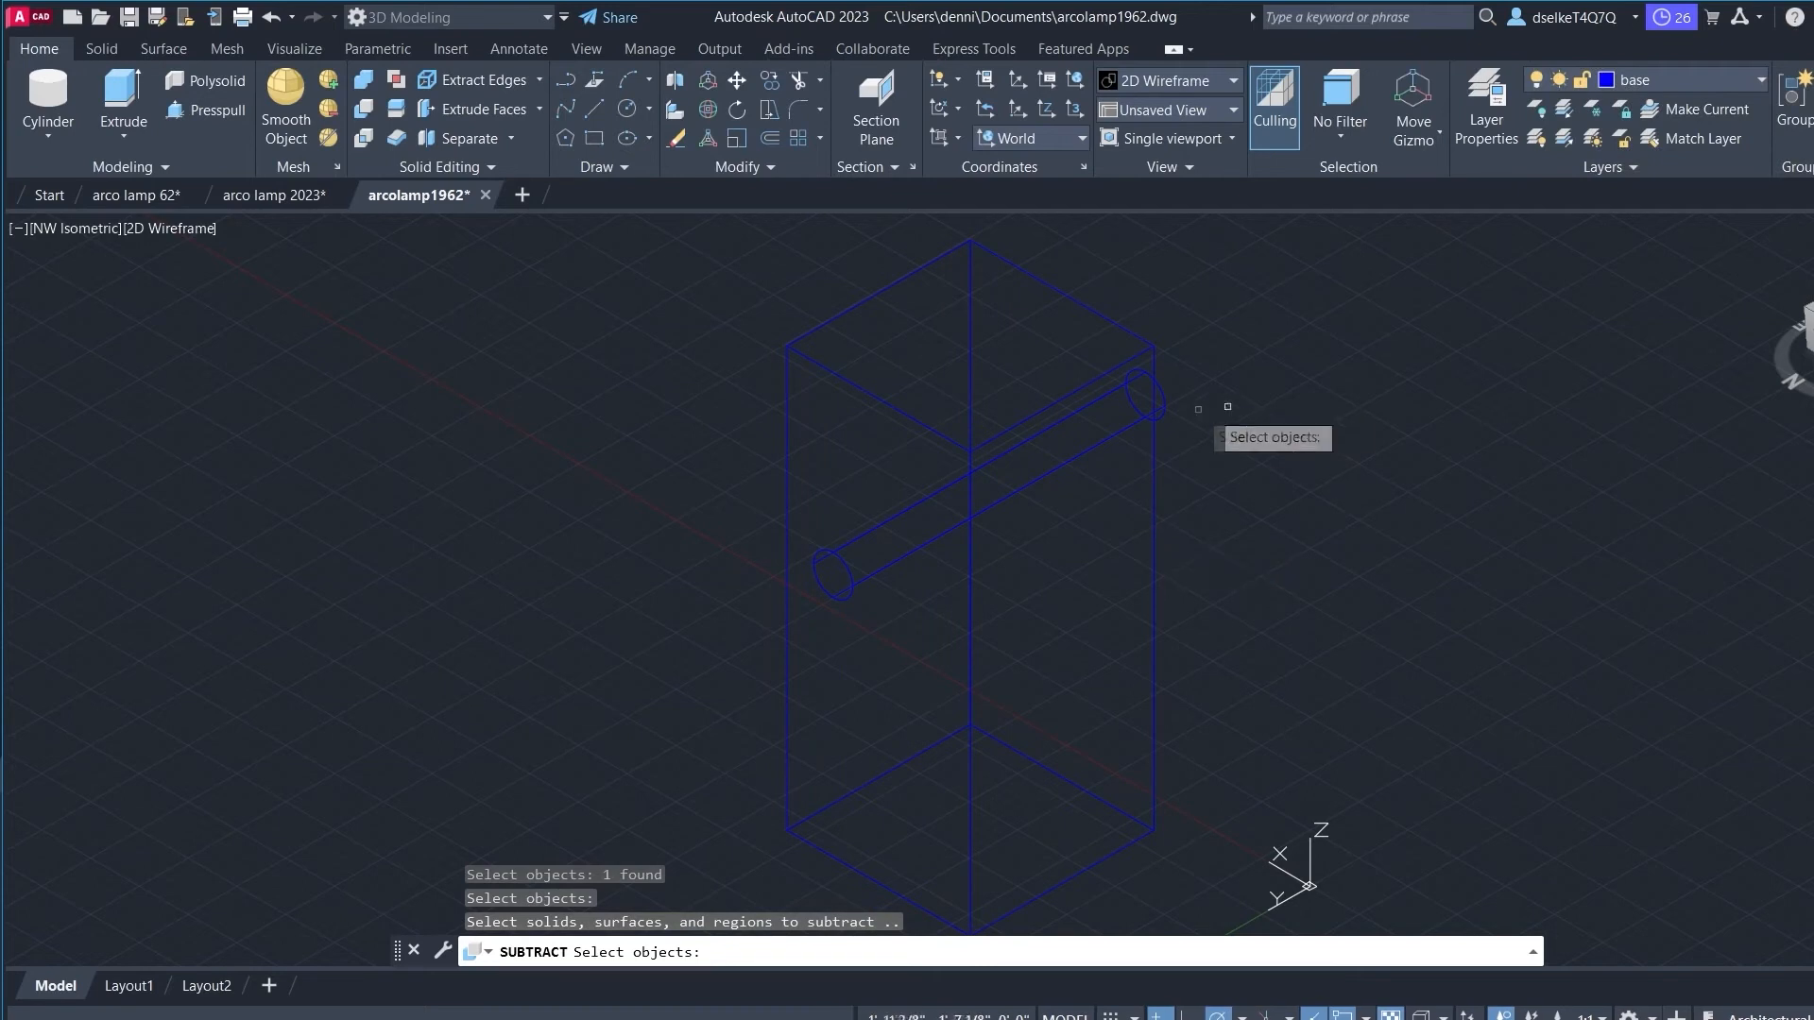
pyautogui.click(1160, 397)
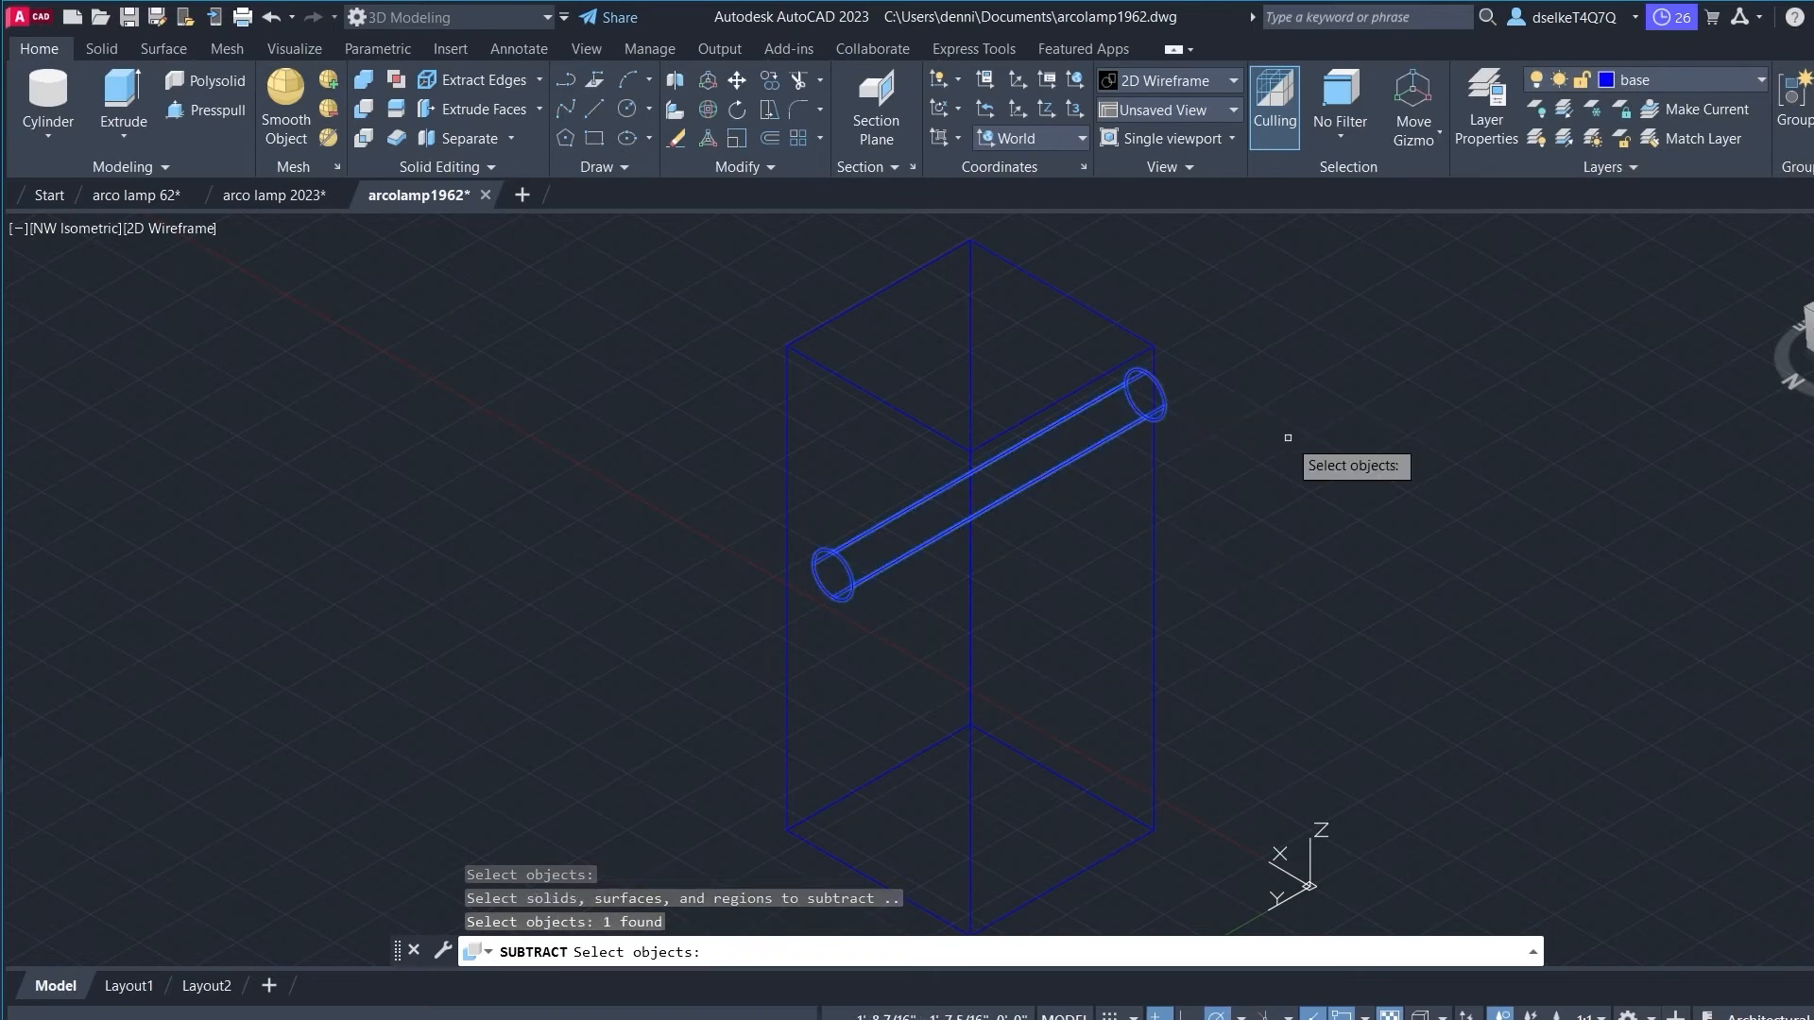
pyautogui.press('Return')
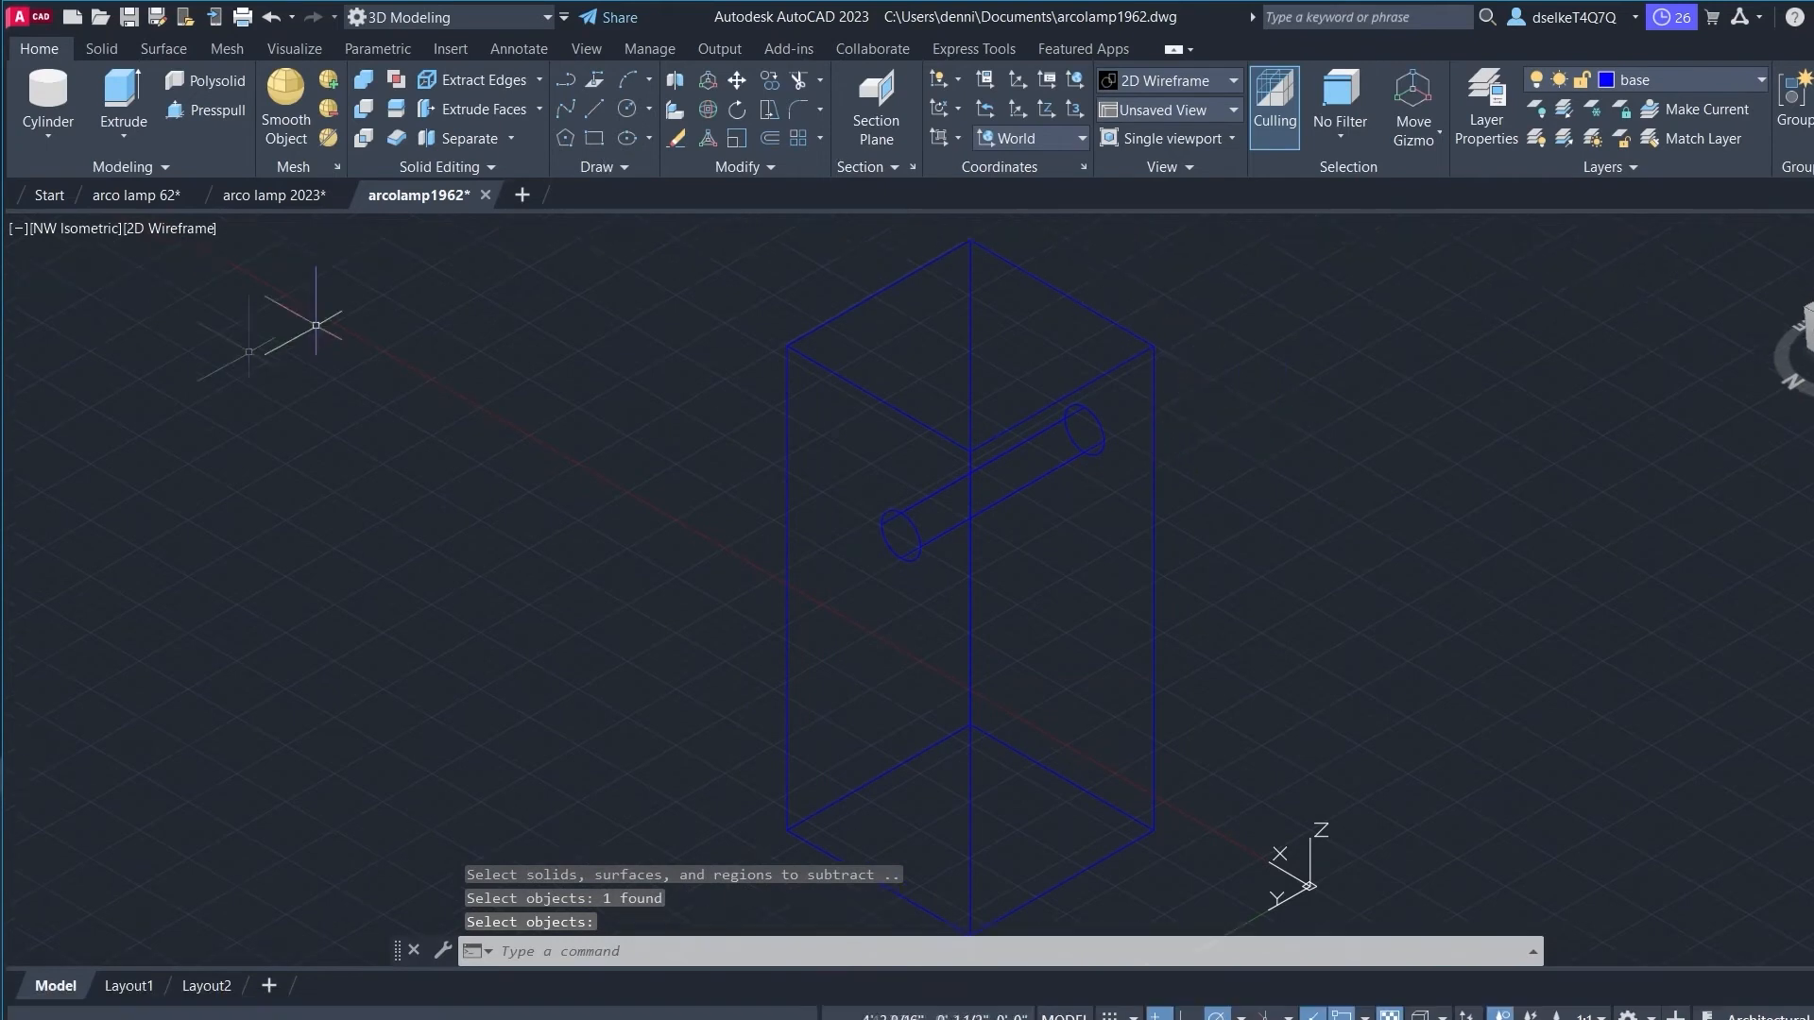
pyautogui.press('Escape')
pyautogui.press('Escape')
pyautogui.press('Escape')
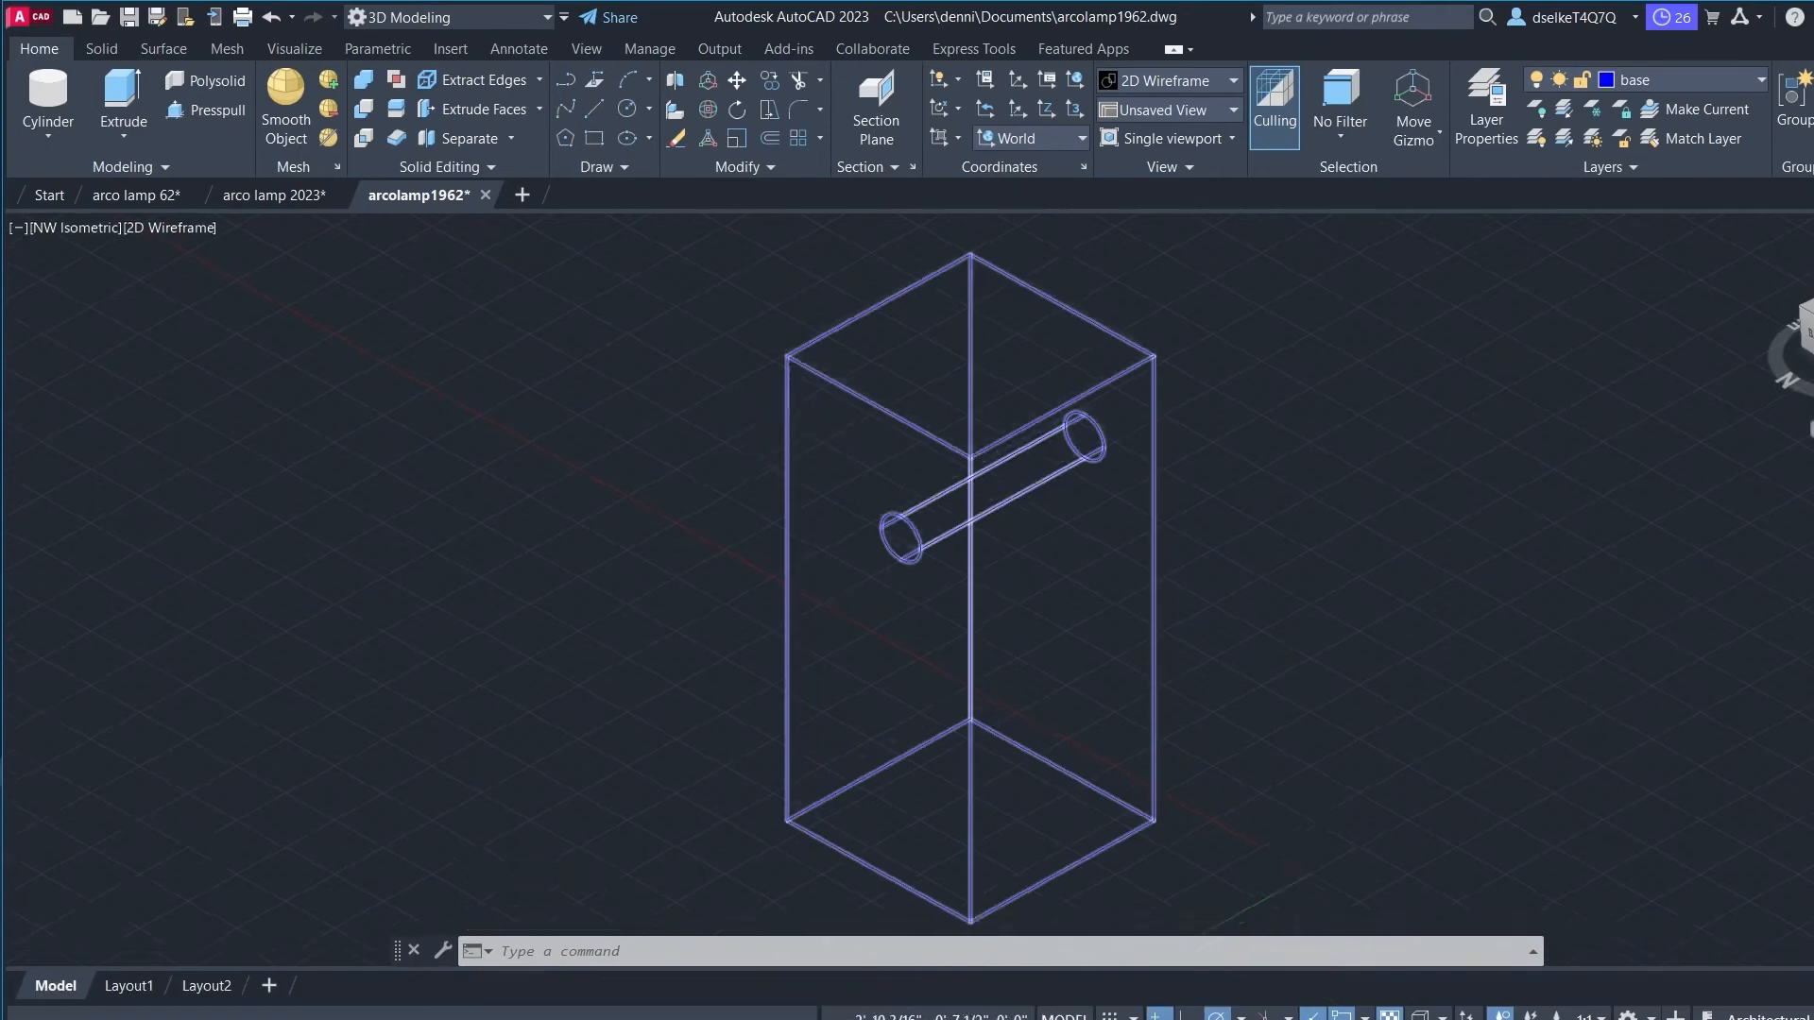
# Step: Assign the Fine - Alabaster material to the base block through its properties
pyautogui.click(788, 430)
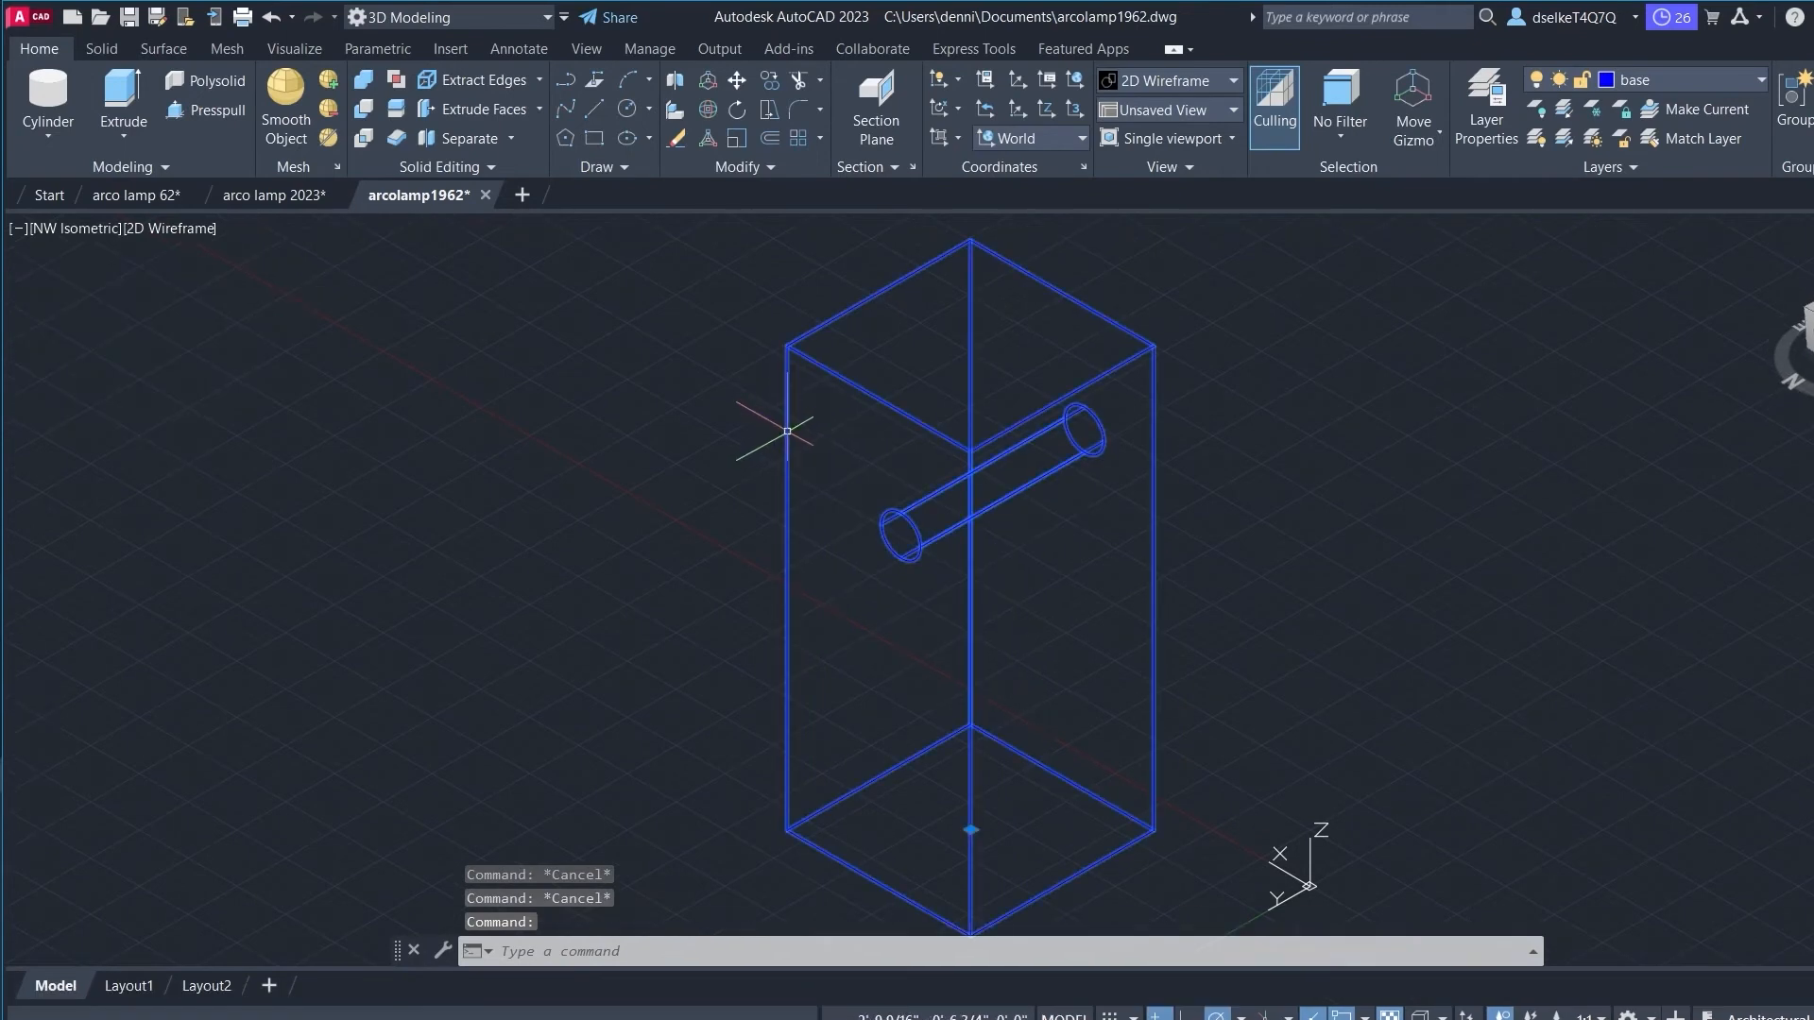
pyautogui.write('PROPERTIES')
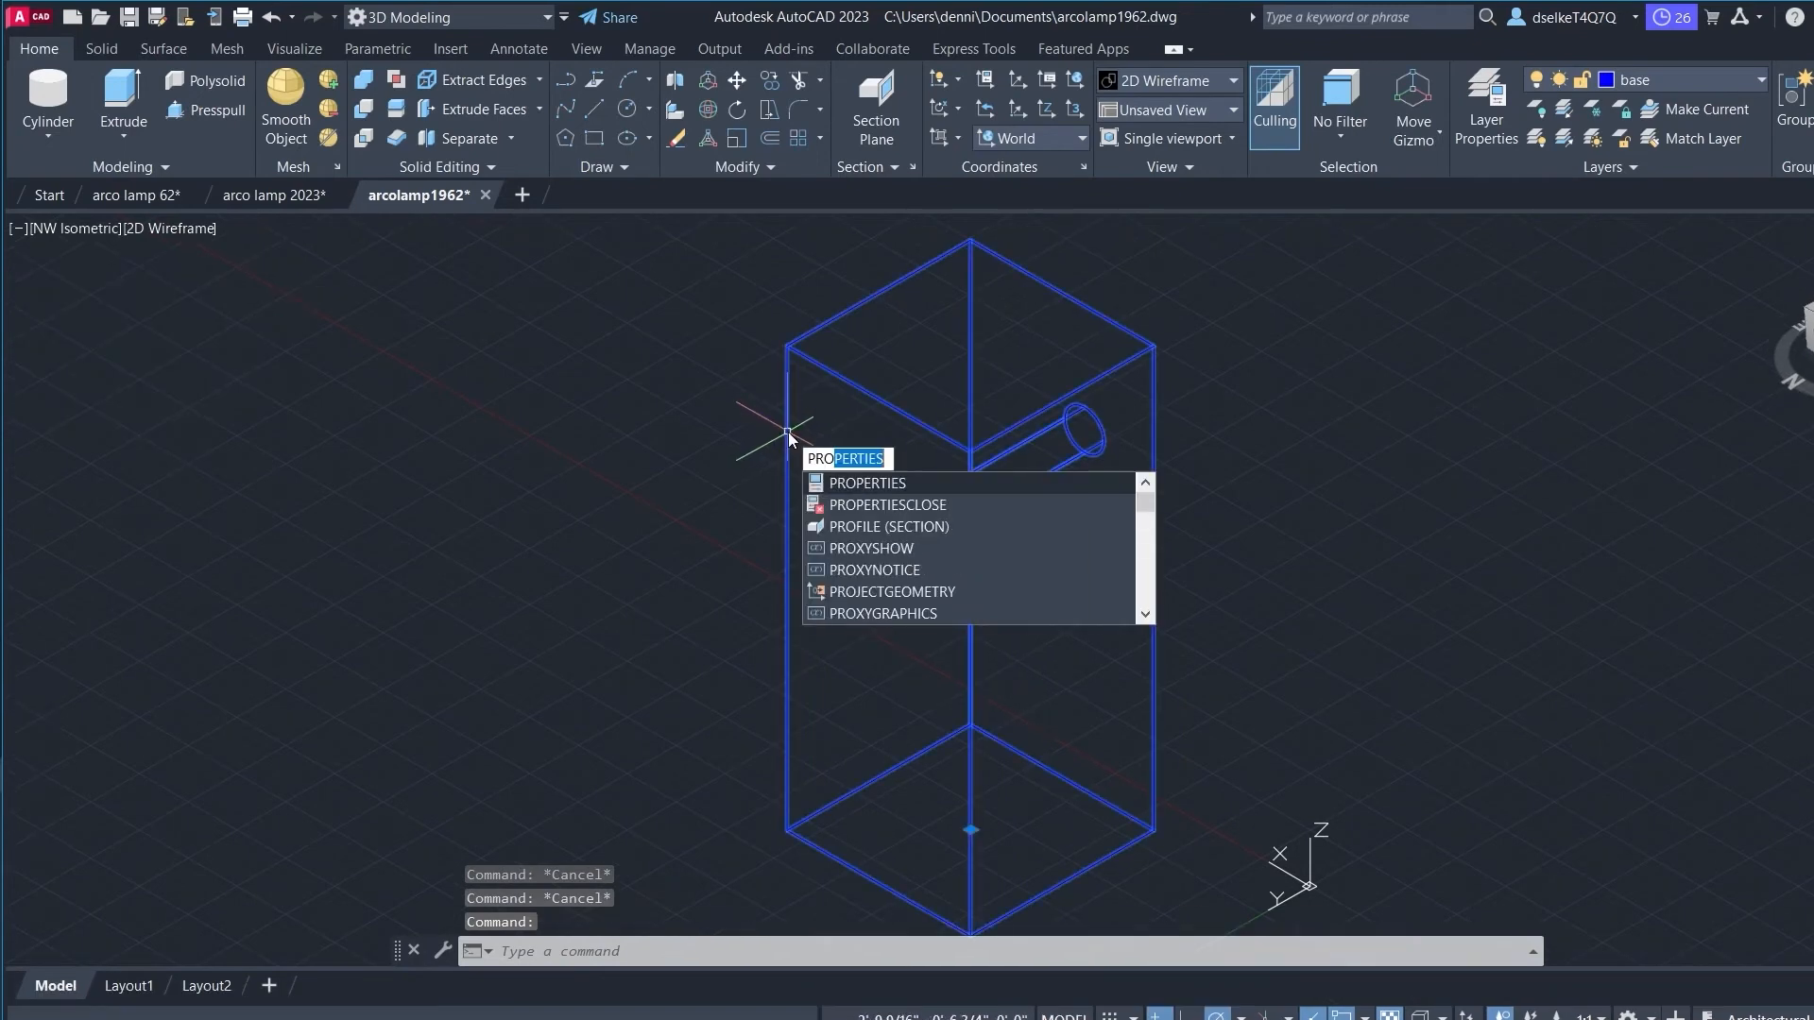
pyautogui.click(860, 478)
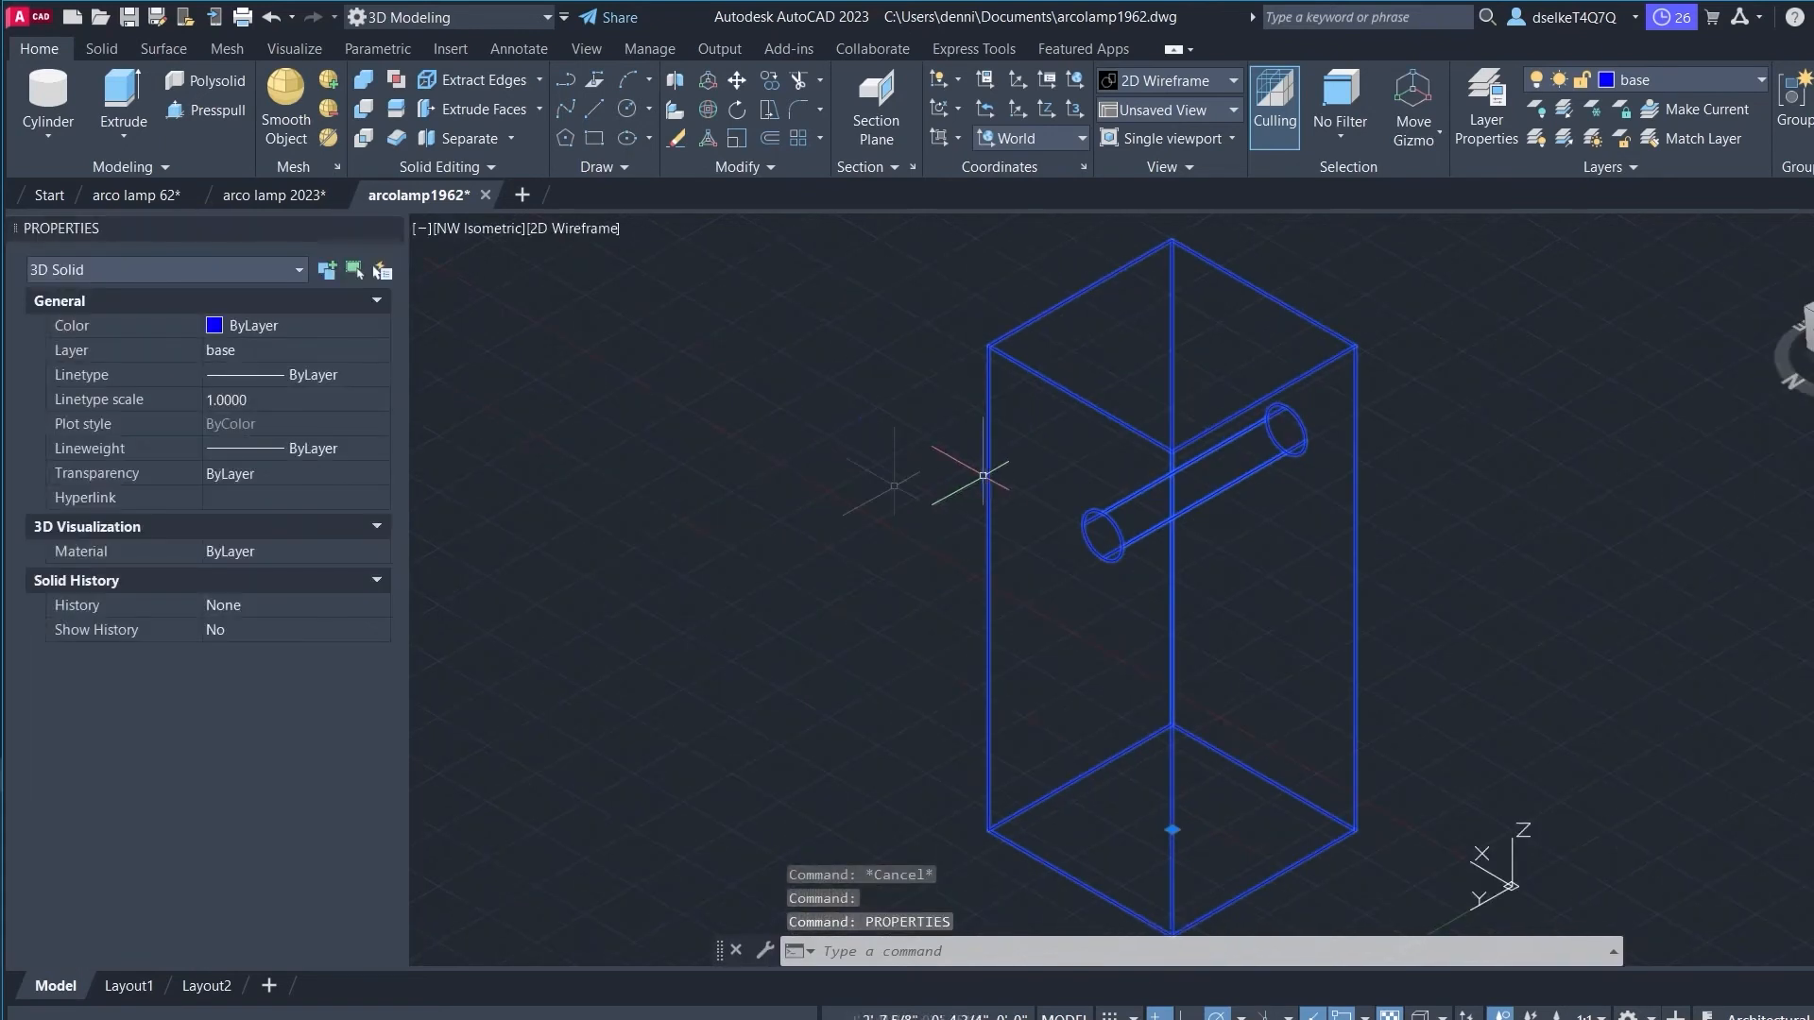
pyautogui.click(273, 551)
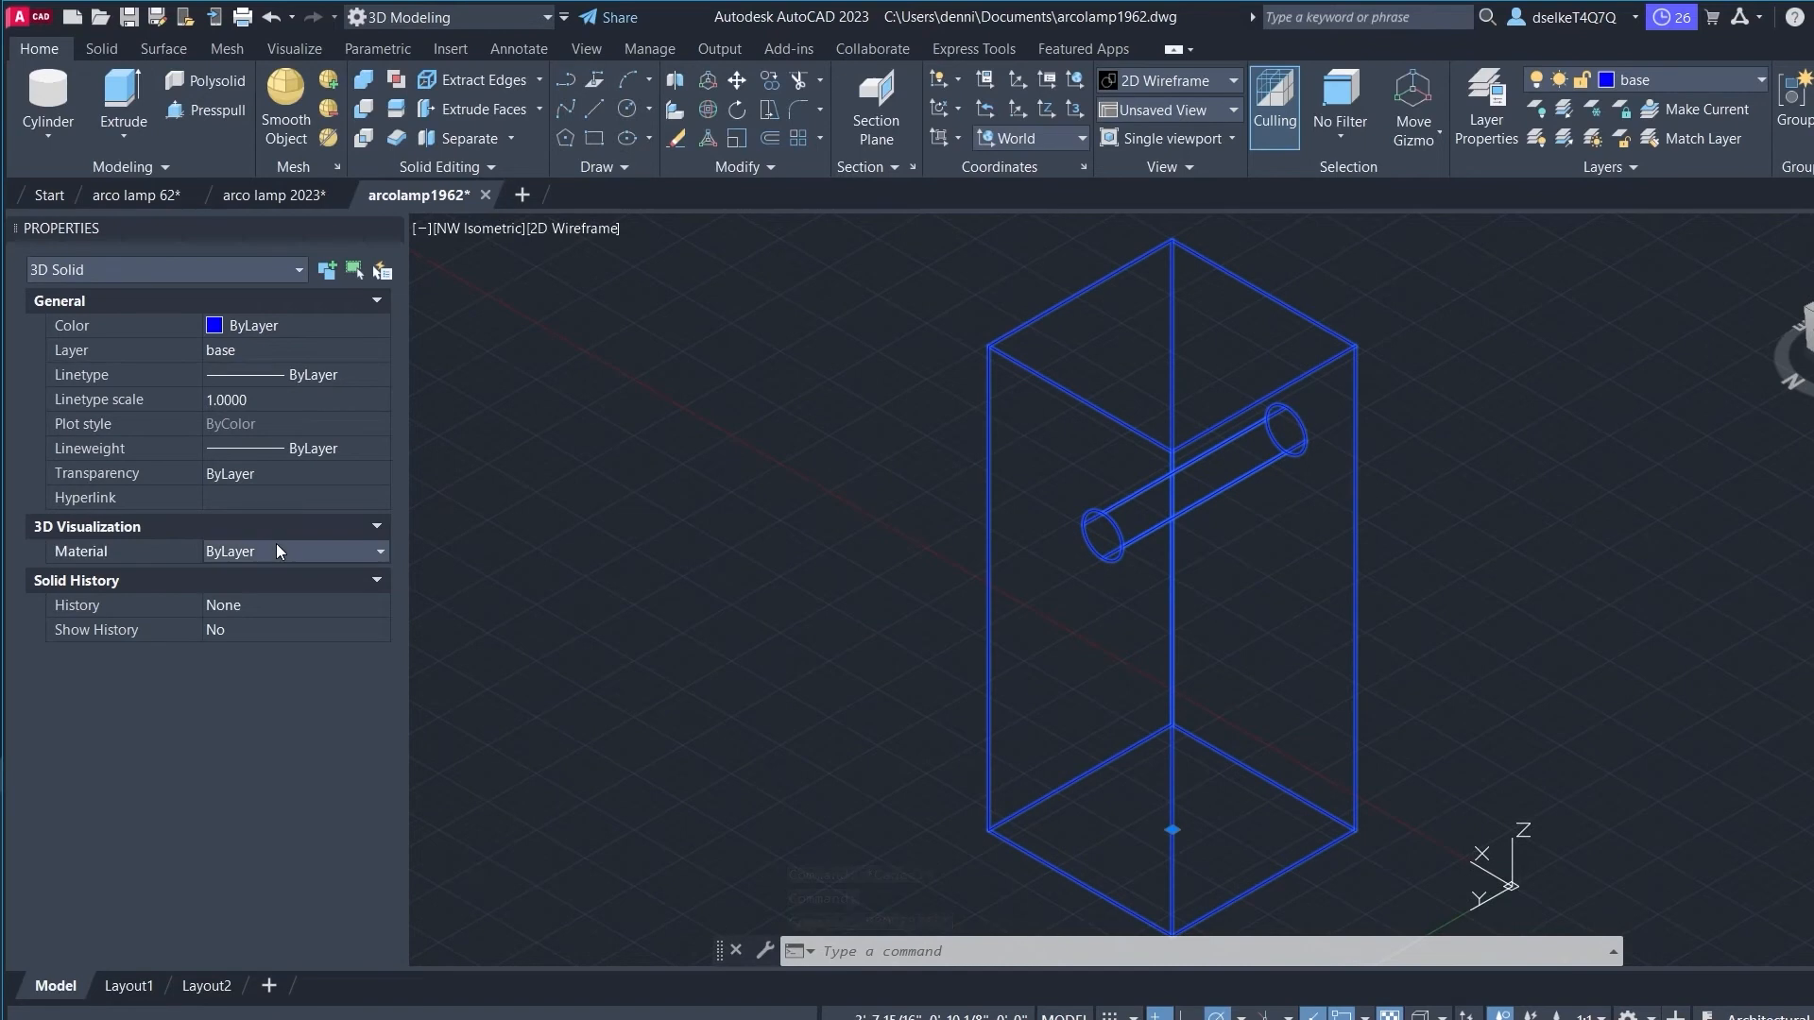
pyautogui.click(382, 552)
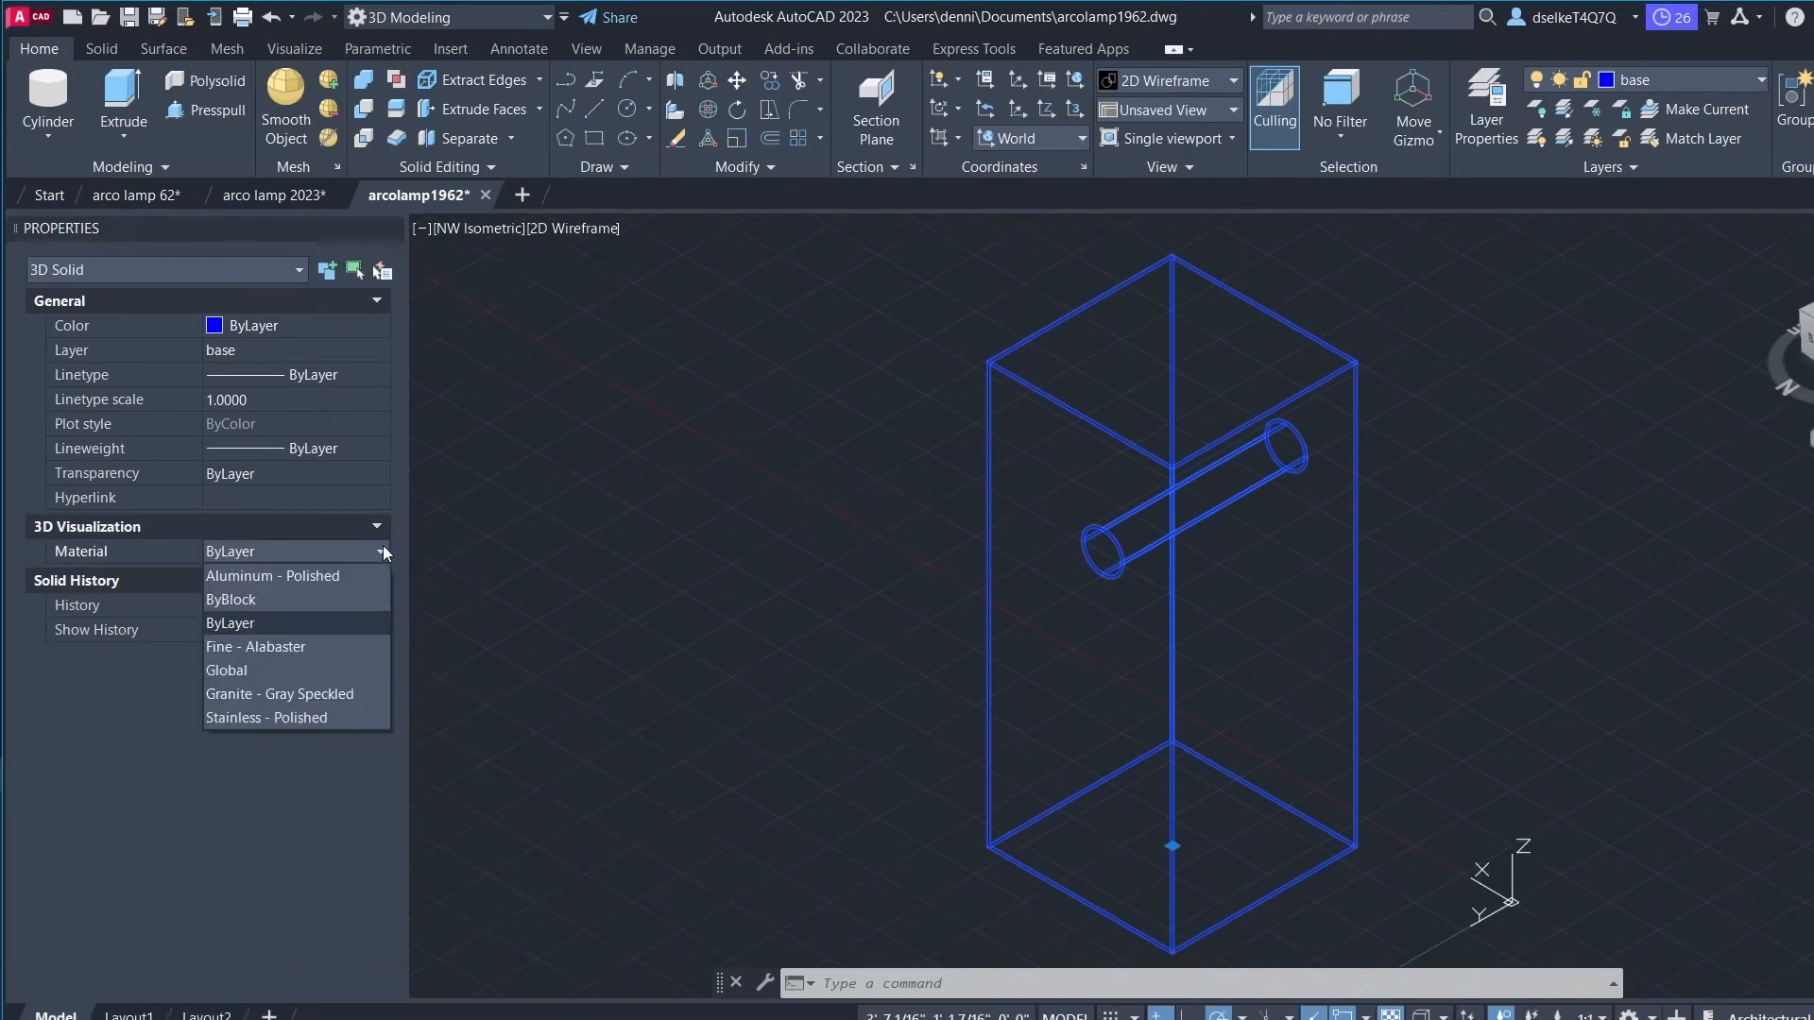
pyautogui.click(273, 647)
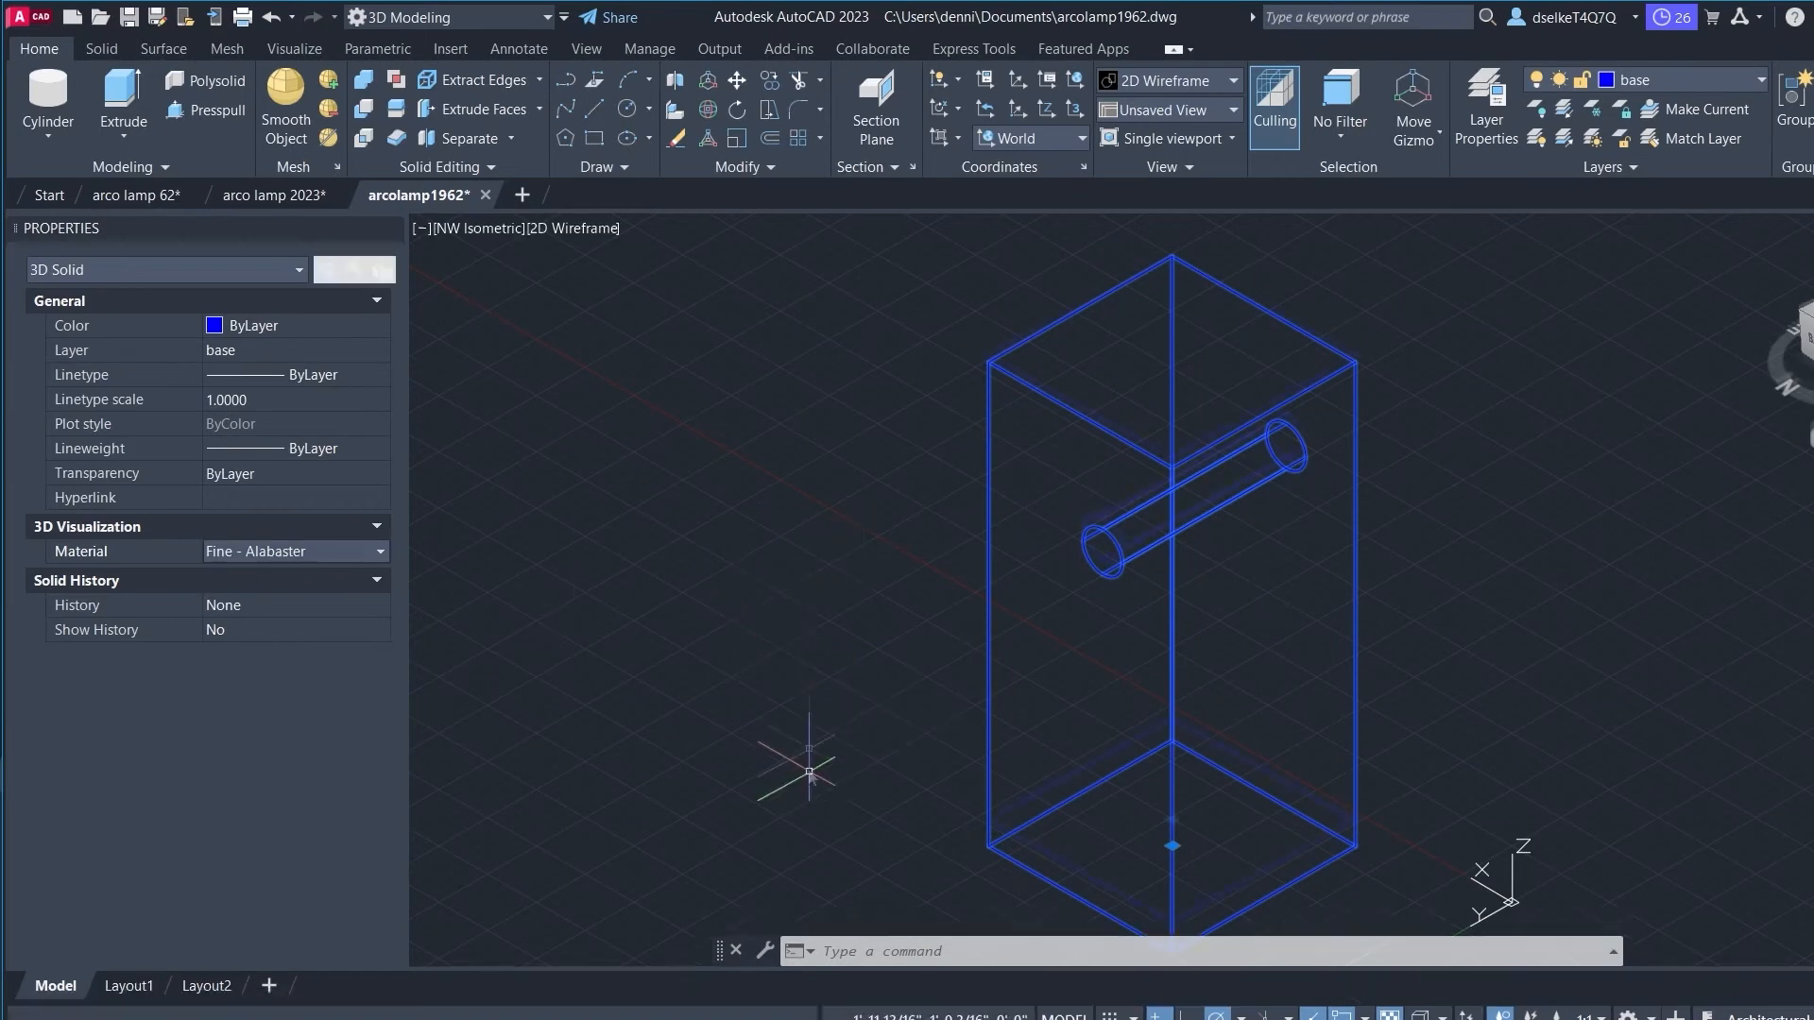
pyautogui.press('Escape')
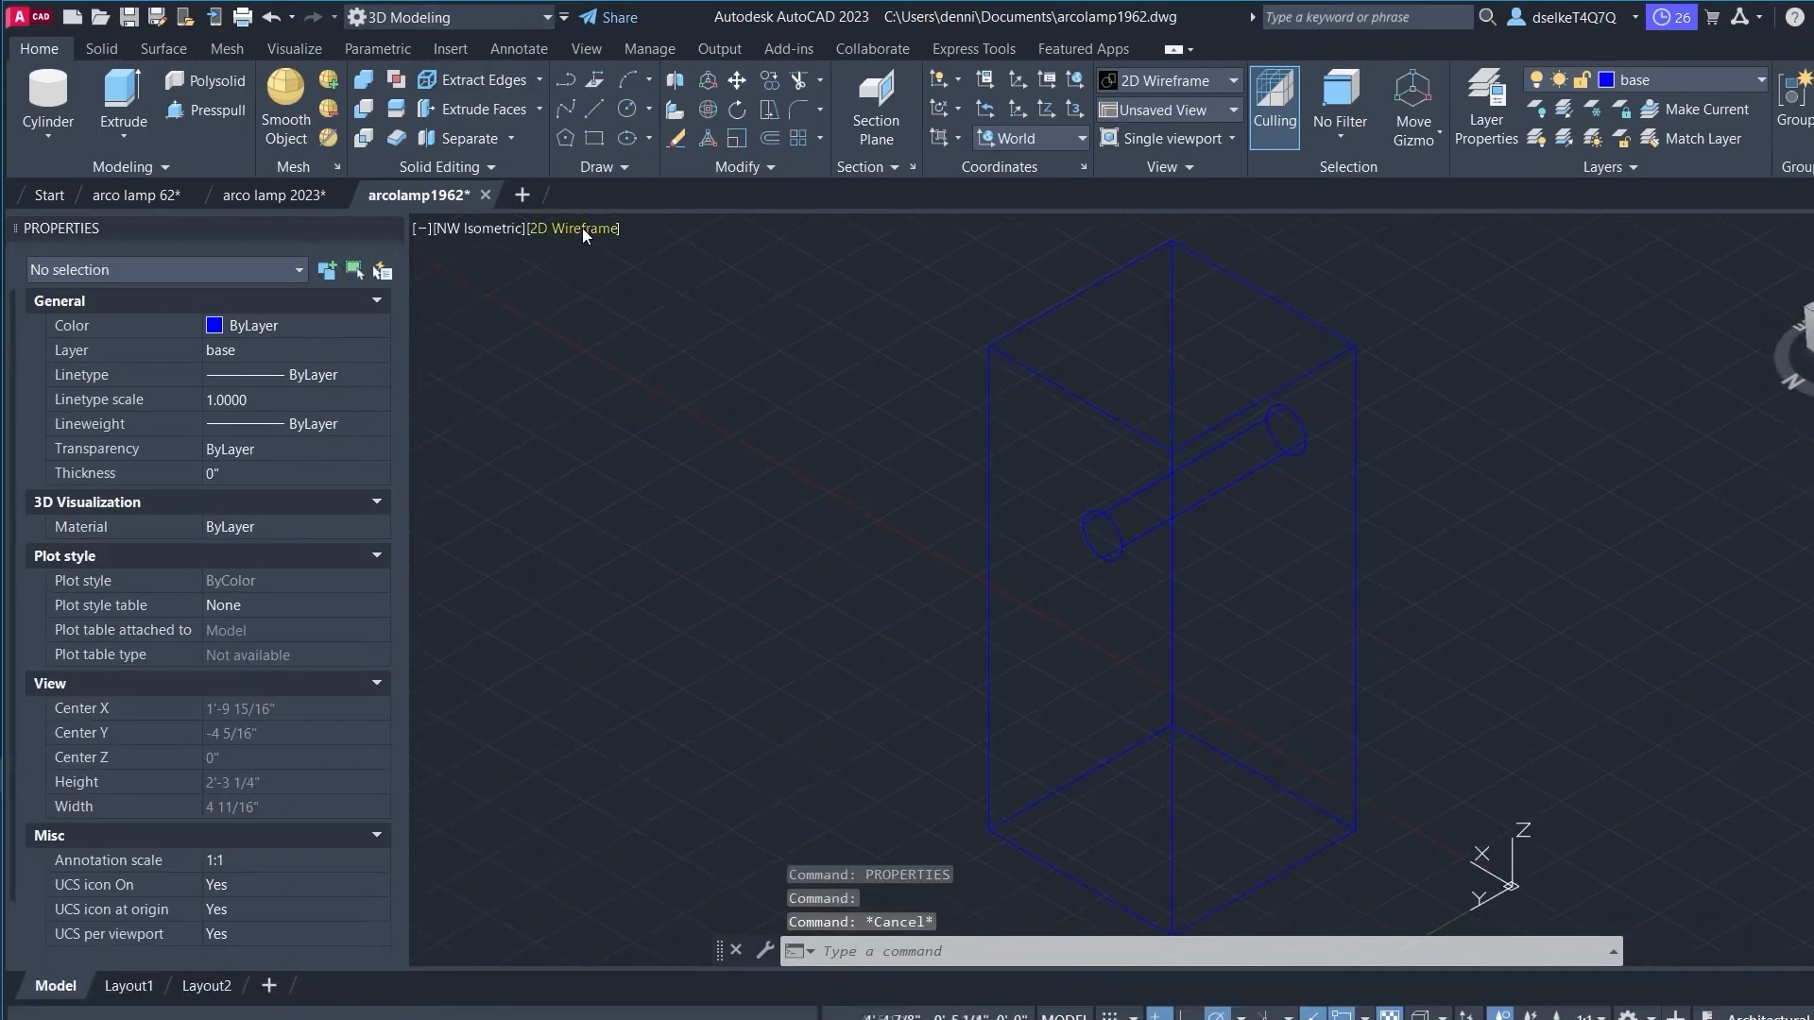
# Step: Display the model in the Realistic visual style and turn the view of the base block to SW Isometric
pyautogui.click(582, 227)
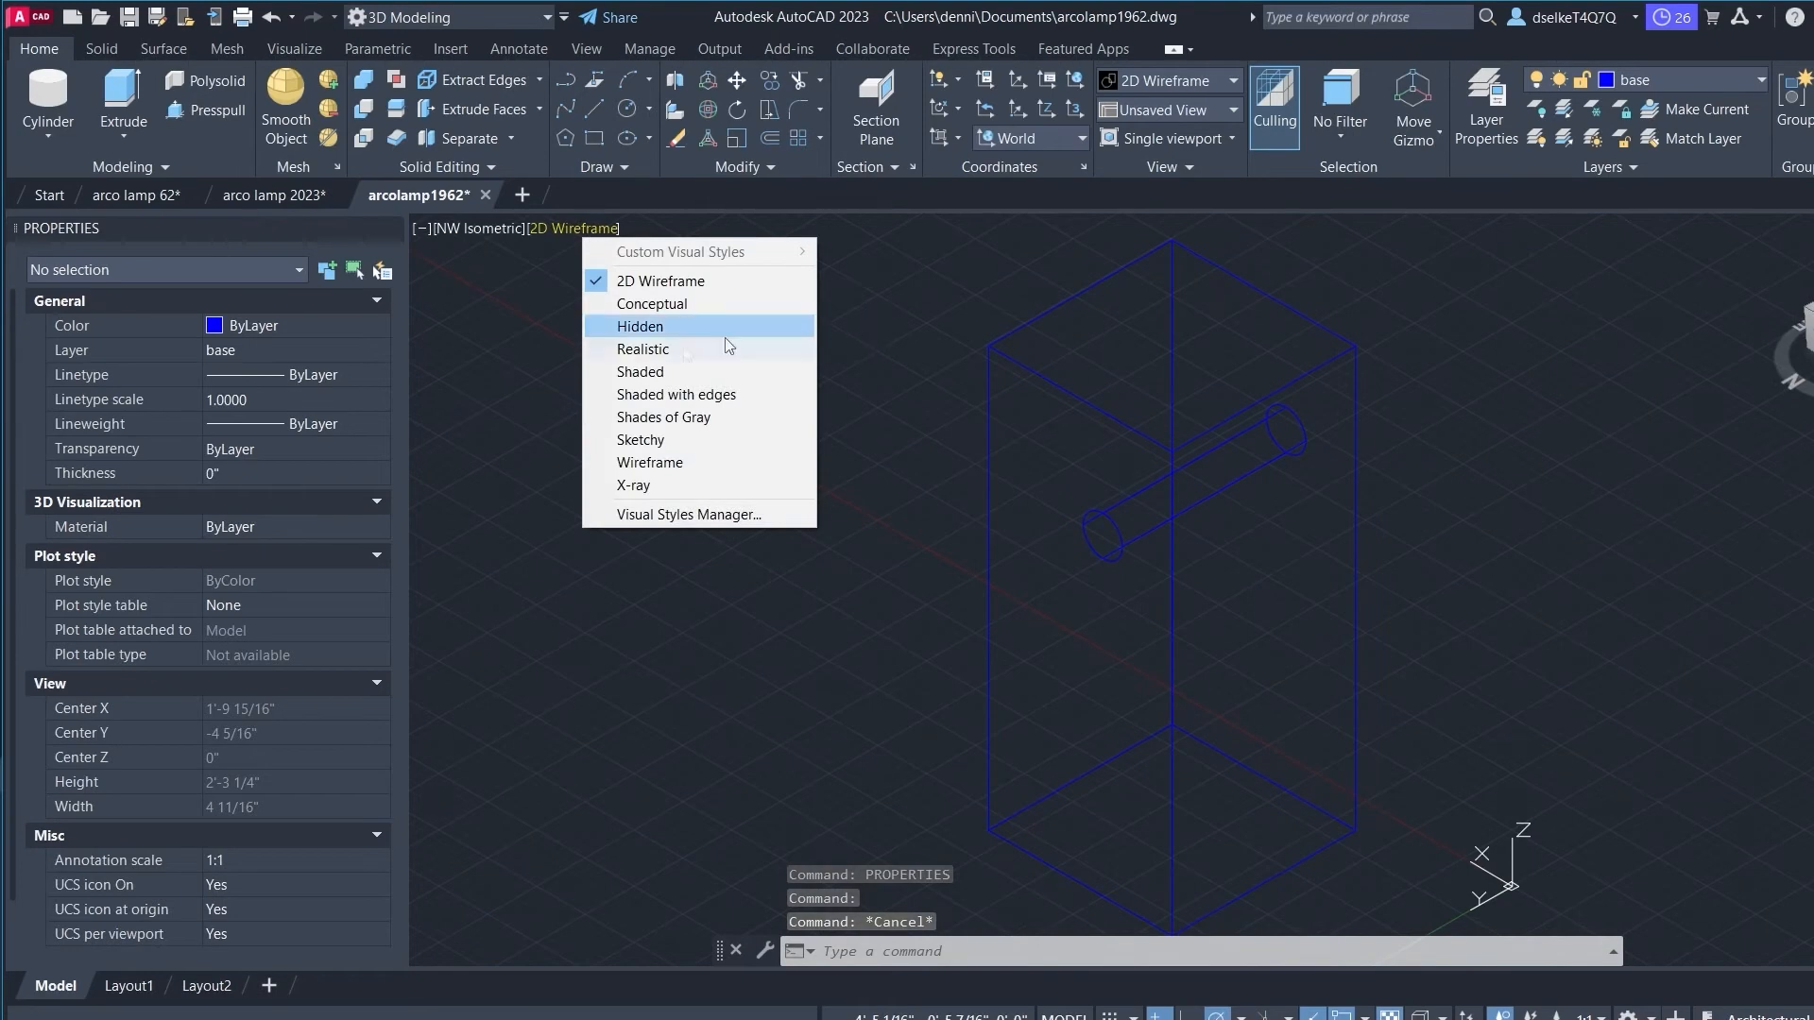
pyautogui.click(661, 349)
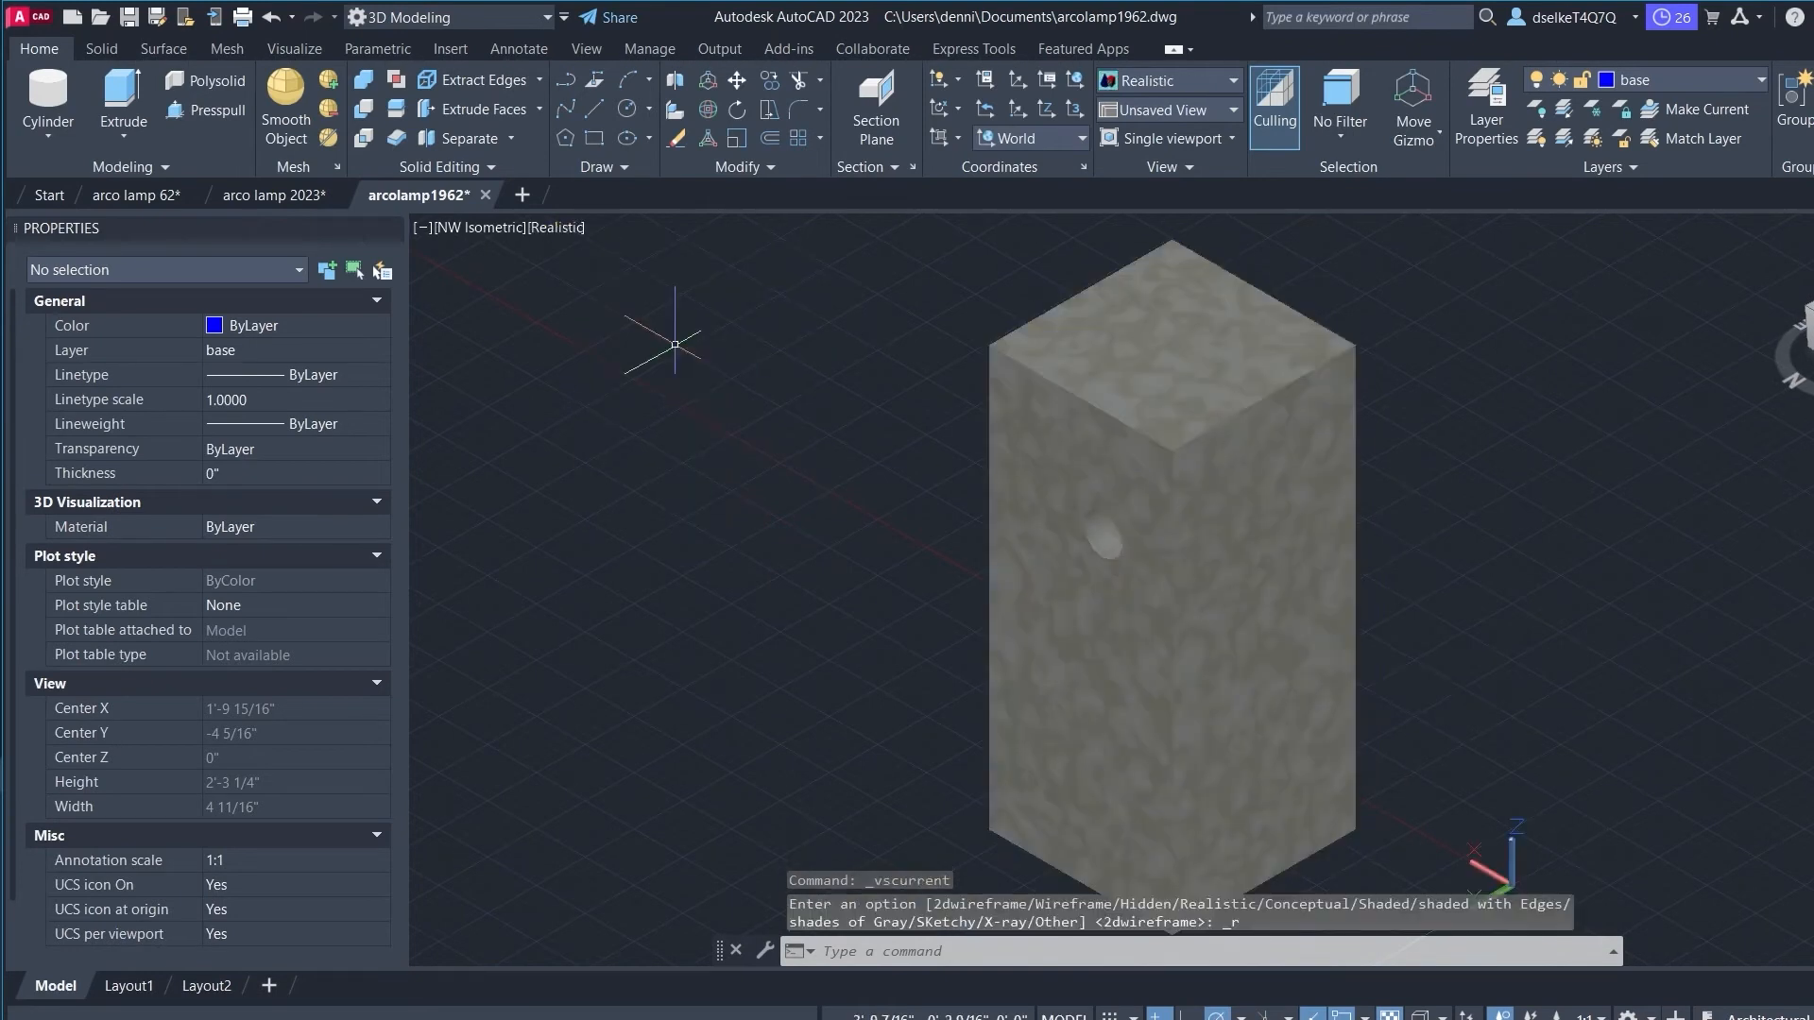
pyautogui.scroll(-2, 1408, 367)
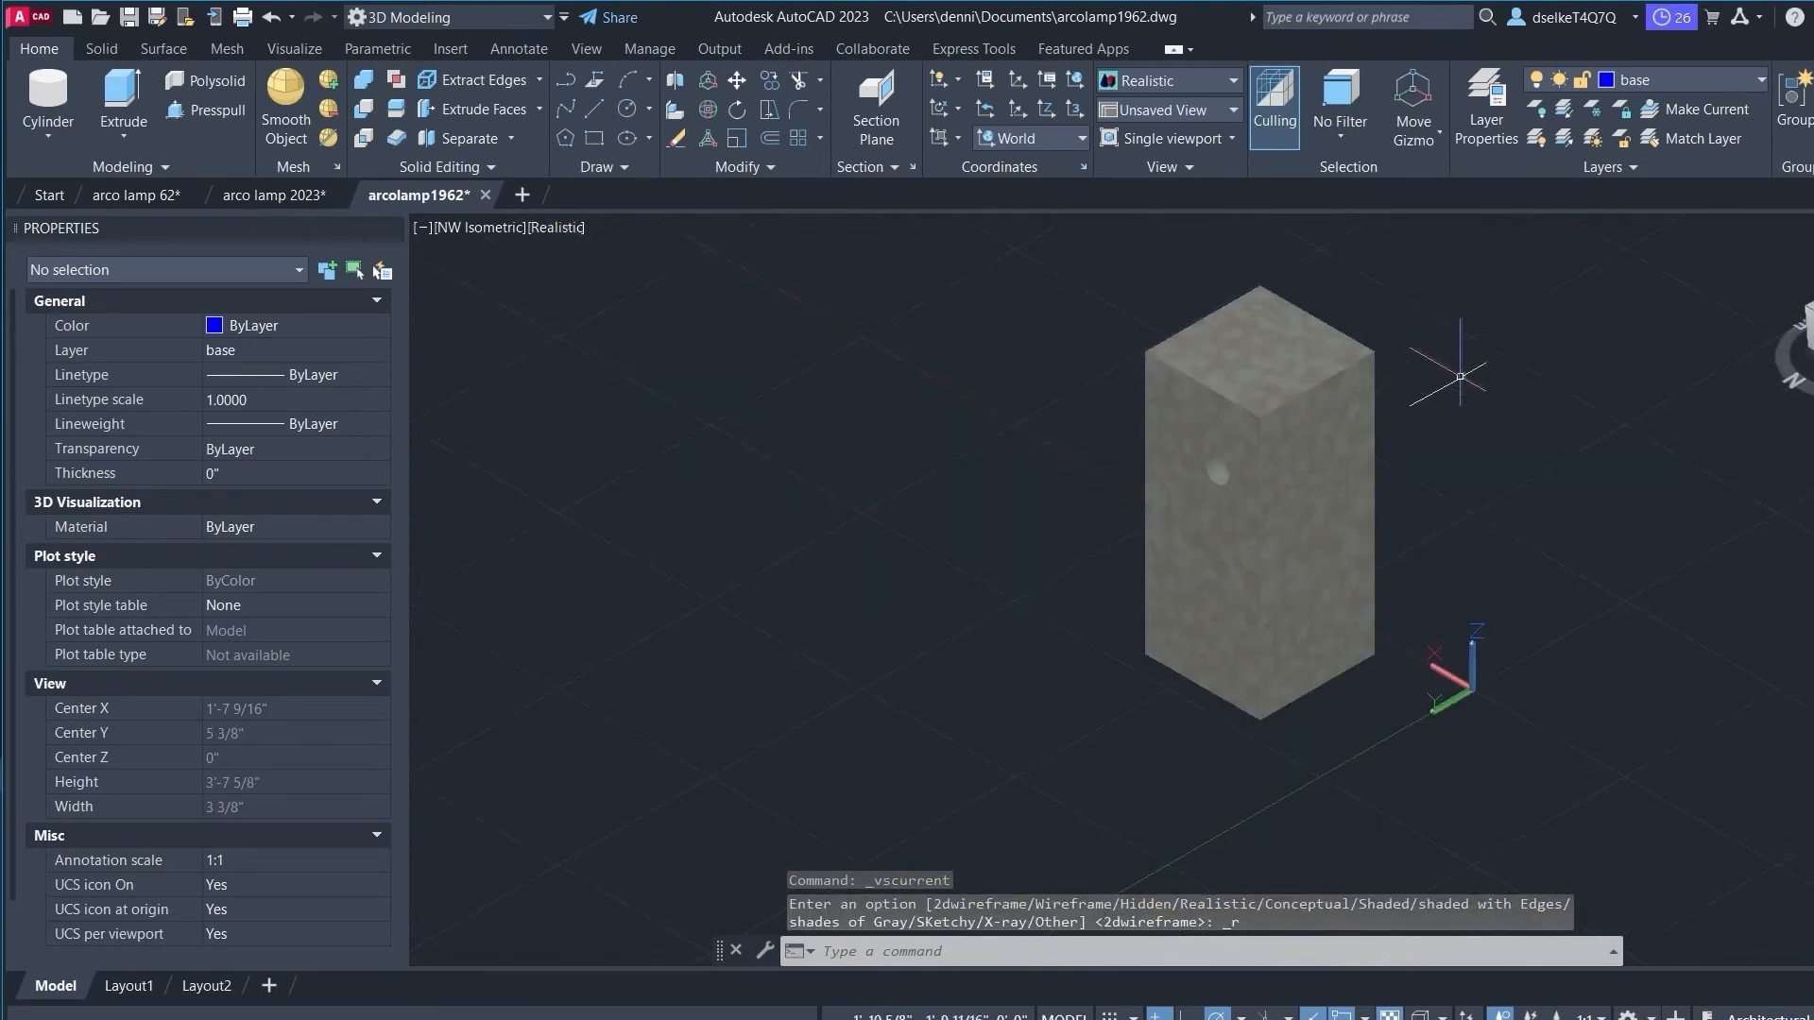
pyautogui.moveTo(1460, 376); pyautogui.dragTo(1229, 391, button='middle')
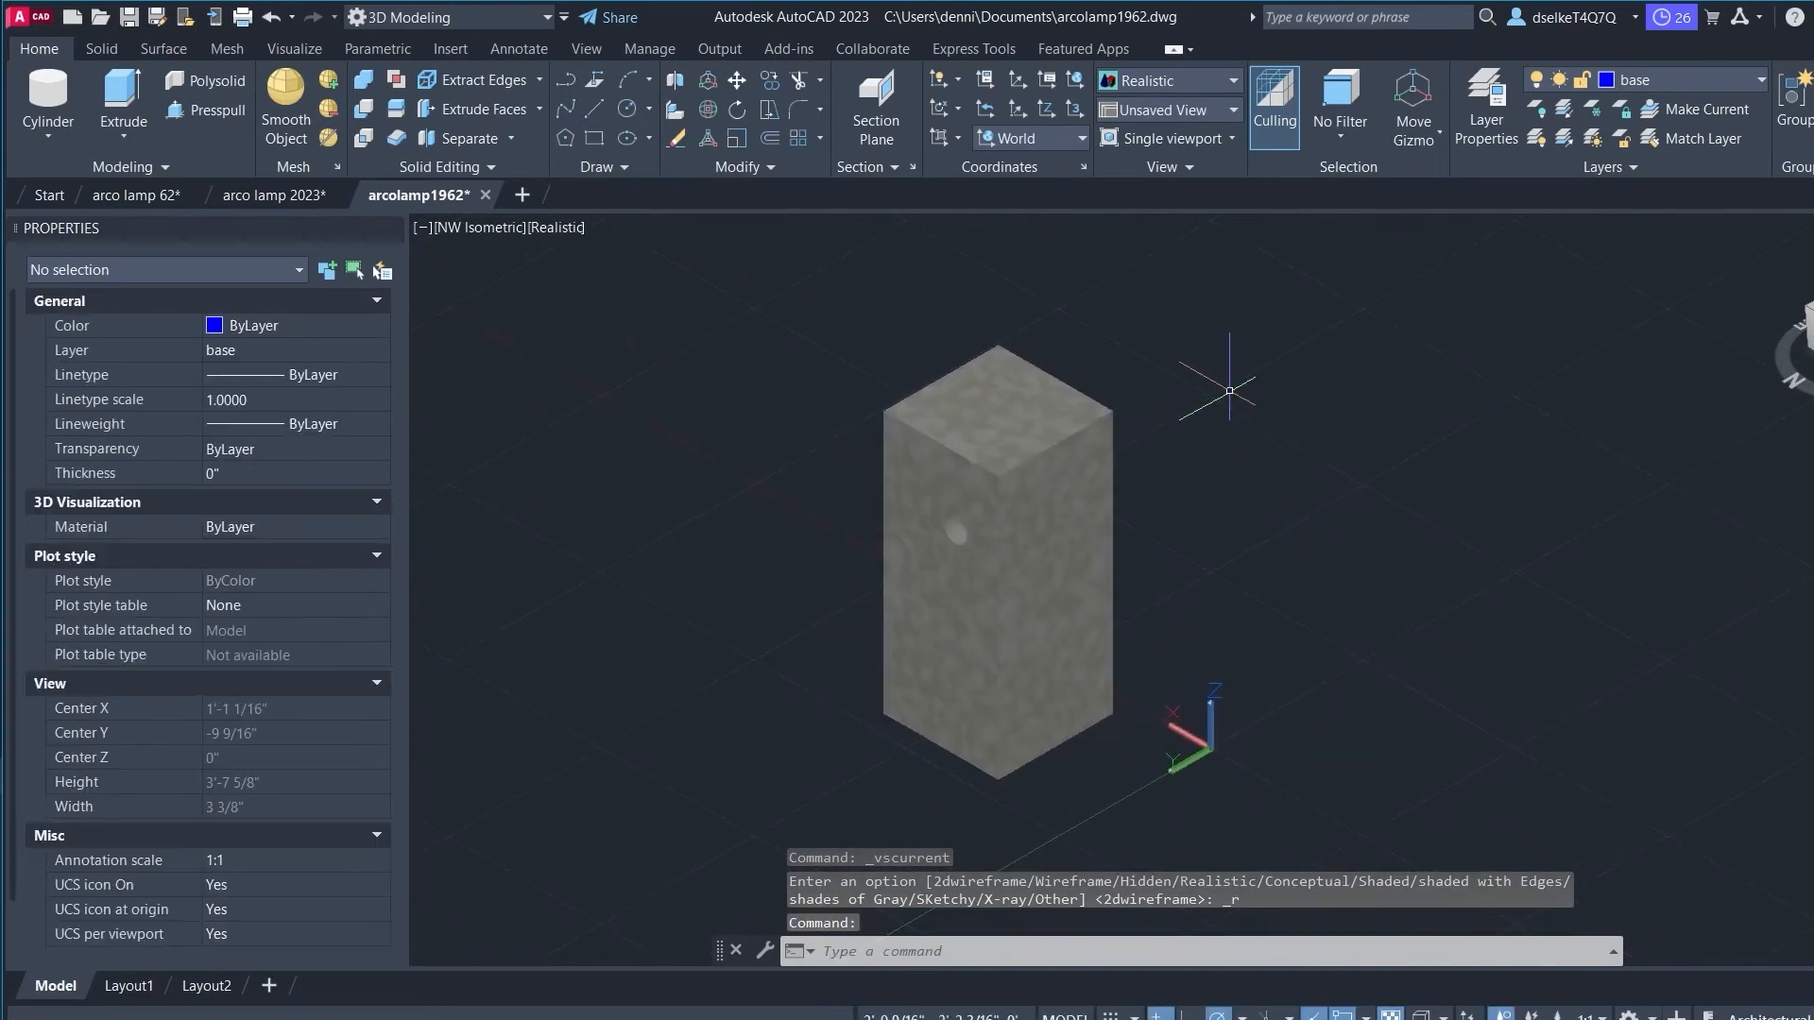
pyautogui.click(1812, 321)
pyautogui.scroll(-2, 1616, 473)
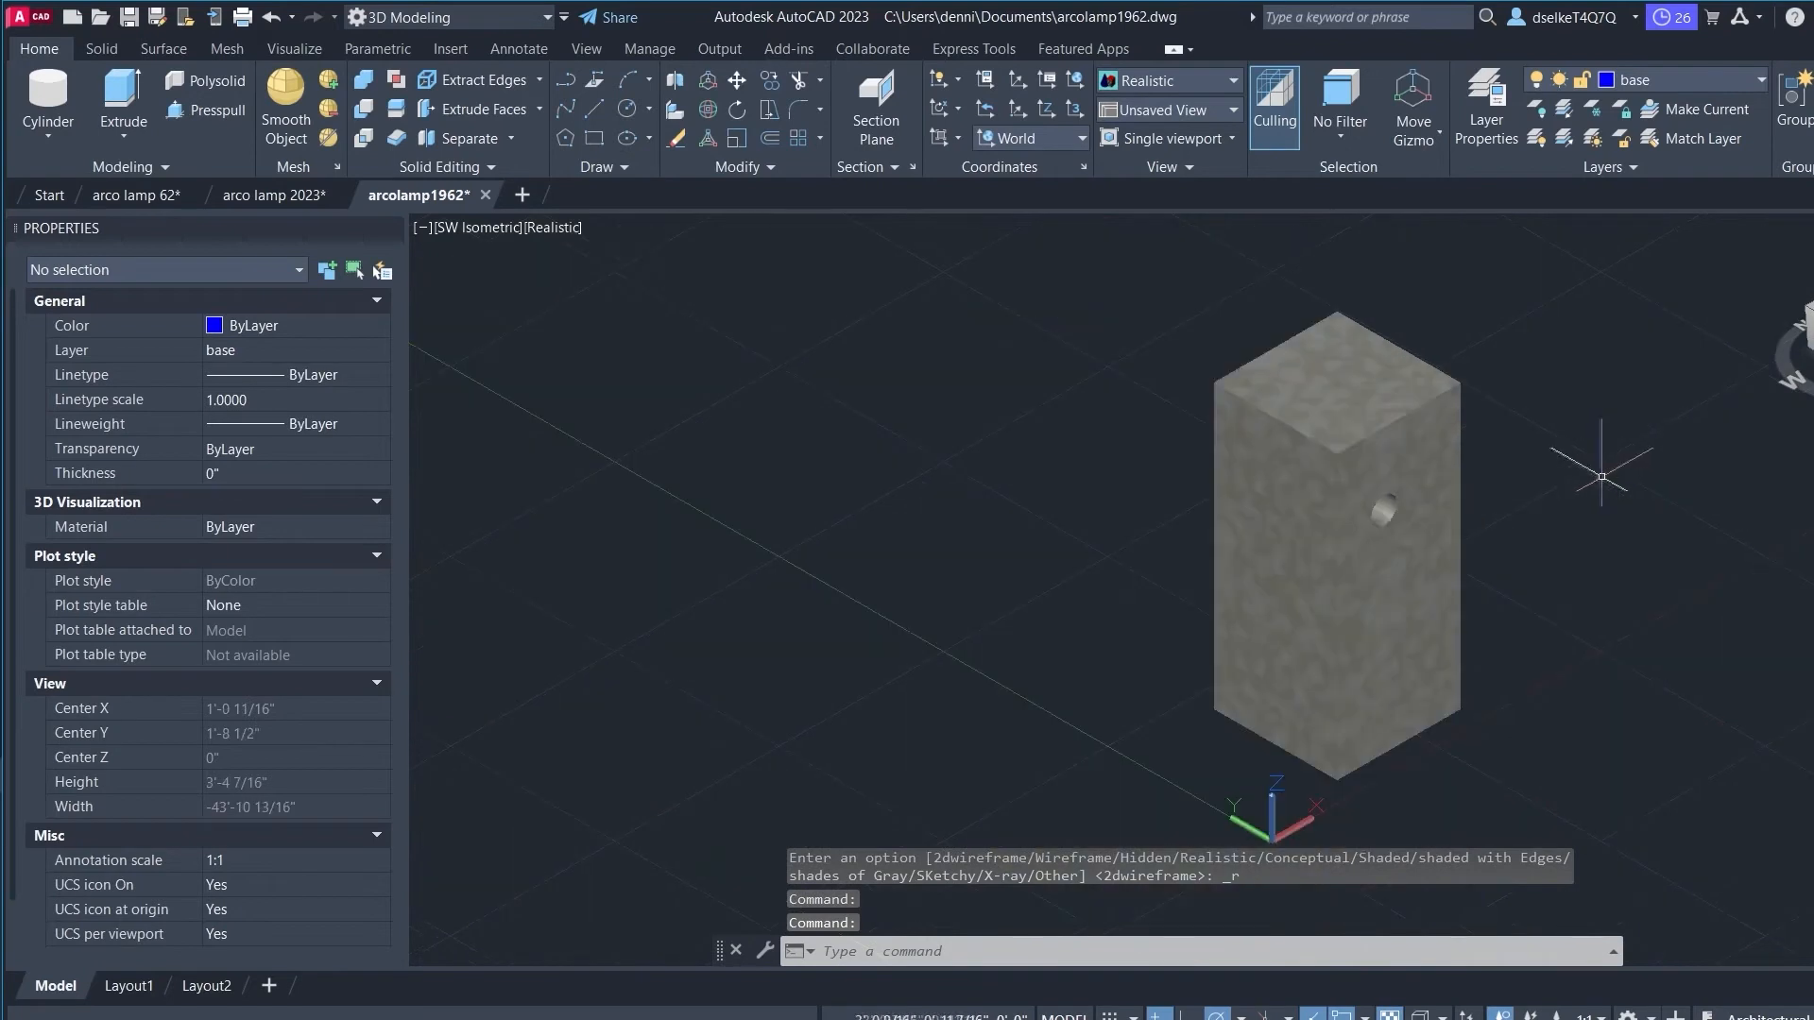
pyautogui.moveTo(1608, 477); pyautogui.dragTo(1236, 414, button='middle')
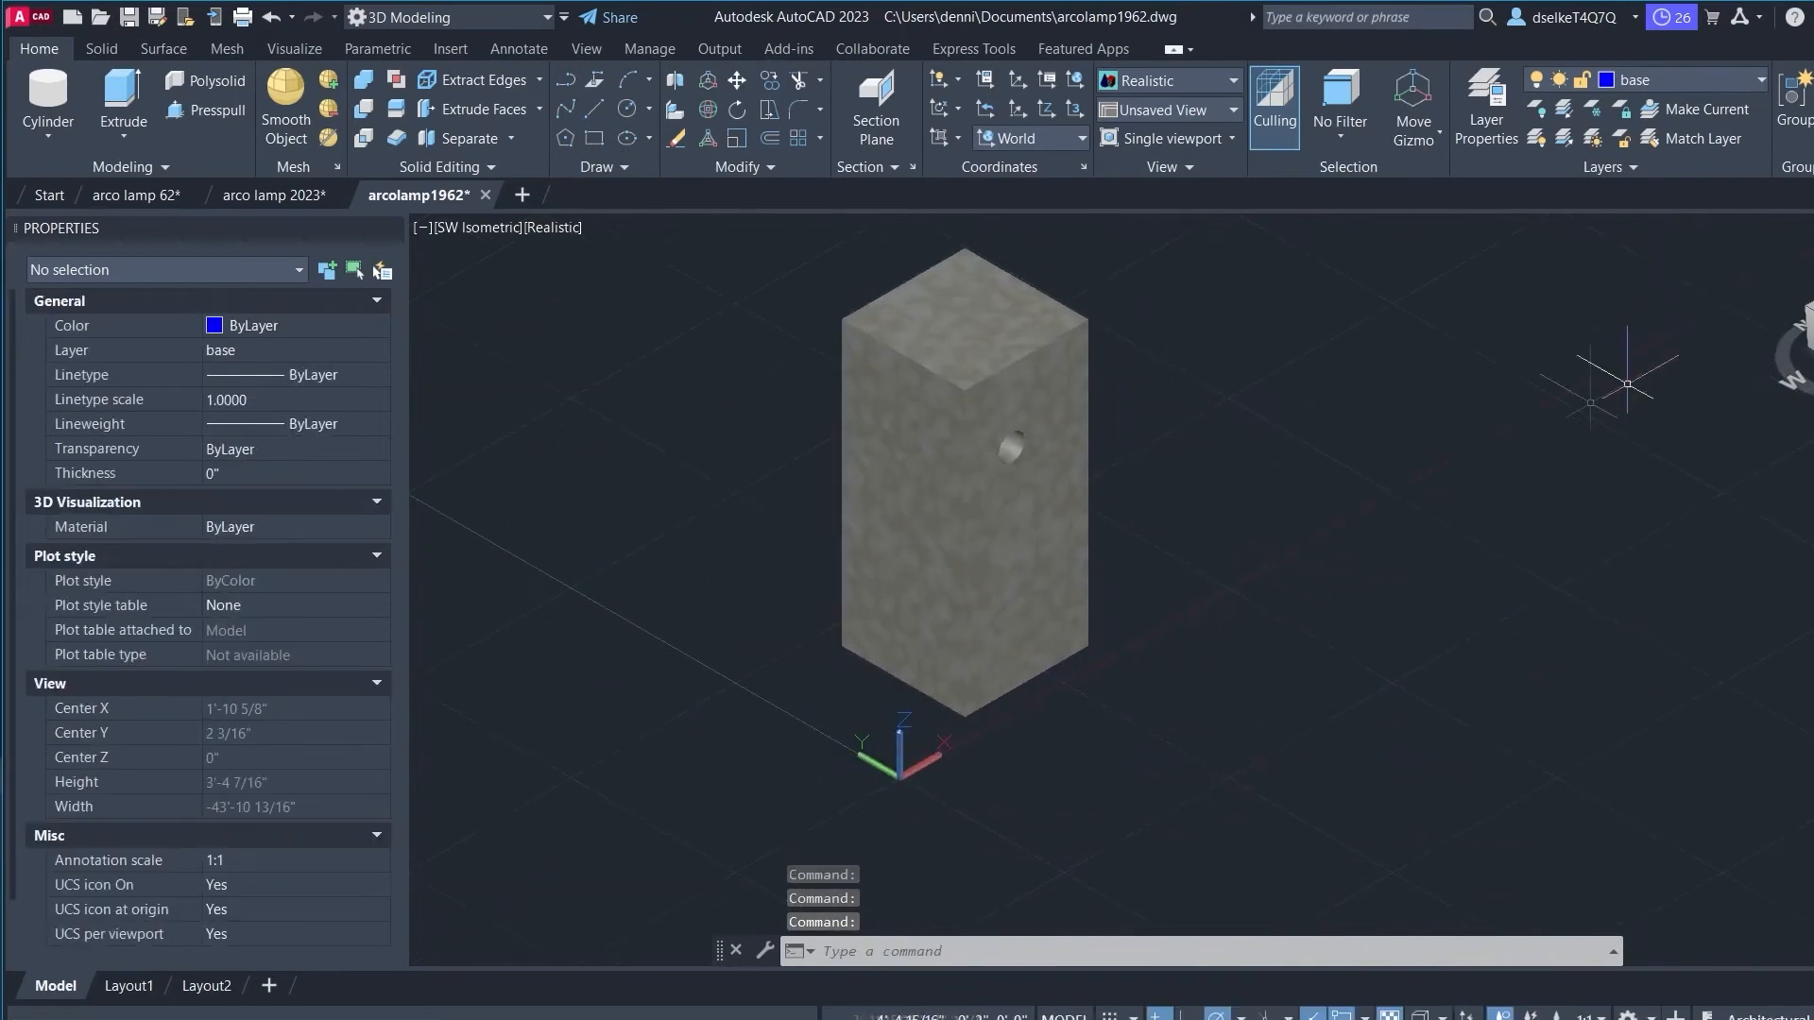
# Step: Consult the lamp dimensions in the arco lamp 2023 drawing, return to arcolamp1962 and show the block in SE Isometric view
pyautogui.click(270, 199)
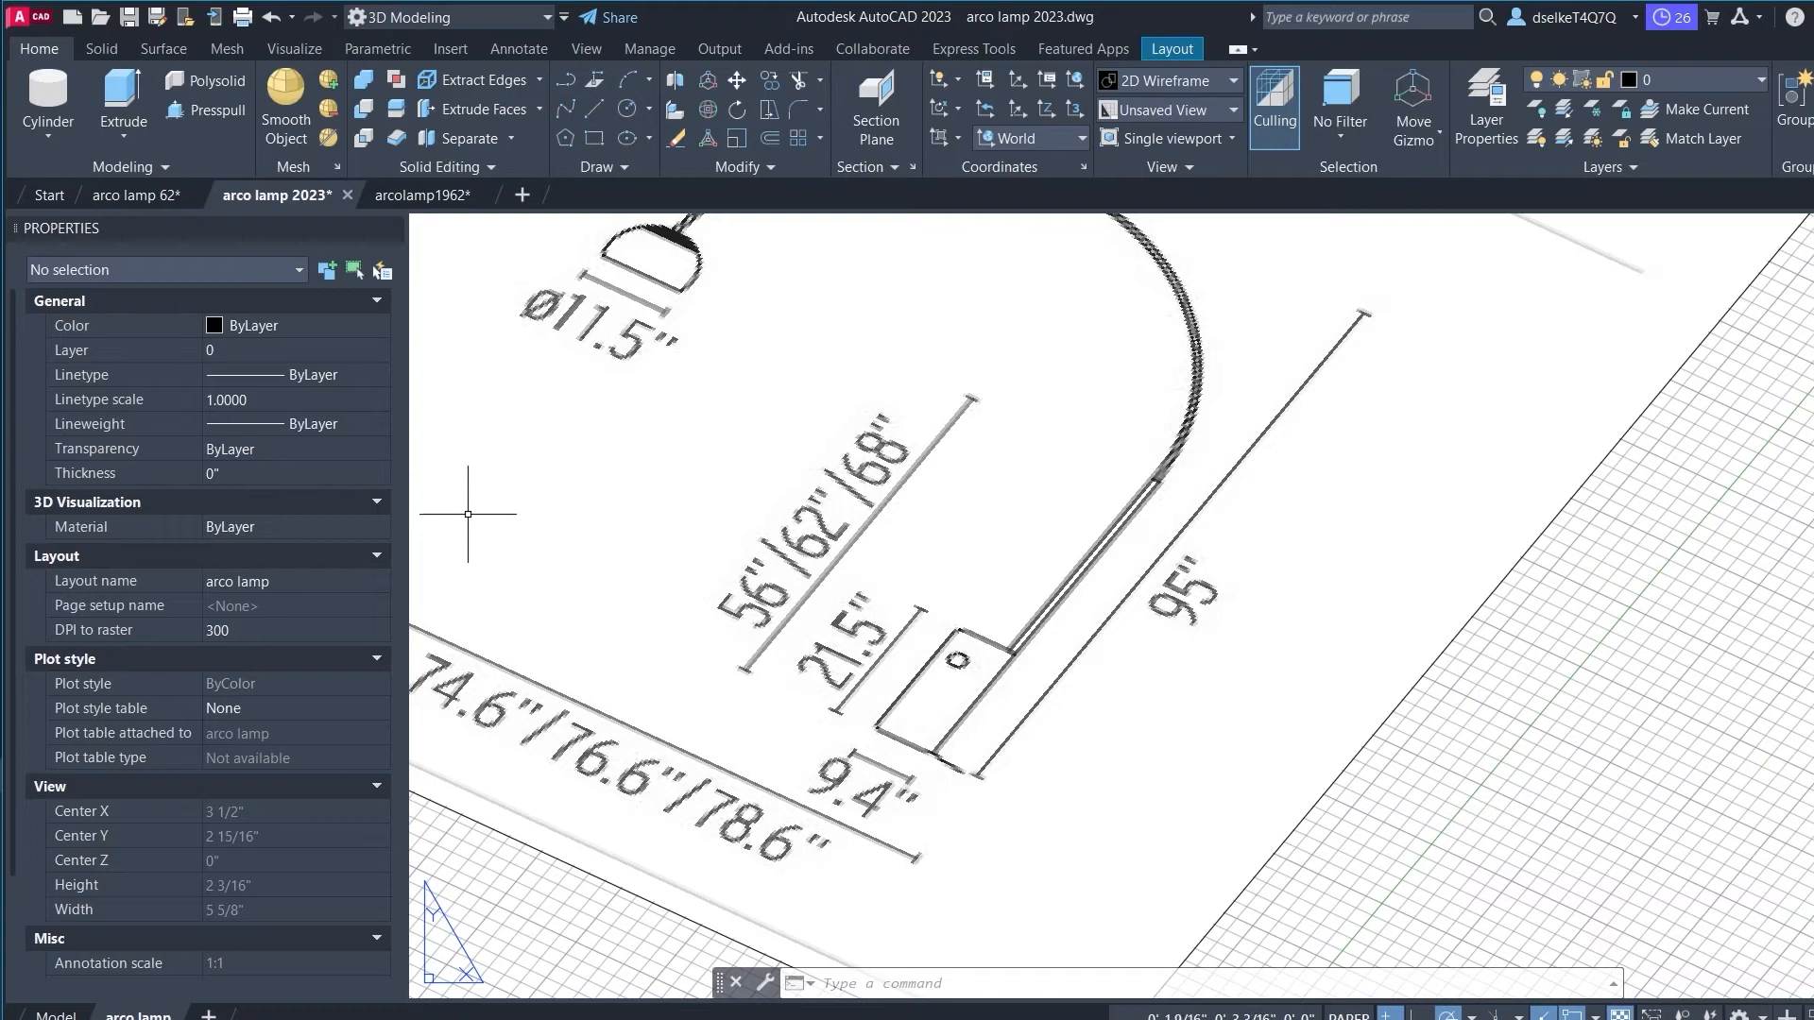
pyautogui.click(430, 197)
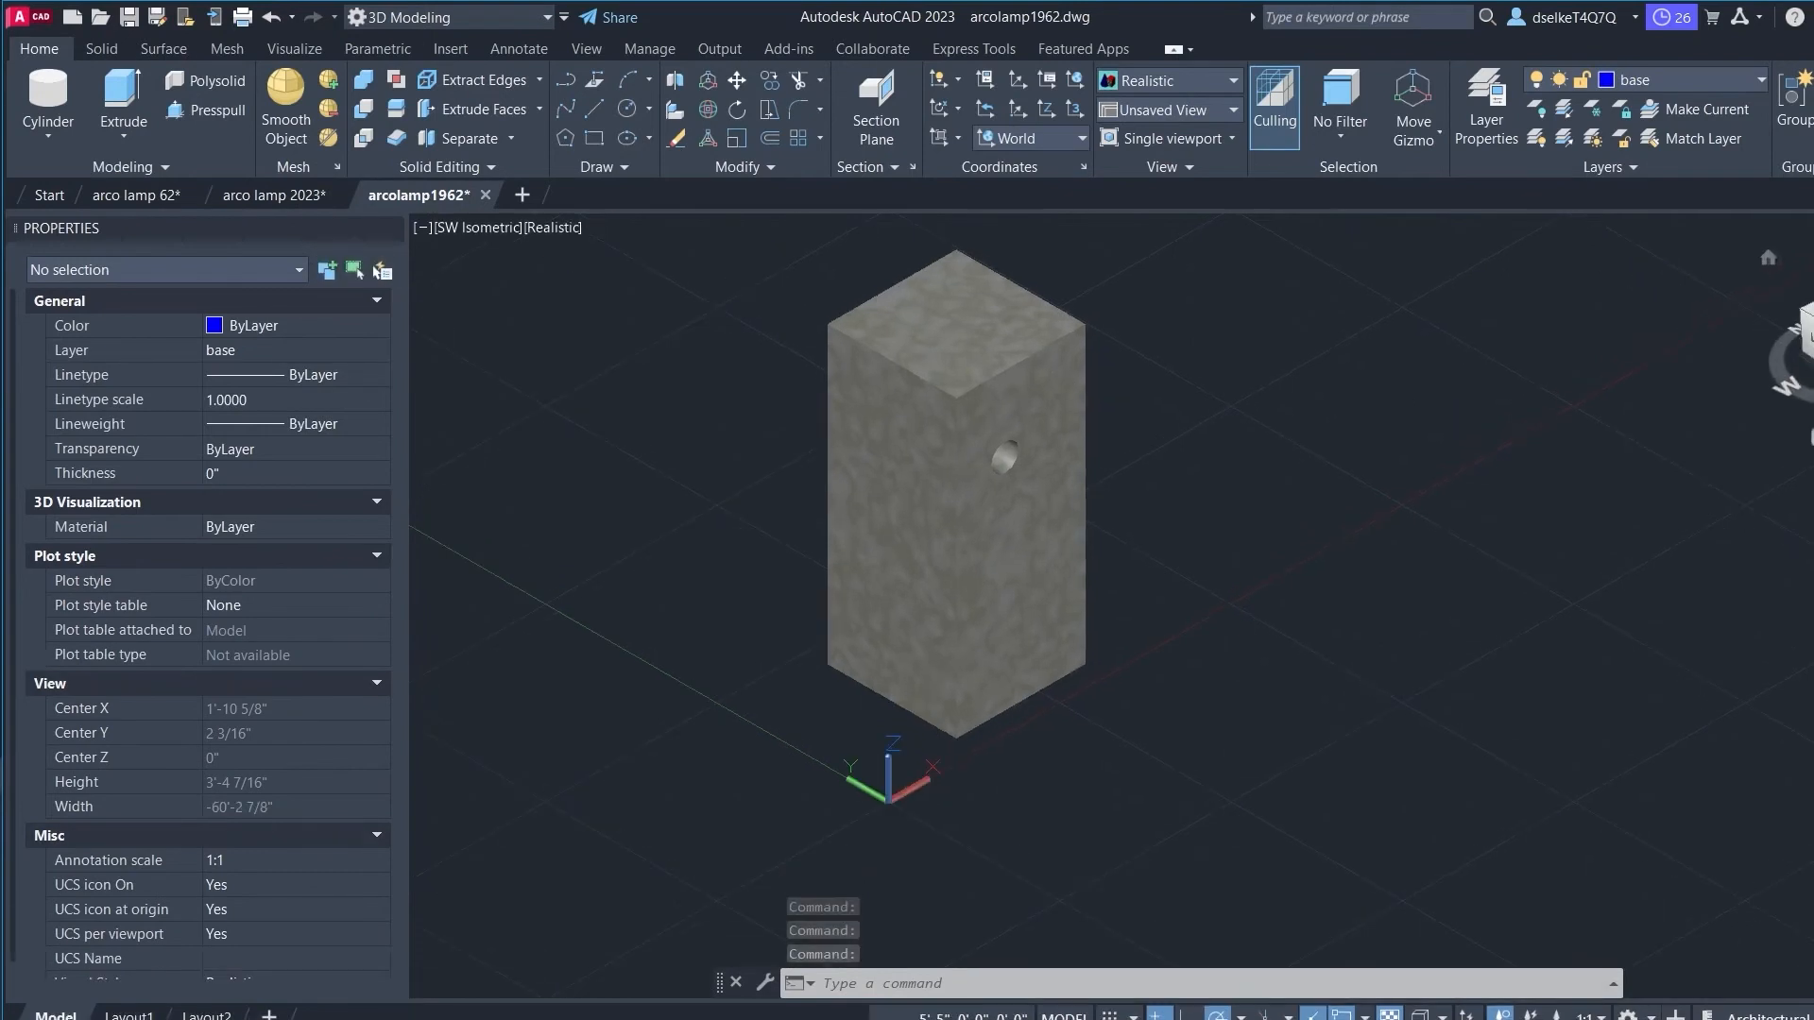
pyautogui.click(1812, 316)
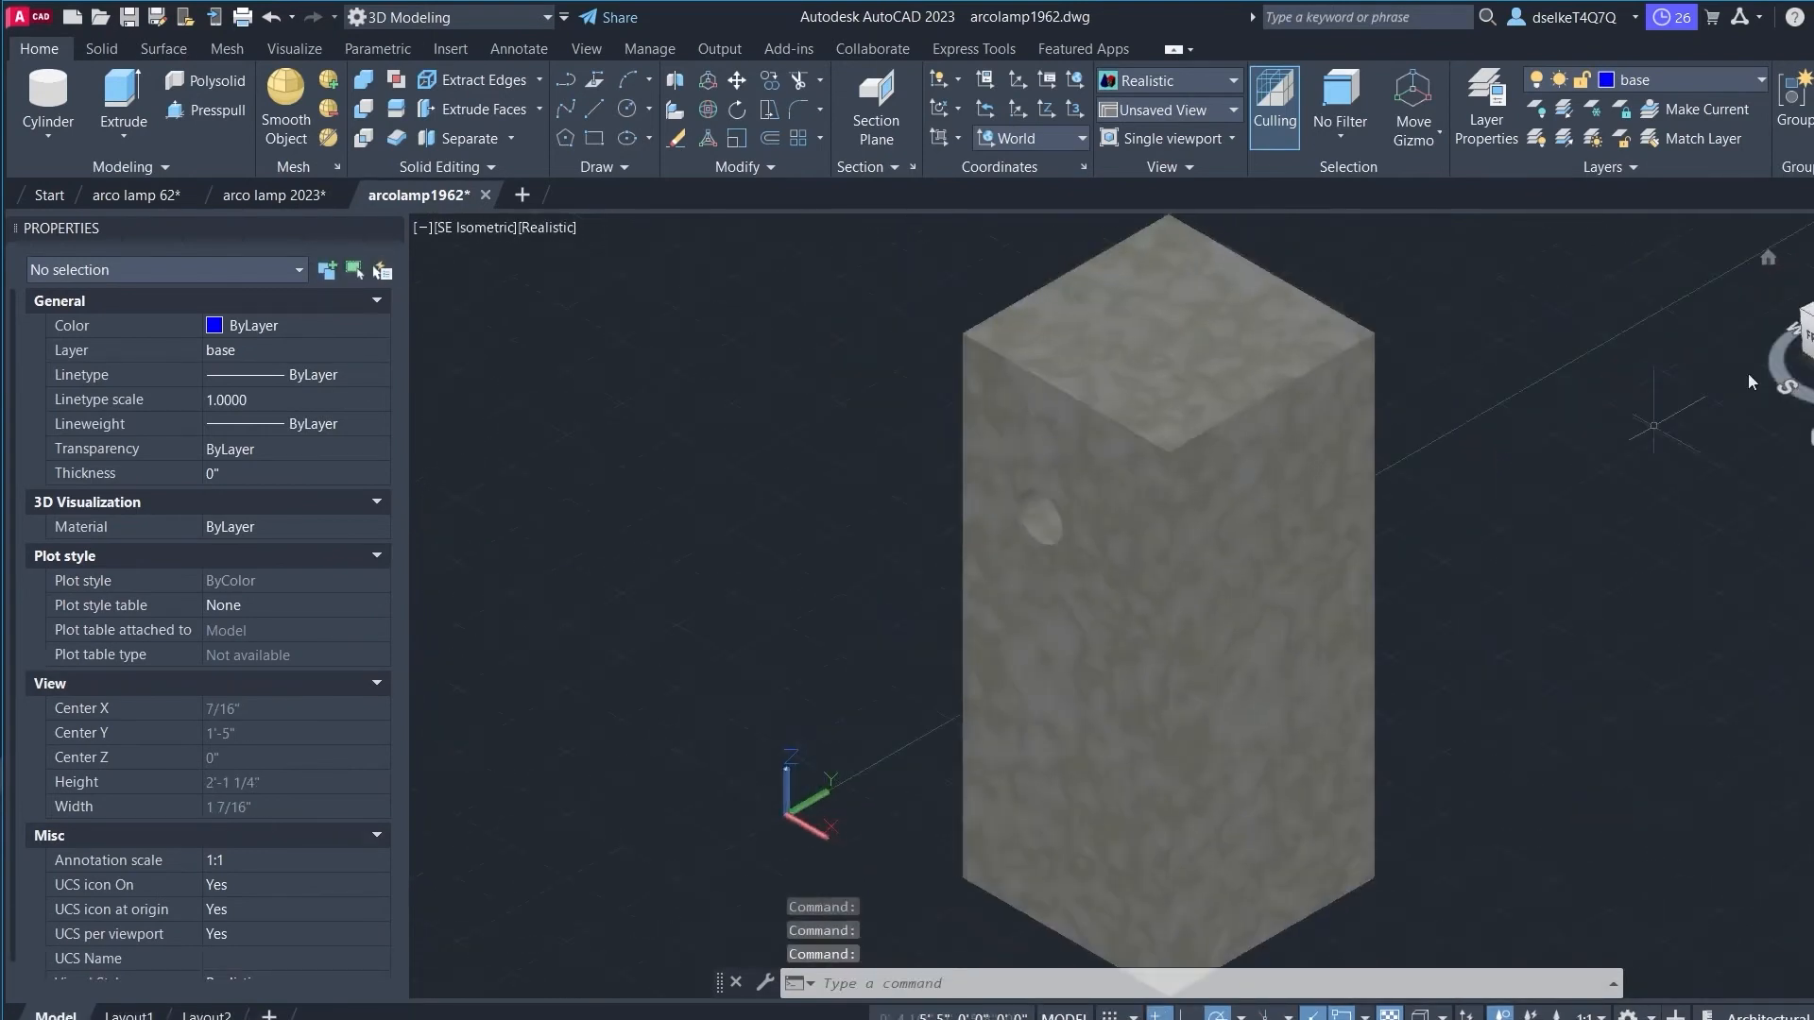
pyautogui.scroll(-6, 1532, 550)
pyautogui.scroll(7, 1512, 566)
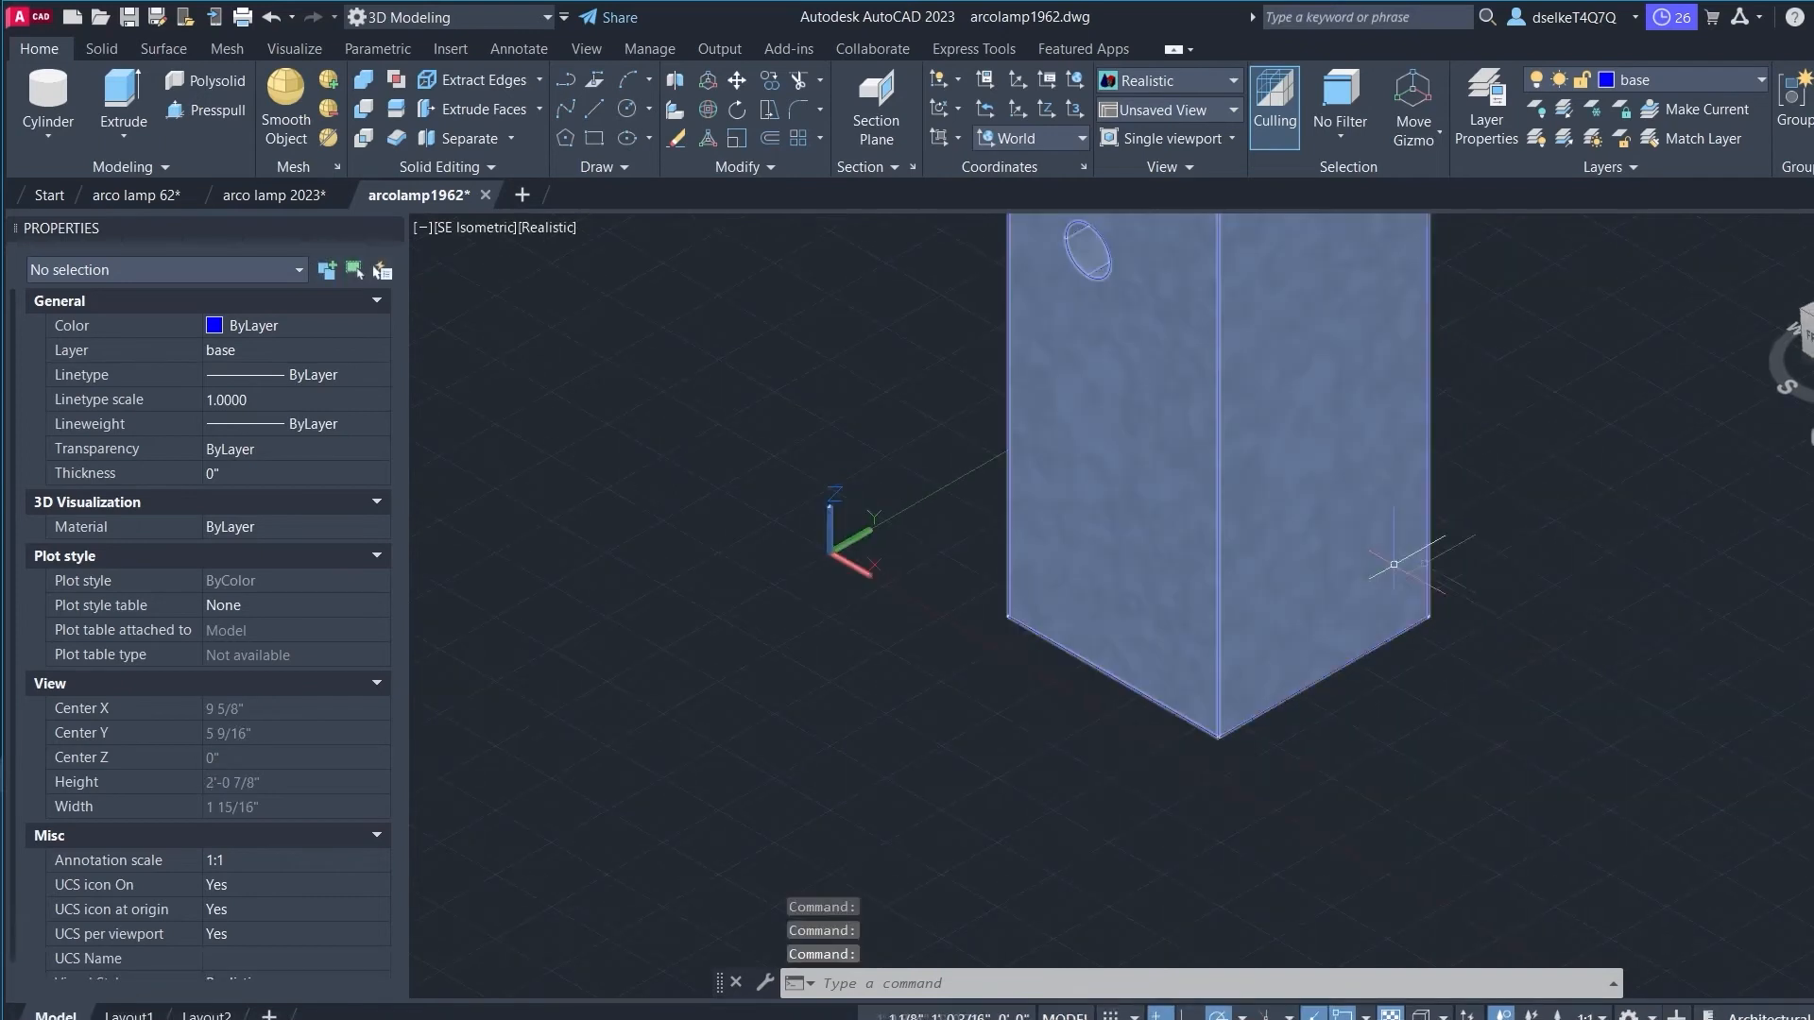
pyautogui.moveTo(1429, 486); pyautogui.dragTo(1139, 655, button='middle')
pyautogui.scroll(-4, 1168, 650)
pyautogui.moveTo(1296, 607); pyautogui.dragTo(1171, 616, button='middle')
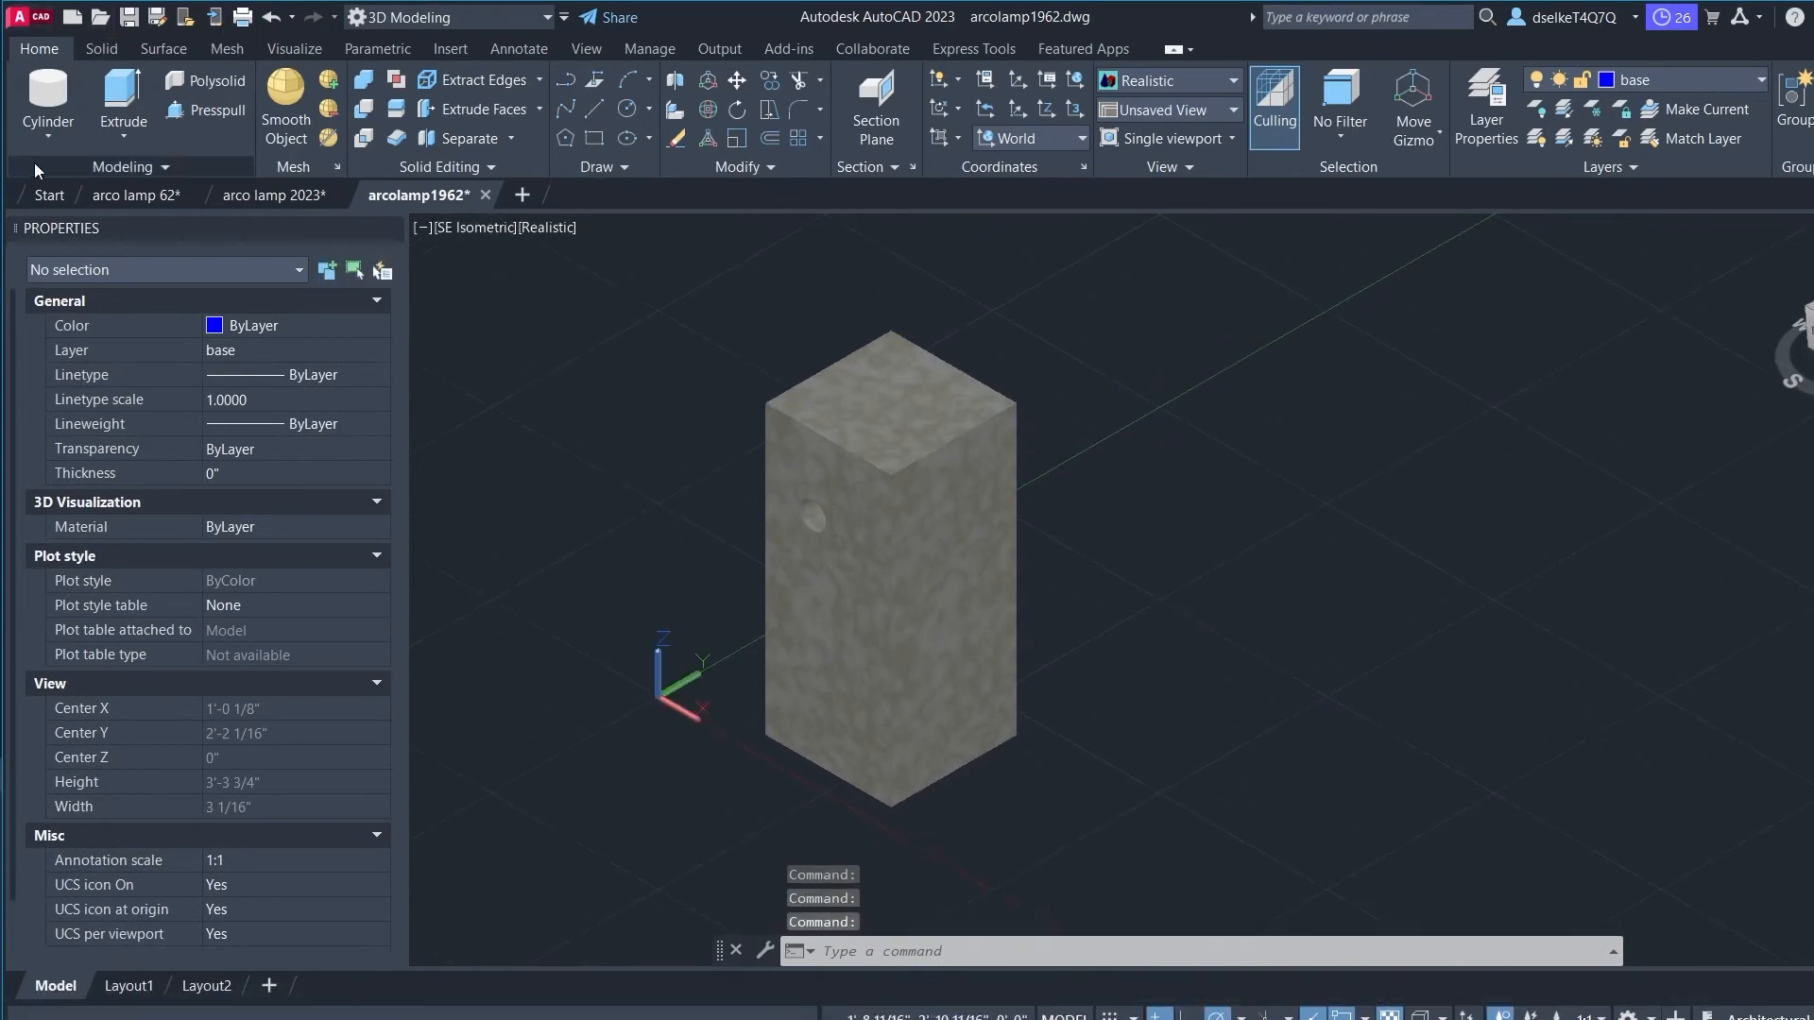
# Step: Create an upright cylinder 1.5 inches in diameter and 68 inches high on the ground plane beside the base block
pyautogui.click(48, 132)
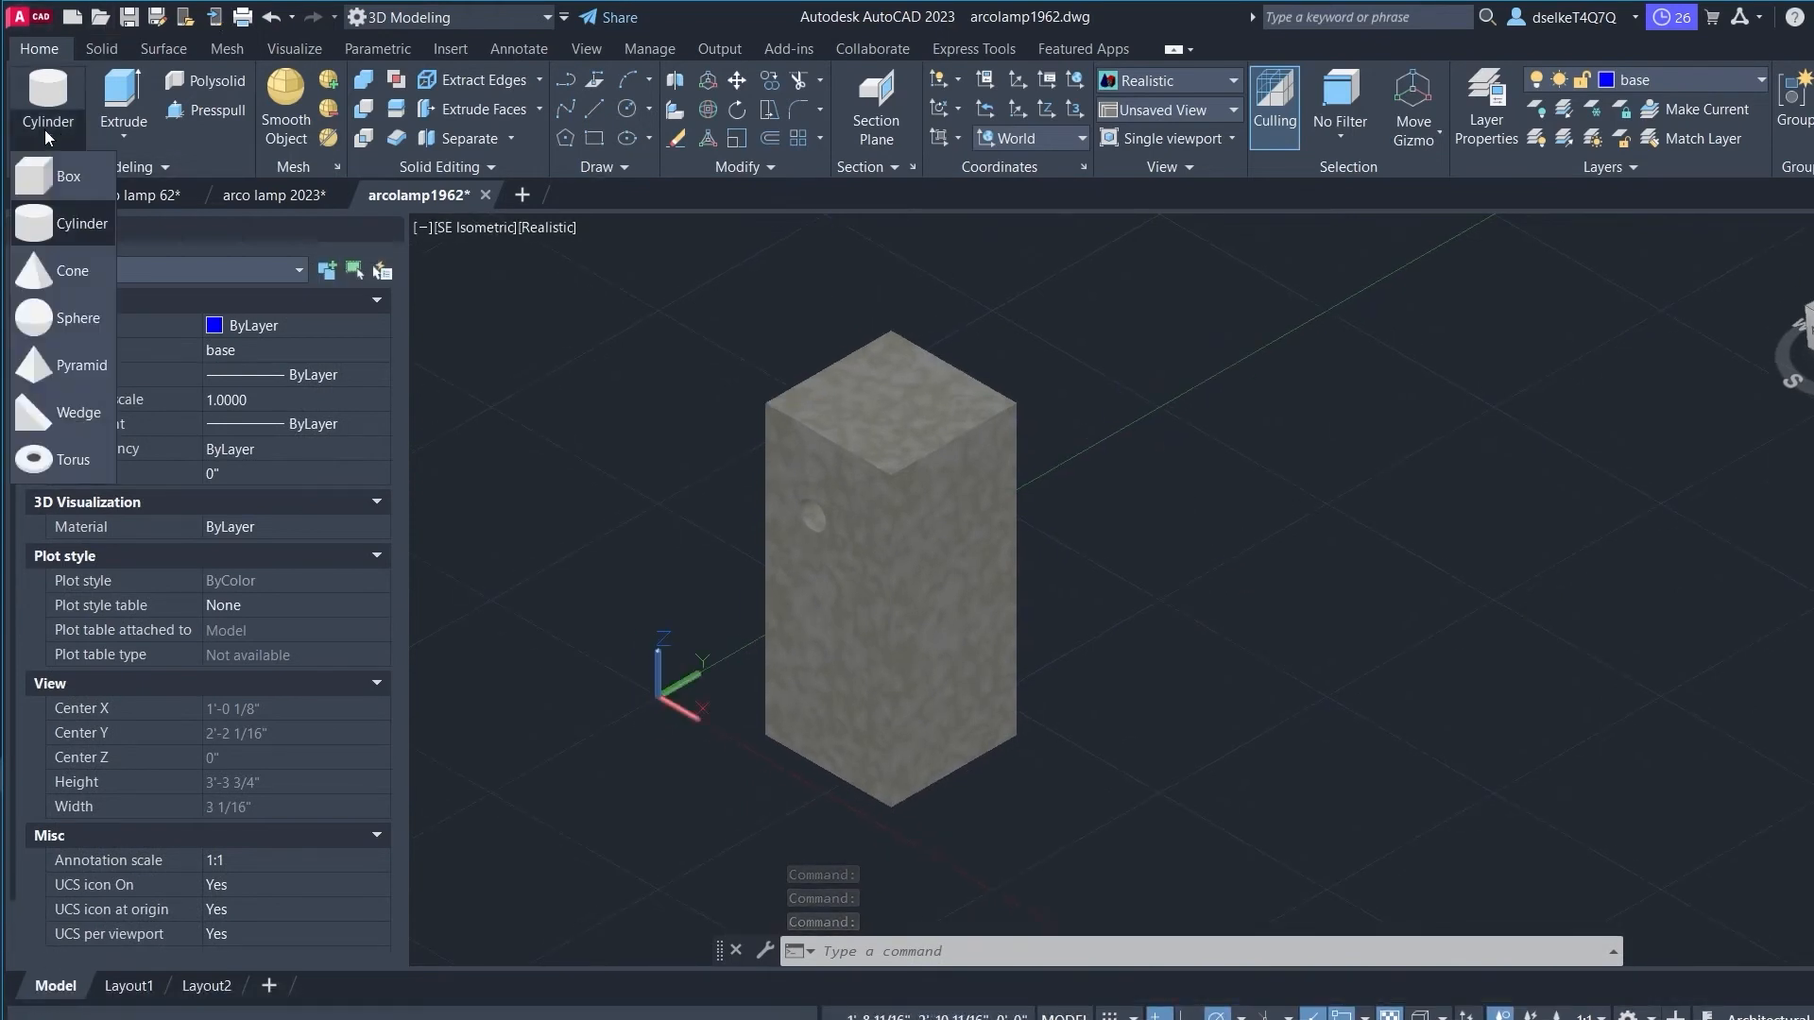
pyautogui.click(73, 234)
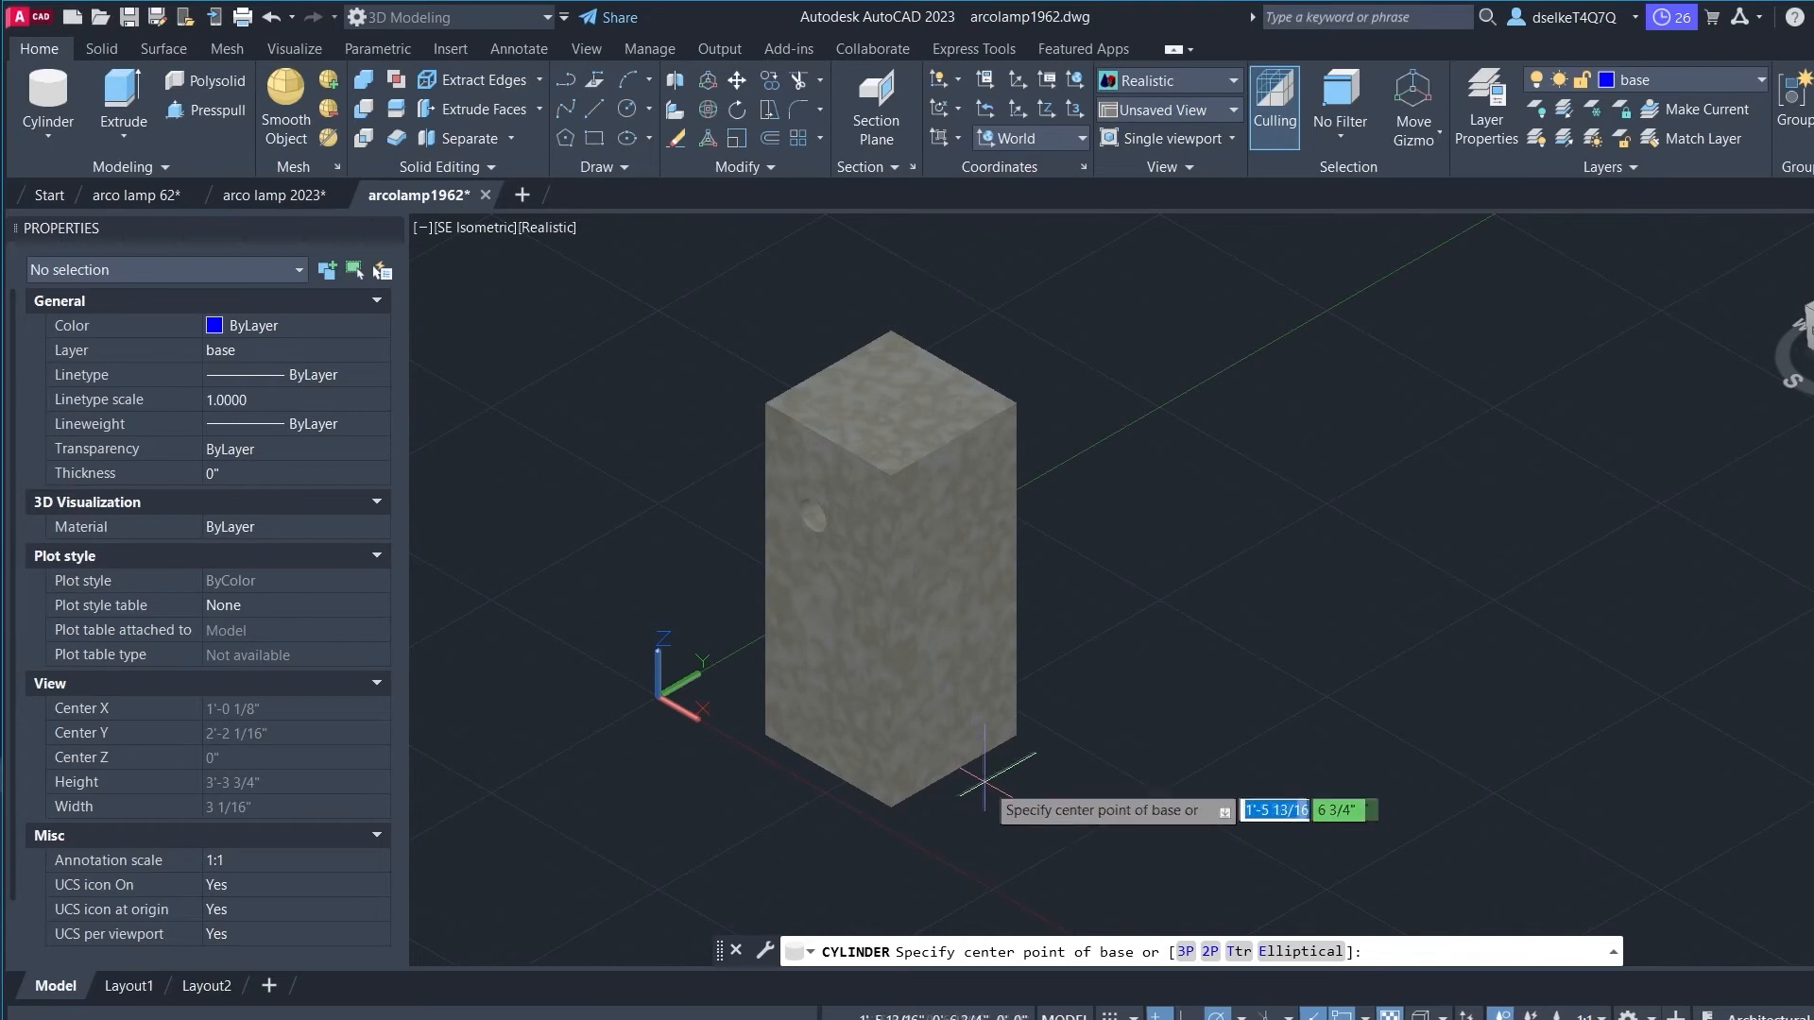
pyautogui.click(979, 780)
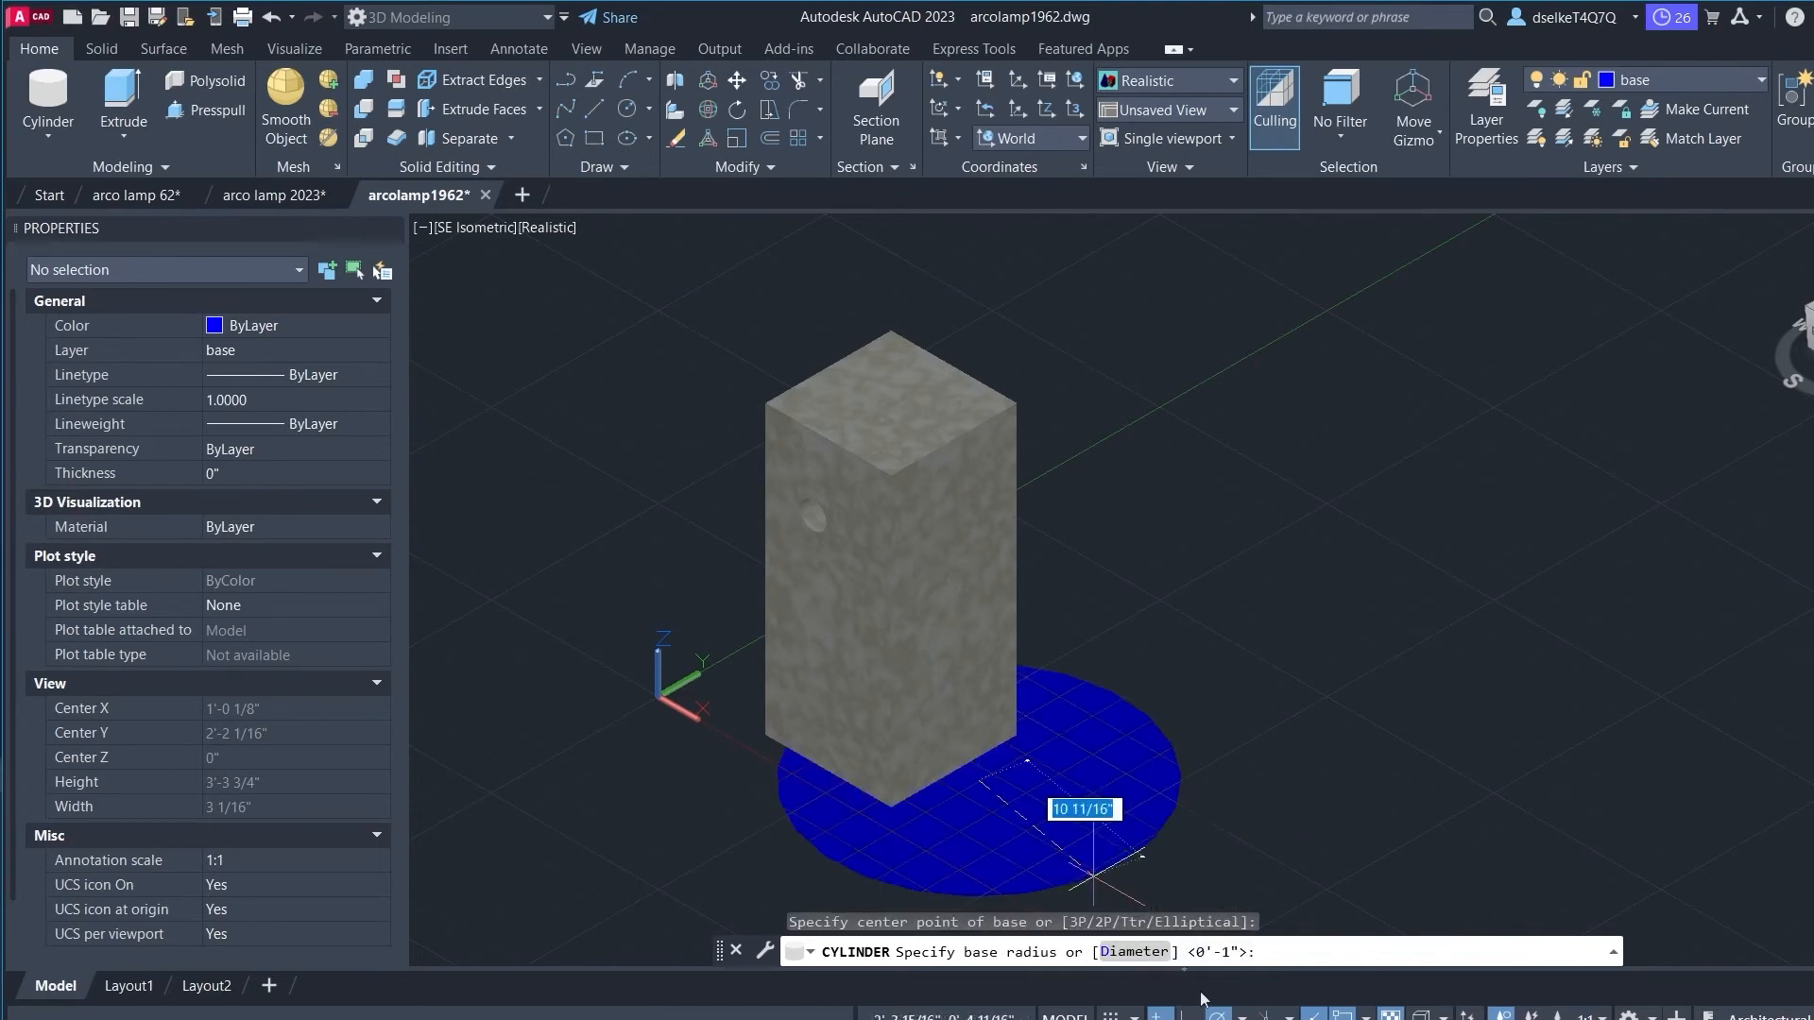
pyautogui.click(1134, 952)
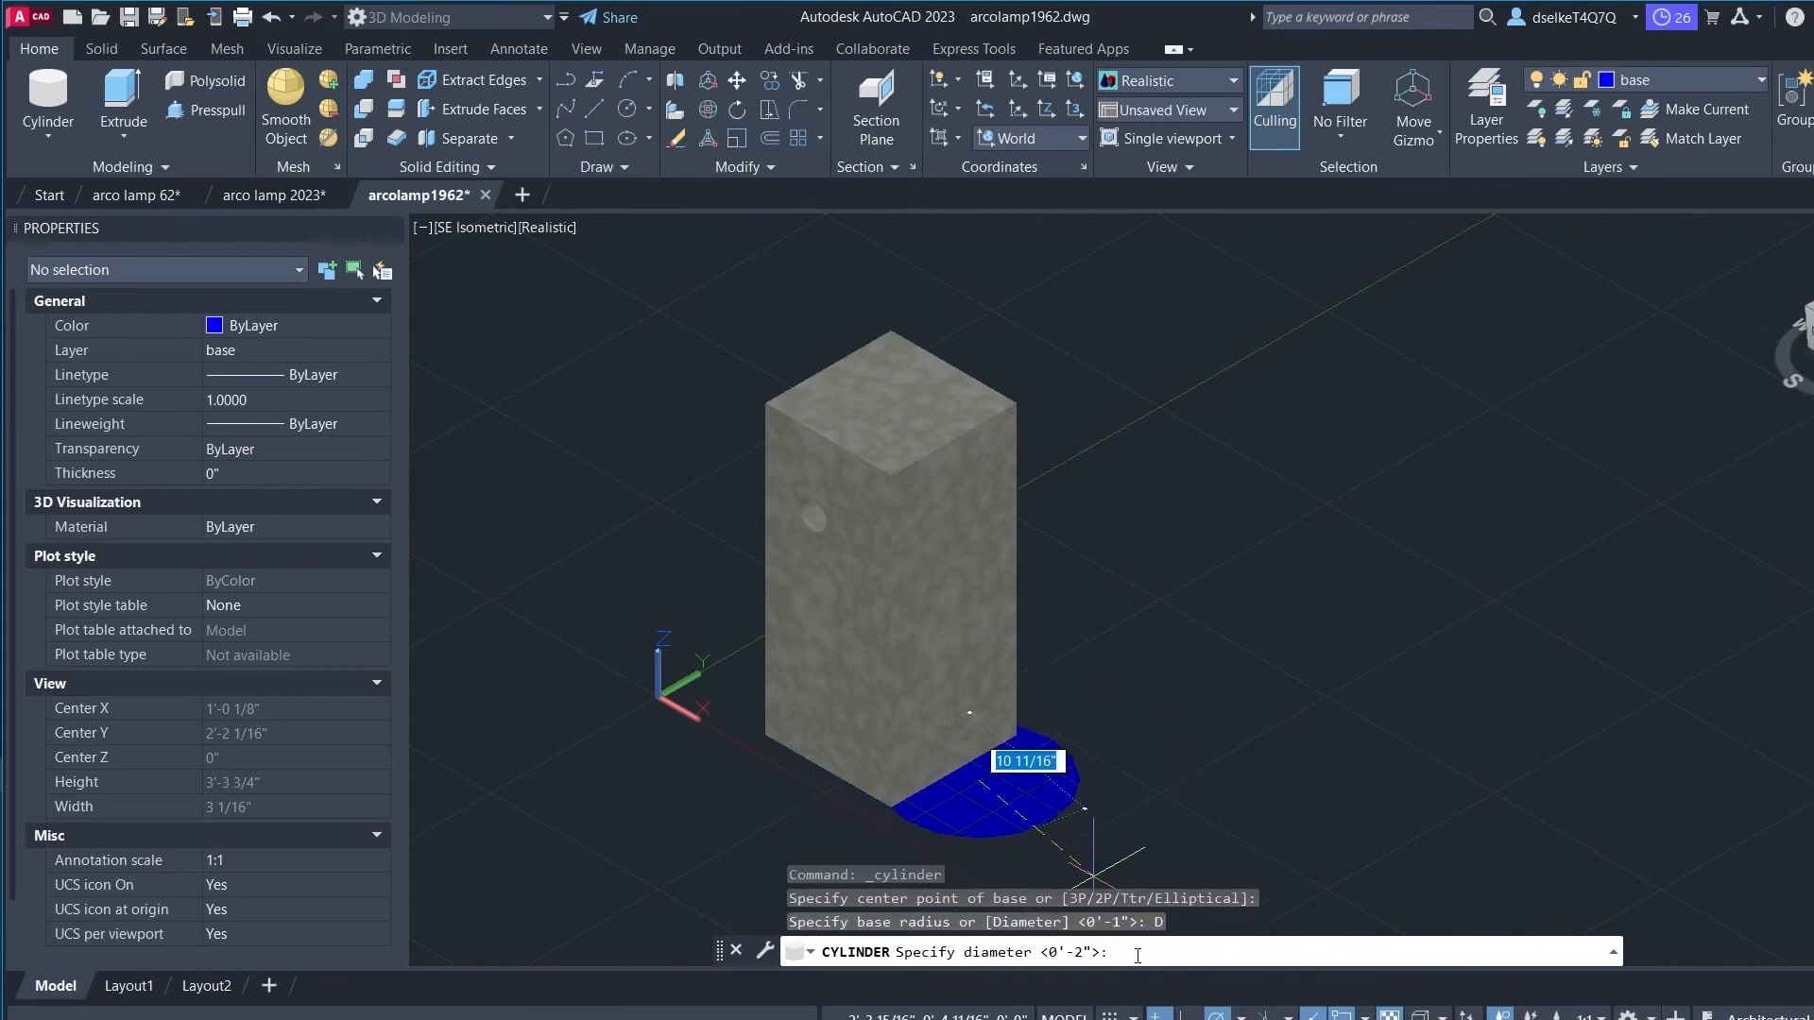
pyautogui.write('1')
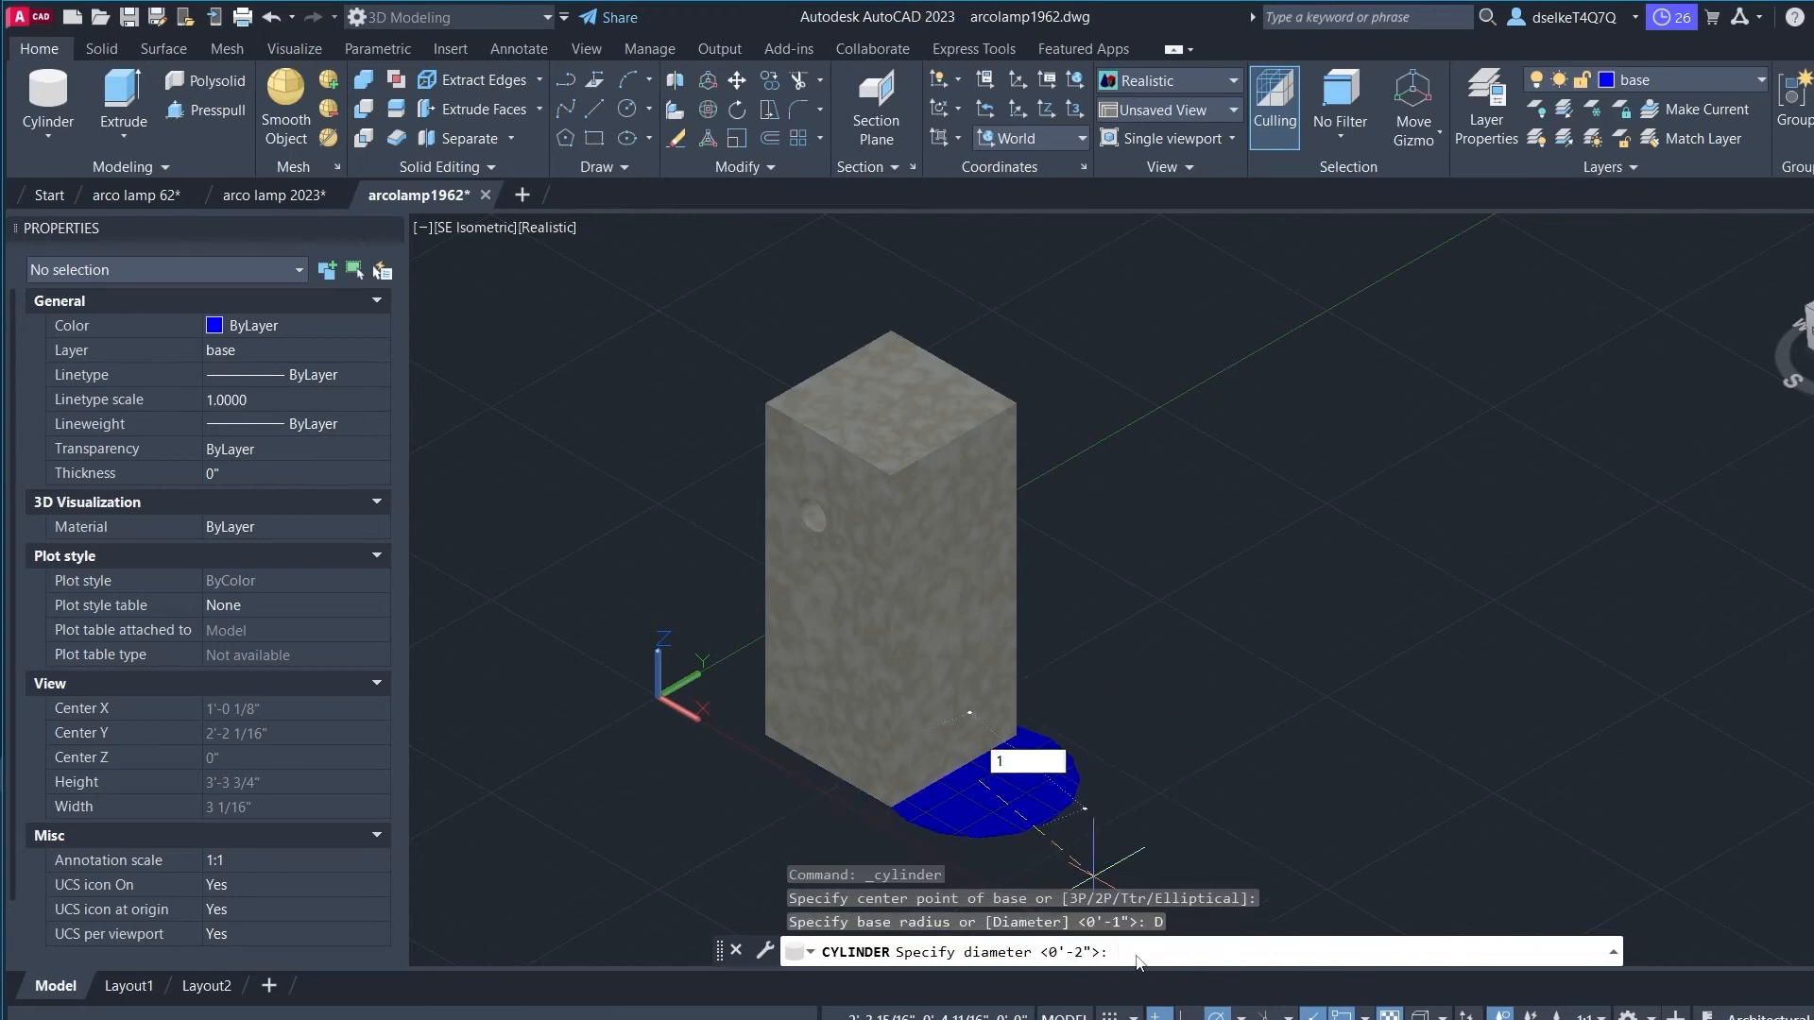
pyautogui.write('.5')
pyautogui.press('Return')
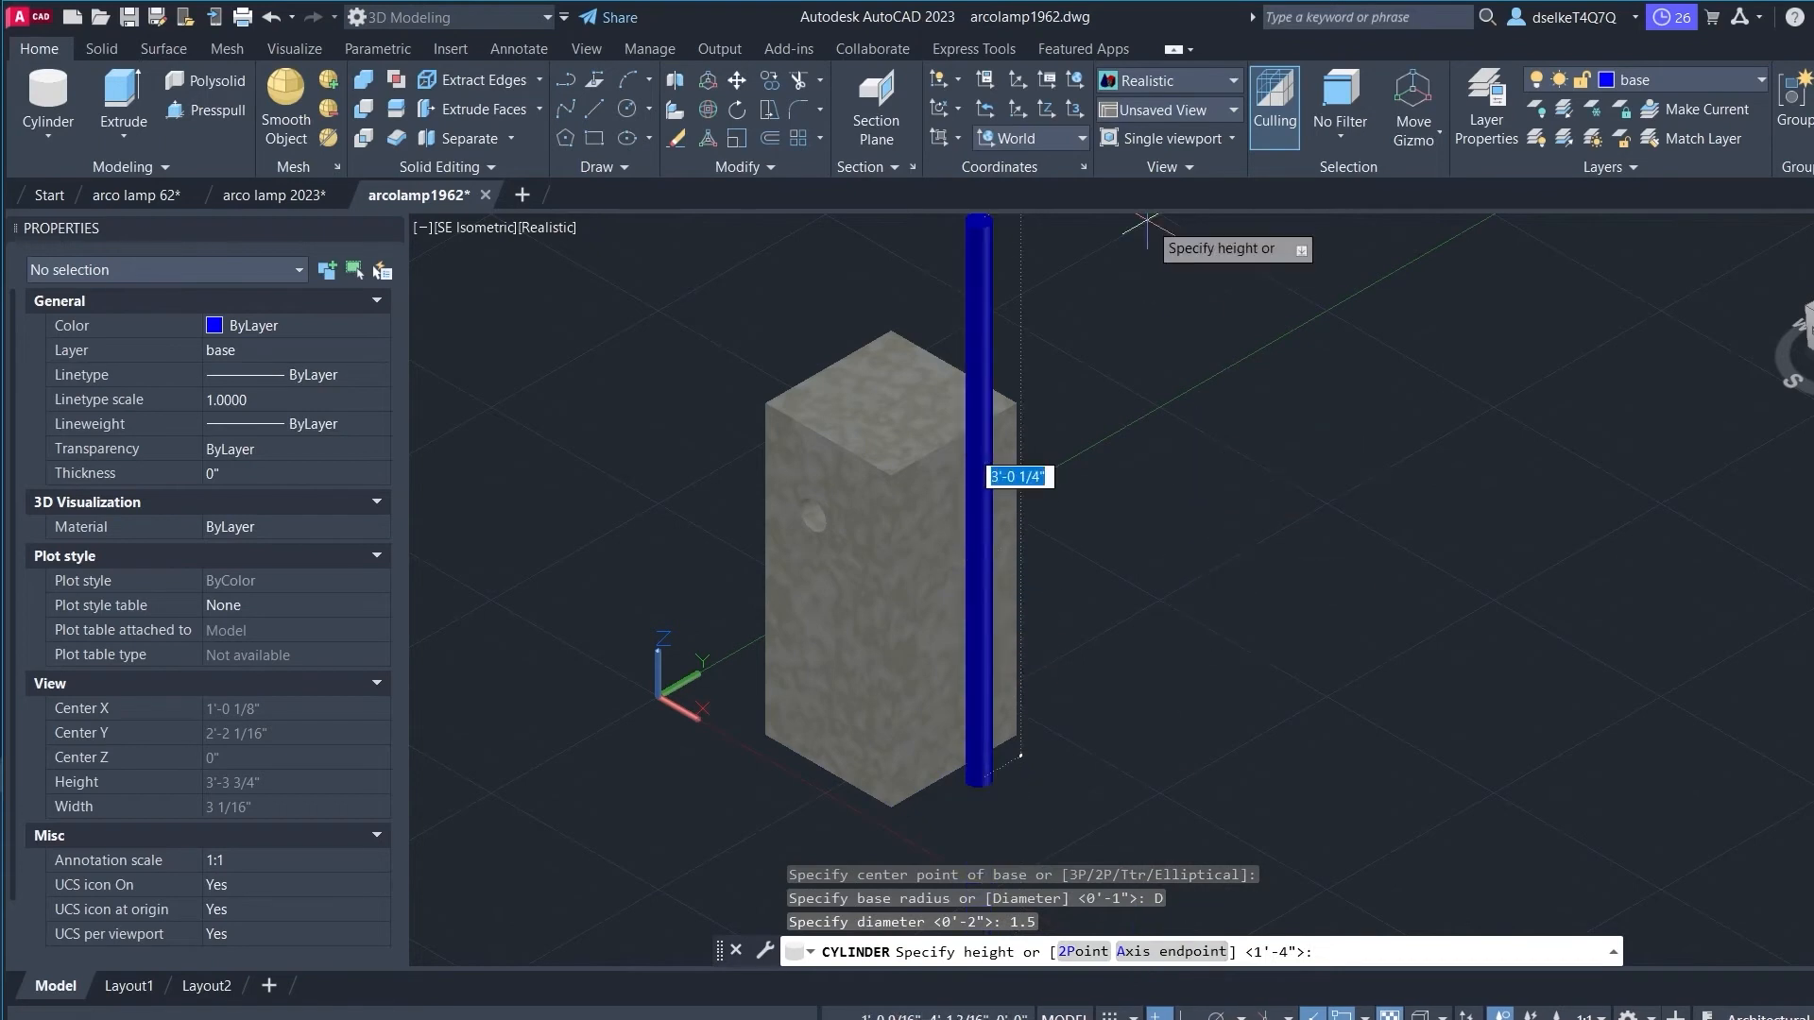
pyautogui.write('68')
pyautogui.press('Return')
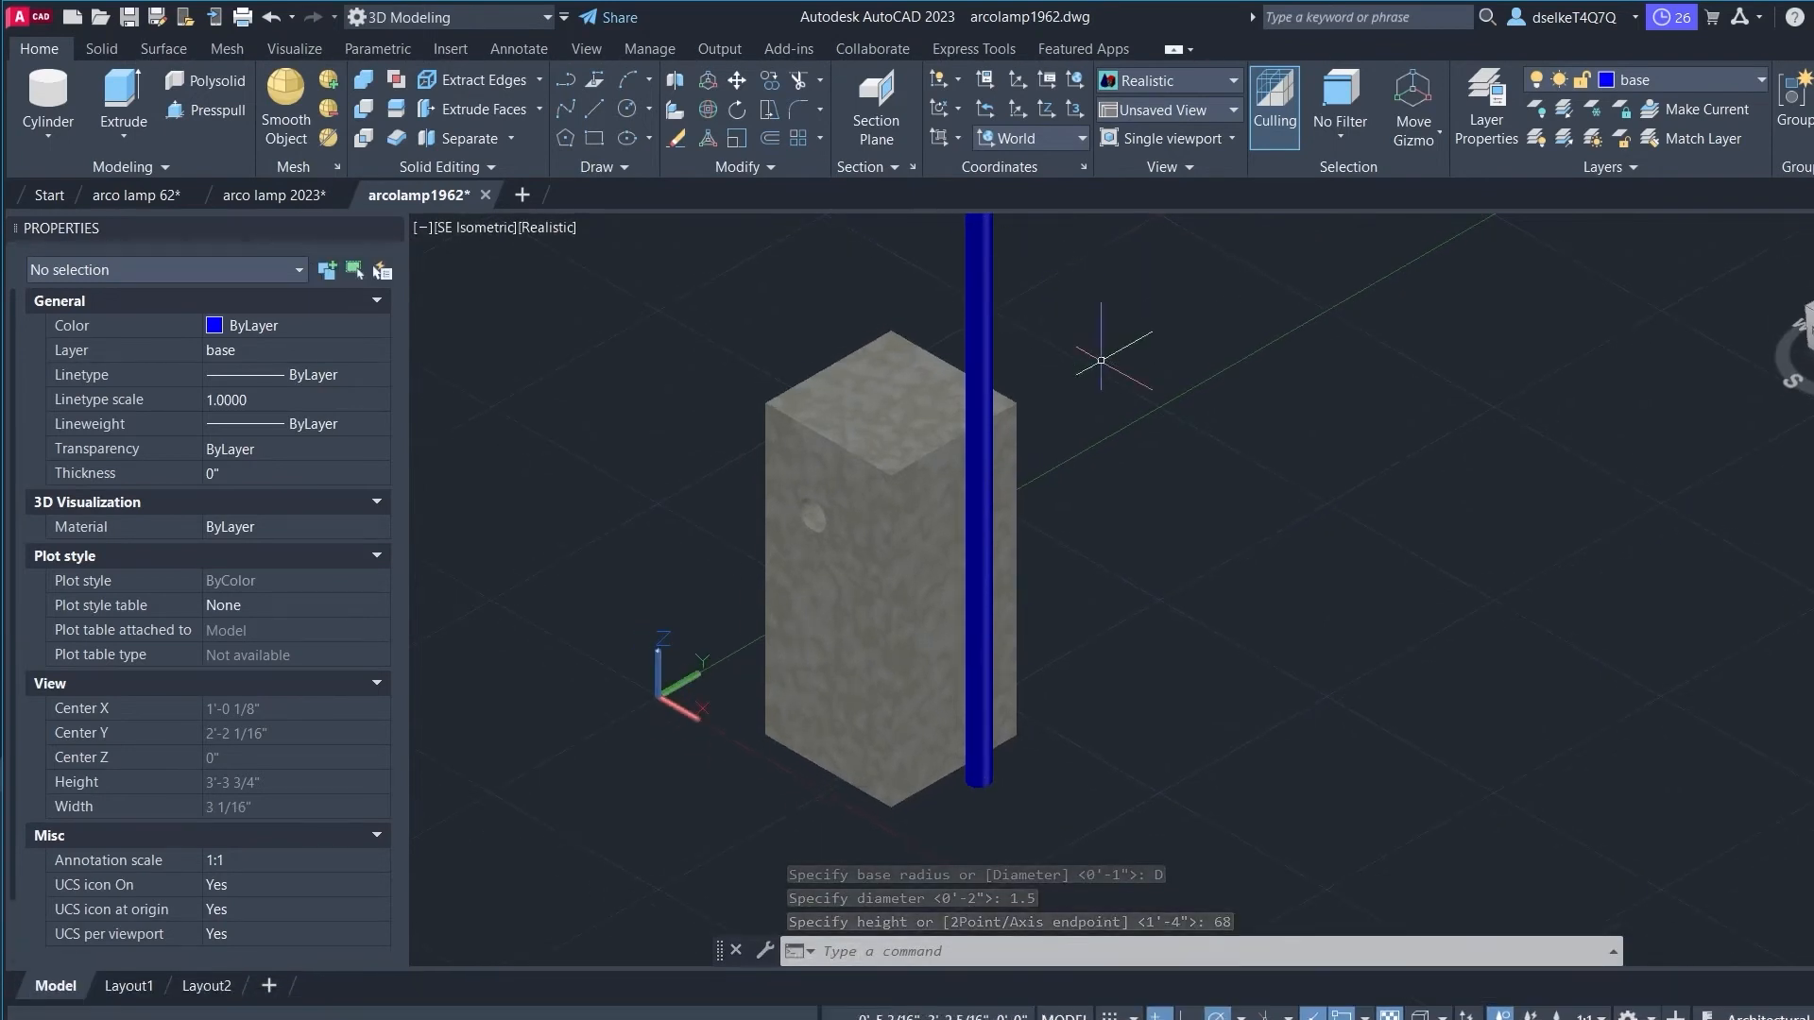
pyautogui.press('Escape')
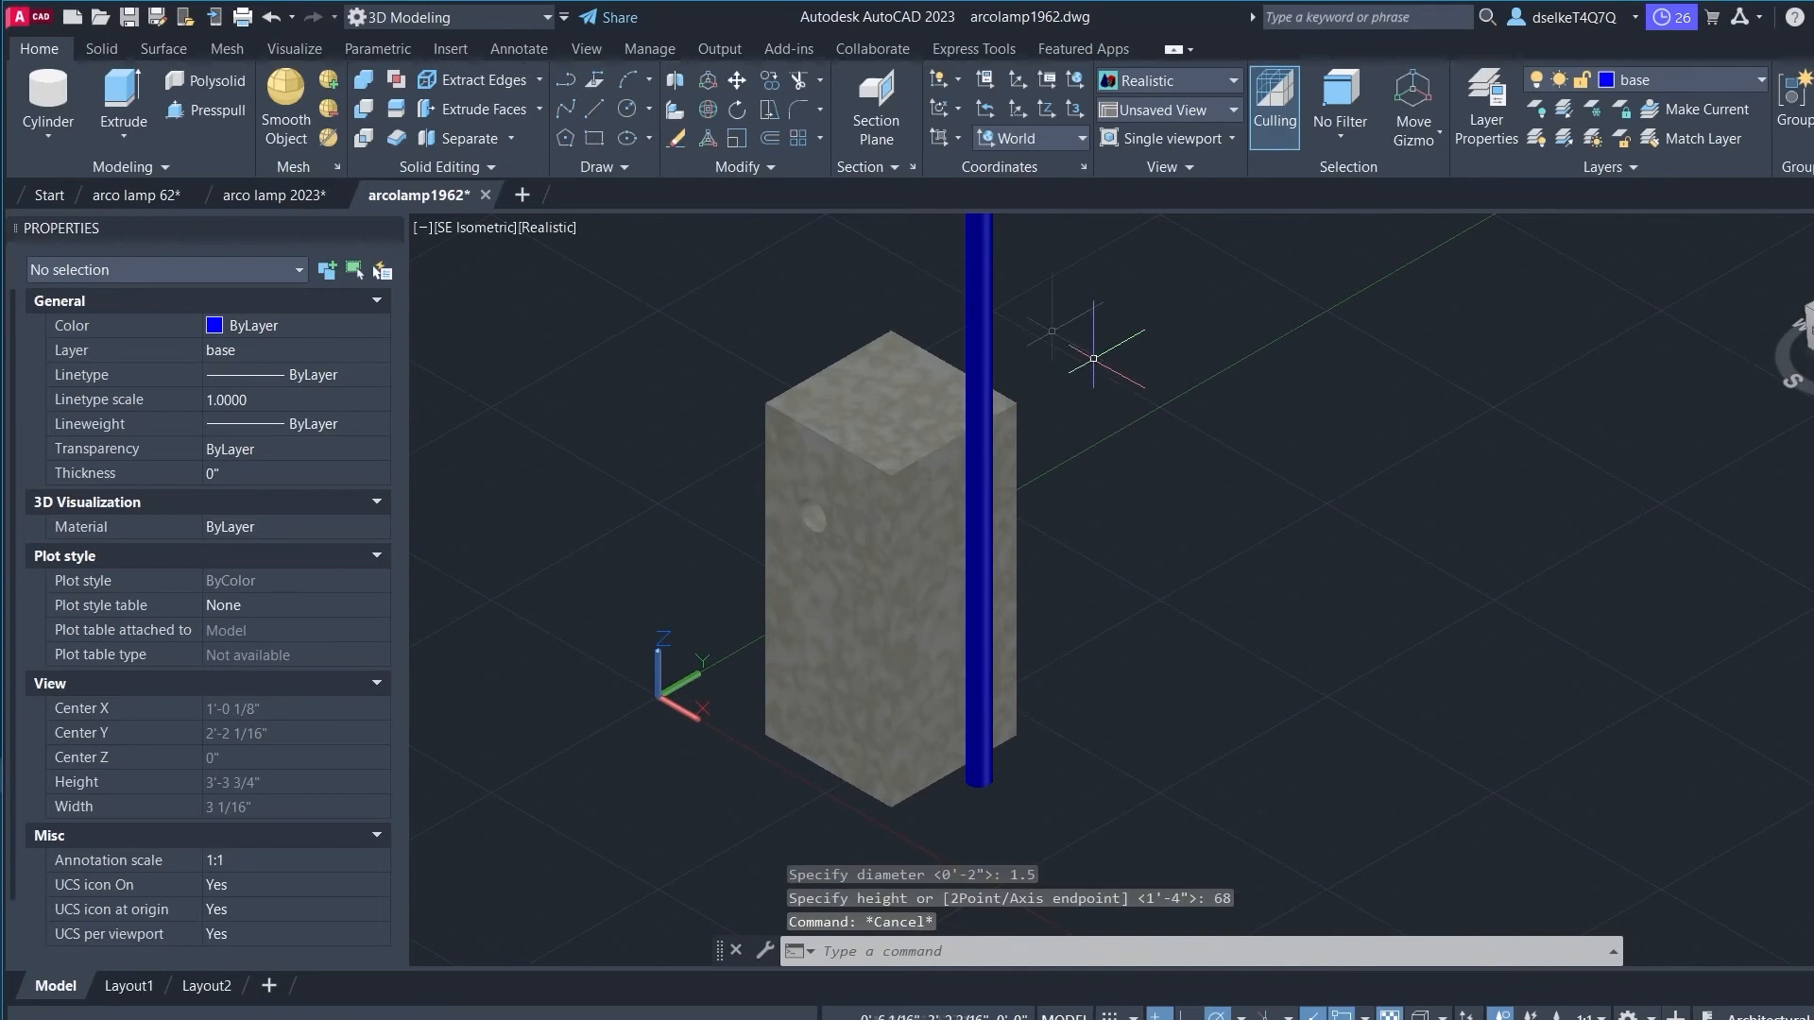
# Step: Put the upright cylinder beside the base block on the sweep layer and clear the selection
pyautogui.click(1016, 284)
pyautogui.click(885, 283)
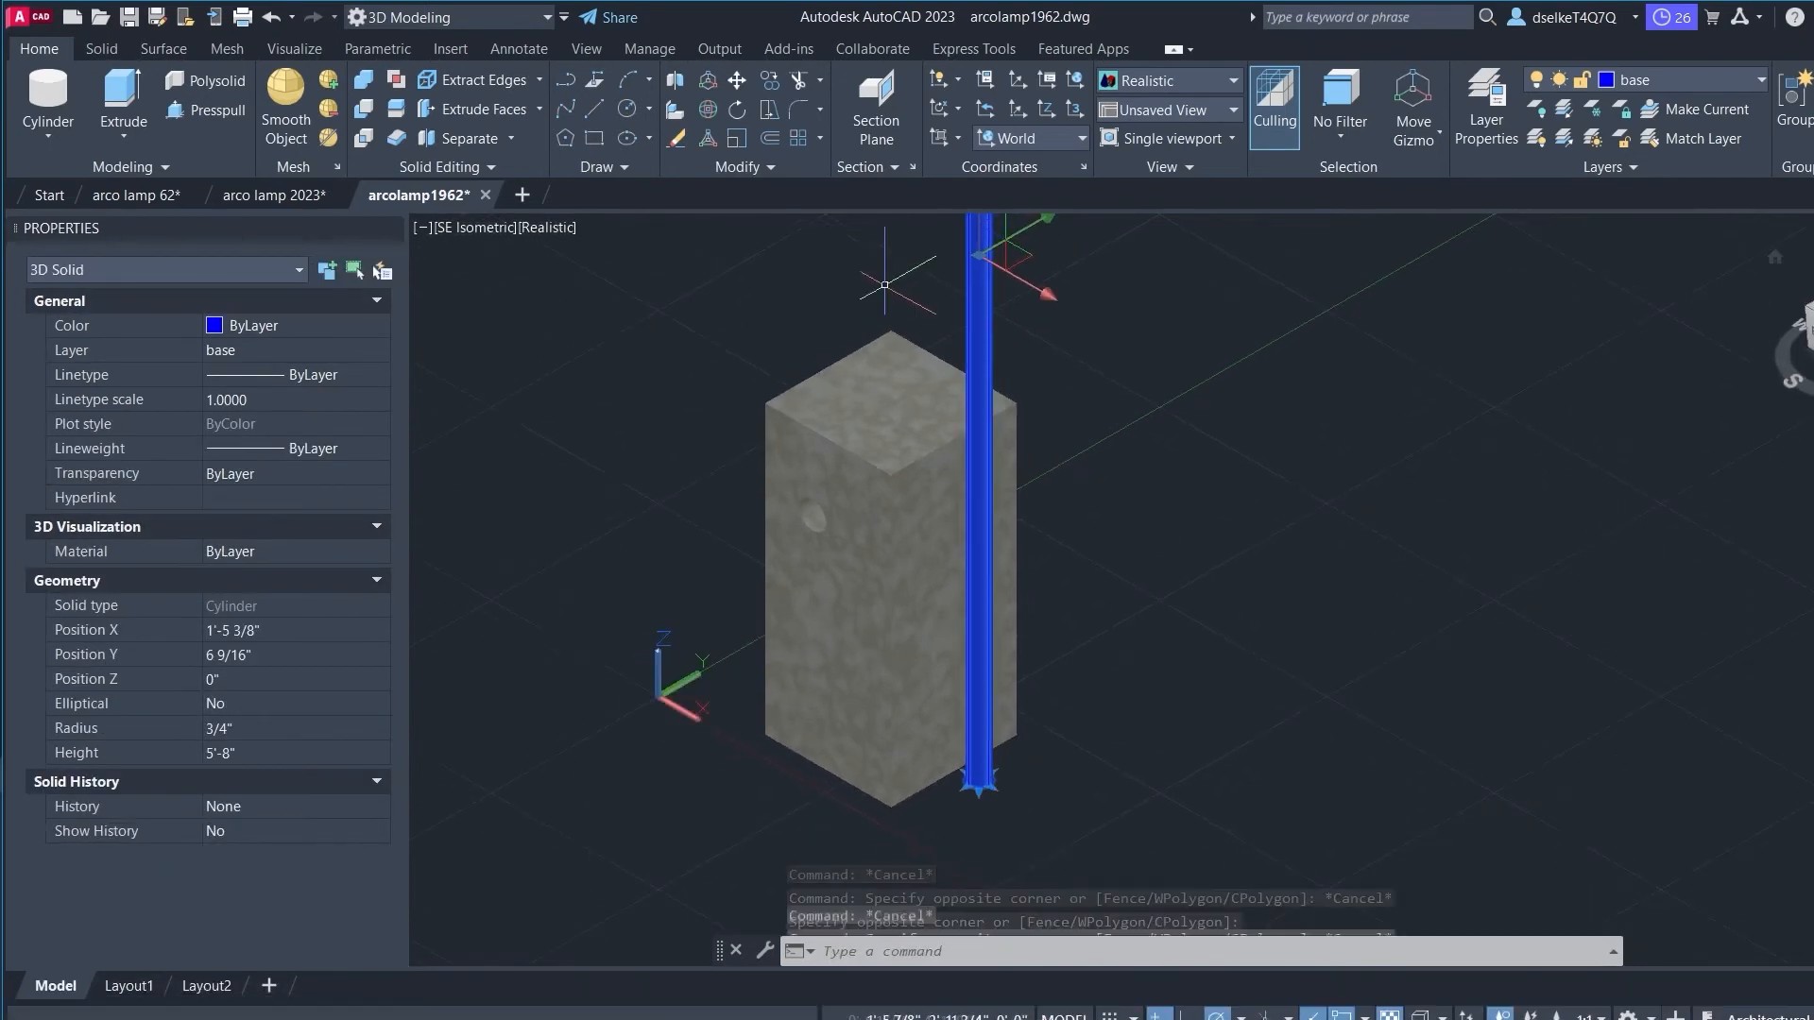
pyautogui.click(1698, 77)
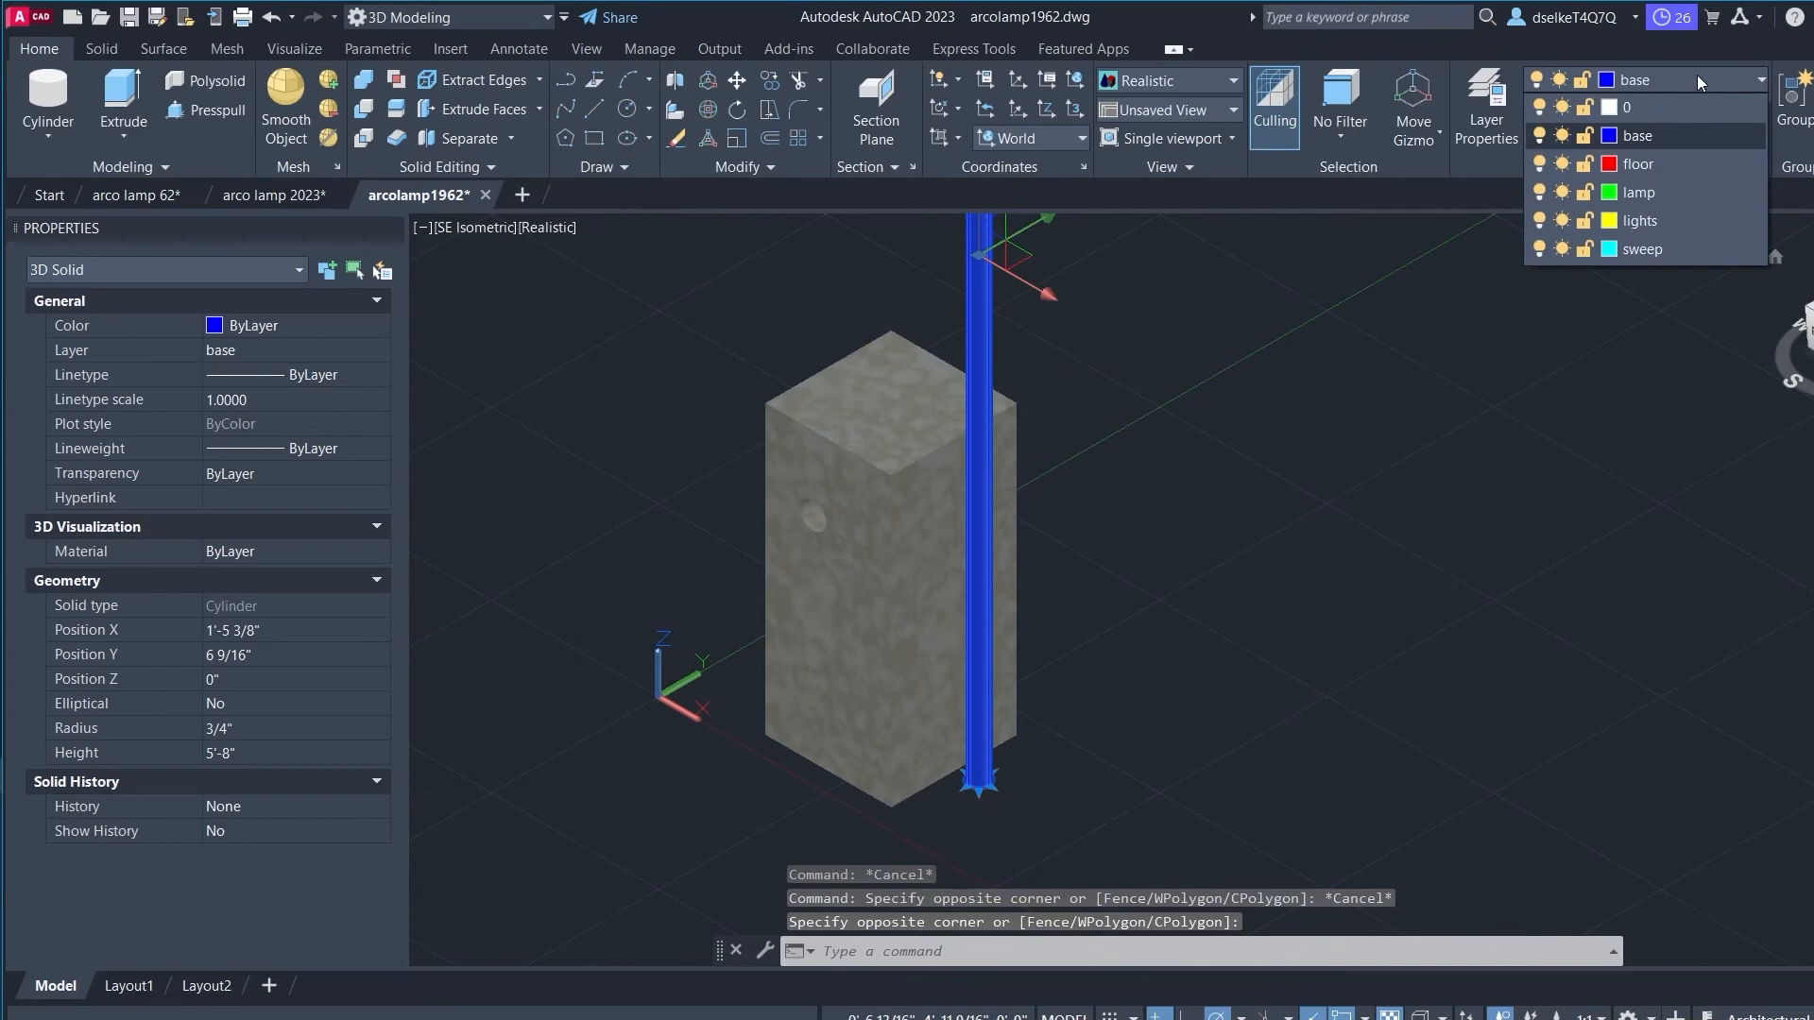
pyautogui.click(1699, 251)
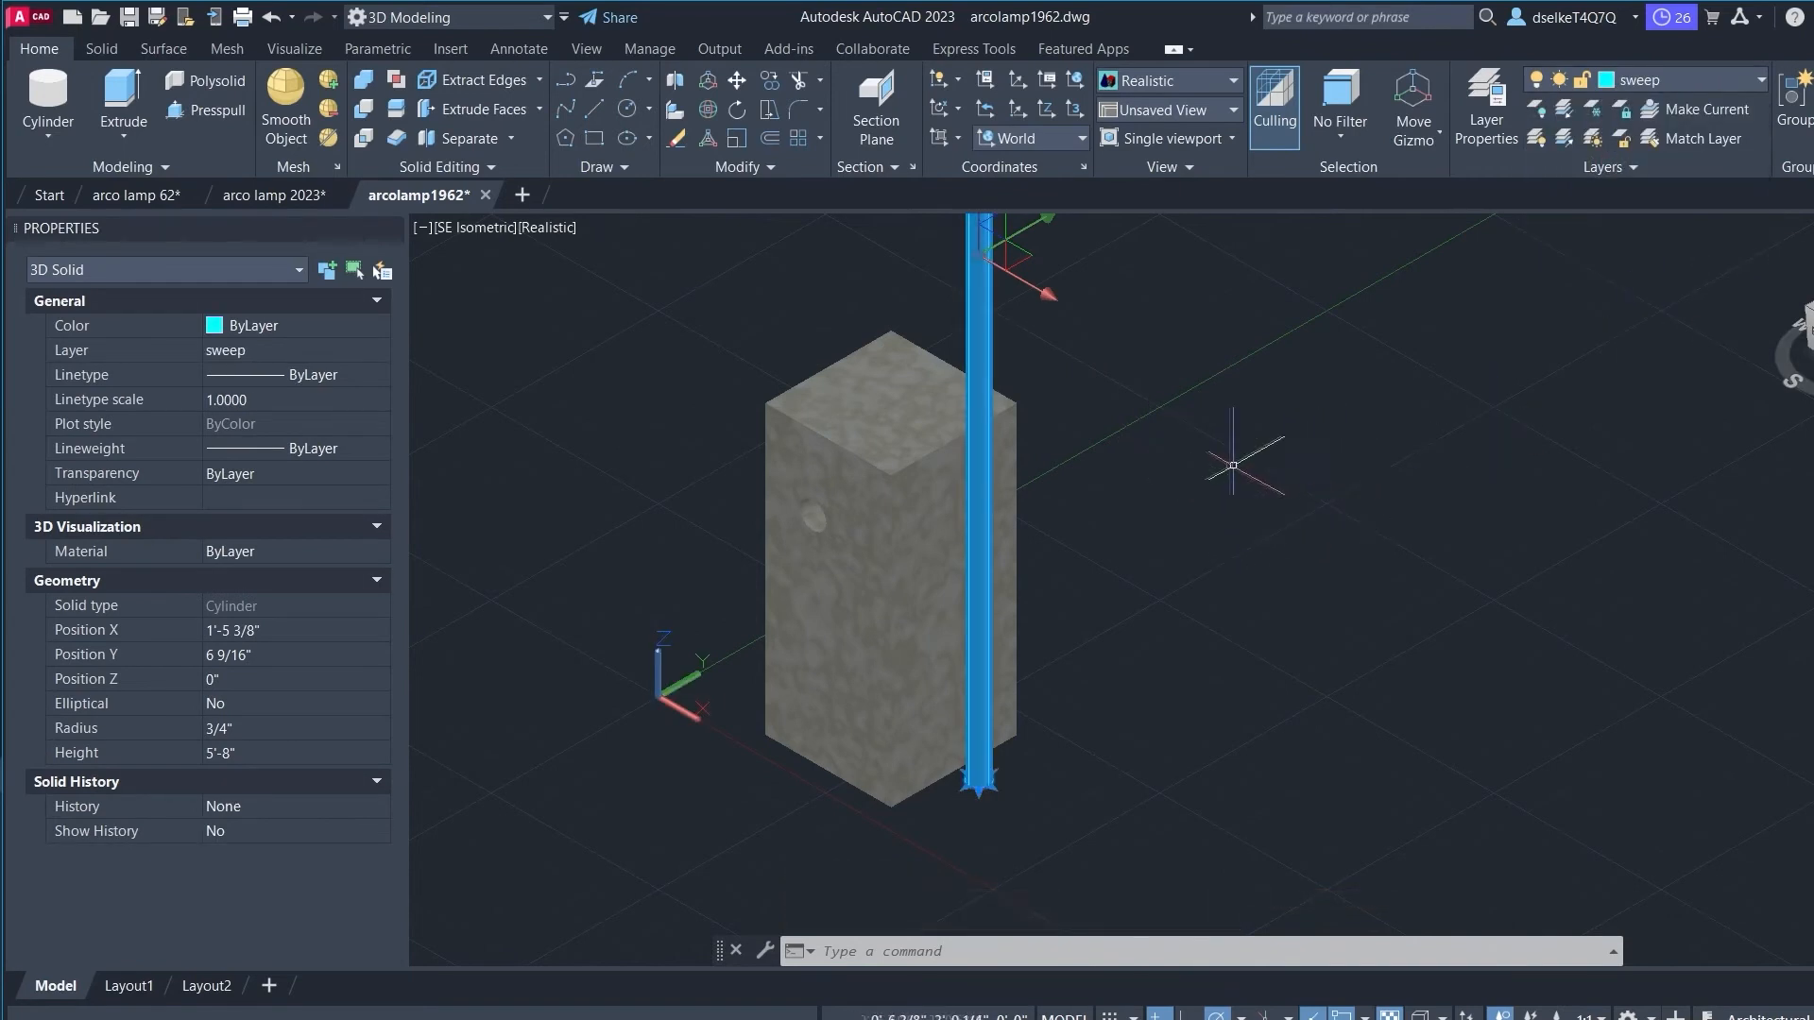
pyautogui.click(1277, 473)
pyautogui.press('Escape')
pyautogui.press('Escape')
pyautogui.press('Escape')
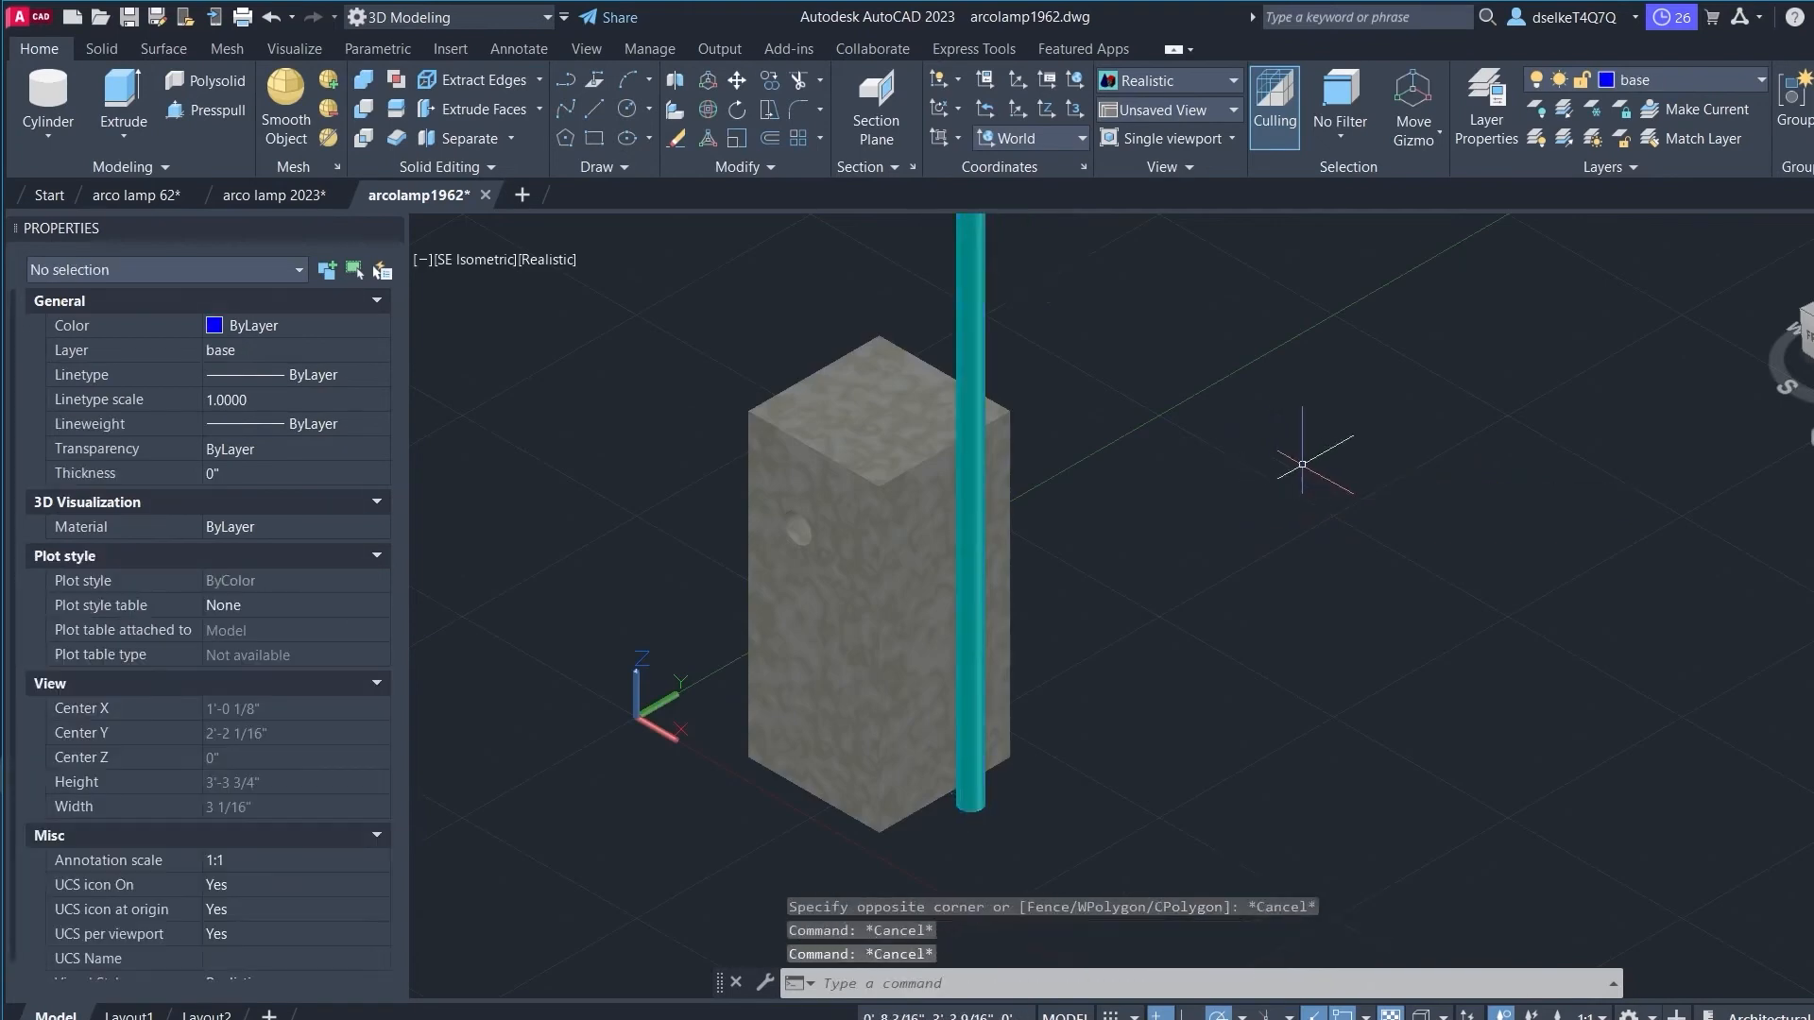
pyautogui.click(1327, 536)
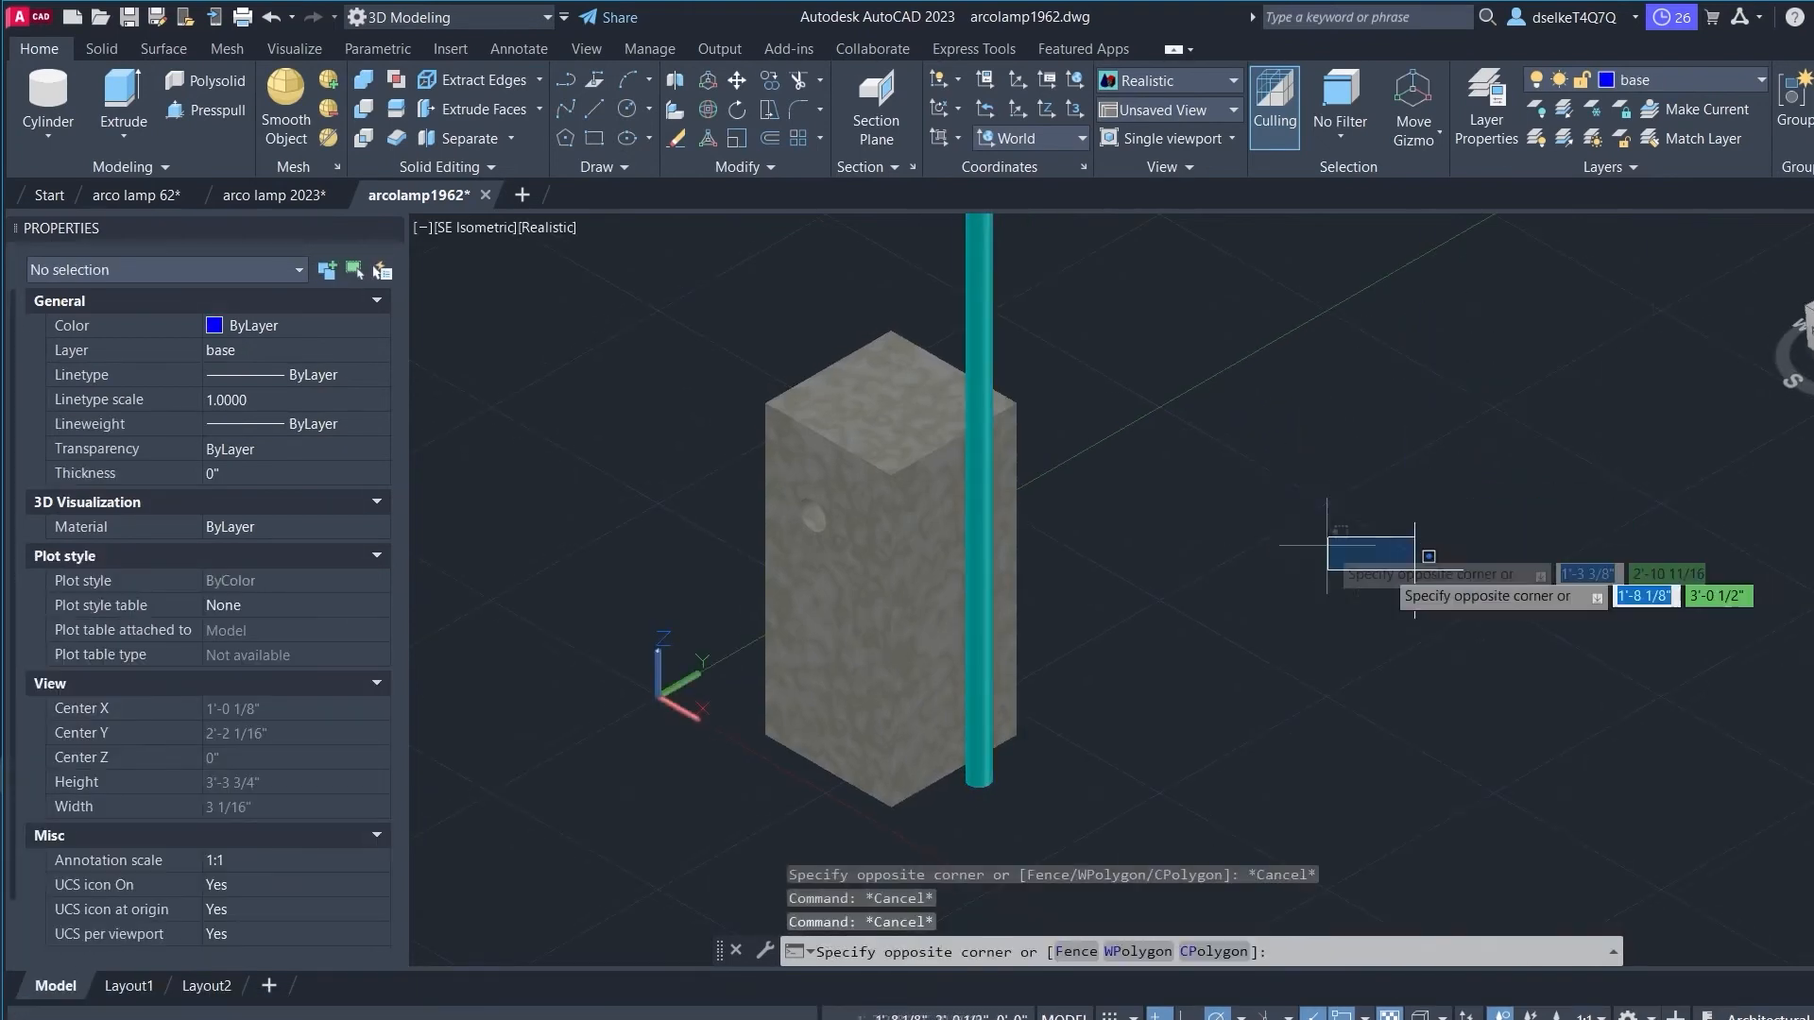
pyautogui.press('Escape')
pyautogui.press('Escape')
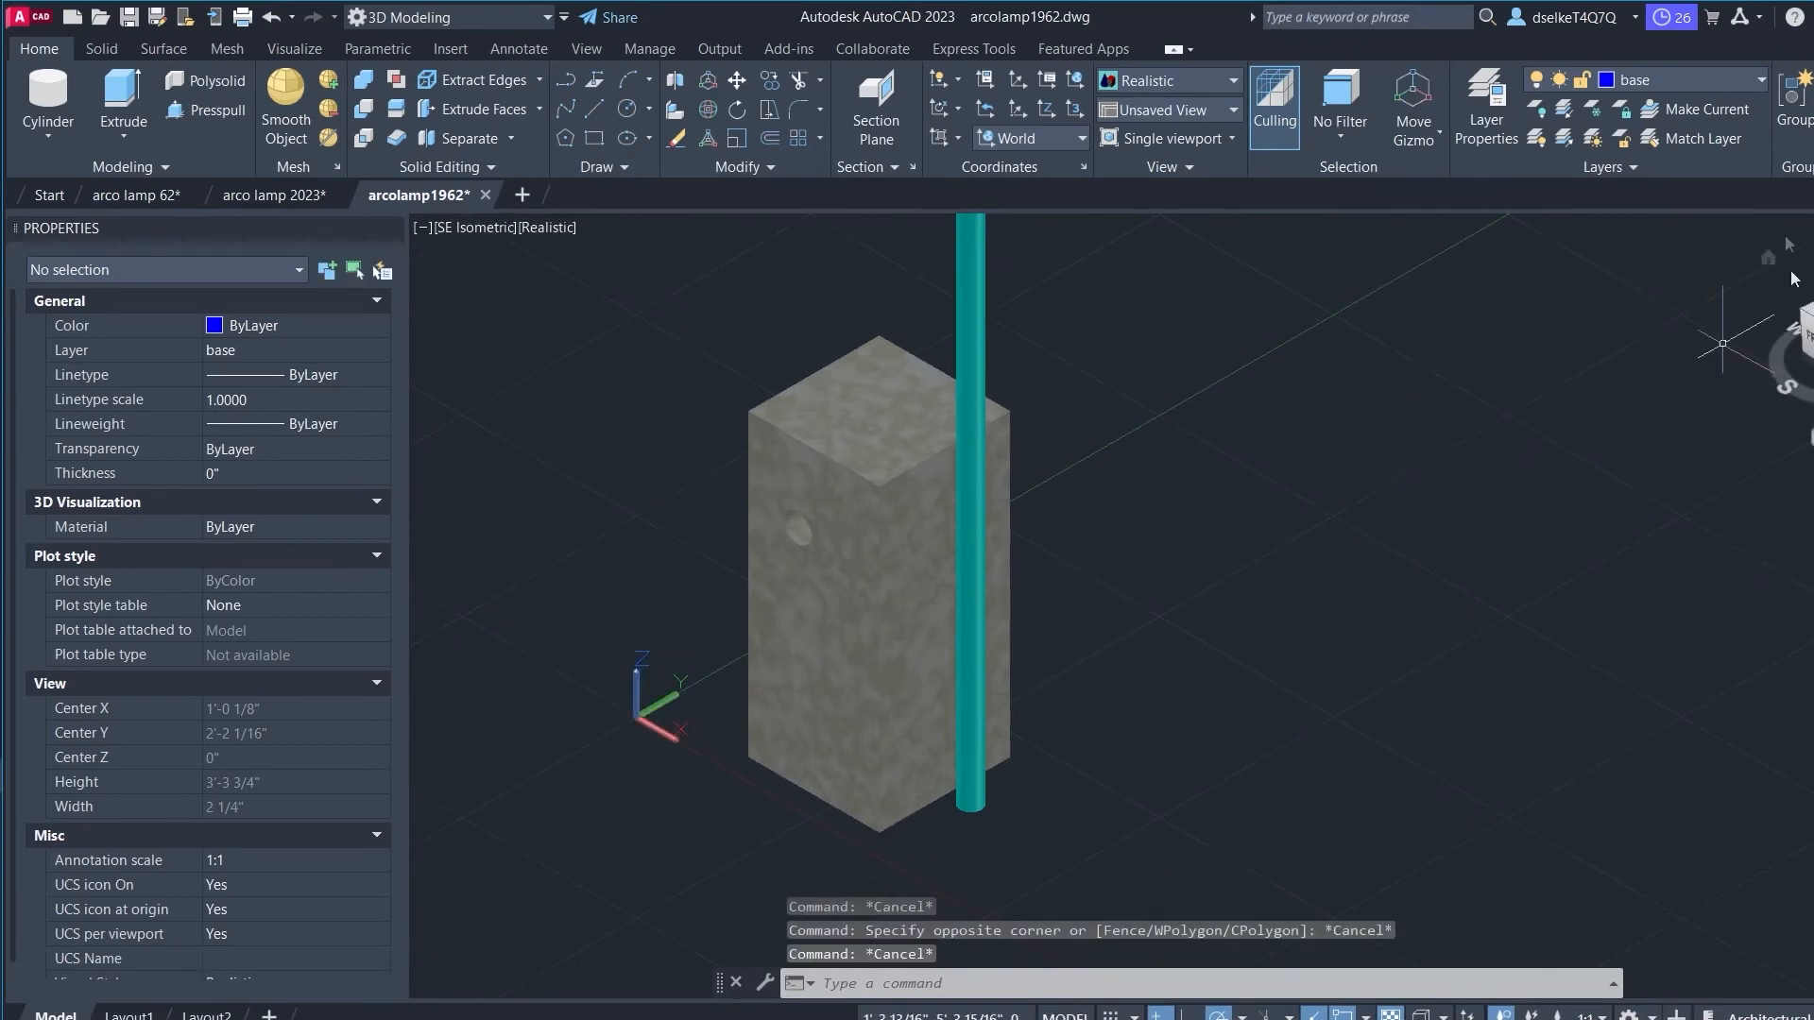
pyautogui.click(1800, 317)
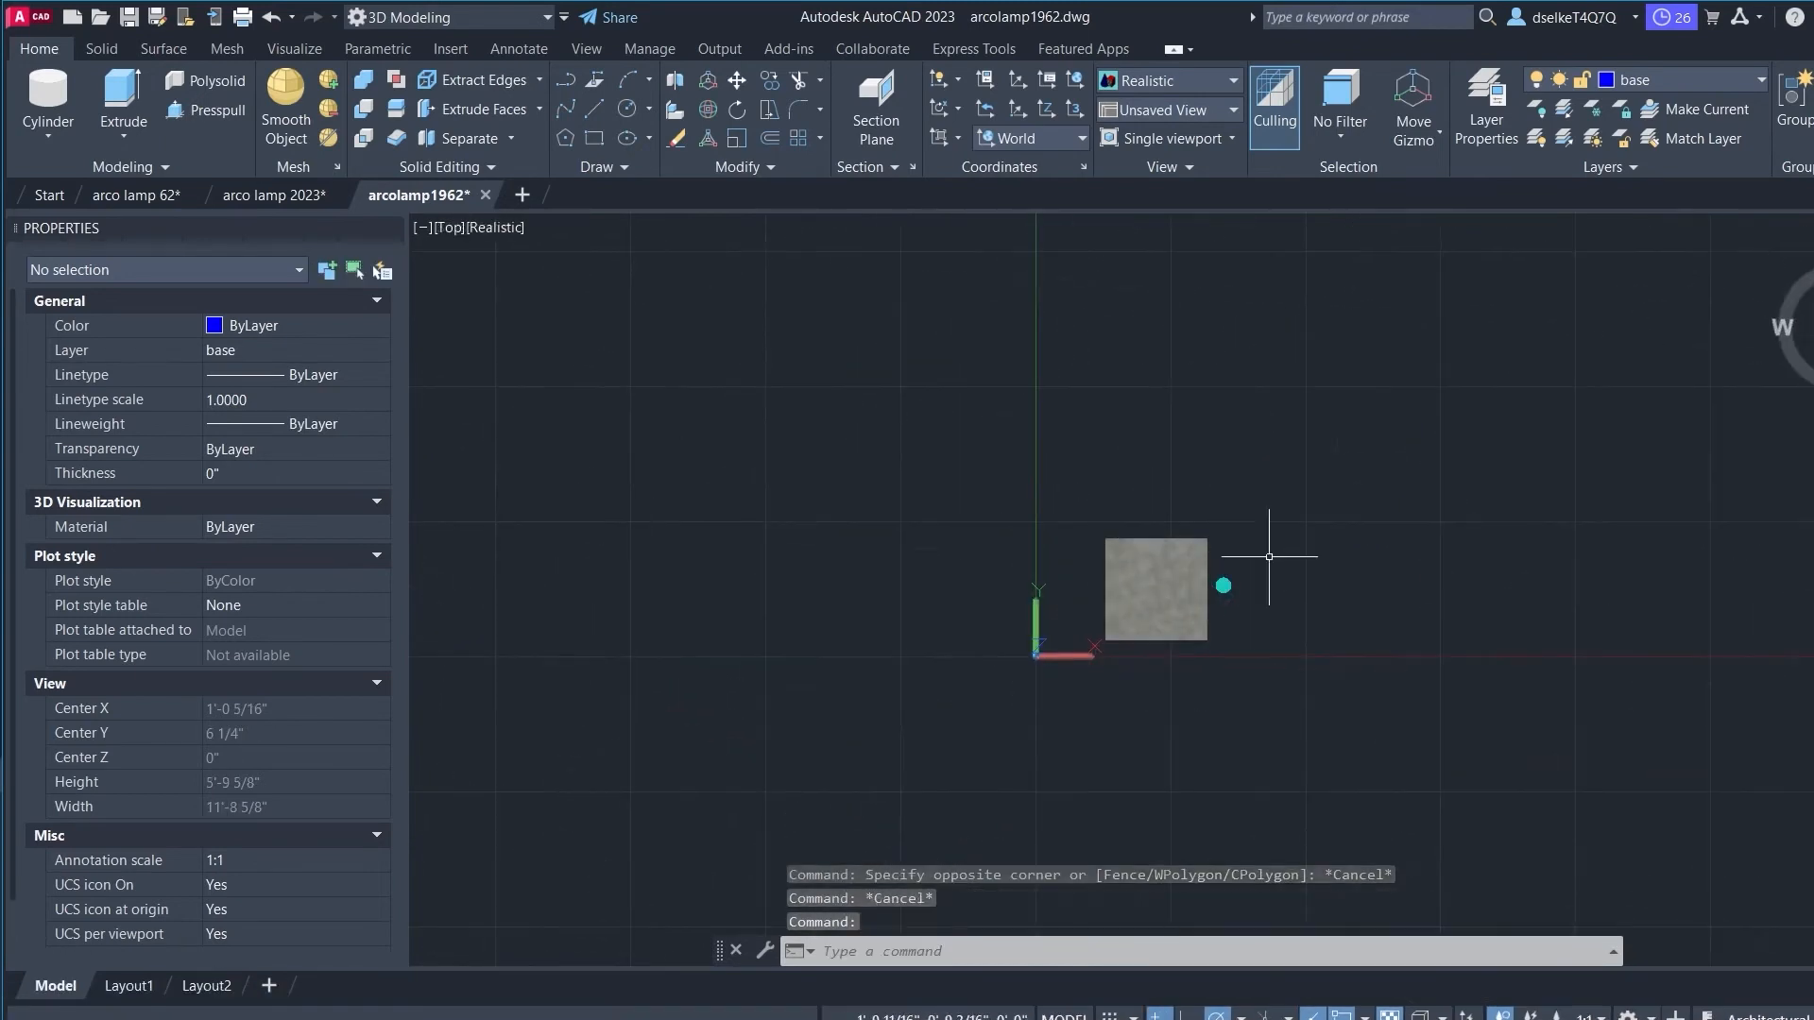
pyautogui.scroll(2, 1282, 617)
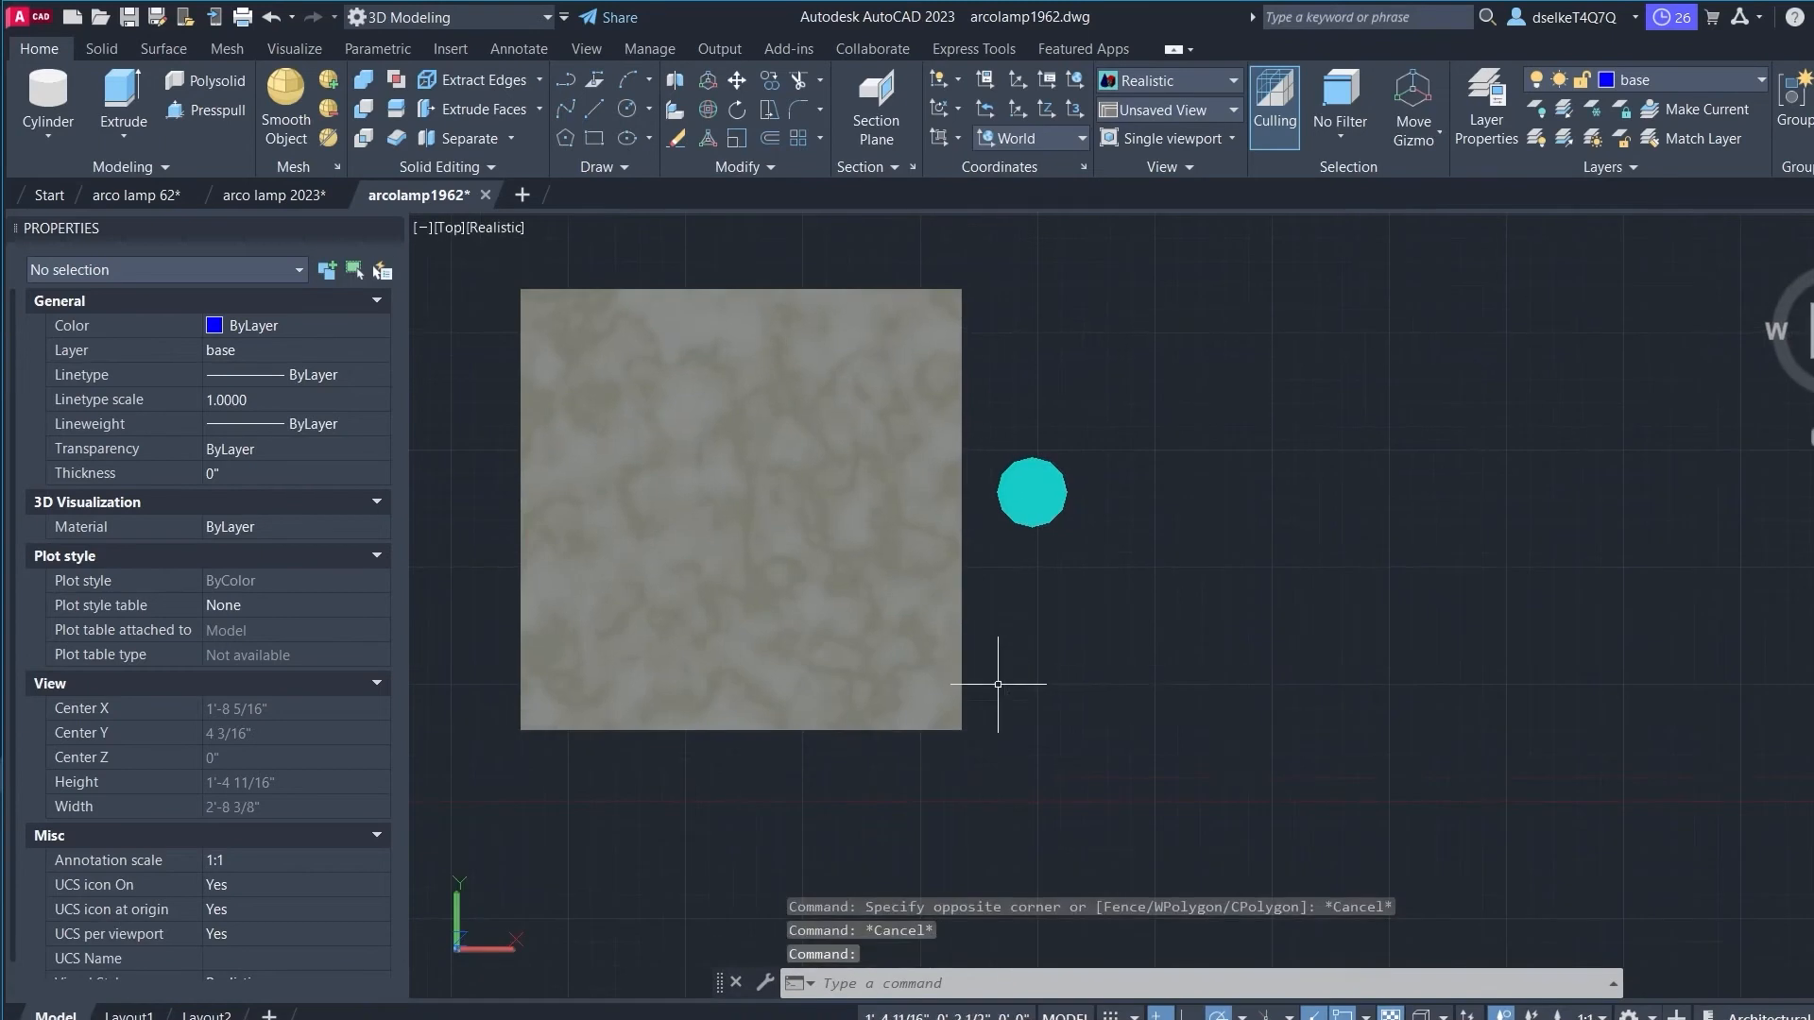
pyautogui.write('m')
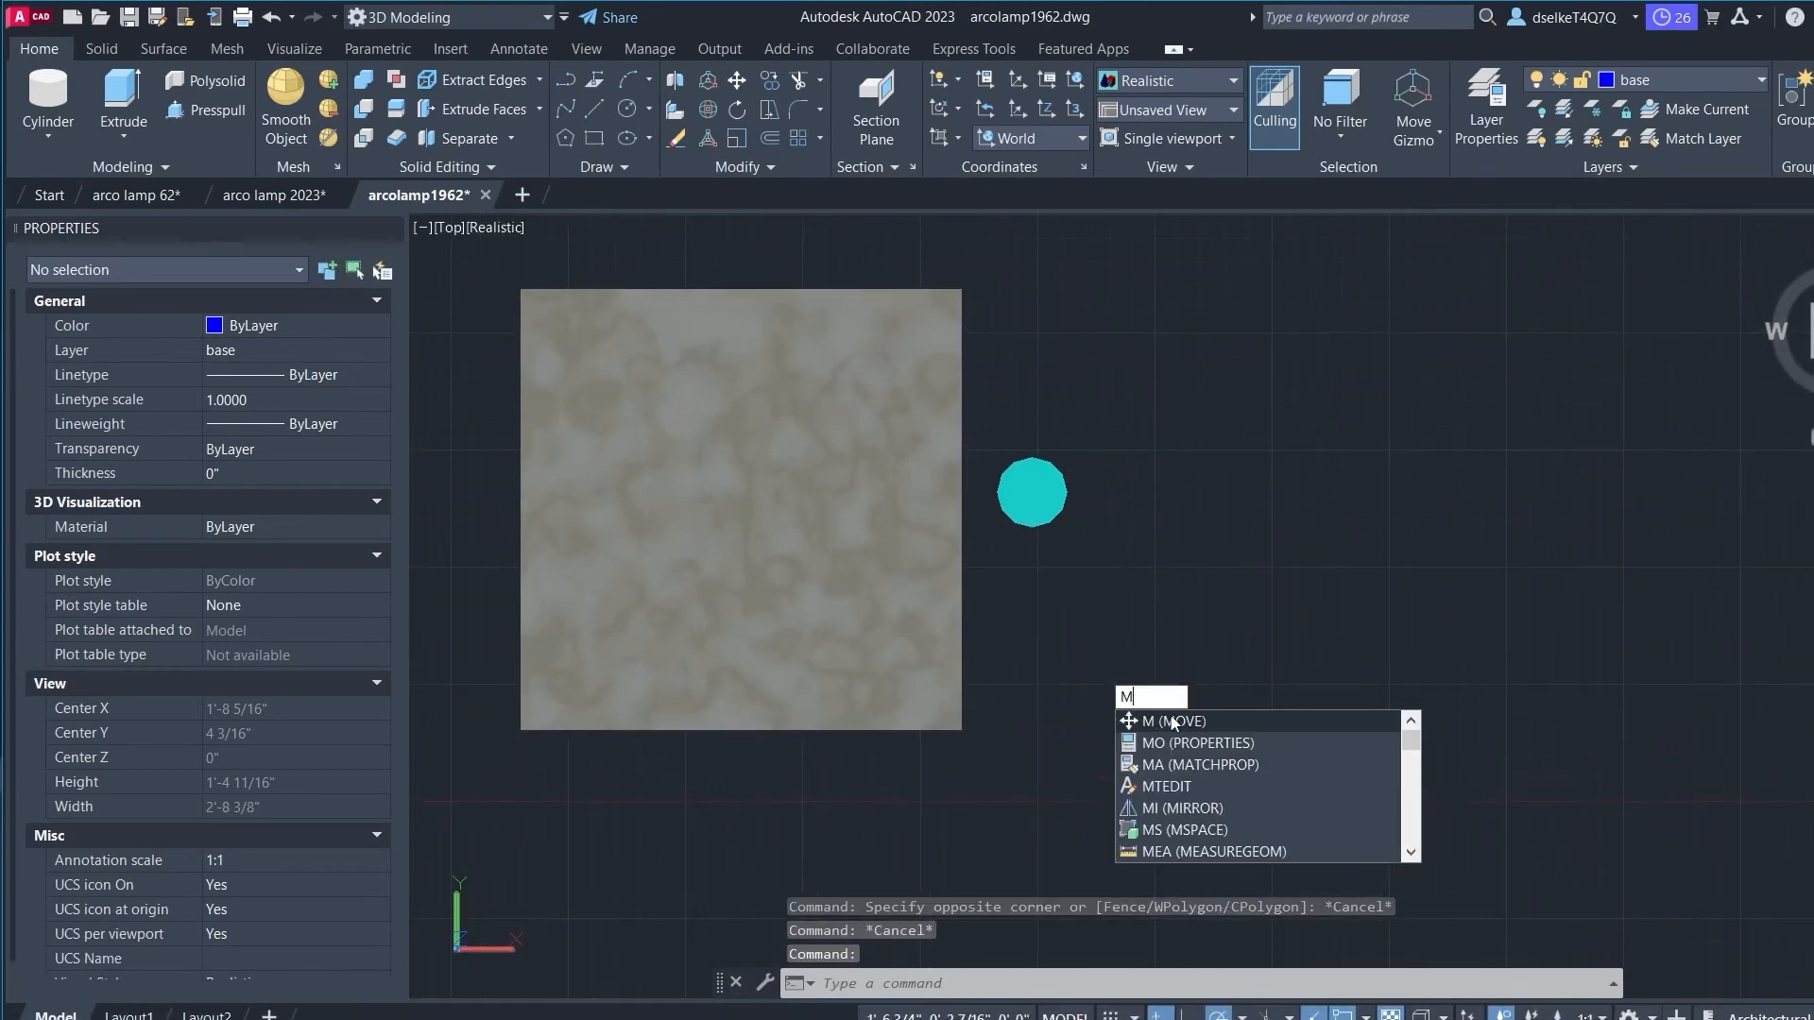
pyautogui.click(1172, 723)
pyautogui.write('qu')
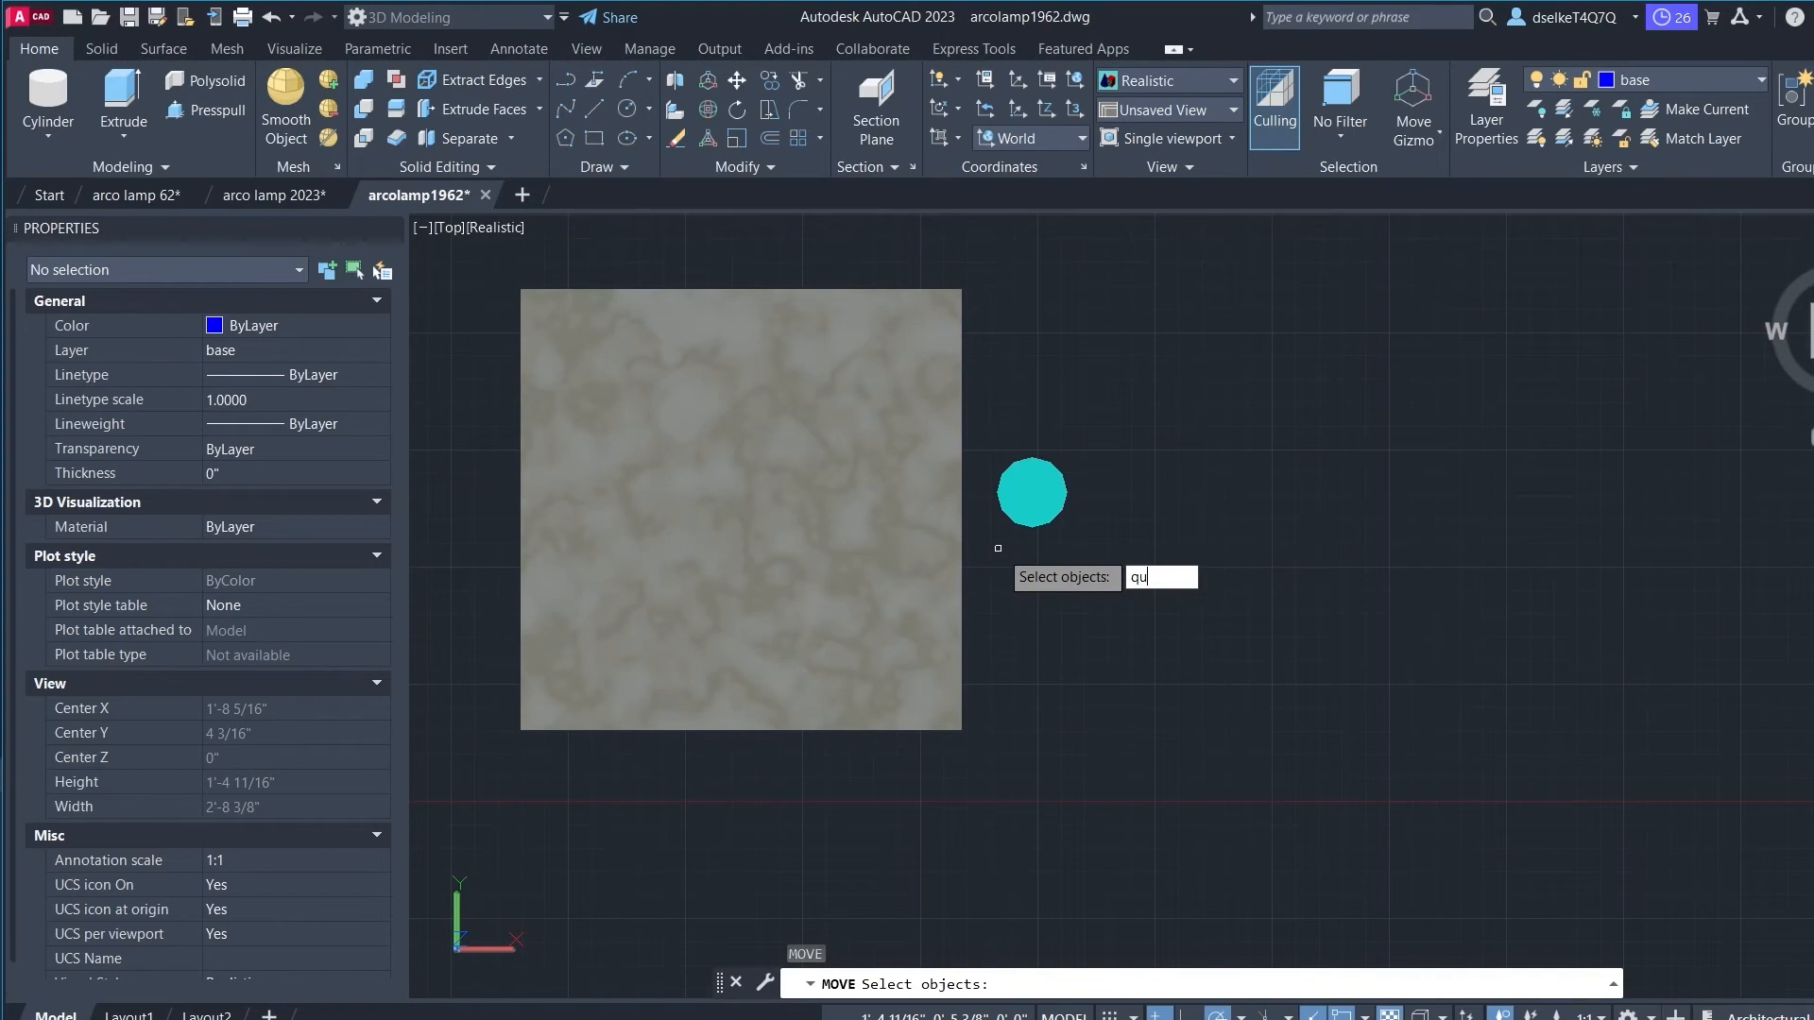
pyautogui.write('a')
pyautogui.press('Return')
pyautogui.click(996, 492)
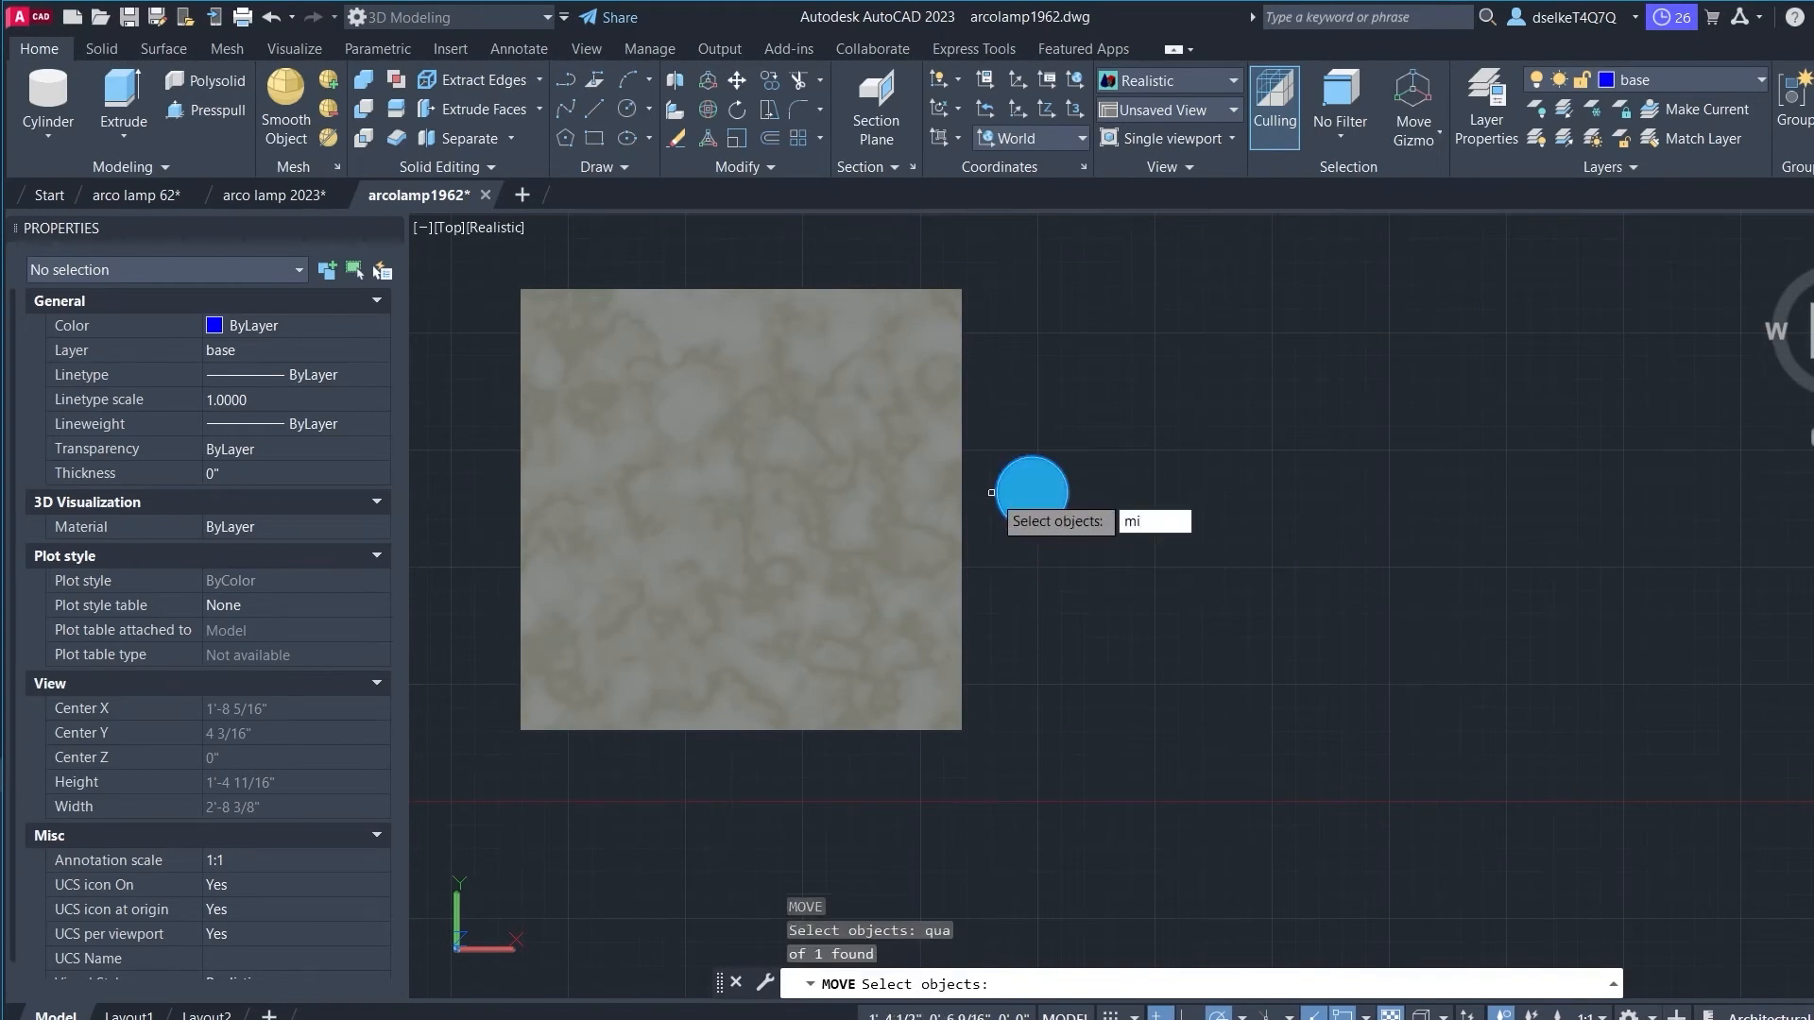
pyautogui.press('Return')
pyautogui.click(962, 509)
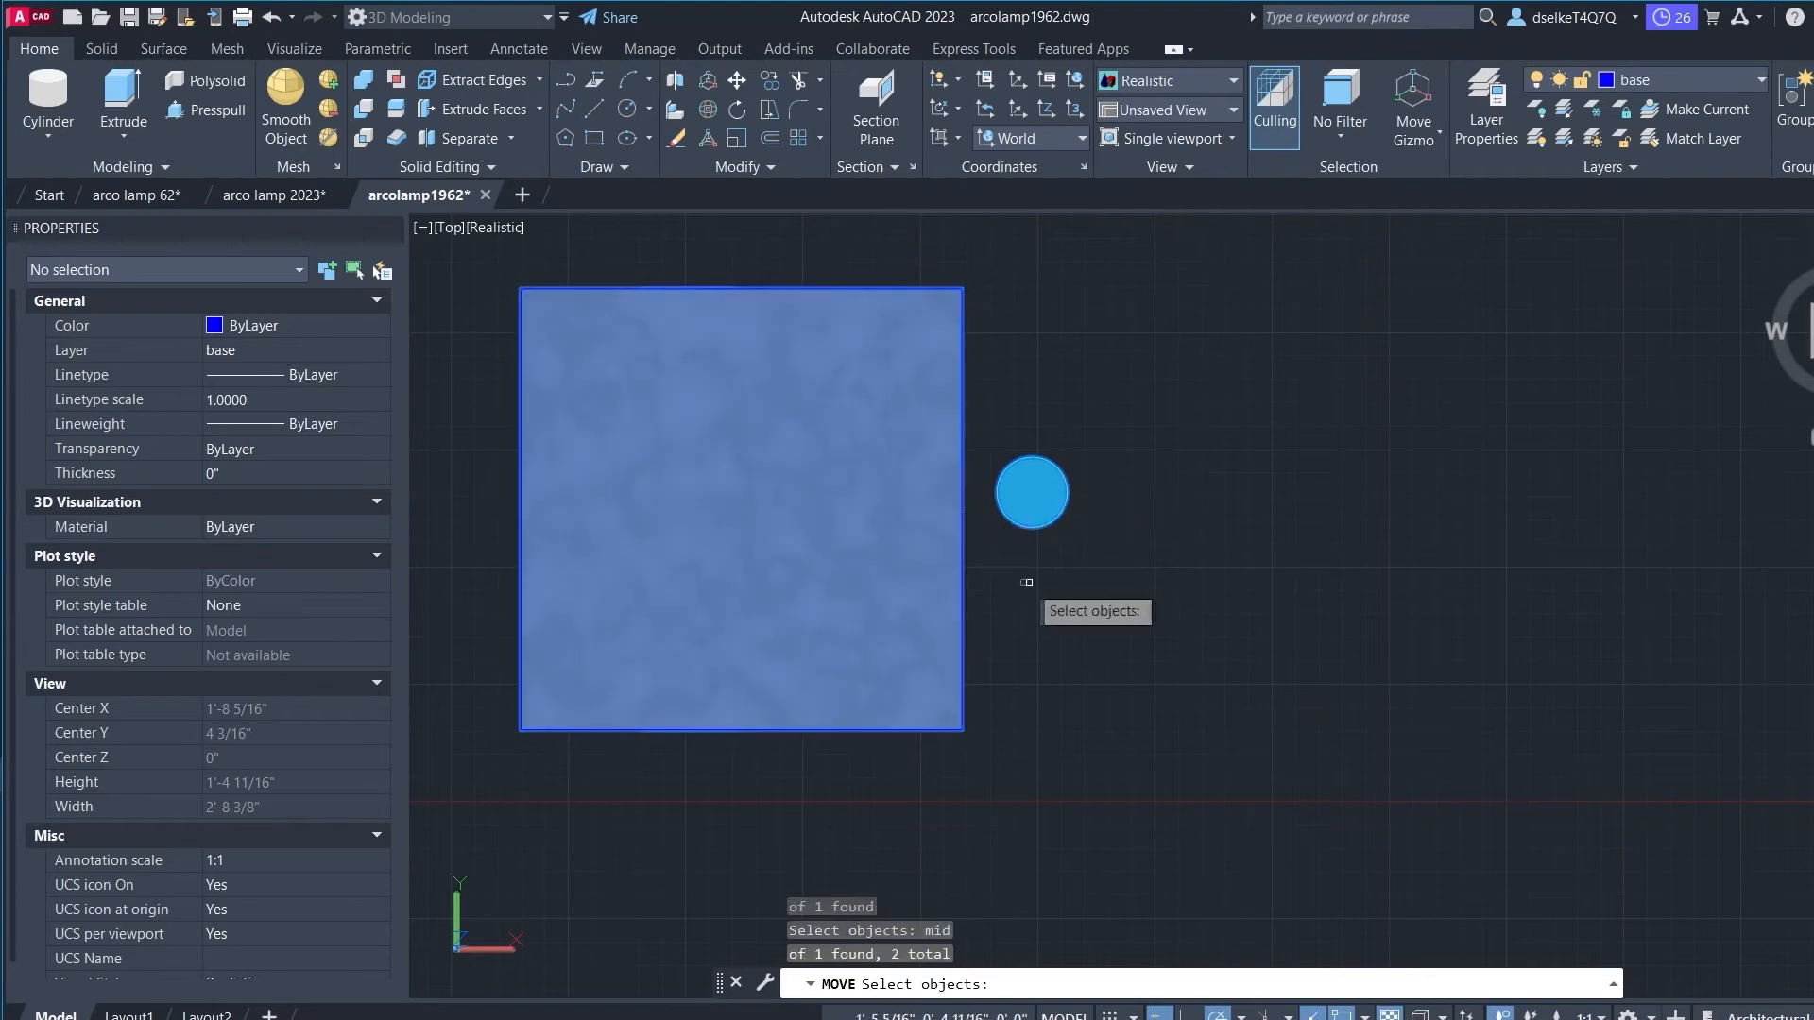
pyautogui.press('Escape')
pyautogui.press('Escape')
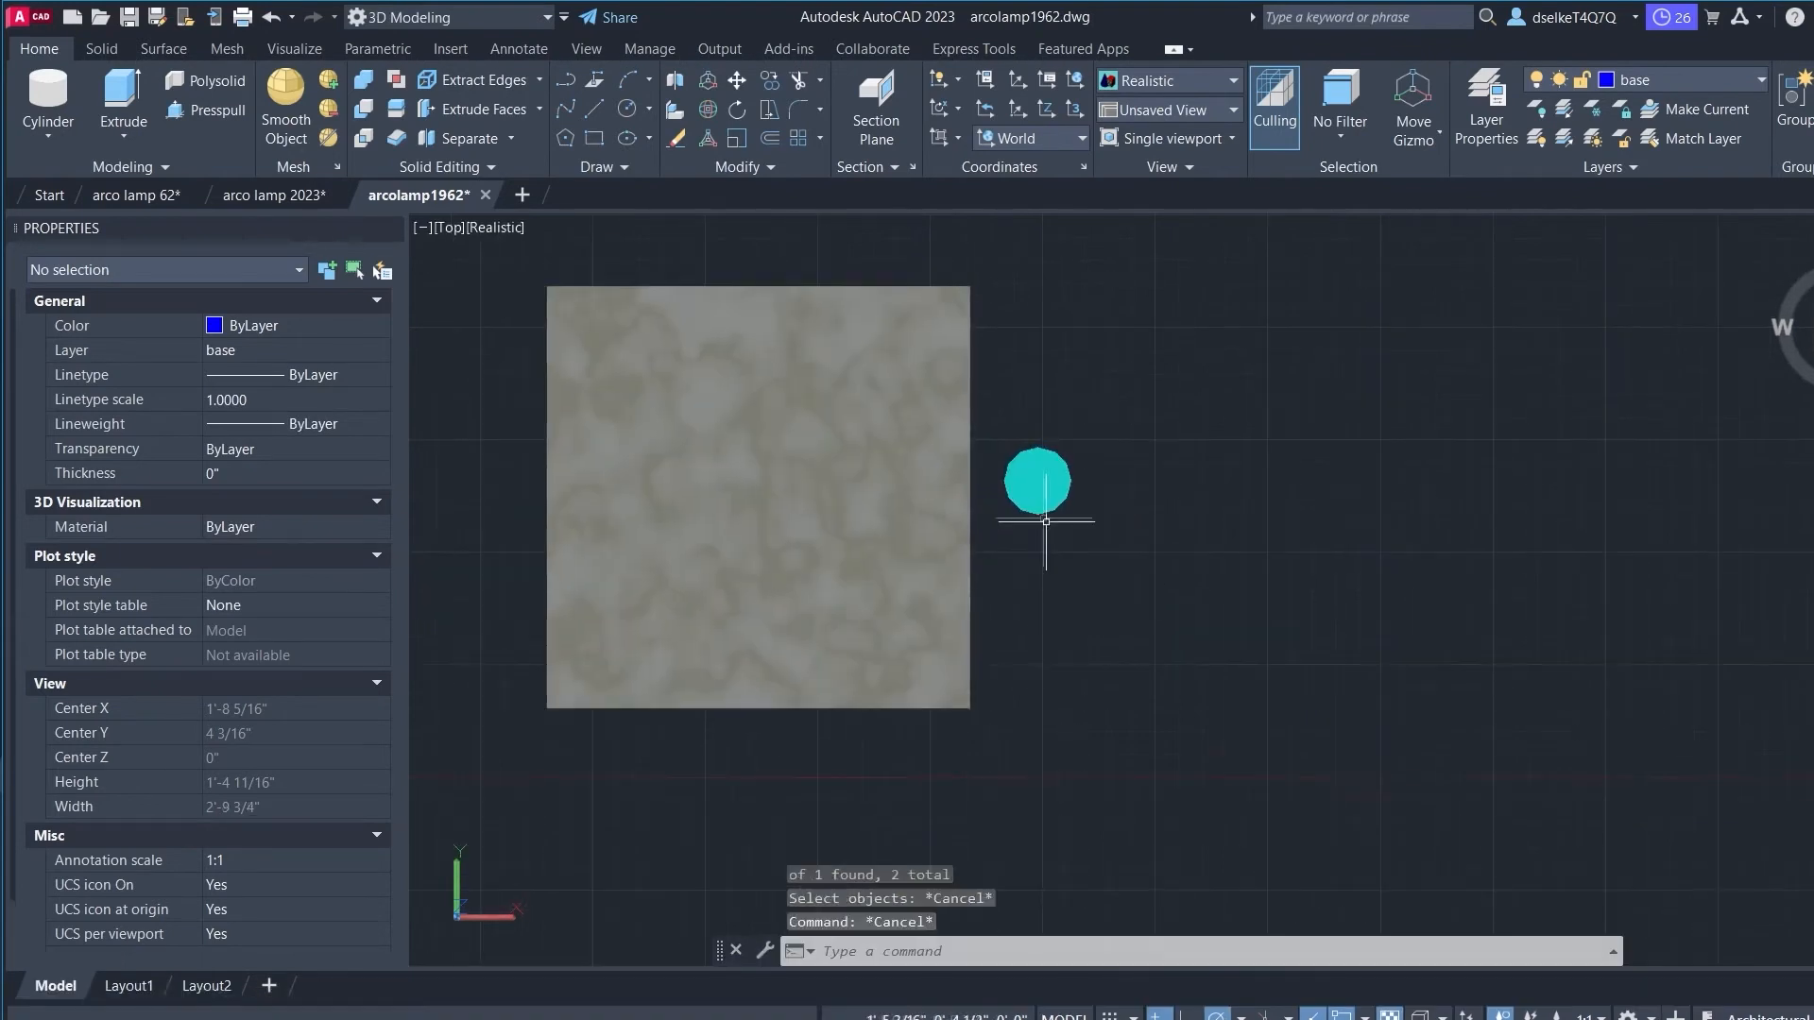
pyautogui.press('Escape')
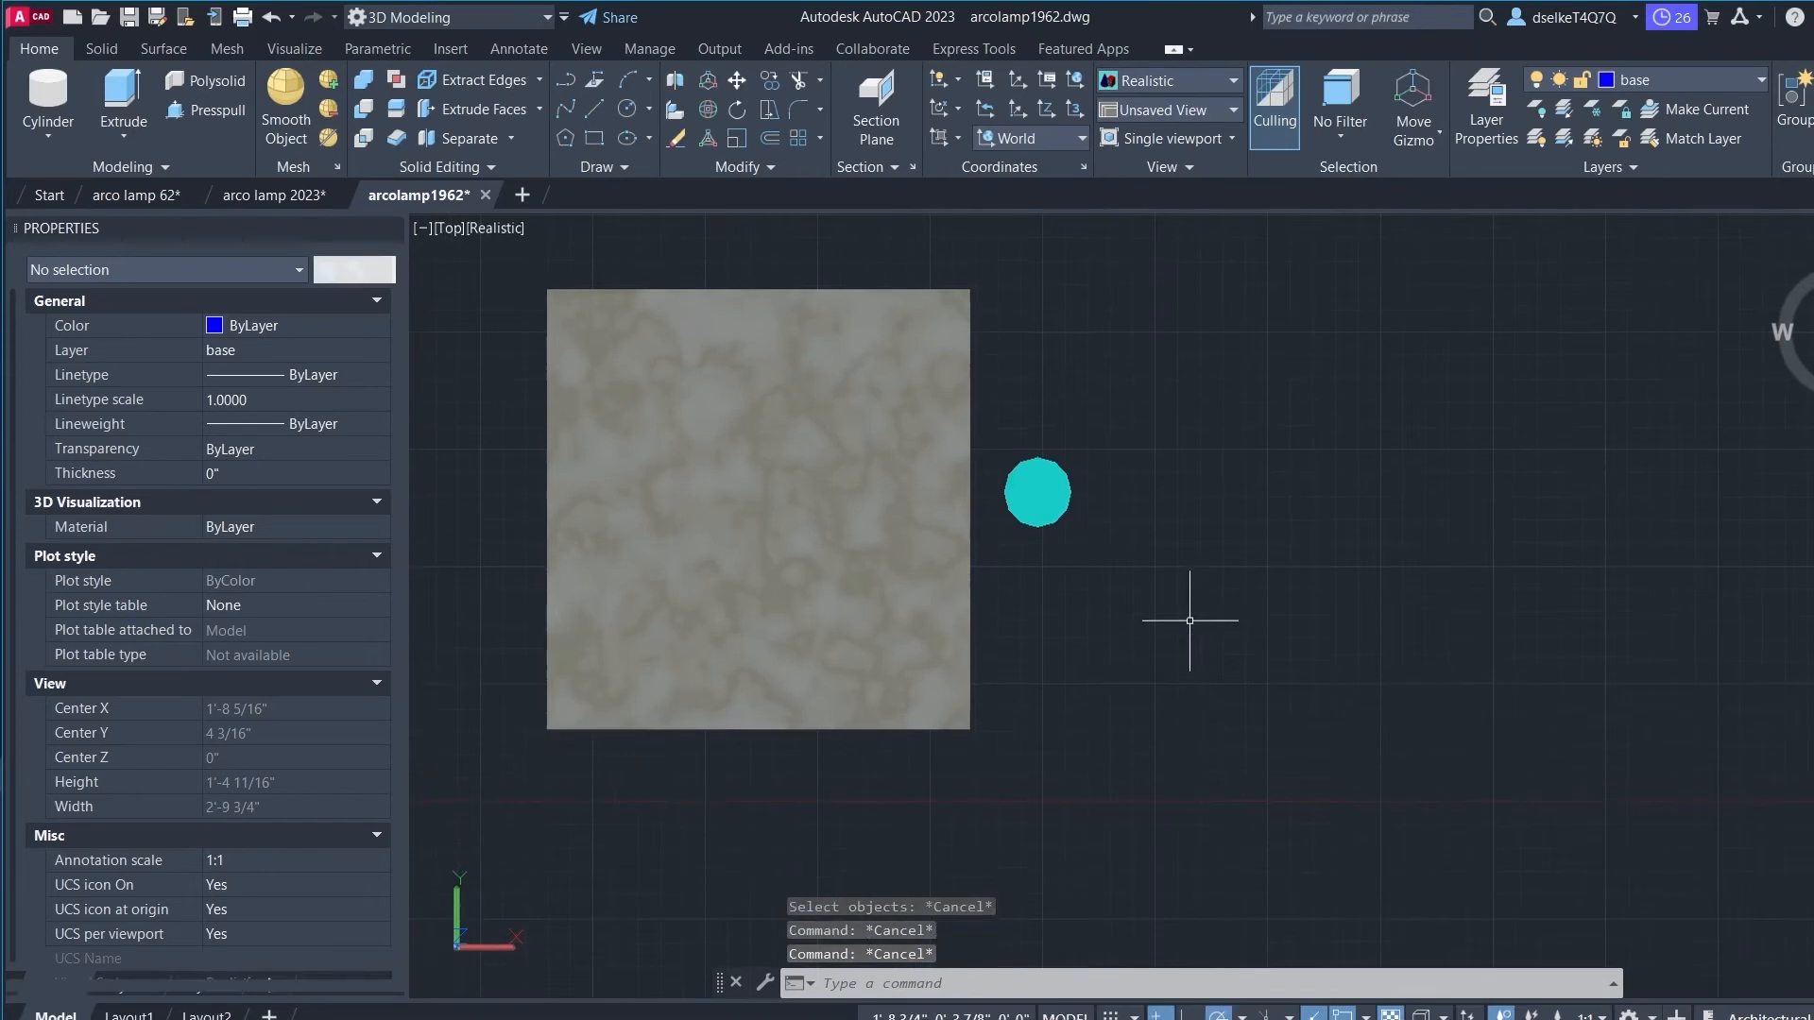
# Step: Move the upright cylinder from the quadrant of its bottom rim facing the block to the midpoint of the block's adjacent bottom edge
pyautogui.rightClick(1107, 584)
pyautogui.click(1176, 596)
pyautogui.click(1101, 559)
pyautogui.click(992, 410)
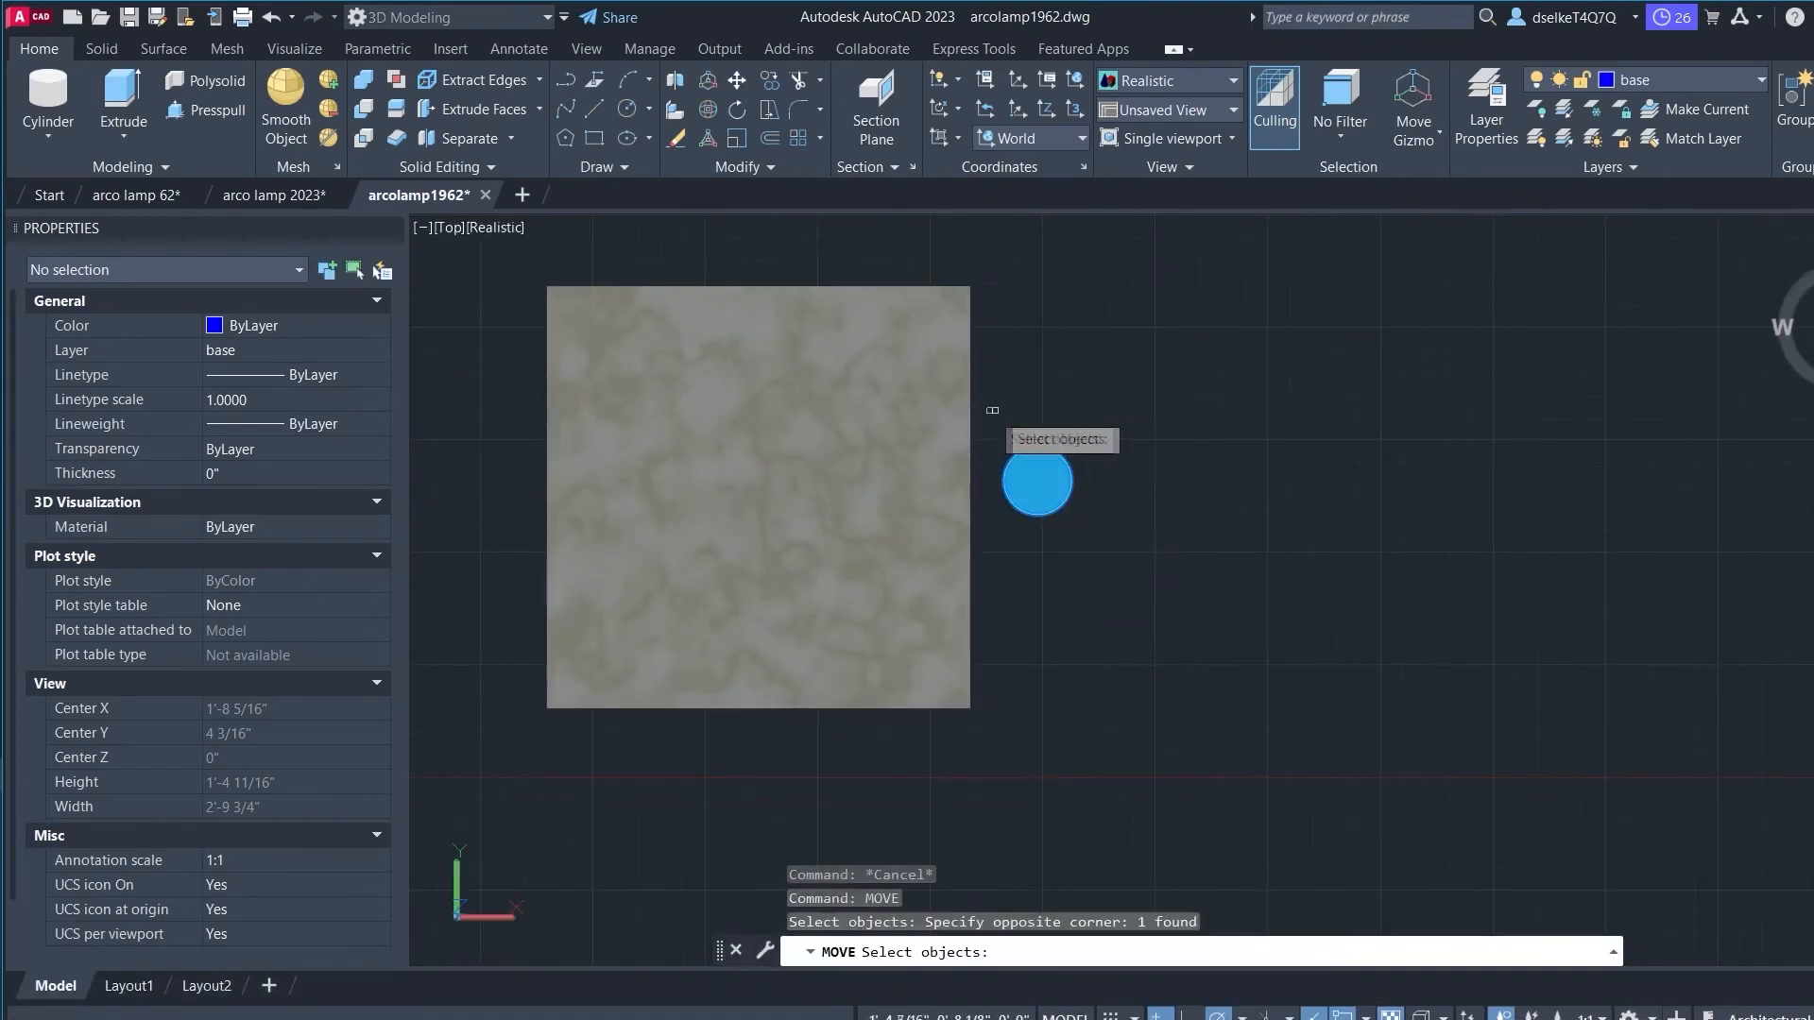
pyautogui.click(1798, 364)
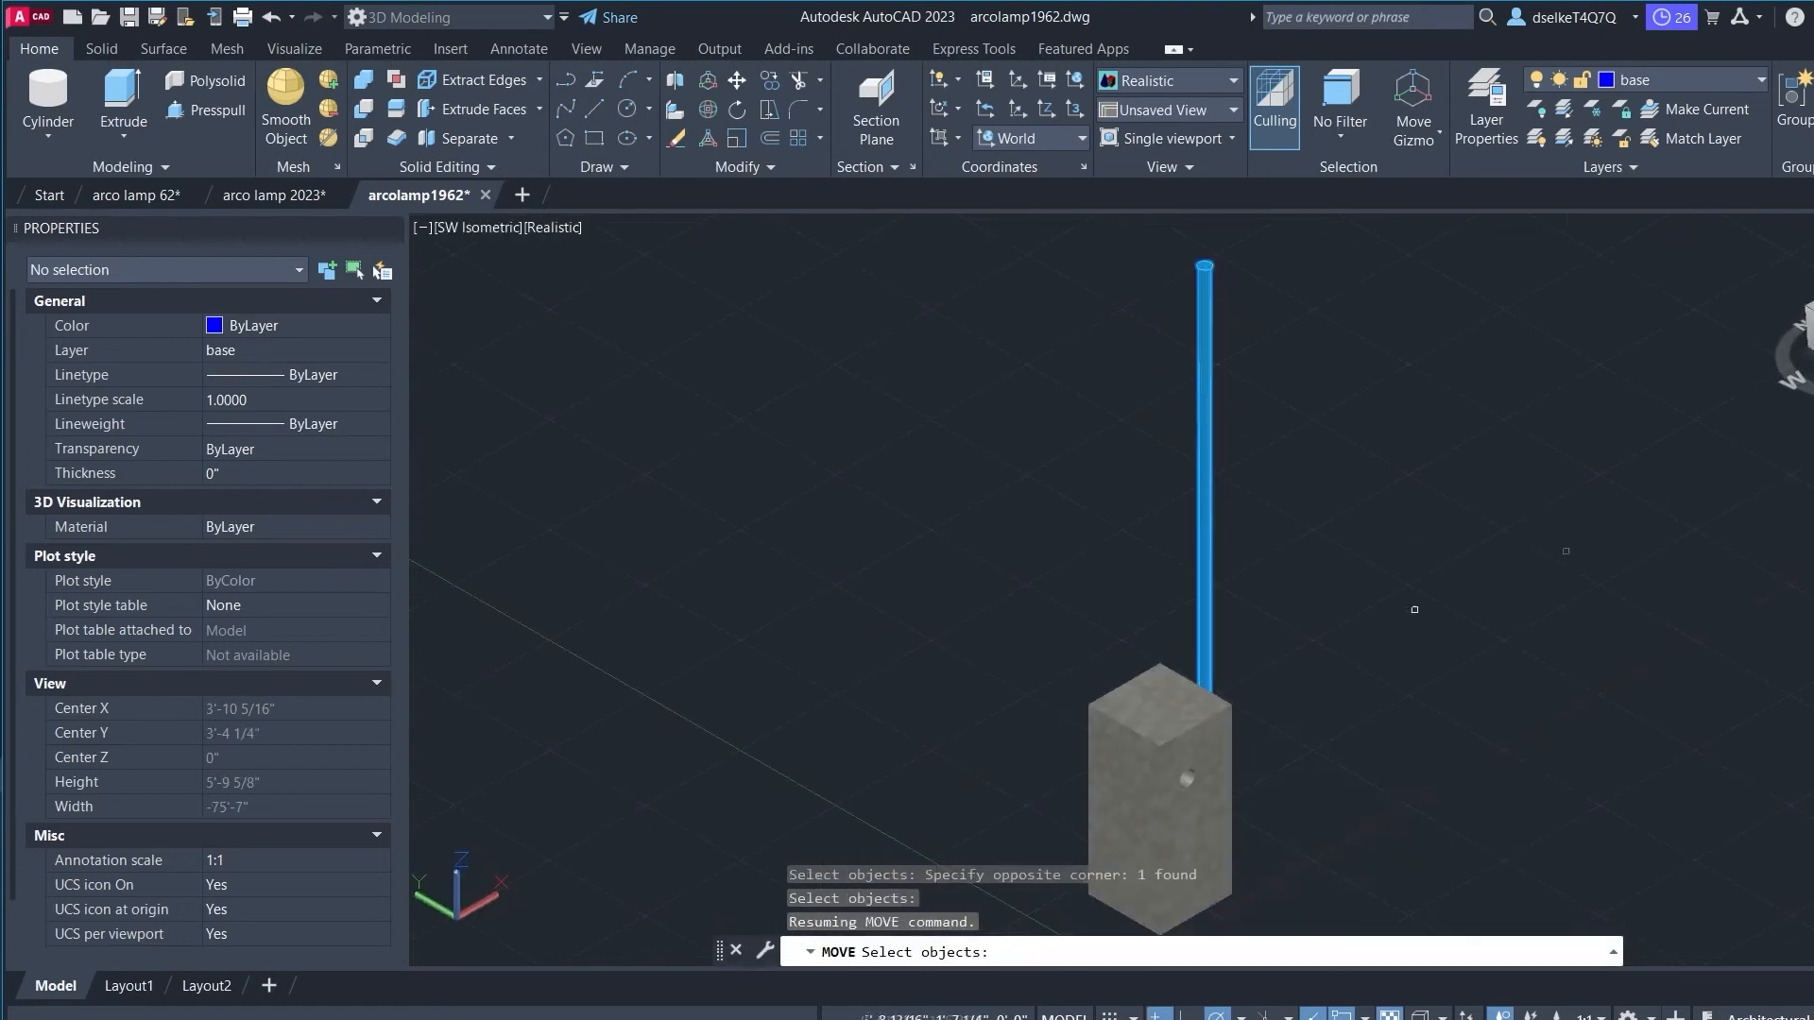
pyautogui.click(1811, 366)
pyautogui.scroll(-2, 1391, 677)
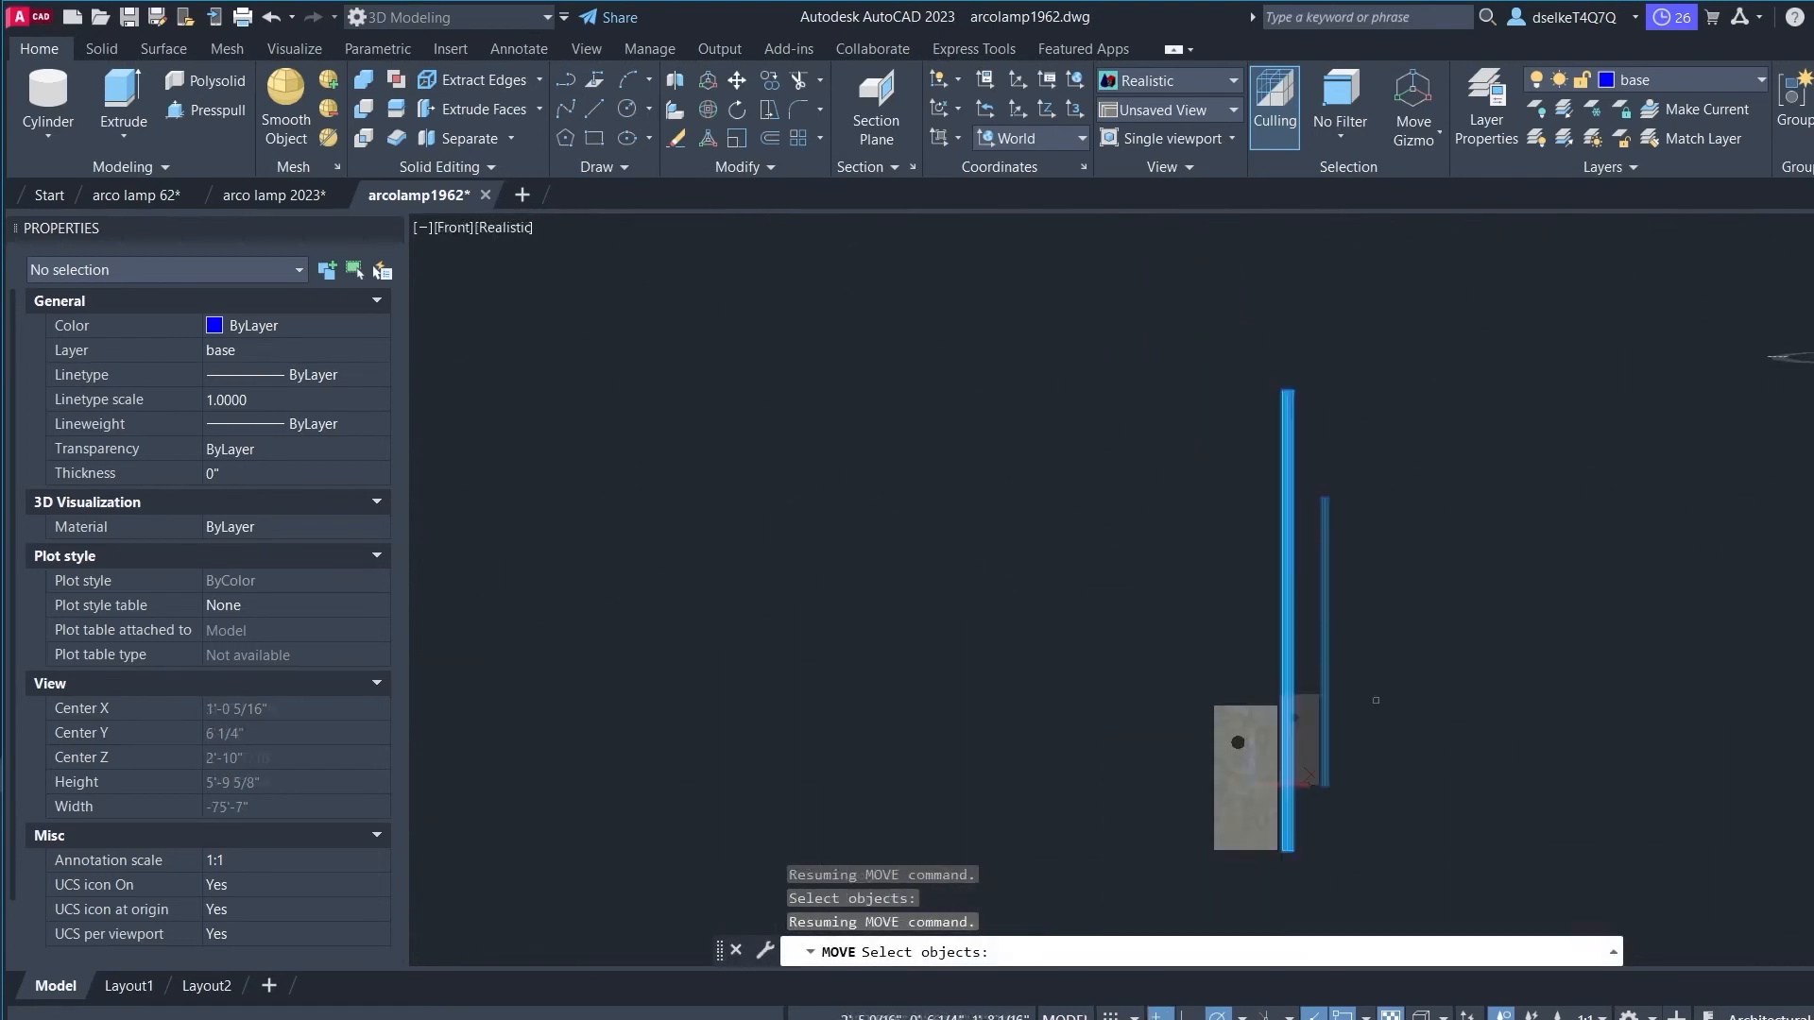
pyautogui.moveTo(1812, 327); pyautogui.dragTo(1712, 398)
pyautogui.scroll(6, 1309, 738)
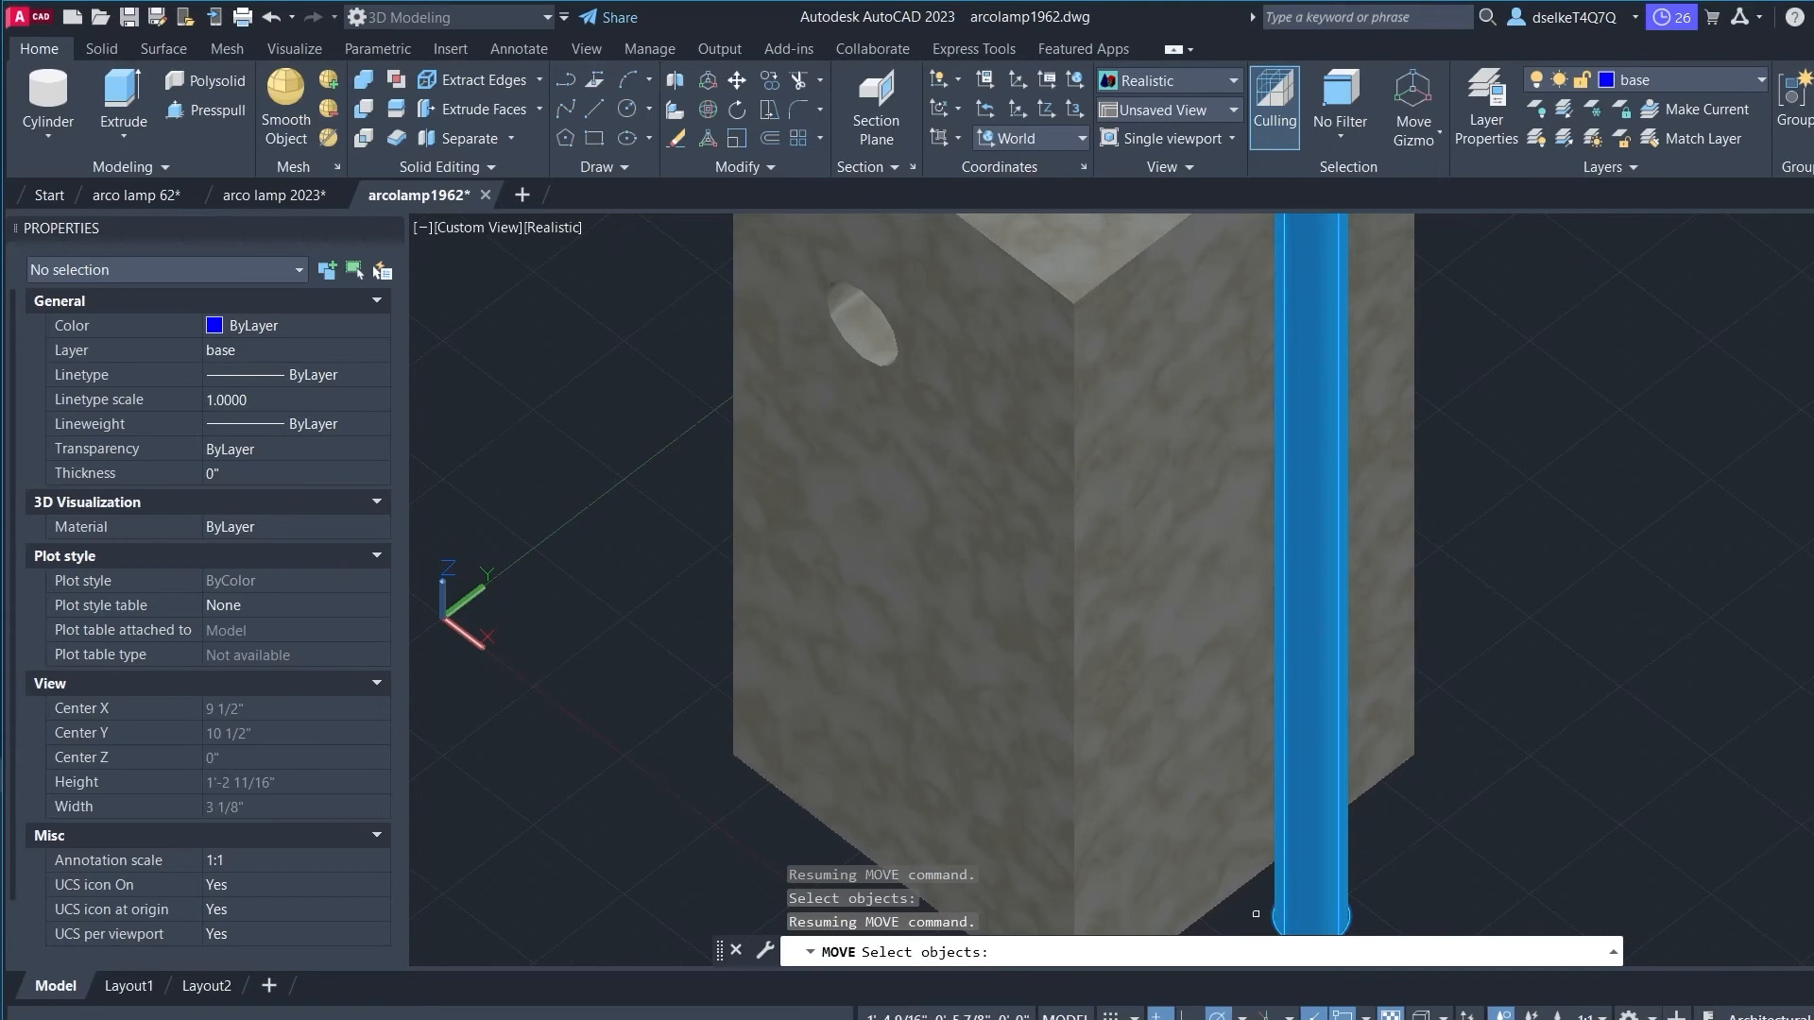
pyautogui.press('Return')
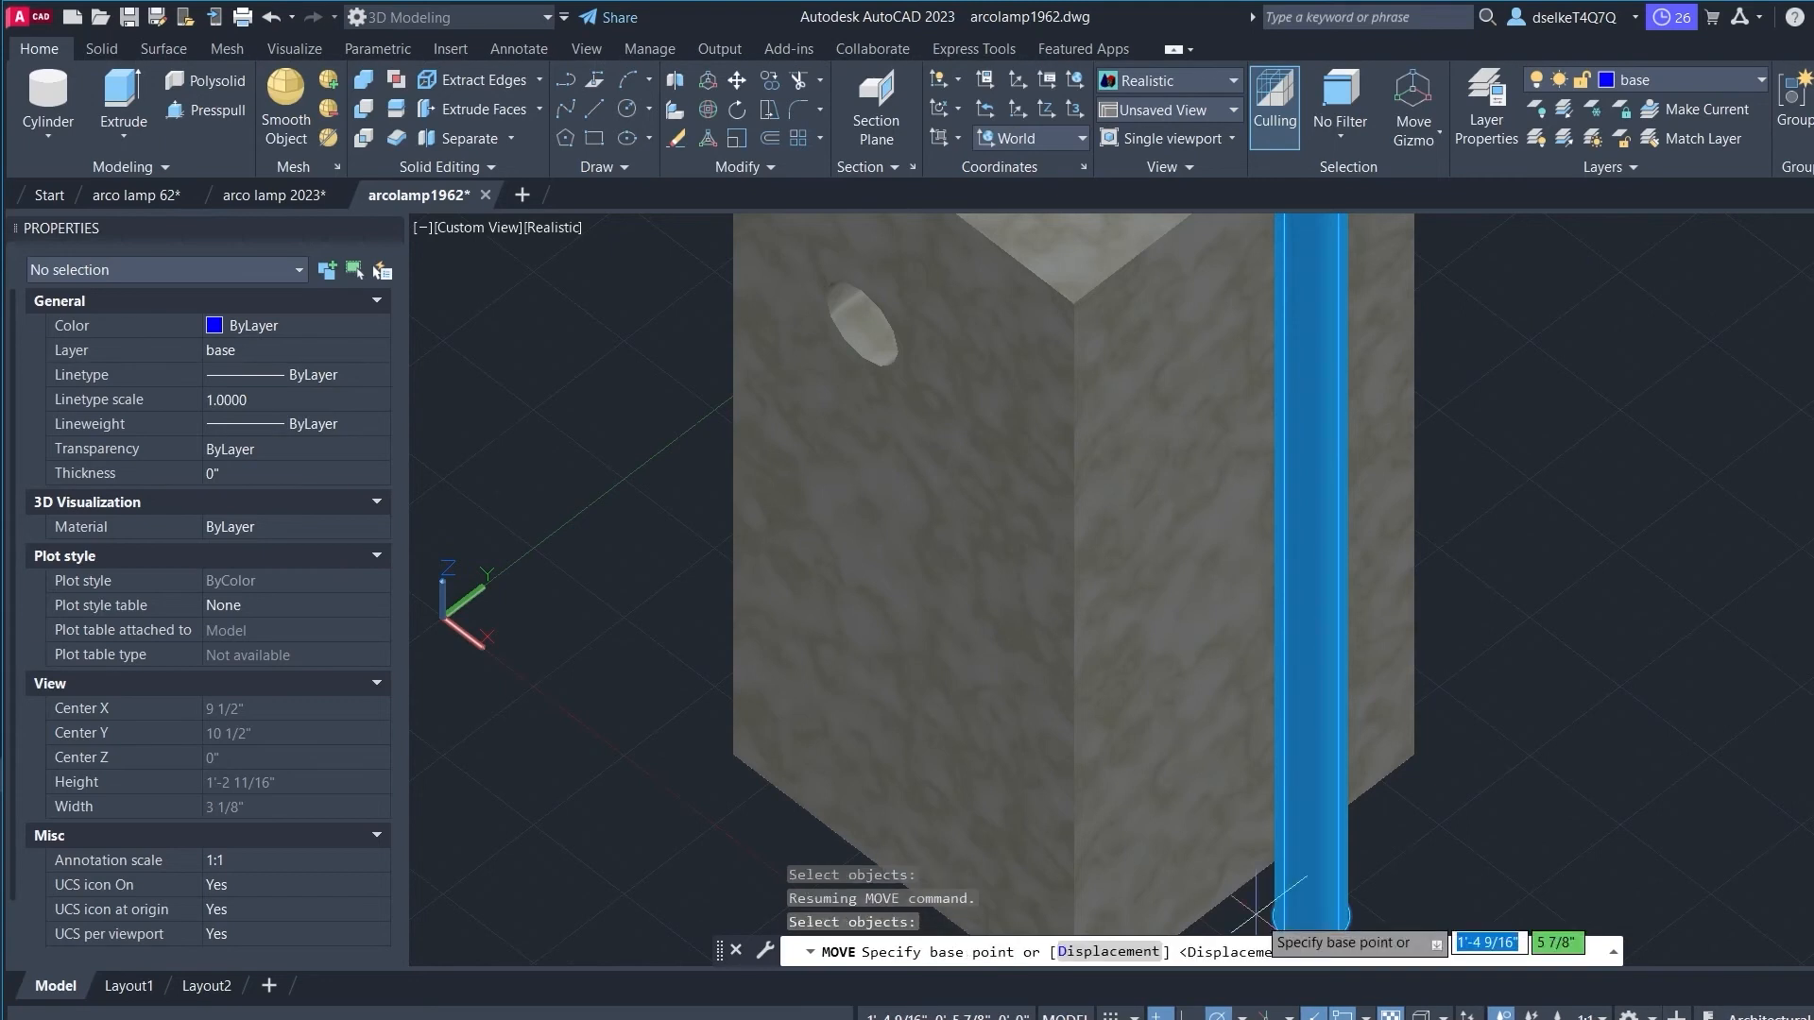
pyautogui.write('qu')
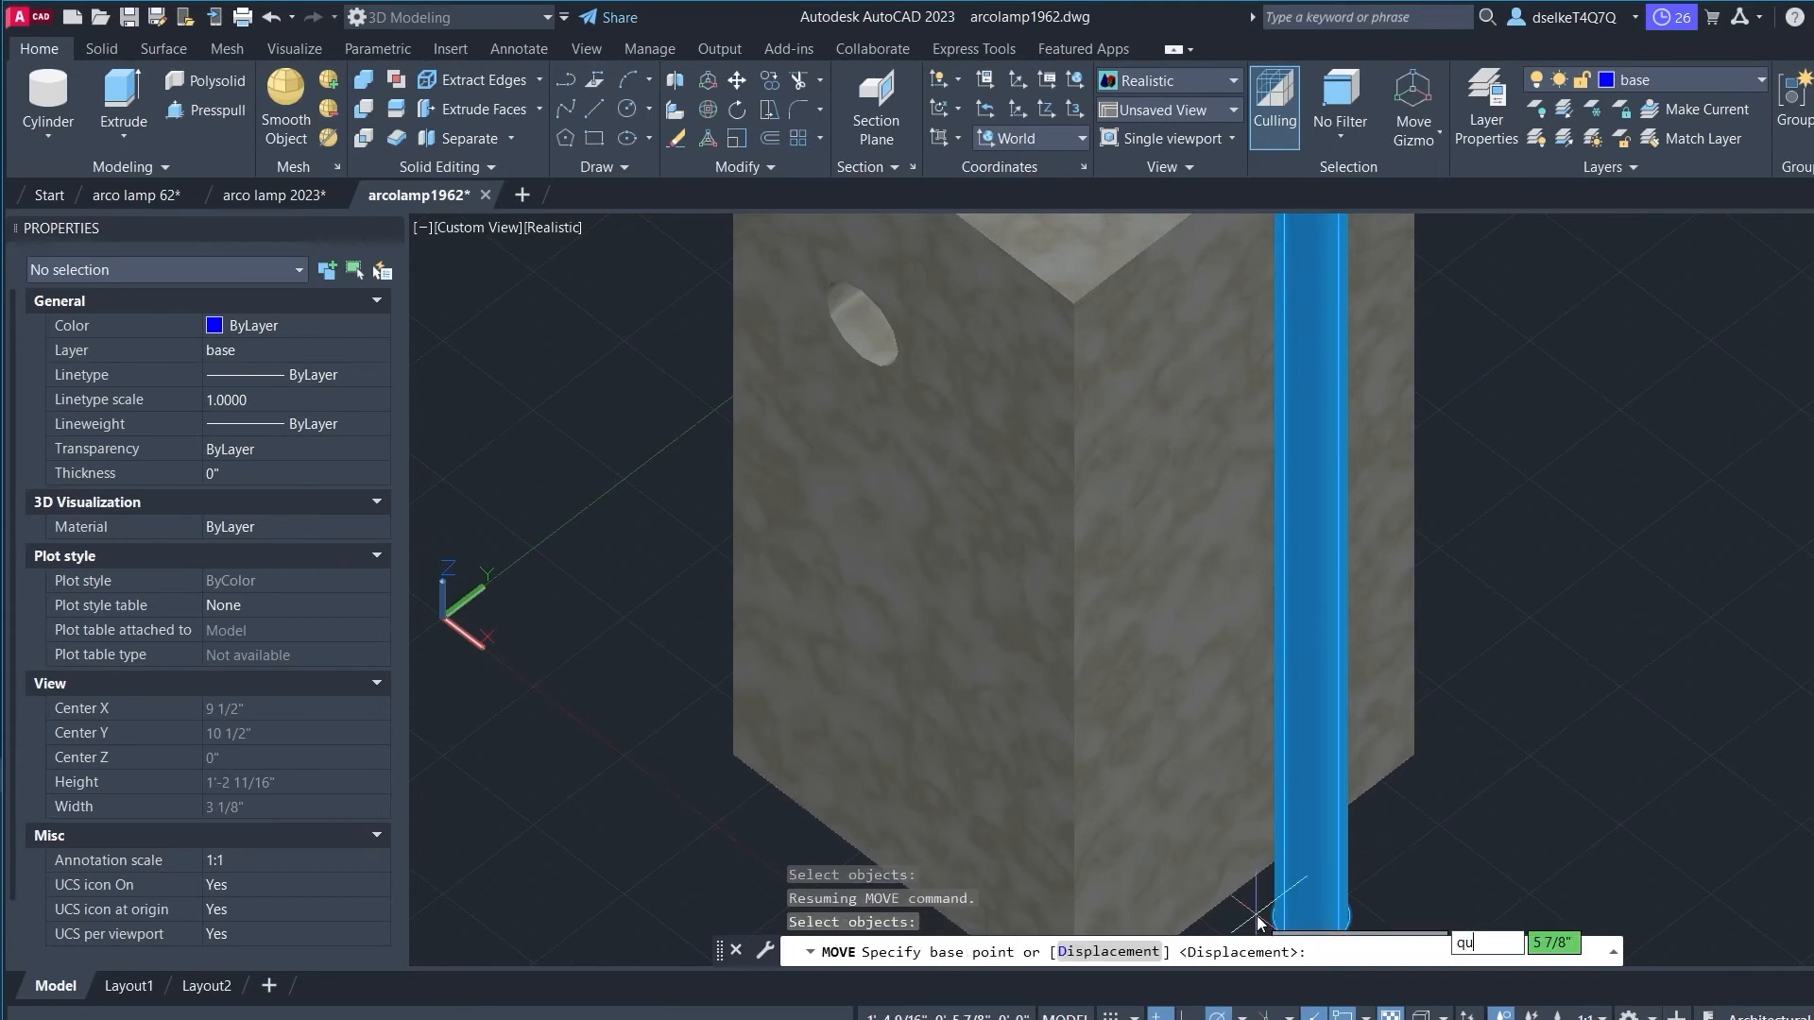
pyautogui.write('a')
pyautogui.press('Return')
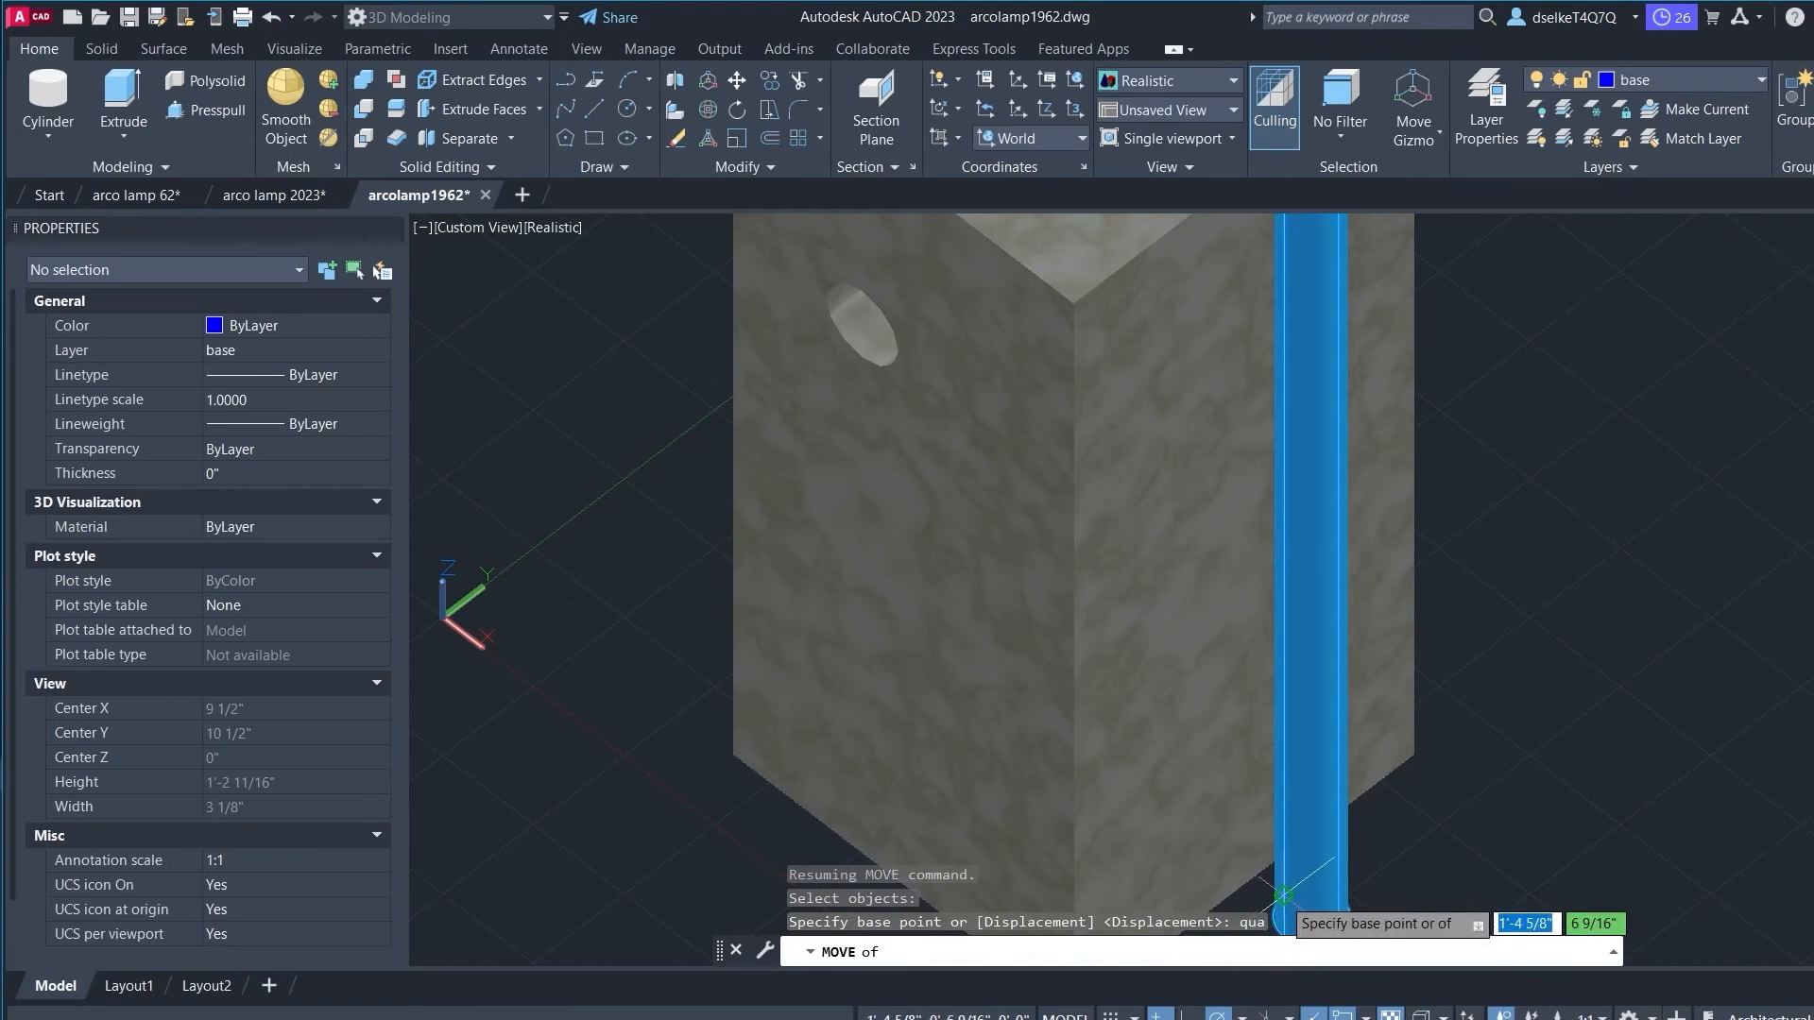
pyautogui.click(1289, 884)
pyautogui.write('mid')
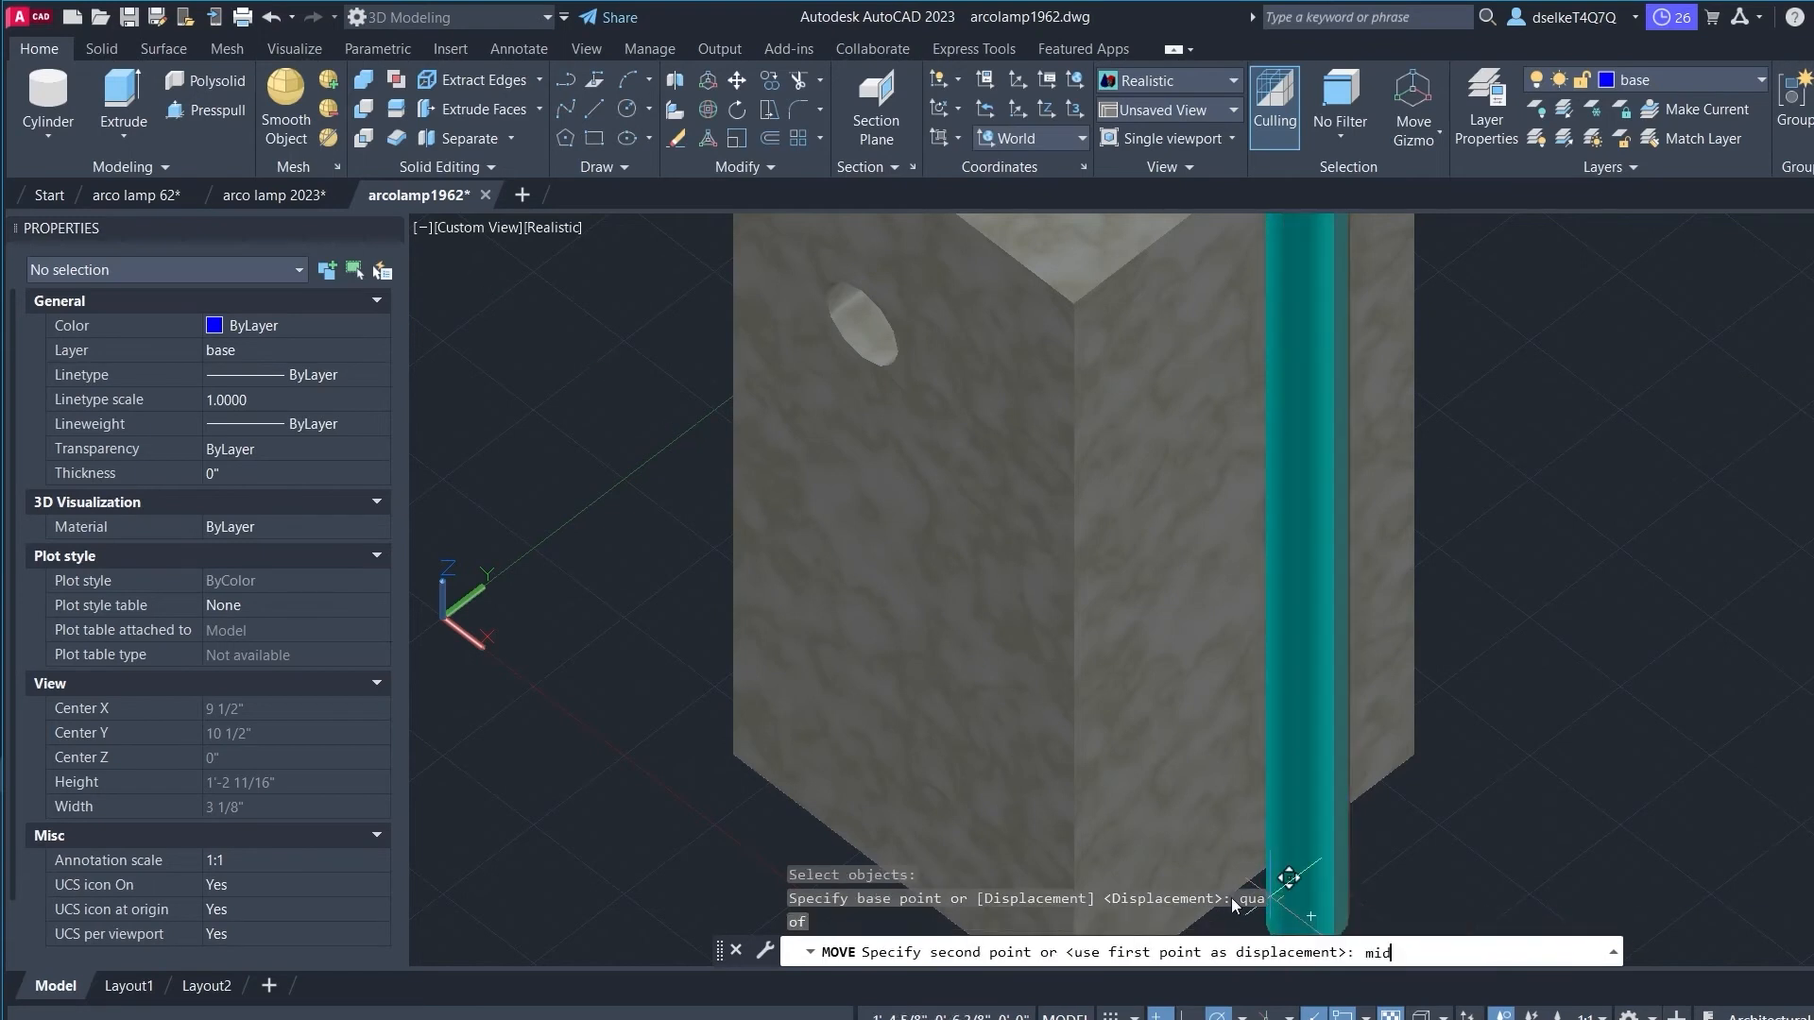
pyautogui.press('Return')
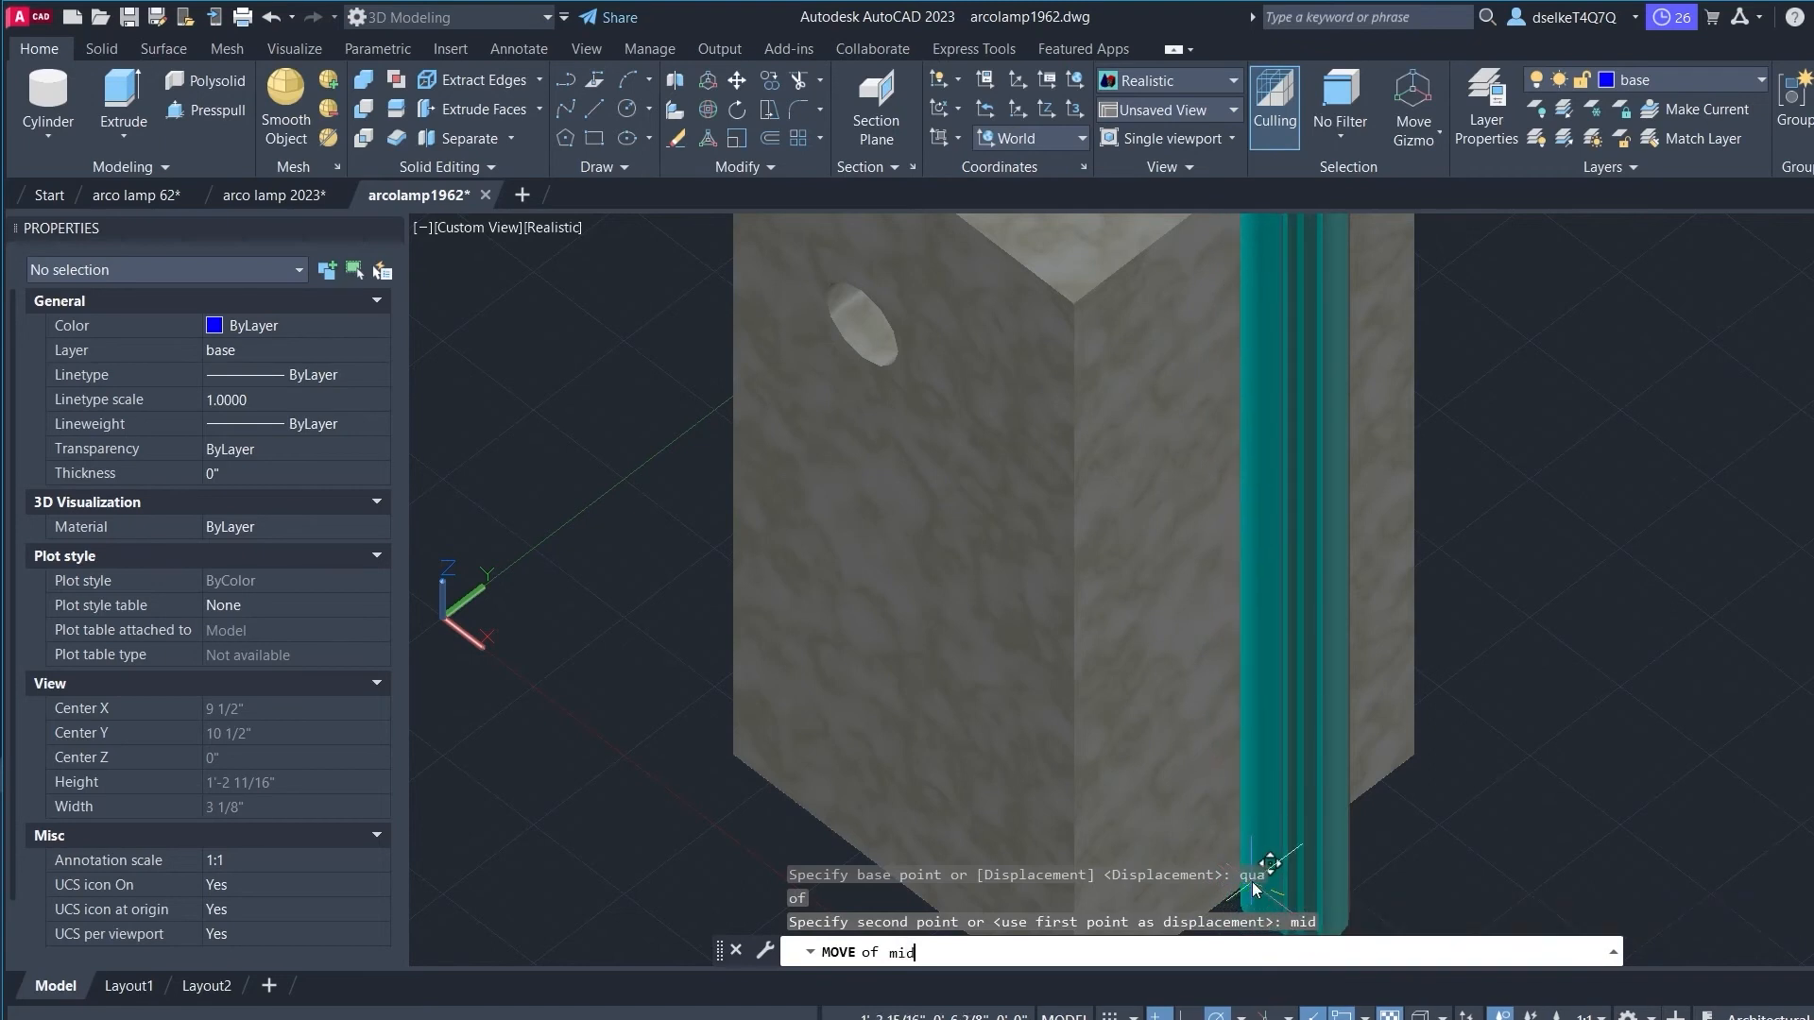
pyautogui.press('Return')
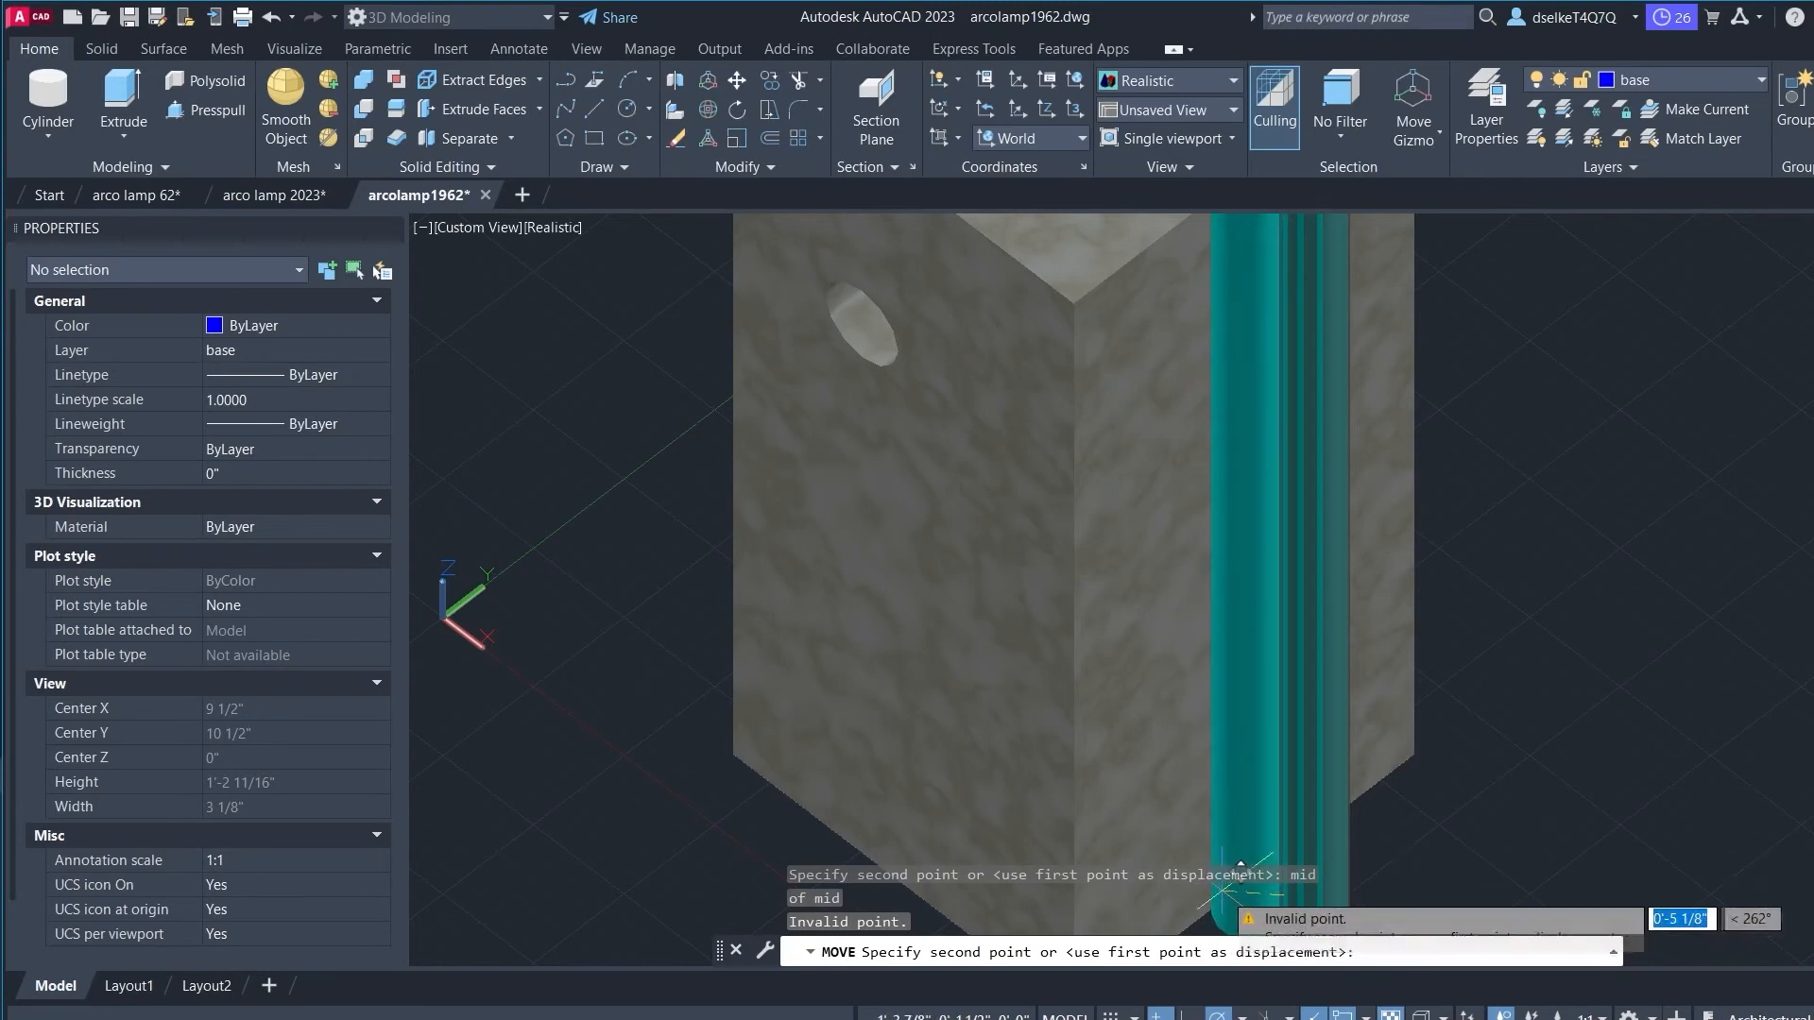
pyautogui.moveTo(1378, 831); pyautogui.dragTo(1417, 613, button='middle')
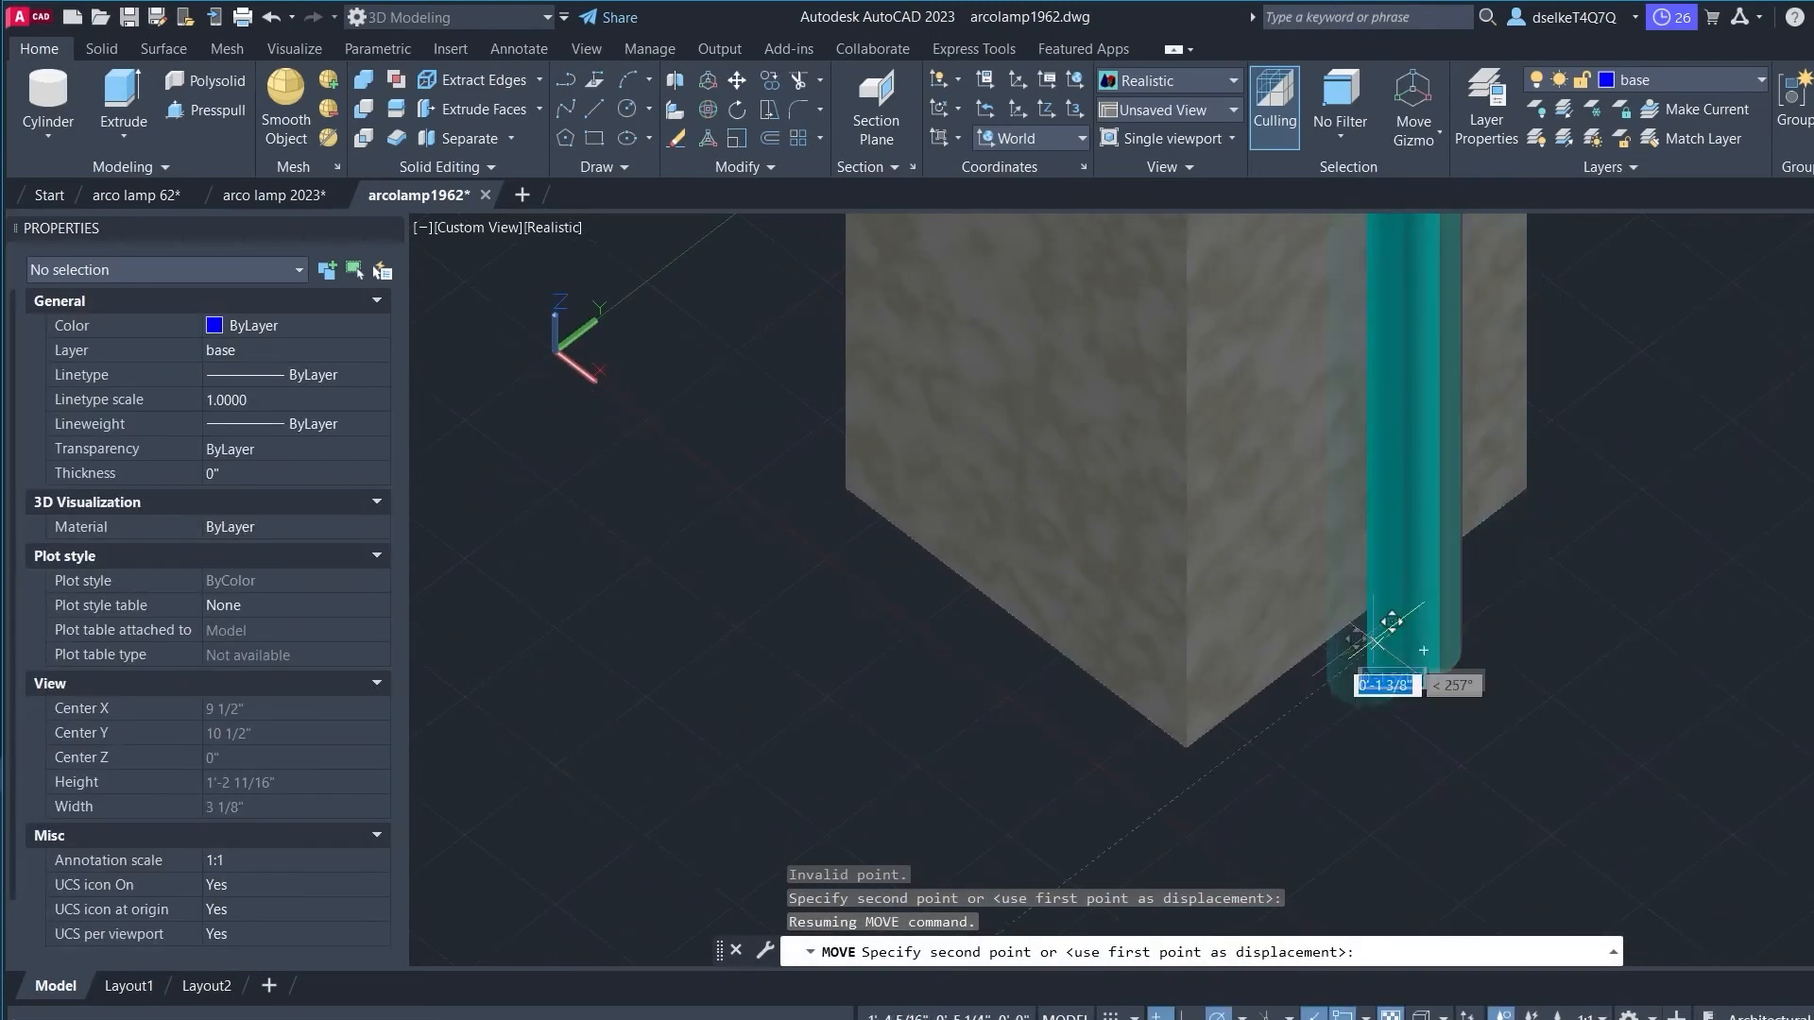
pyautogui.write('mid')
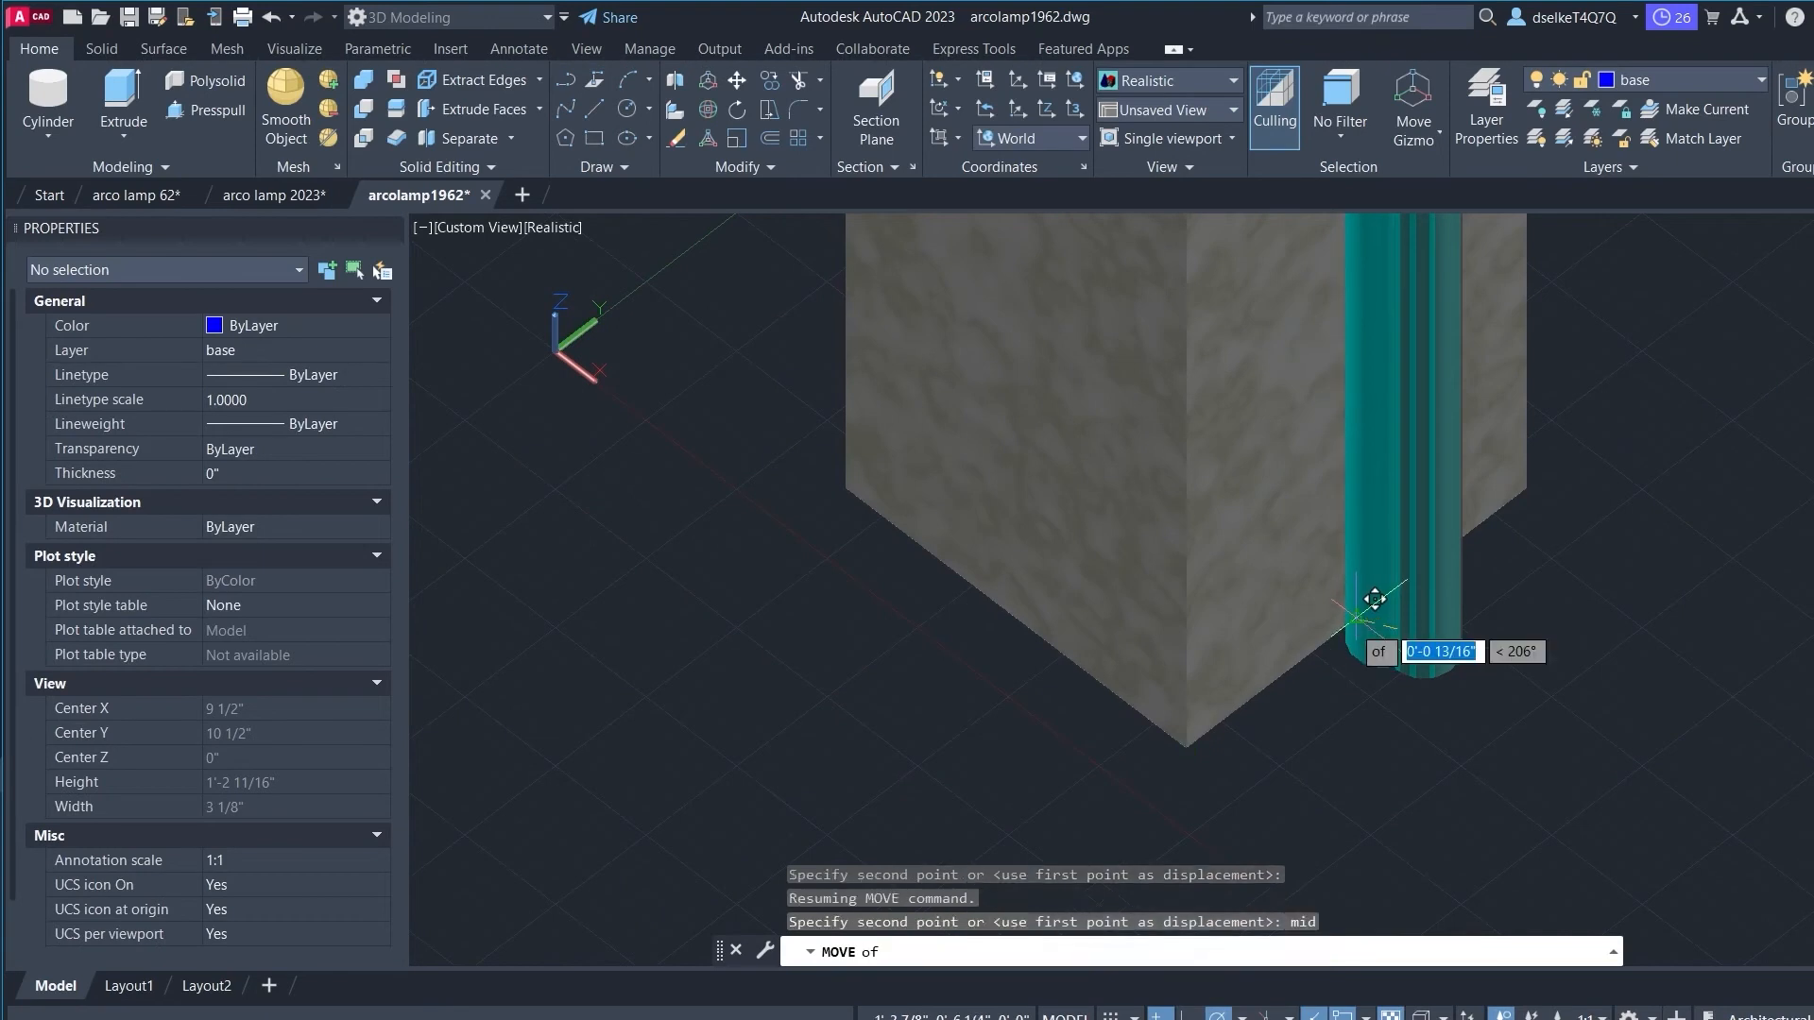
pyautogui.press('Return')
# Step: Make the sweep layer the current layer
pyautogui.scroll(-5, 1550, 626)
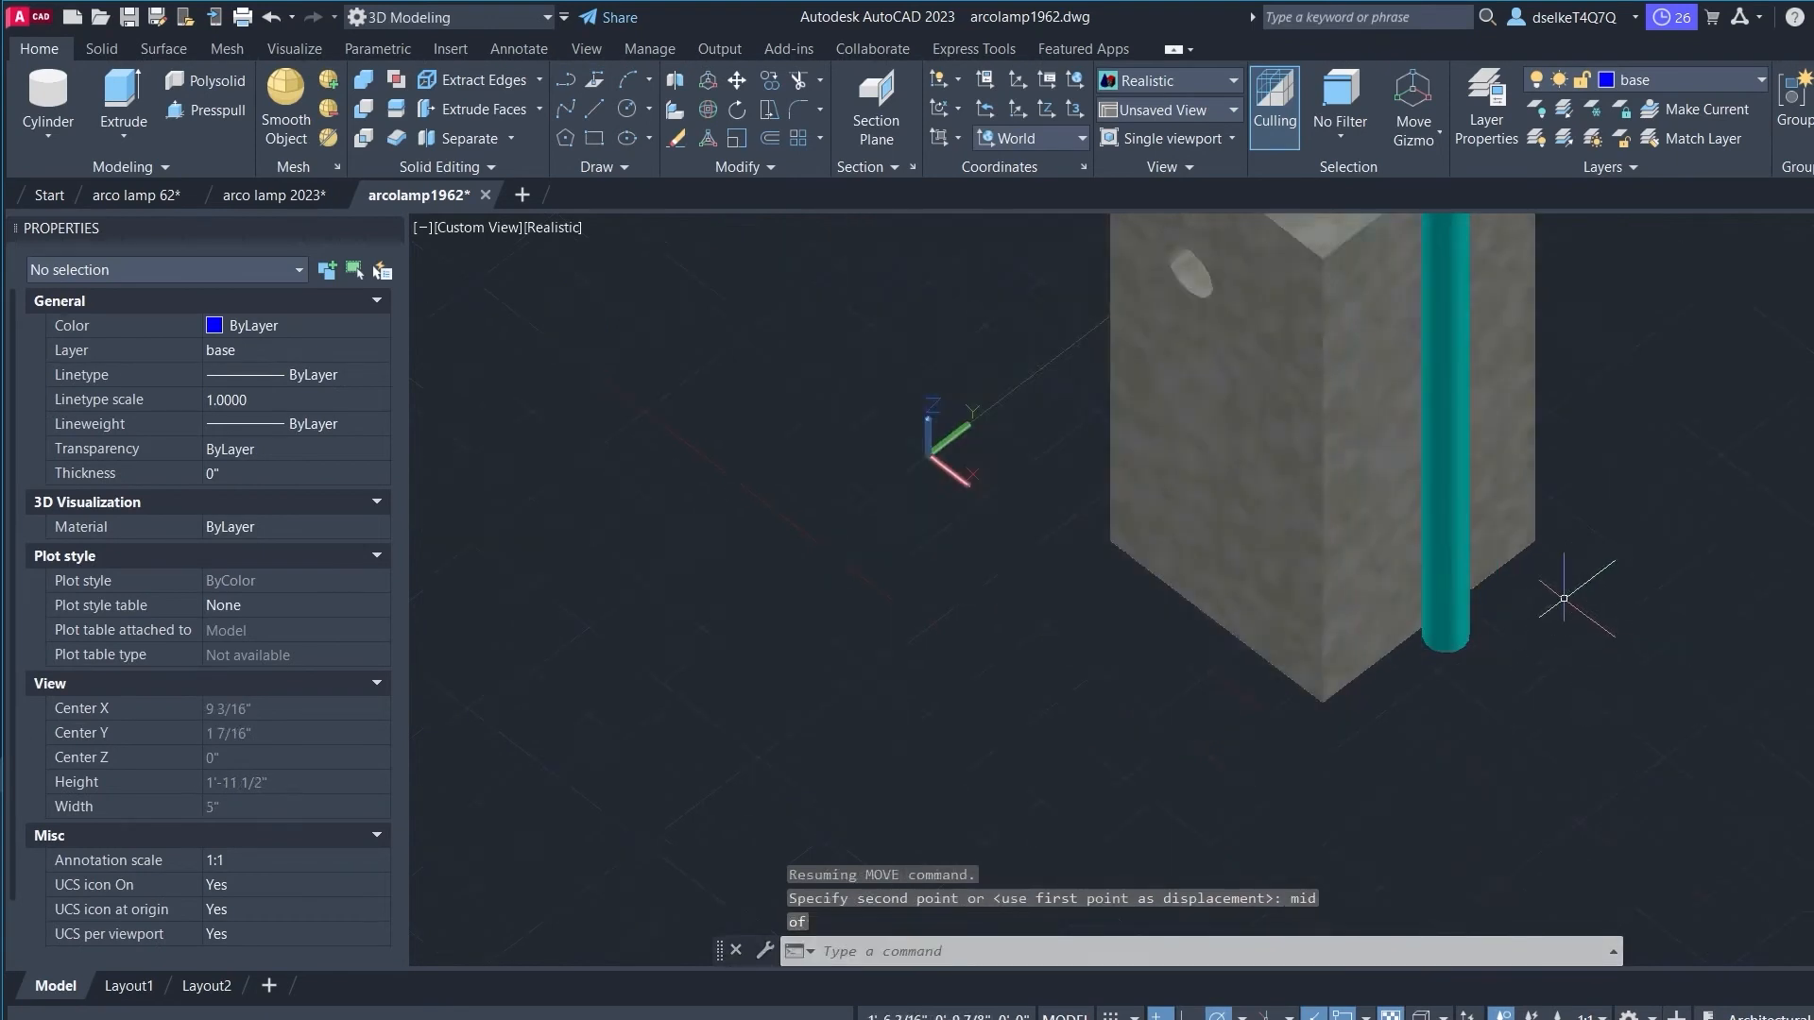
pyautogui.moveTo(1615, 341); pyautogui.dragTo(1316, 624, button='middle')
pyautogui.scroll(-3, 1316, 625)
pyautogui.moveTo(1328, 418); pyautogui.dragTo(1306, 454, button='middle')
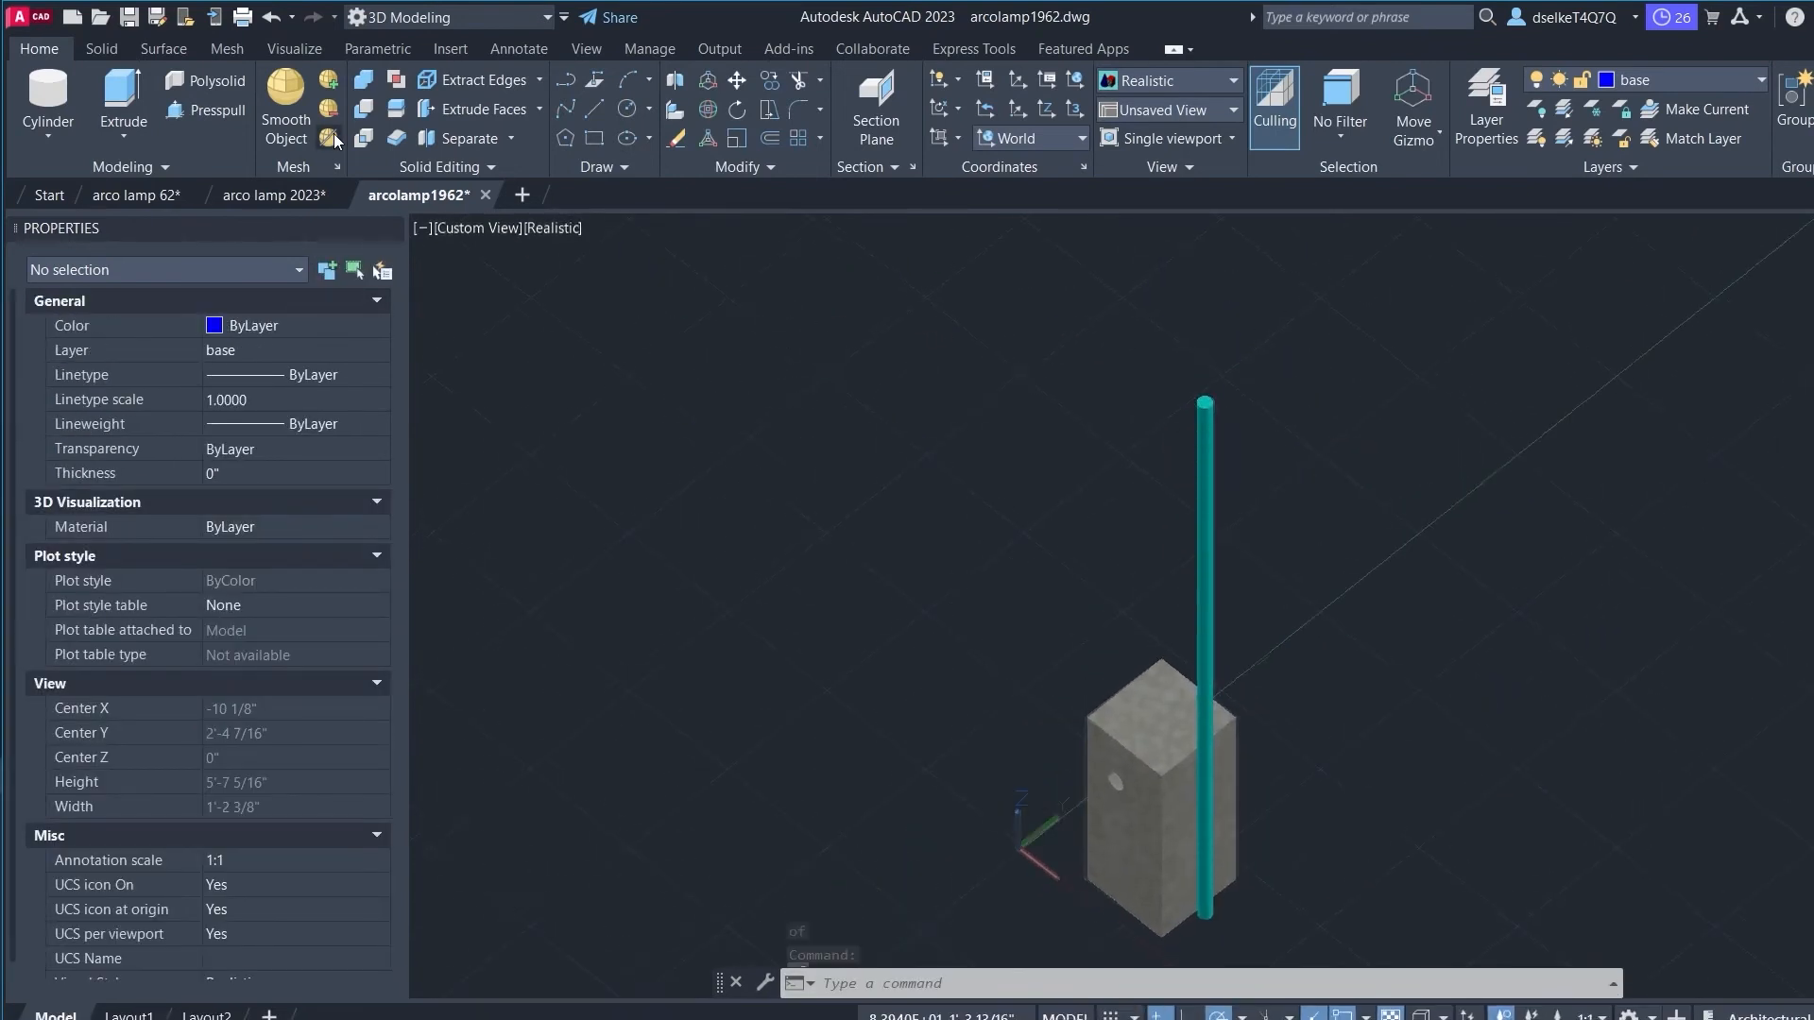
pyautogui.scroll(5, 1257, 501)
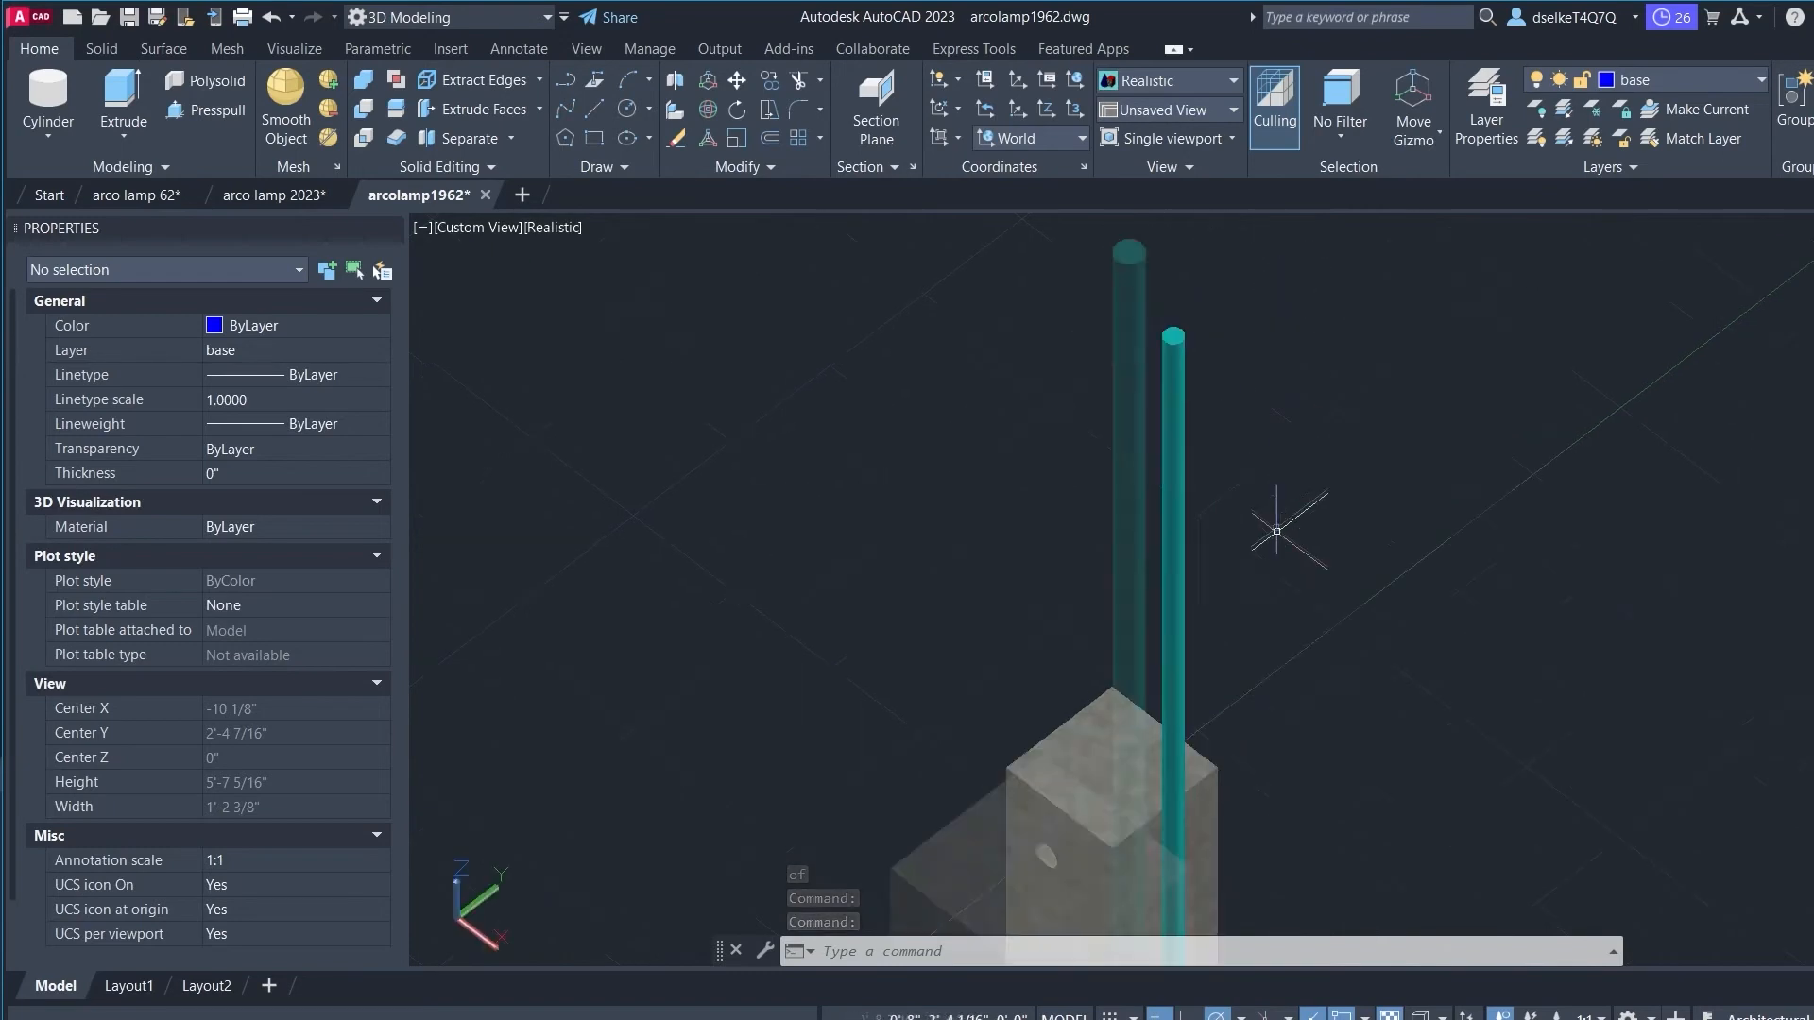
pyautogui.moveTo(1166, 312); pyautogui.dragTo(1092, 545, button='middle')
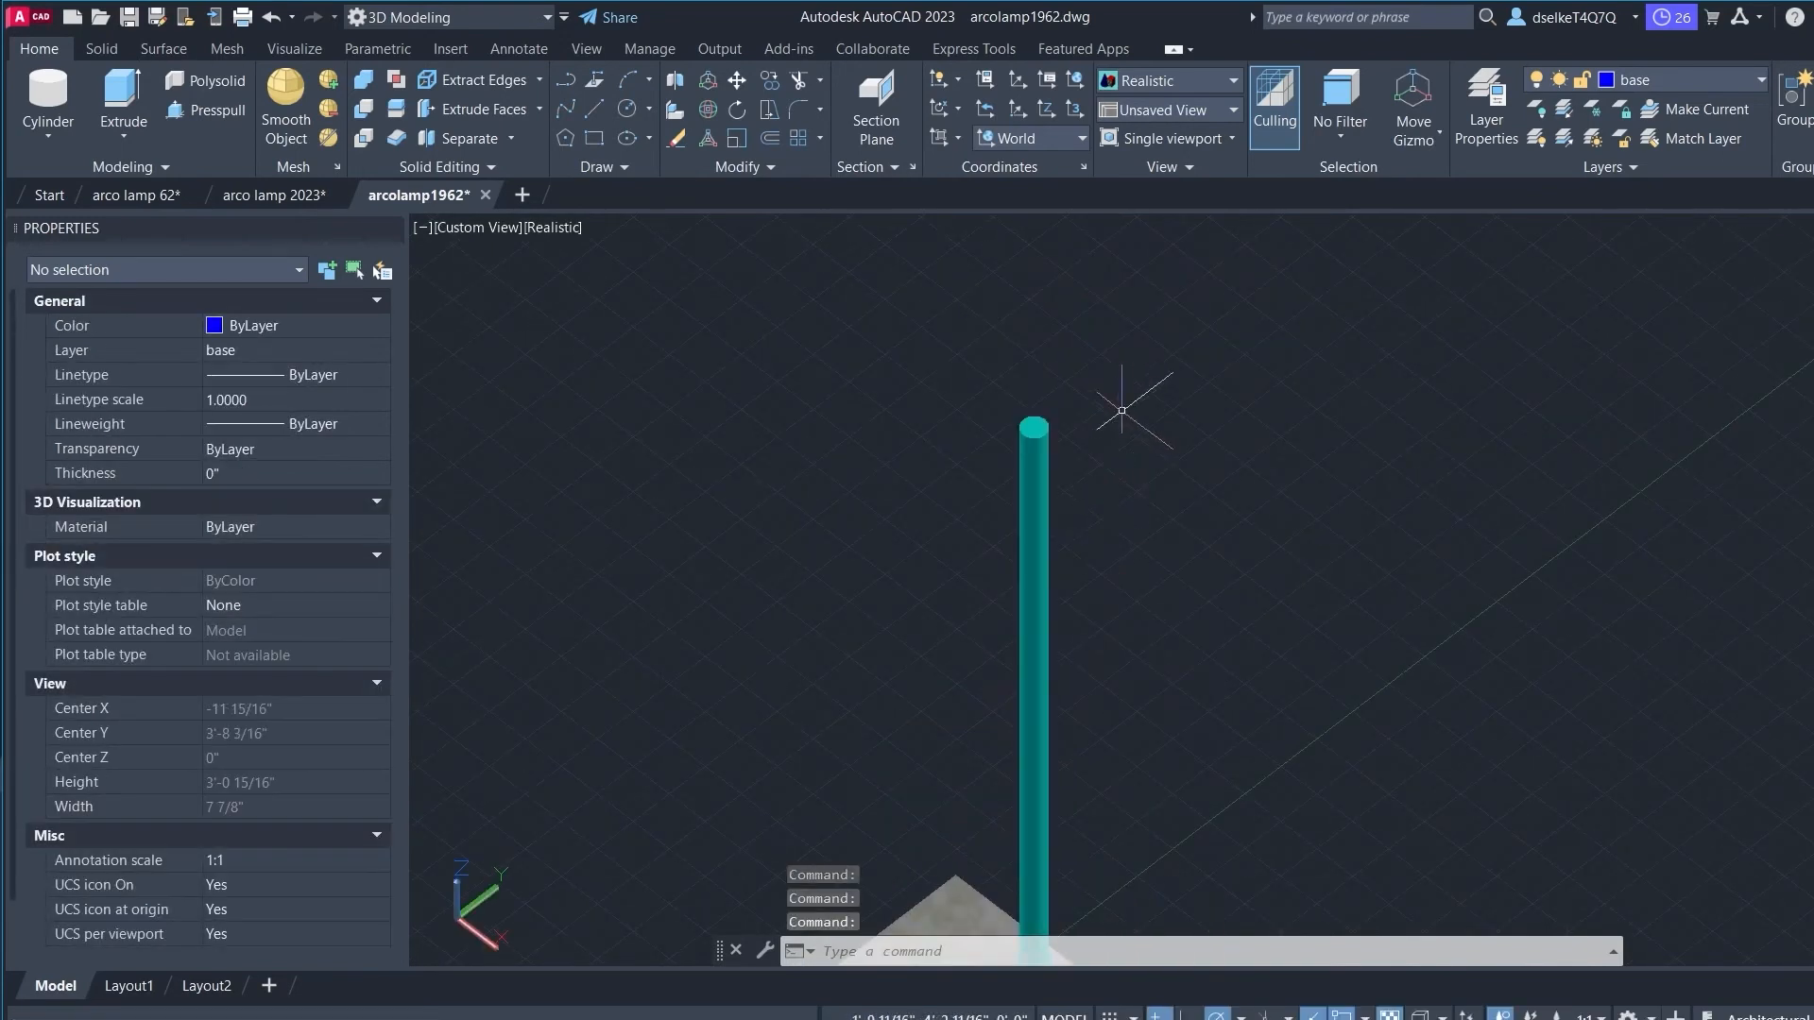
pyautogui.click(1679, 80)
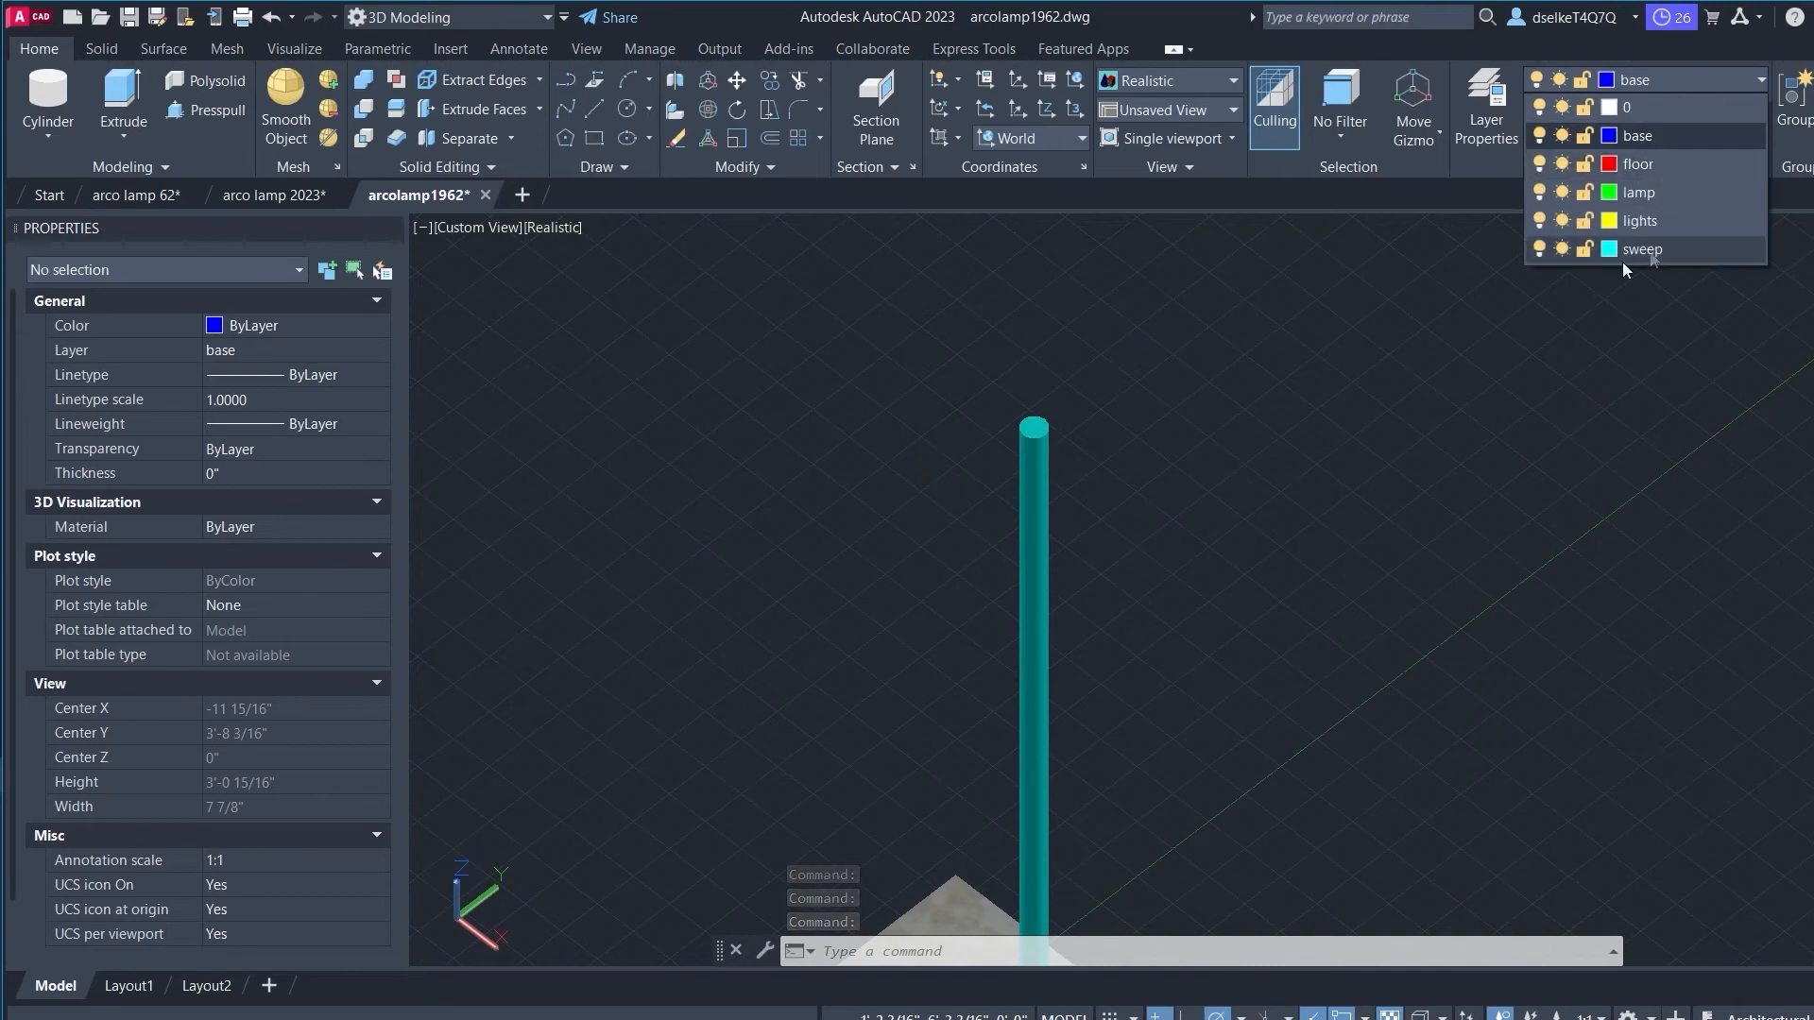
pyautogui.click(1665, 245)
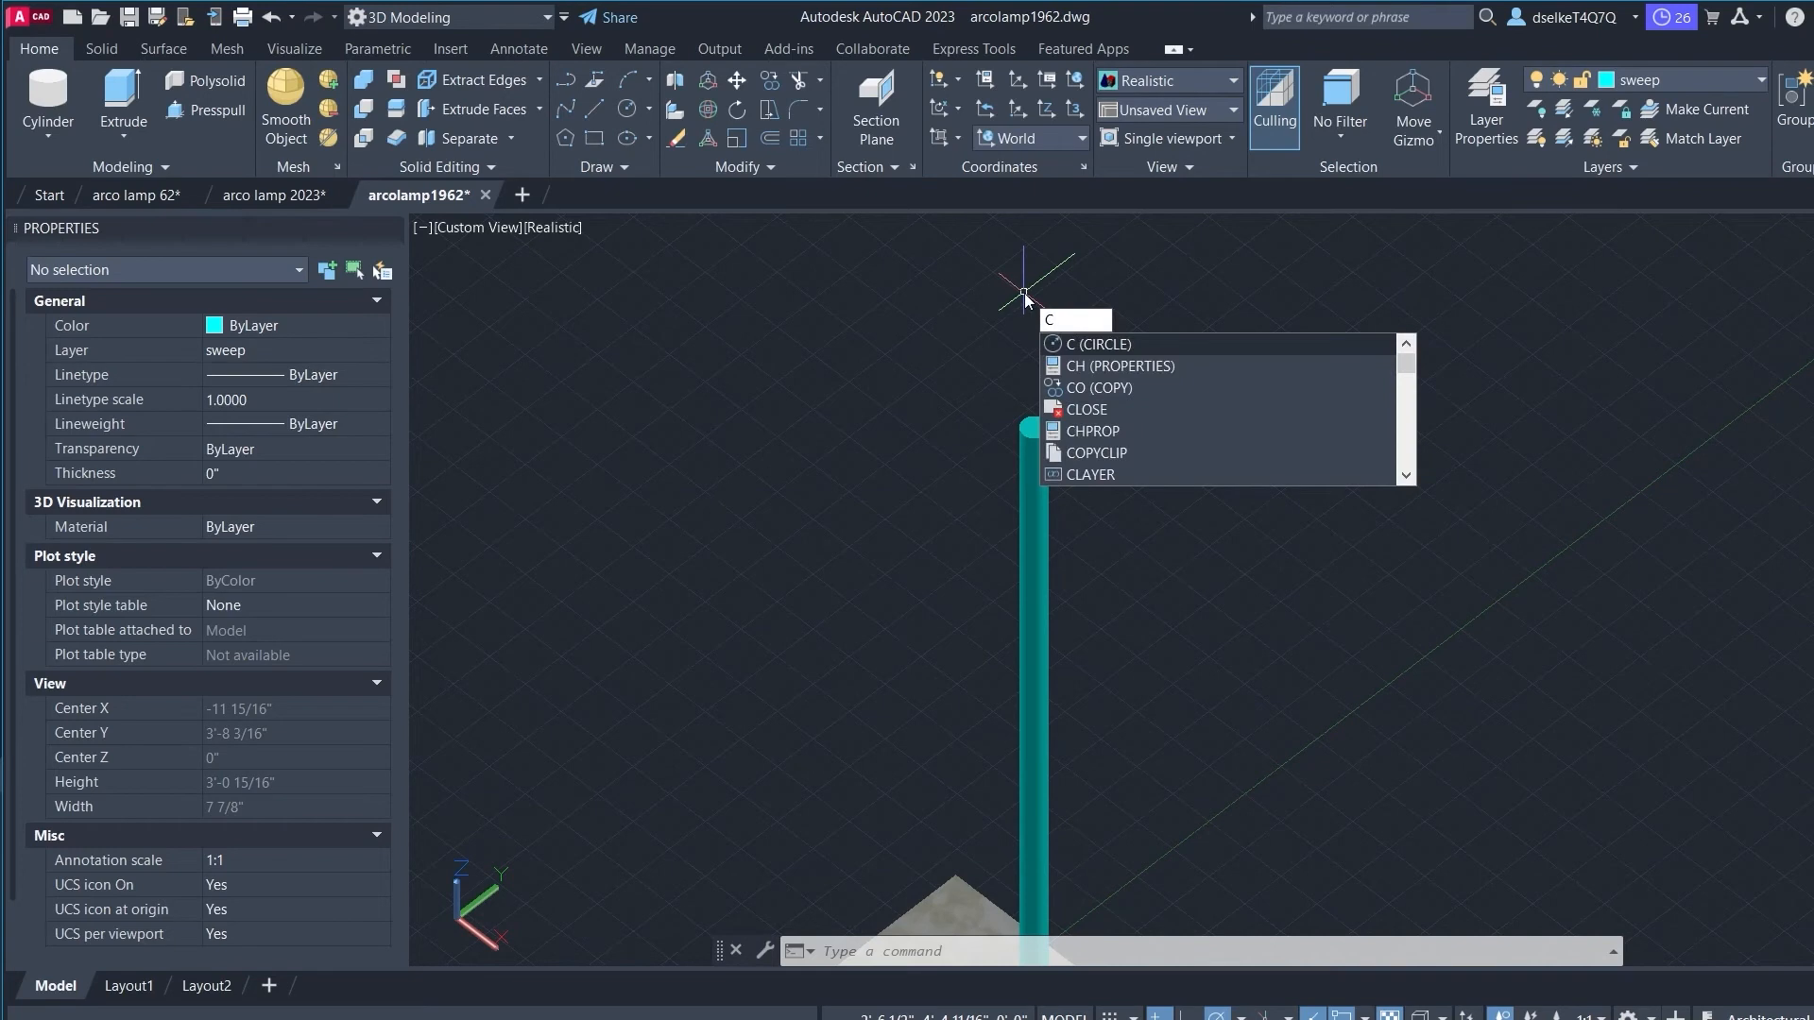
# Step: Draw a circle with a 15/16 inch radius centred on the top face of the upright cylinder
pyautogui.press('Return')
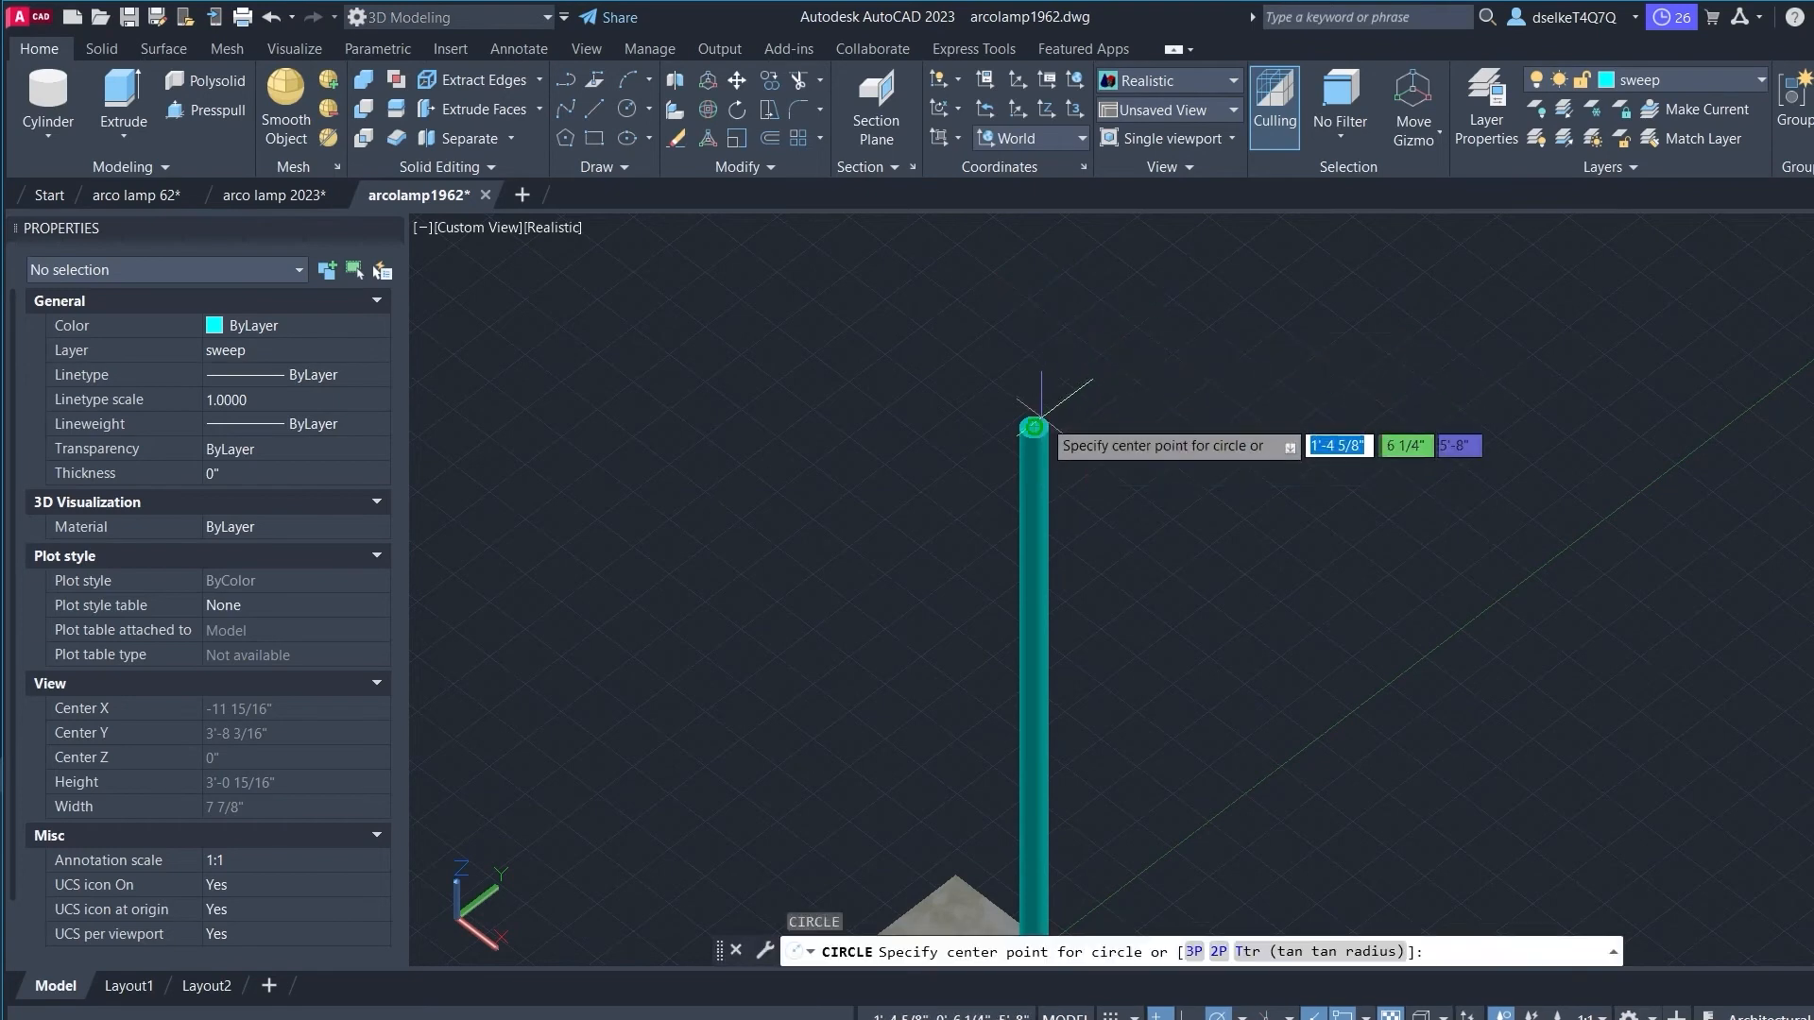
pyautogui.click(1035, 426)
pyautogui.write('15/16')
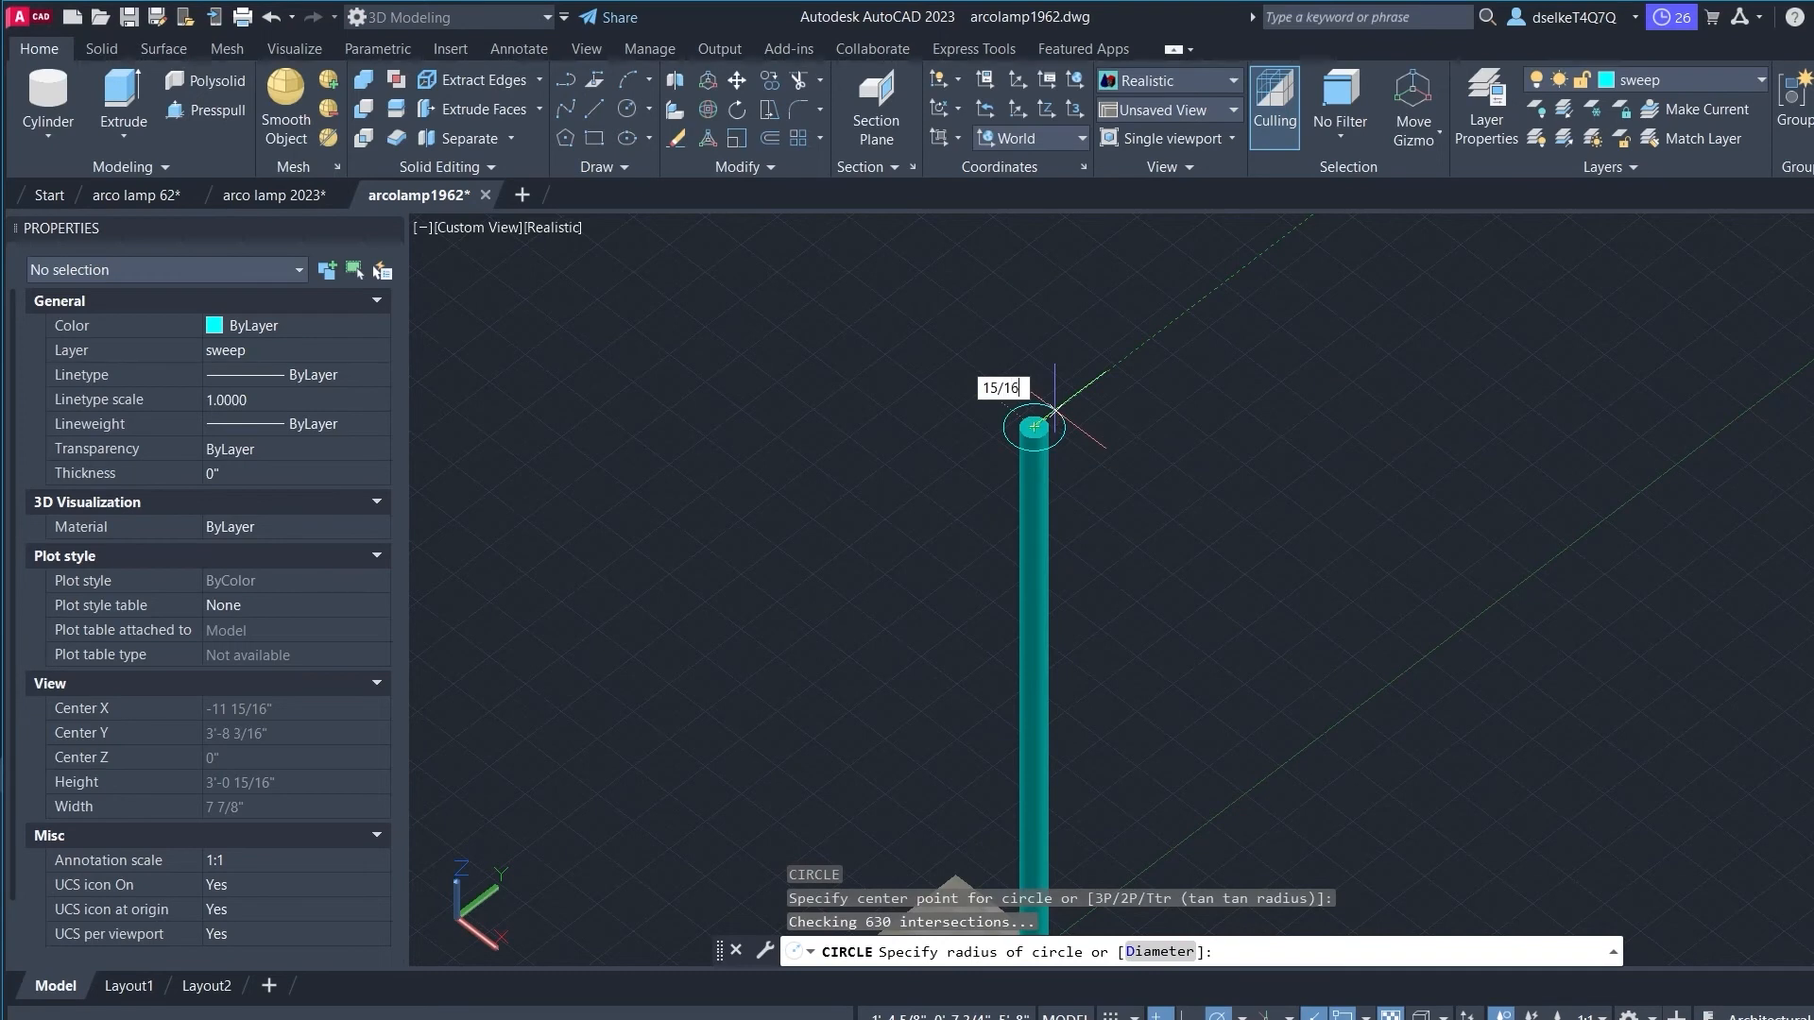
pyautogui.press('Return')
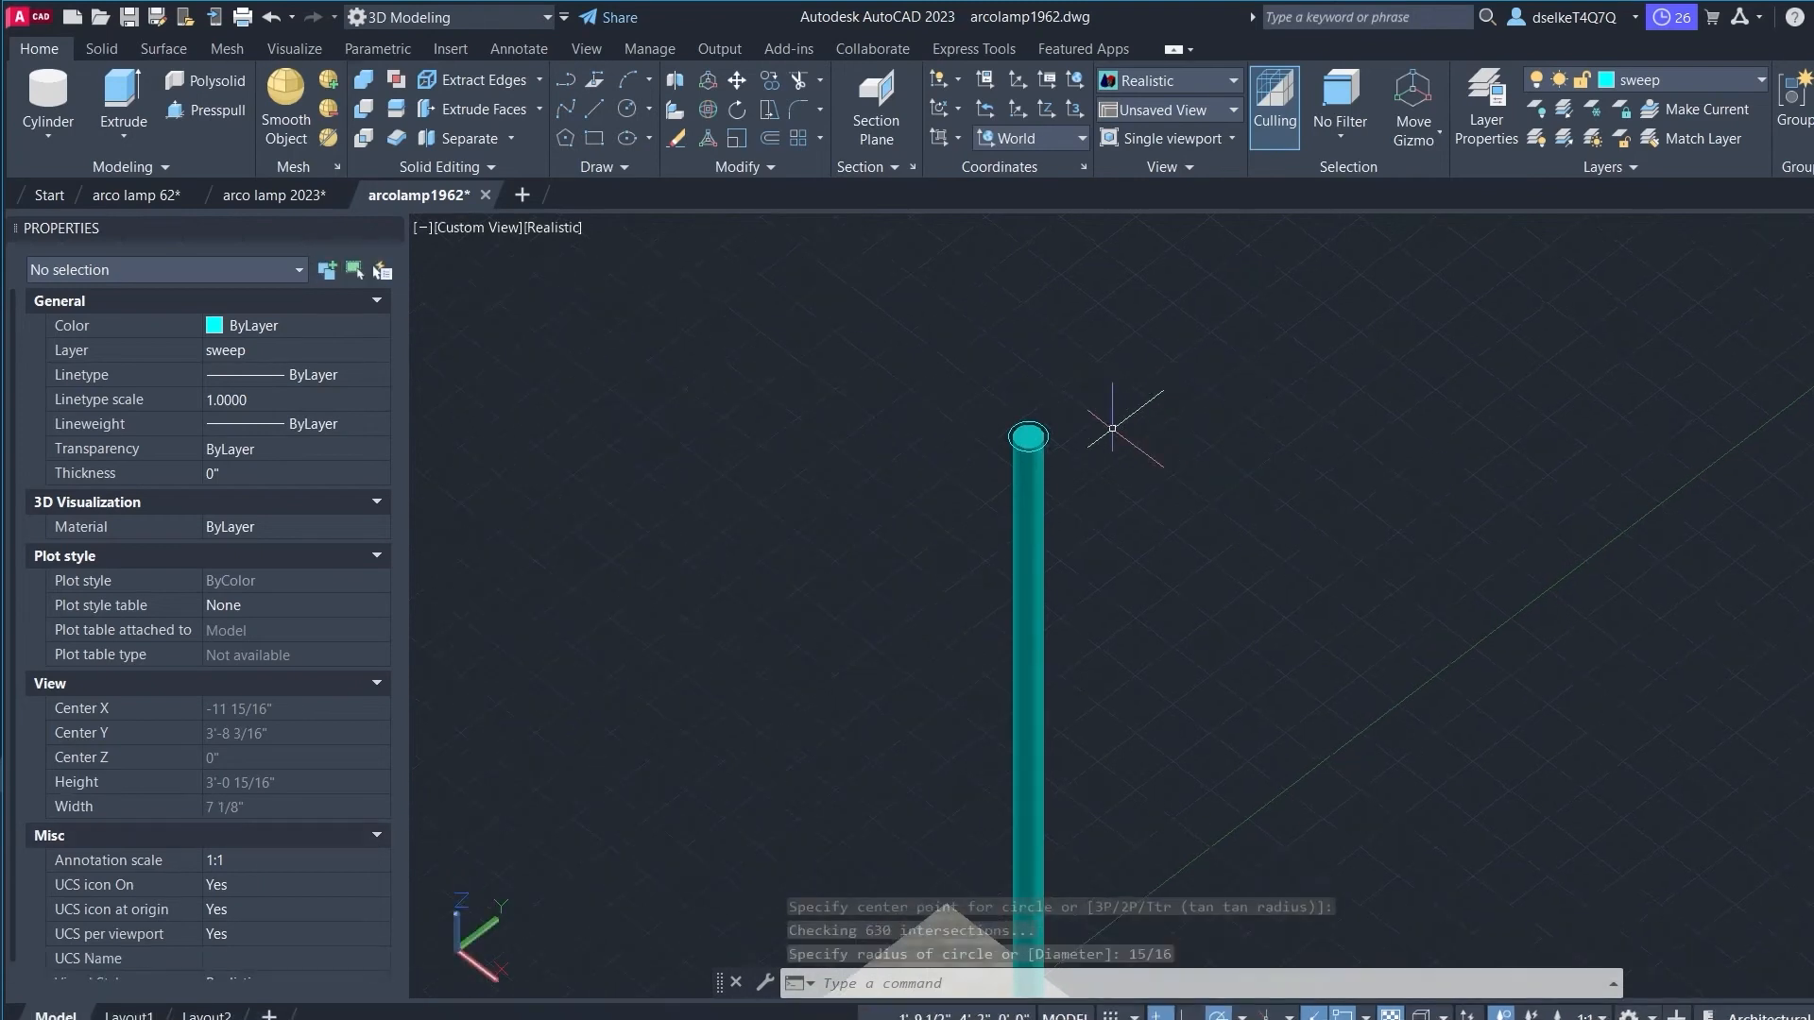
# Step: Undo the last circle and draw one with a 15/16 inch diameter centred on the top face of the upright cylinder
pyautogui.hotkey('ctrl', 'z')
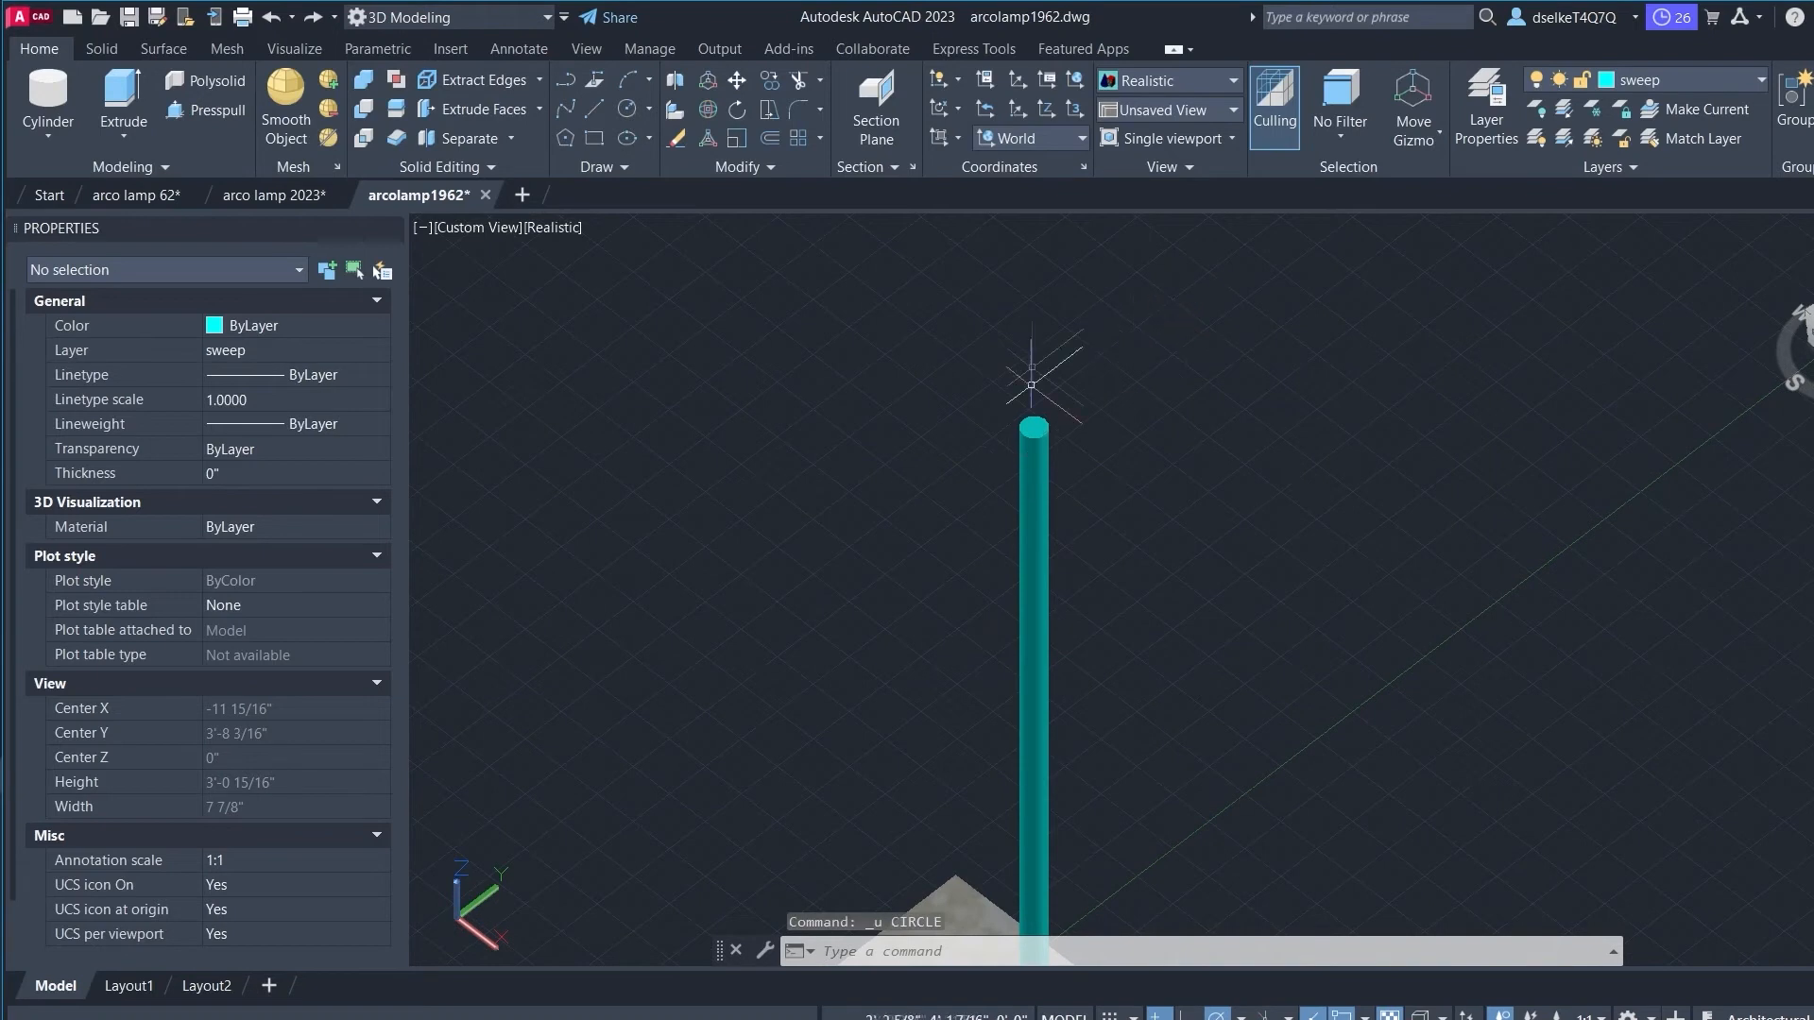
pyautogui.write('c')
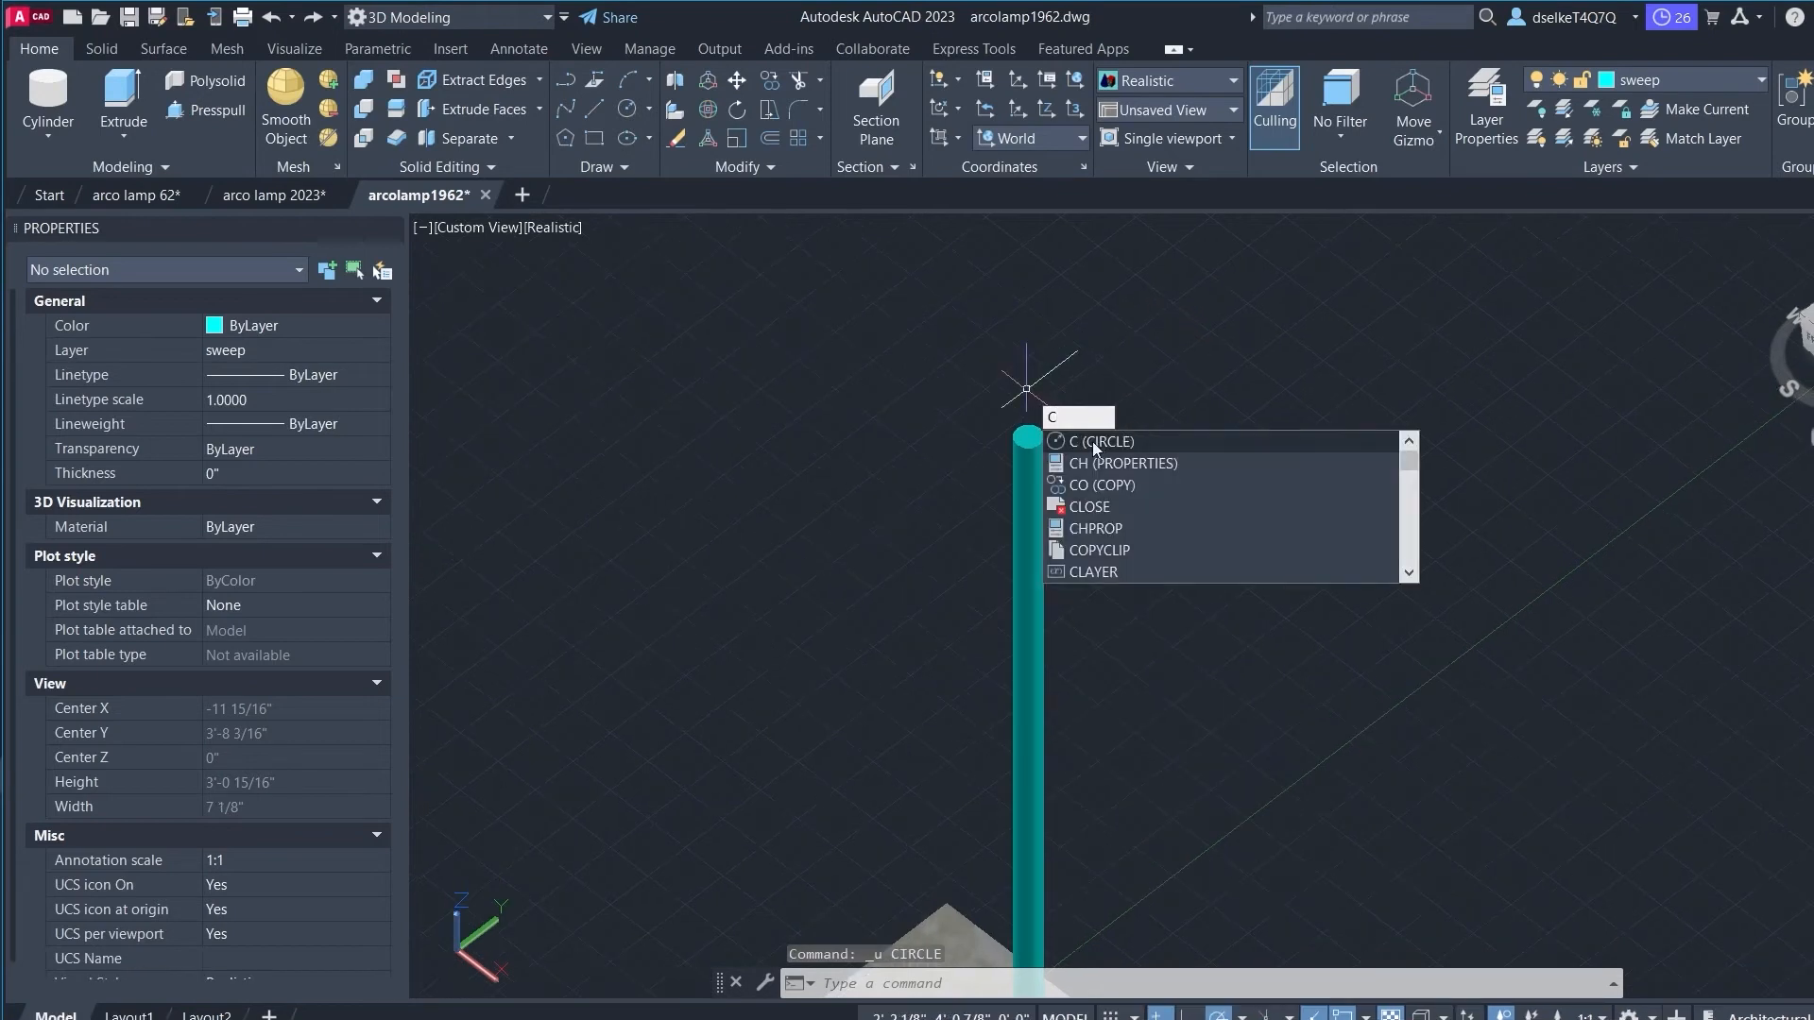
pyautogui.click(1092, 442)
pyautogui.click(1028, 437)
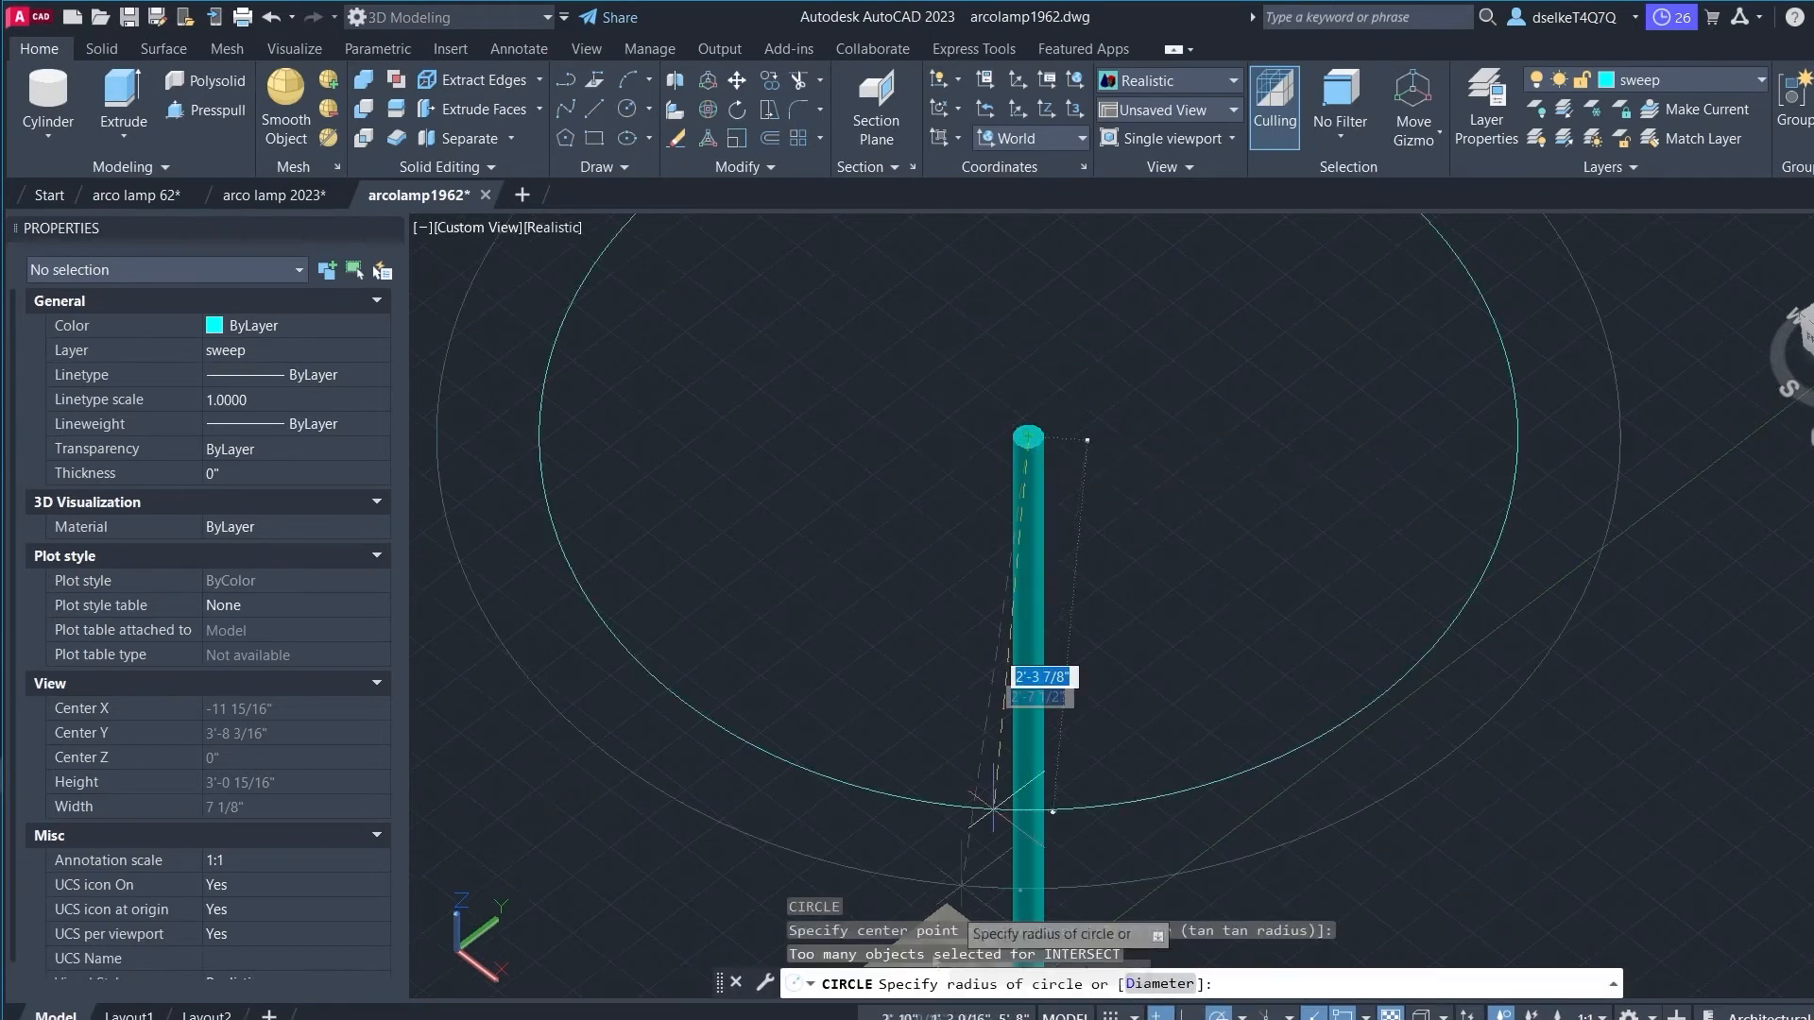
pyautogui.click(1157, 984)
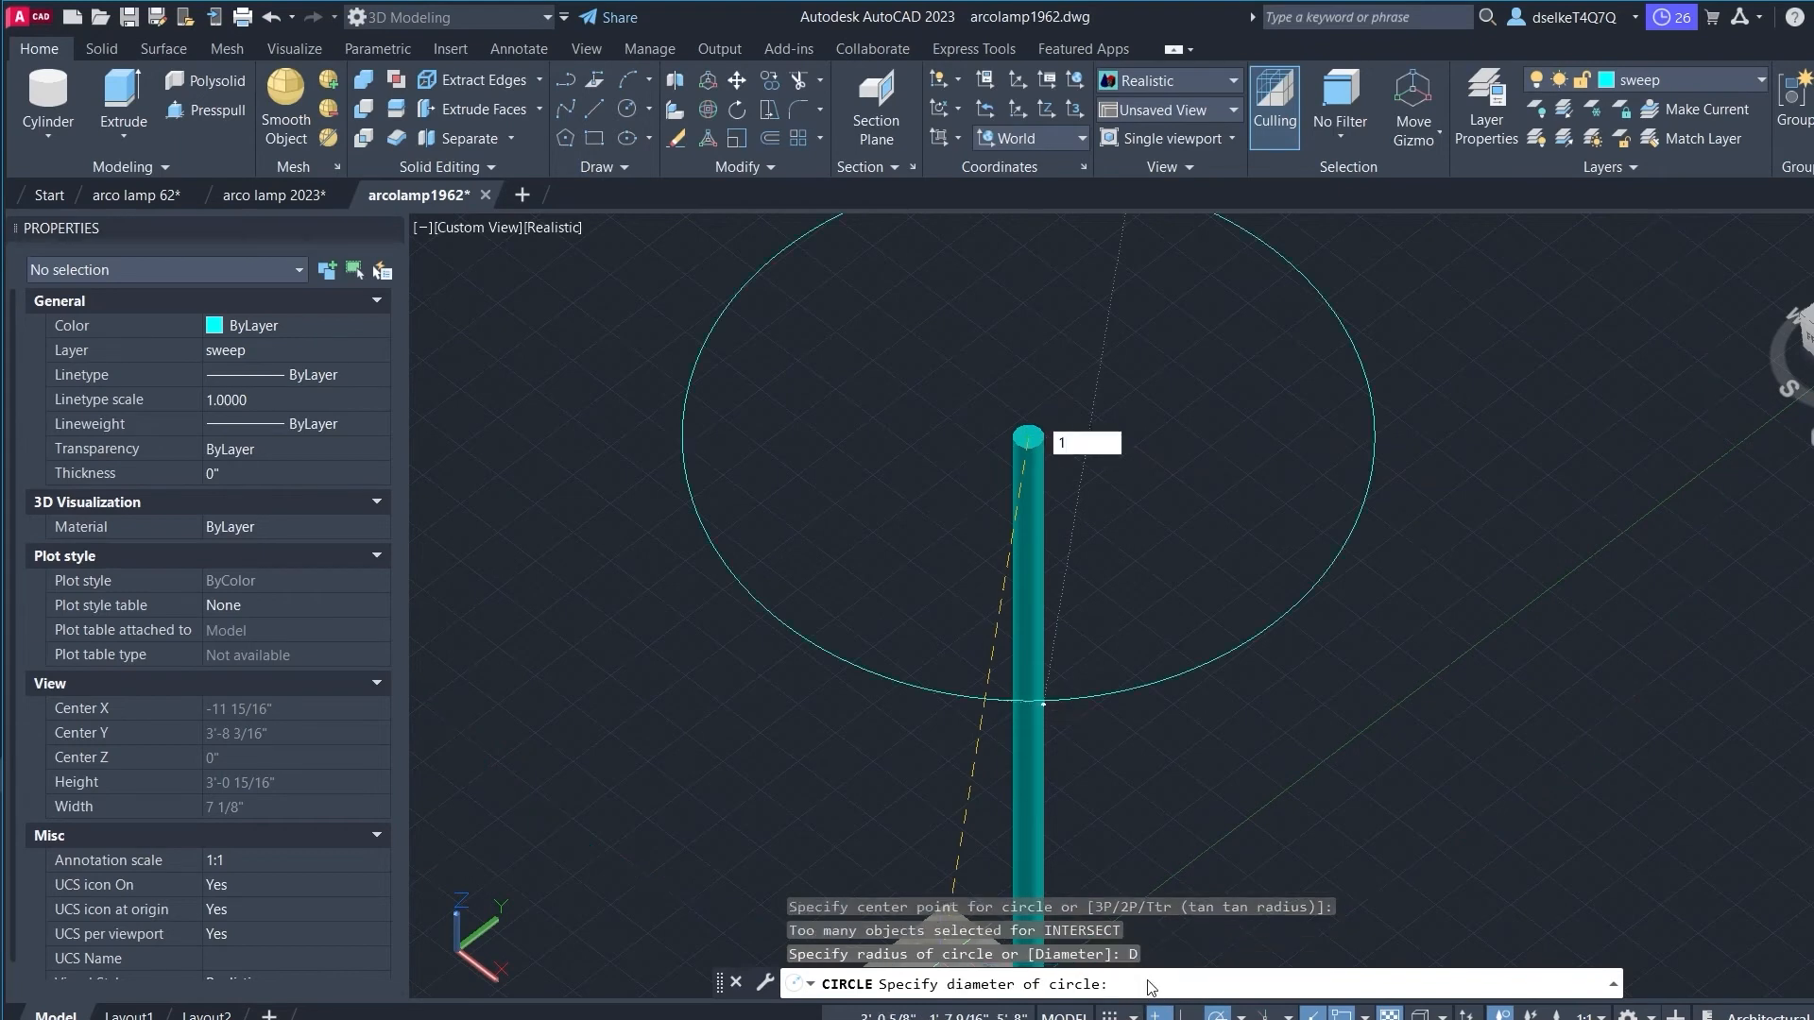
pyautogui.write('15/16')
pyautogui.press('Return')
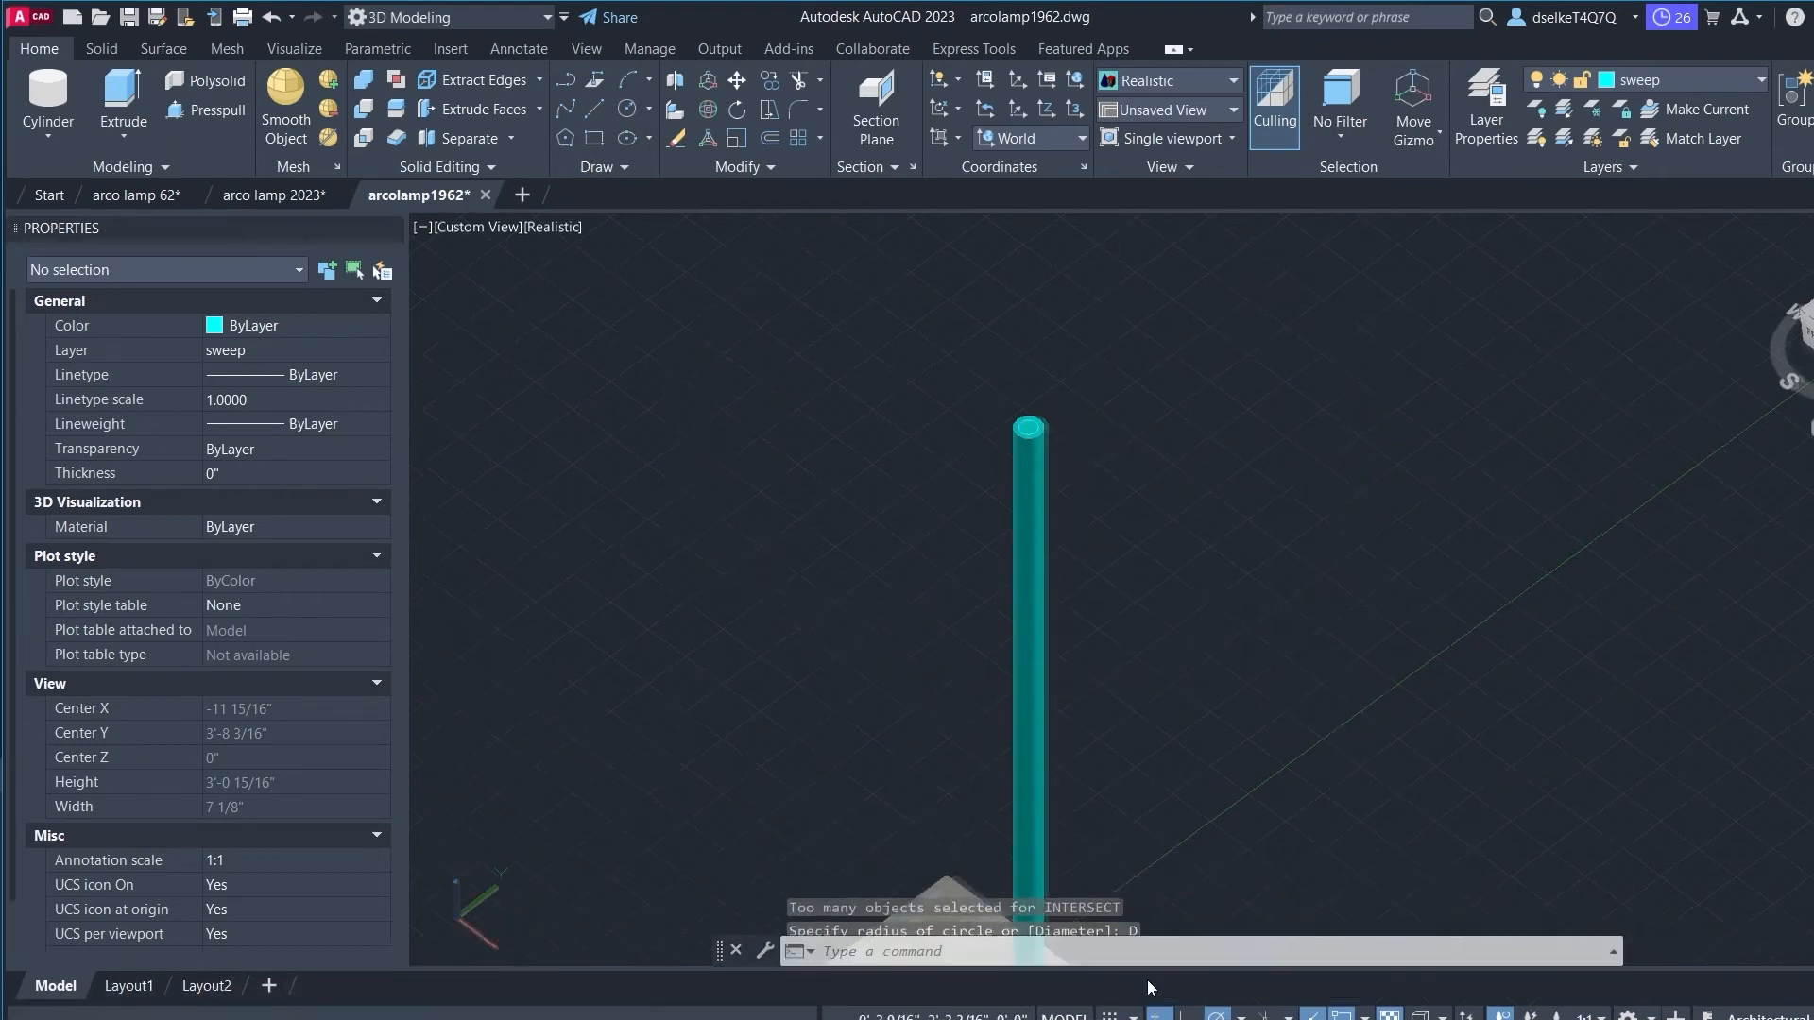
pyautogui.scroll(4, 1084, 408)
pyautogui.scroll(3, 1083, 408)
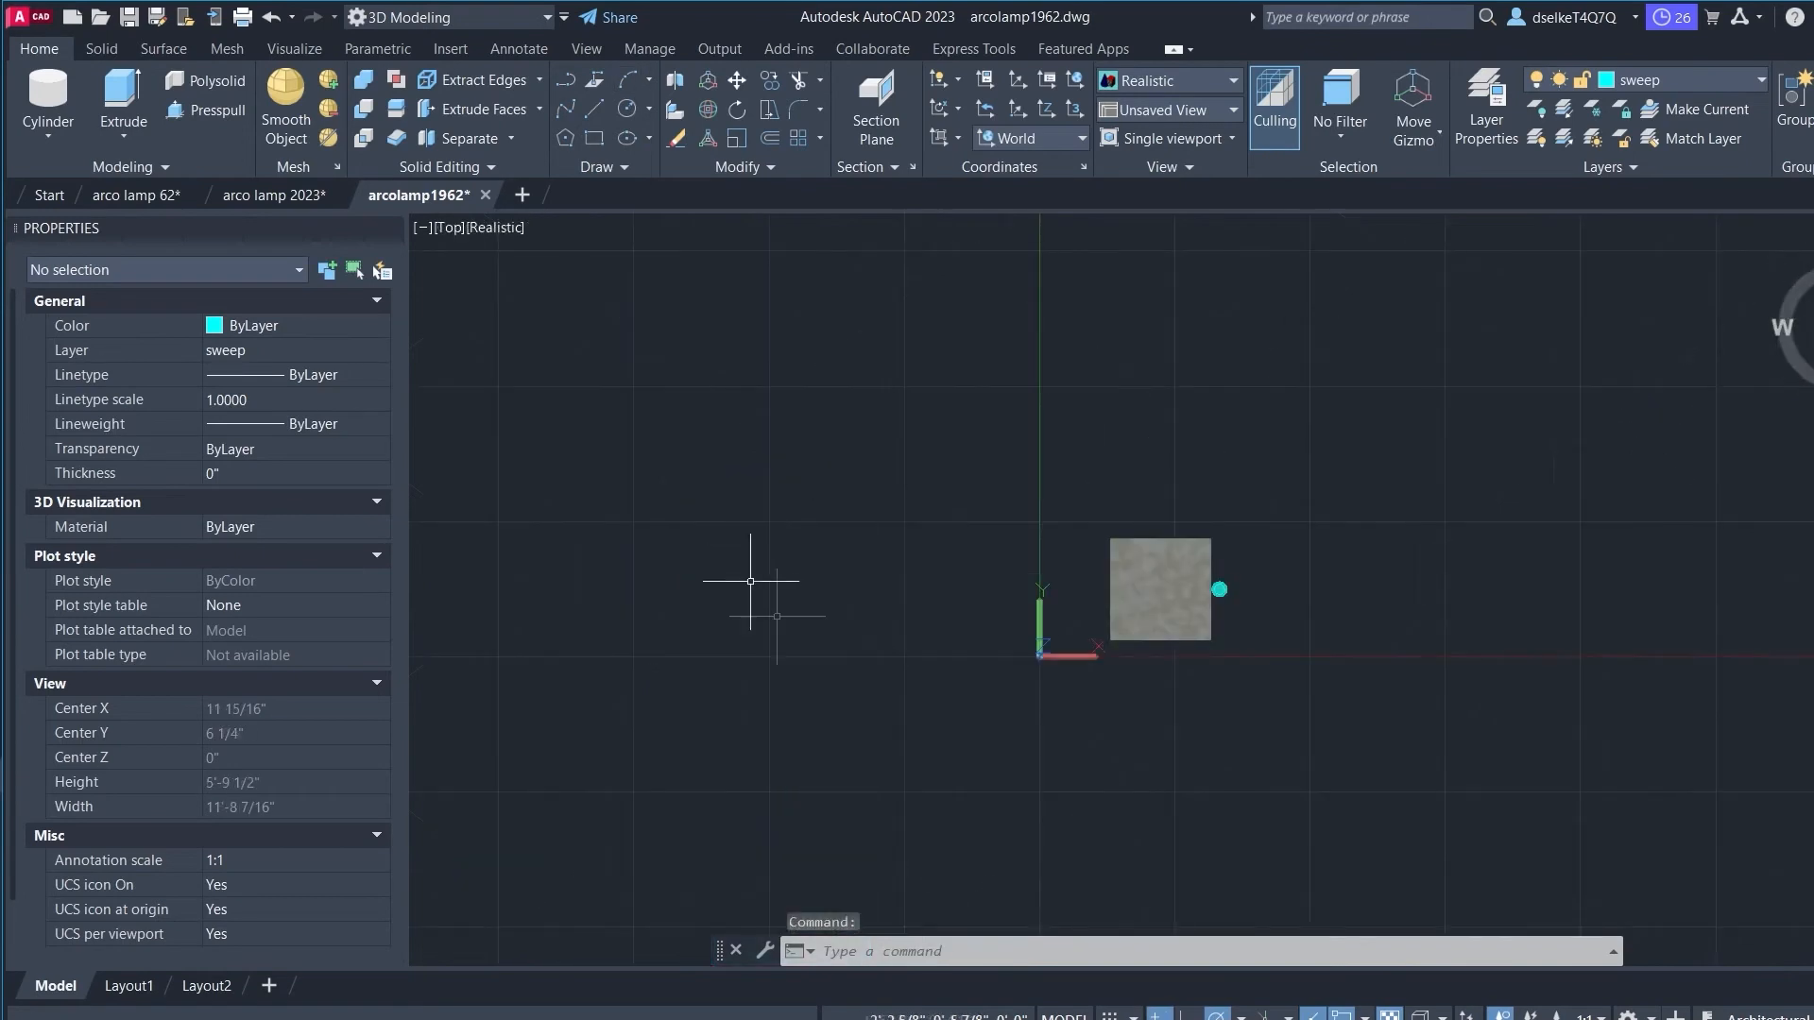
# Step: Try to draw a start-end-angle arc in top view from the upright cylinder's centre, entering 78.6 for the end point and a 180 degree included angle
pyautogui.scroll(-4, 1472, 546)
pyautogui.moveTo(1471, 586); pyautogui.dragTo(672, 566, button='middle')
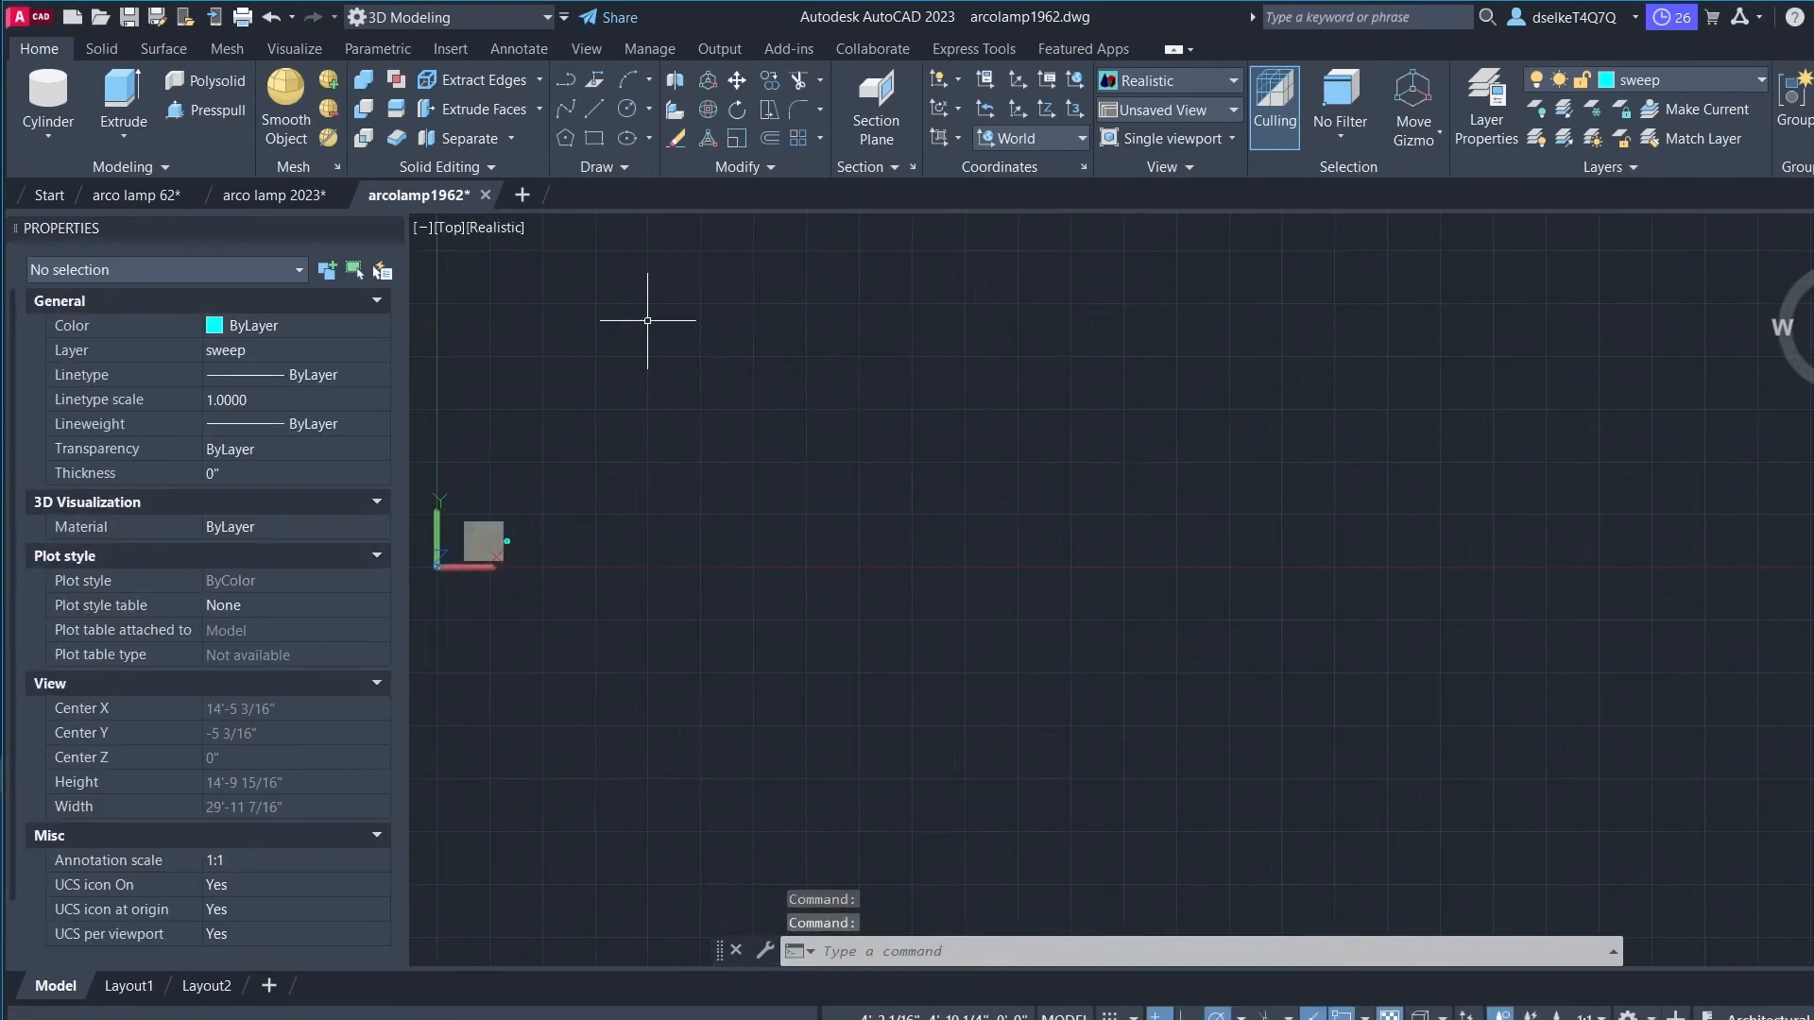
pyautogui.click(643, 81)
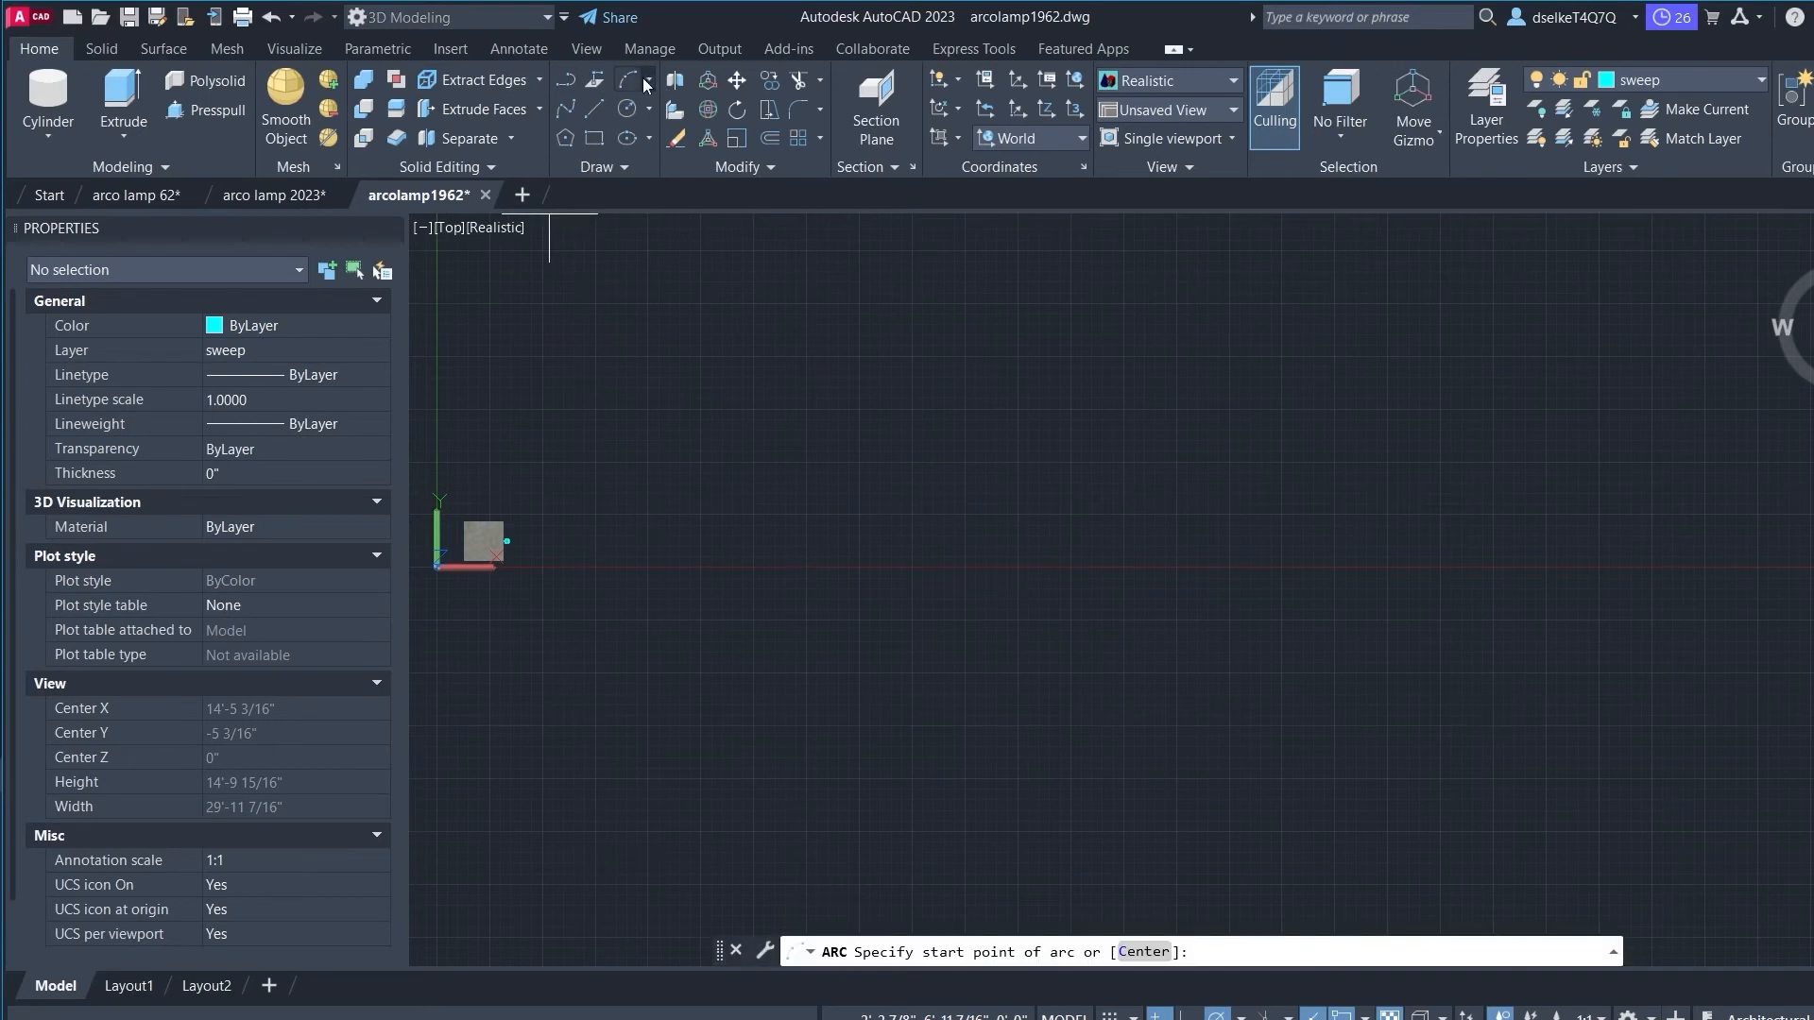
pyautogui.click(651, 83)
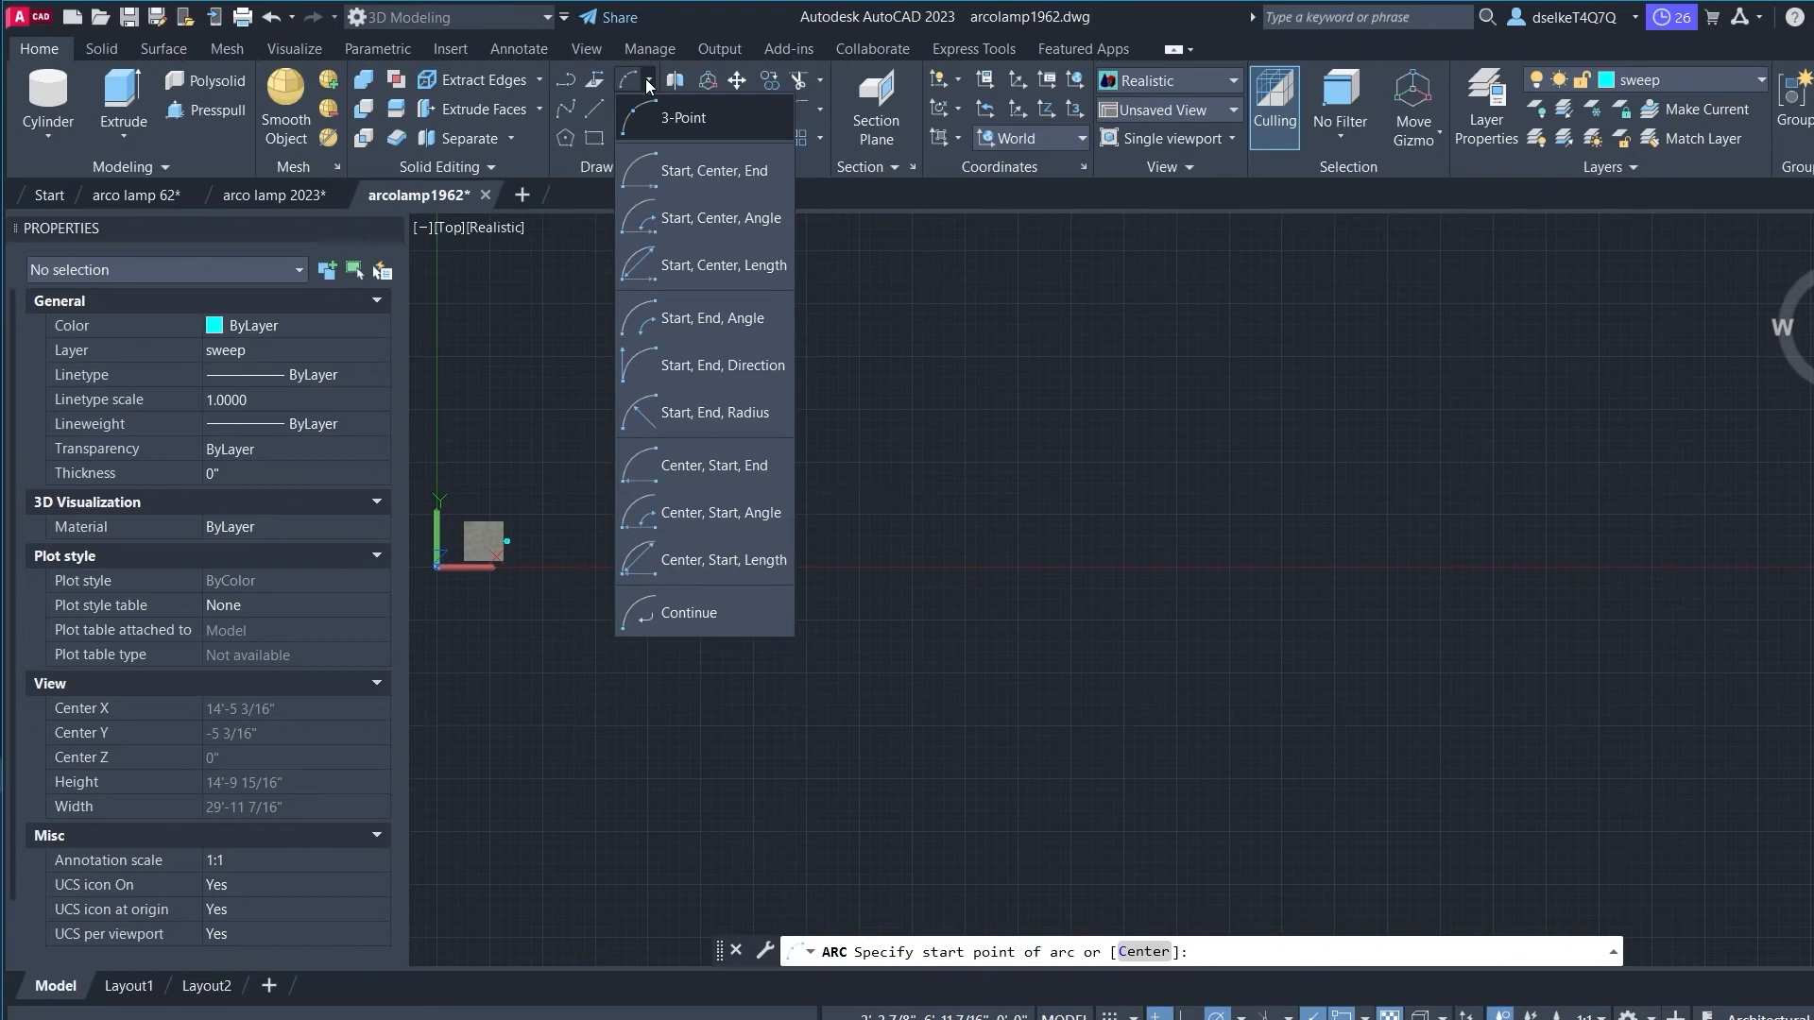
pyautogui.click(667, 315)
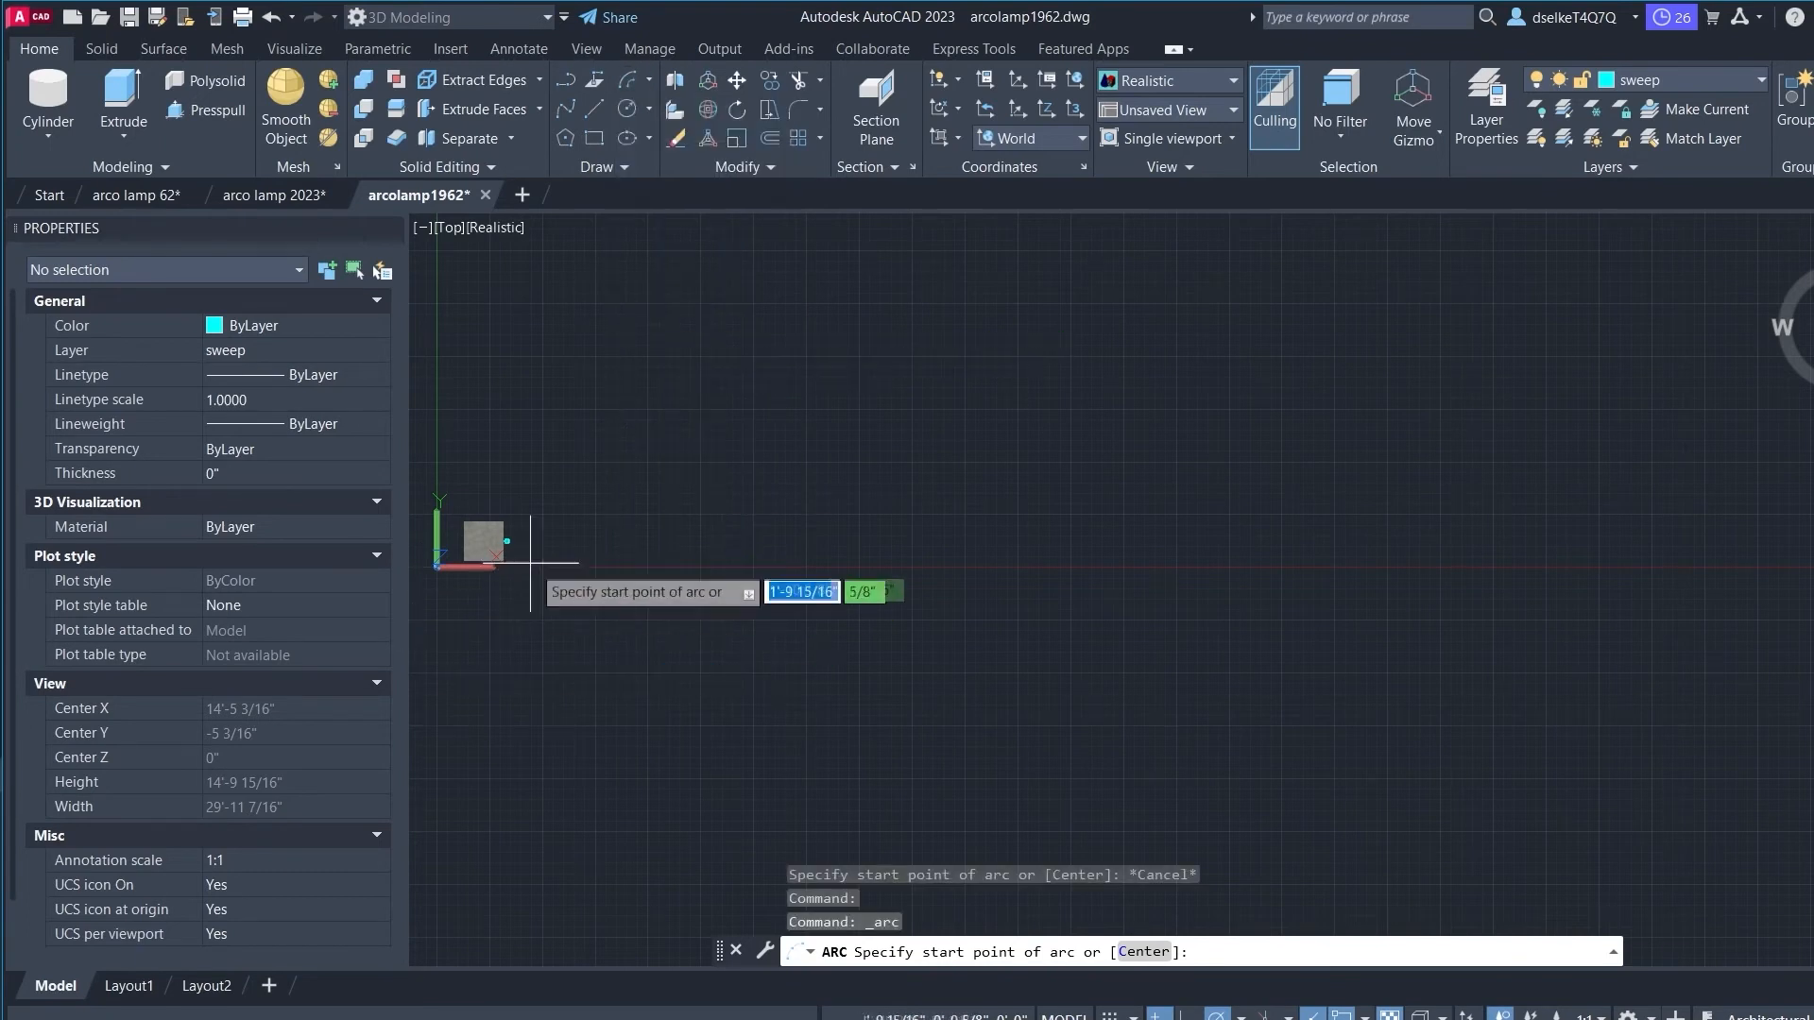
pyautogui.scroll(3, 517, 568)
pyautogui.click(481, 521)
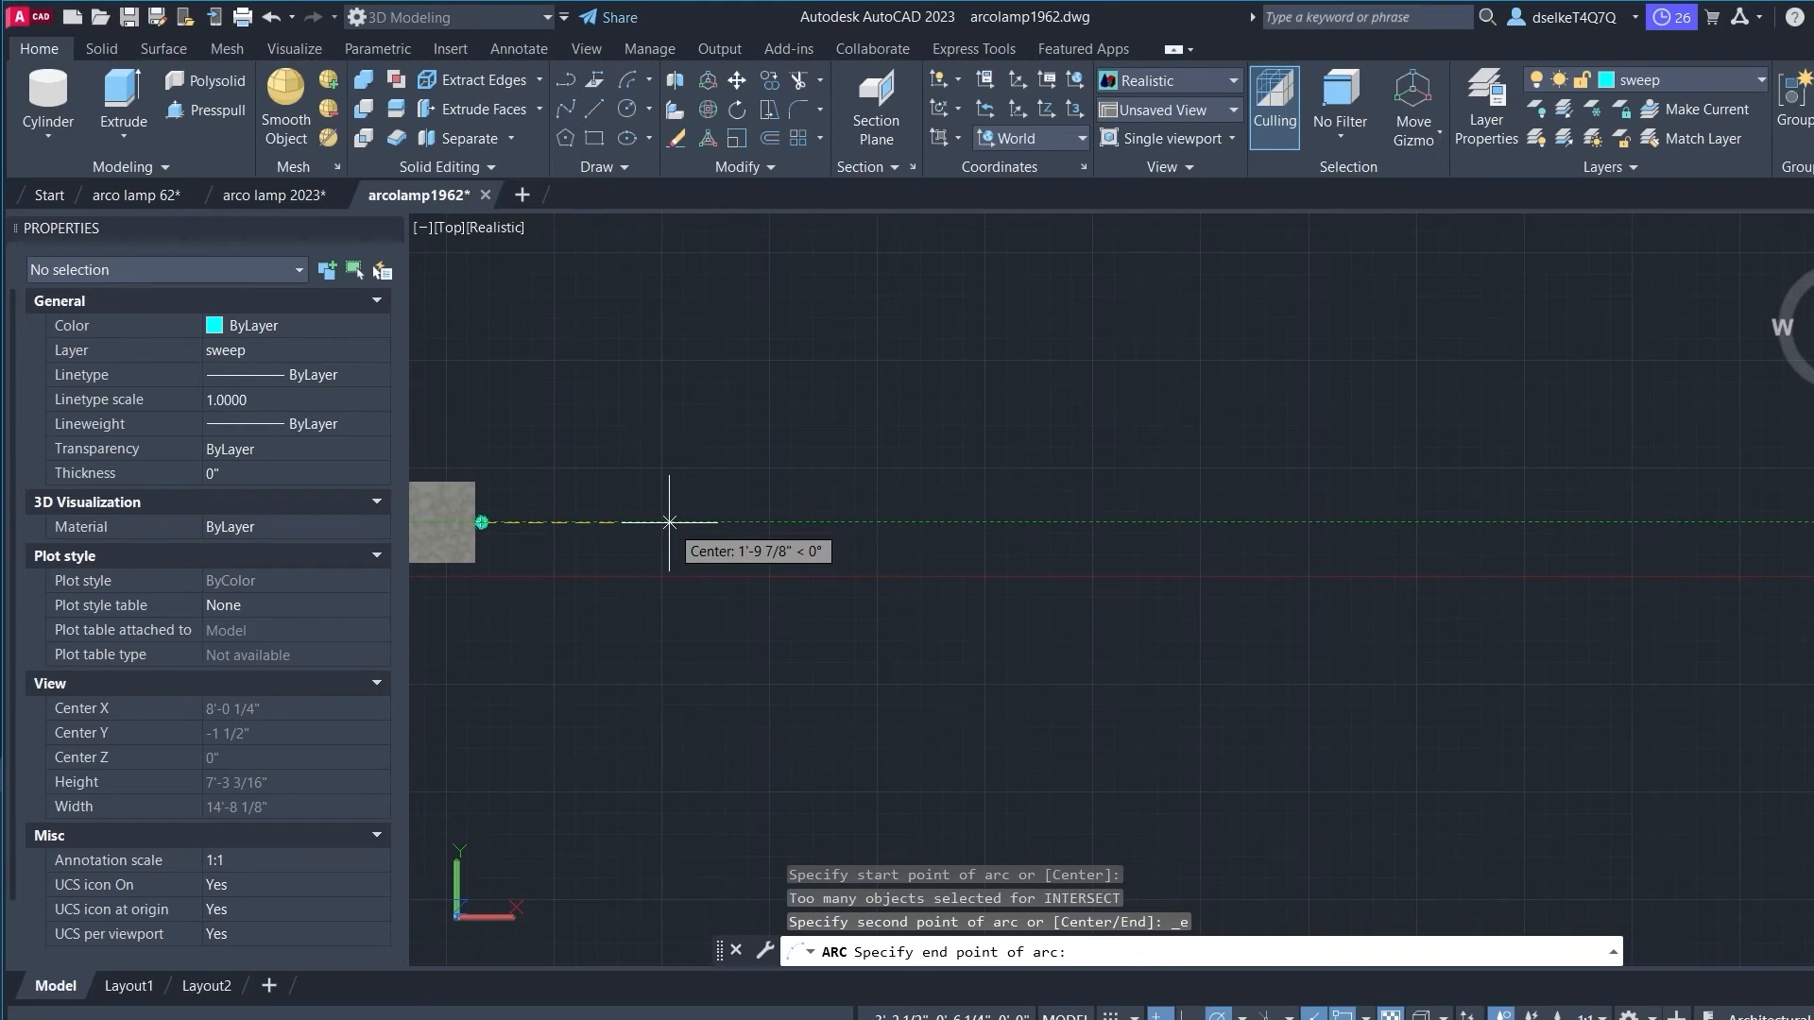
pyautogui.write('78.6')
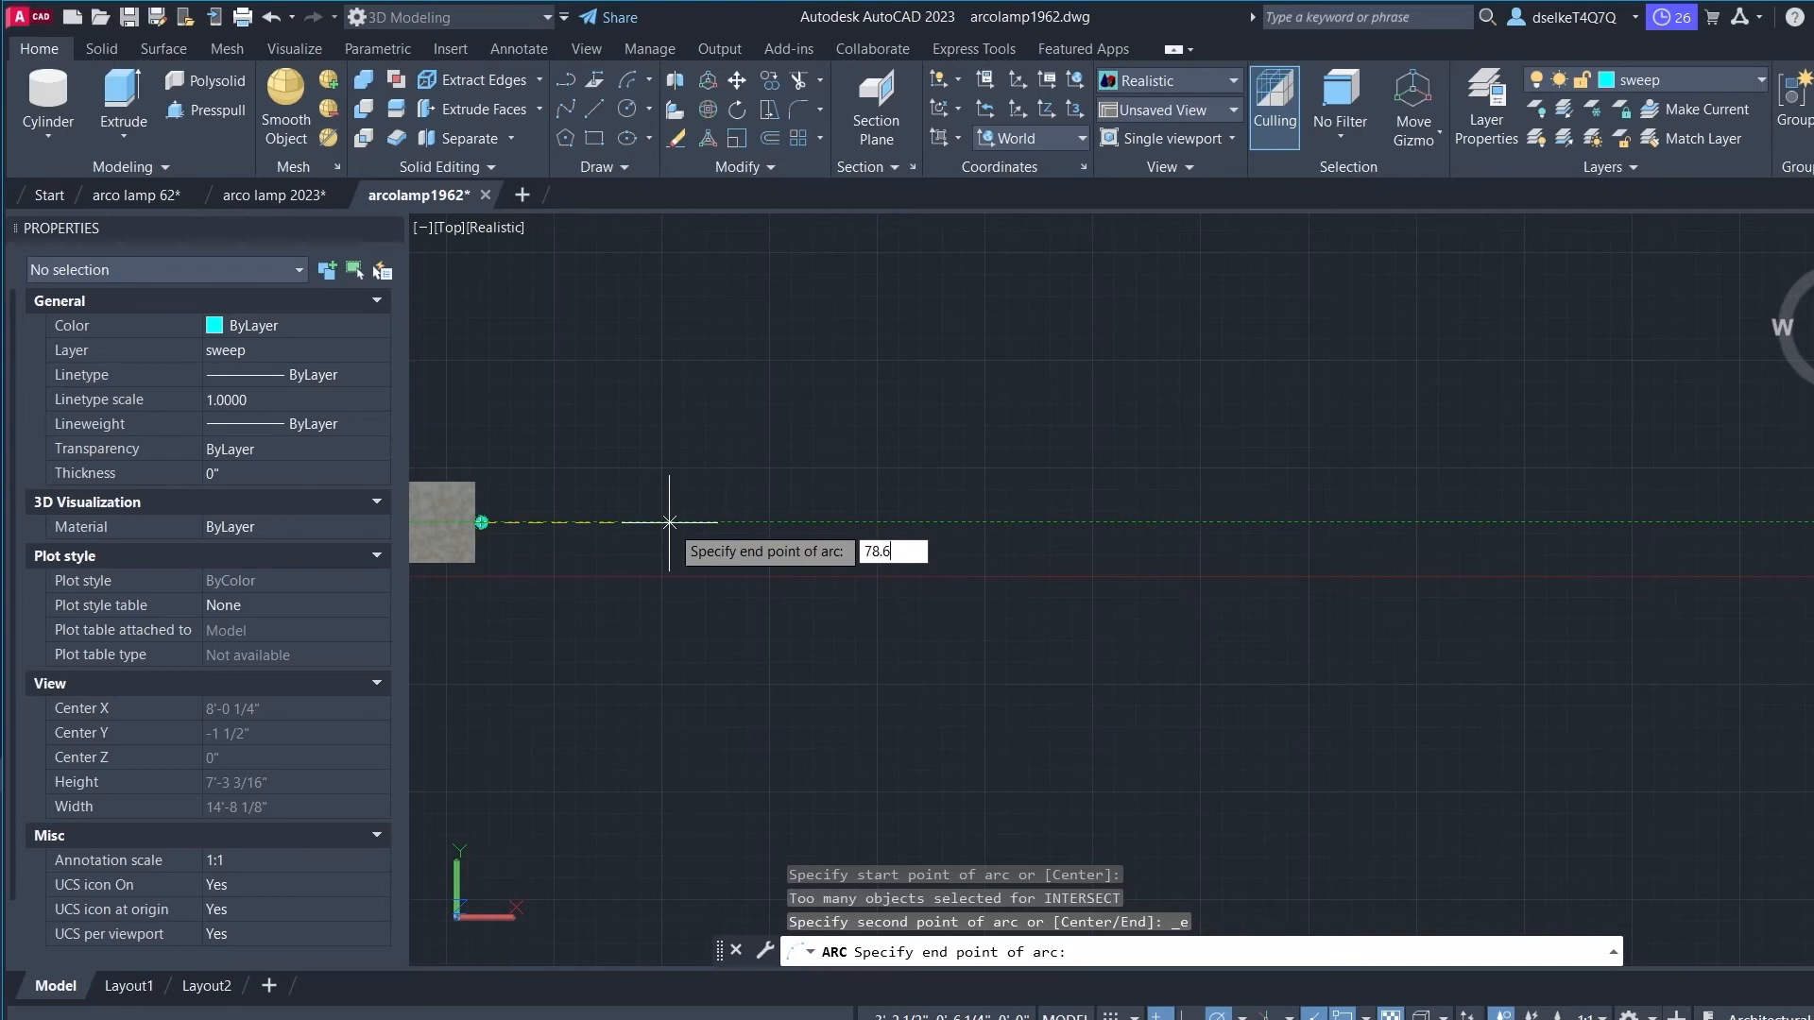
pyautogui.press('Return')
pyautogui.write('180')
pyautogui.press('Return')
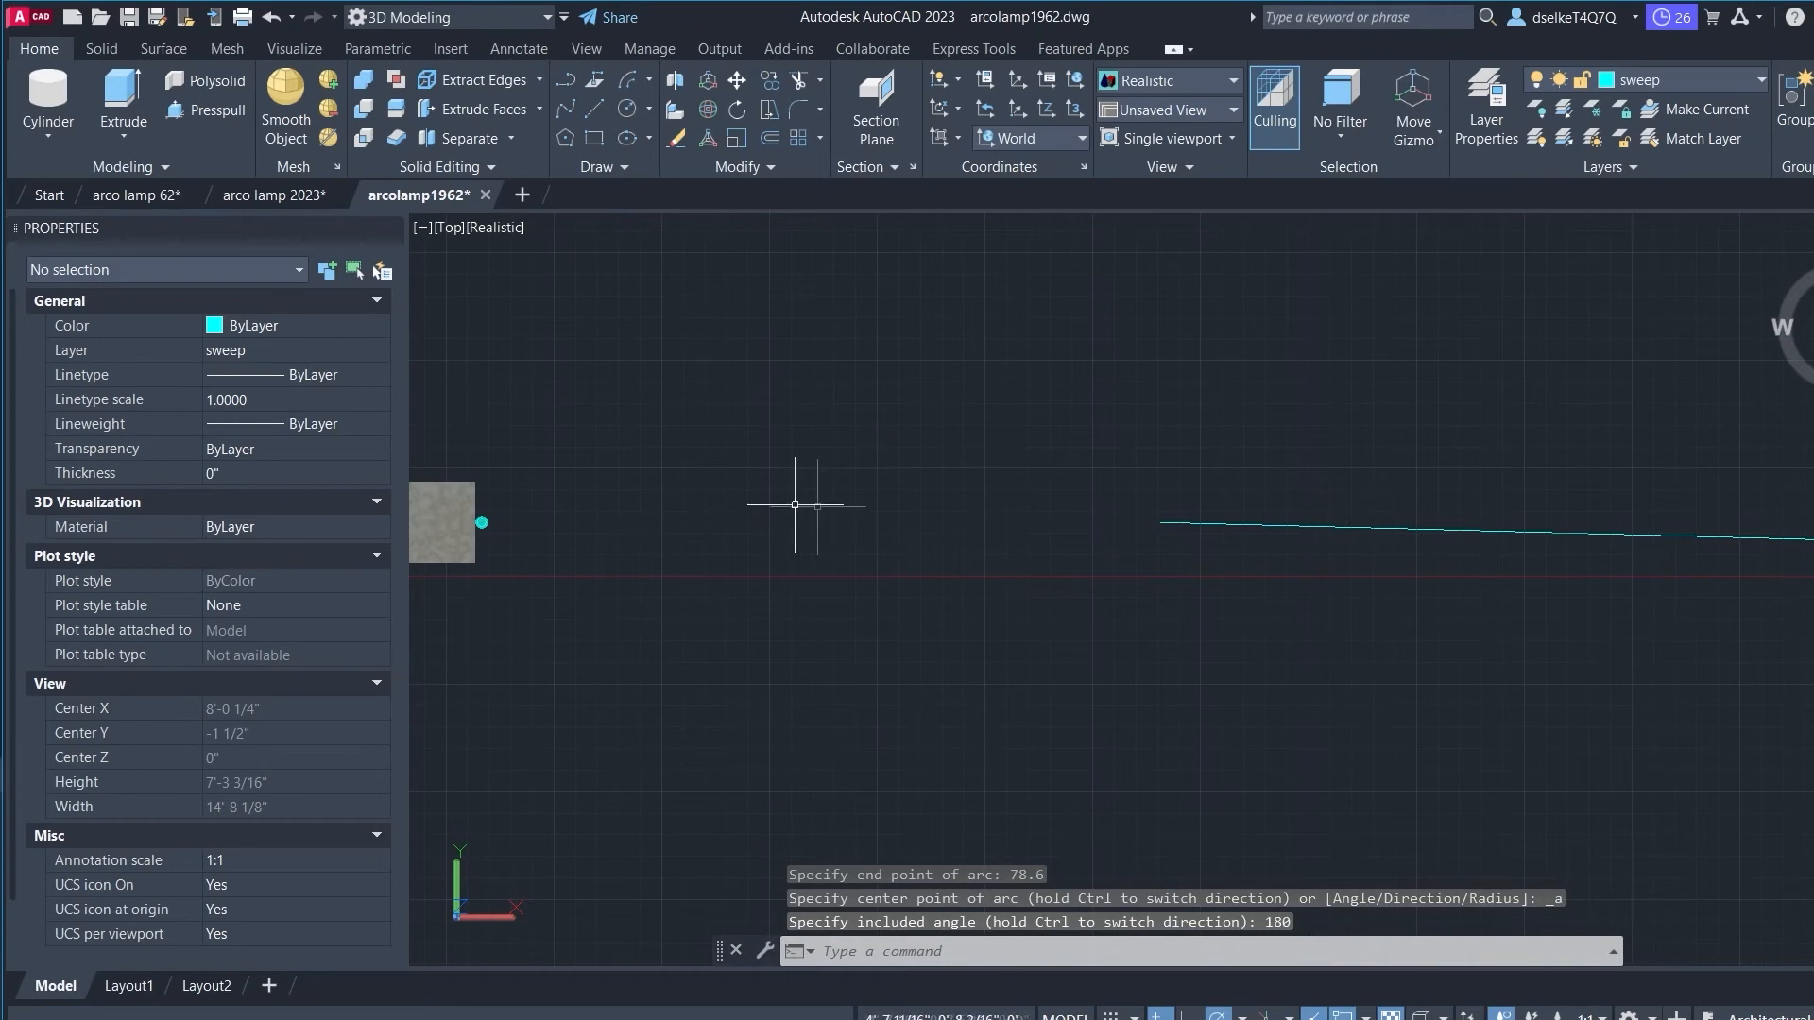
pyautogui.scroll(-2, 822, 515)
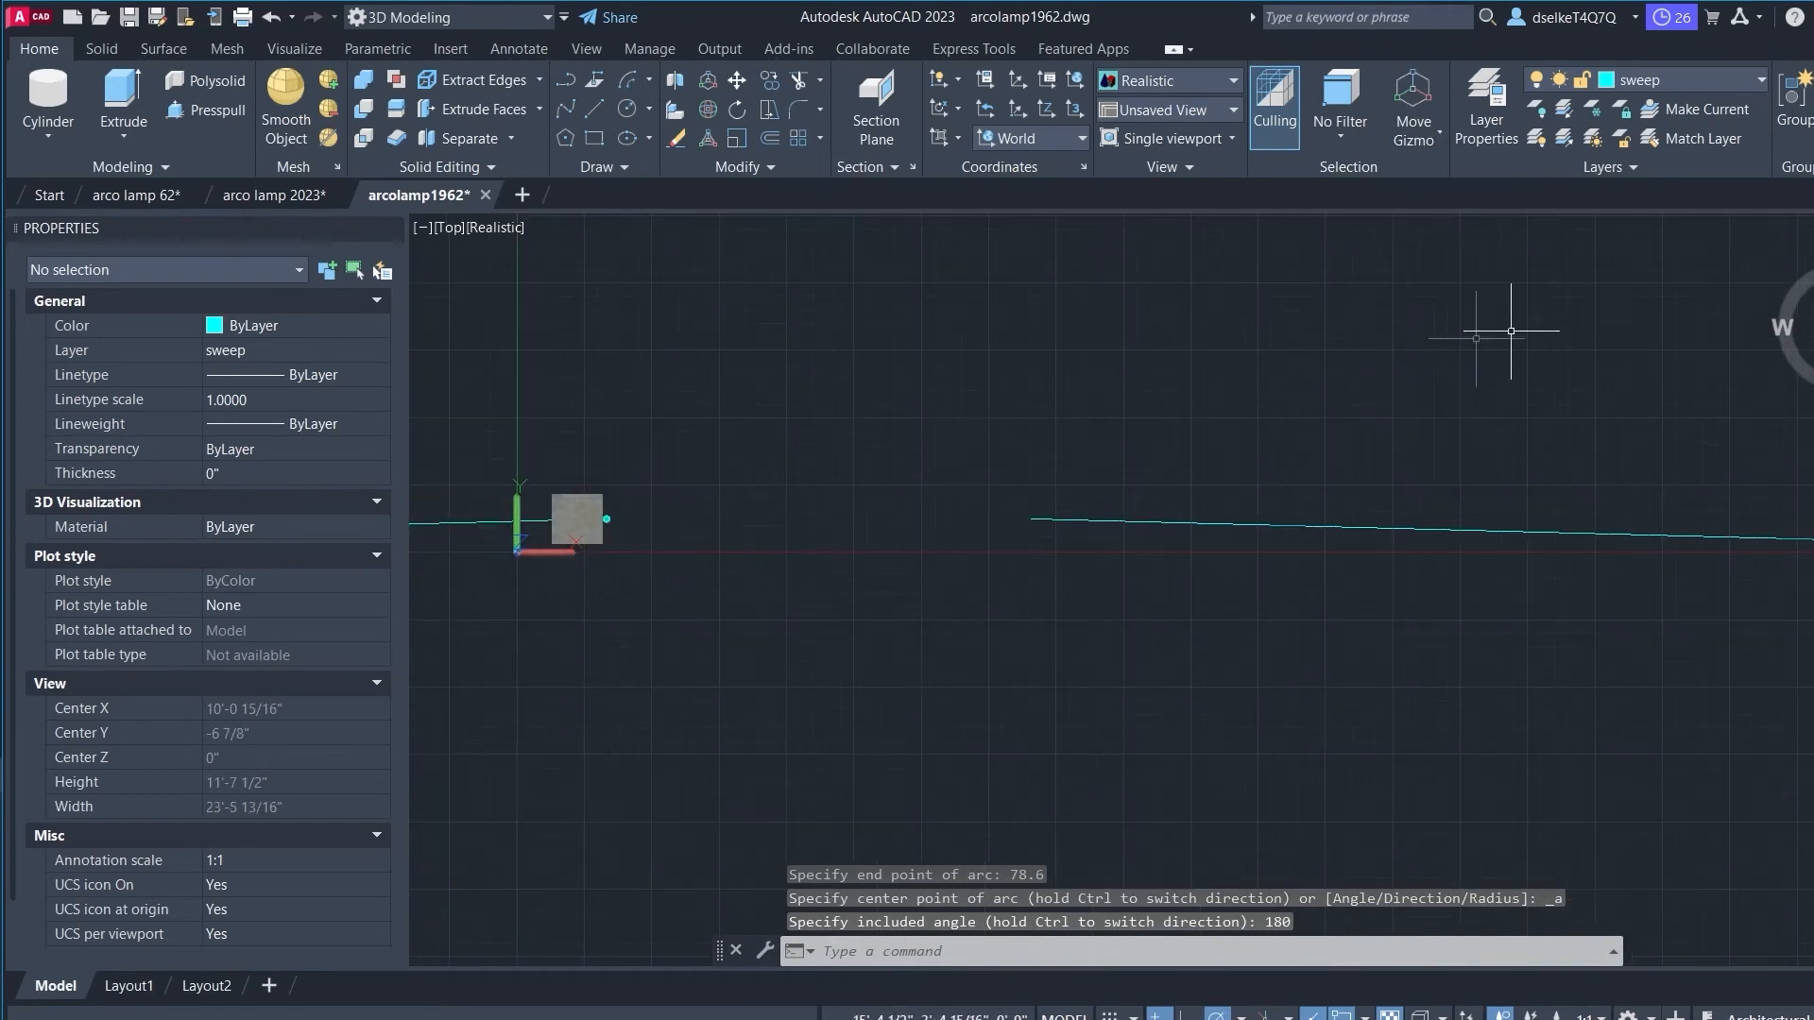
pyautogui.scroll(-1, 1020, 452)
pyautogui.scroll(-5, 1030, 449)
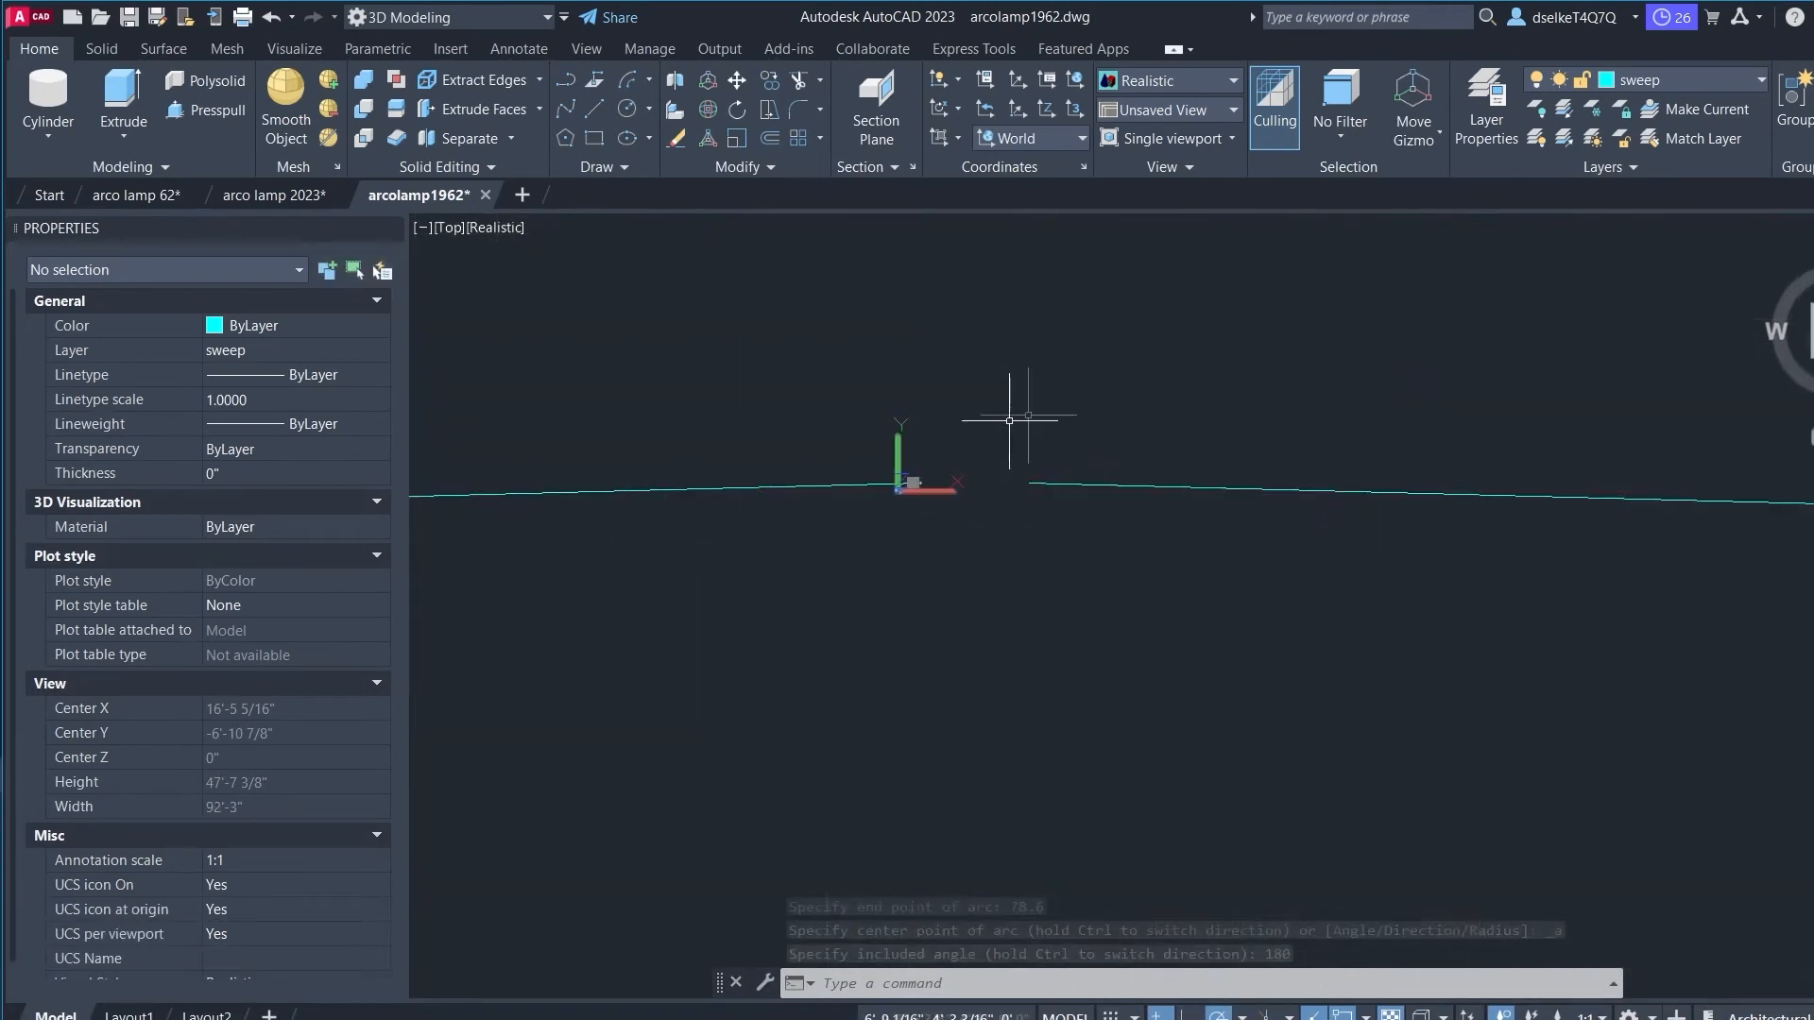
# Step: Undo the last arc
pyautogui.hotkey('ctrl', 'z')
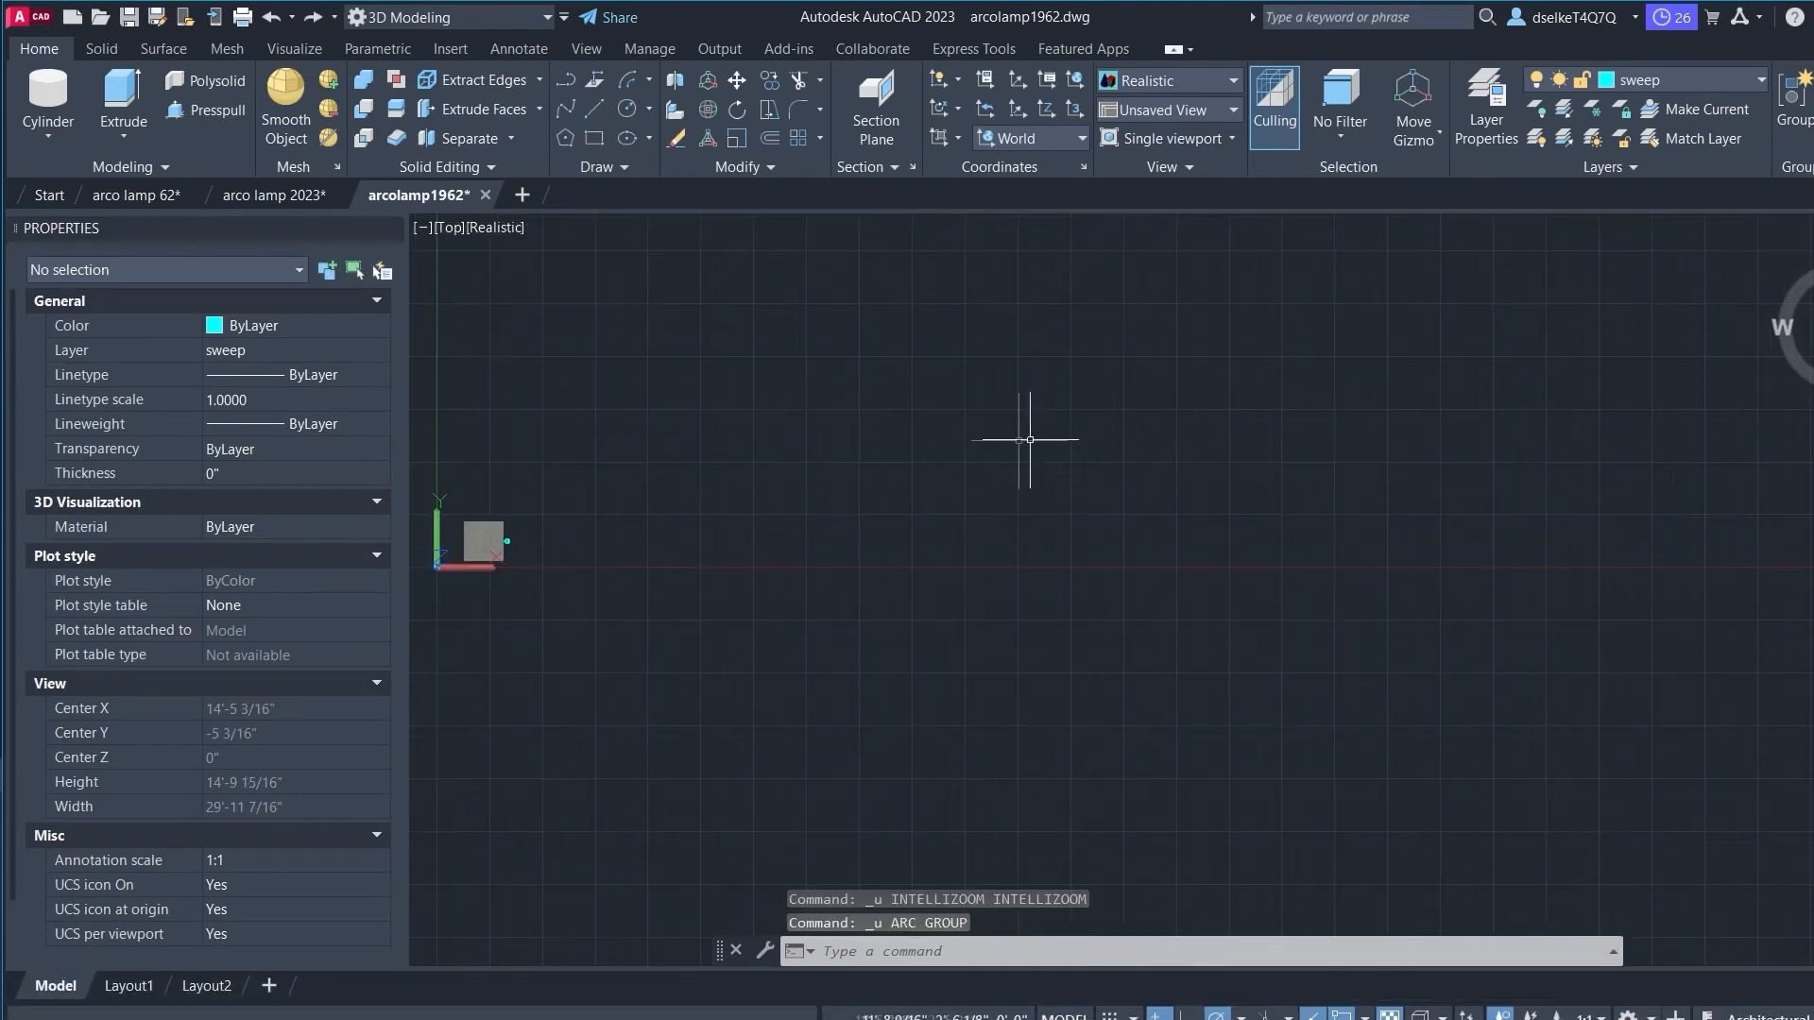
pyautogui.scroll(-1, 530, 551)
pyautogui.hotkey('ctrl', 'z')
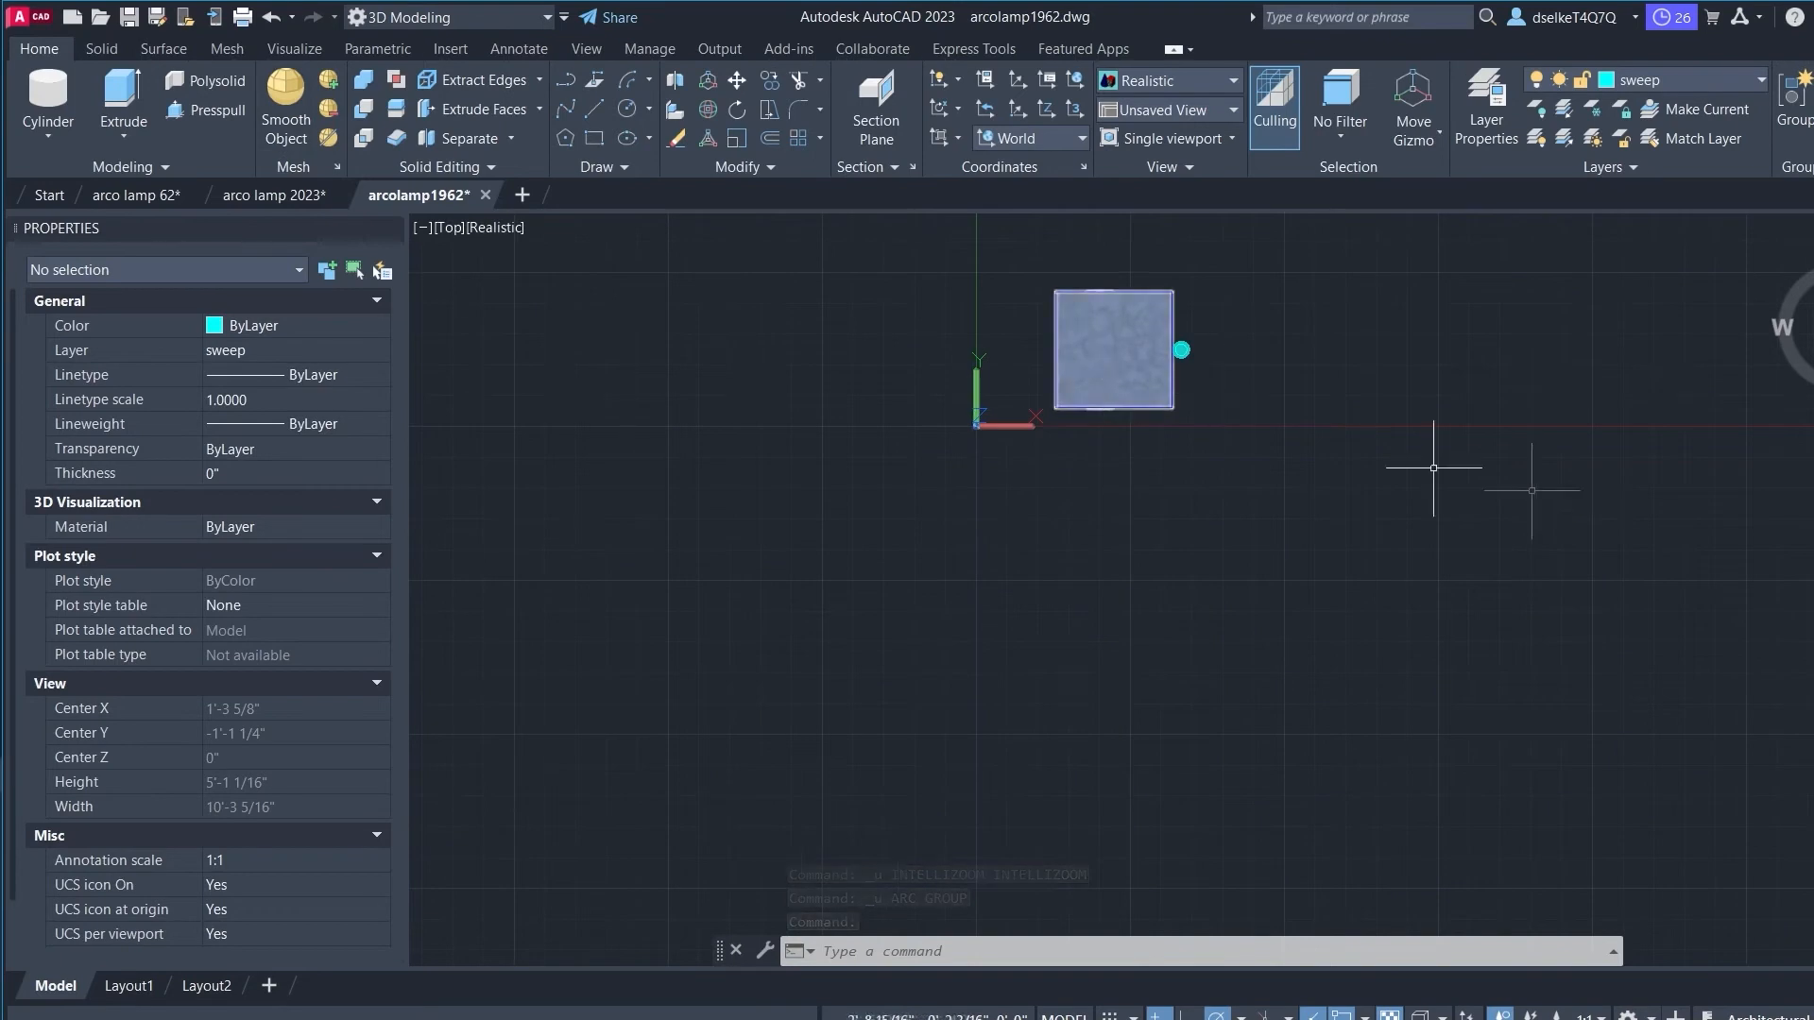
# Step: Draw a start-end-angle arc from the upright cylinder's centre to a relative end point of 78.6 inches at 0 degrees, with a 180 degree included angle
pyautogui.scroll(-2, 1504, 475)
pyautogui.moveTo(1488, 378); pyautogui.dragTo(950, 508, button='middle')
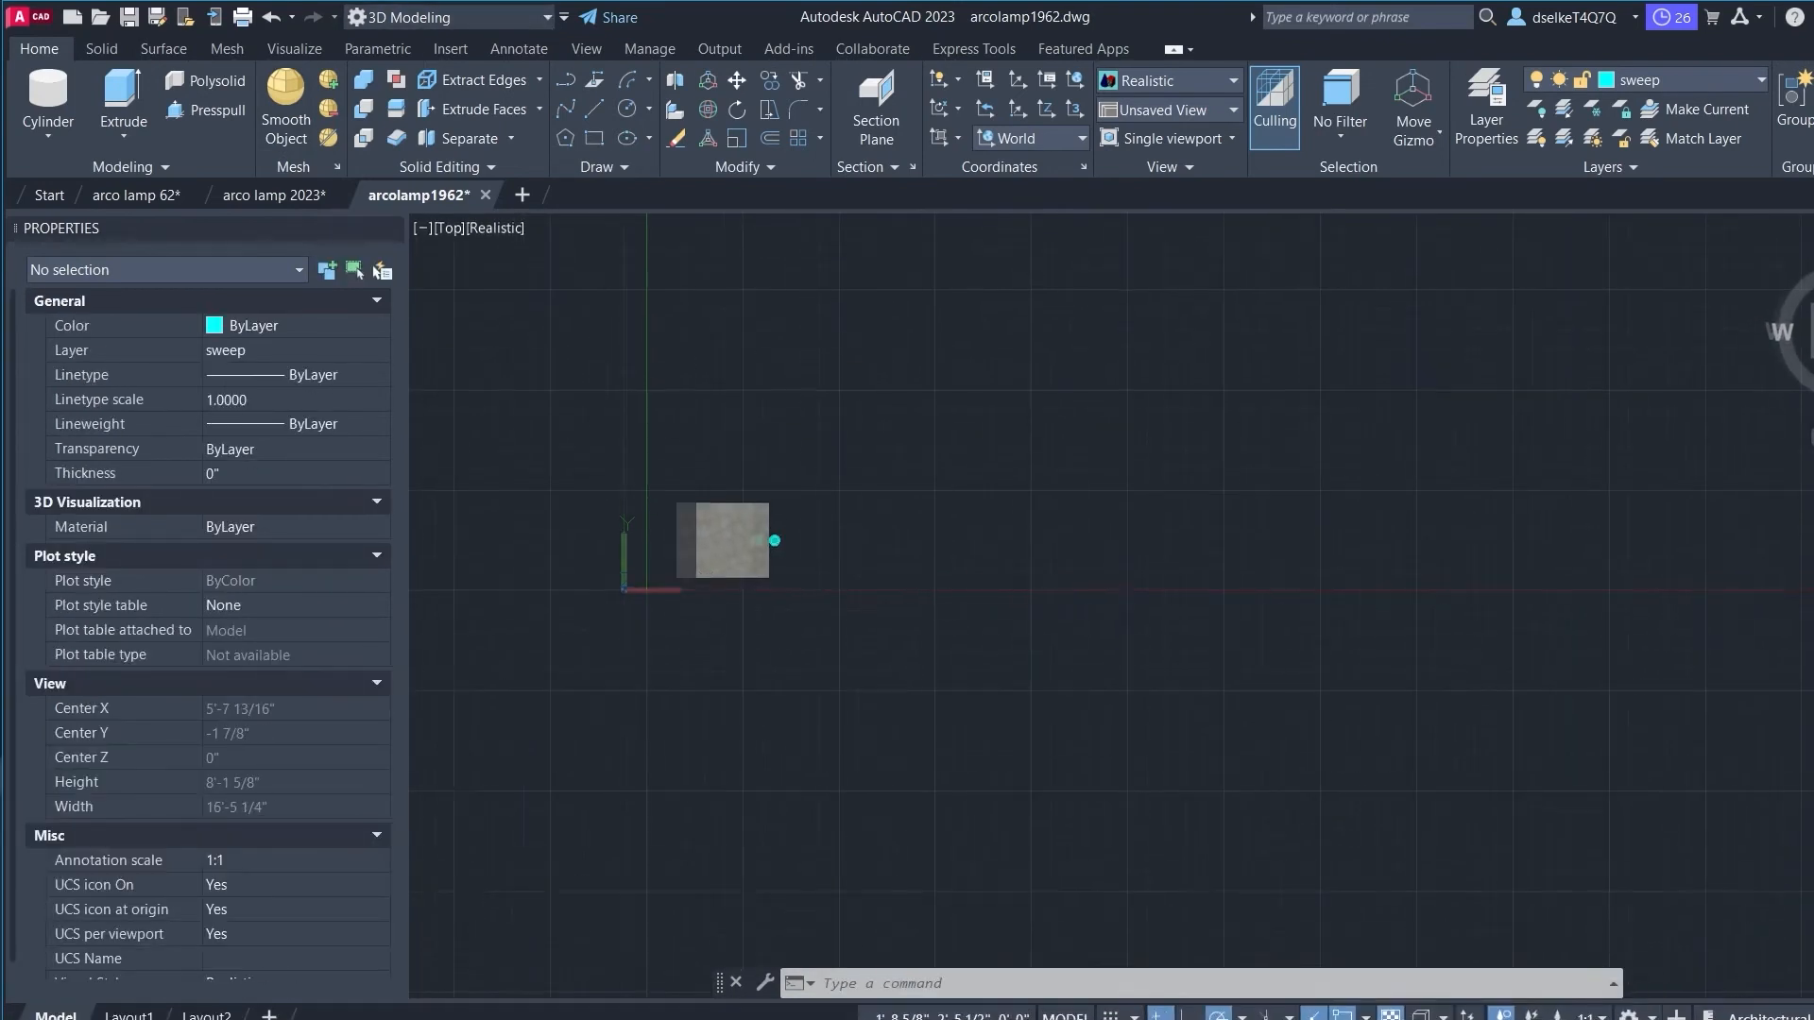
pyautogui.write('AR')
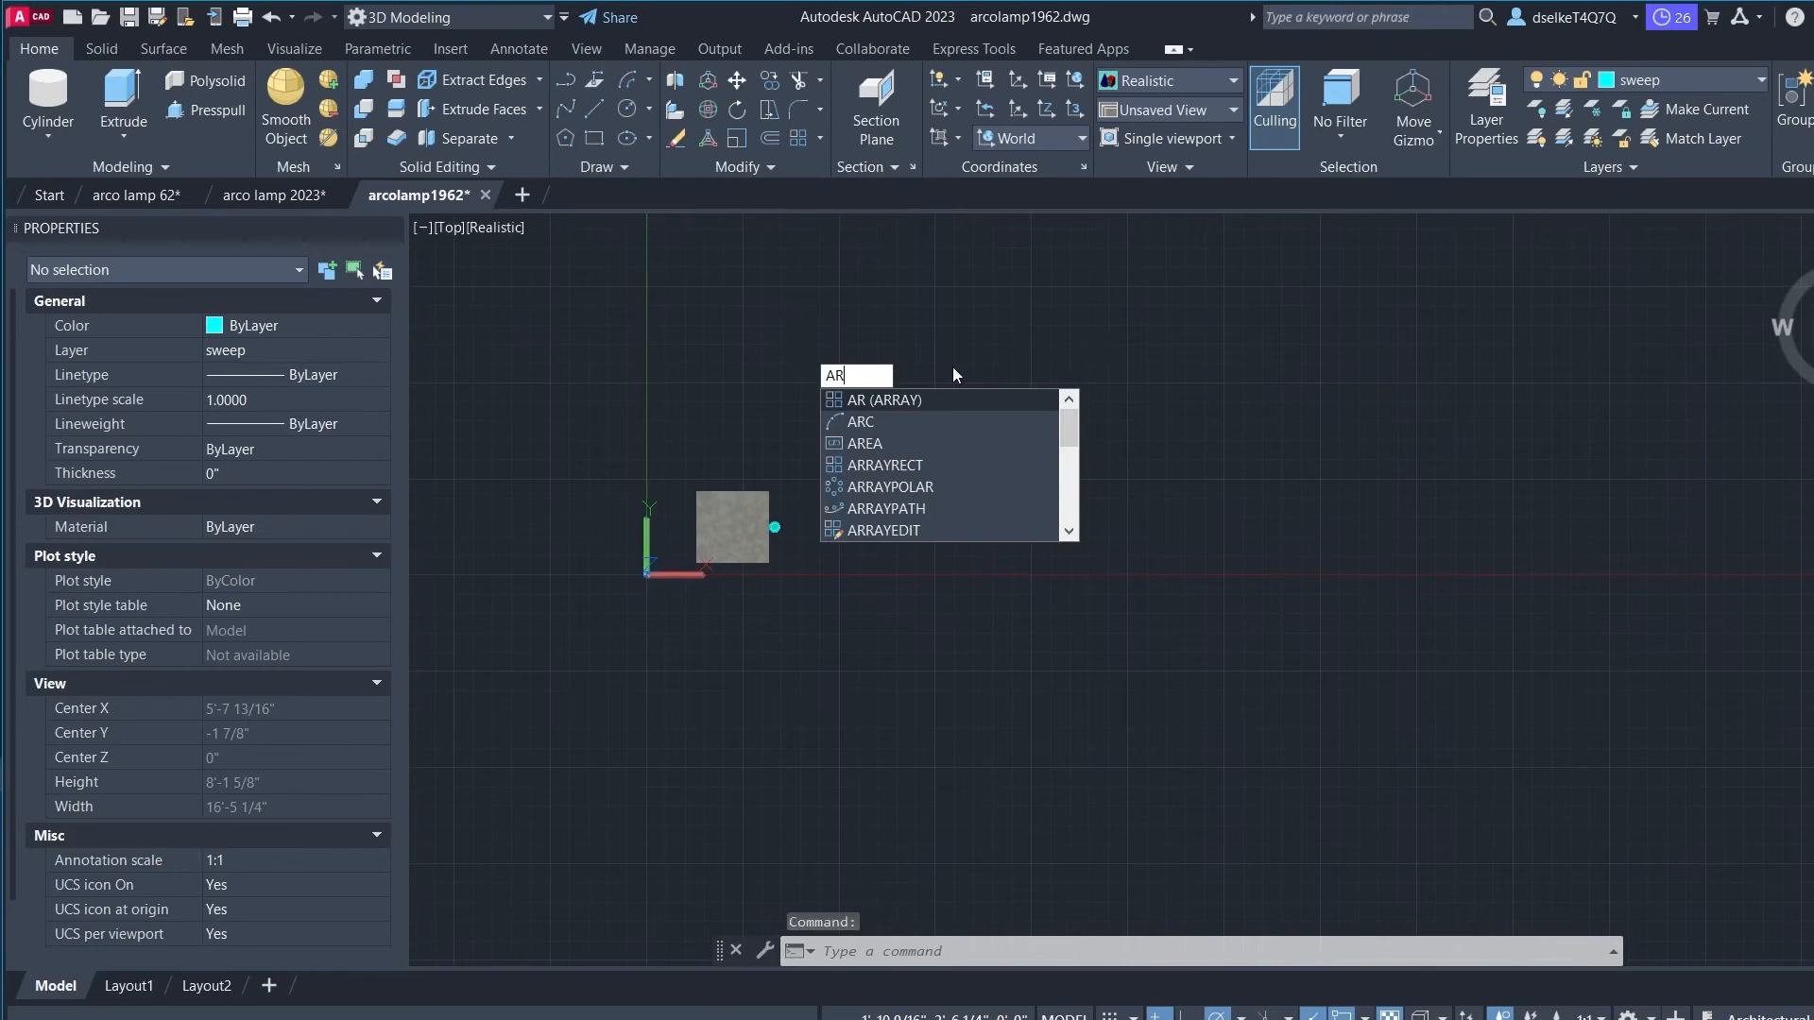
pyautogui.click(871, 422)
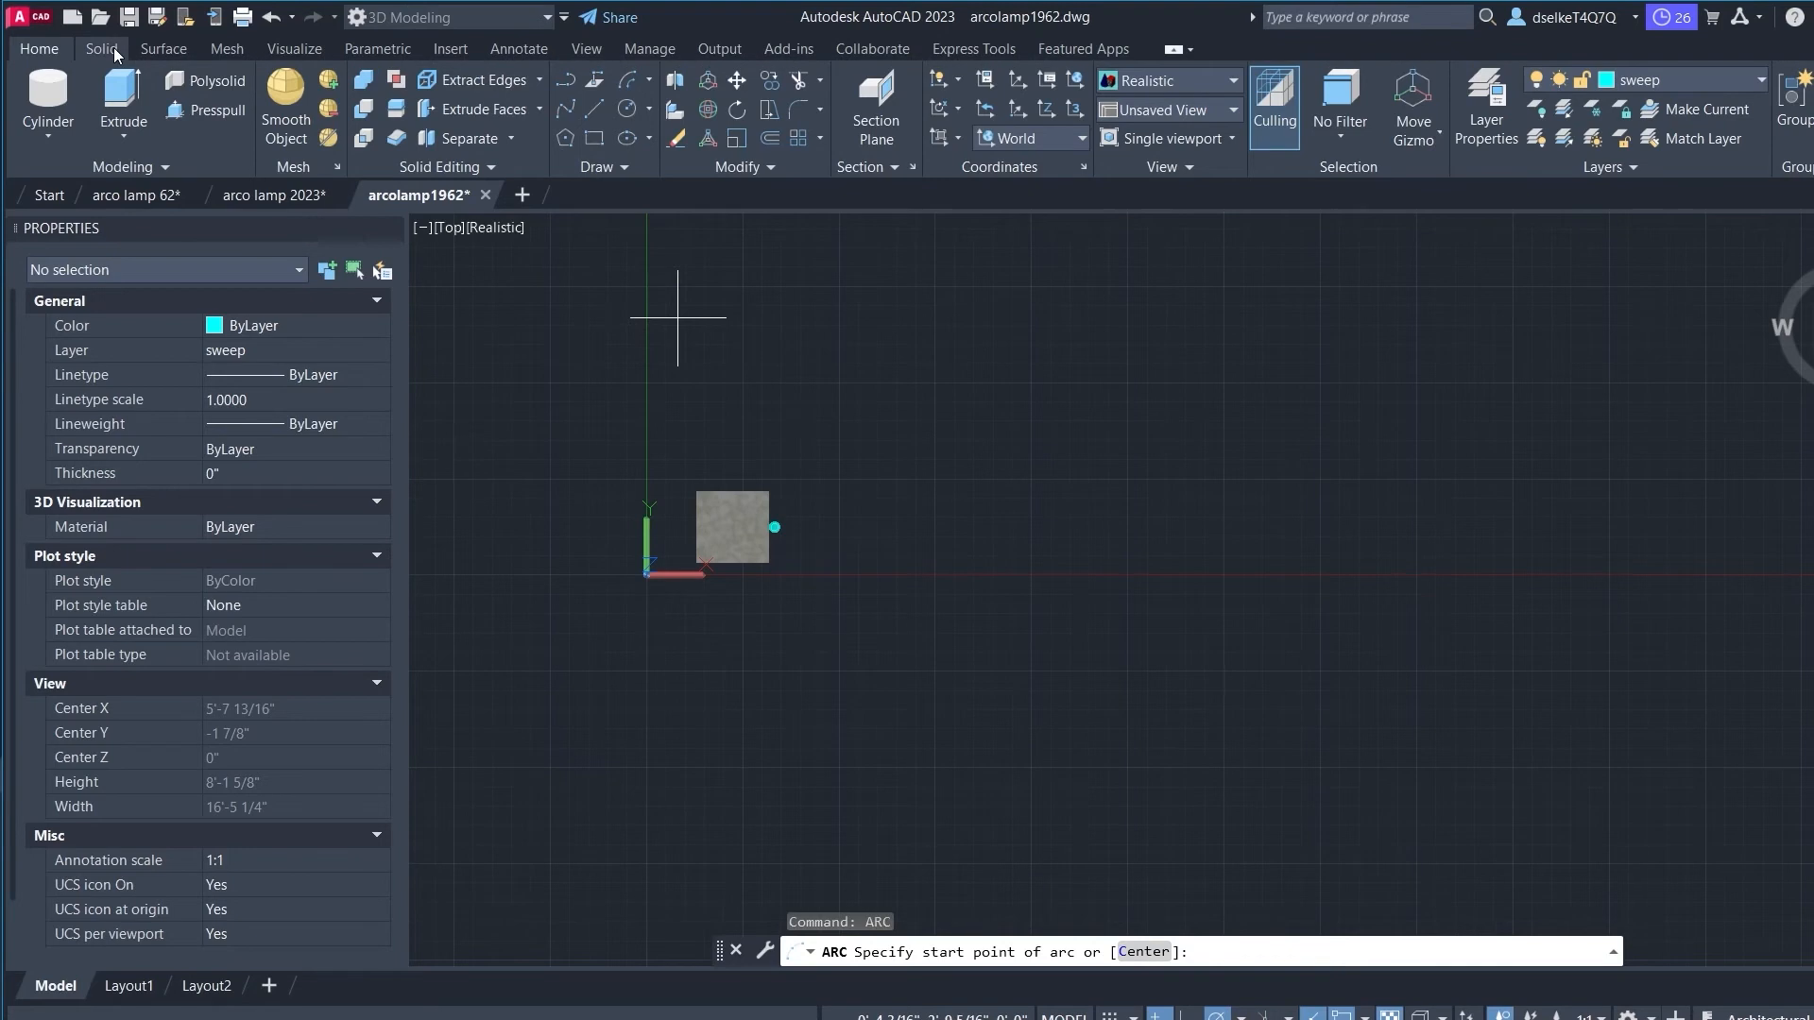
pyautogui.click(652, 81)
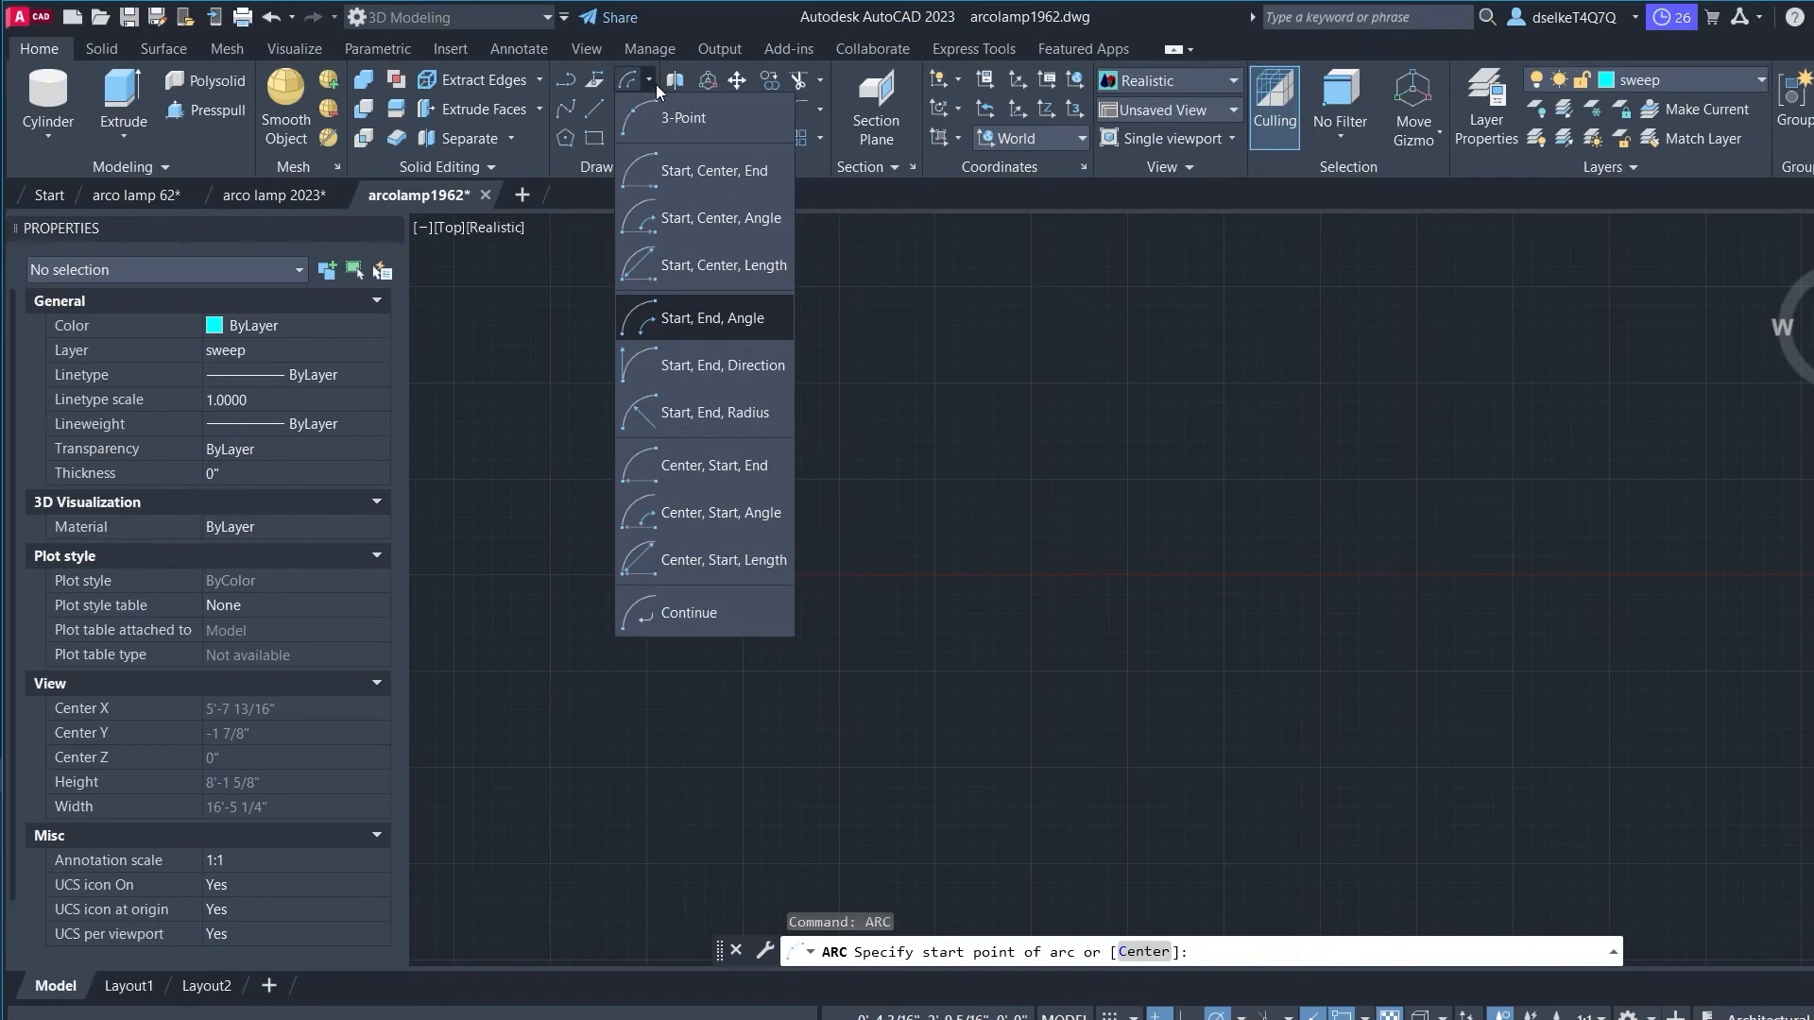
pyautogui.click(764, 325)
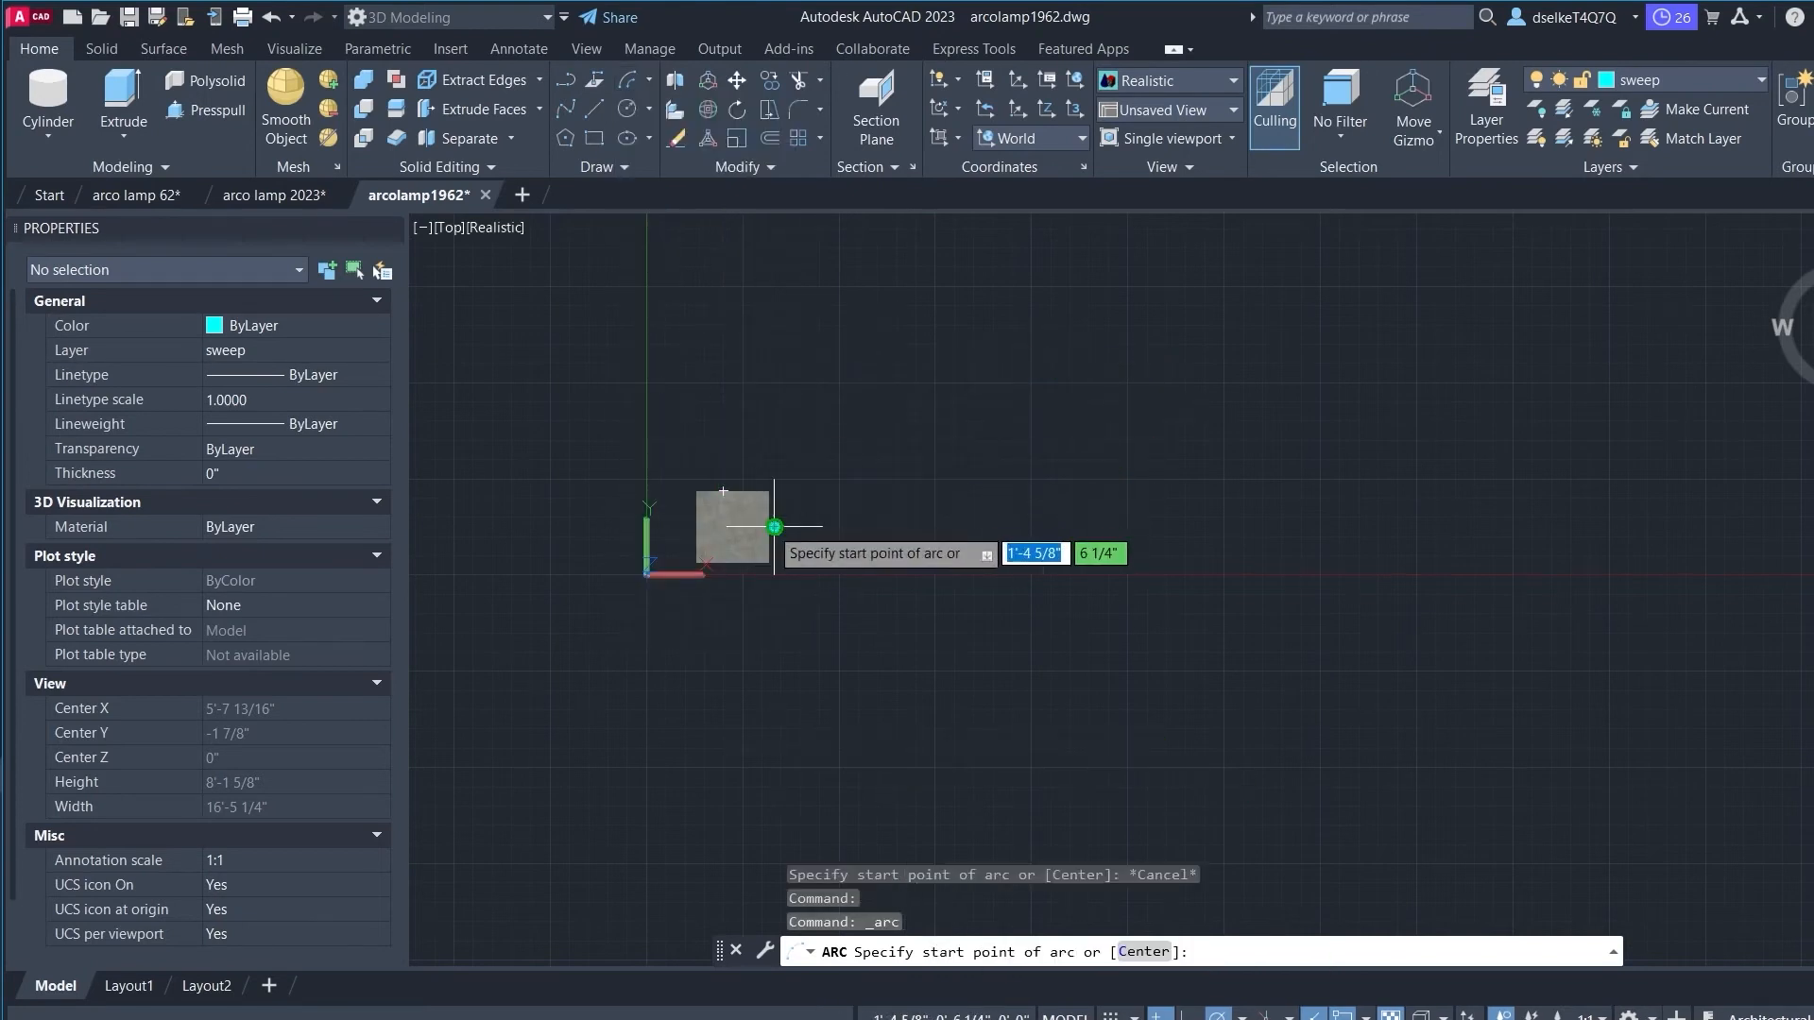
pyautogui.click(775, 526)
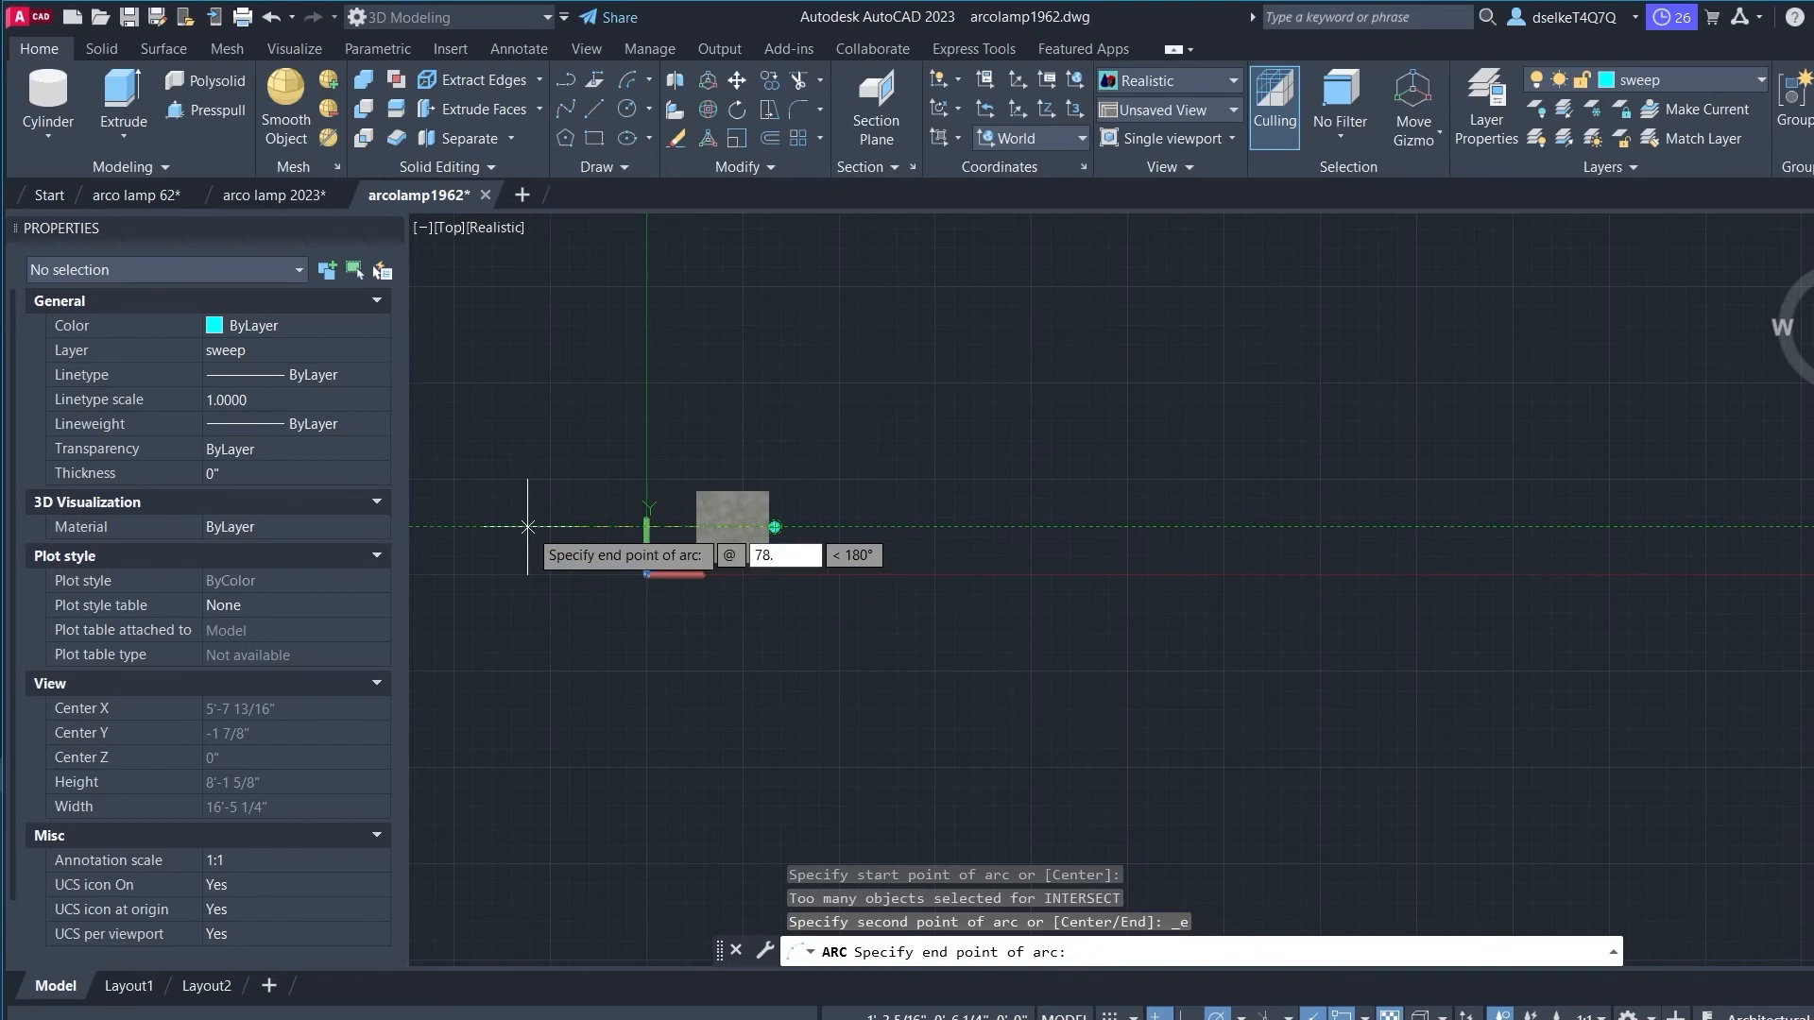
pyautogui.press('Tab')
pyautogui.write('0')
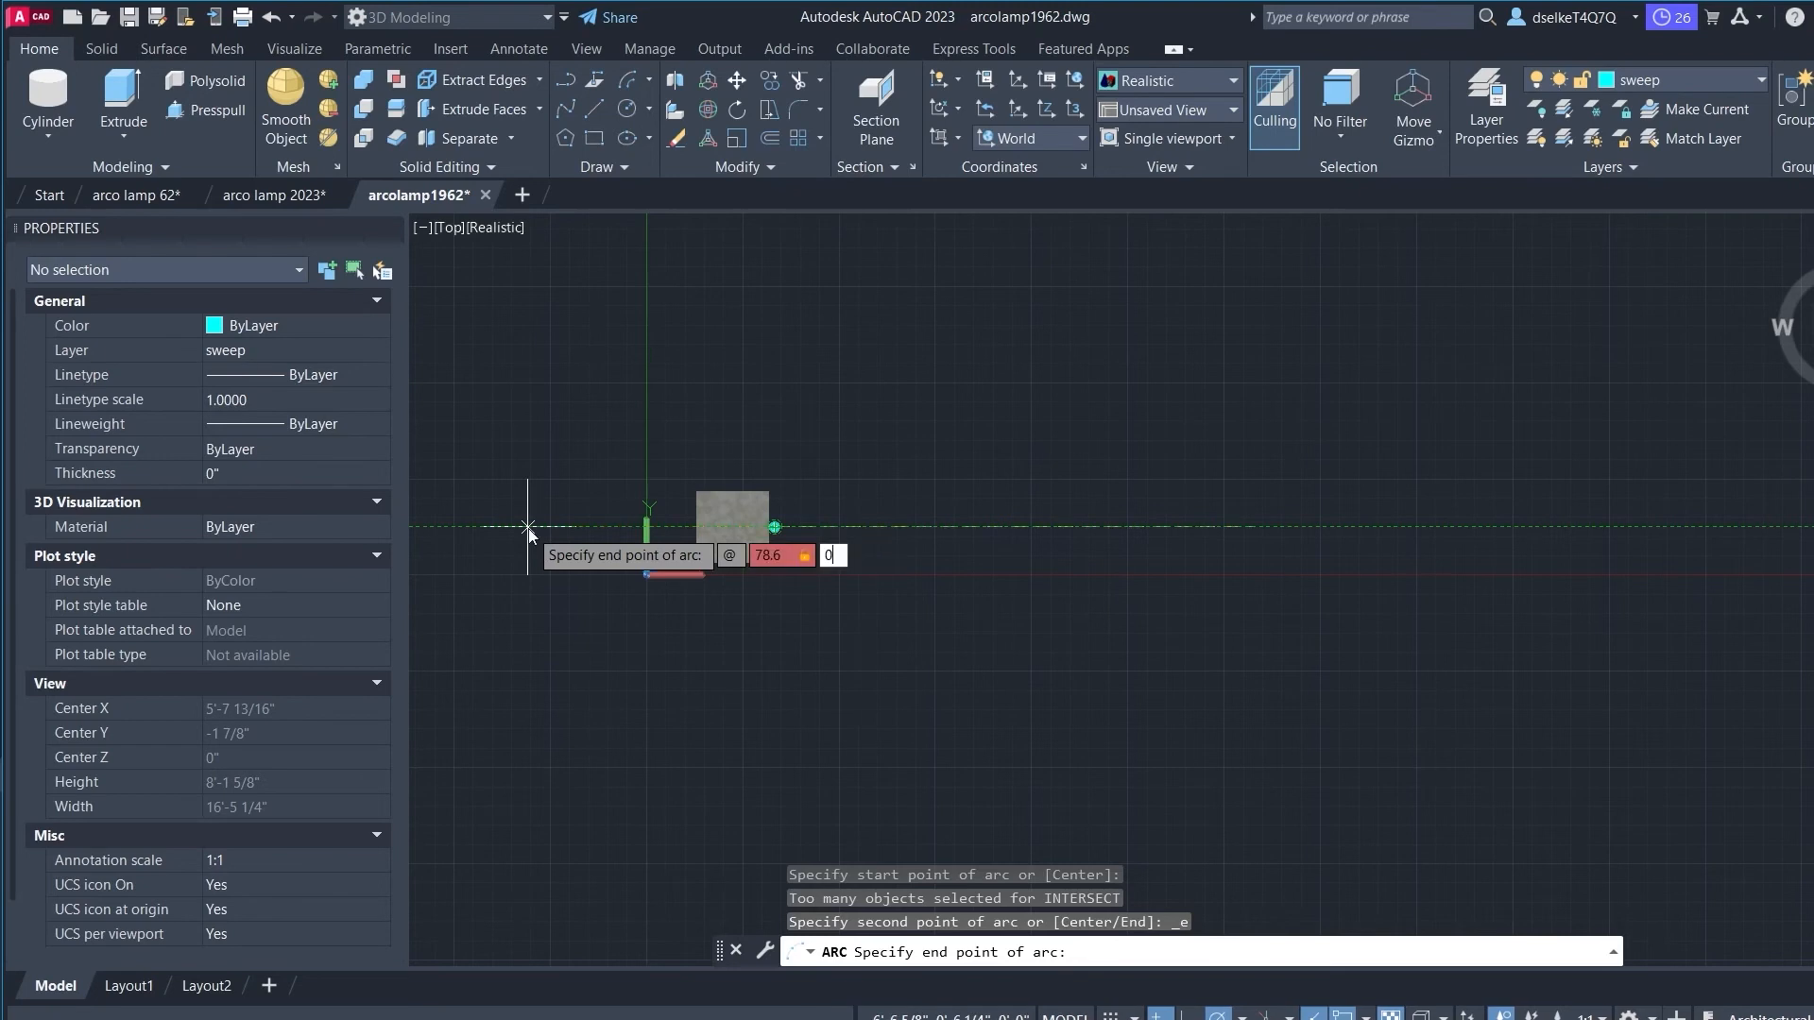
pyautogui.press('Return')
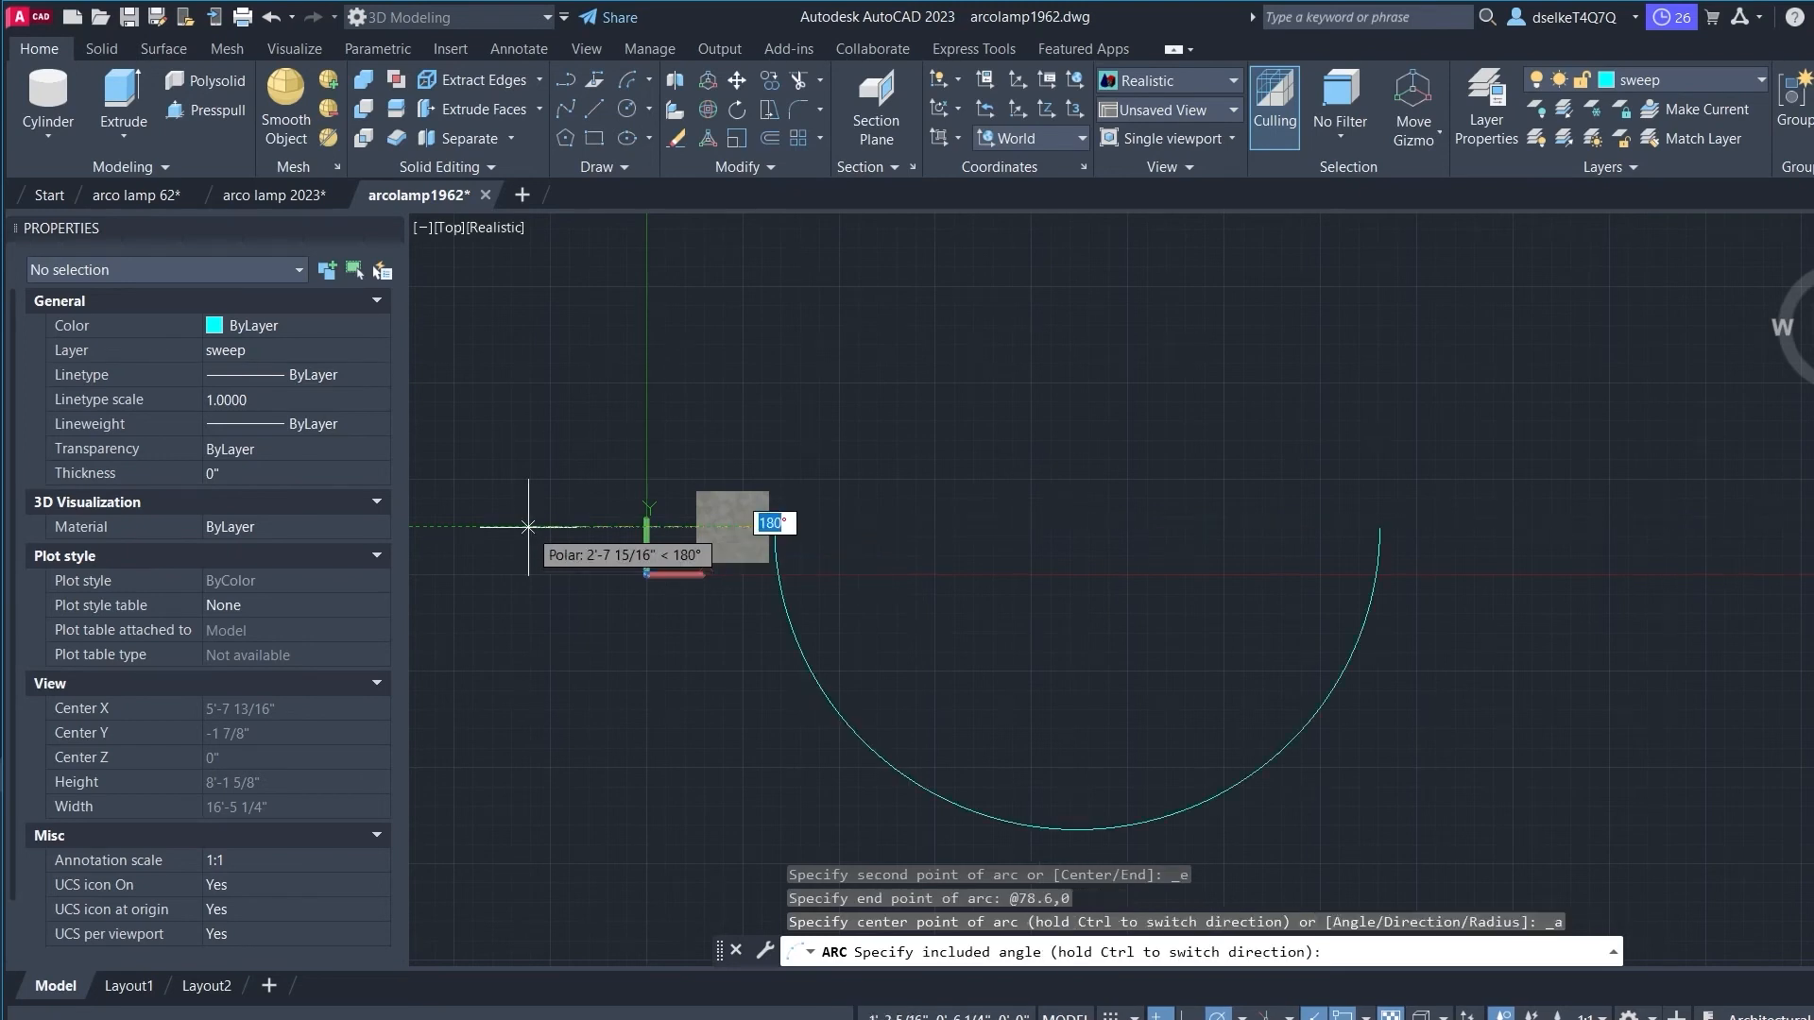
pyautogui.press('Return')
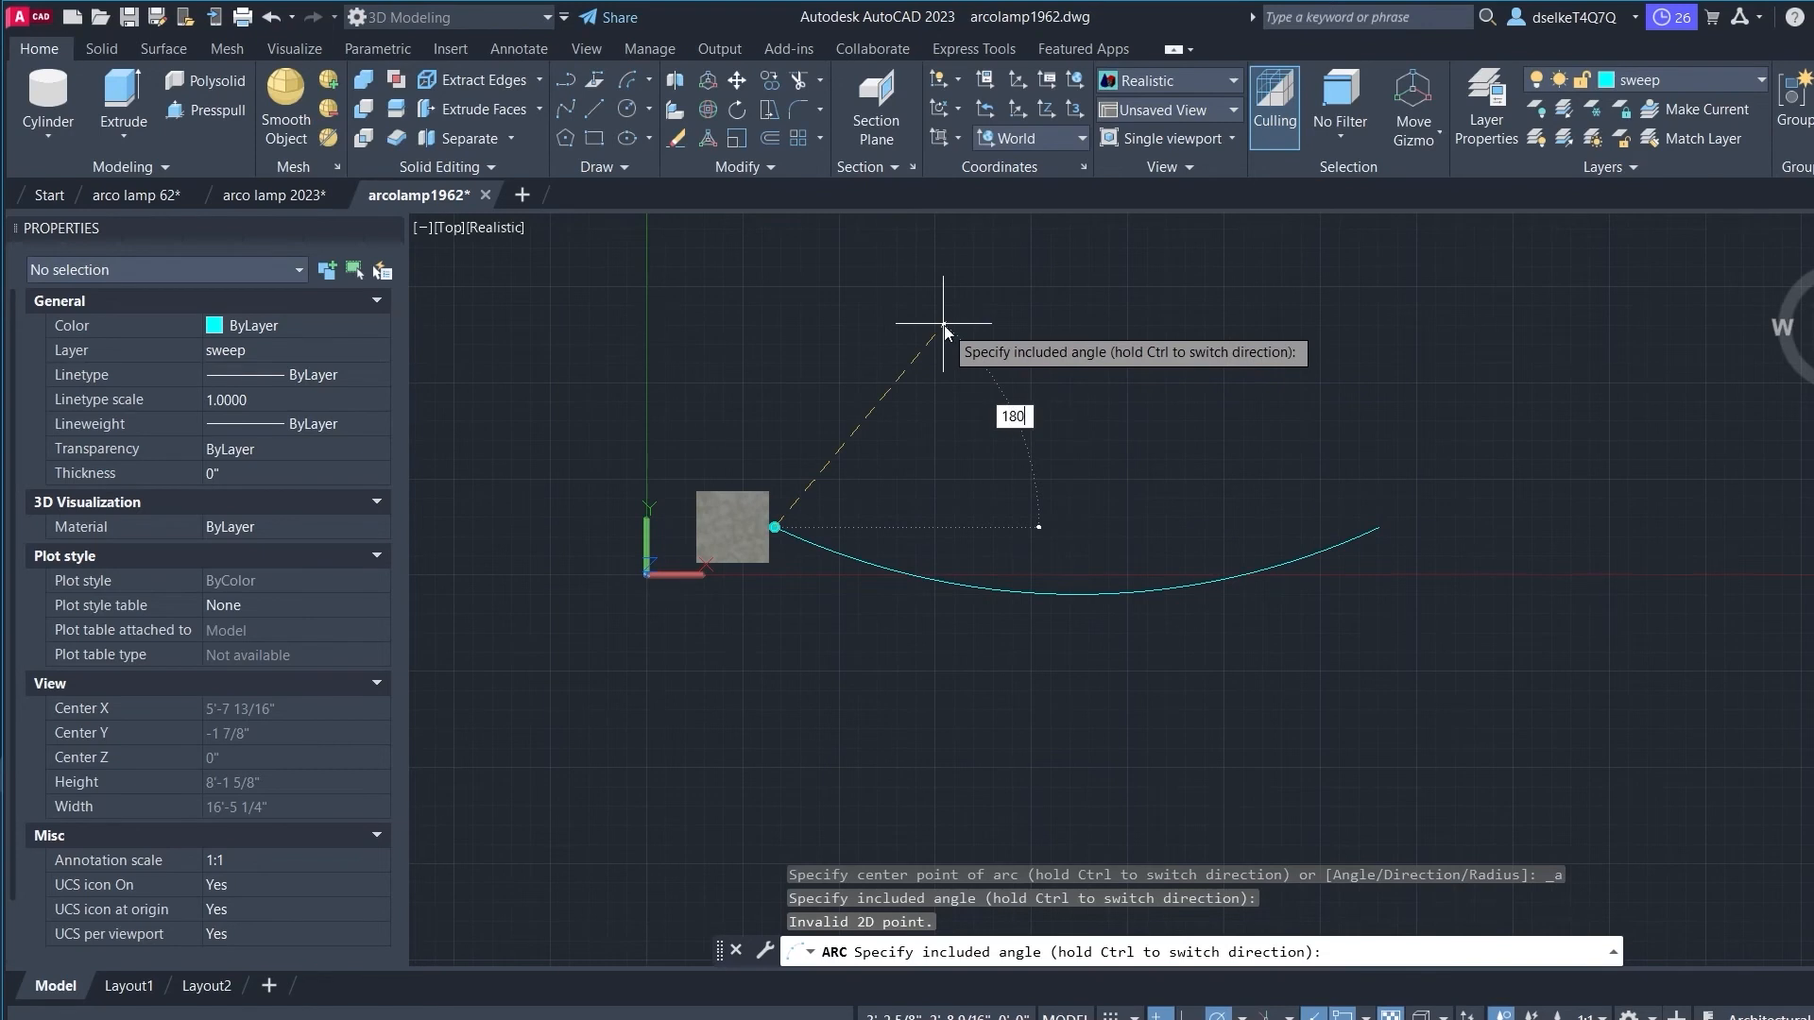
pyautogui.press('Return')
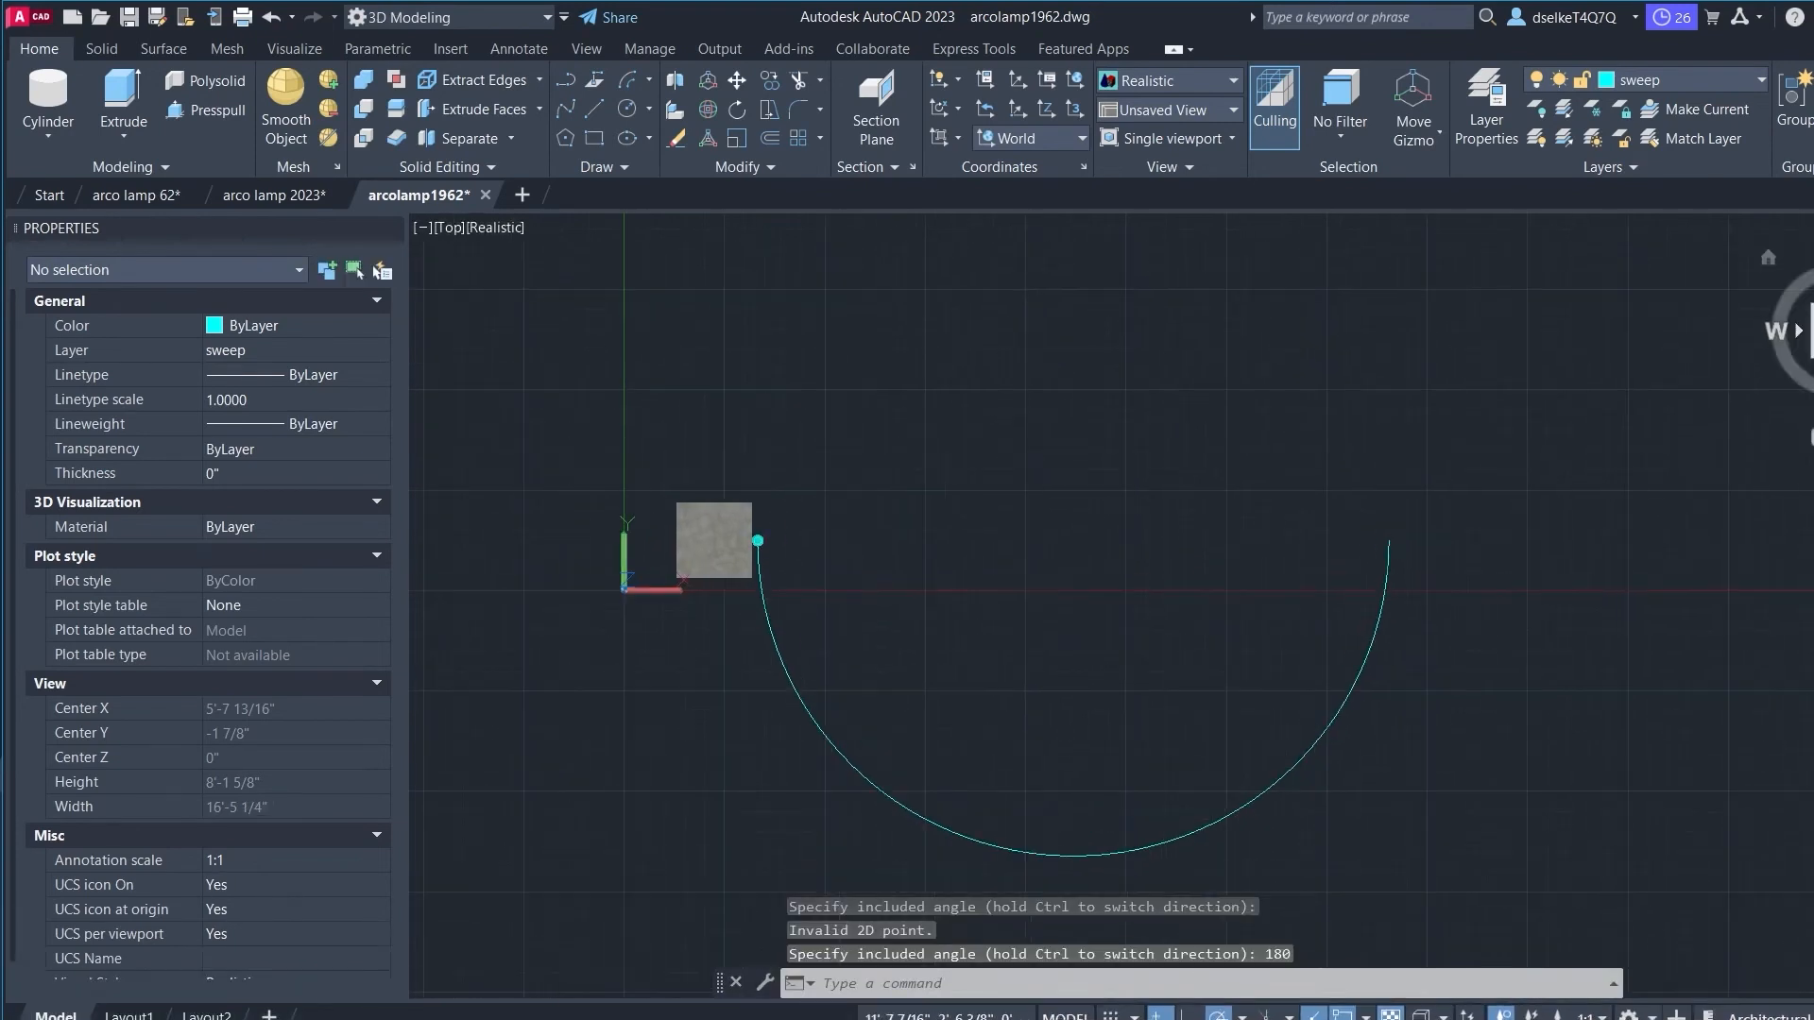
# Step: Switch to the isometric home view and move the arc from its start point at the stem's bottom to the centre of the stem's top
pyautogui.click(1774, 256)
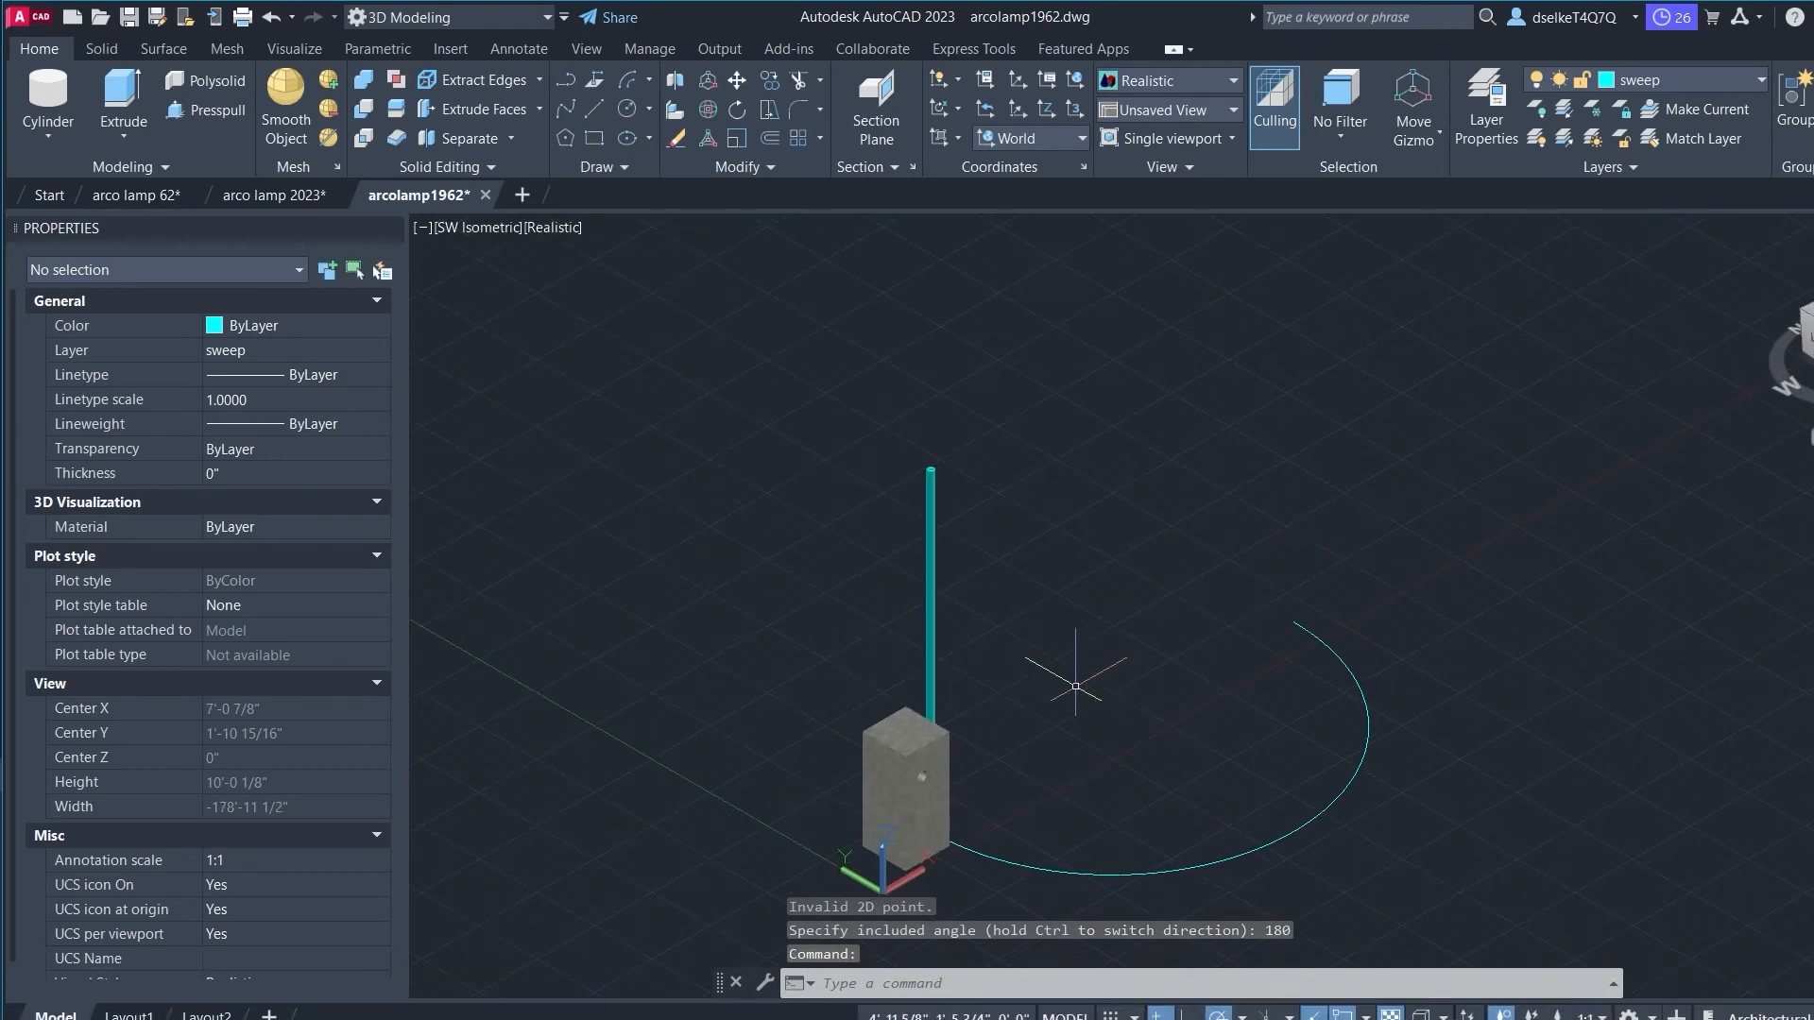
pyautogui.write('m')
pyautogui.press('Return')
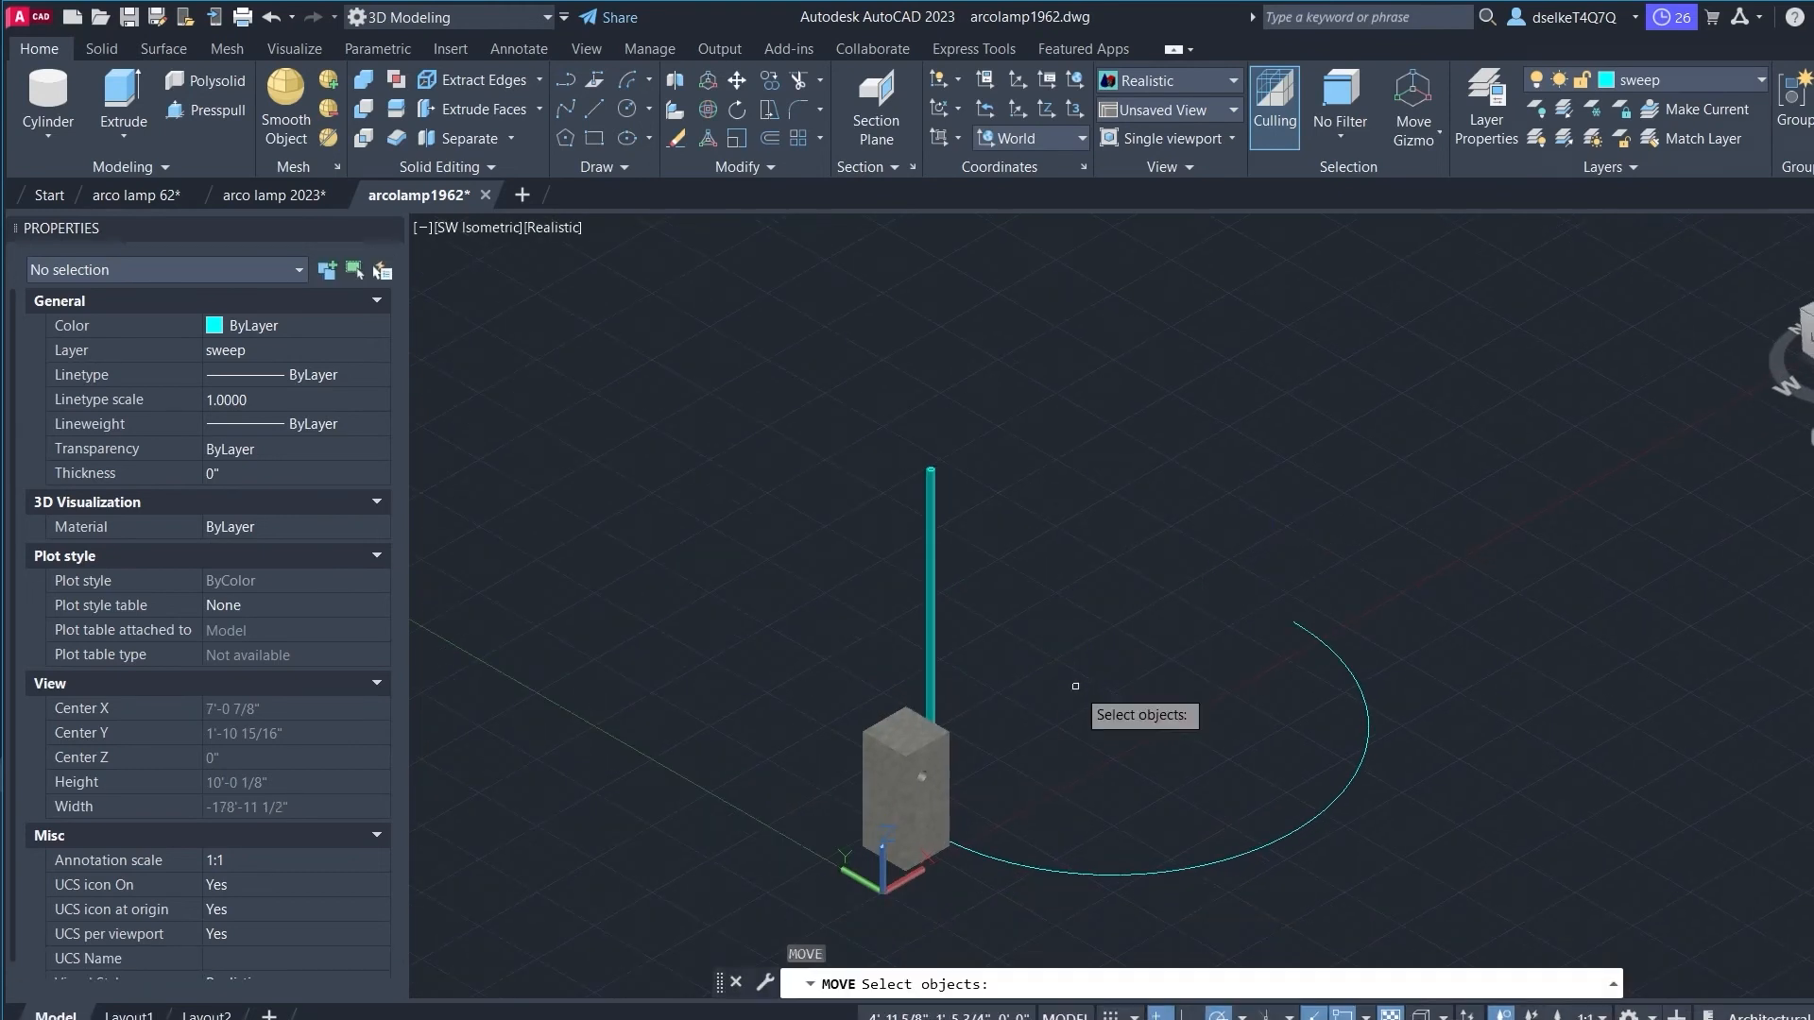
pyautogui.click(1002, 866)
pyautogui.press('Return')
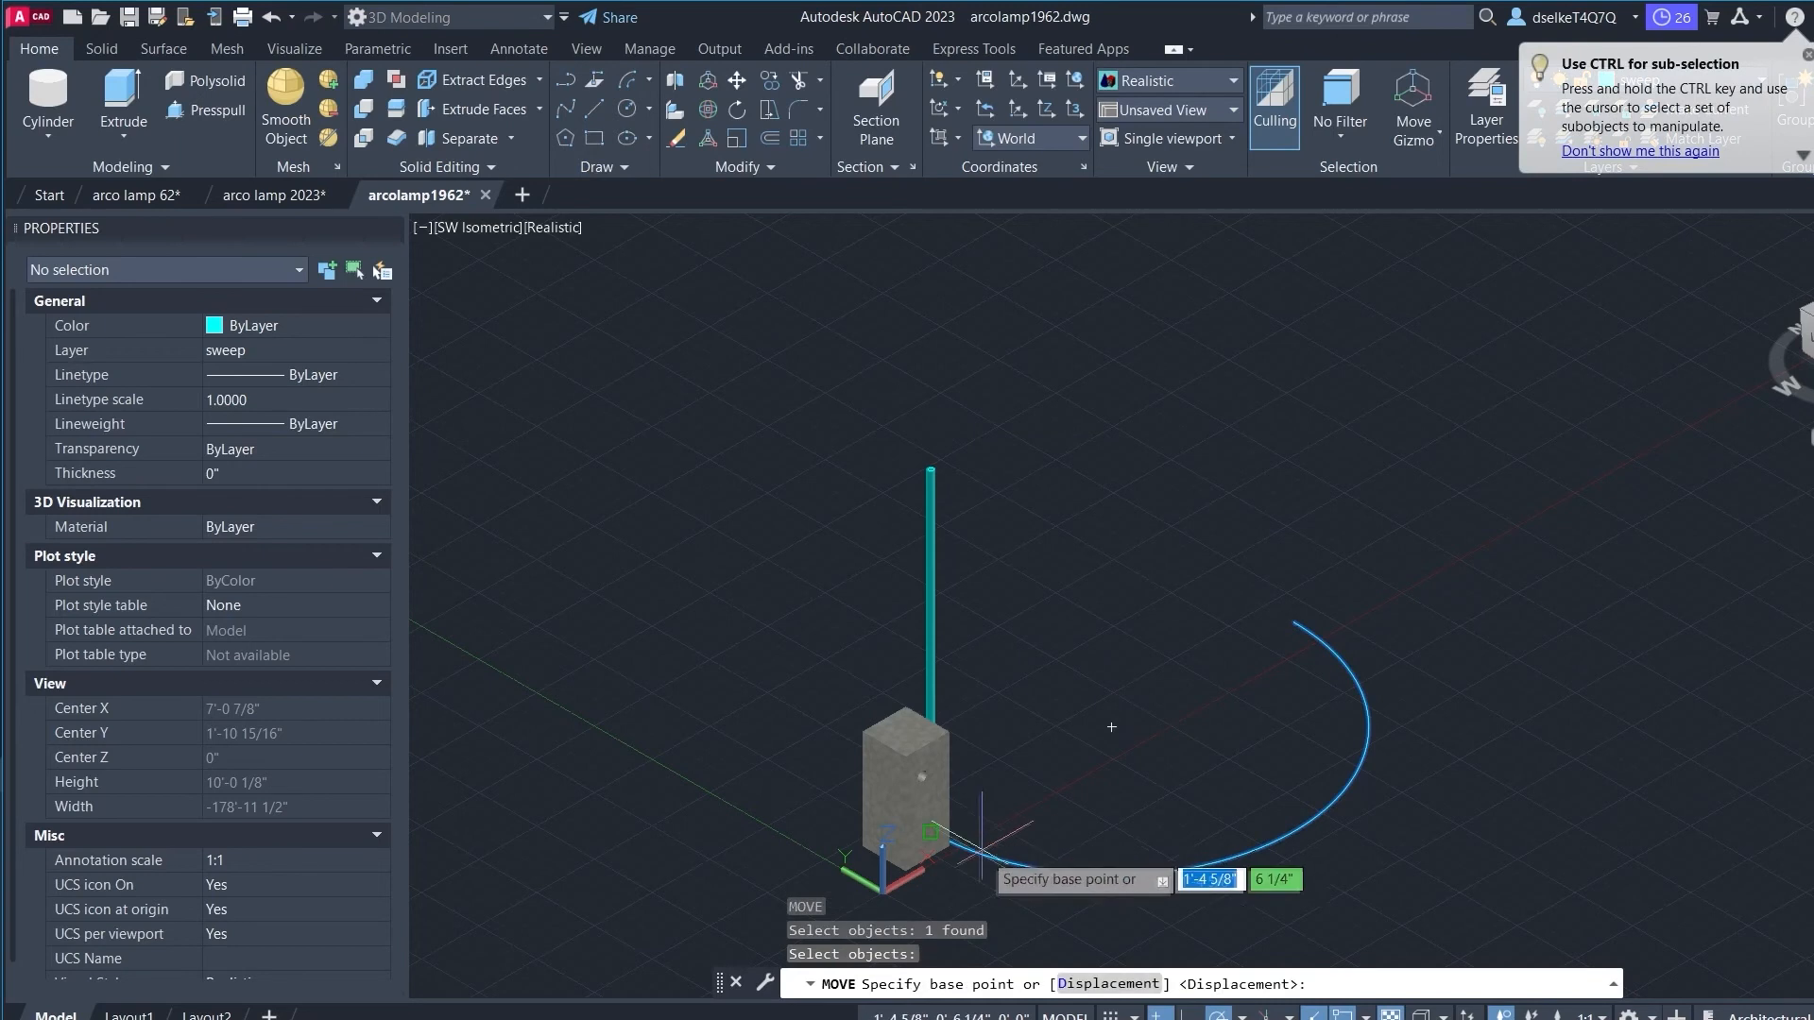
pyautogui.click(931, 831)
pyautogui.click(940, 463)
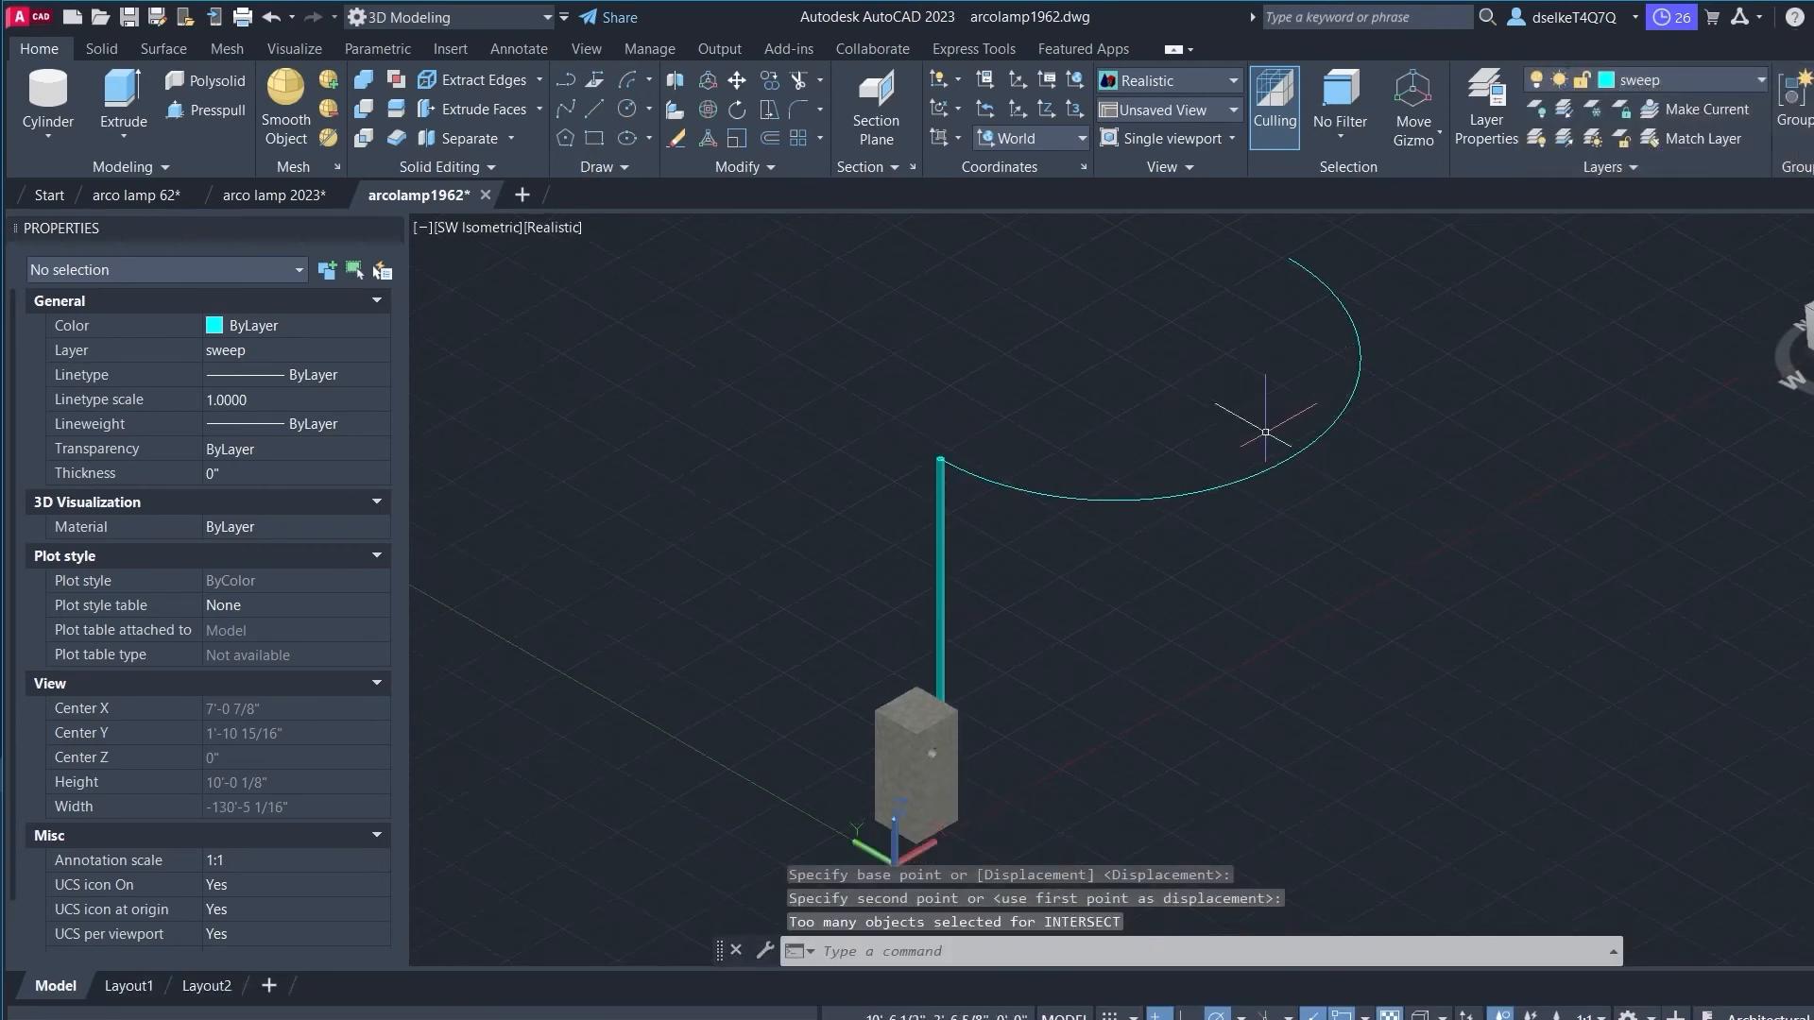
# Step: Rotate the arc in 3D about the X axis, based at the stem's top centre, so that it stands upright
pyautogui.write('3DROTATE')
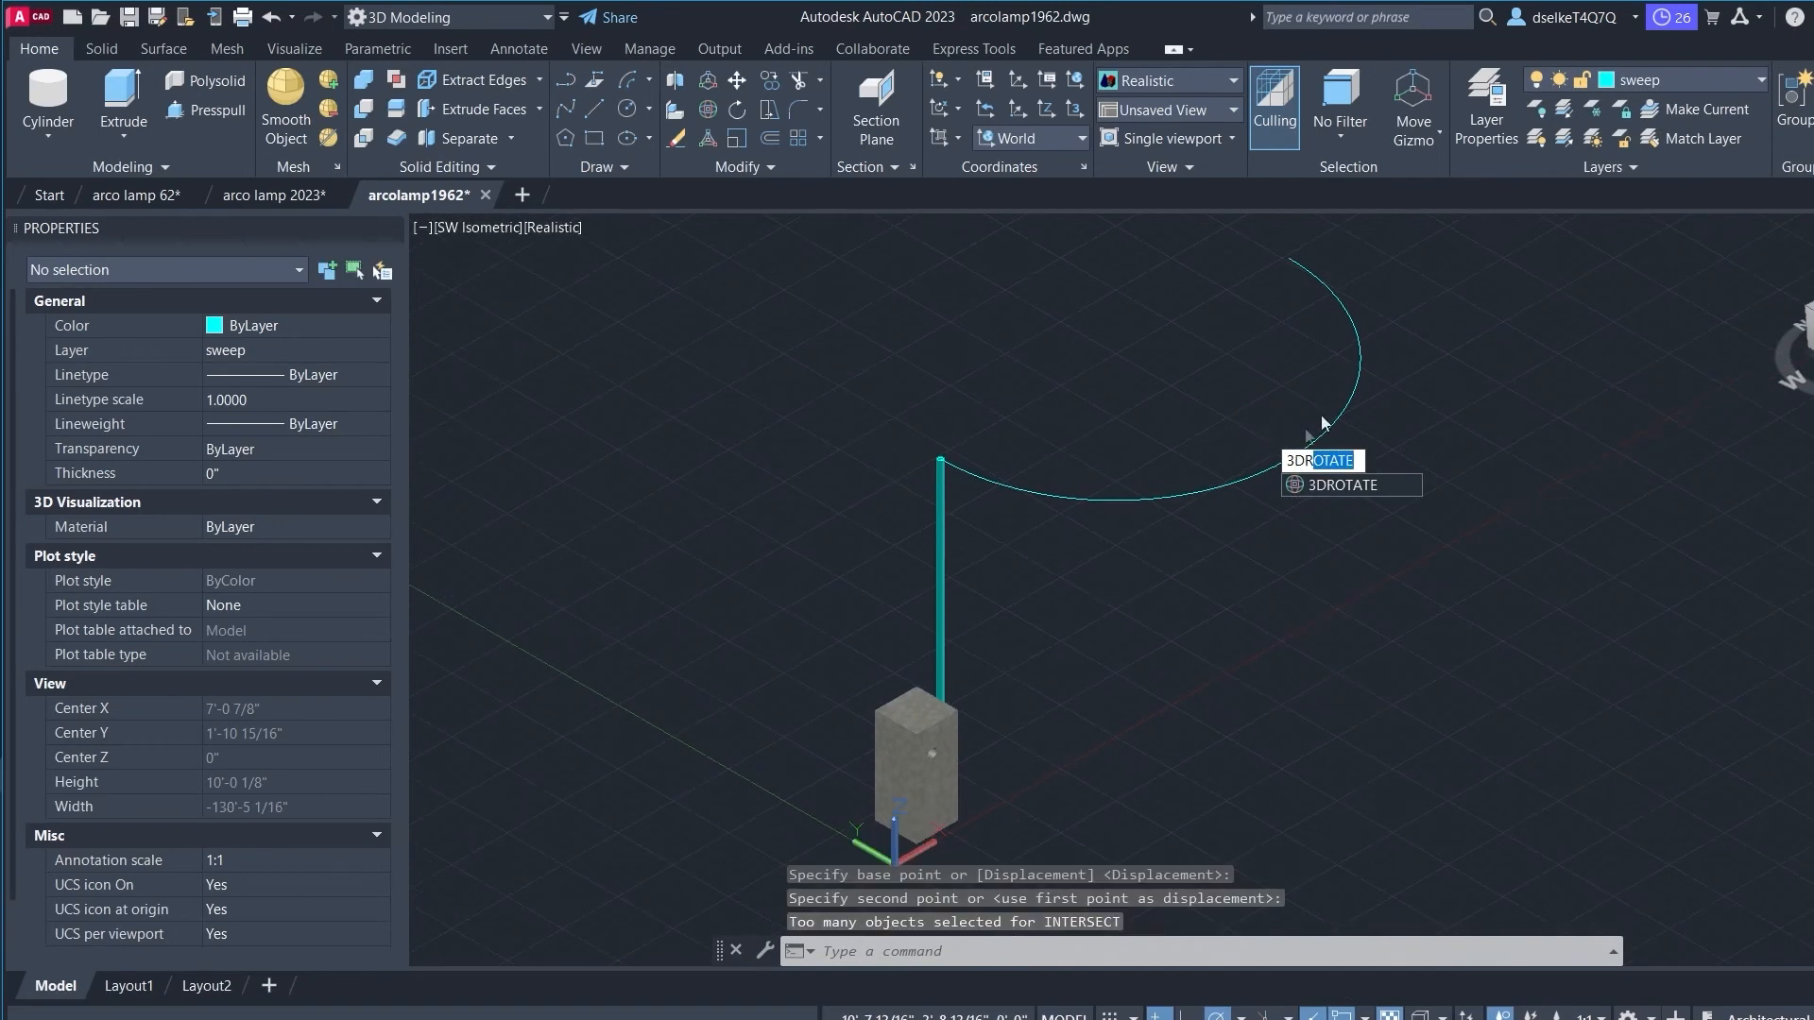
pyautogui.press('Return')
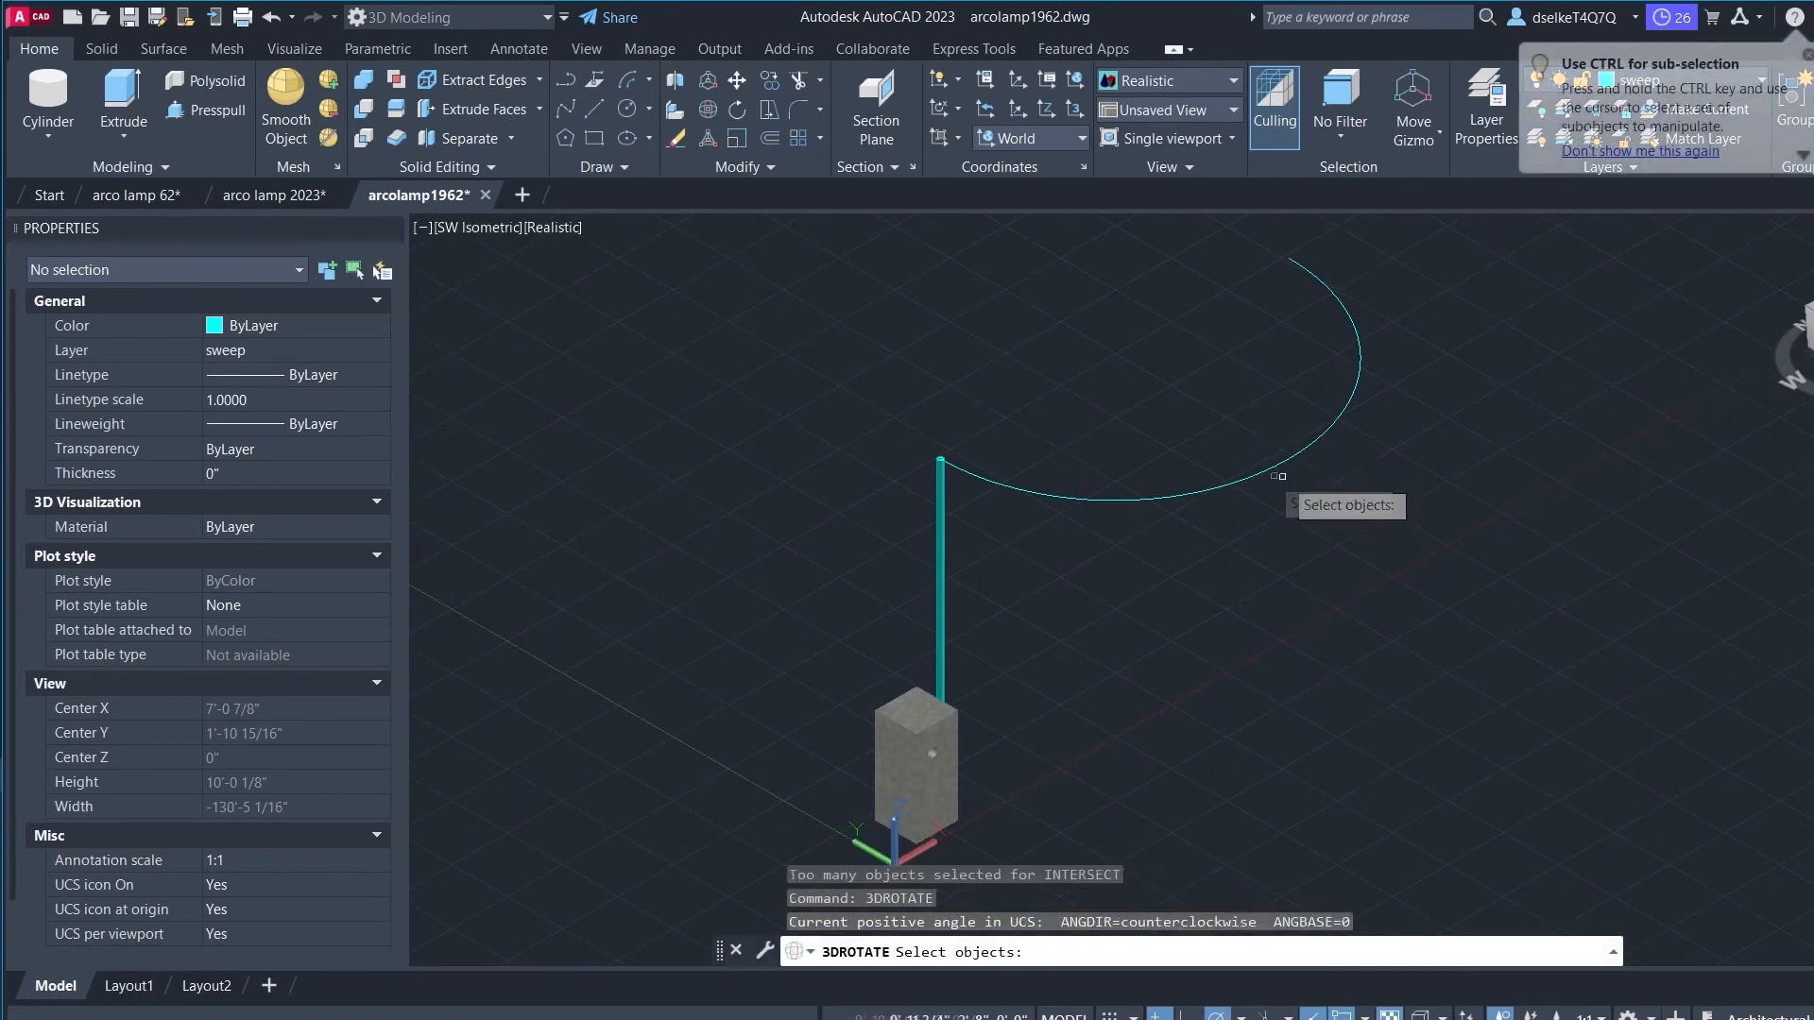
pyautogui.click(1252, 473)
pyautogui.press('Return')
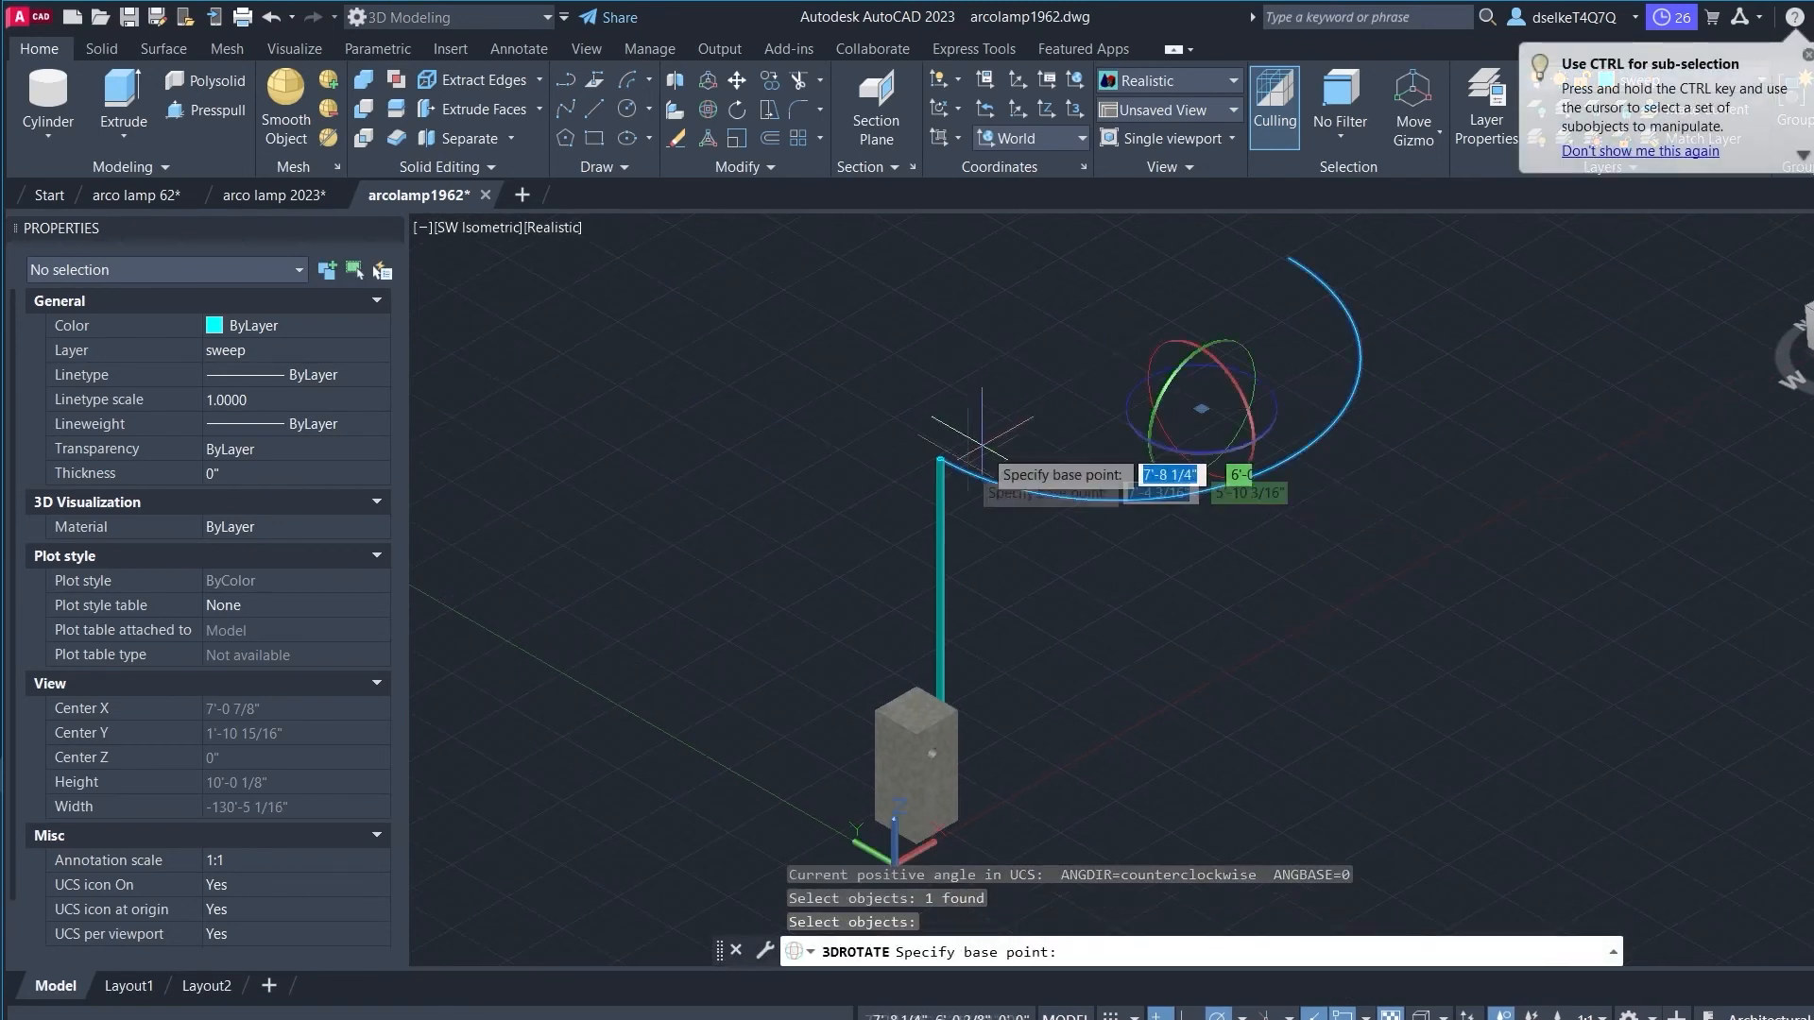
pyautogui.click(940, 461)
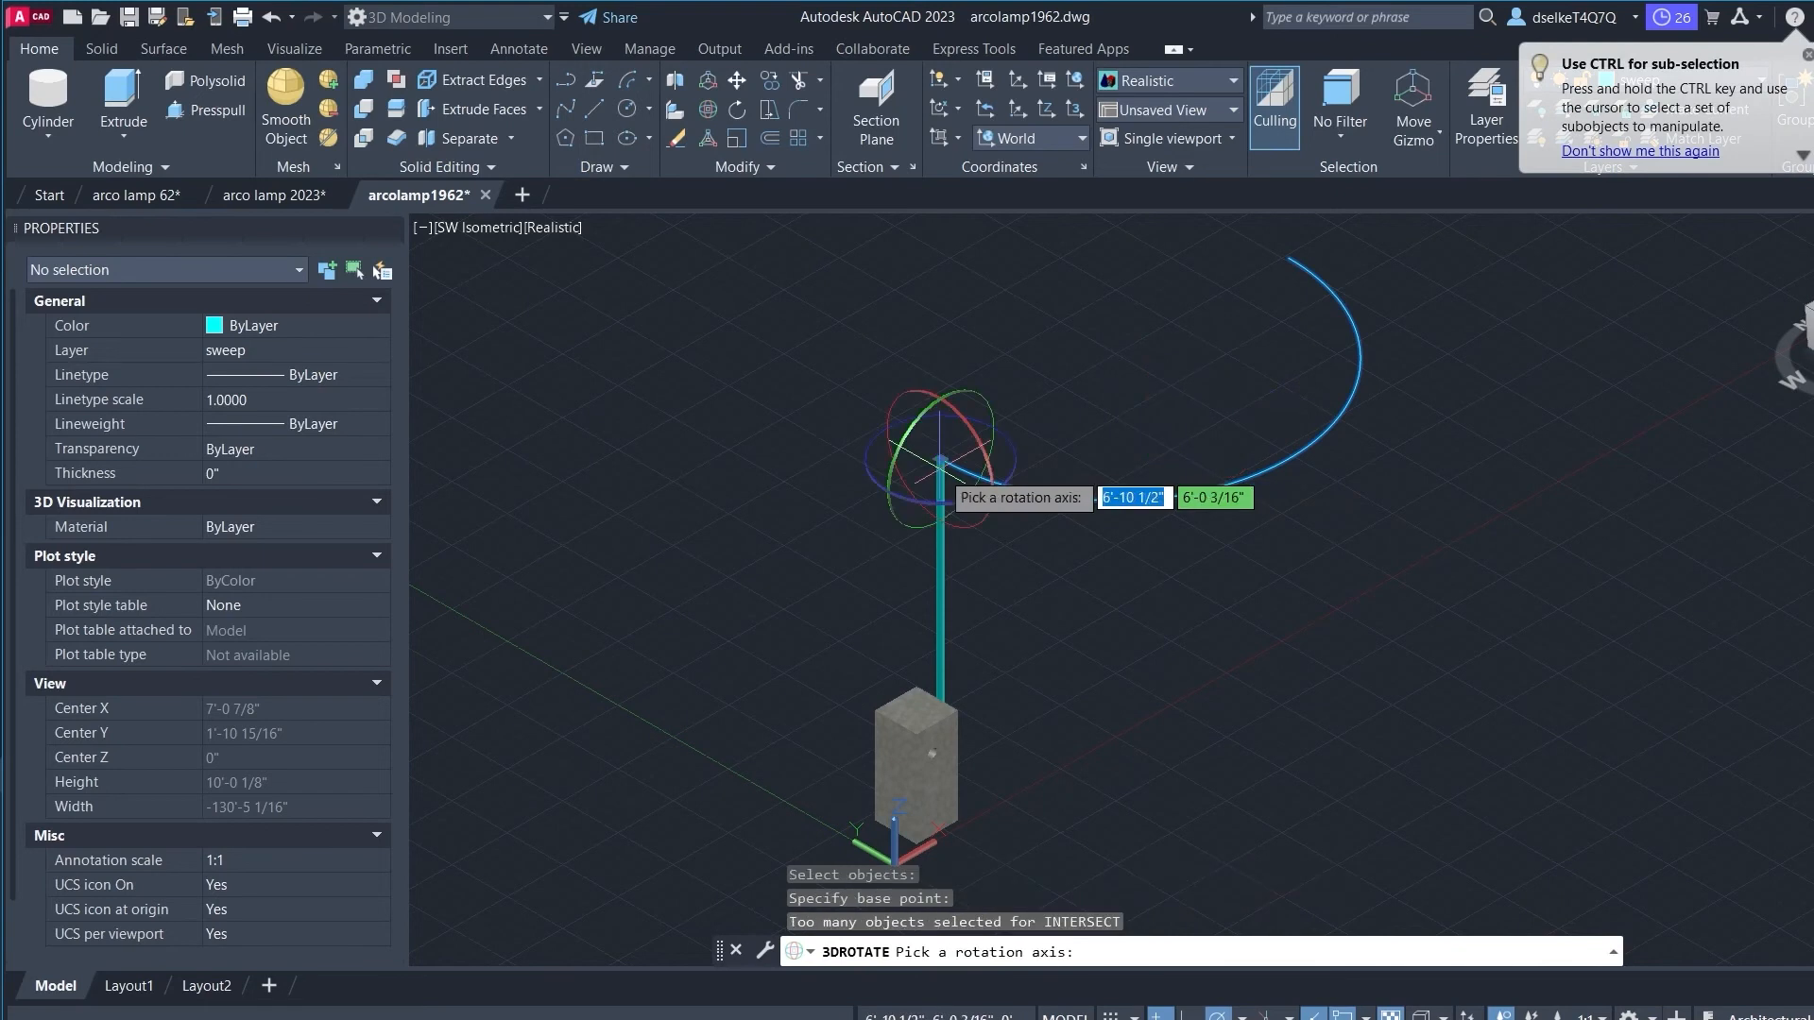
pyautogui.click(960, 413)
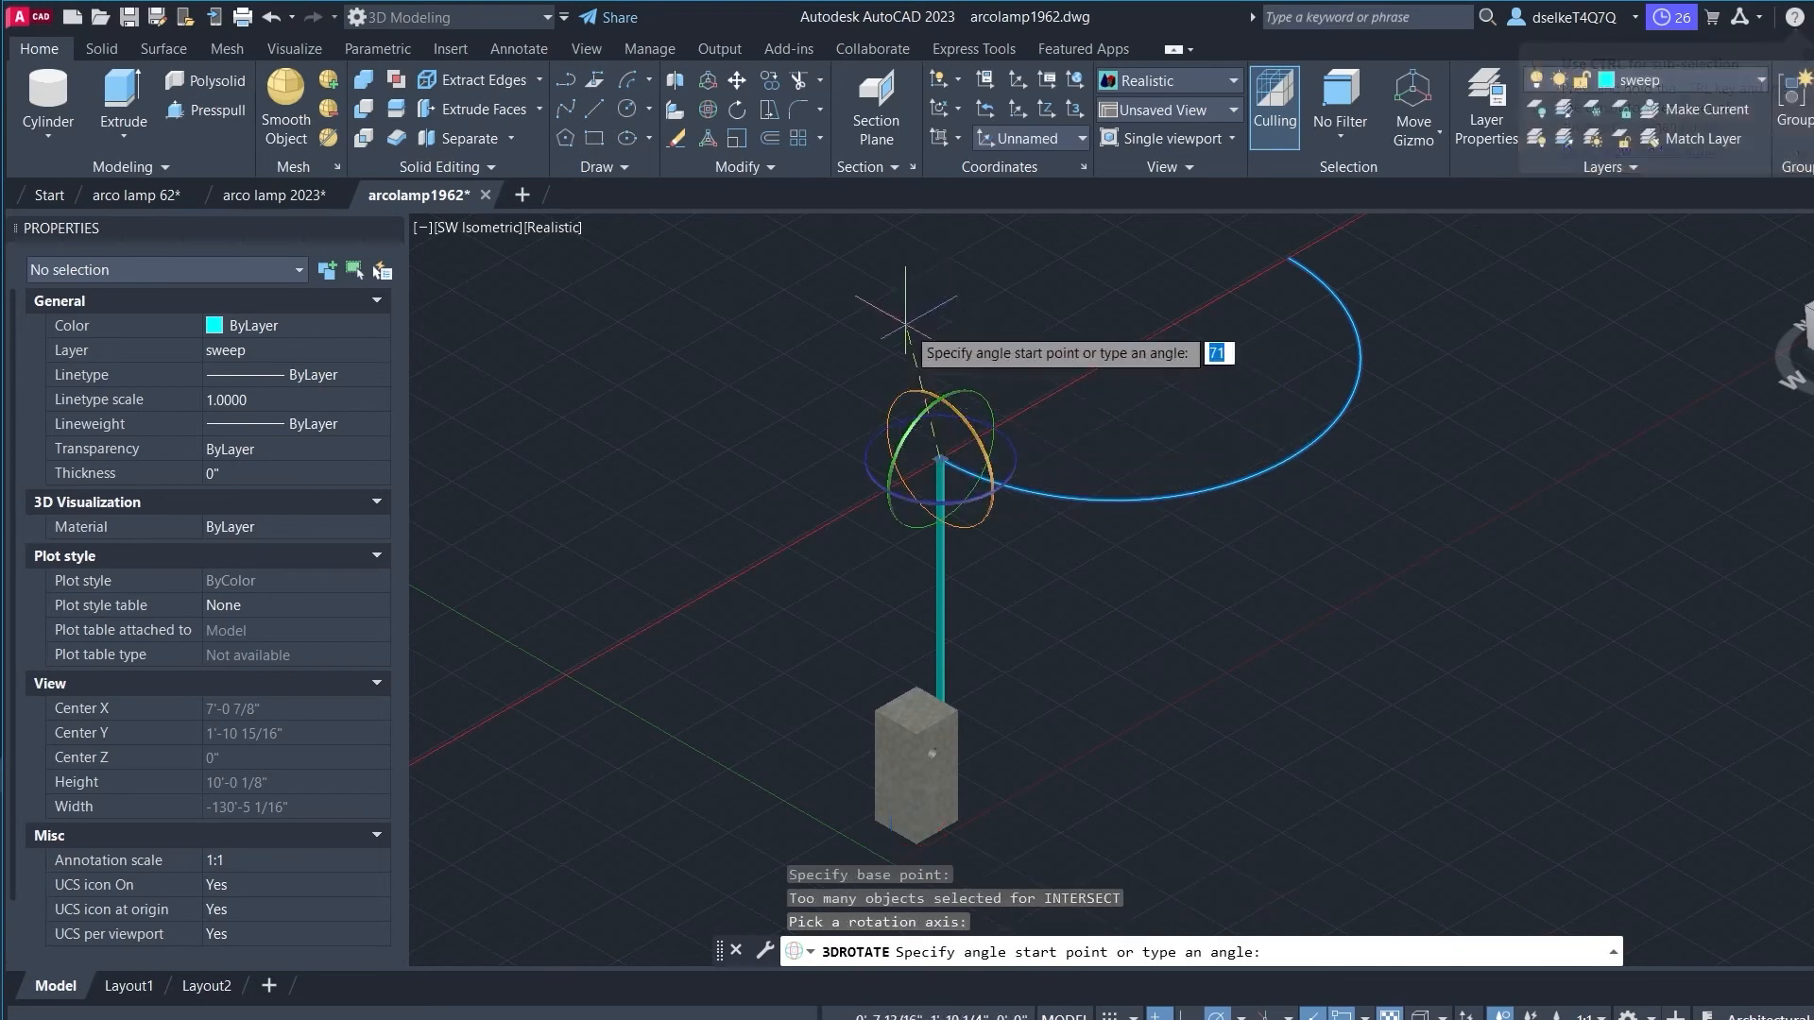
pyautogui.click(940, 388)
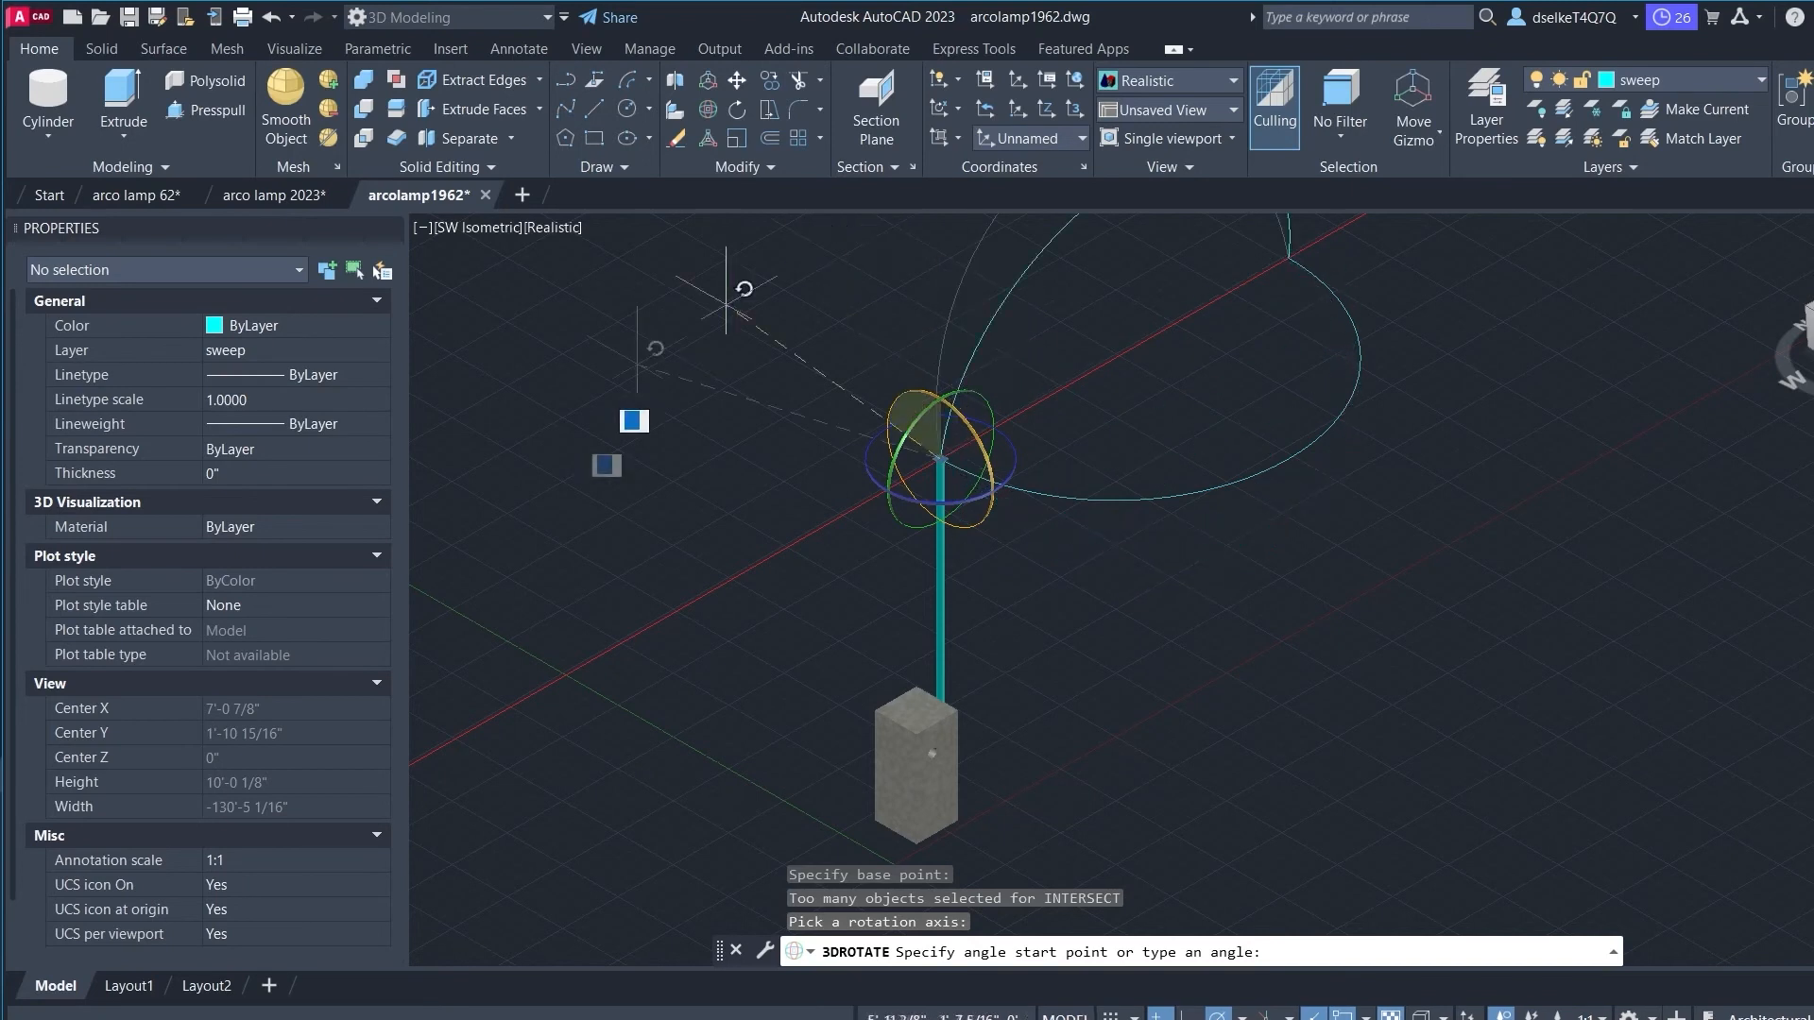
pyautogui.click(864, 395)
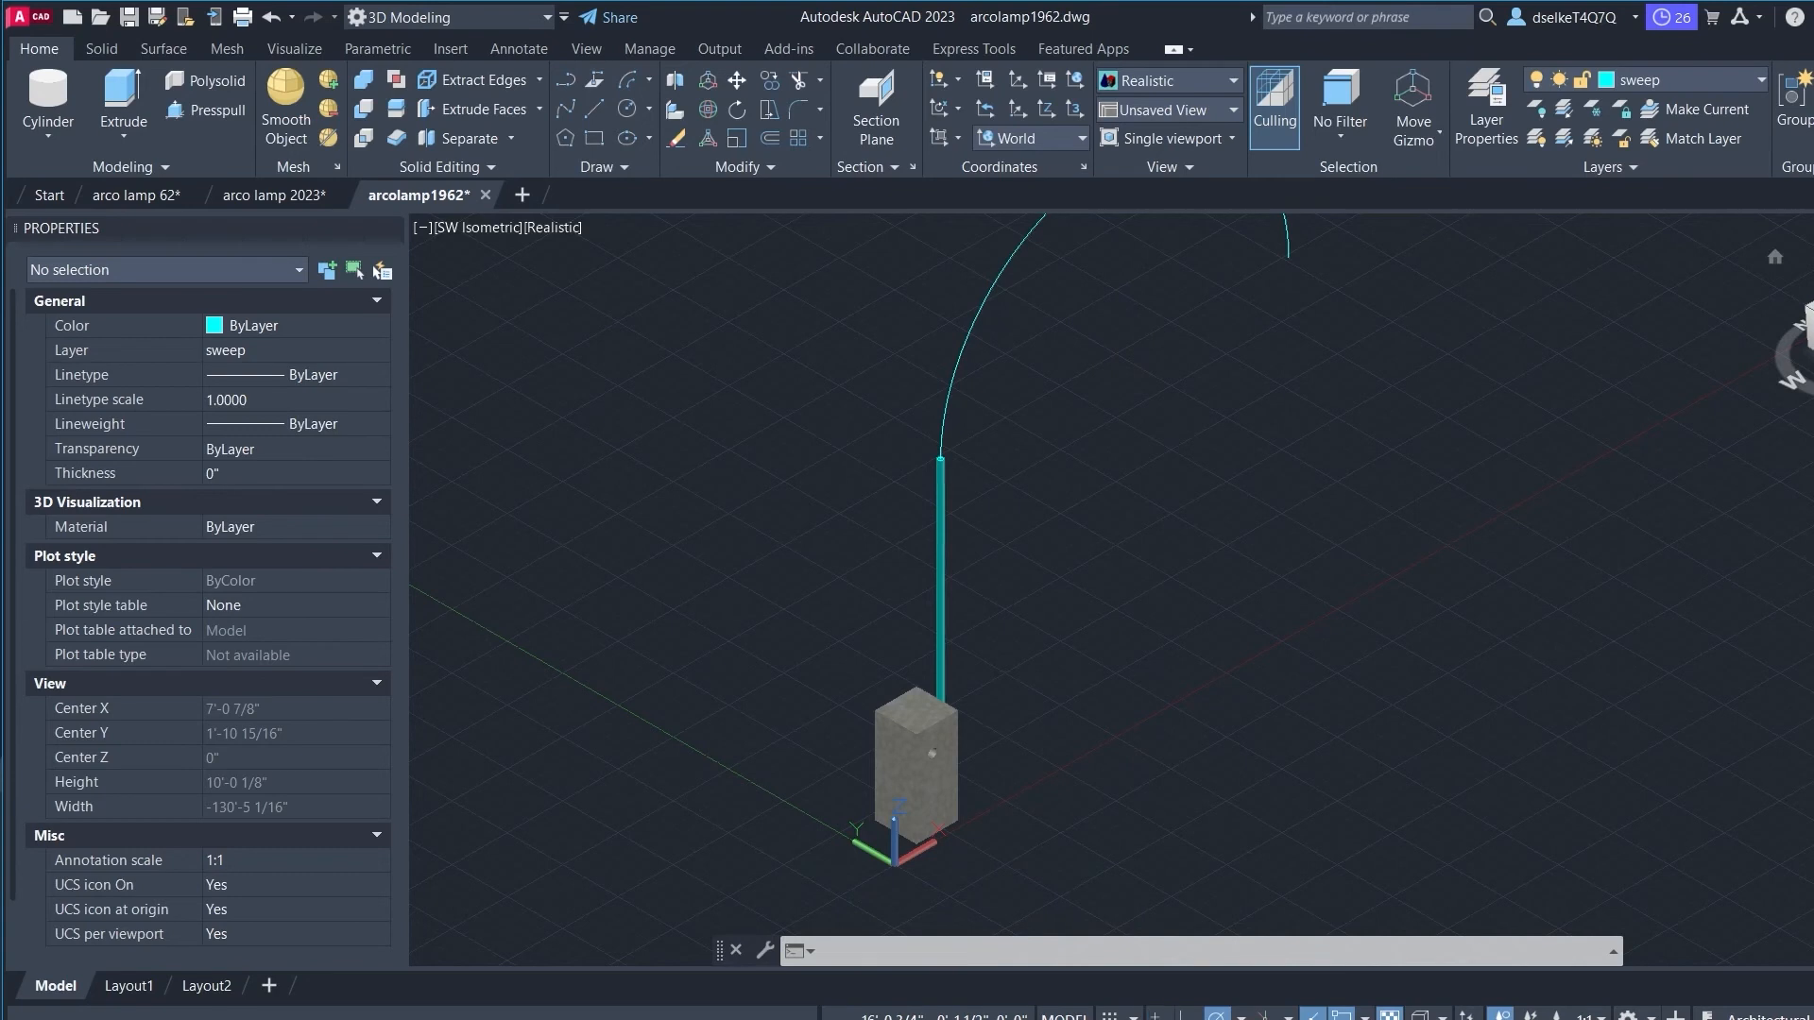
# Step: In top view, rotate the upright arc 180 degrees about the stem's centre
pyautogui.click(1812, 310)
pyautogui.write('r')
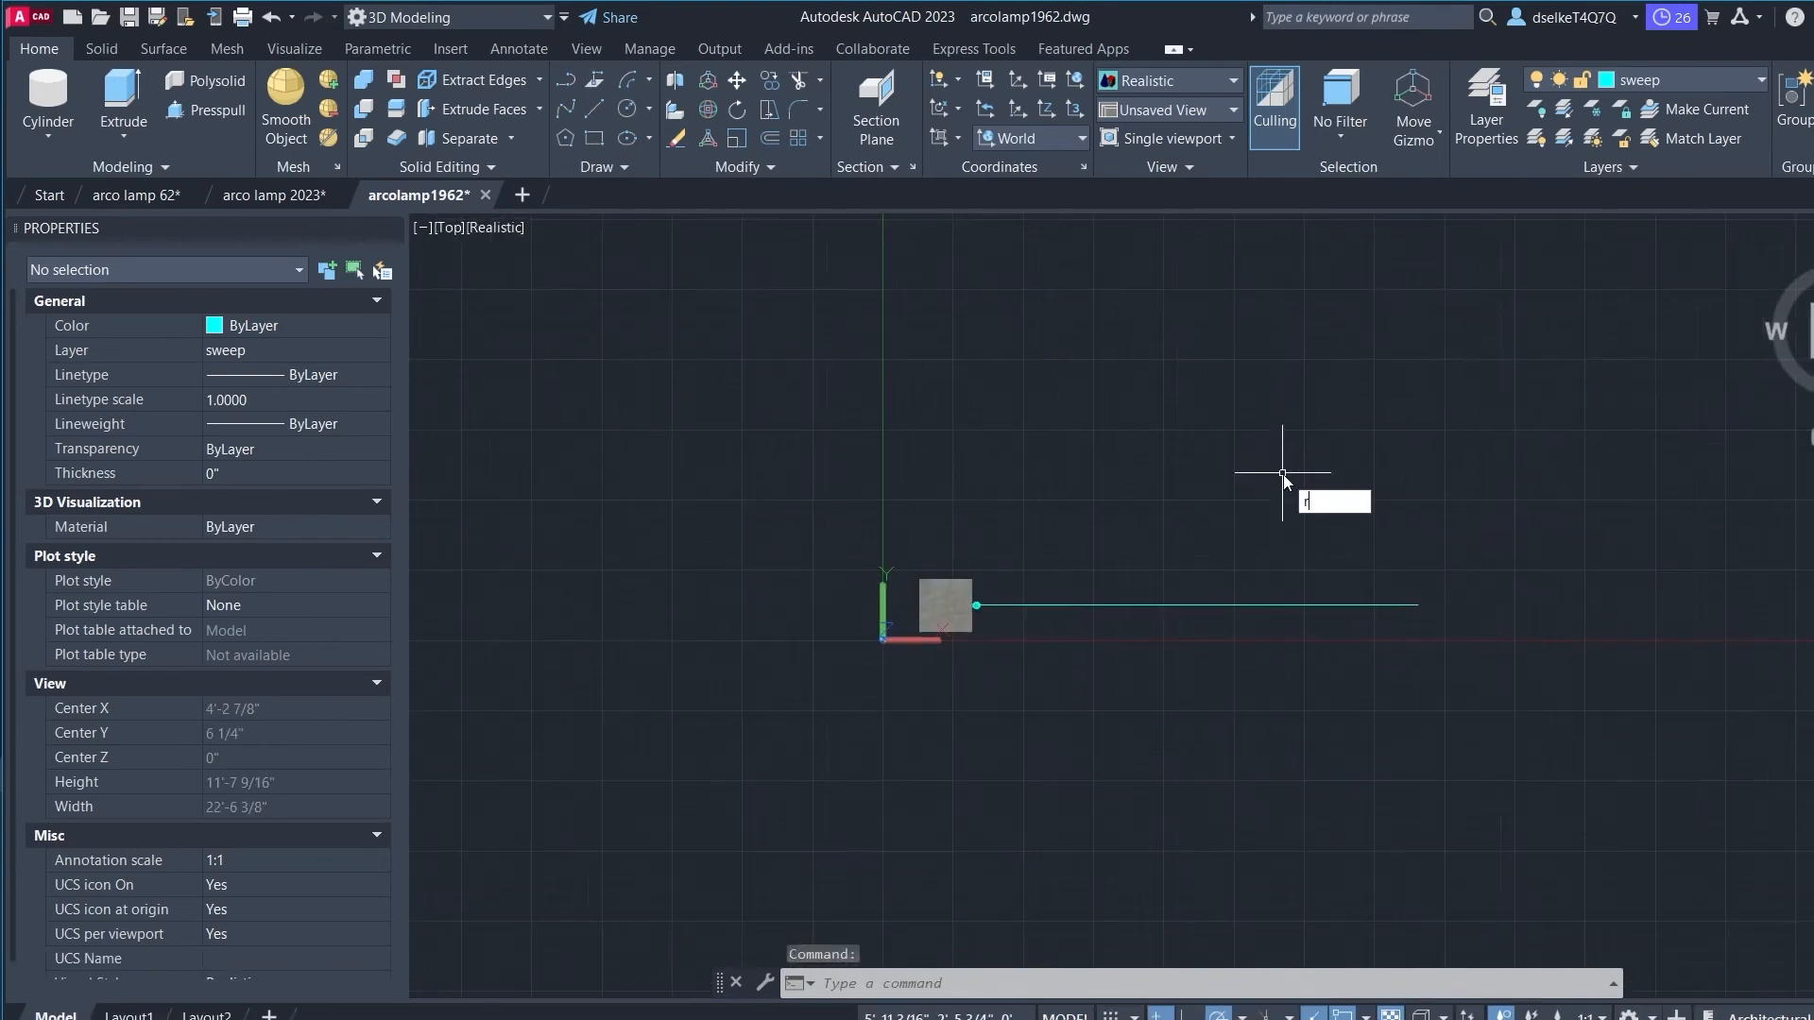
pyautogui.write('o')
pyautogui.click(1388, 567)
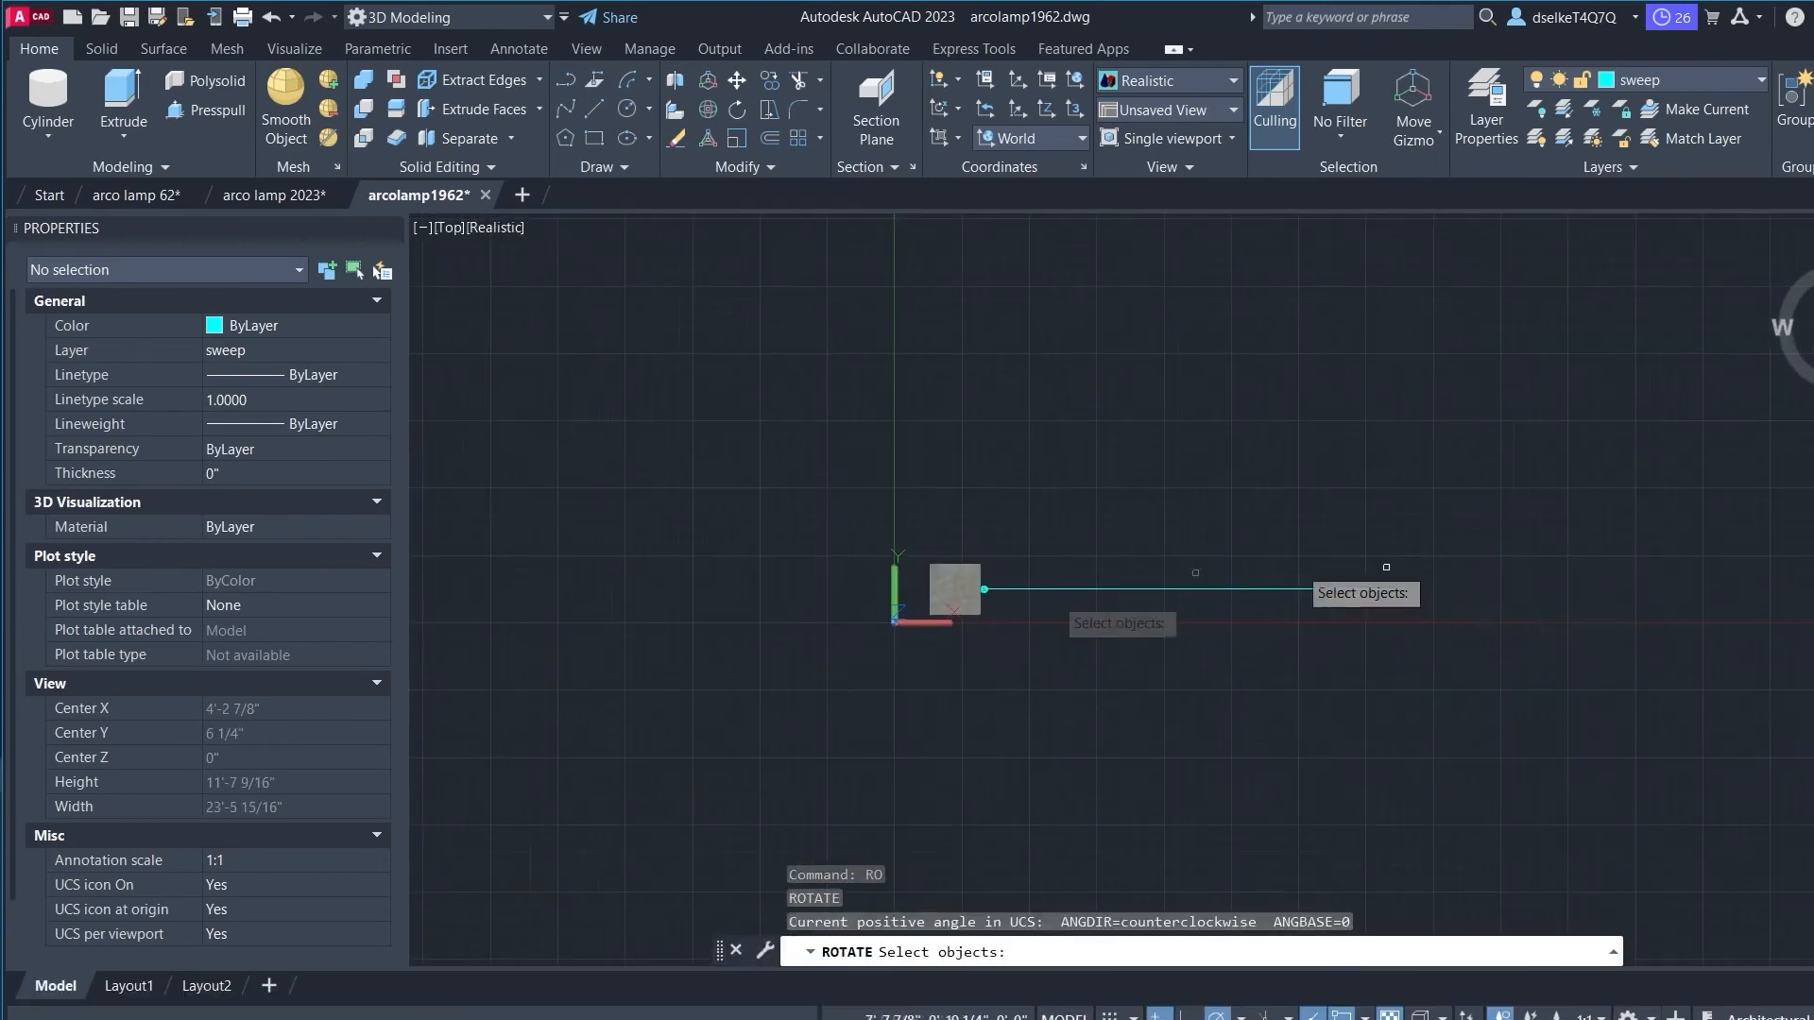
pyautogui.click(1047, 588)
pyautogui.press('Return')
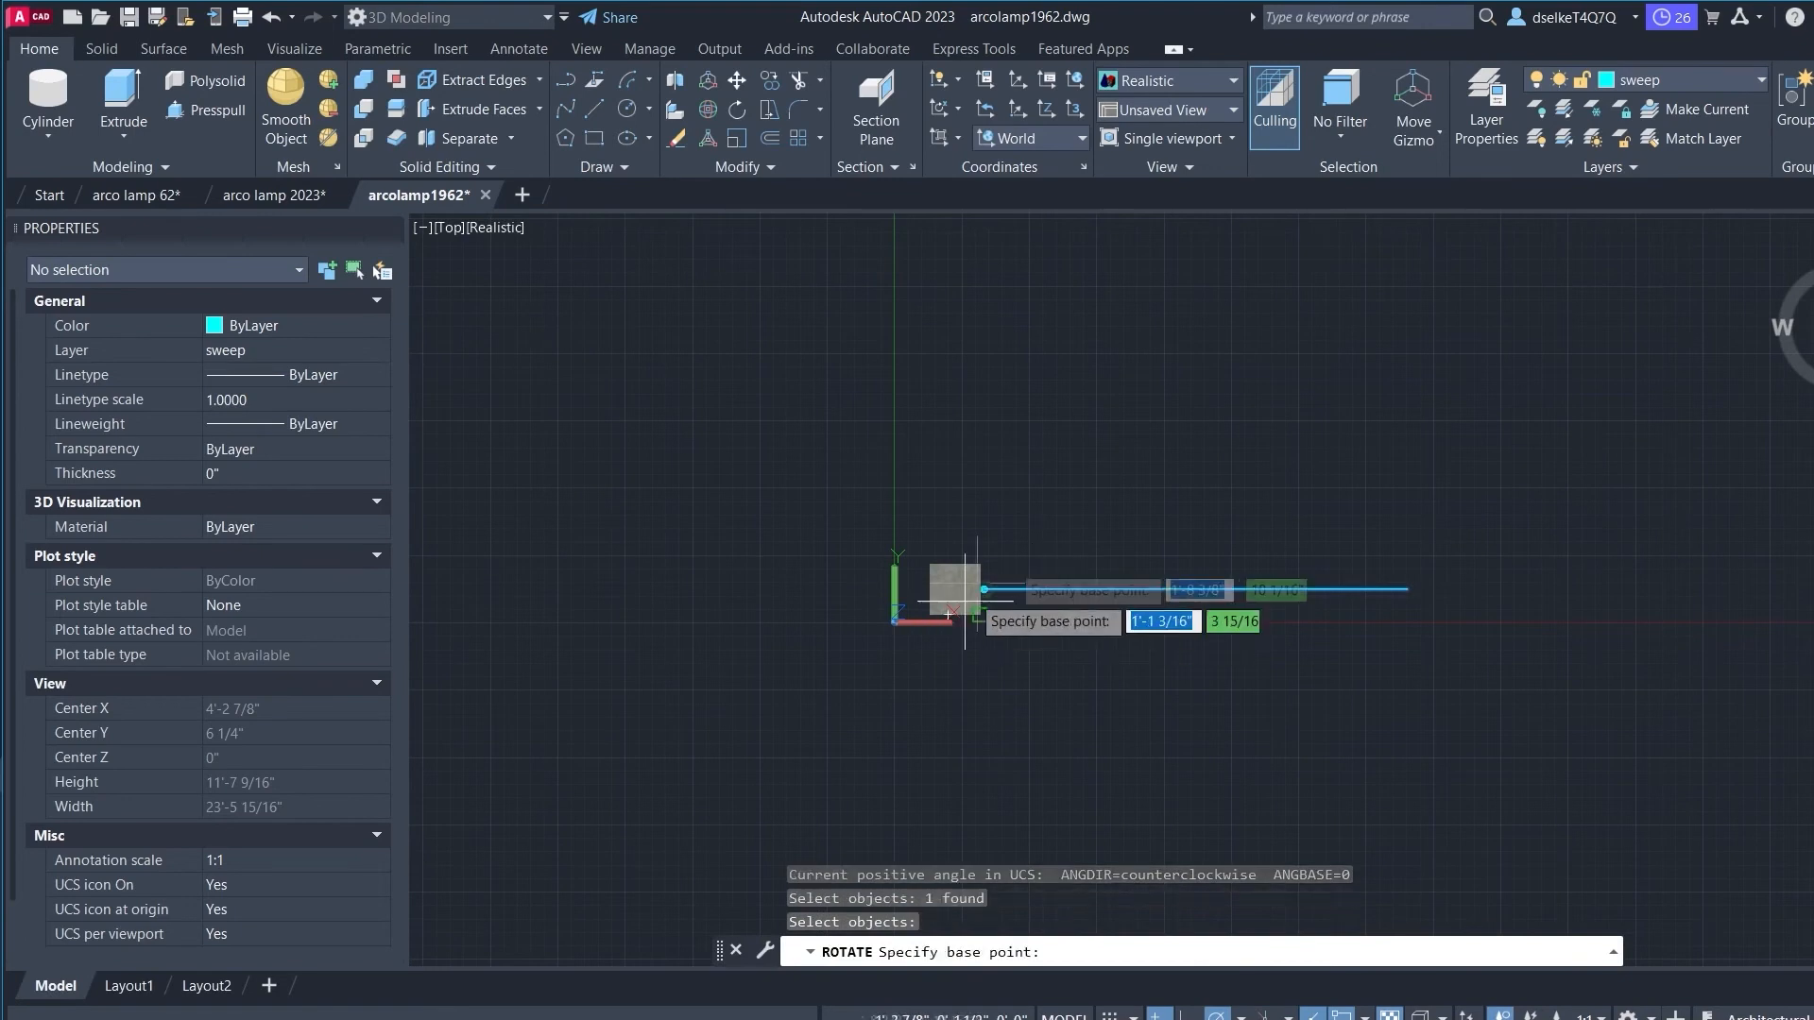
pyautogui.scroll(8, 1009, 567)
pyautogui.click(789, 756)
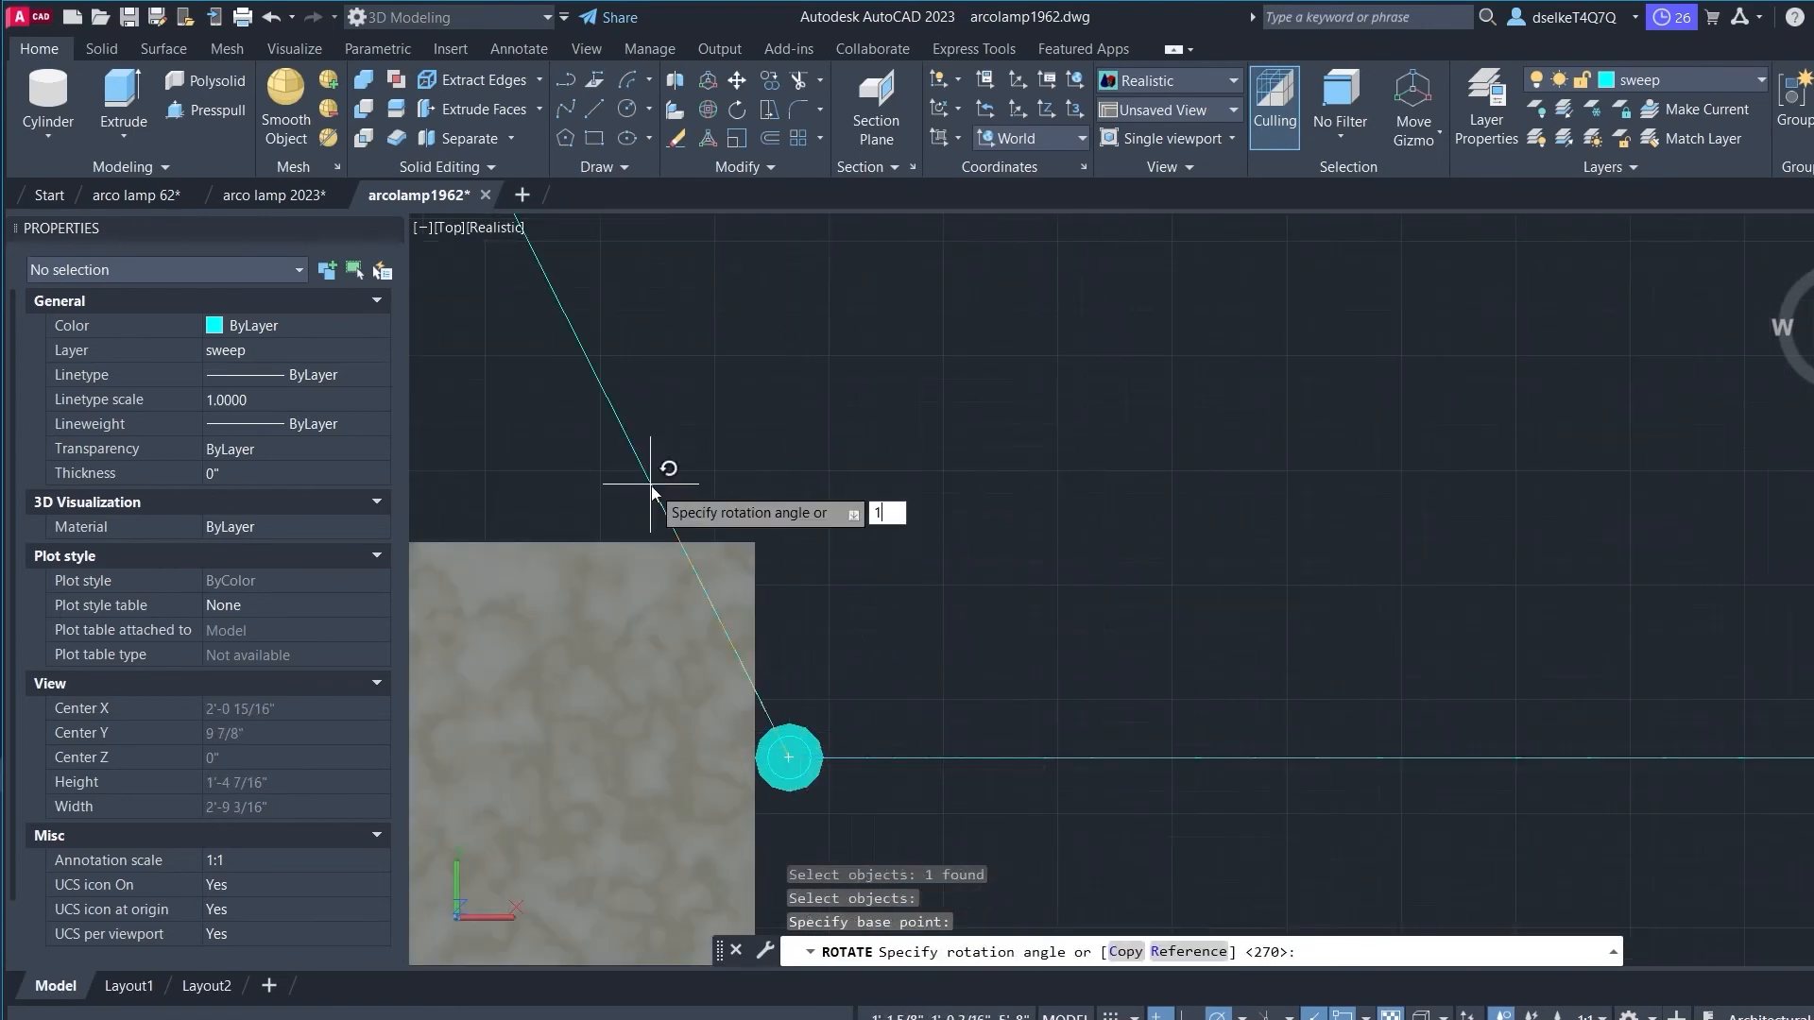
pyautogui.press('Return')
pyautogui.scroll(-3, 1087, 369)
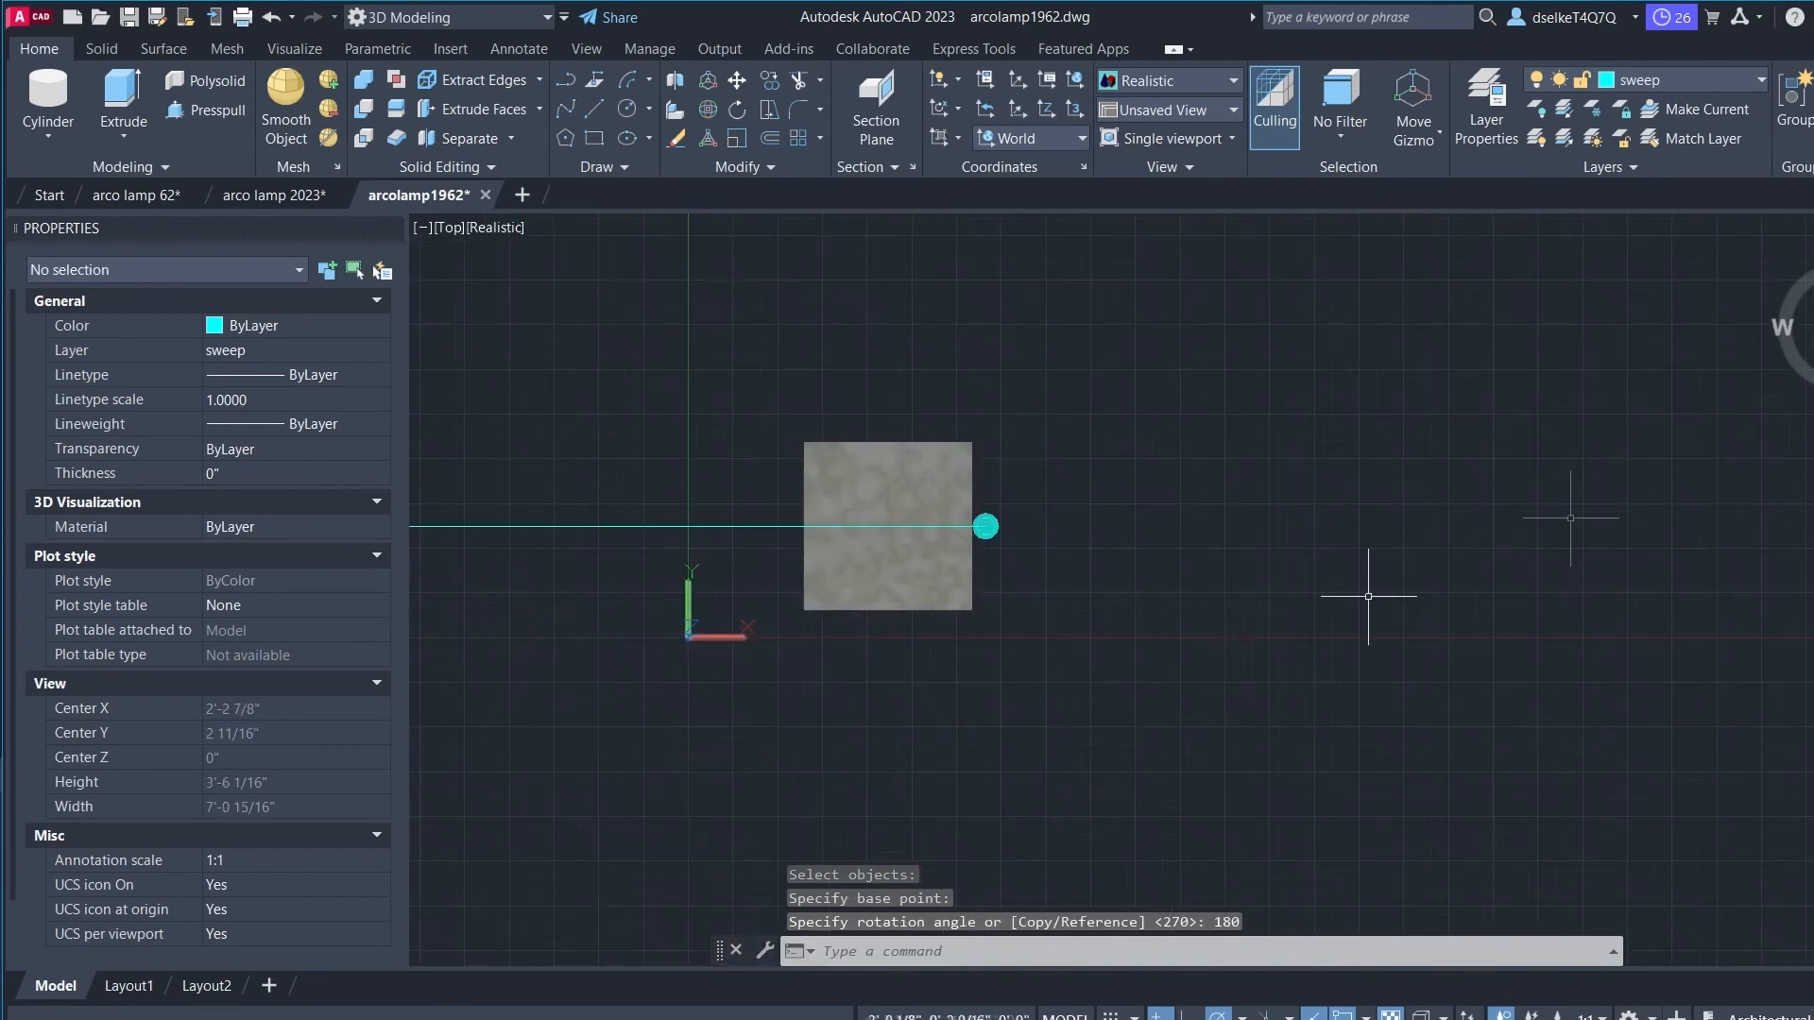
# Step: Return to the isometric home view and sweep the small circle on the stem's top along the arc
pyautogui.scroll(-1, 1217, 561)
pyautogui.moveTo(1280, 445); pyautogui.dragTo(1578, 302, button='middle')
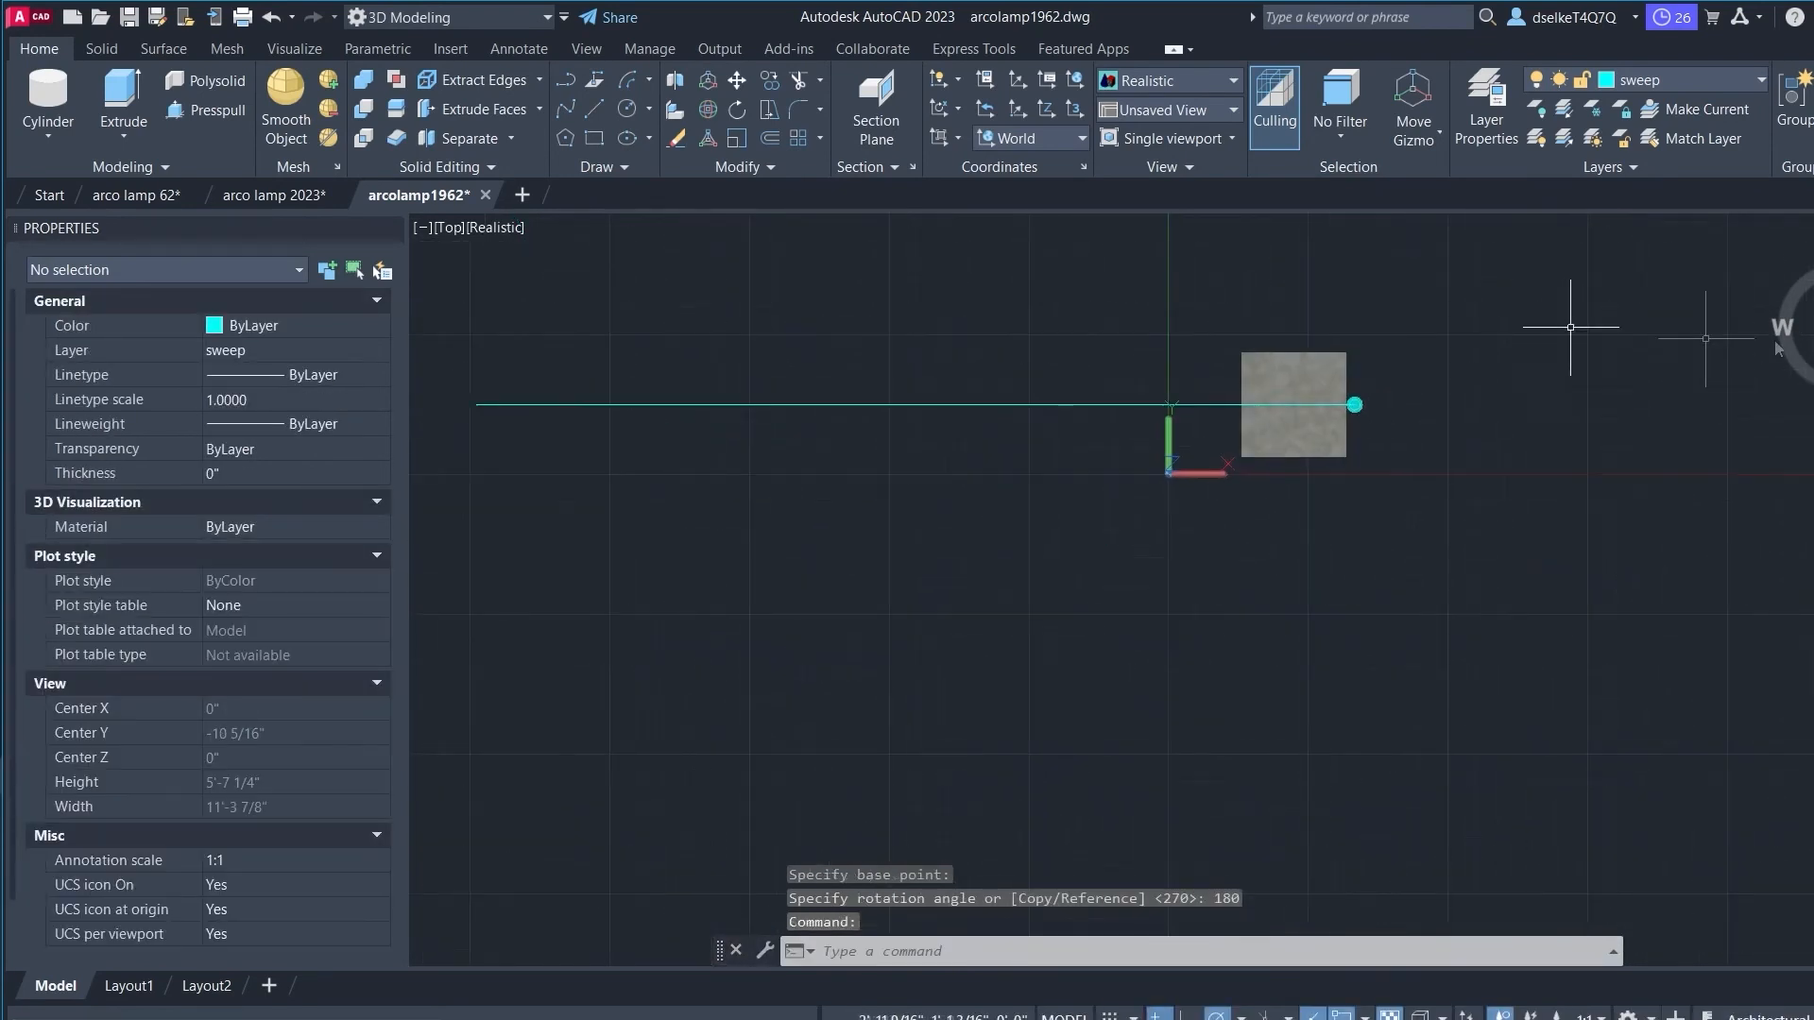
pyautogui.click(1812, 357)
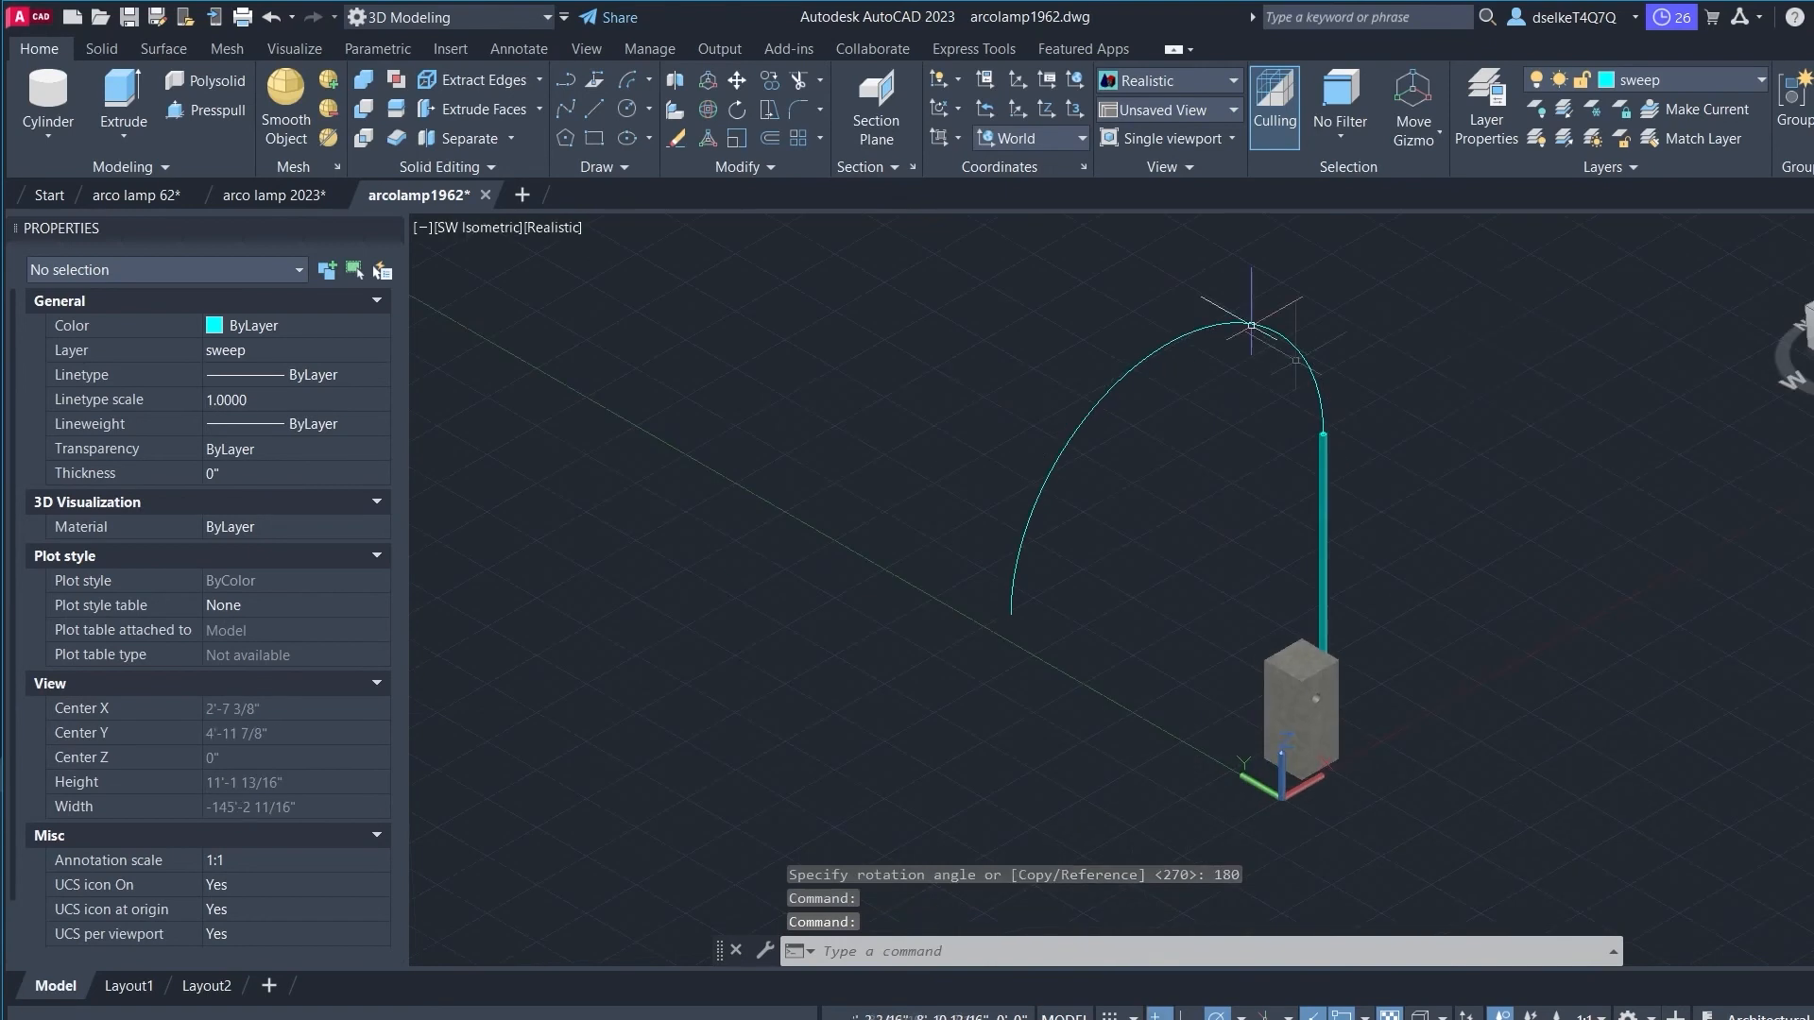
pyautogui.scroll(7, 1332, 407)
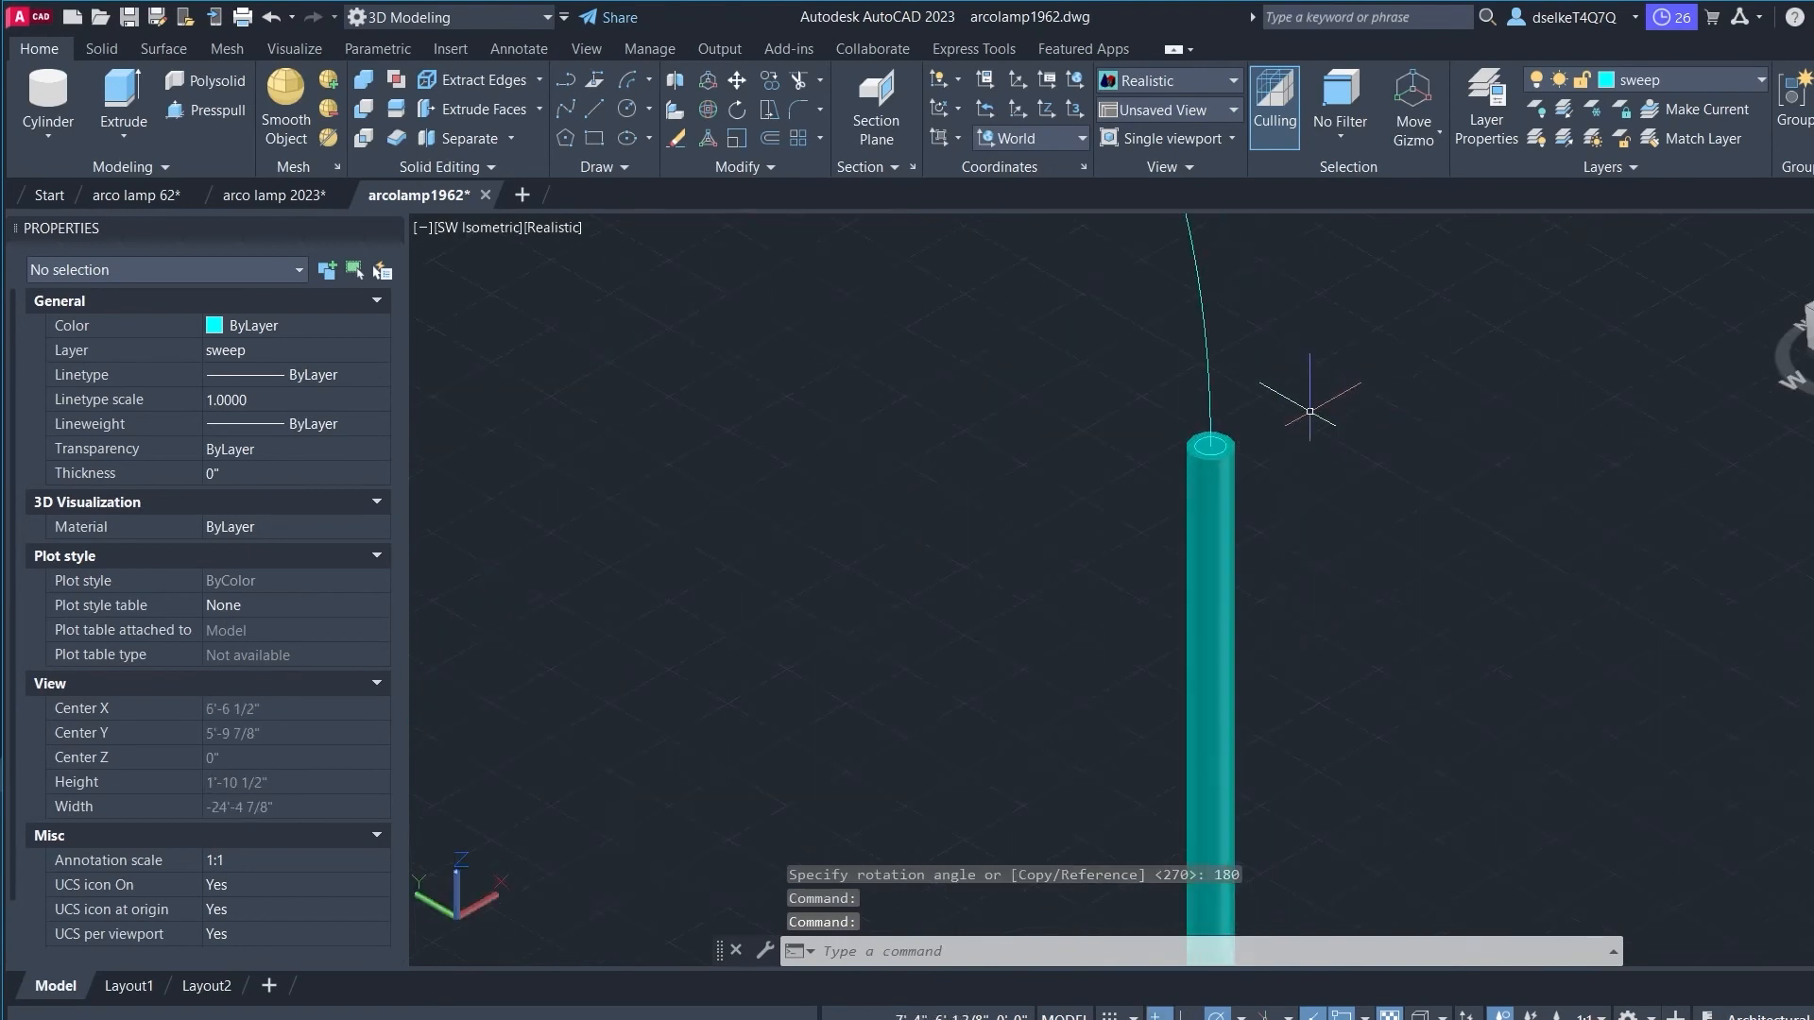
pyautogui.press('Escape')
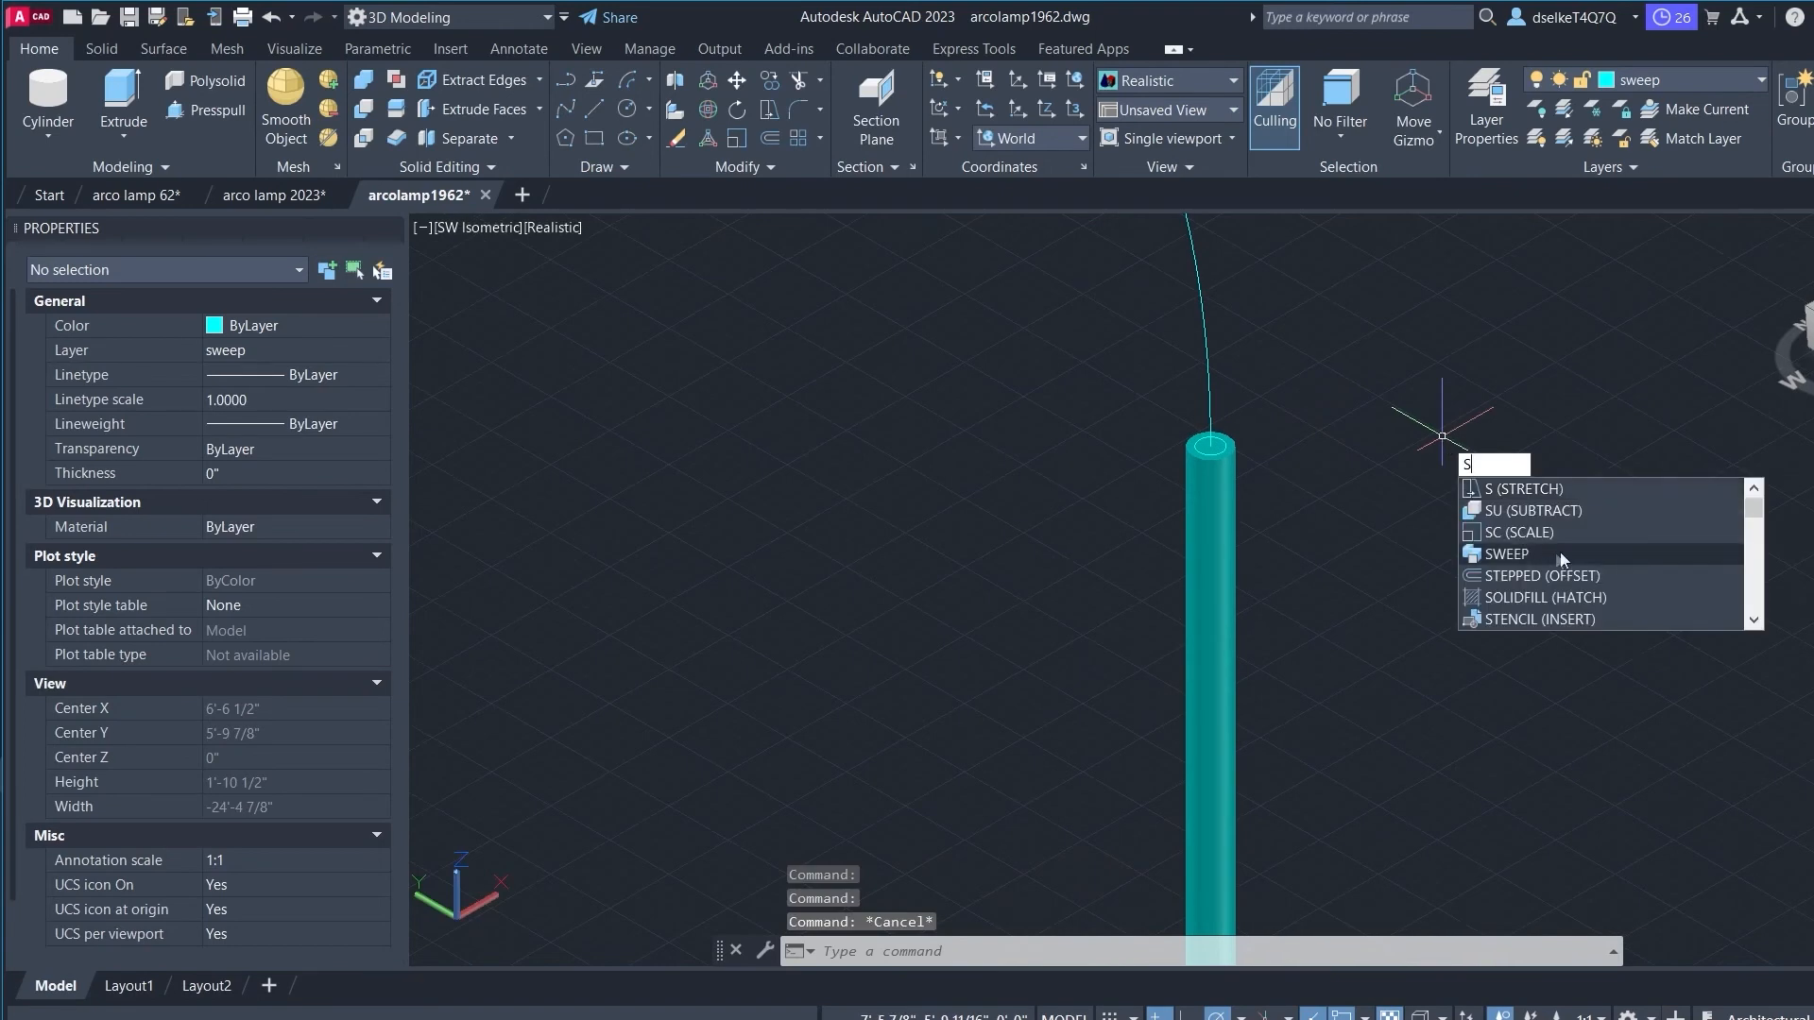
pyautogui.click(1527, 556)
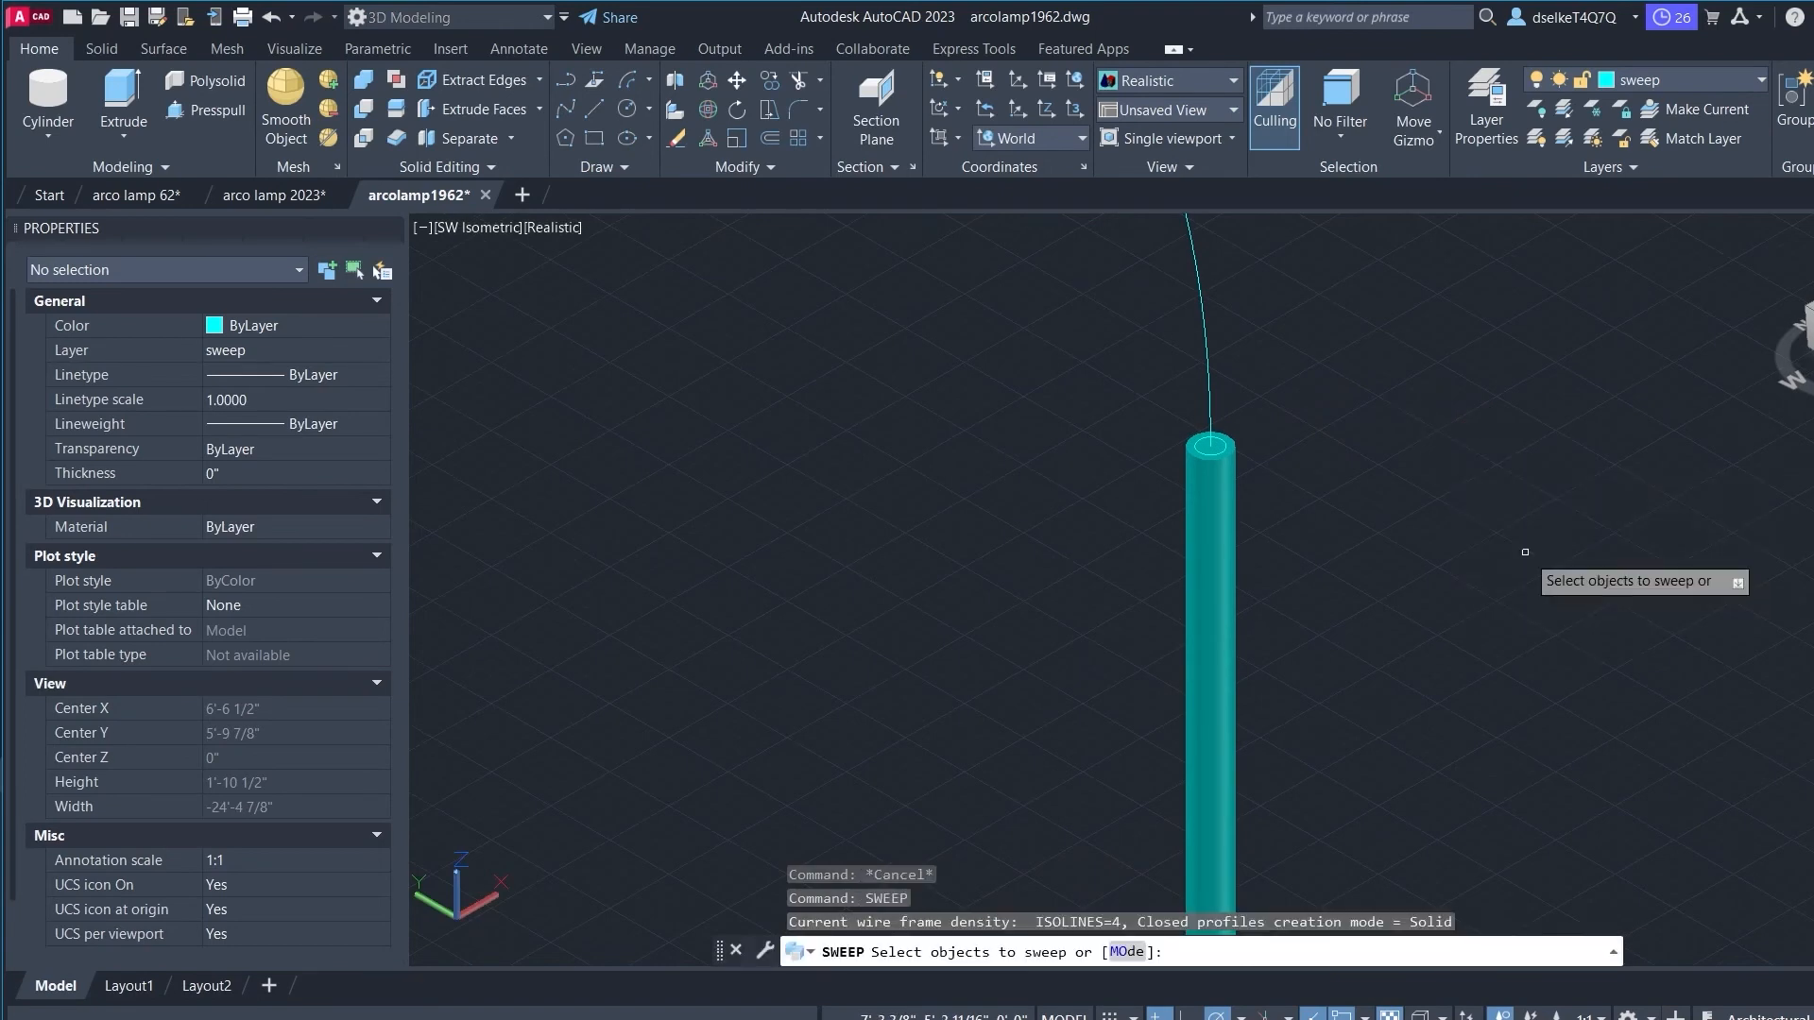
pyautogui.click(1223, 439)
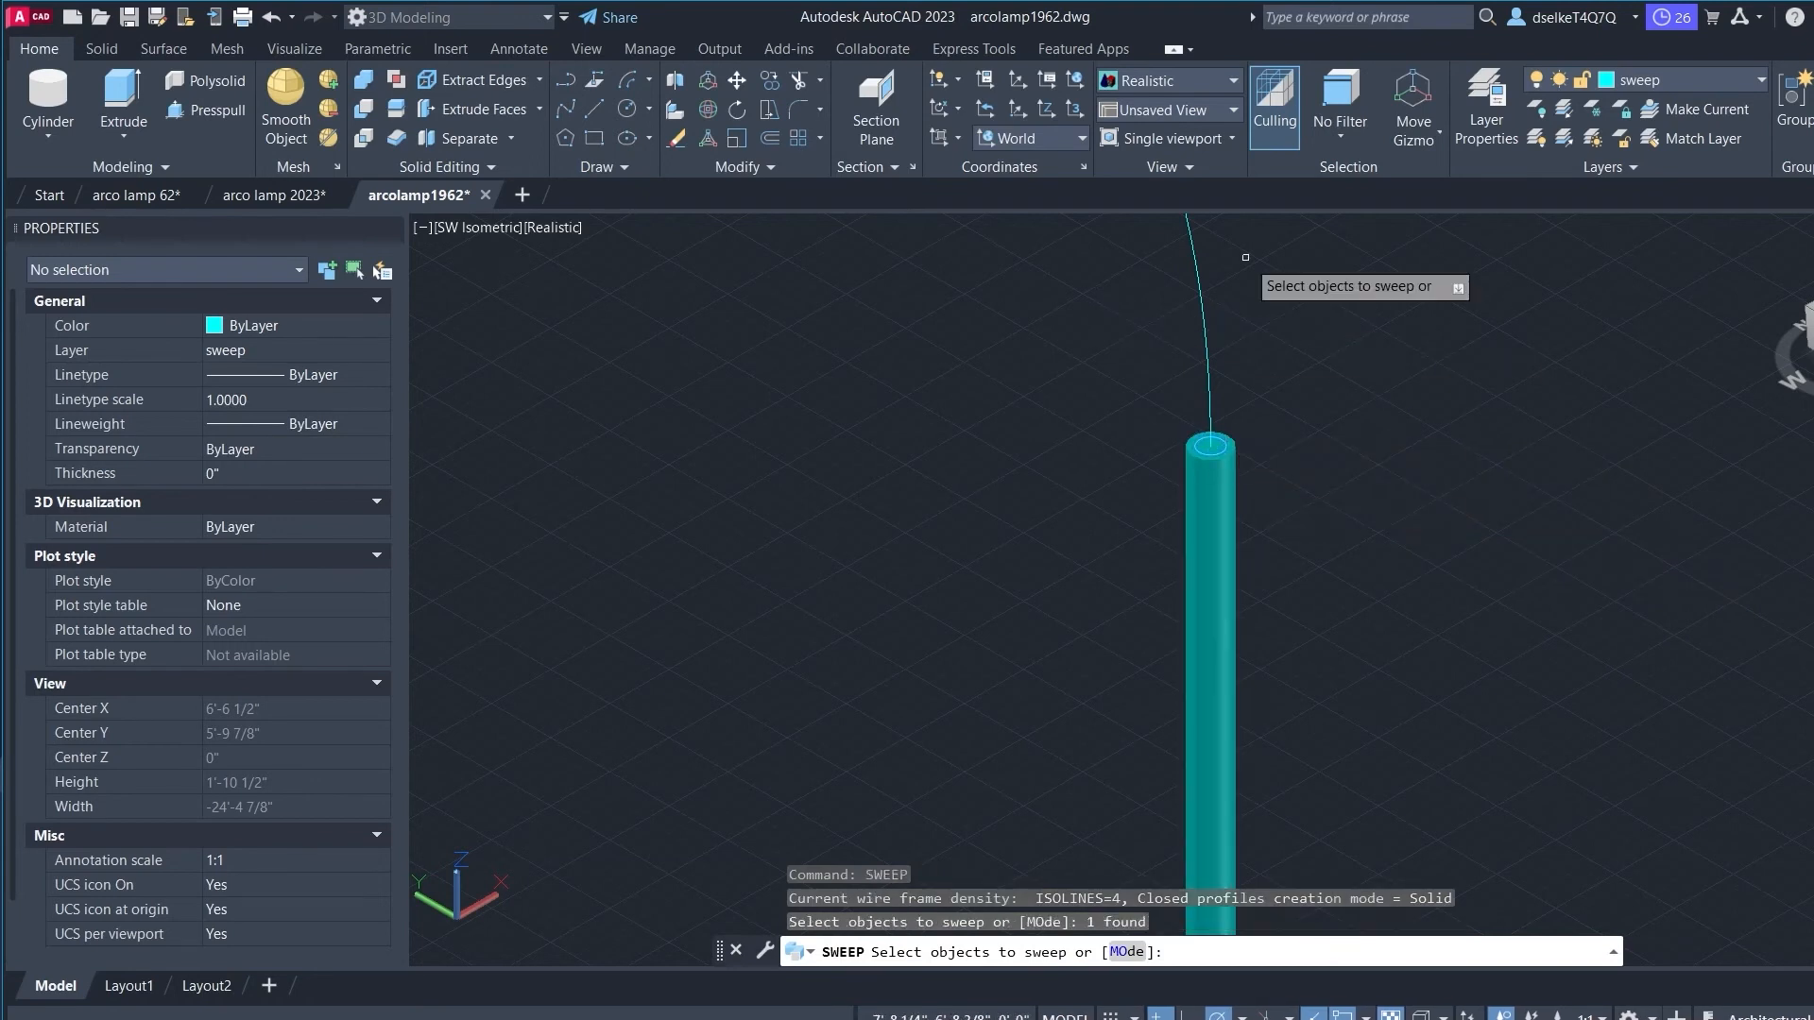
pyautogui.press('Return')
pyautogui.click(1193, 260)
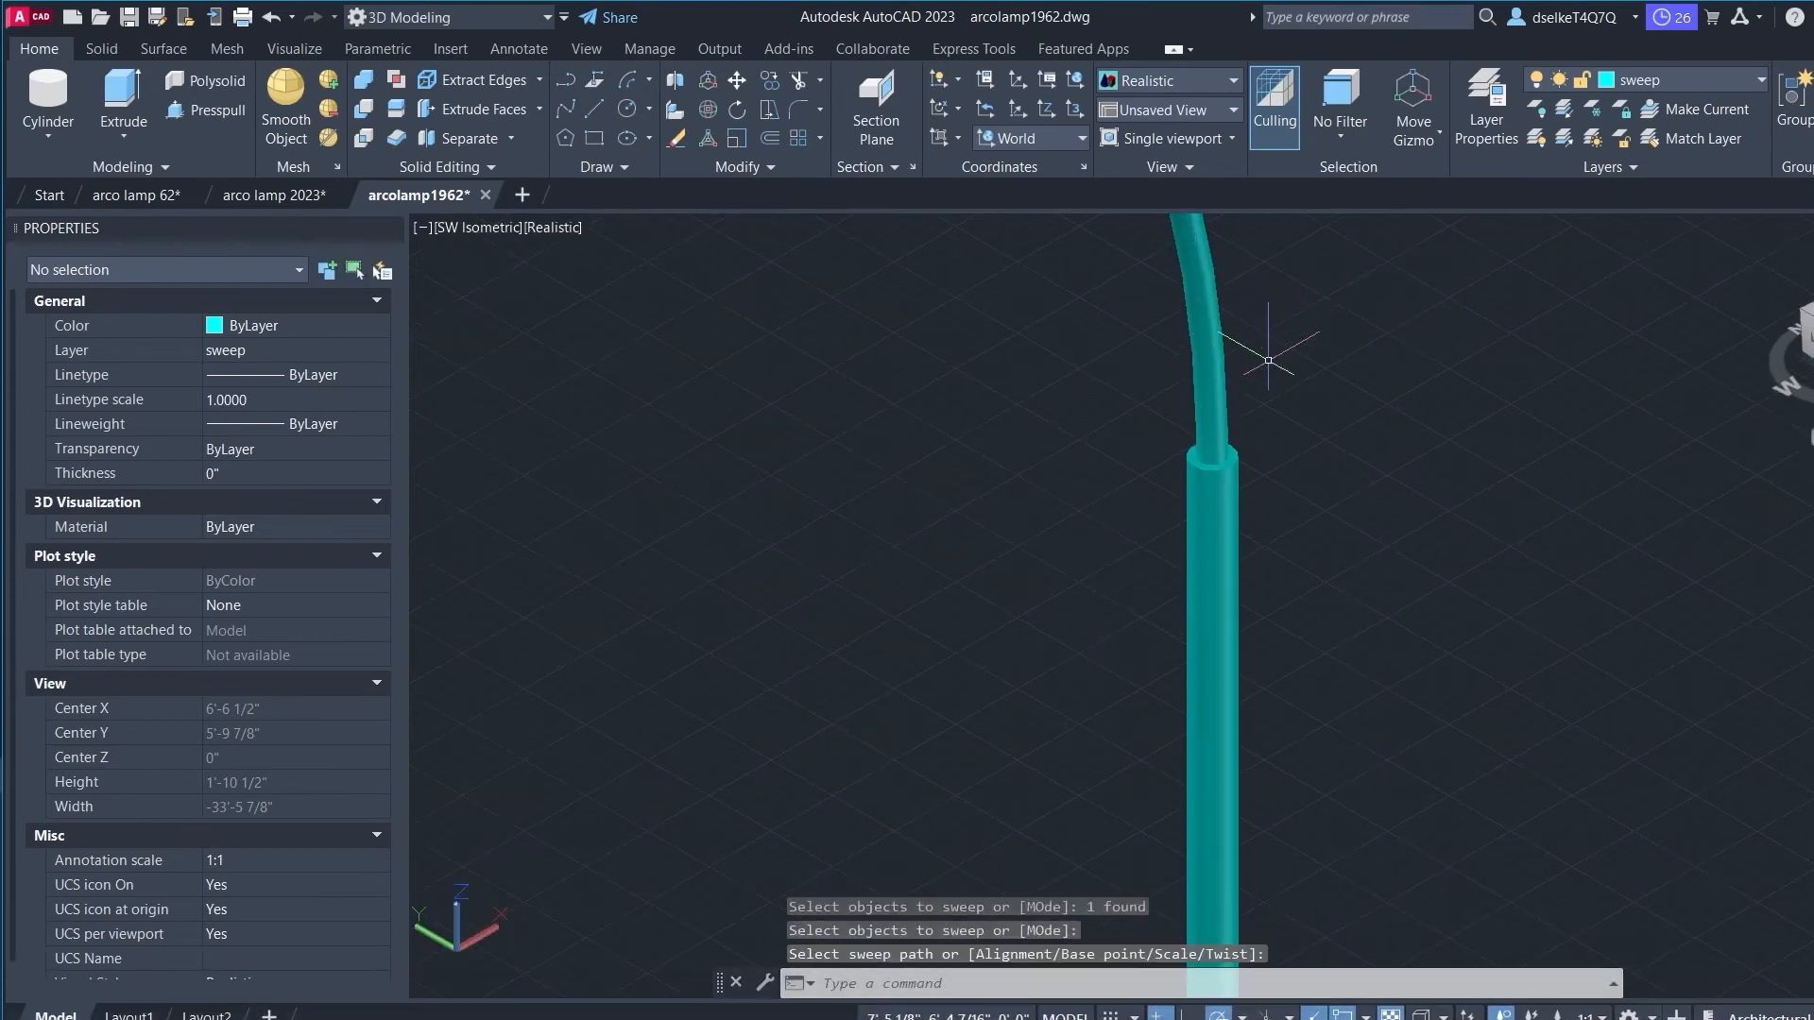
# Step: Assign the Aluminum - Polished material to both the swept arm and the stem
pyautogui.scroll(-8, 1268, 360)
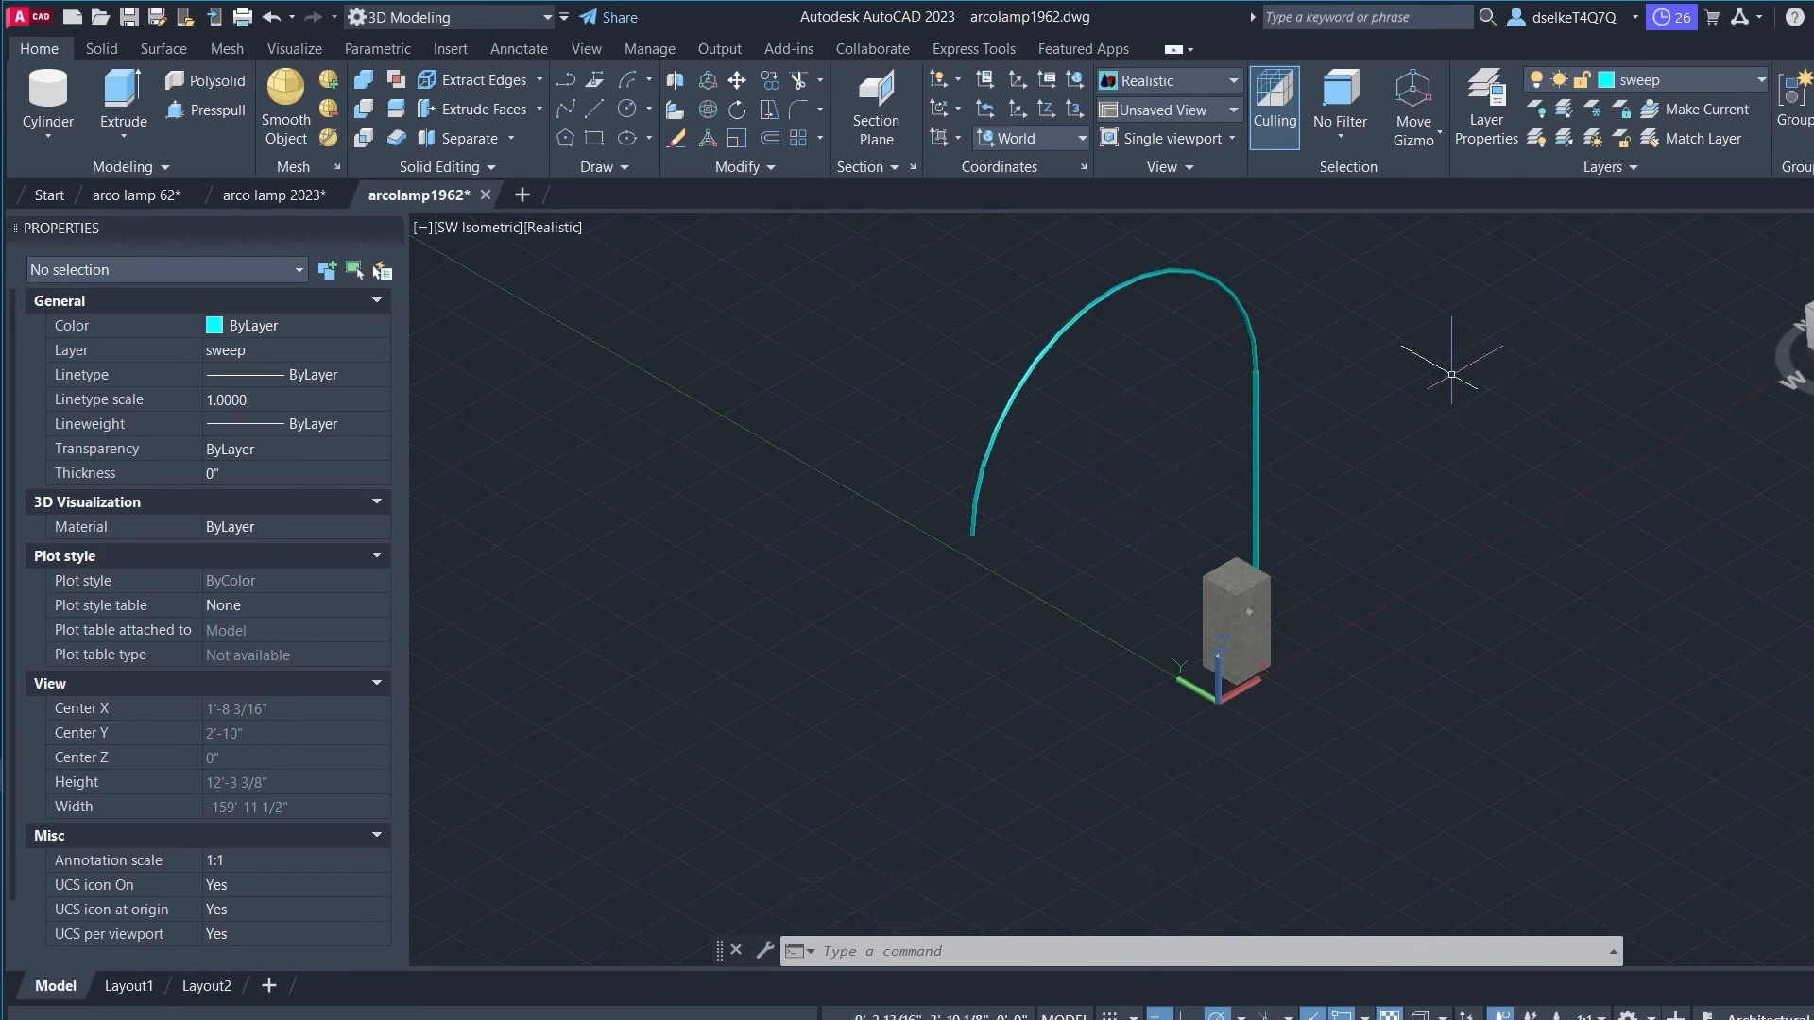
pyautogui.press('Escape')
pyautogui.click(1348, 416)
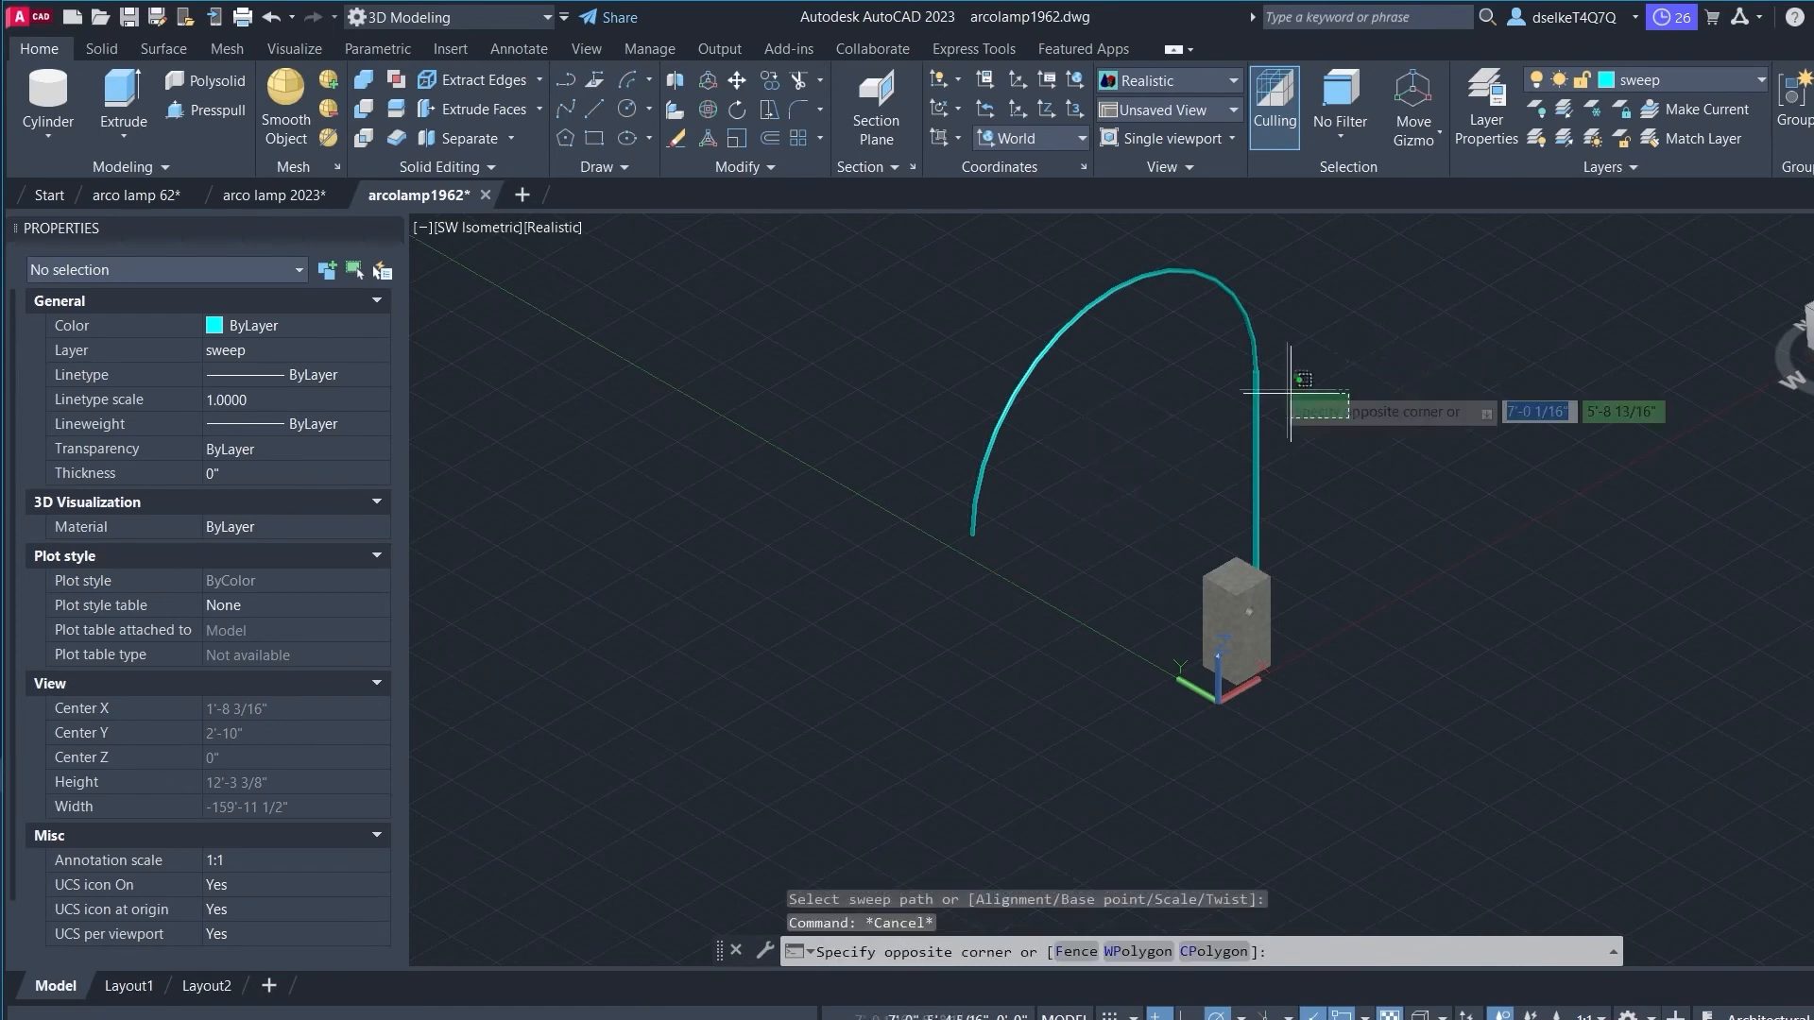
pyautogui.click(1186, 365)
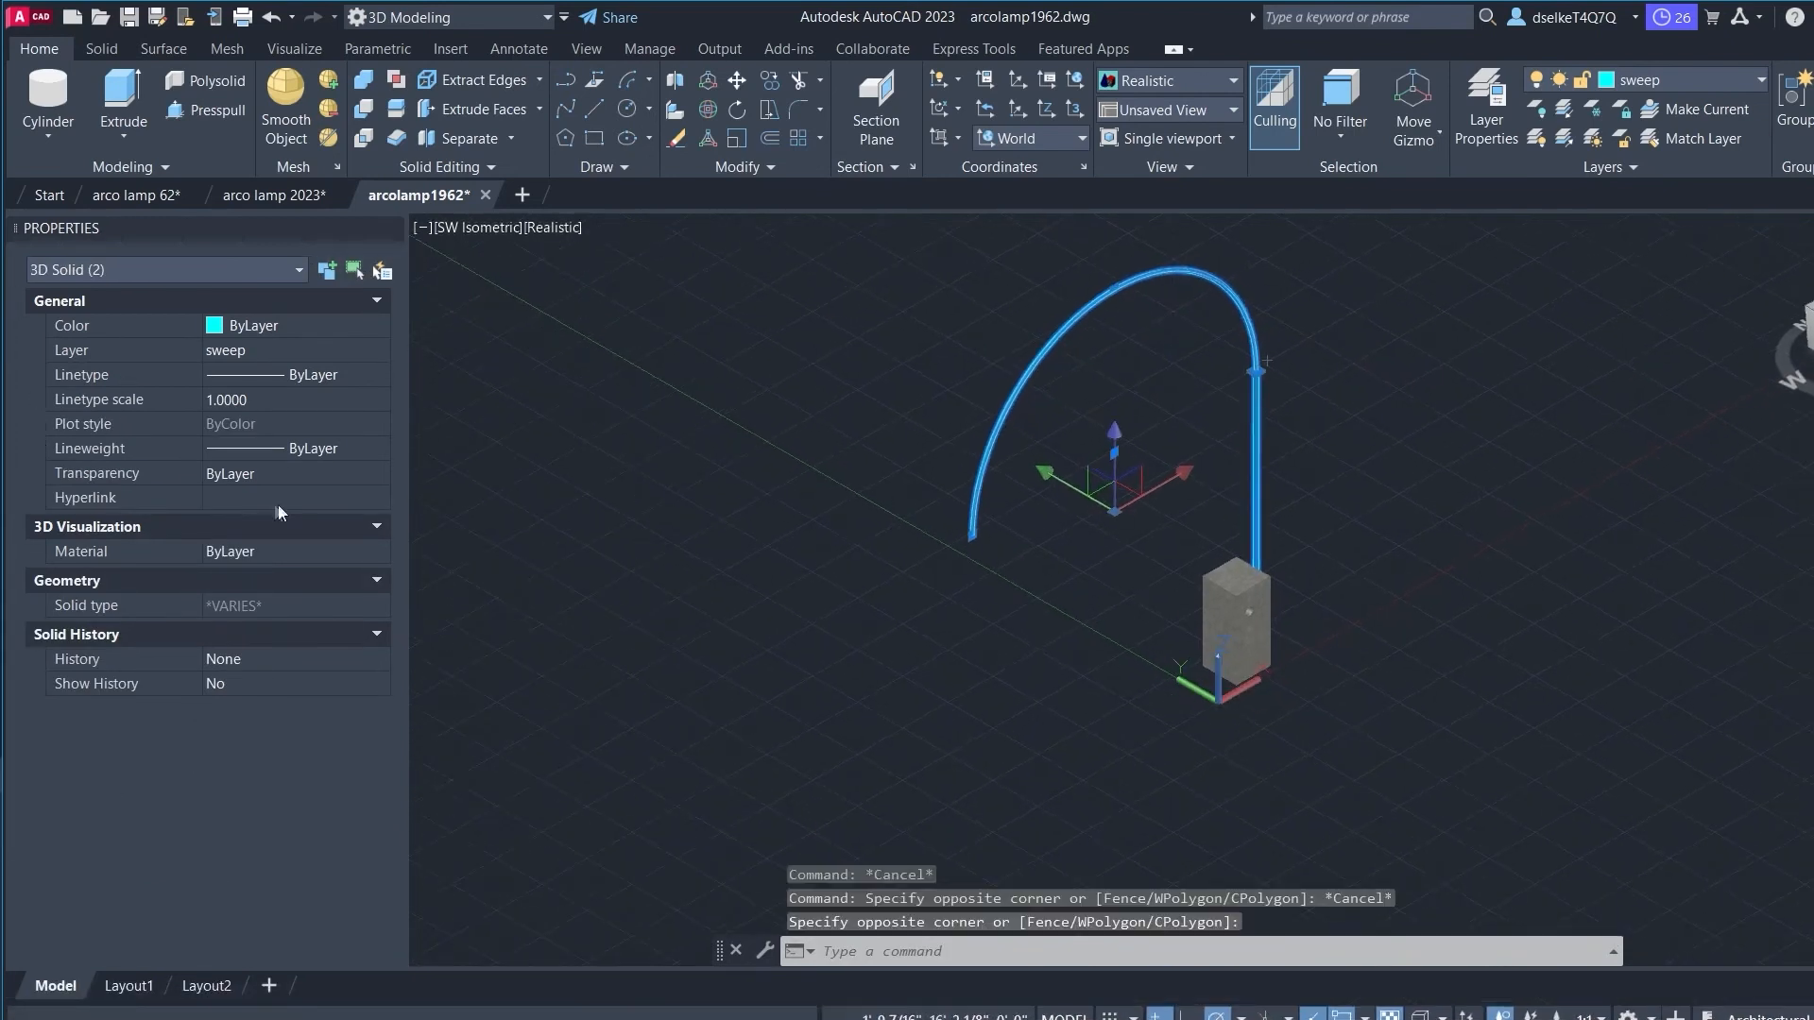
pyautogui.click(270, 551)
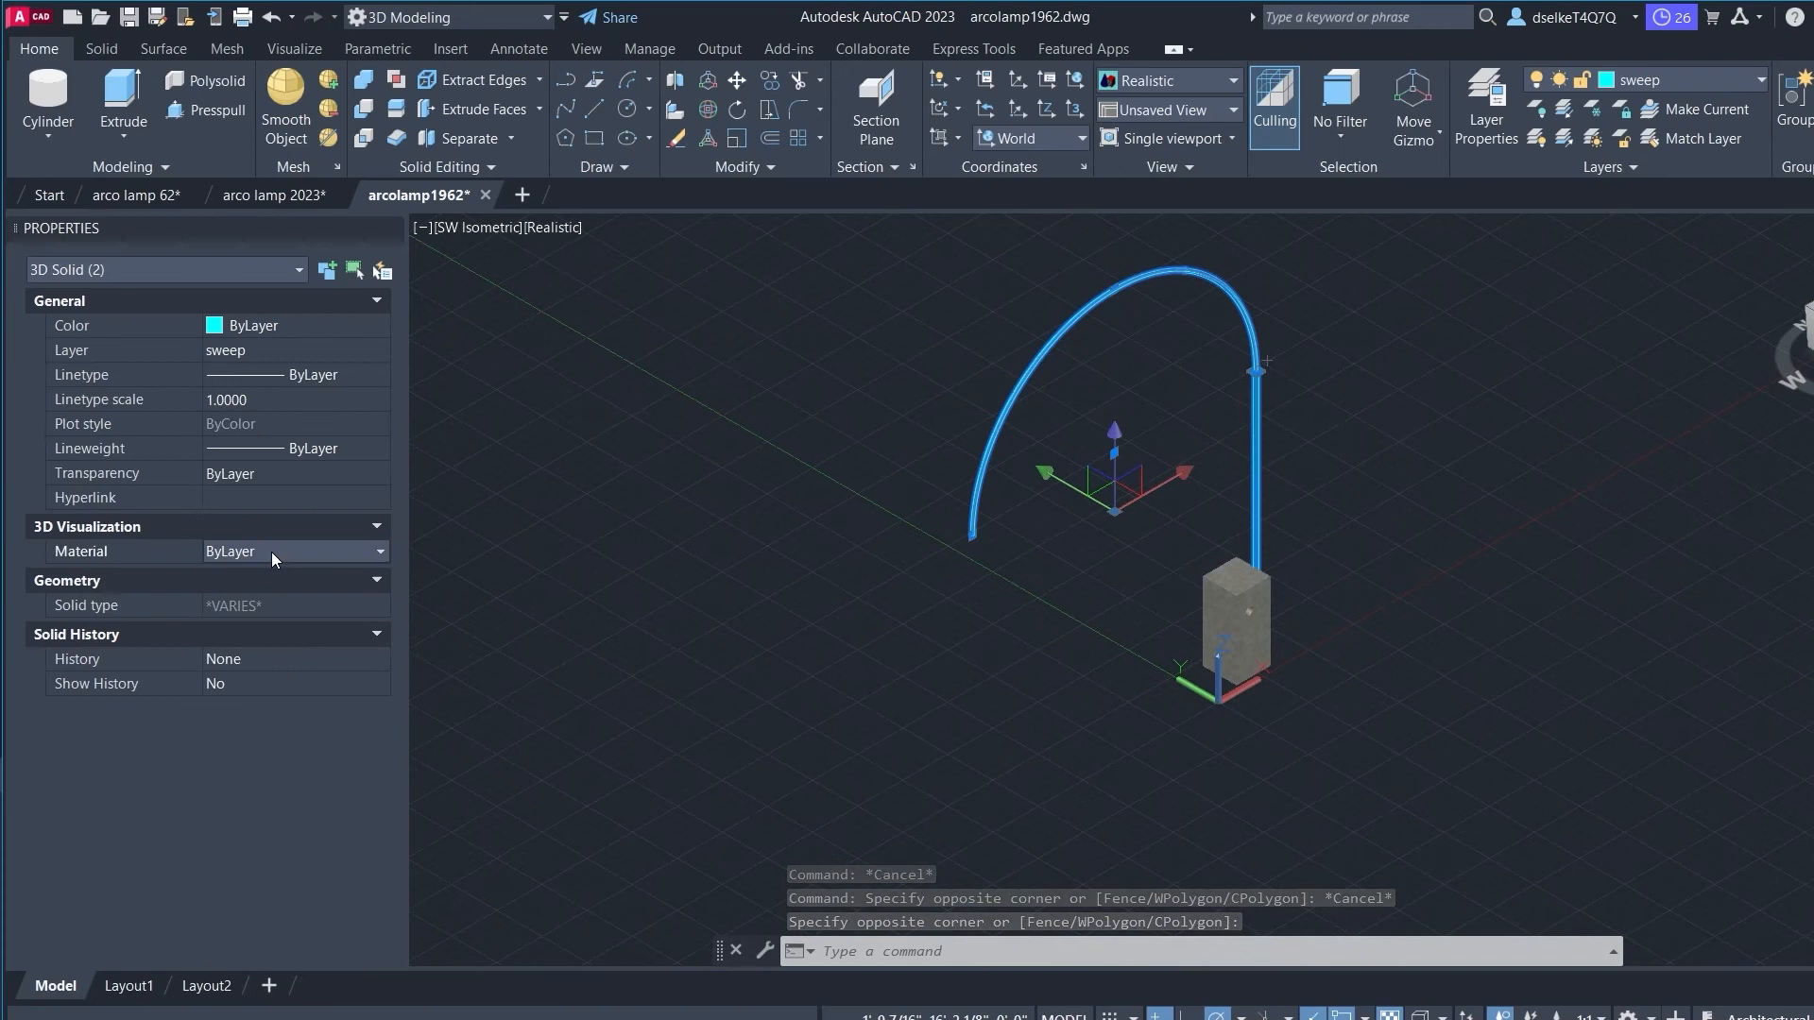
pyautogui.click(379, 553)
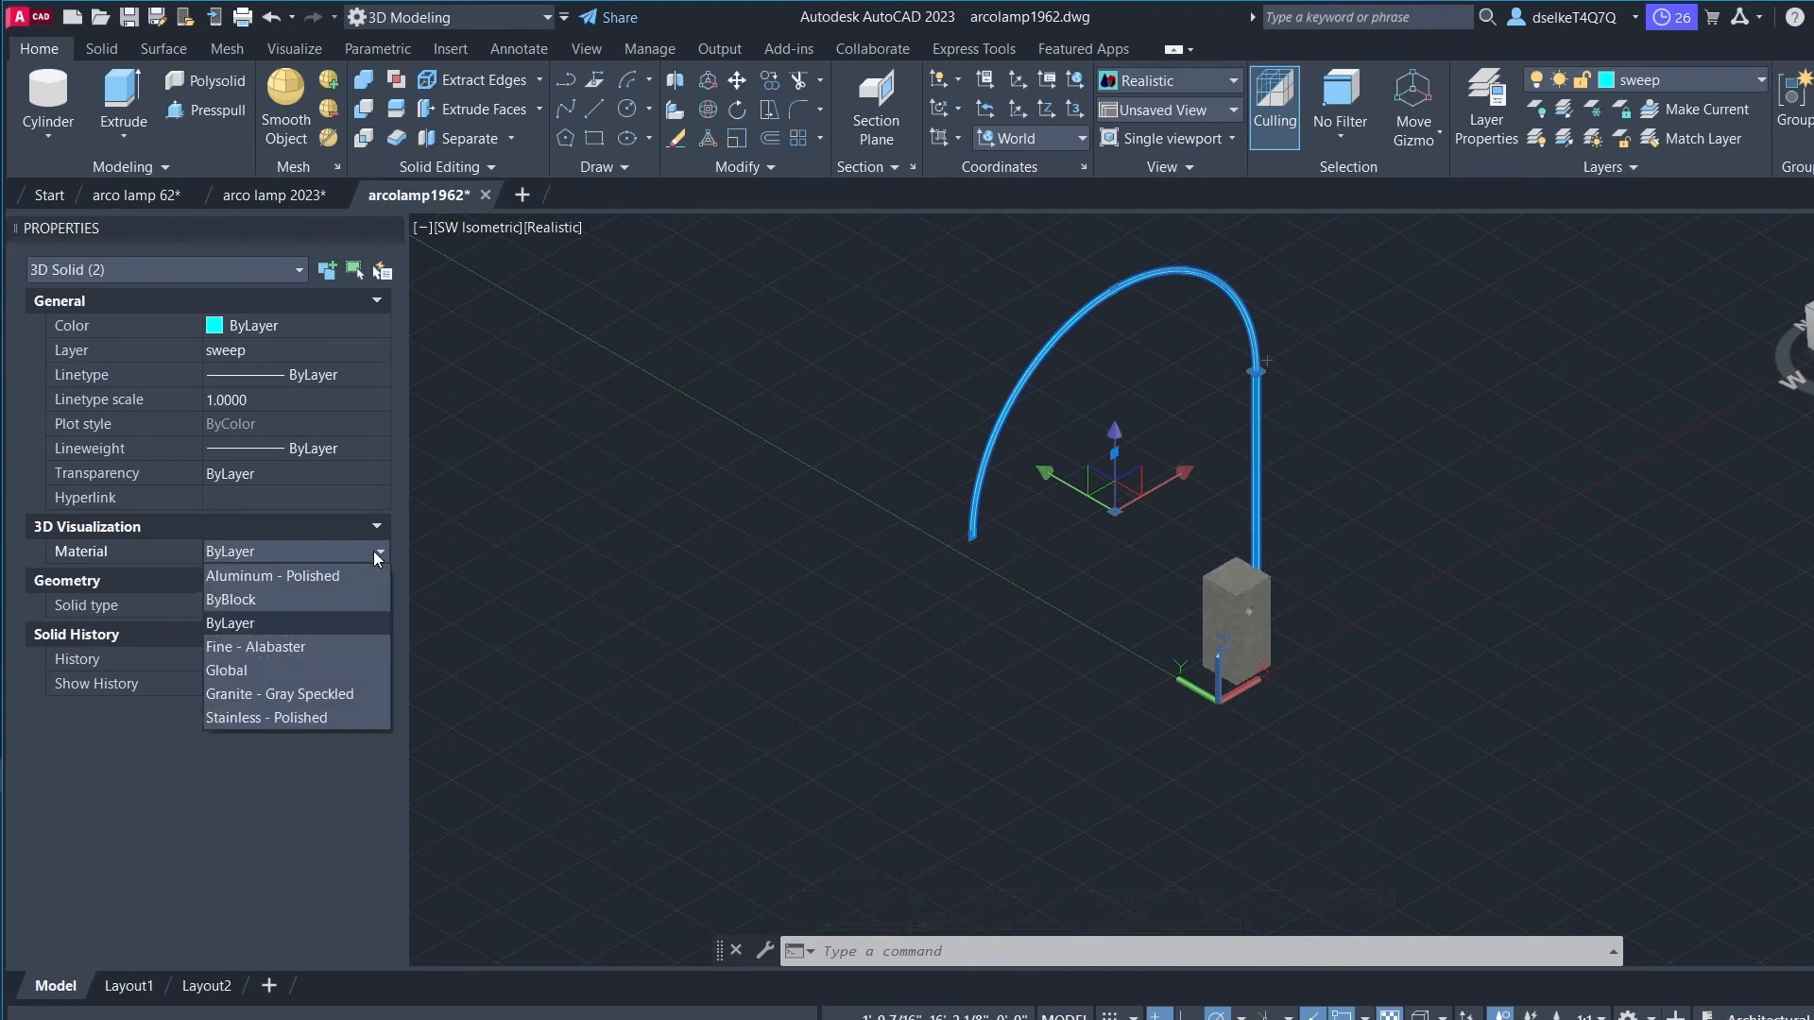
pyautogui.click(301, 574)
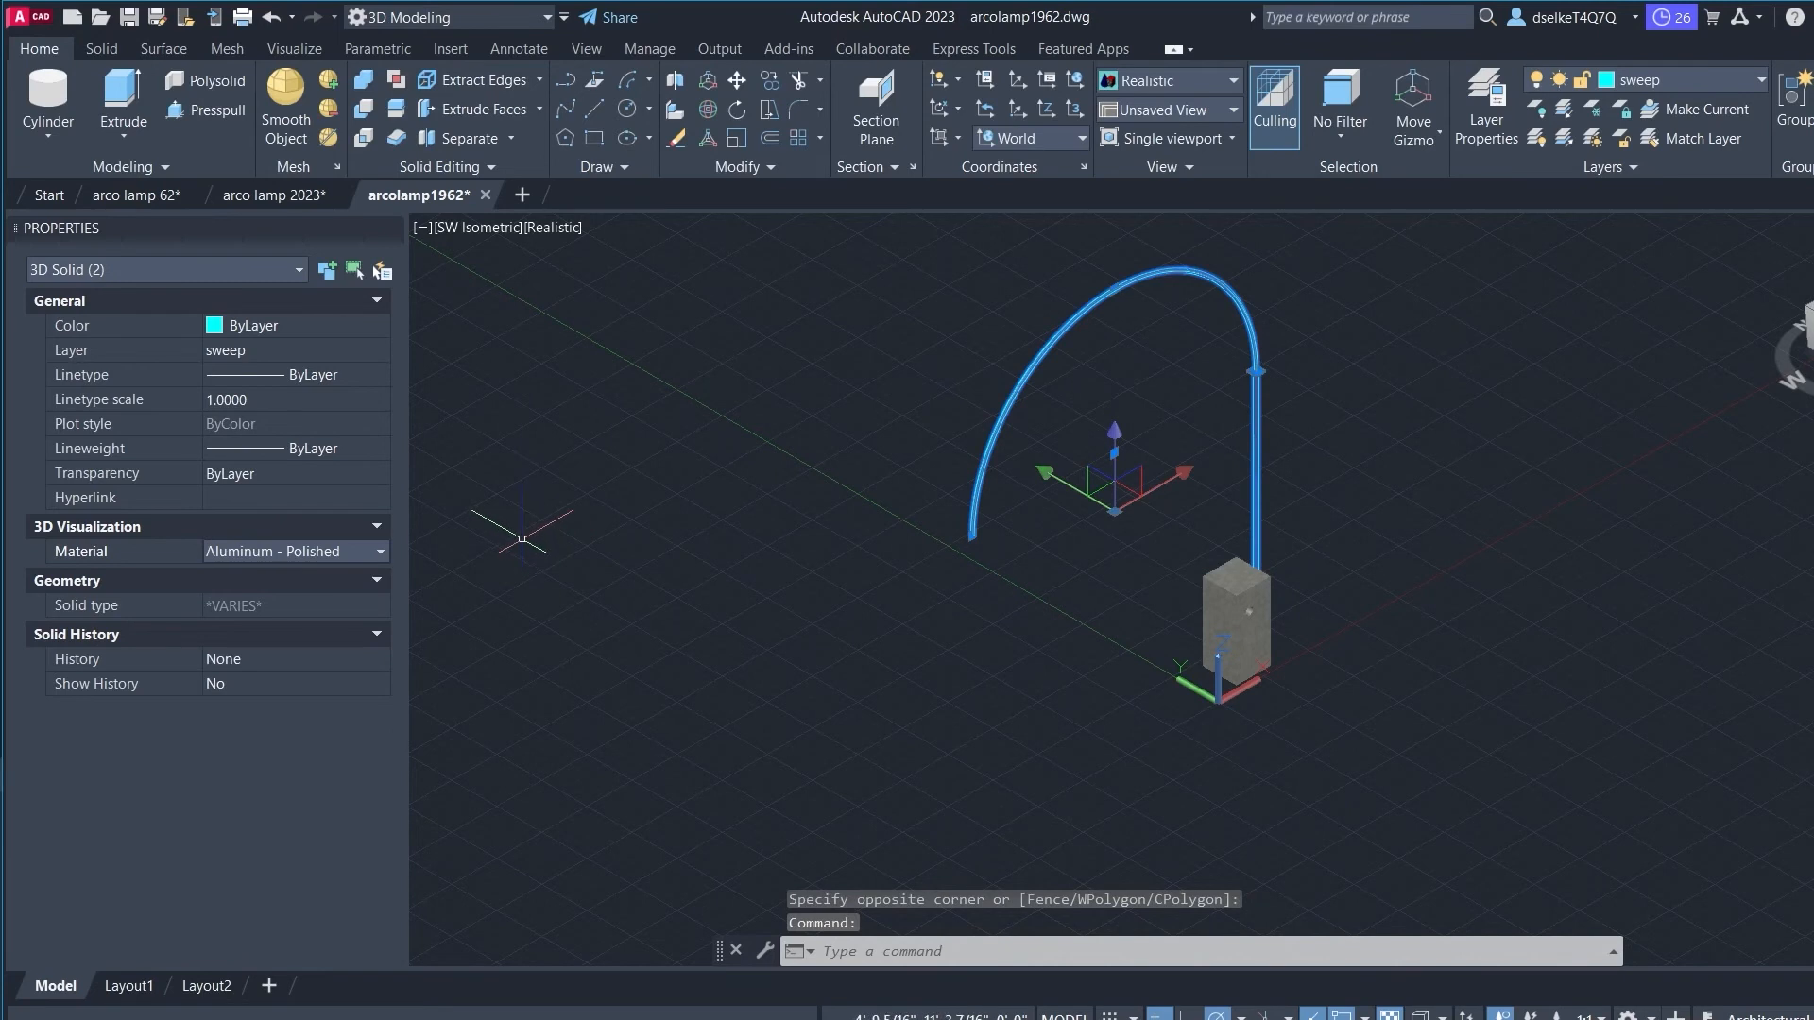
pyautogui.press('Escape')
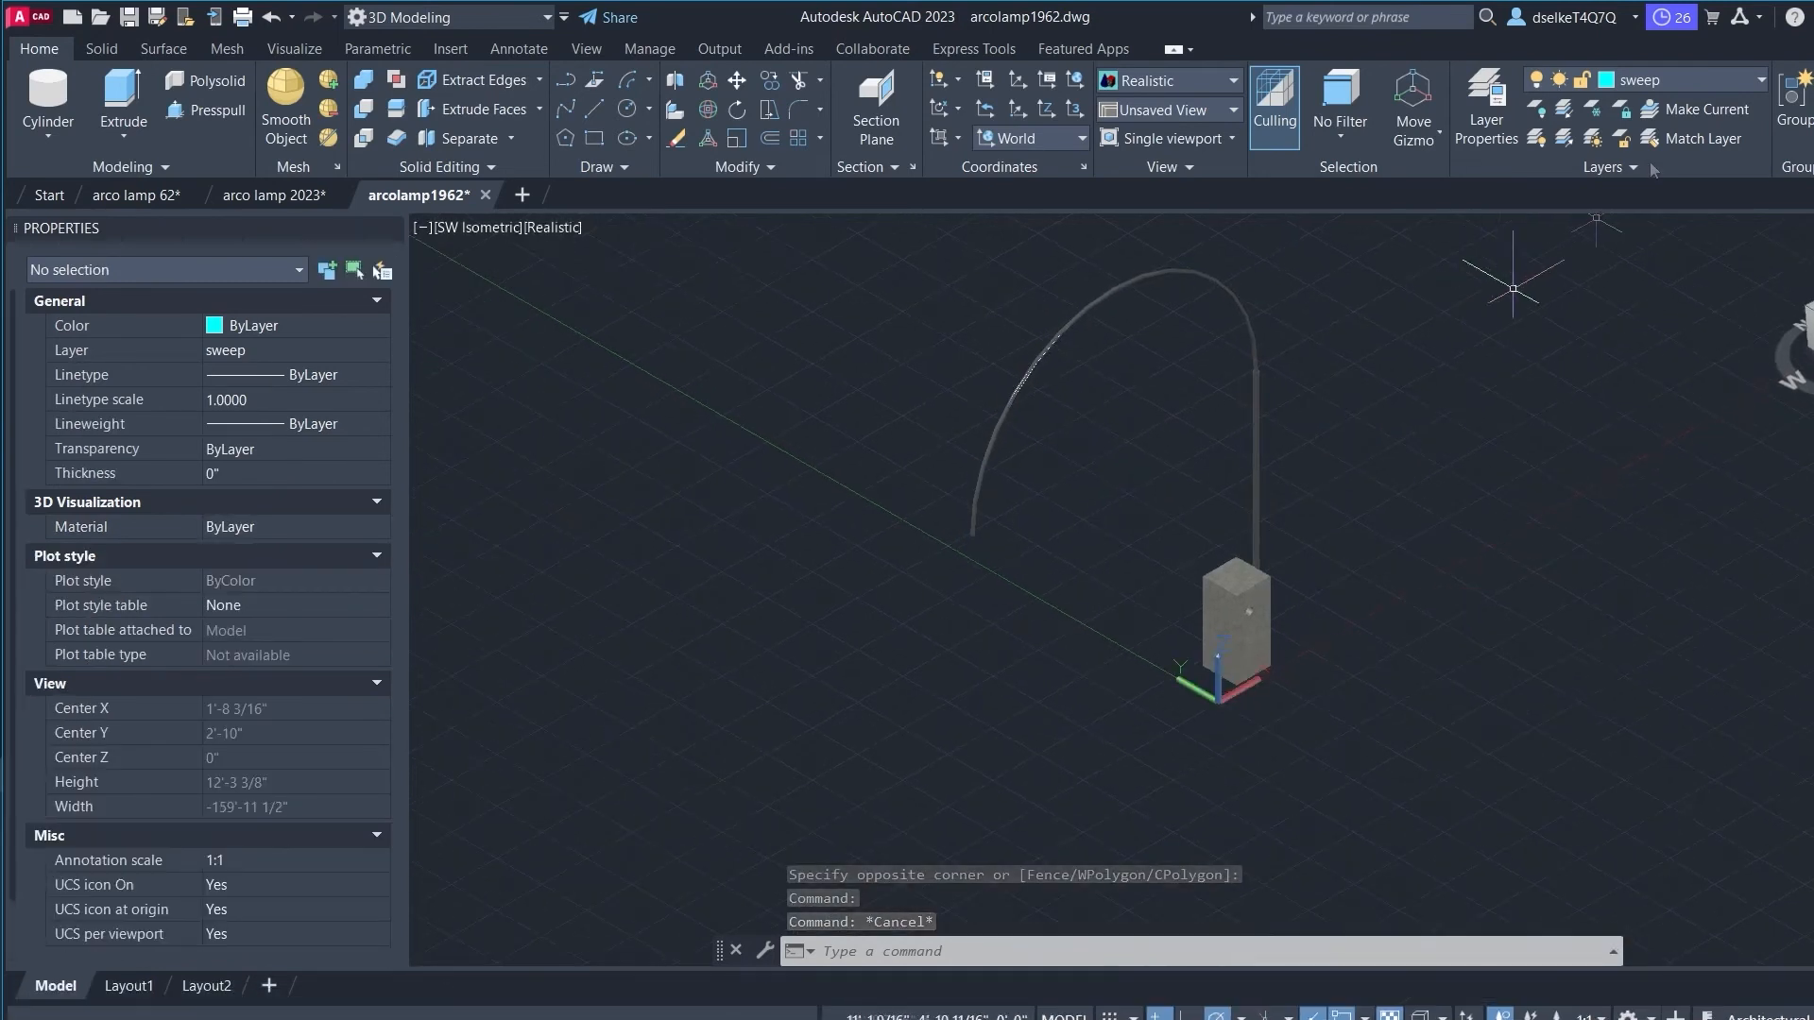
# Step: Make the lamp layer current
pyautogui.click(1719, 81)
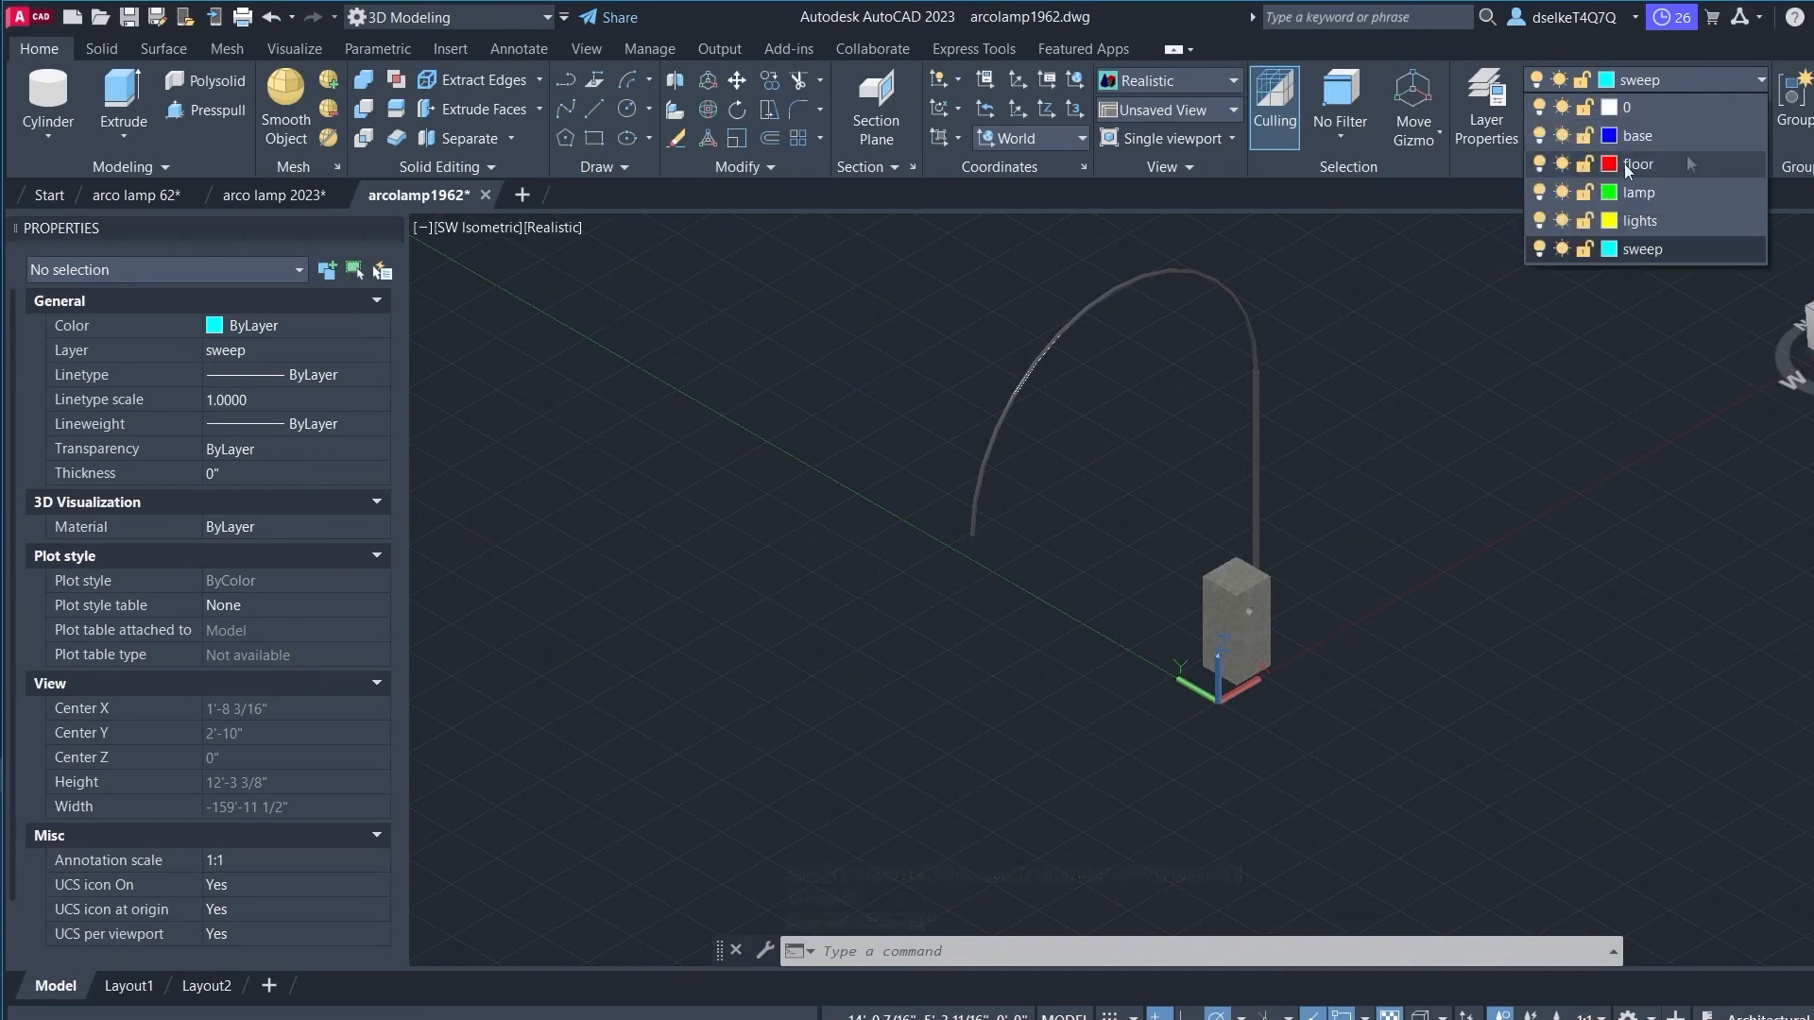
pyautogui.click(1693, 192)
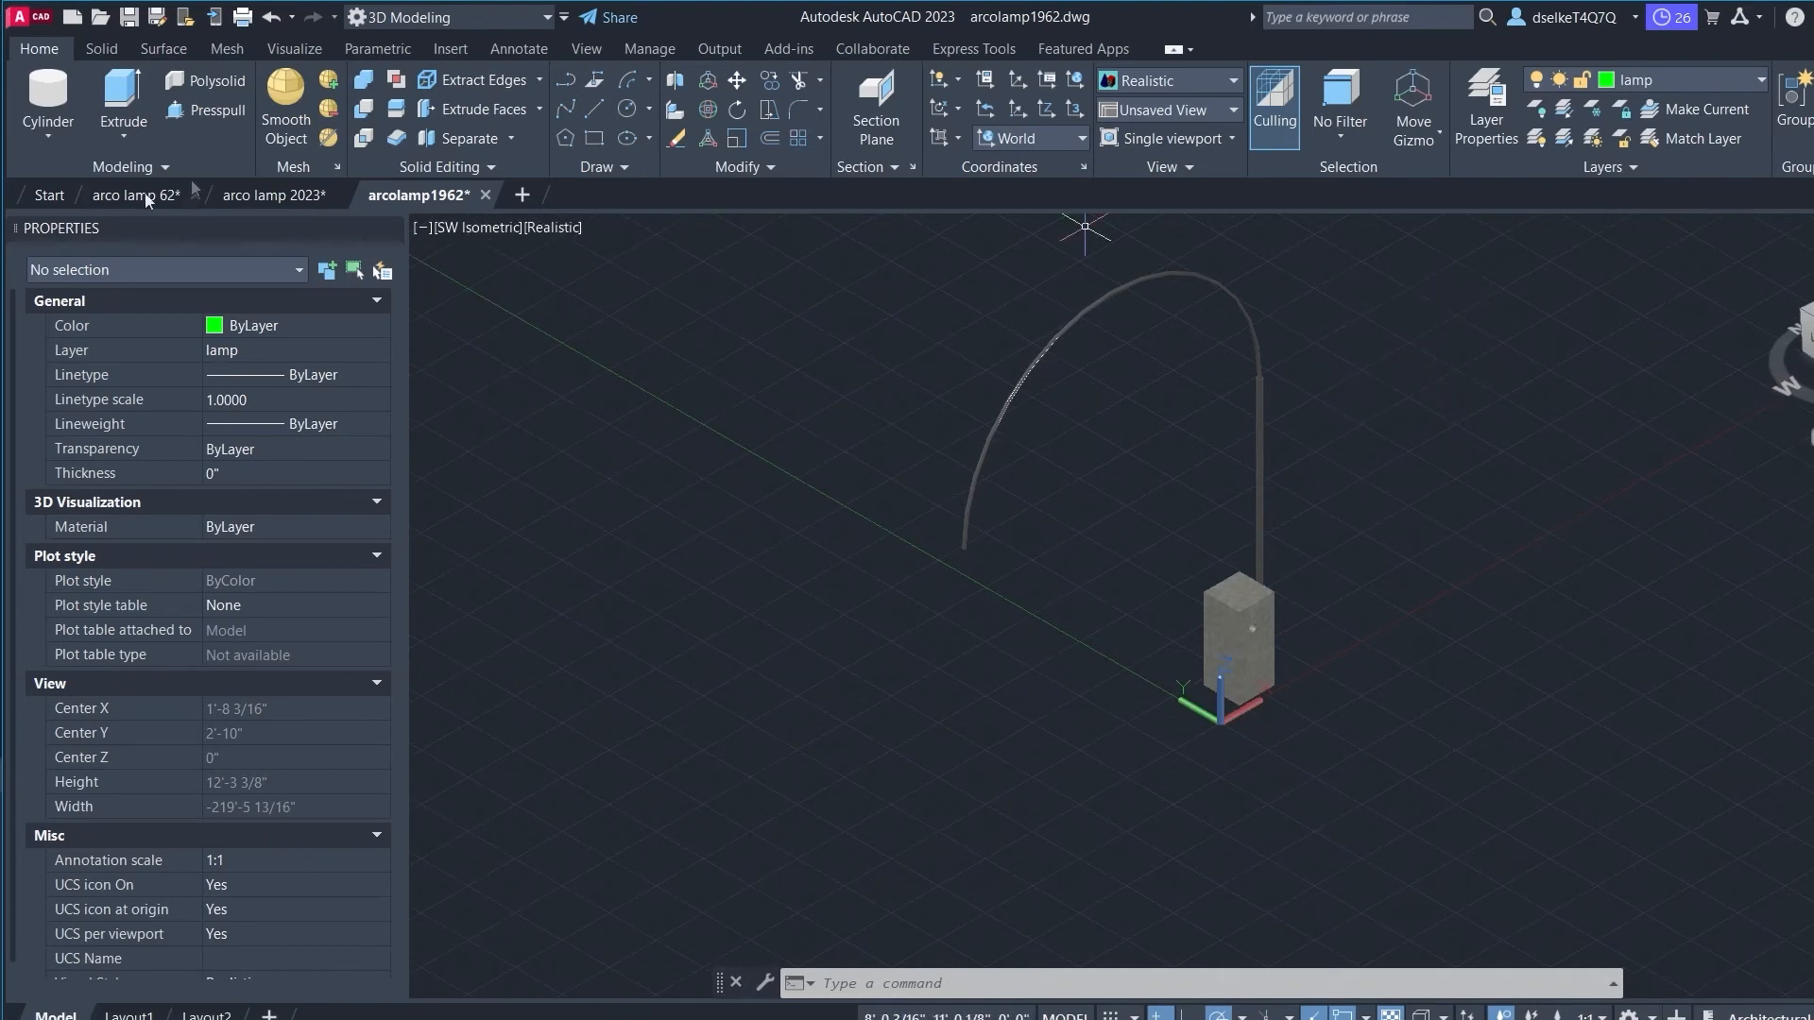
# Step: Try a sphere of radius 11.5 inches centred on the arm's free end, and undo it
pyautogui.click(48, 137)
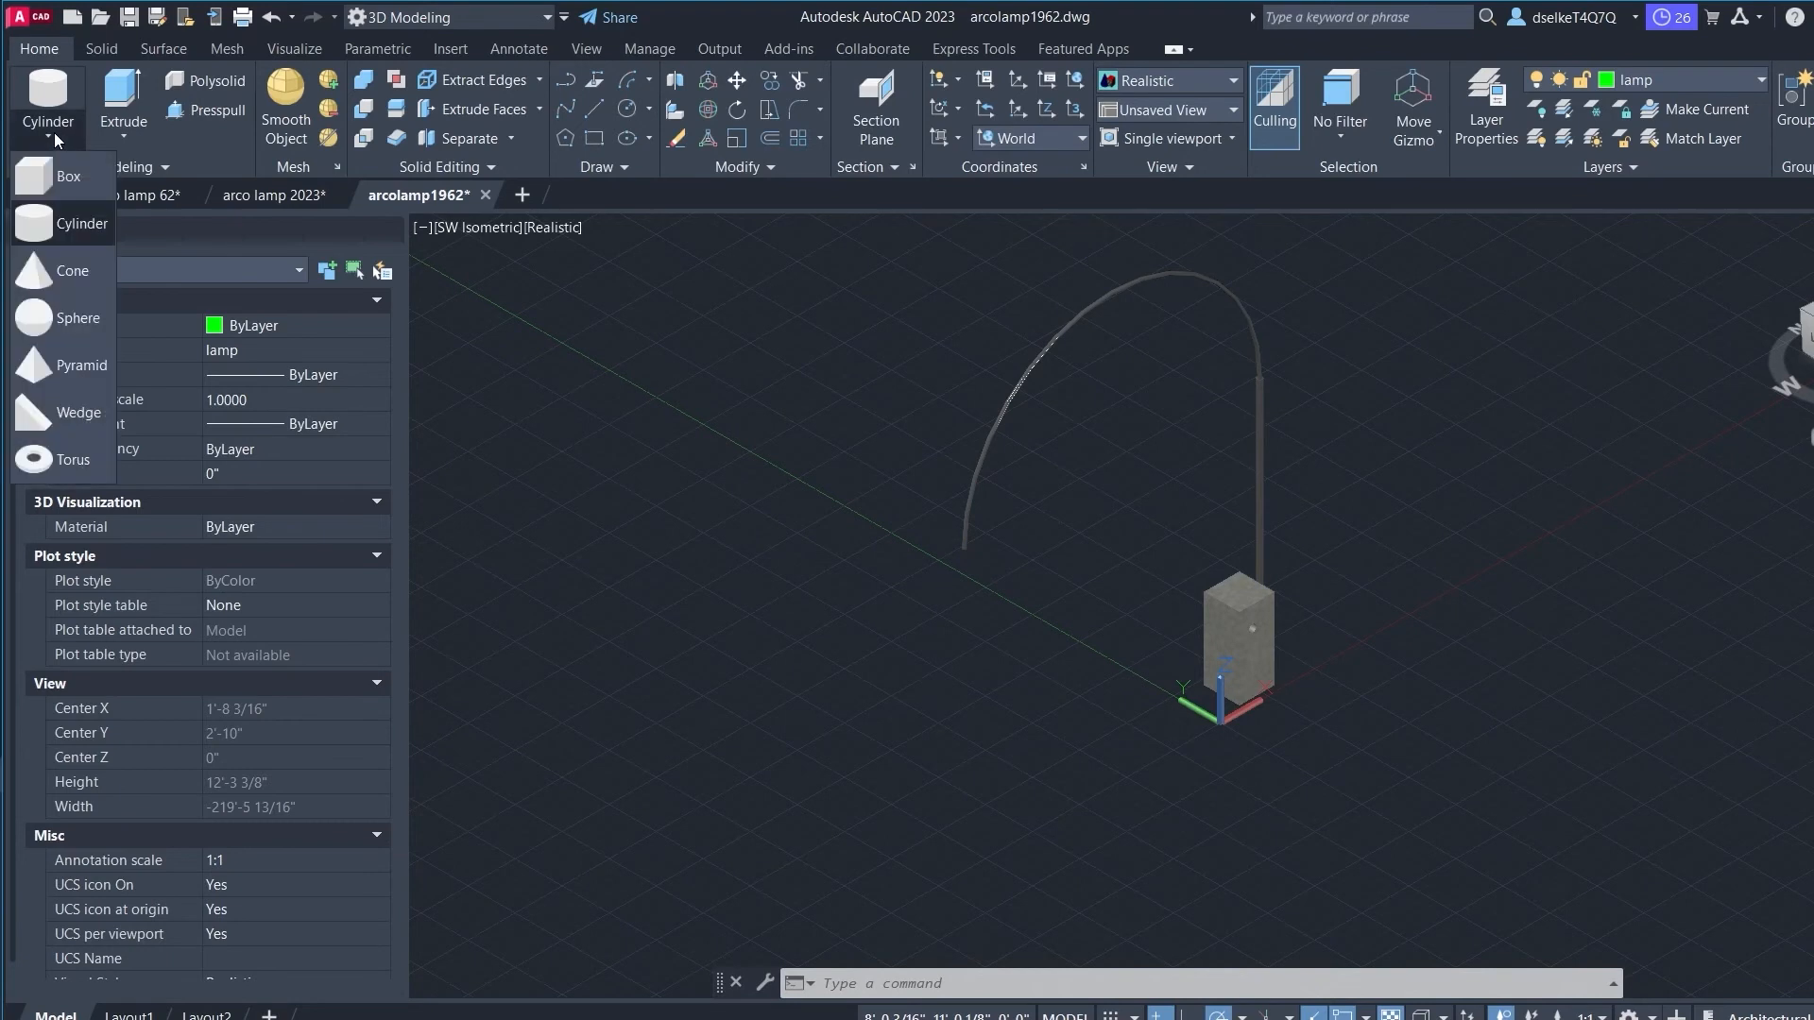
pyautogui.click(49, 319)
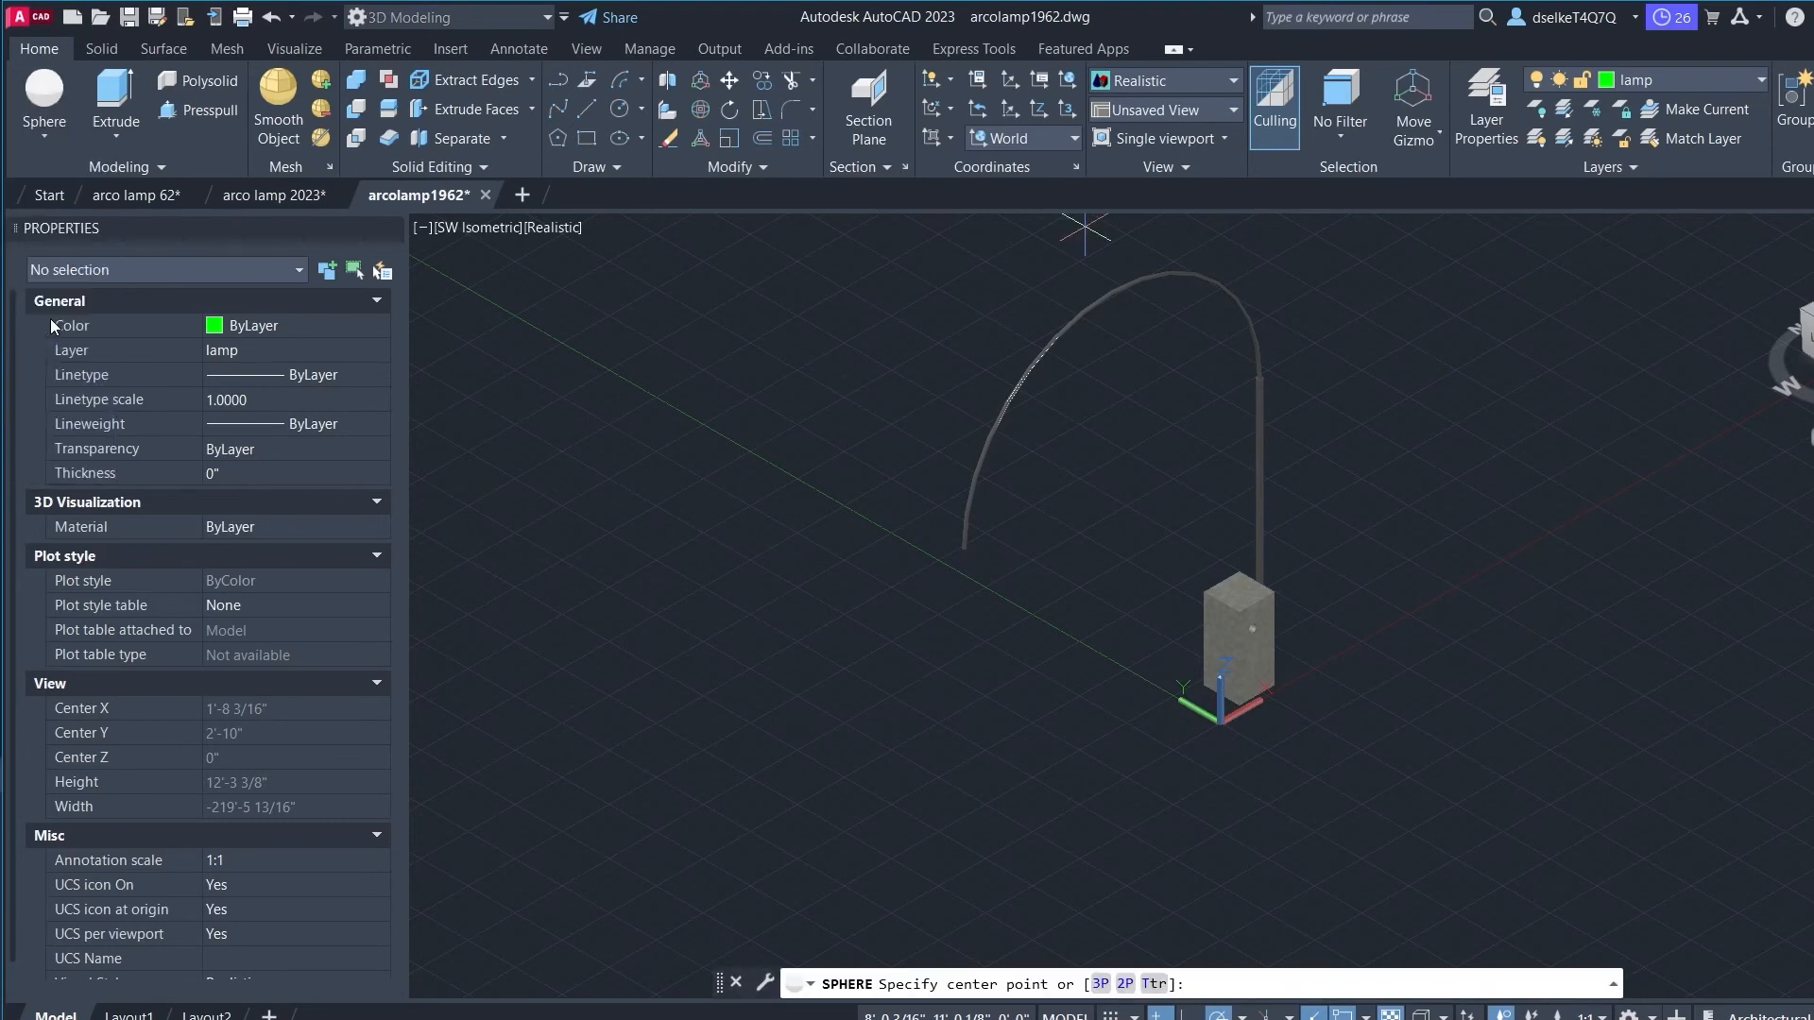
pyautogui.click(963, 548)
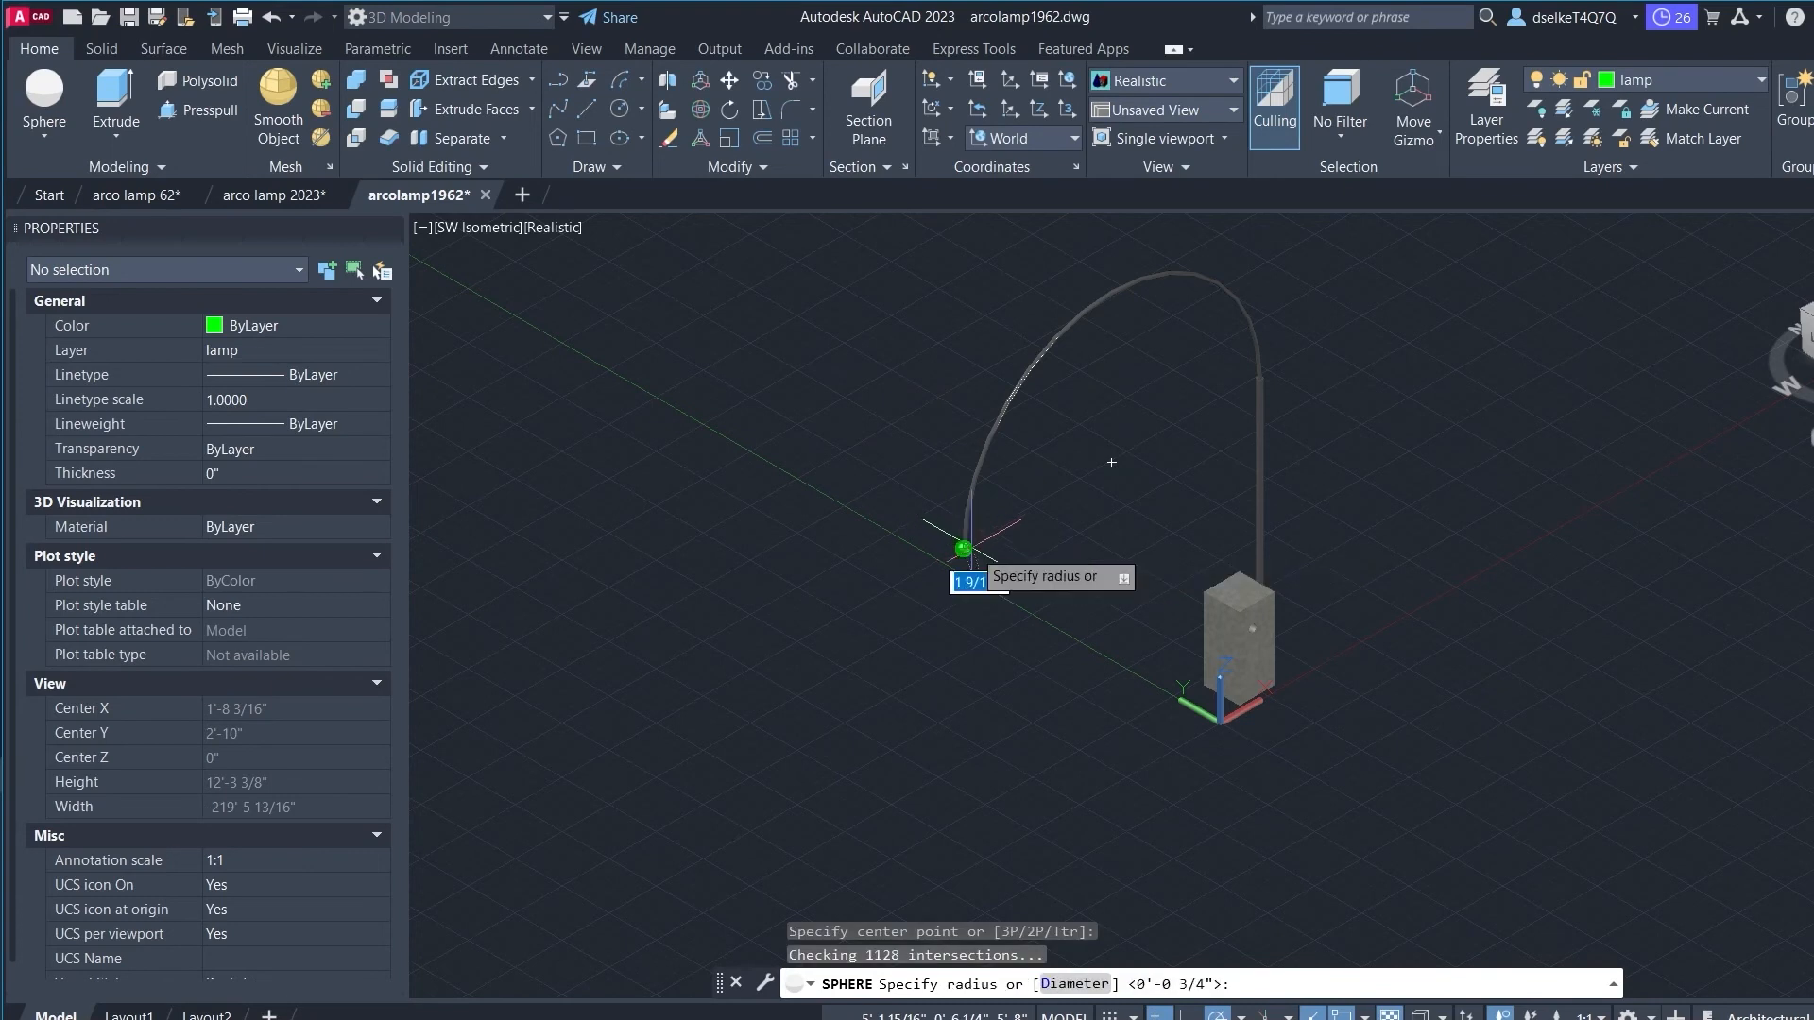
pyautogui.write('11')
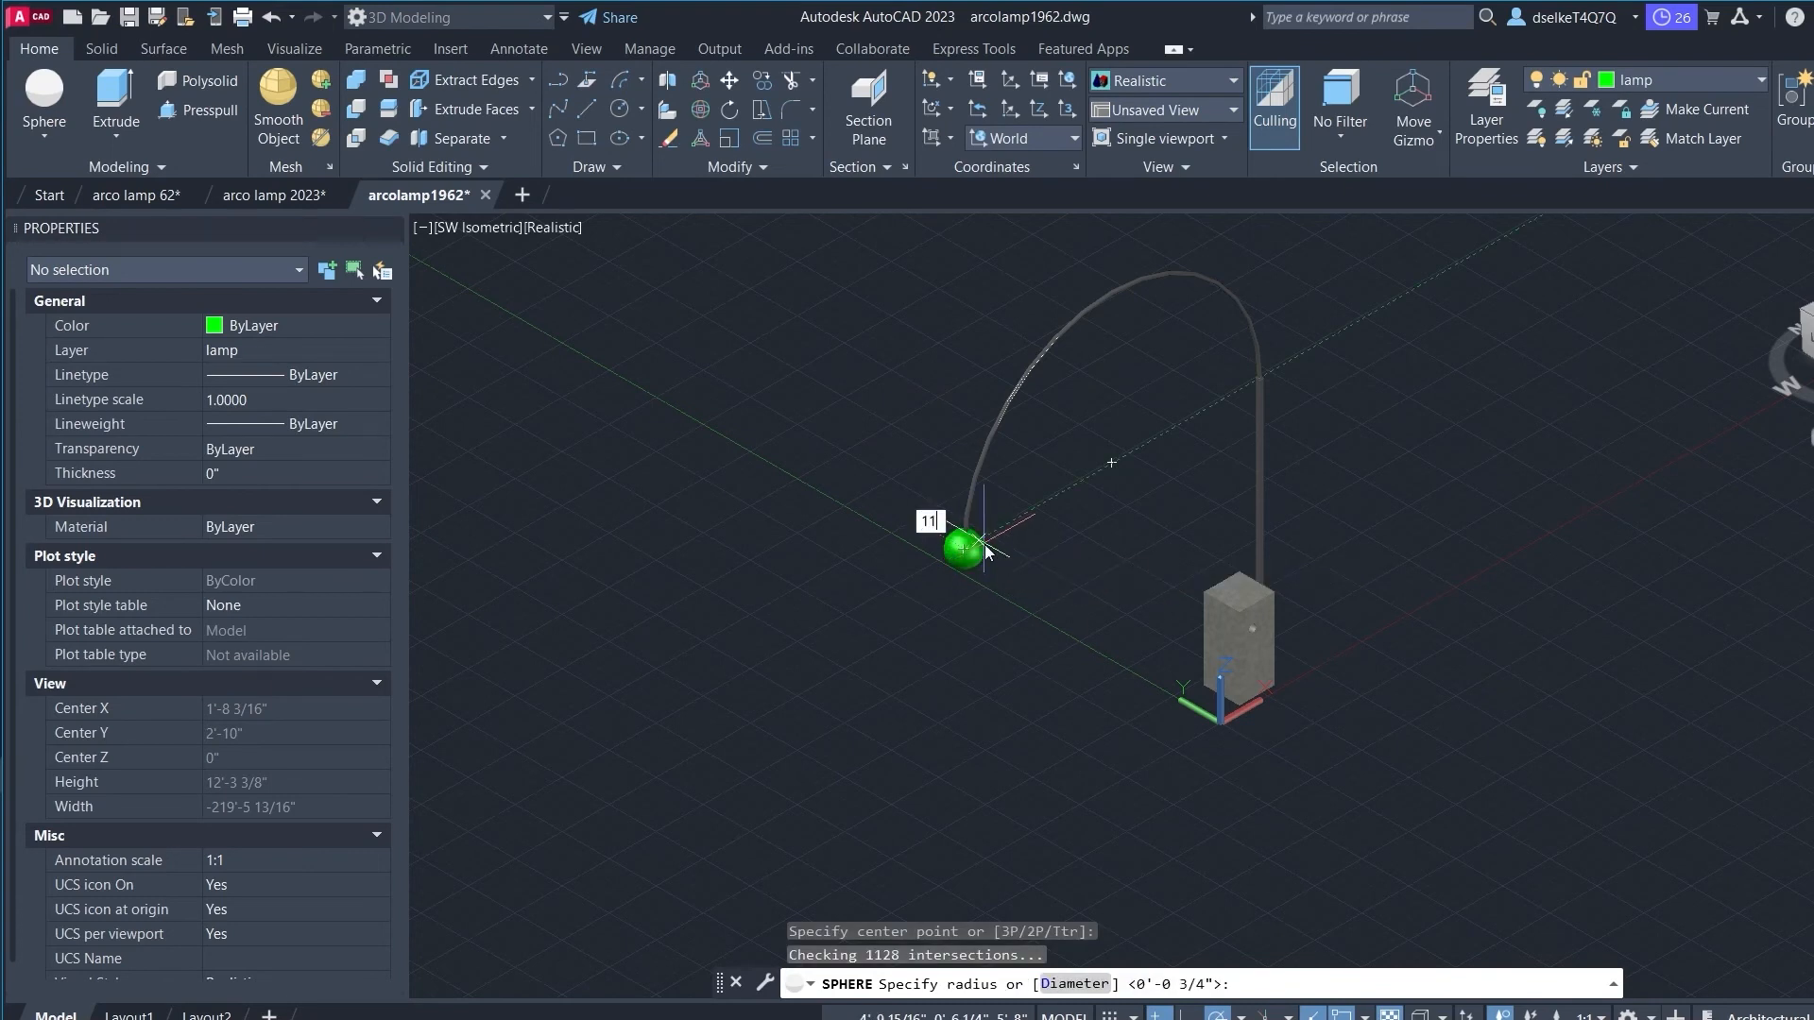
pyautogui.write('.5')
pyautogui.press('Return')
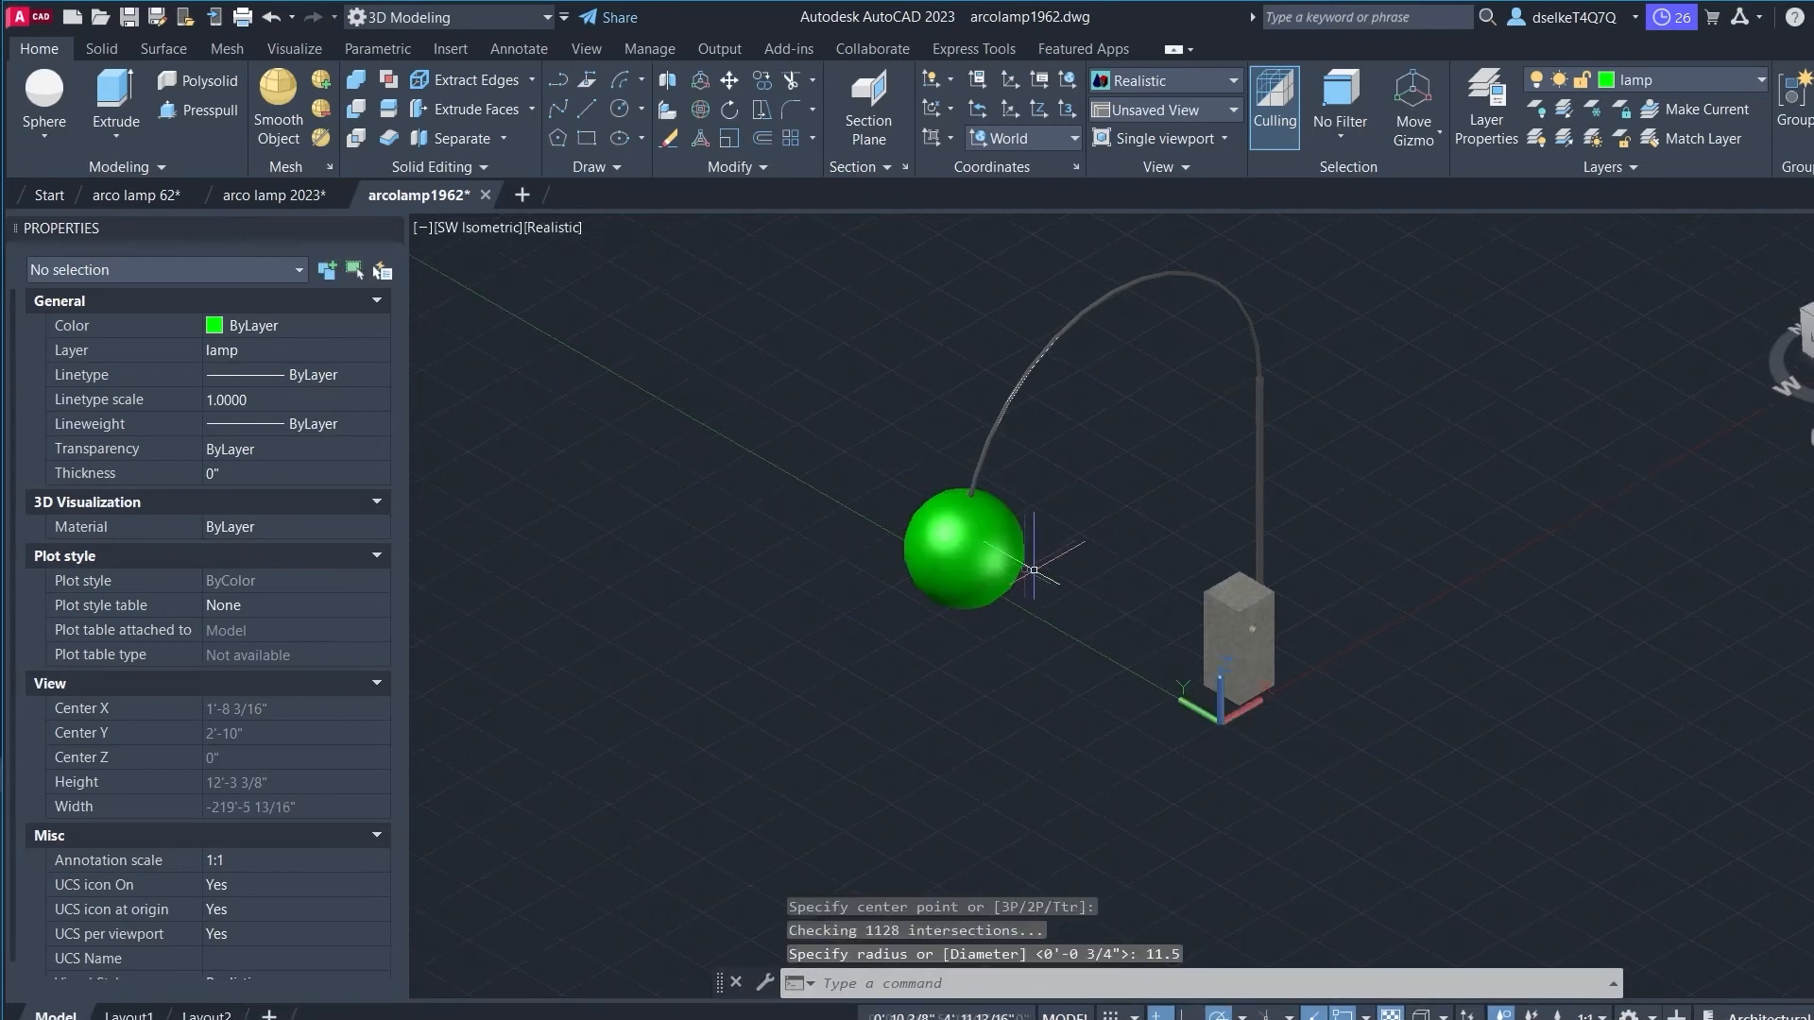
pyautogui.hotkey('ctrl', 'z')
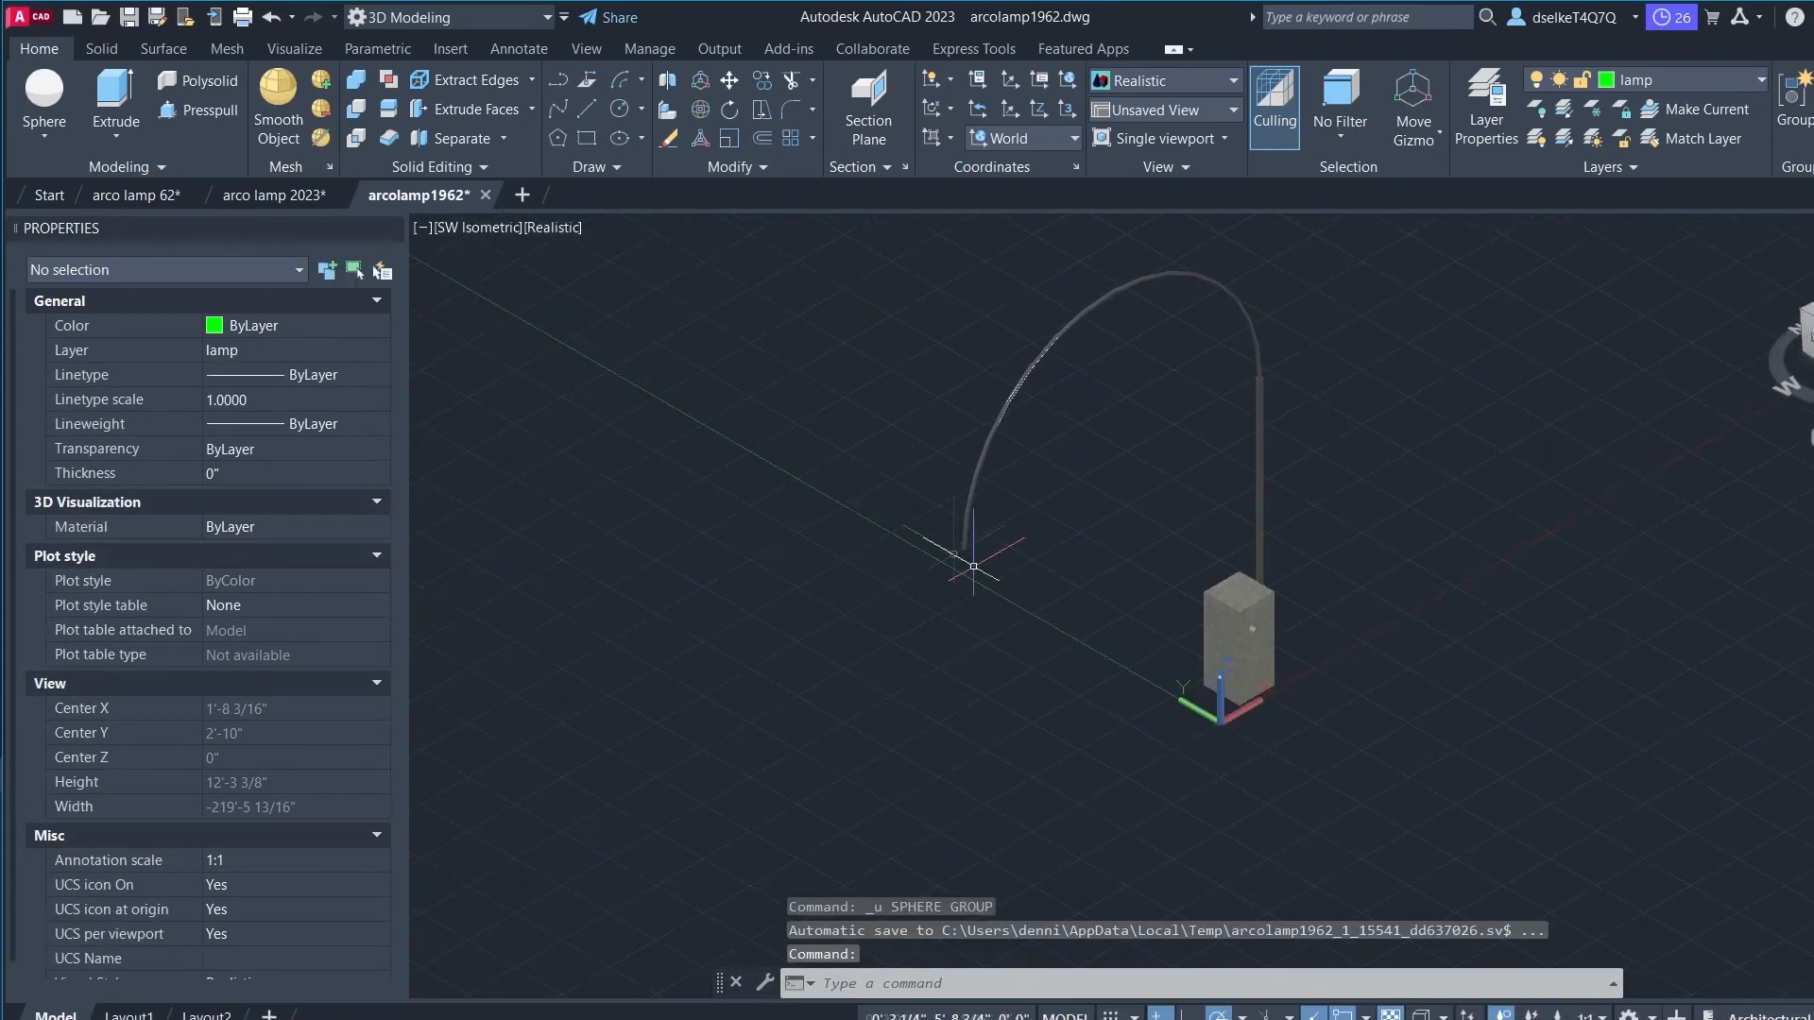
# Step: Create a sphere 11.5 inches in diameter centred on the free end of the swept arm
pyautogui.click(44, 132)
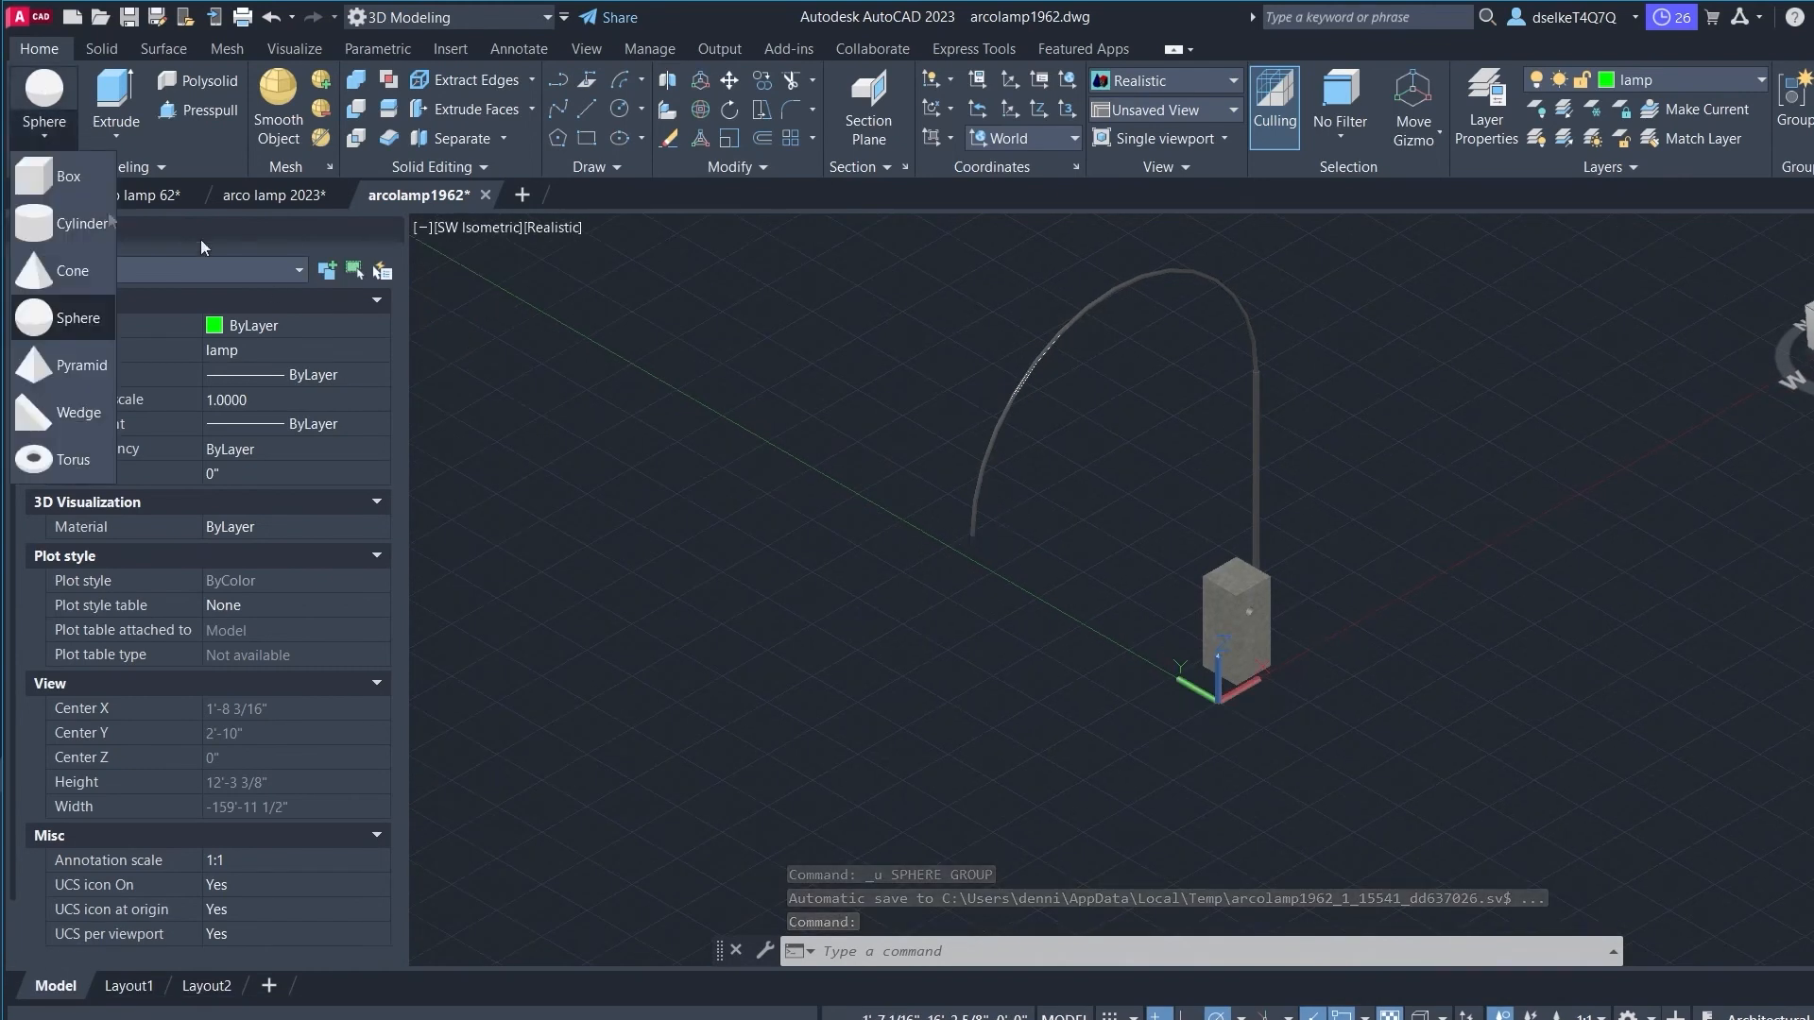
pyautogui.click(64, 322)
pyautogui.click(972, 535)
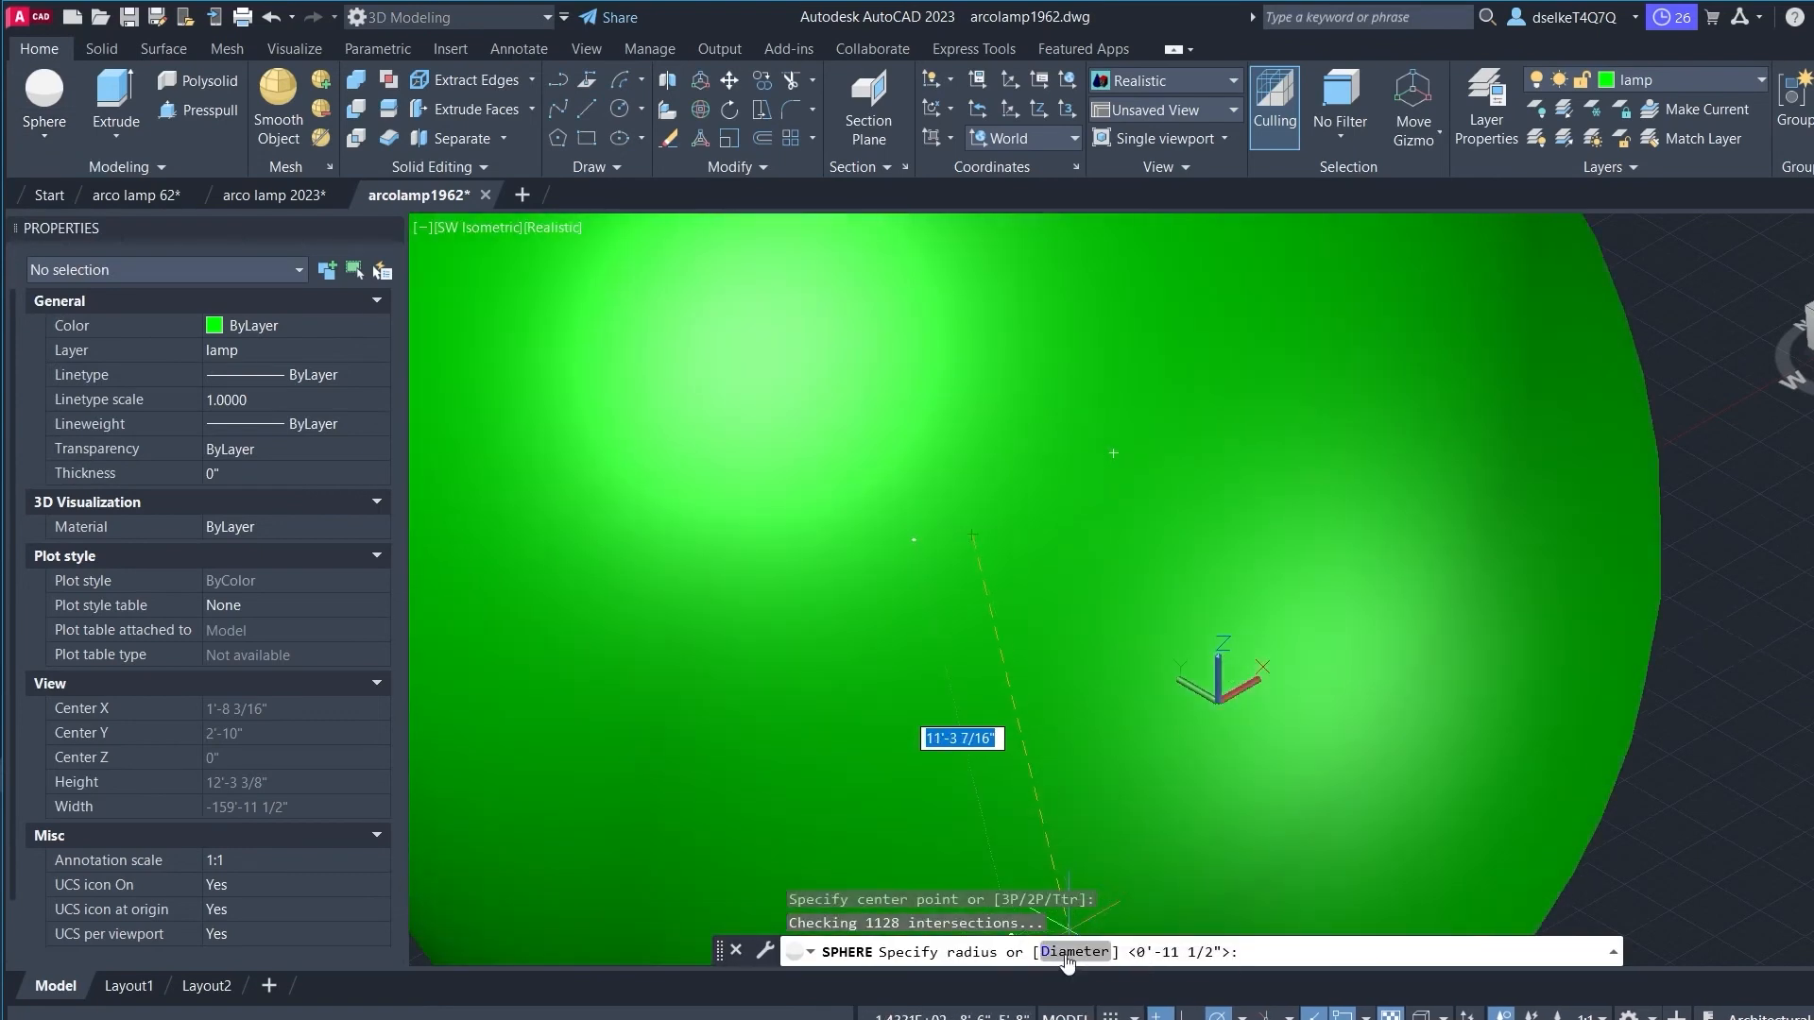
pyautogui.click(1072, 951)
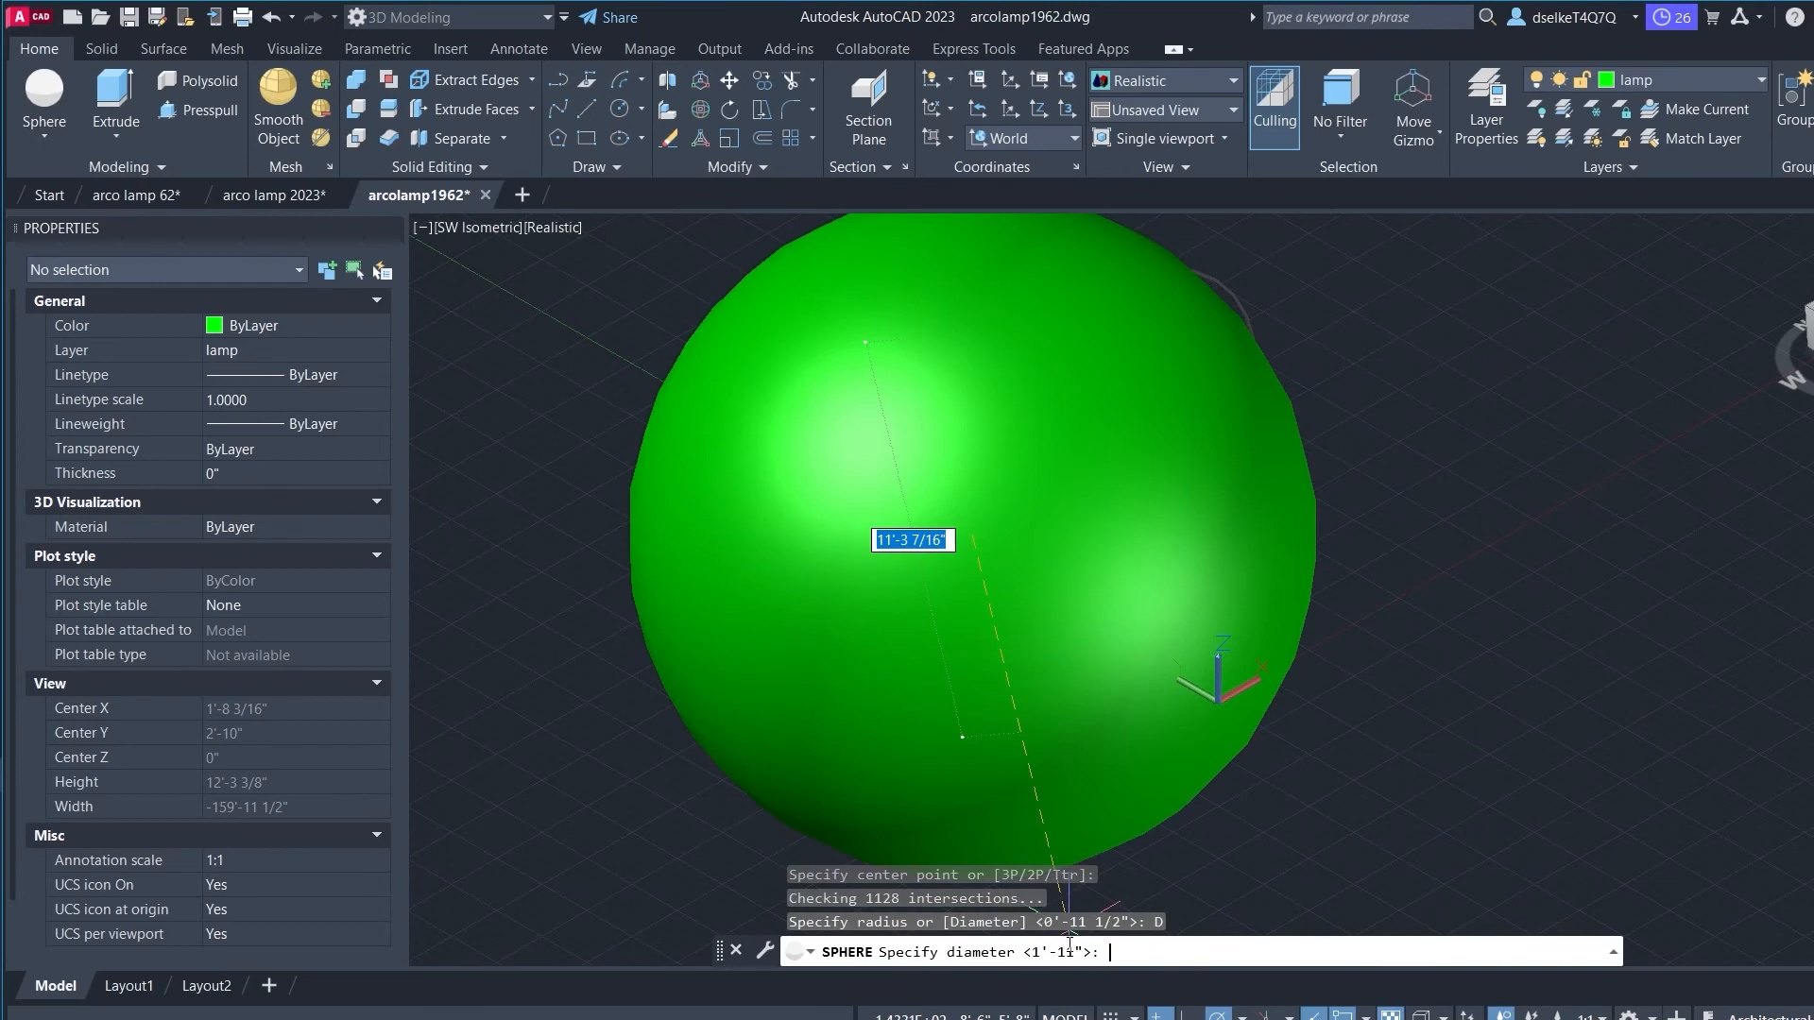
pyautogui.write('11.')
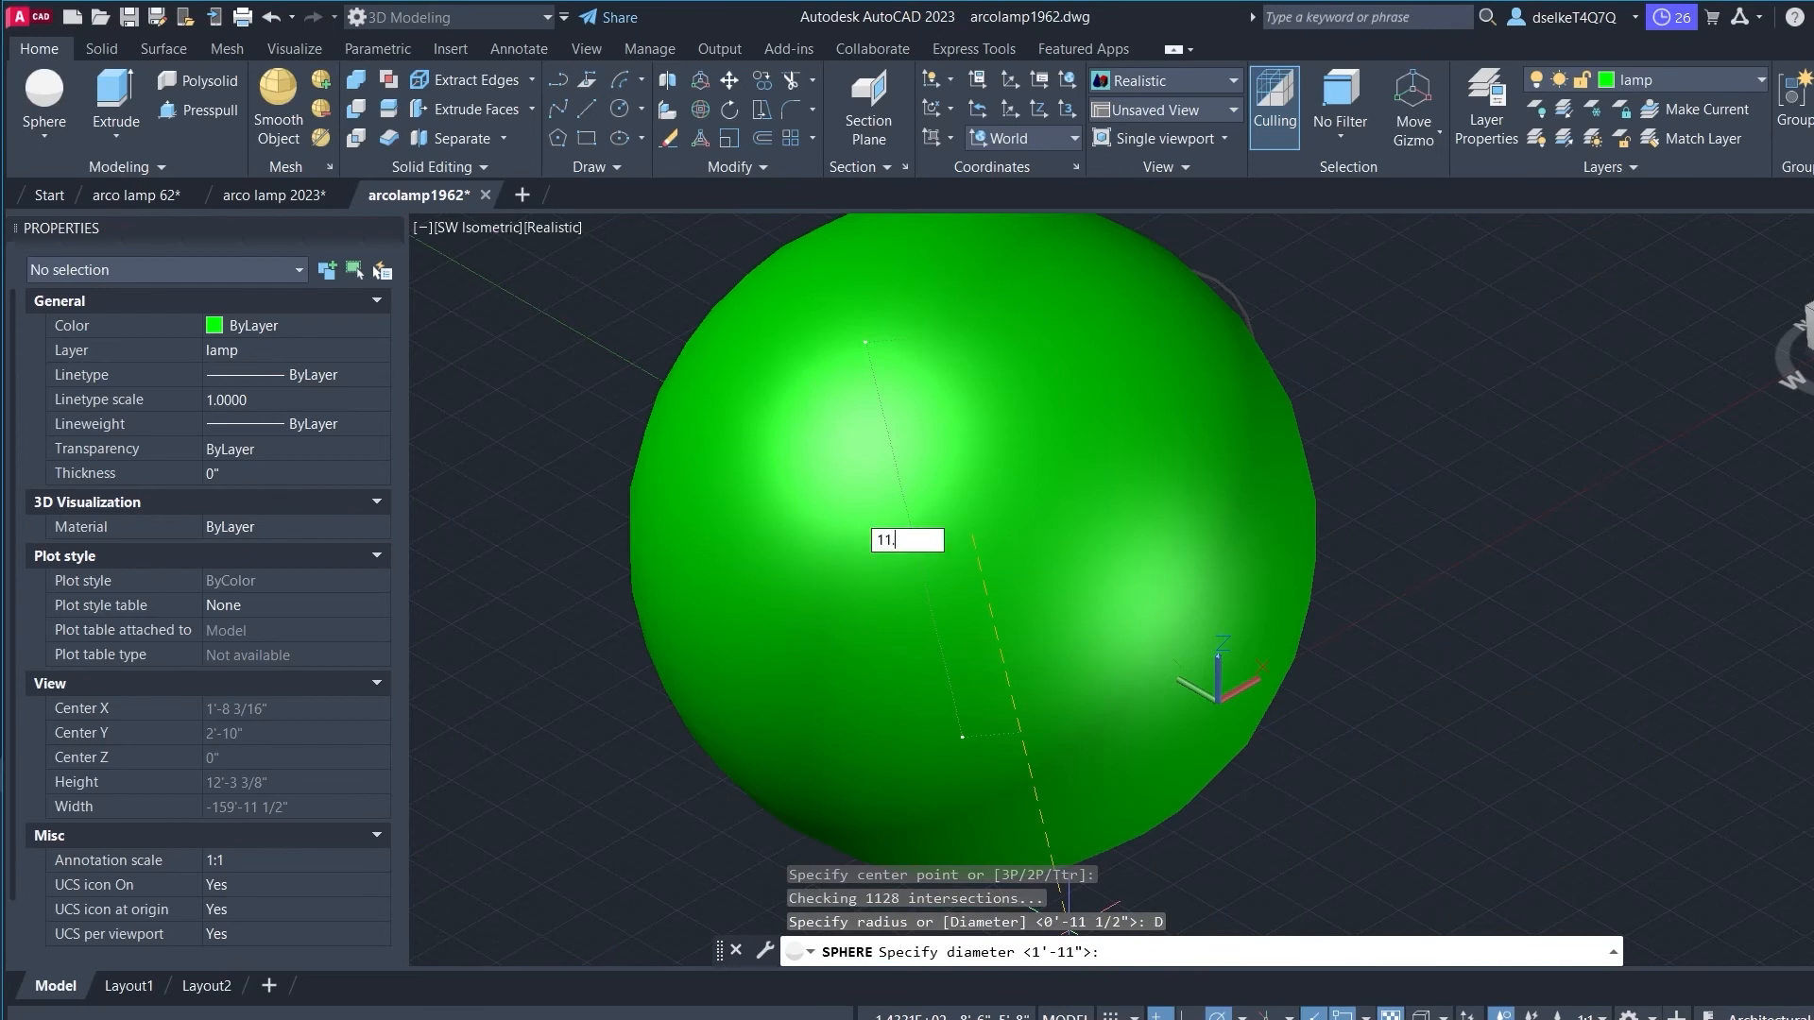
pyautogui.write('5')
pyautogui.press('Return')
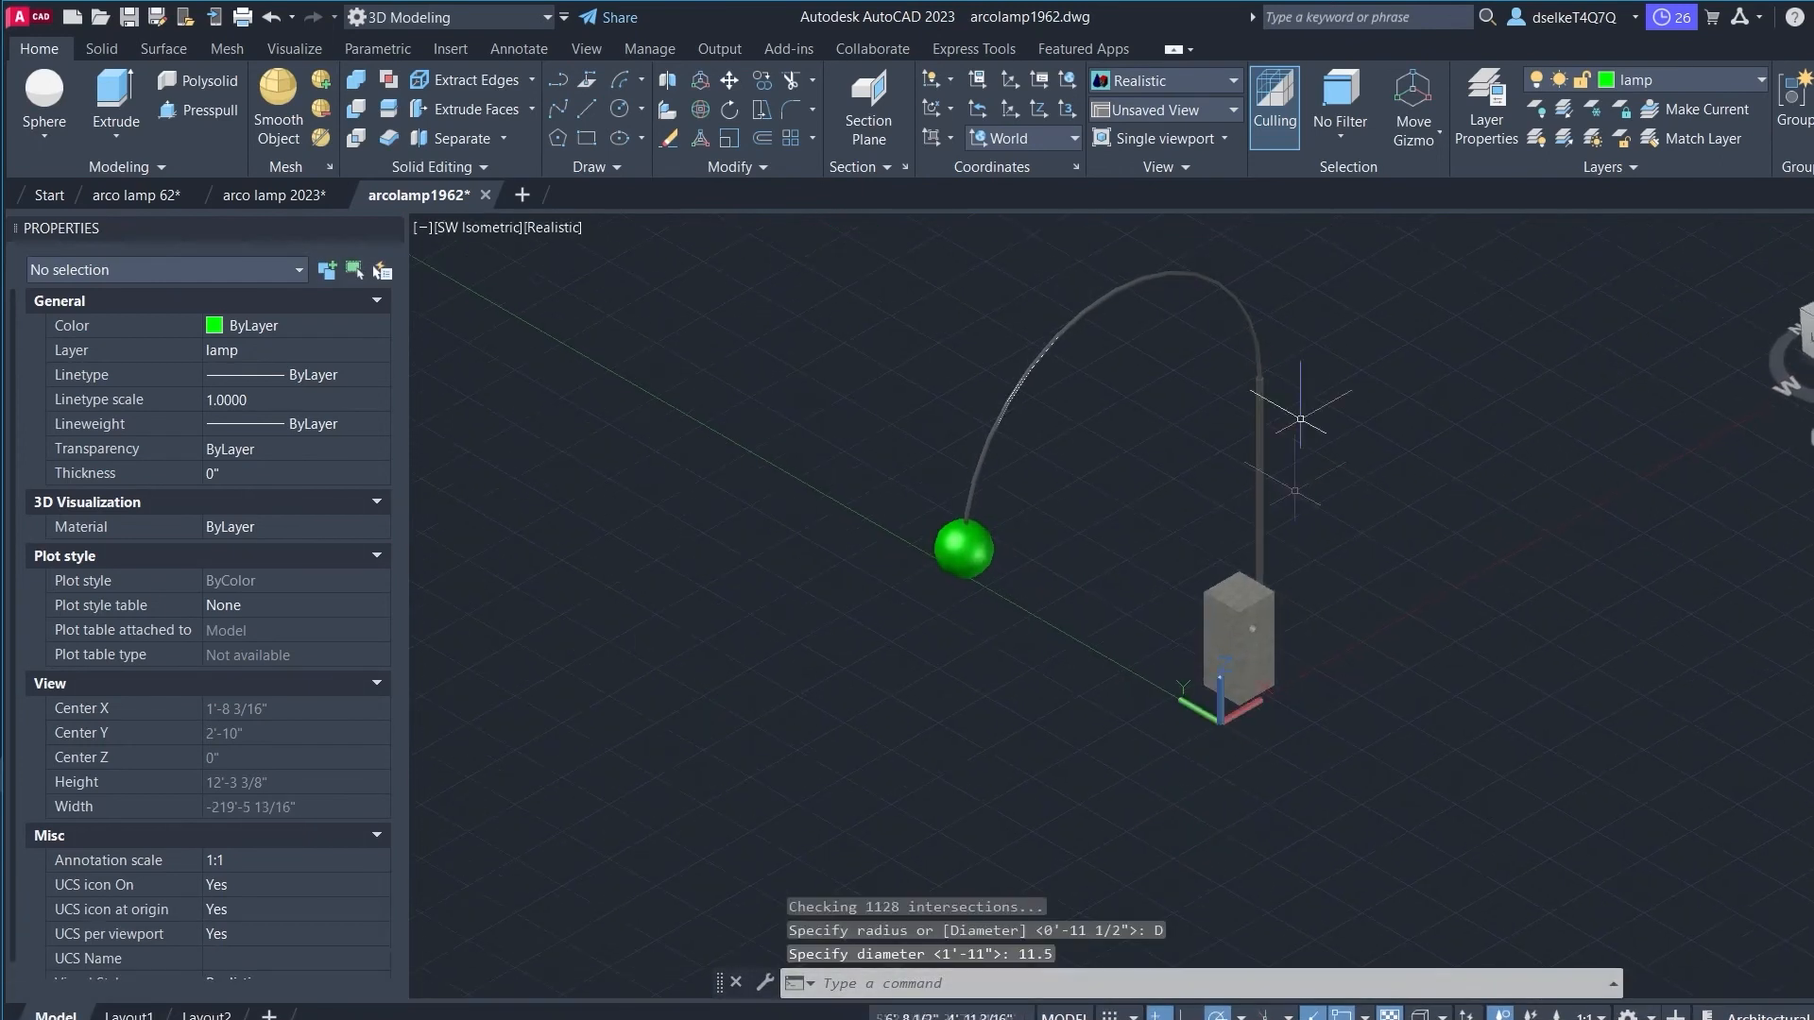
pyautogui.scroll(6, 1007, 548)
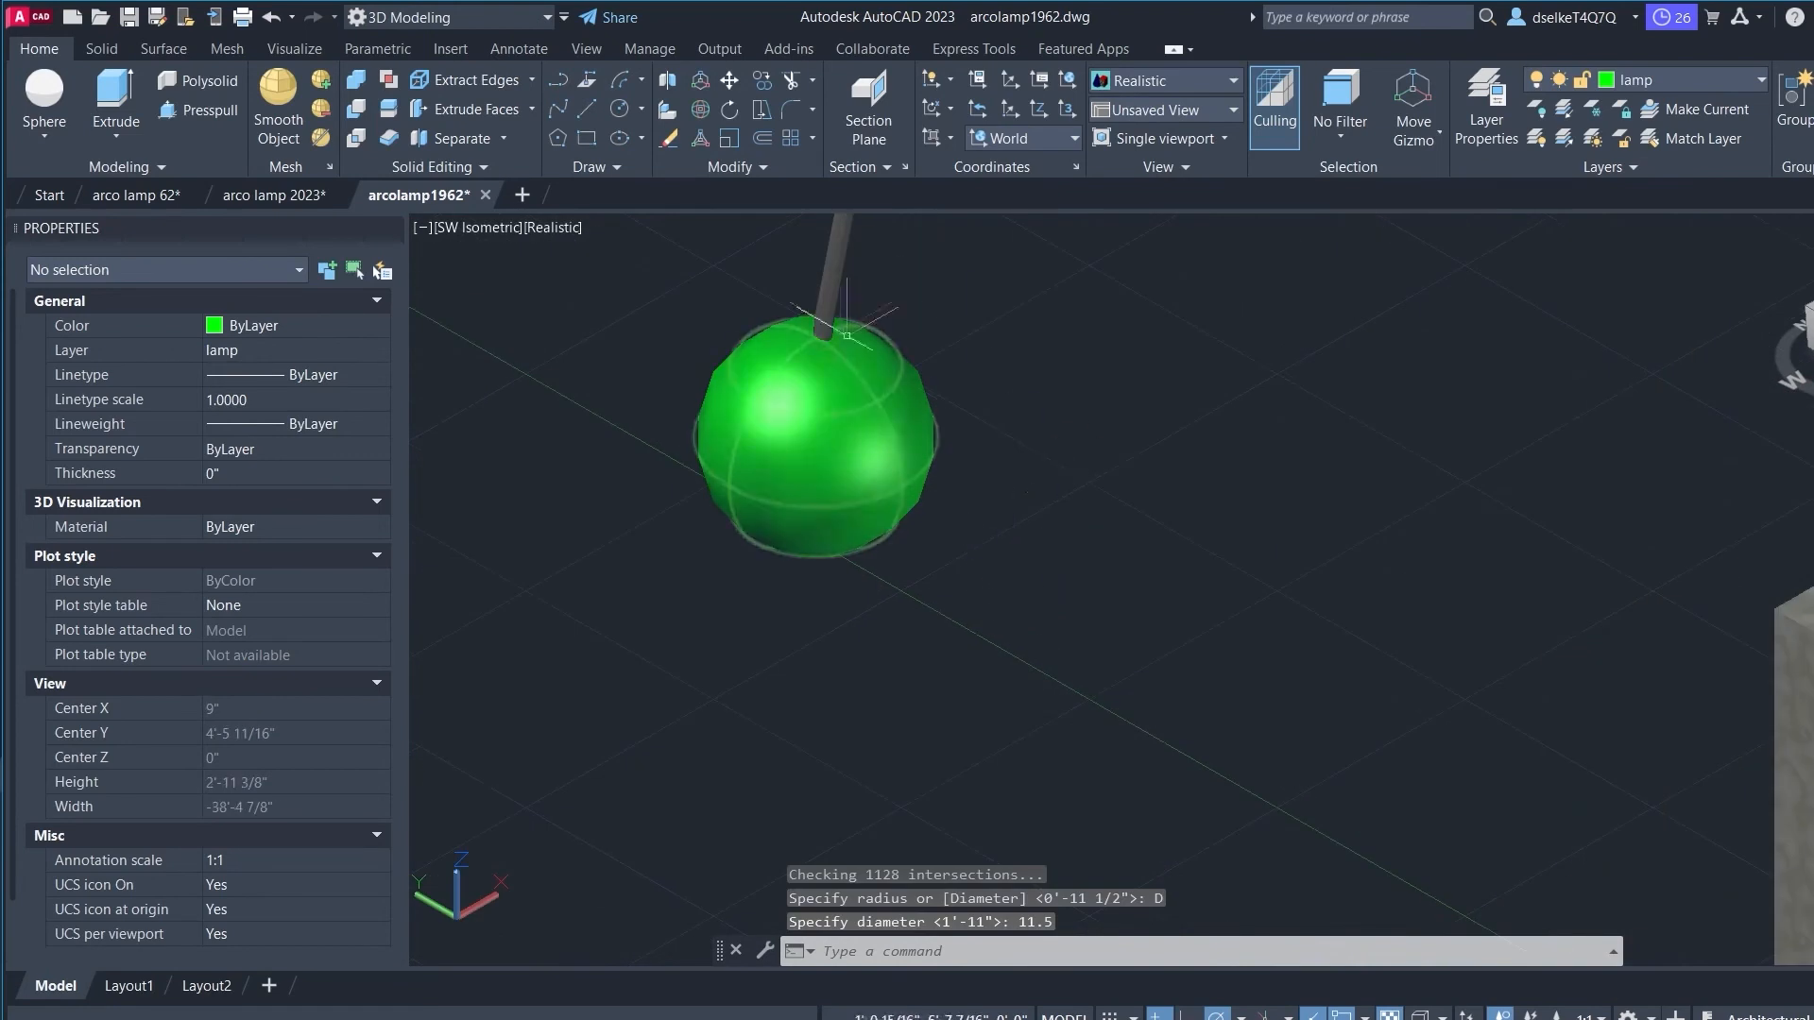
pyautogui.scroll(-5, 1025, 549)
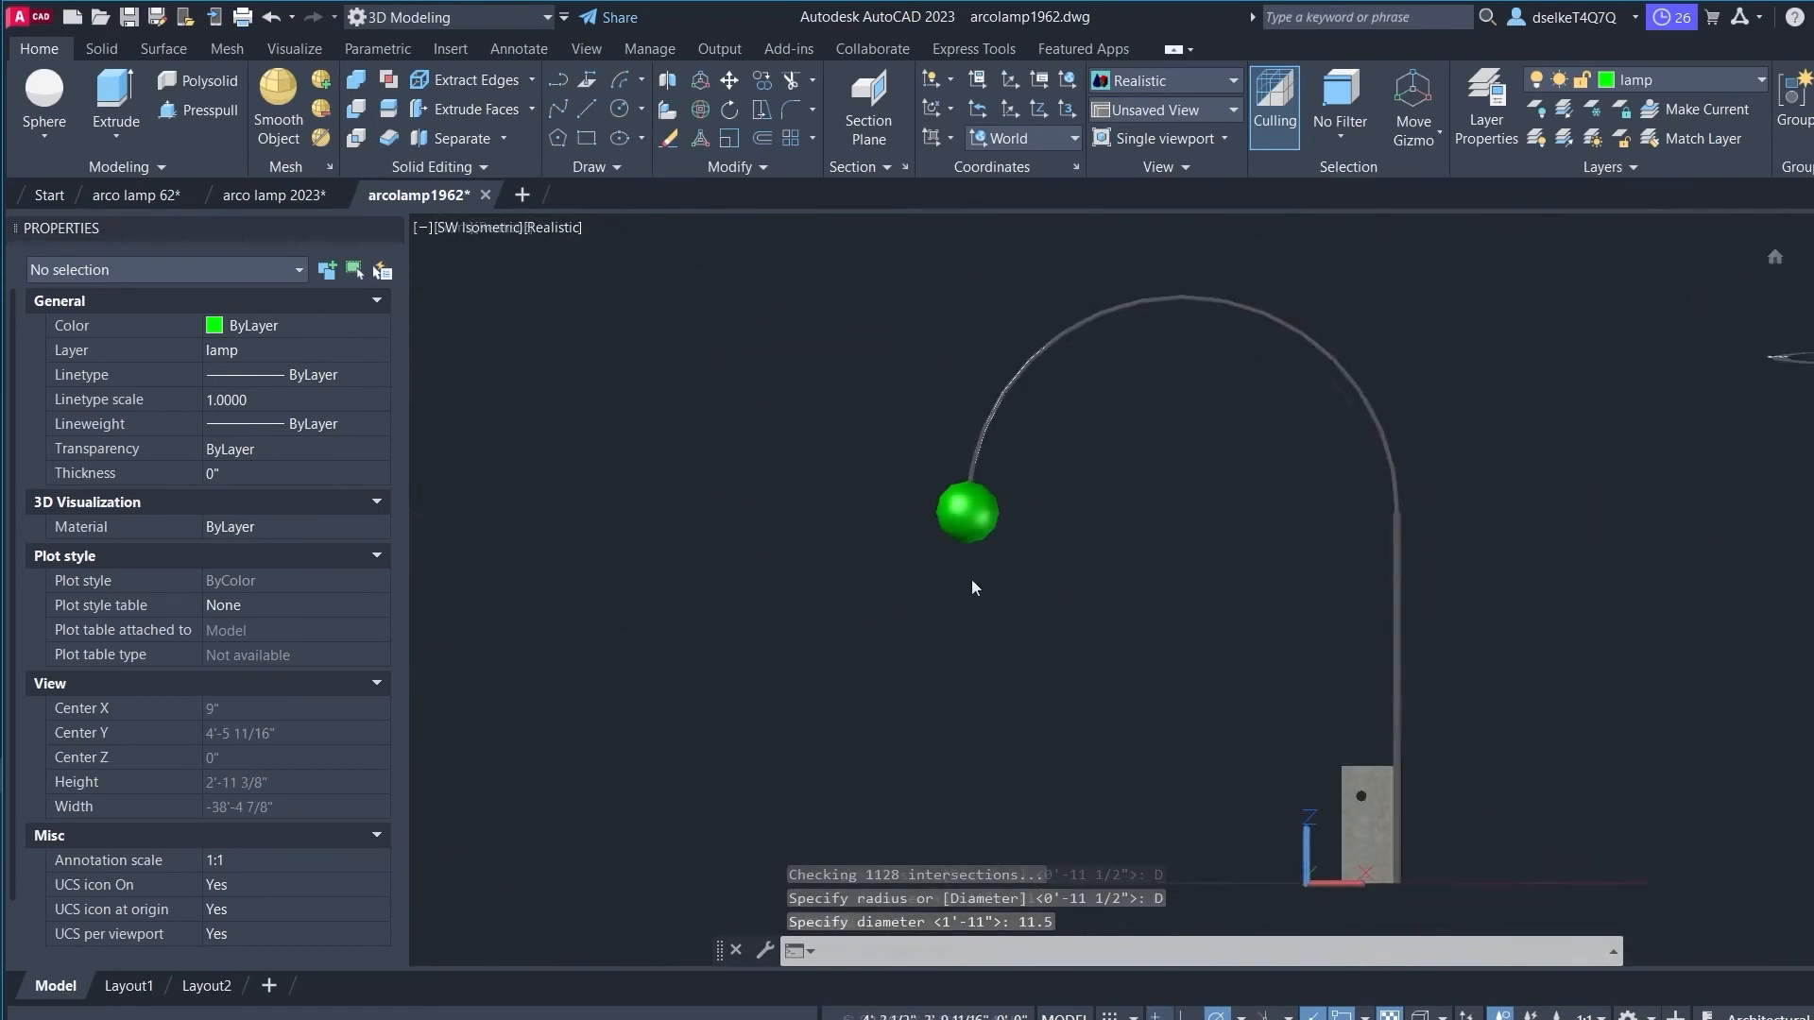
pyautogui.scroll(-2, 1083, 764)
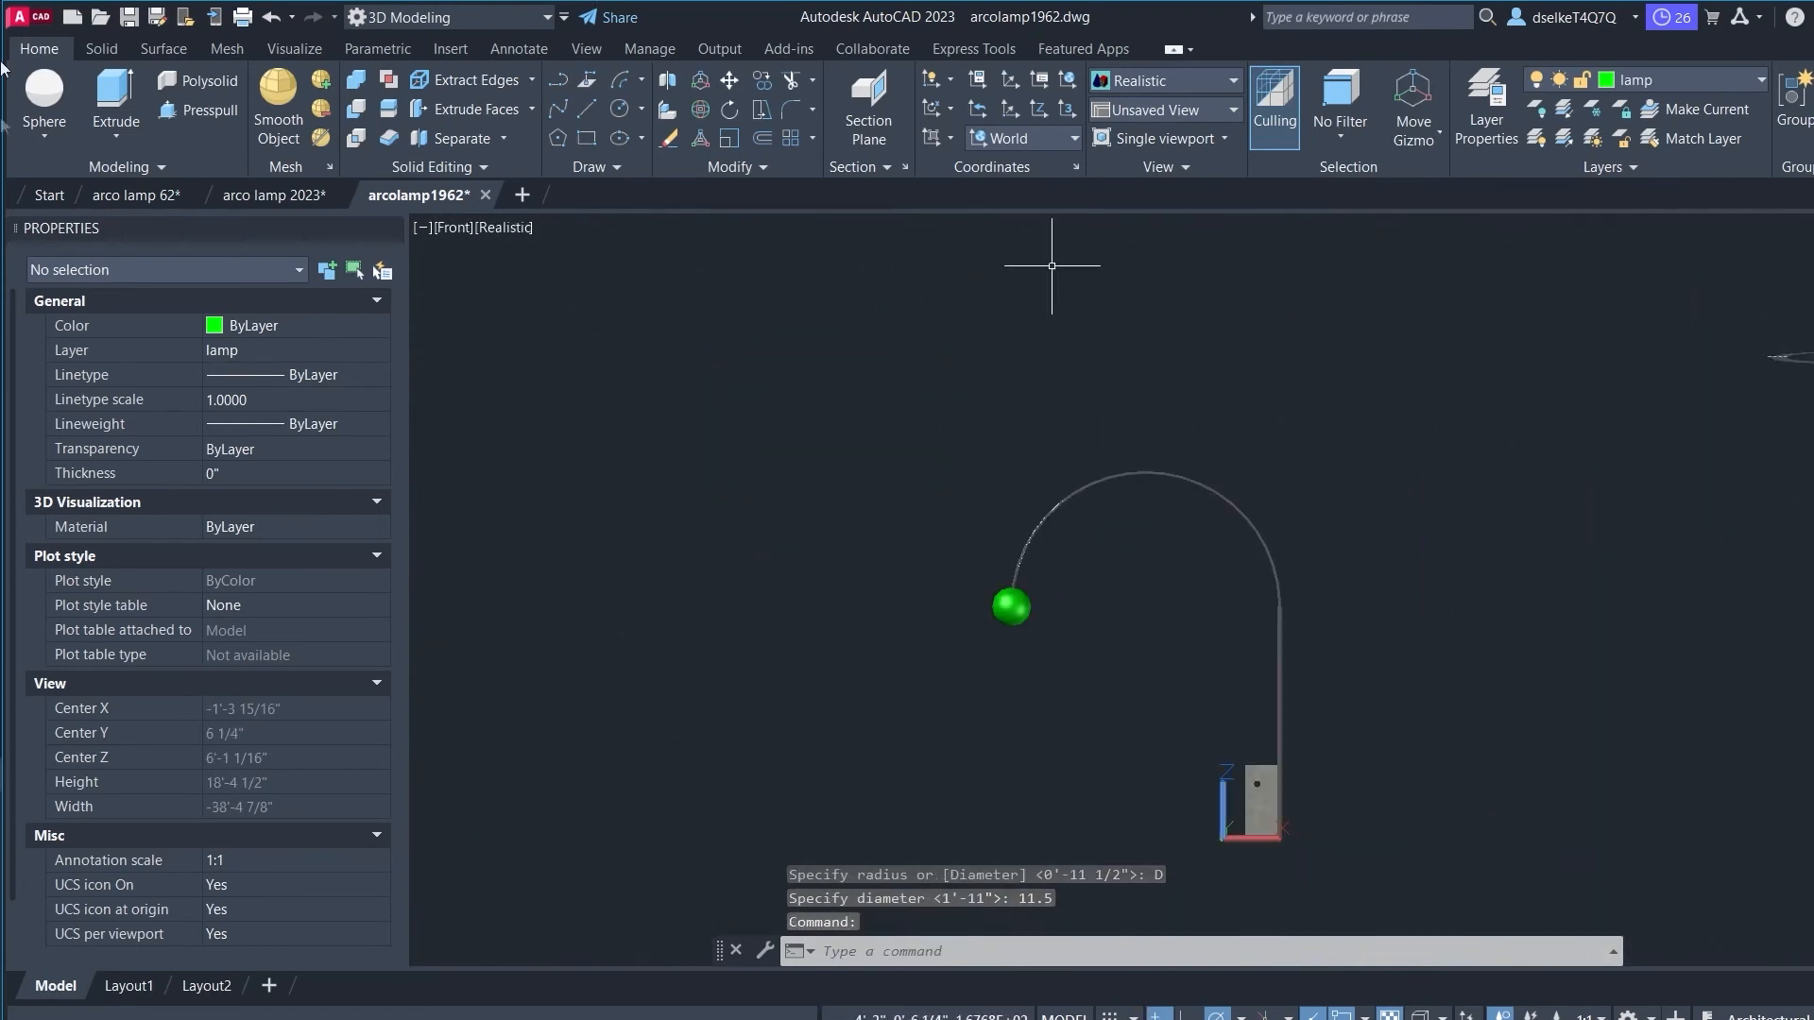
pyautogui.click(43, 135)
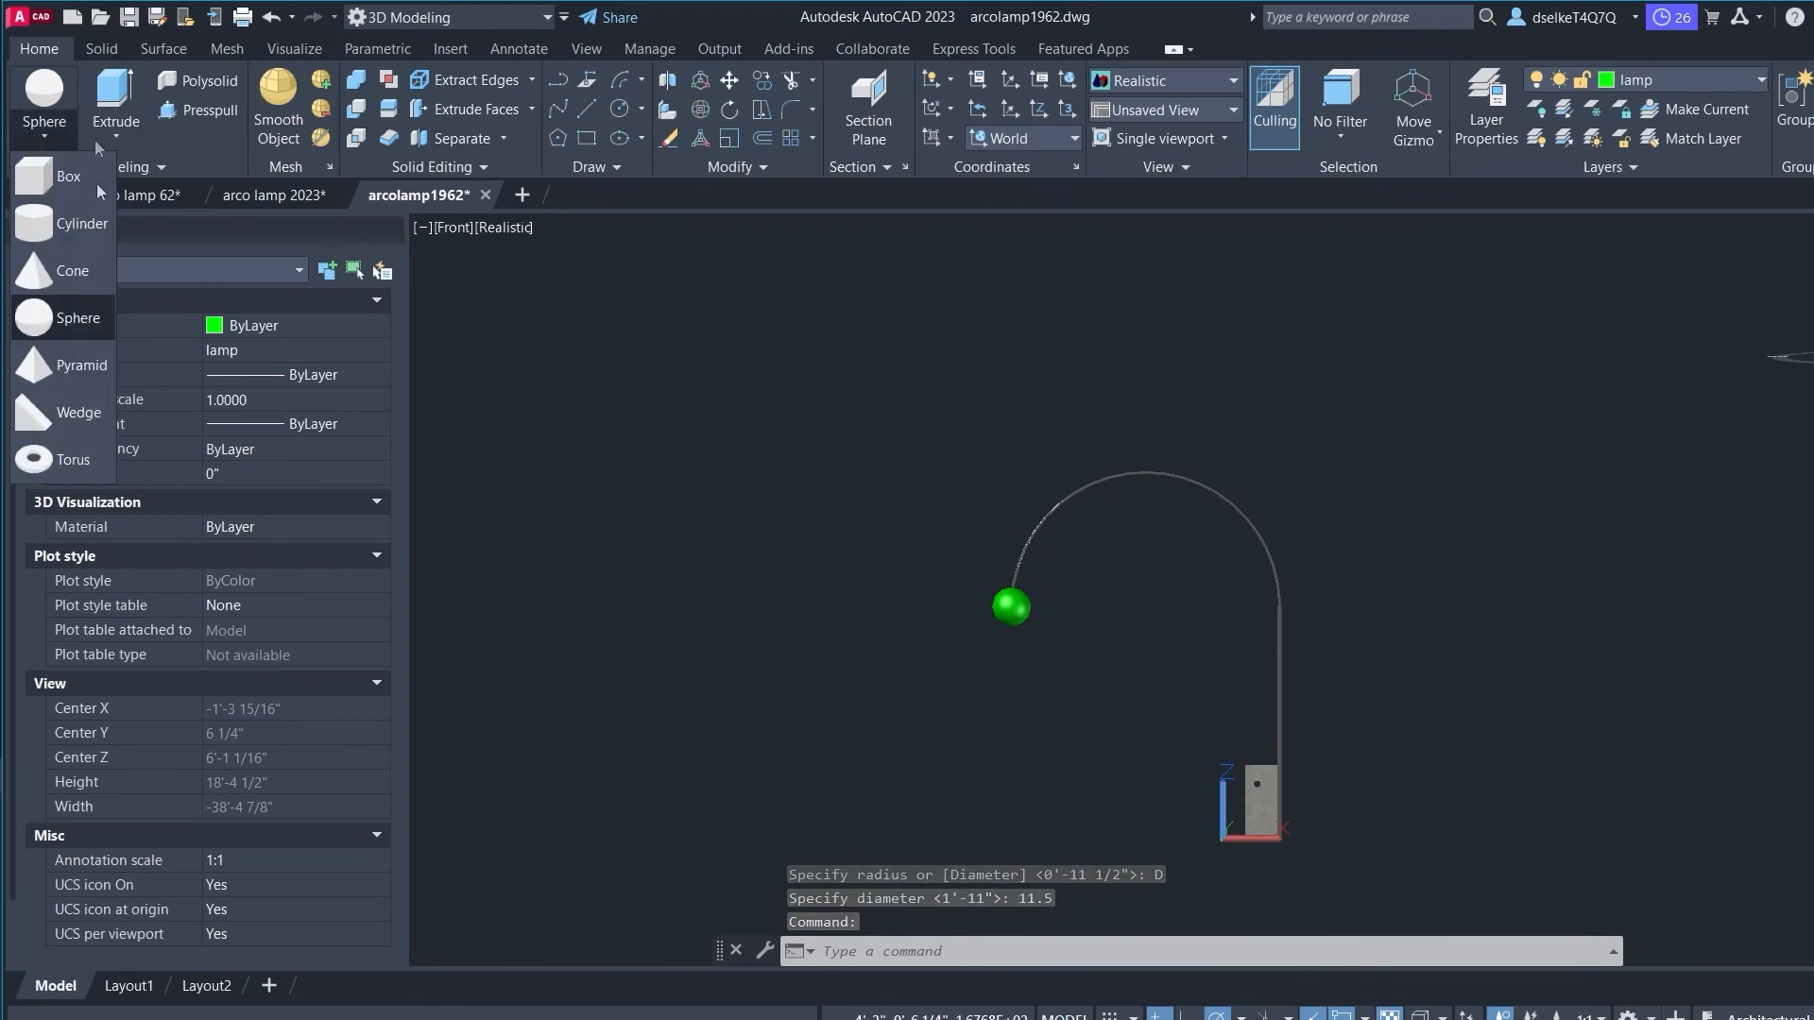
pyautogui.click(44, 178)
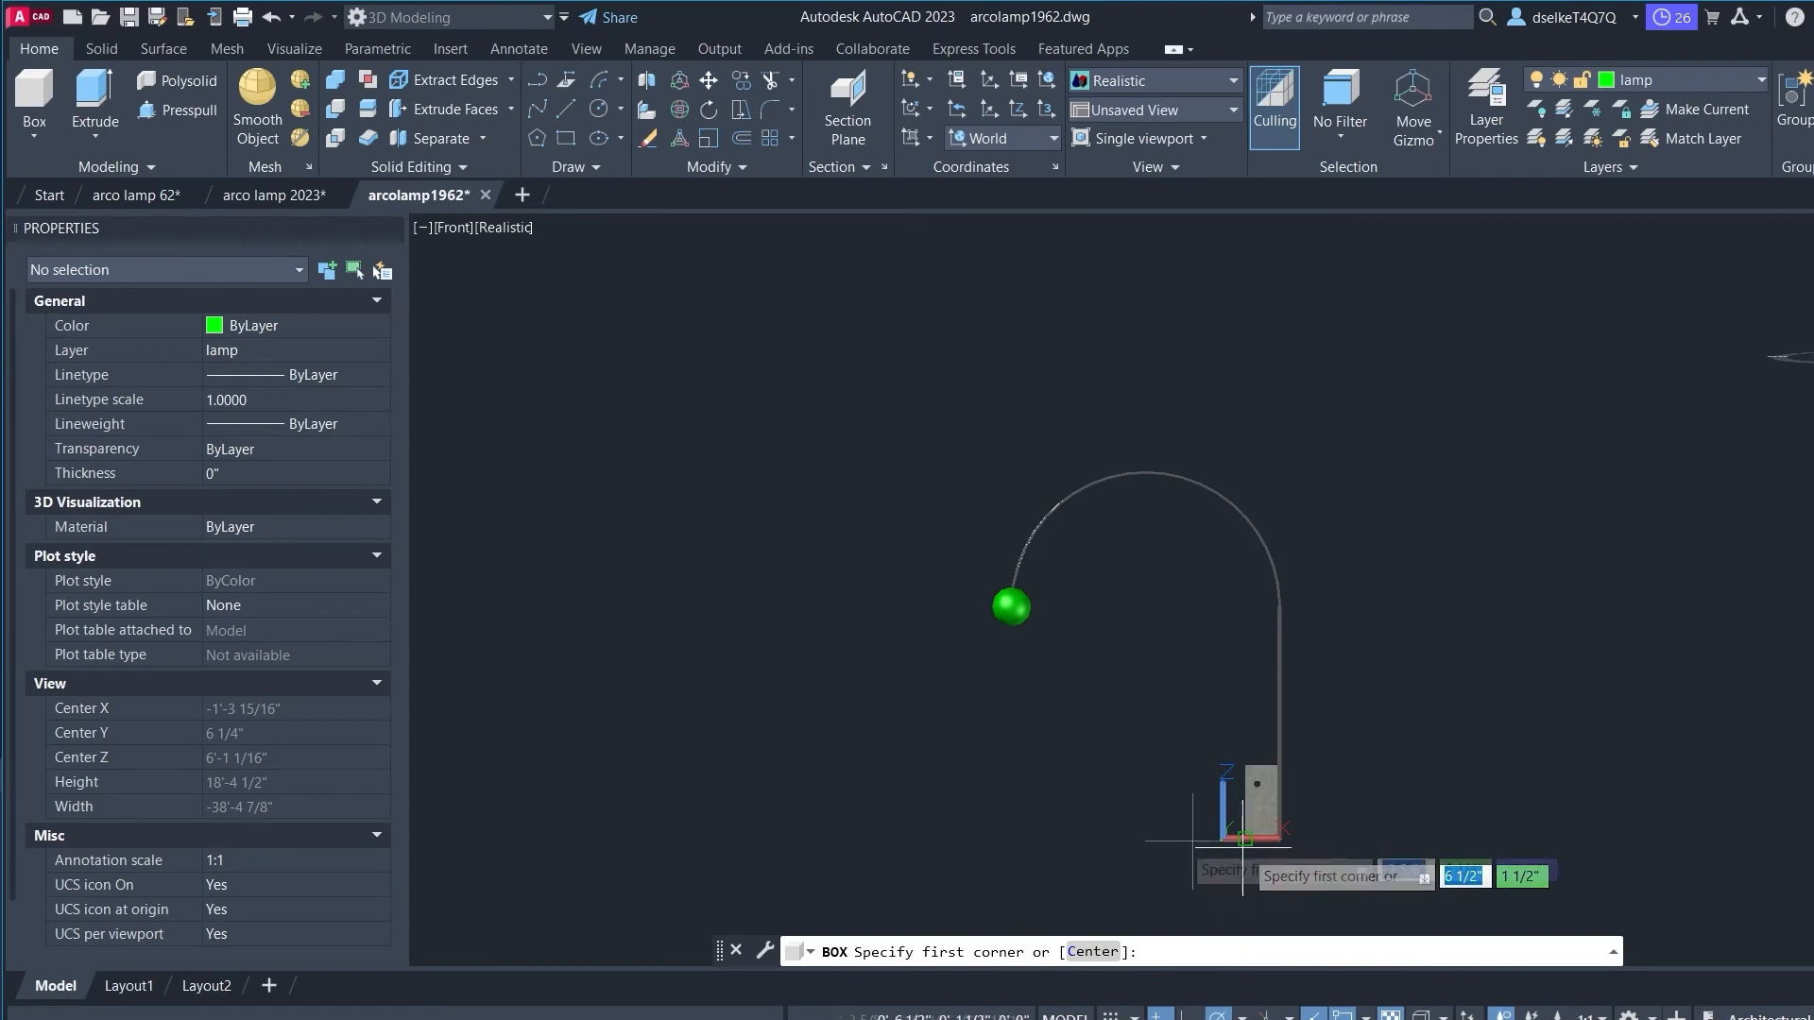
pyautogui.click(983, 845)
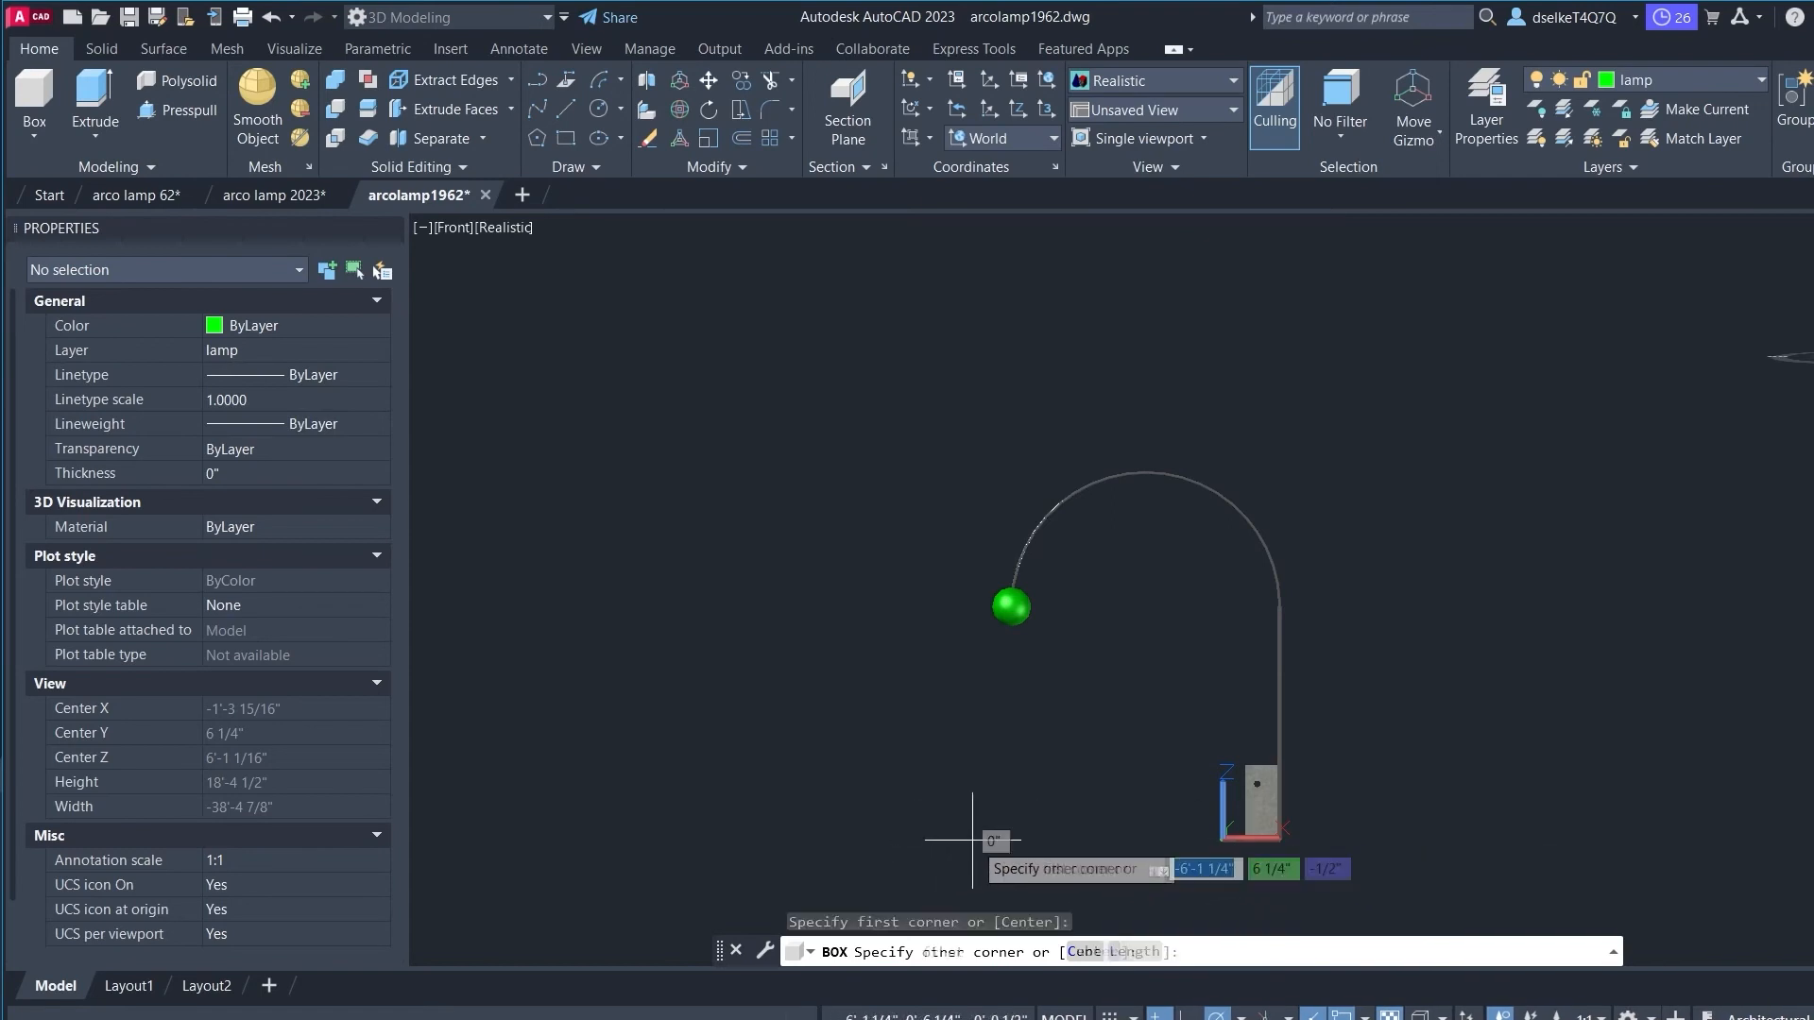
pyautogui.click(1051, 840)
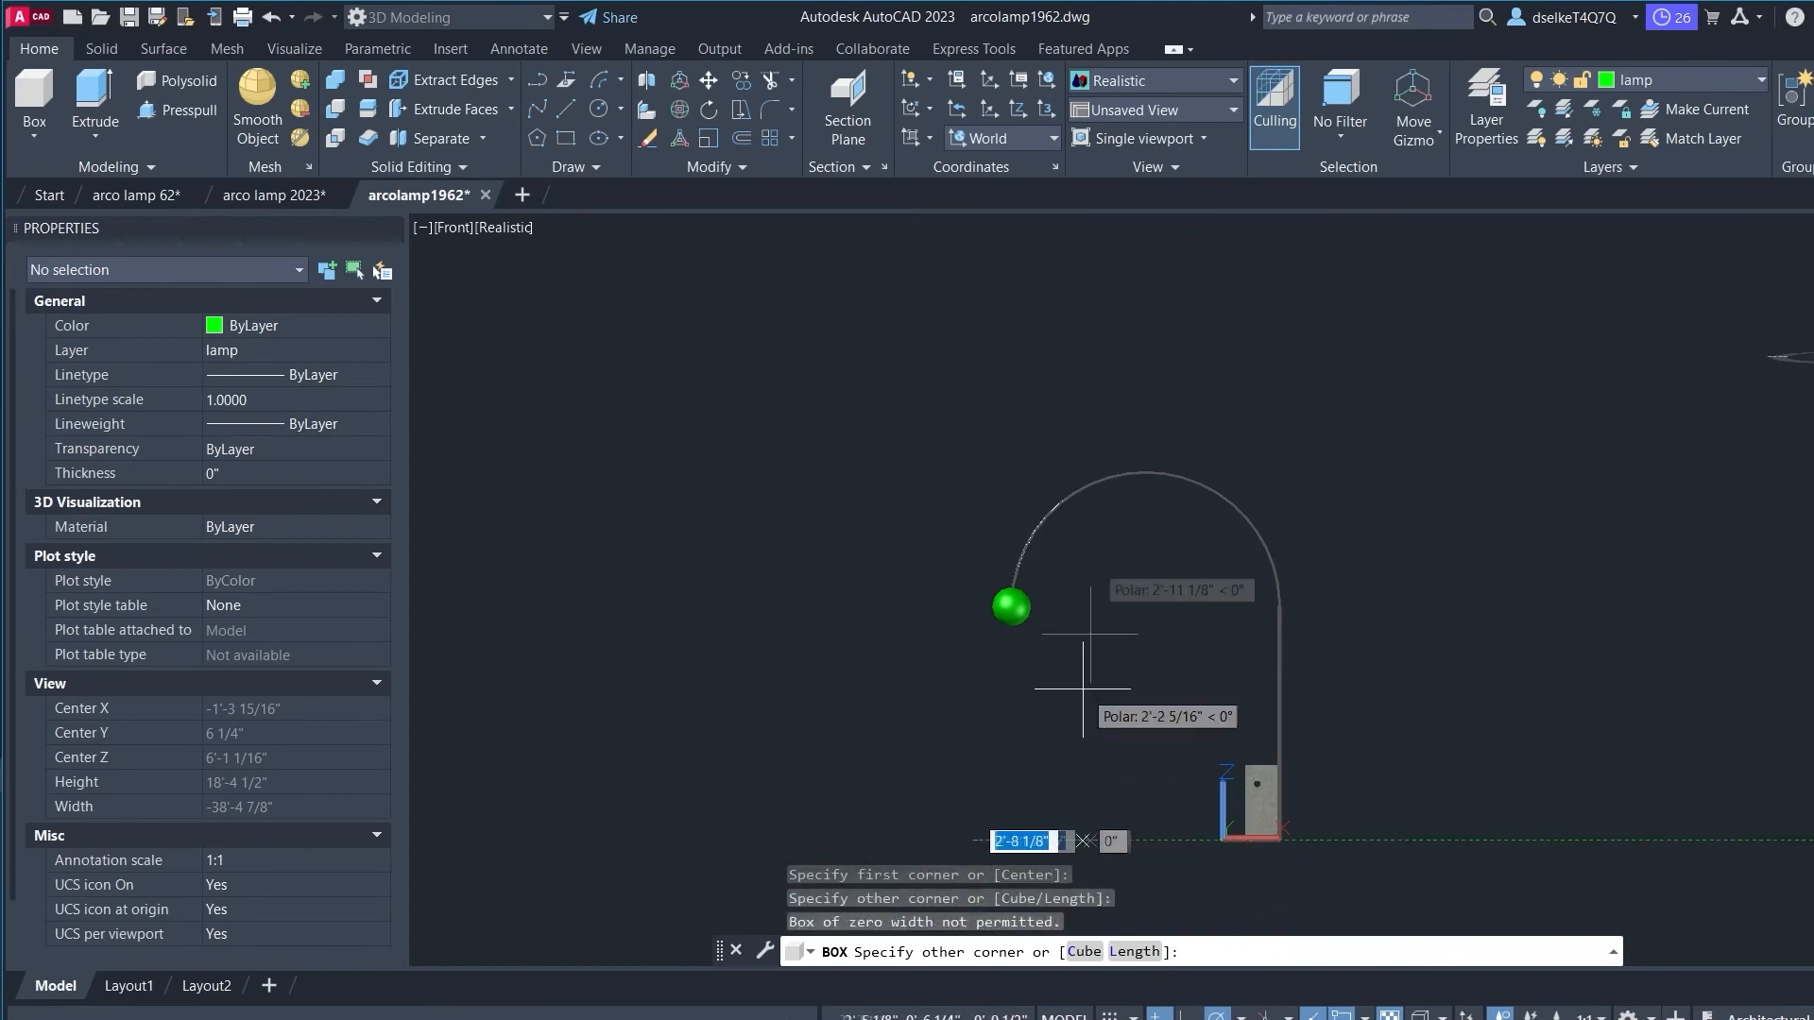
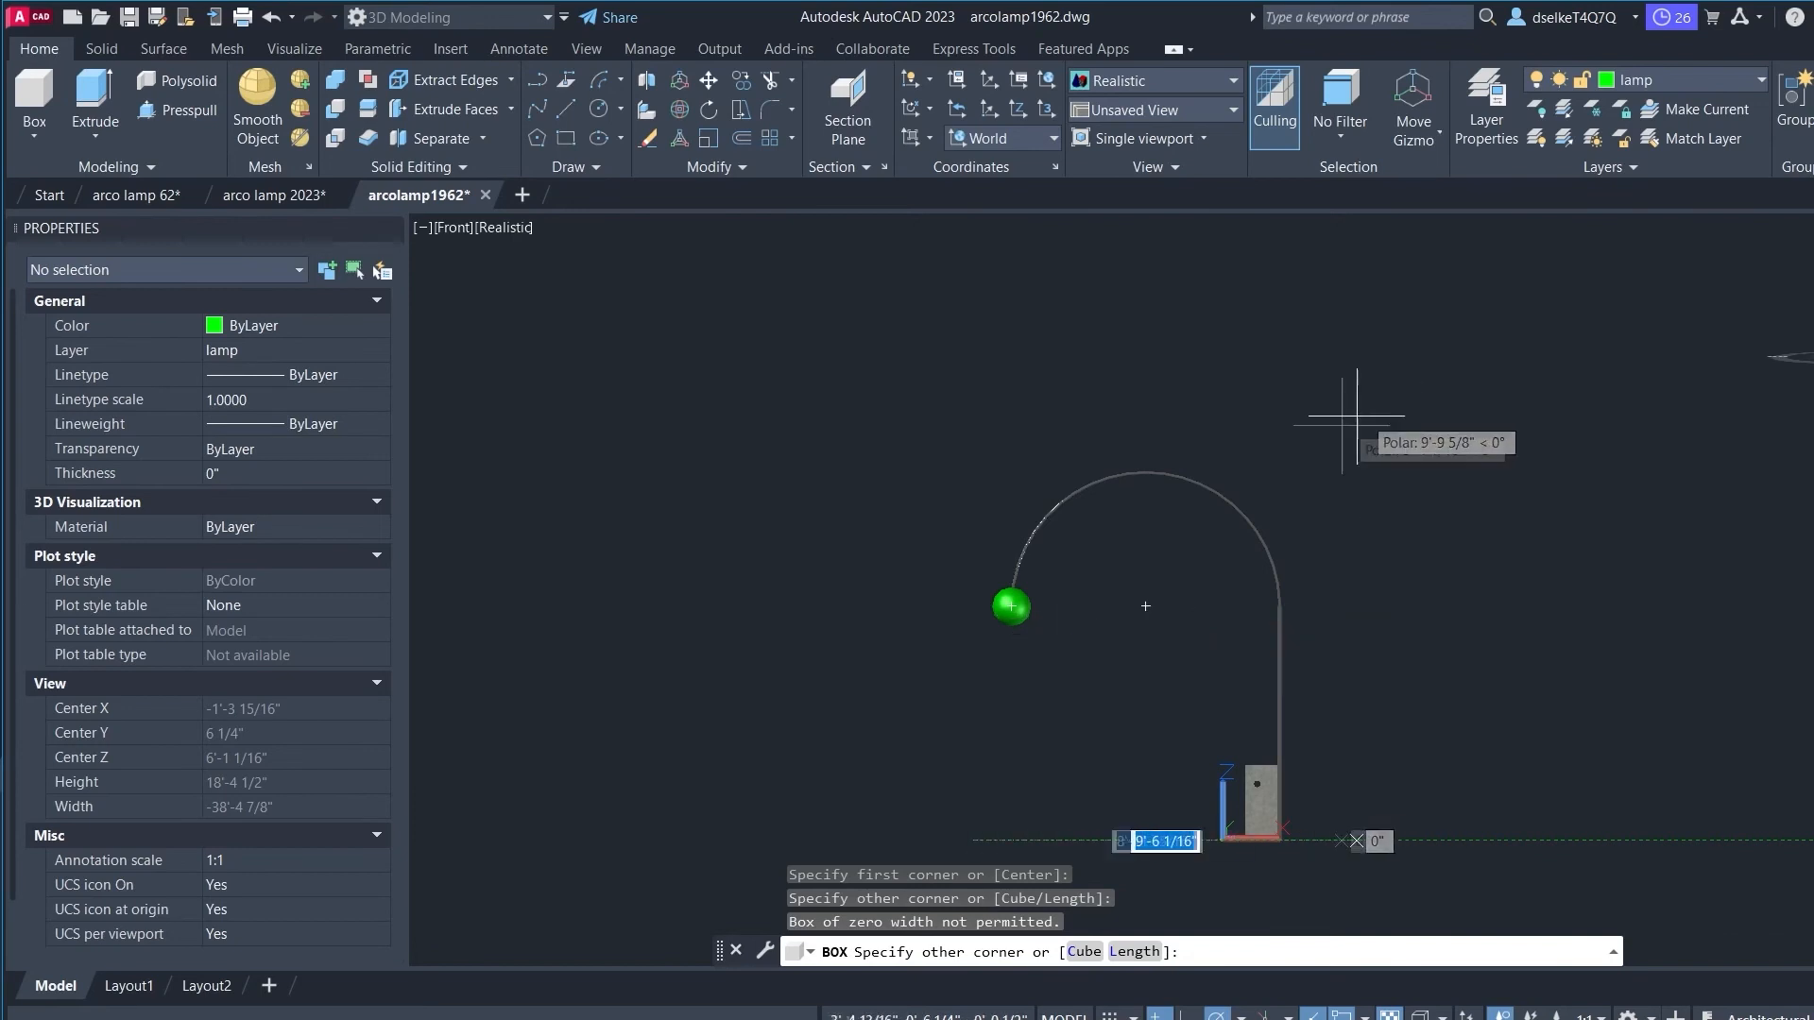
pyautogui.click(1145, 912)
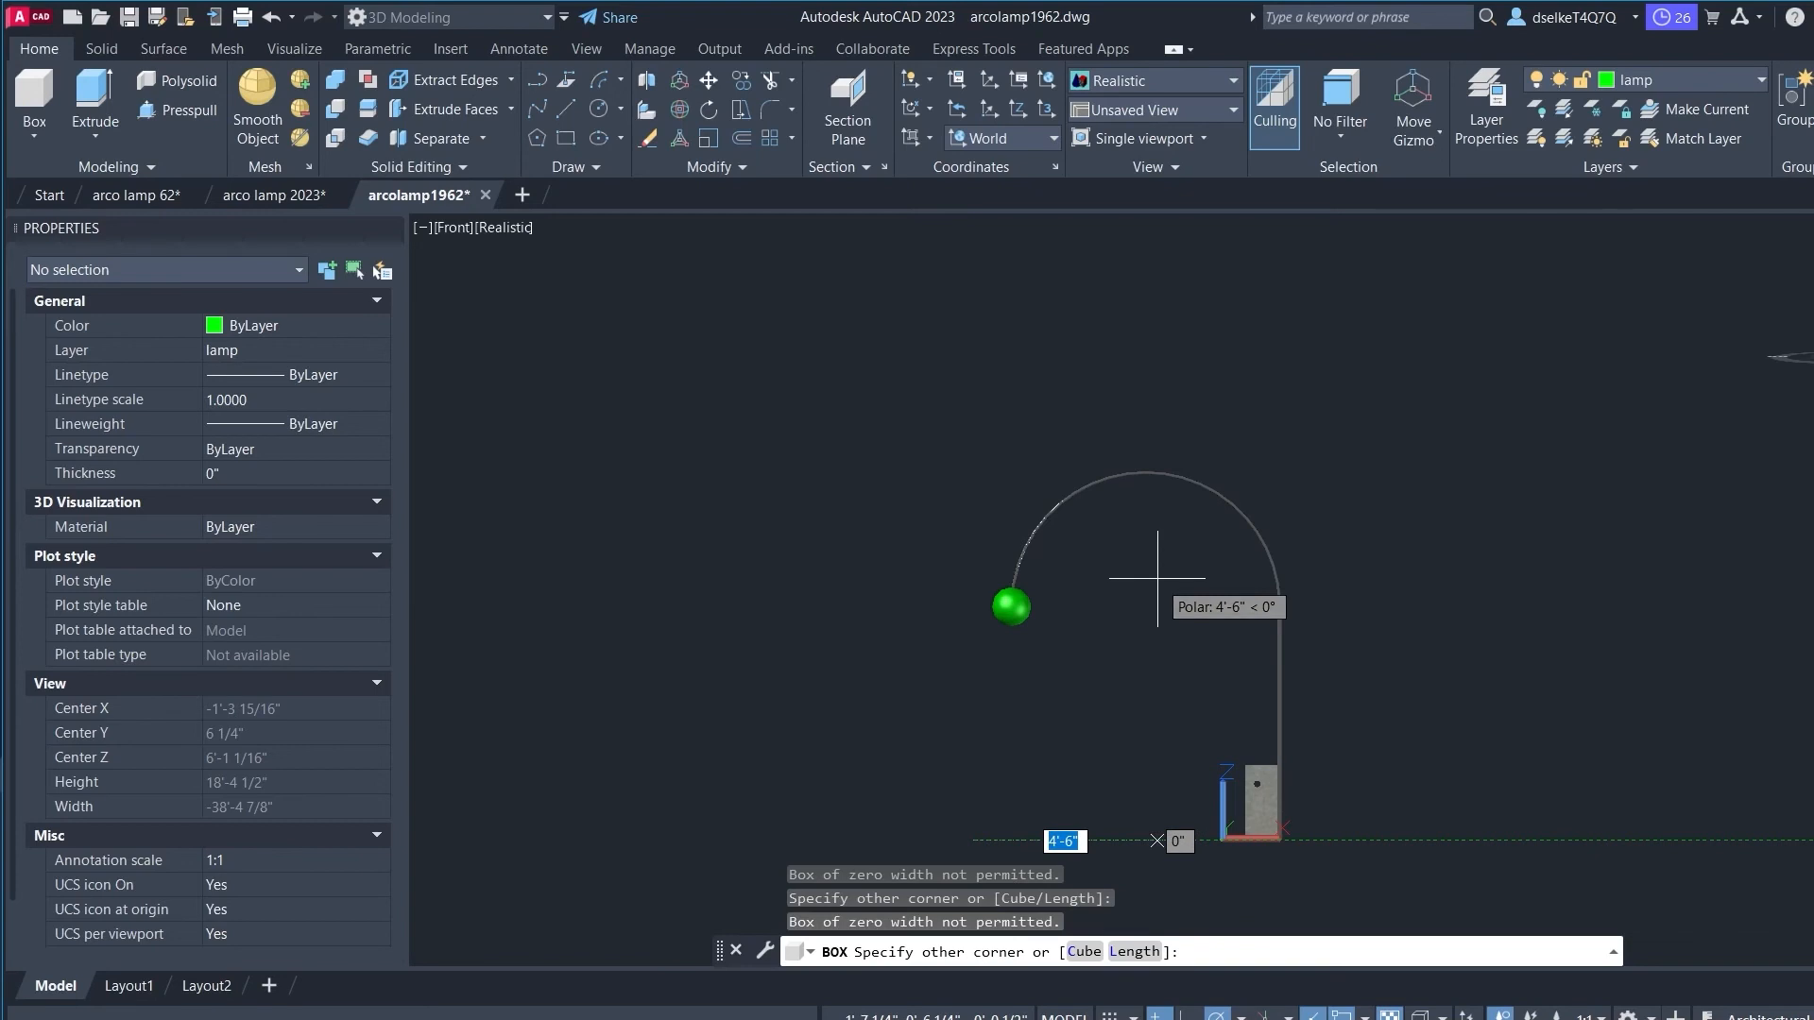
pyautogui.press('Return')
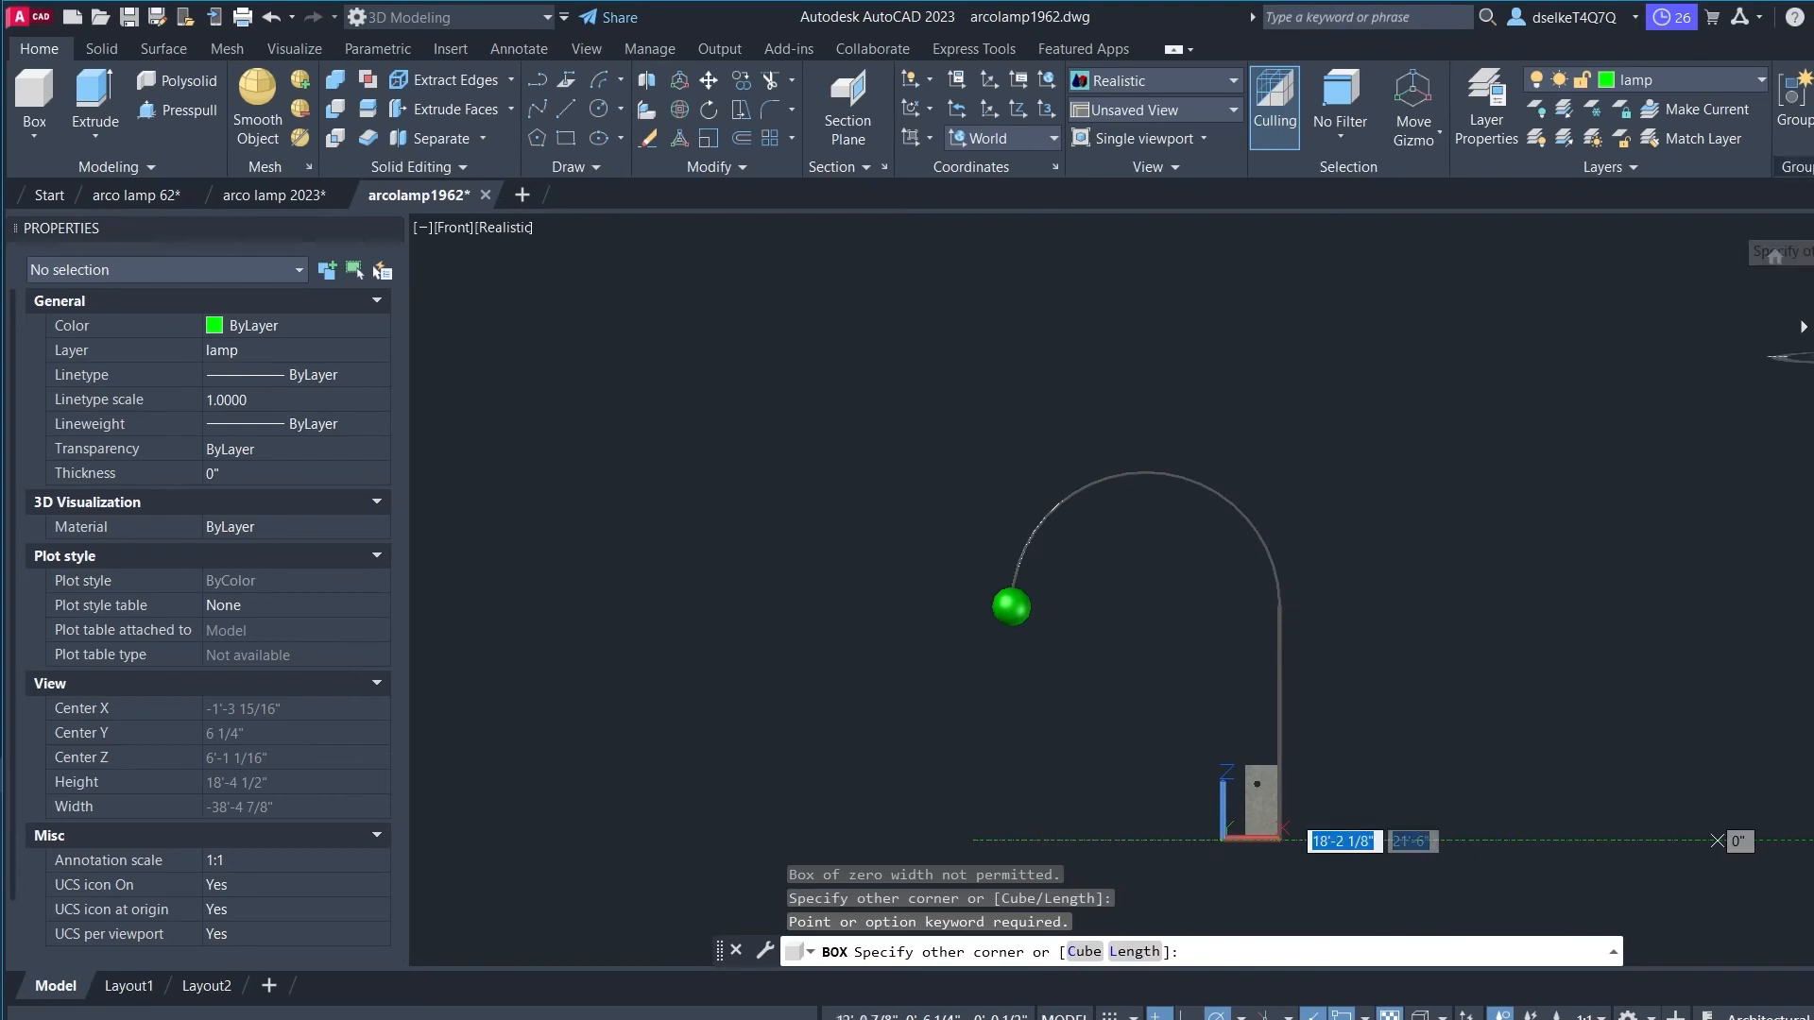
pyautogui.press('Escape')
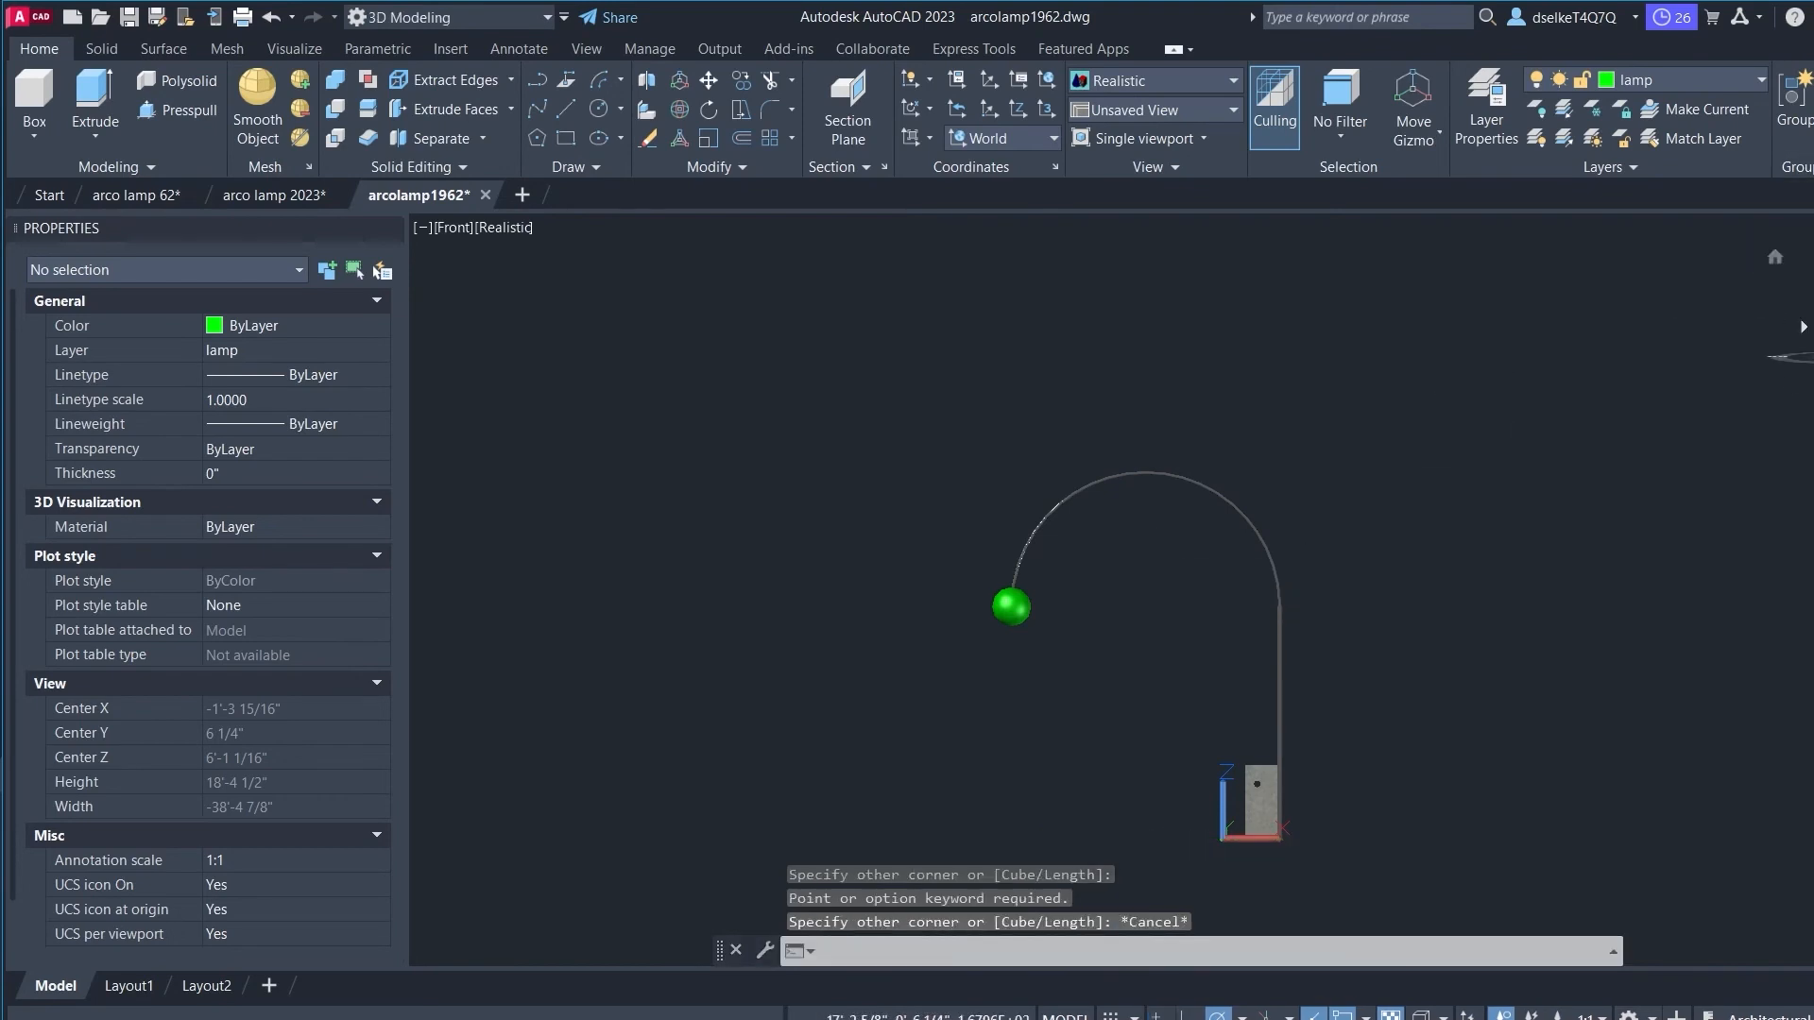
# Step: In the southeast isometric view, draw a solid box near the lamp sphere, about 3'-0 3/8" by 1'-8 13/16" and 6'-0 1/2" high
pyautogui.click(1795, 326)
pyautogui.press('Escape')
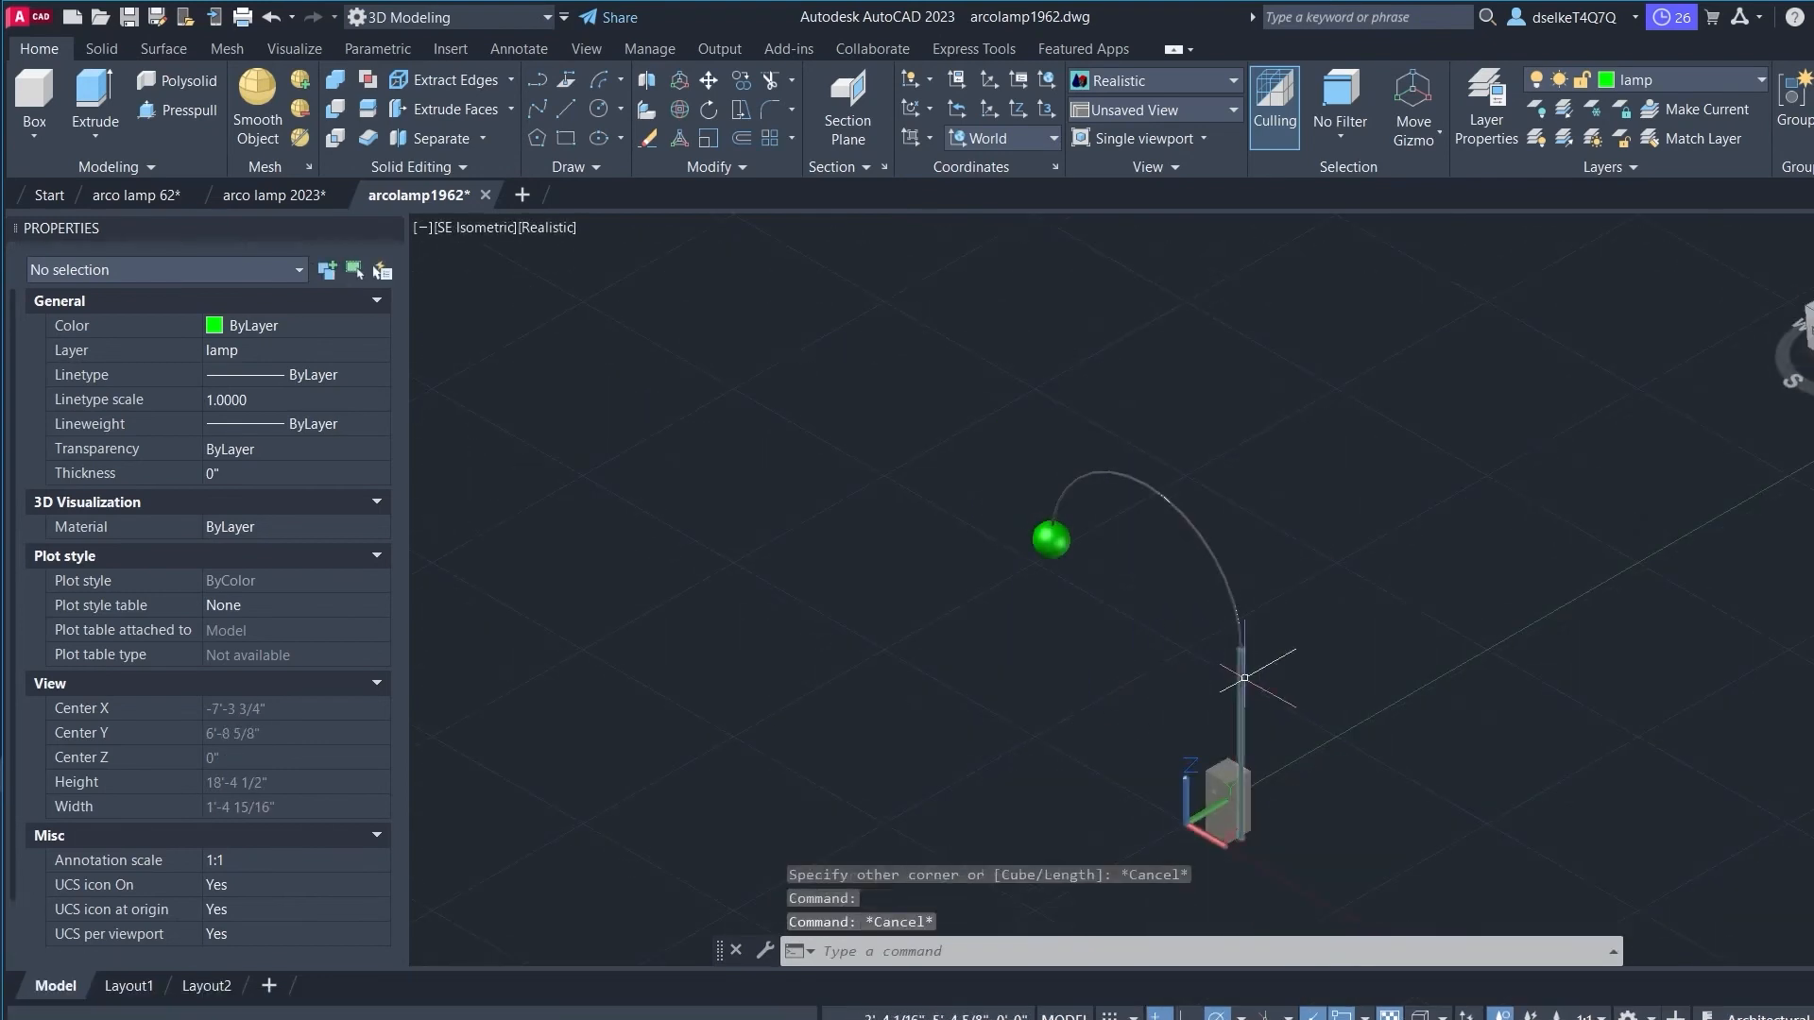
pyautogui.click(33, 136)
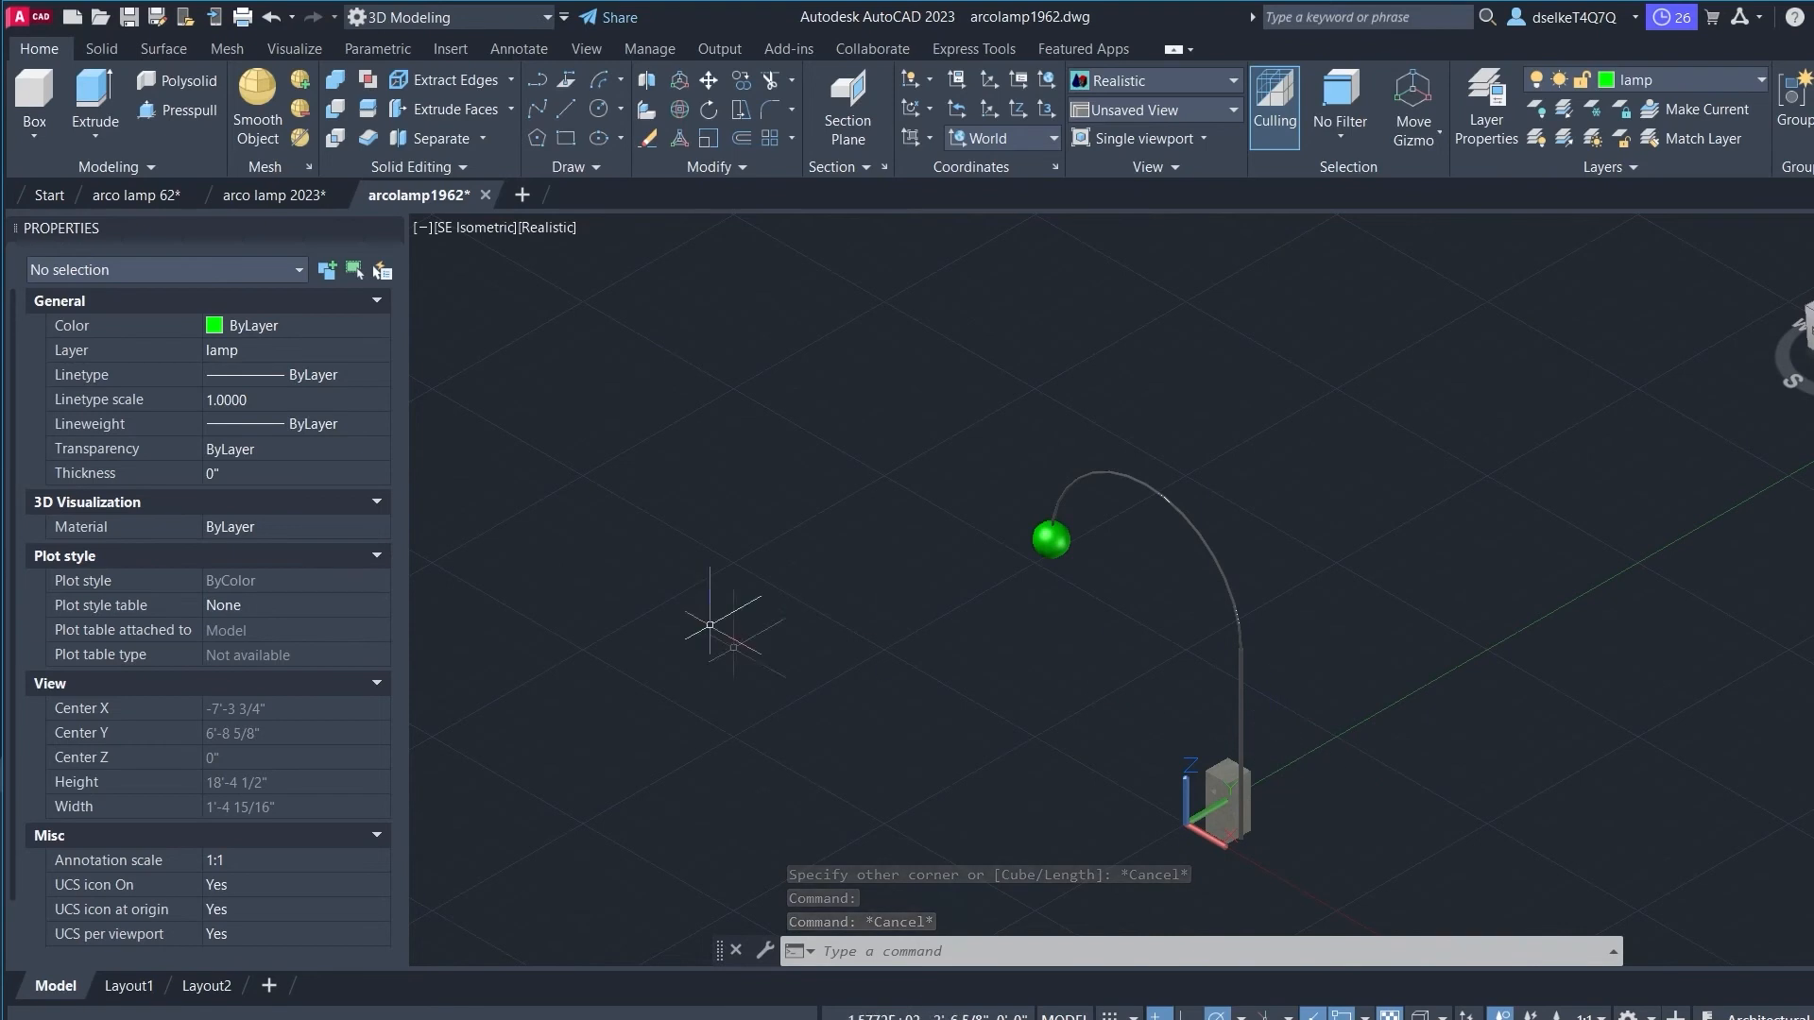
pyautogui.click(984, 727)
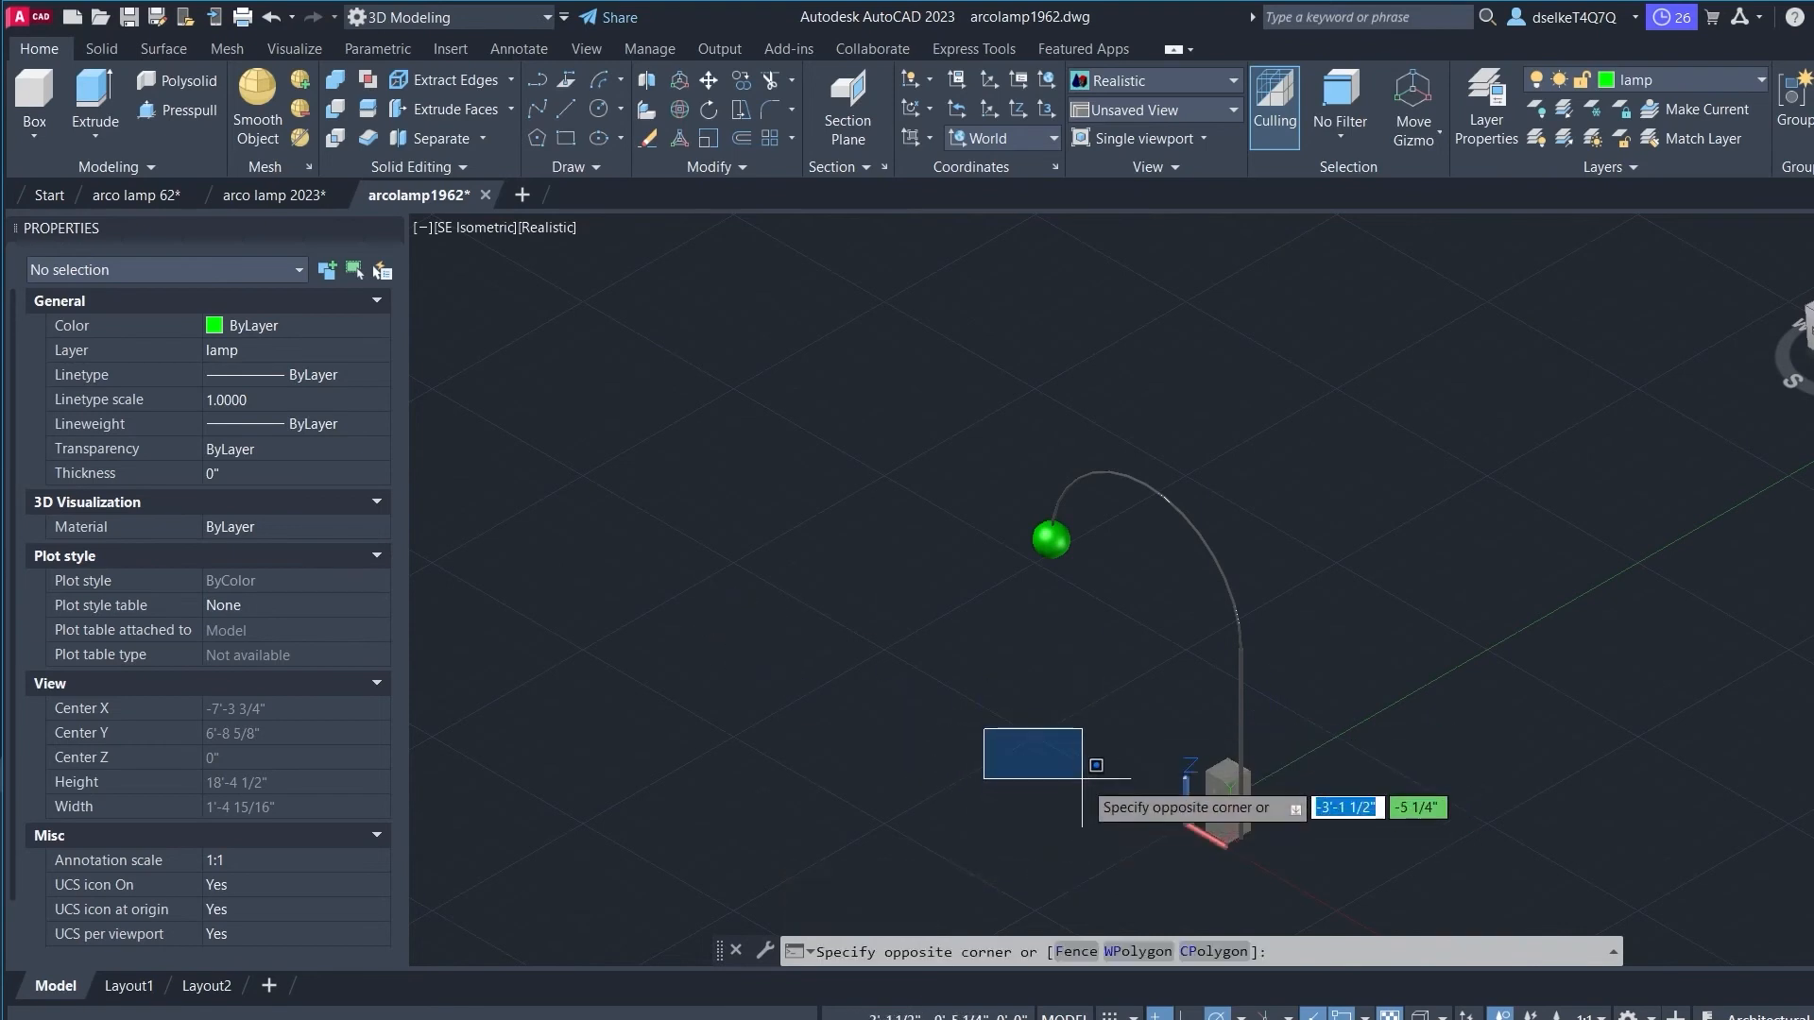
pyautogui.press('Escape')
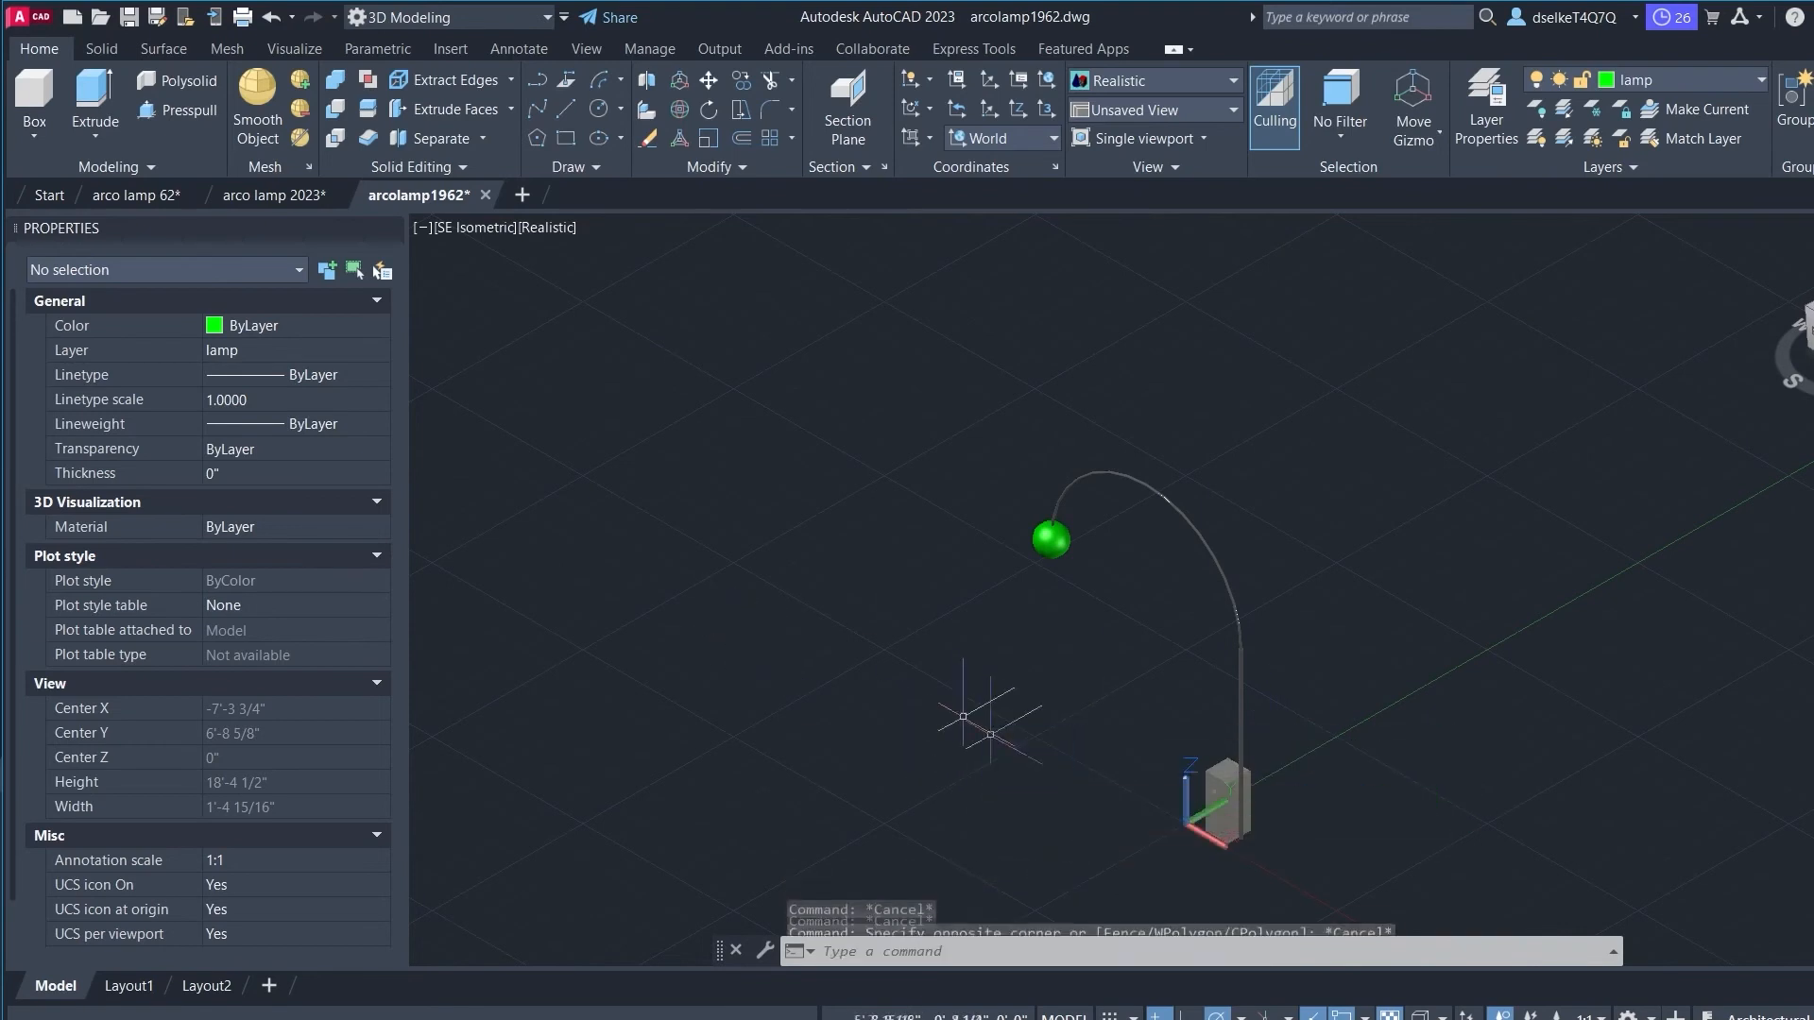
pyautogui.click(34, 93)
pyautogui.click(33, 137)
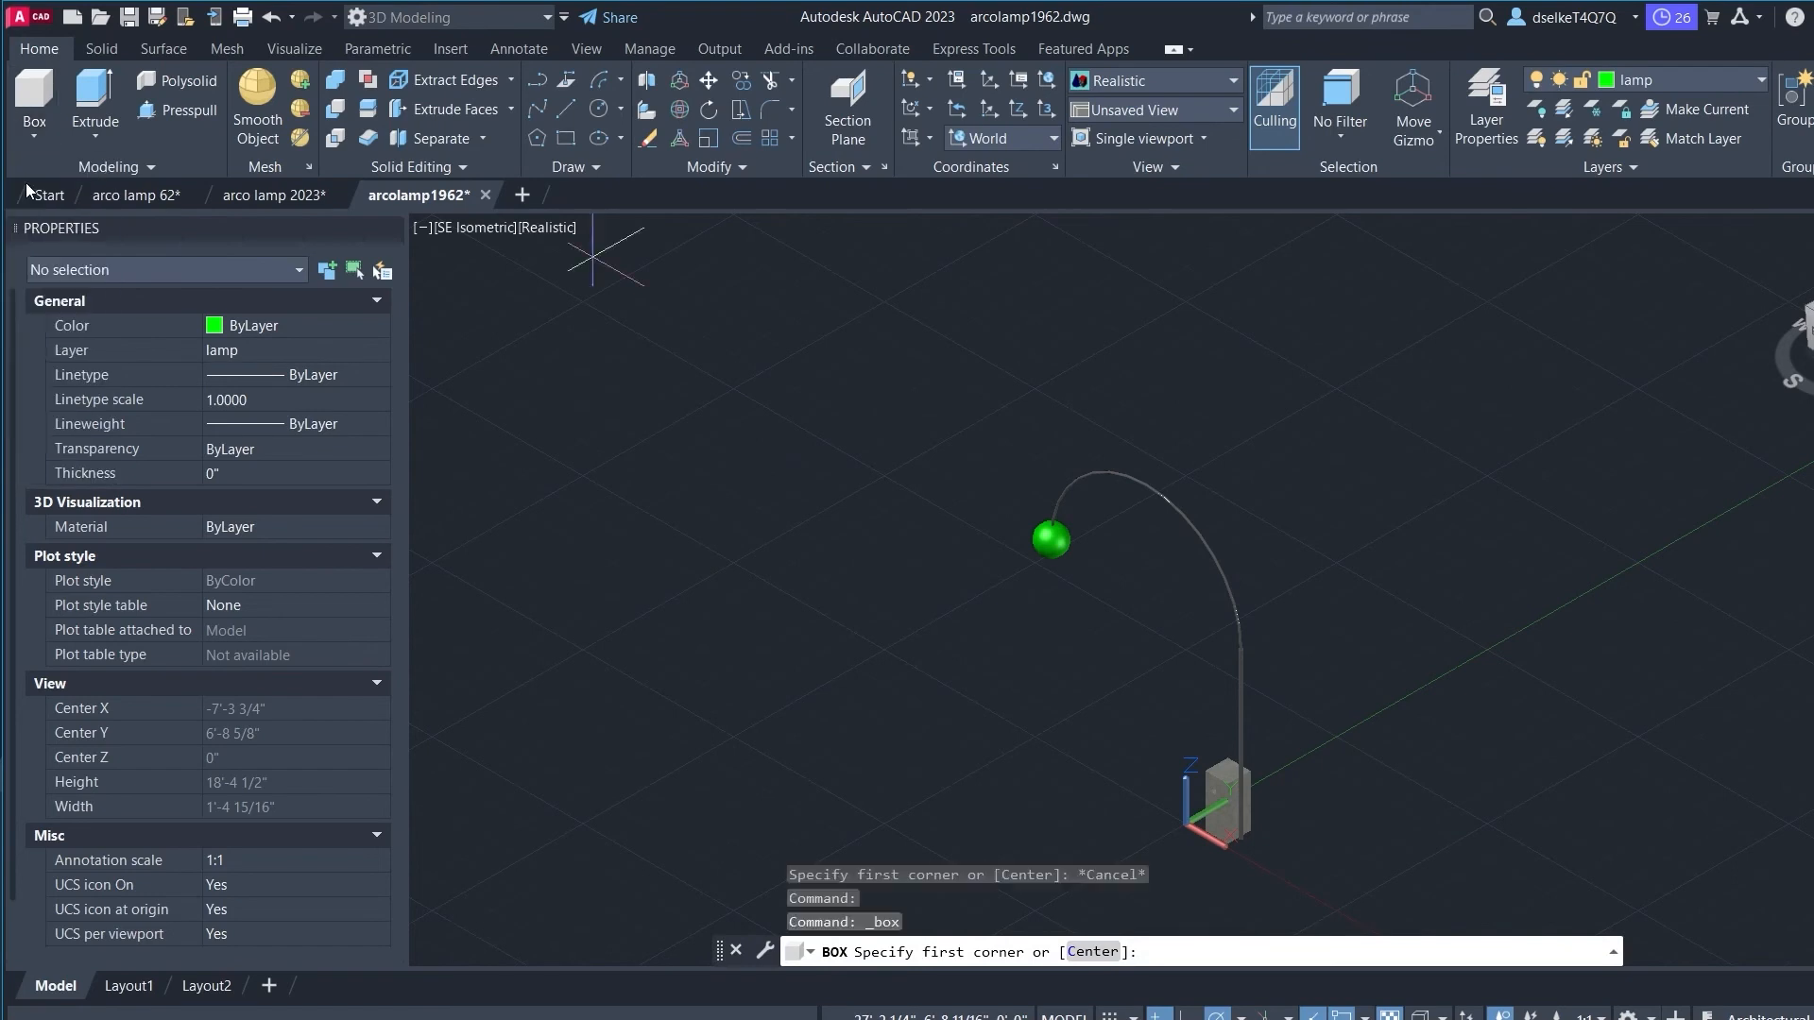
pyautogui.click(955, 746)
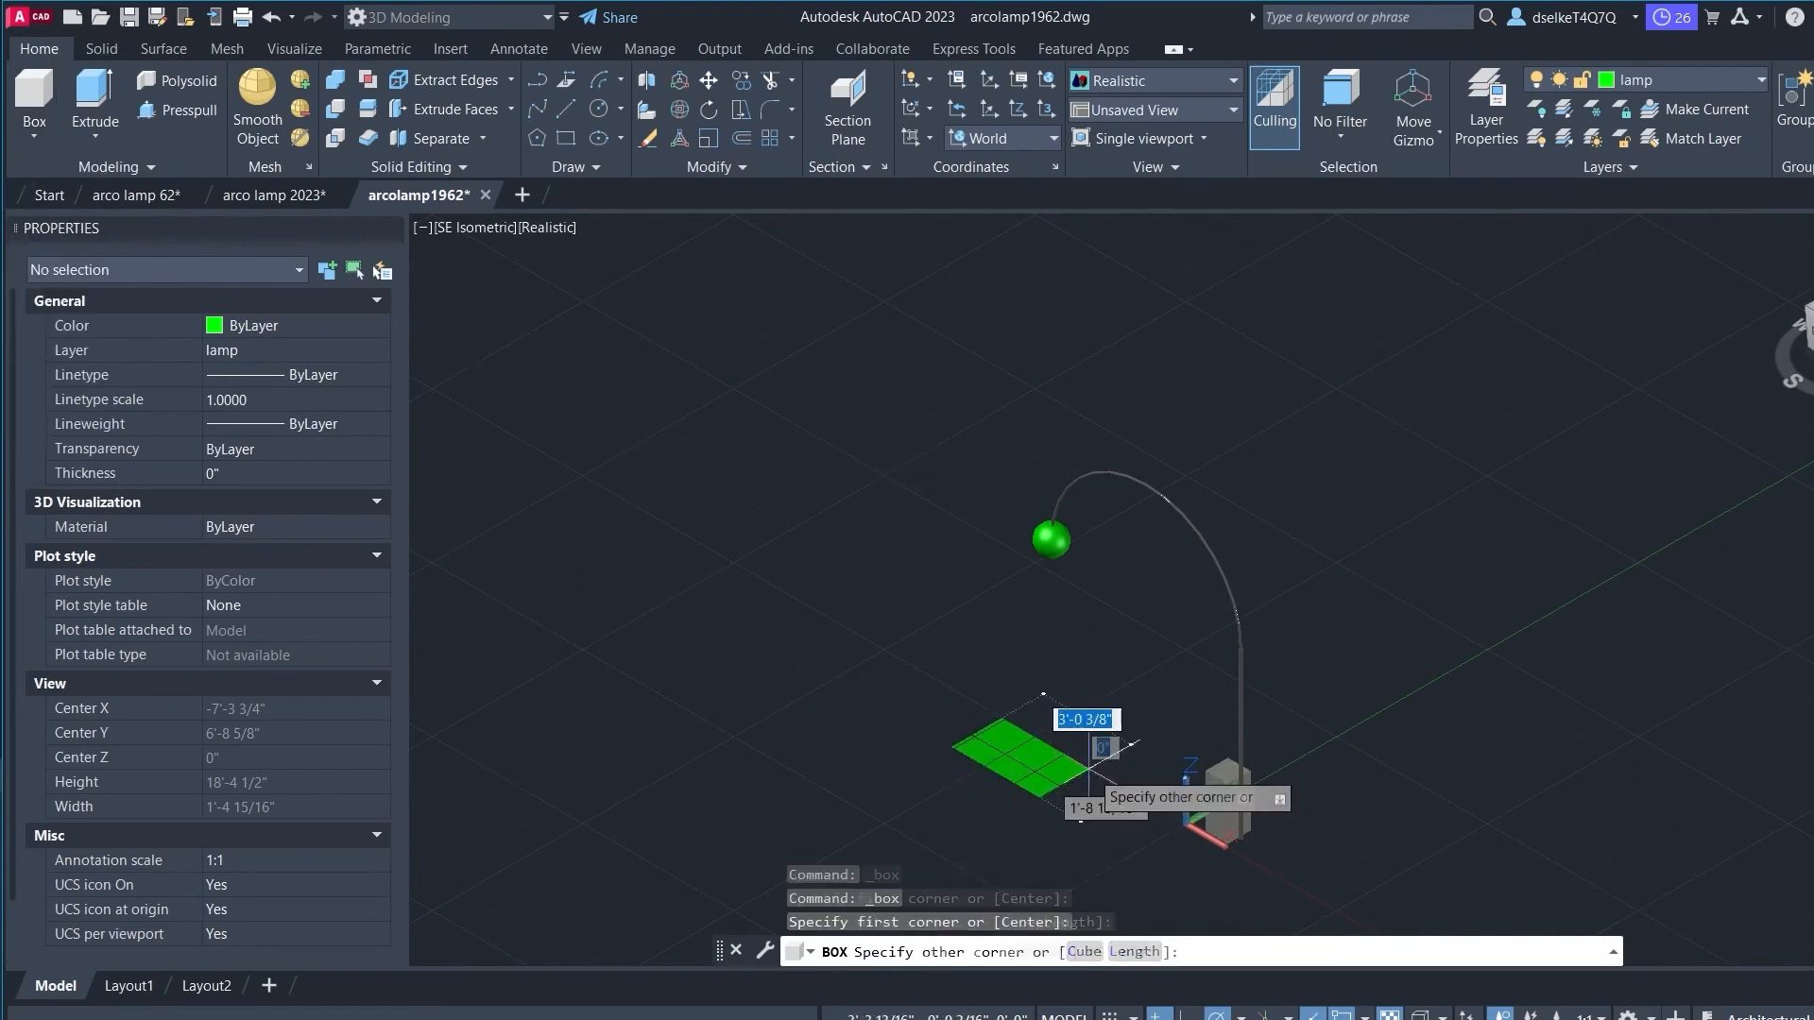
pyautogui.click(1099, 767)
pyautogui.click(1103, 565)
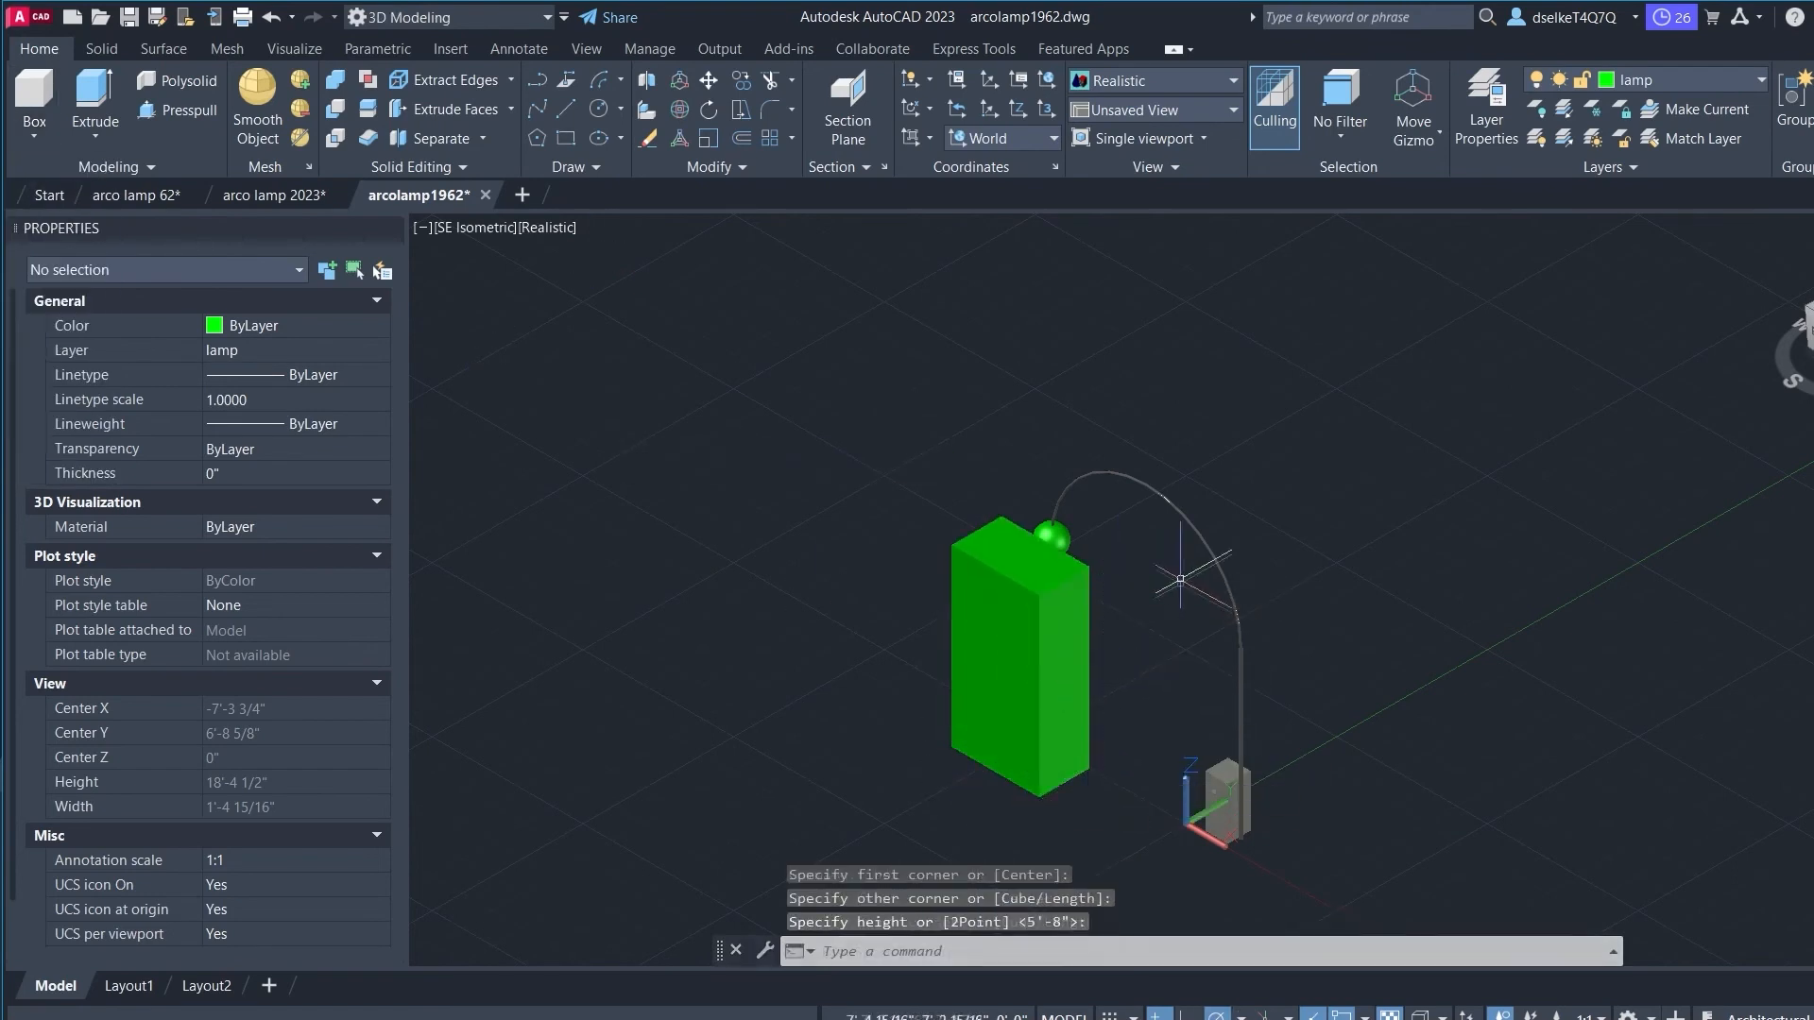
# Step: Lower the top face of the green box to bring its height to about 5'-6 3/4", level with the sphere's lower part
pyautogui.click(1805, 331)
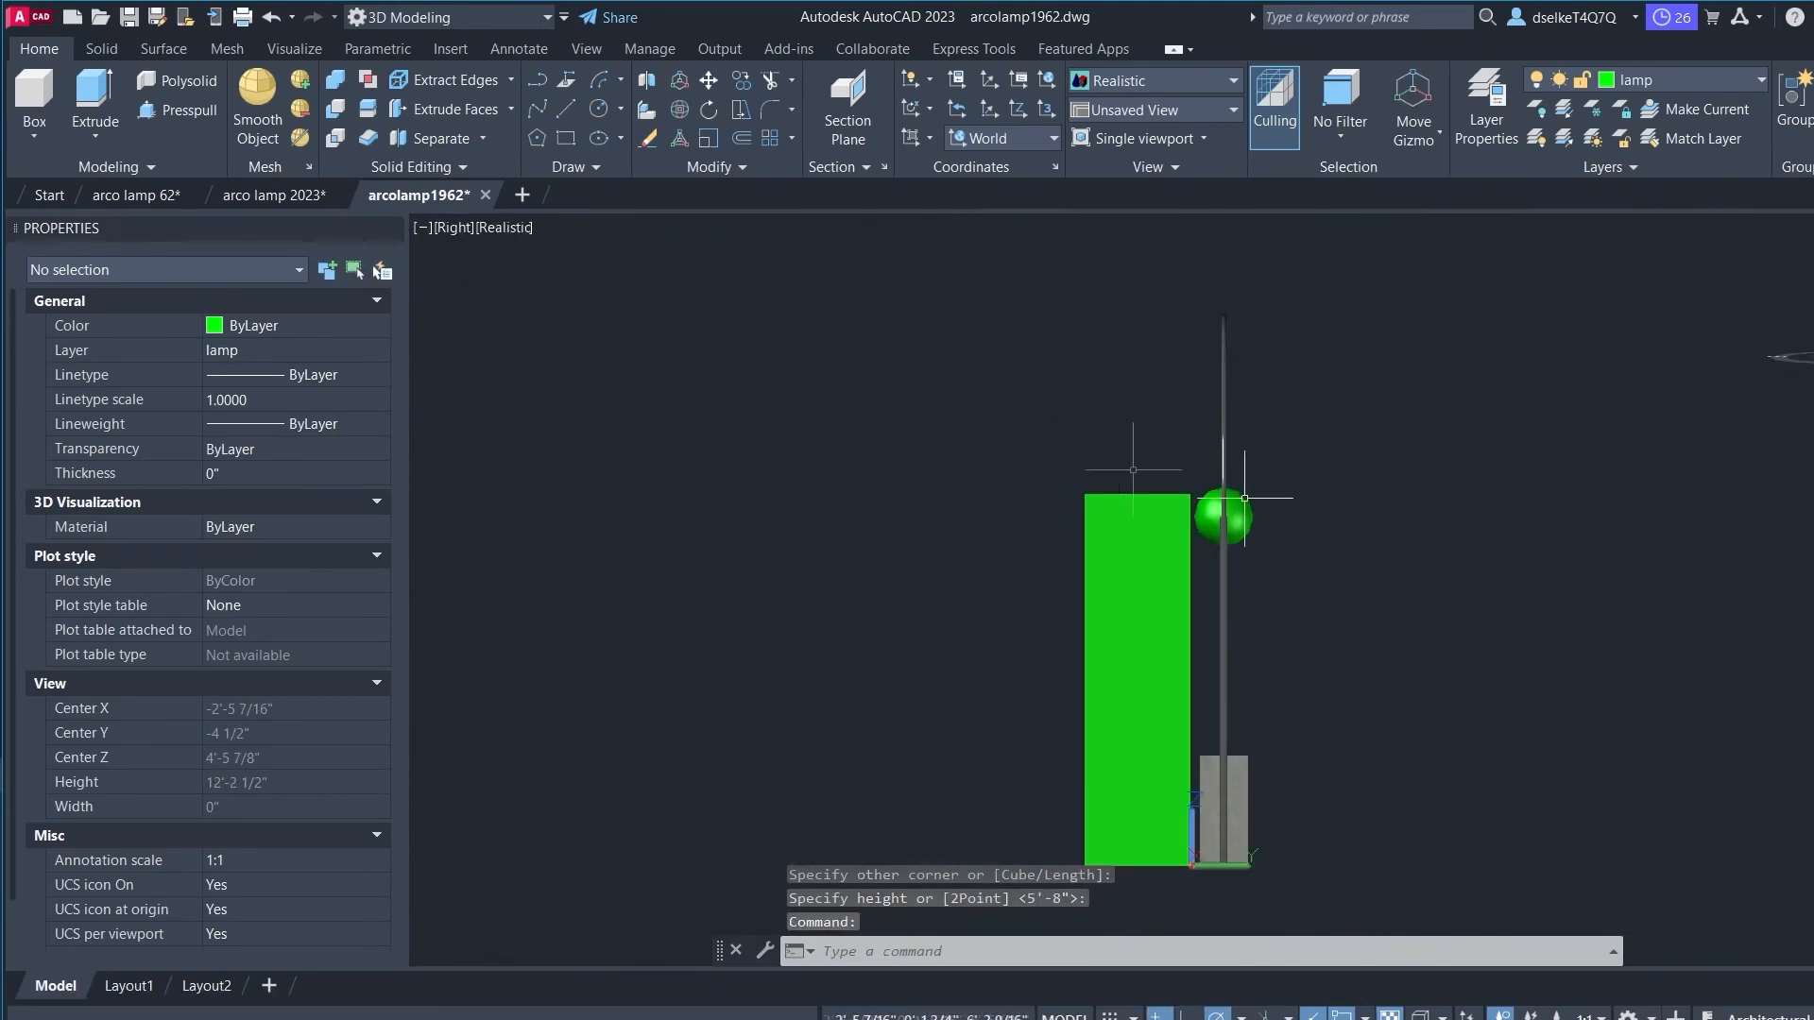
pyautogui.click(1136, 501)
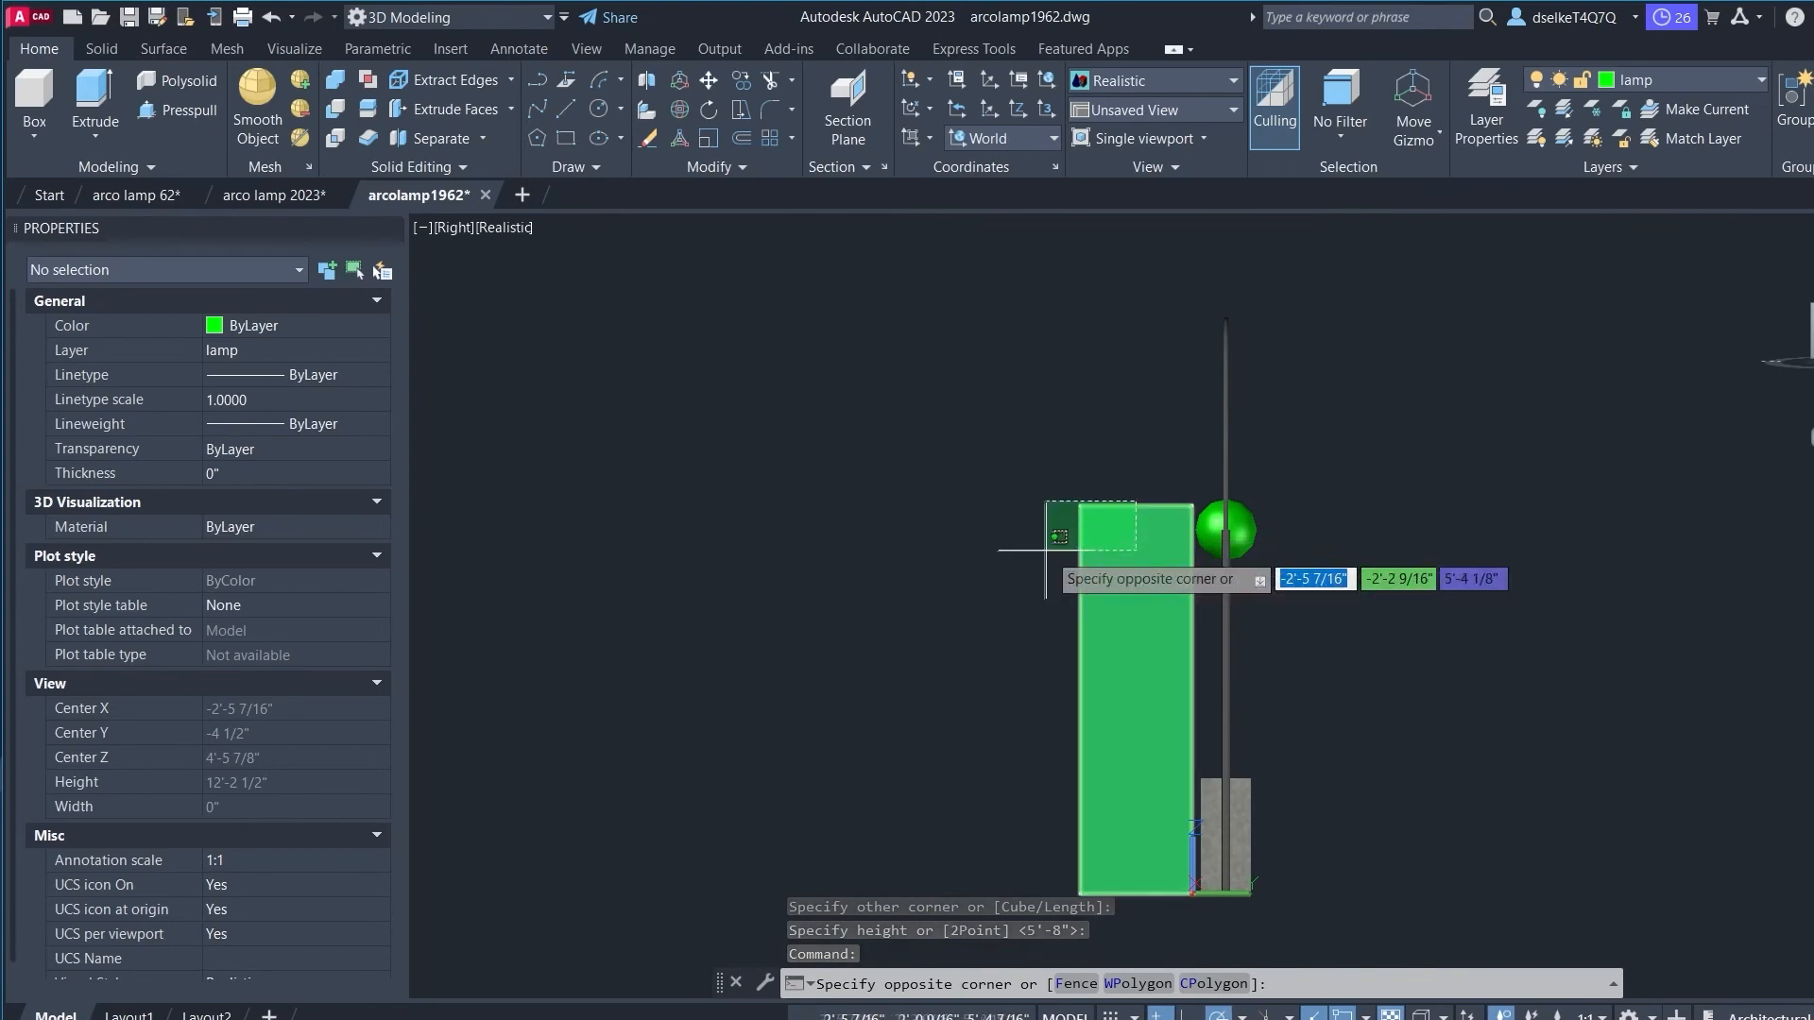
pyautogui.click(1081, 531)
pyautogui.click(1136, 504)
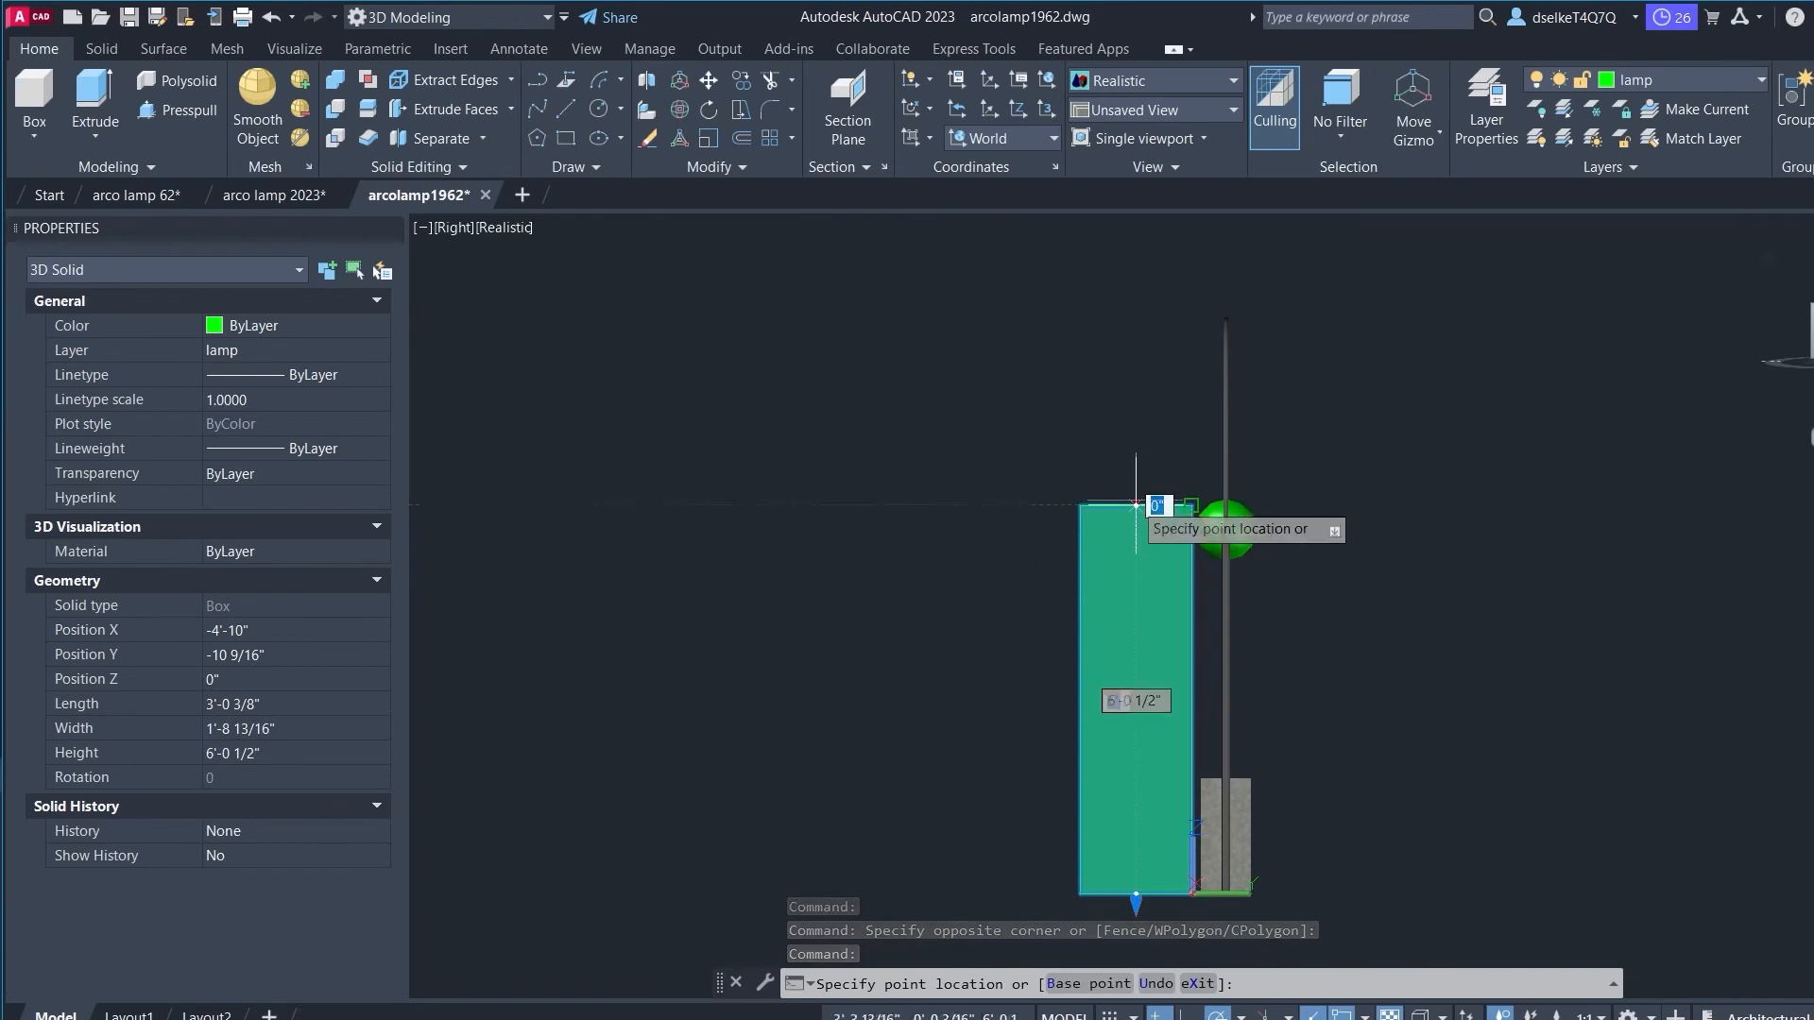
pyautogui.keyDown('shift'); pyautogui.moveTo(1226, 530); pyautogui.dragTo(1231, 535, button='middle'); pyautogui.keyUp('shift')
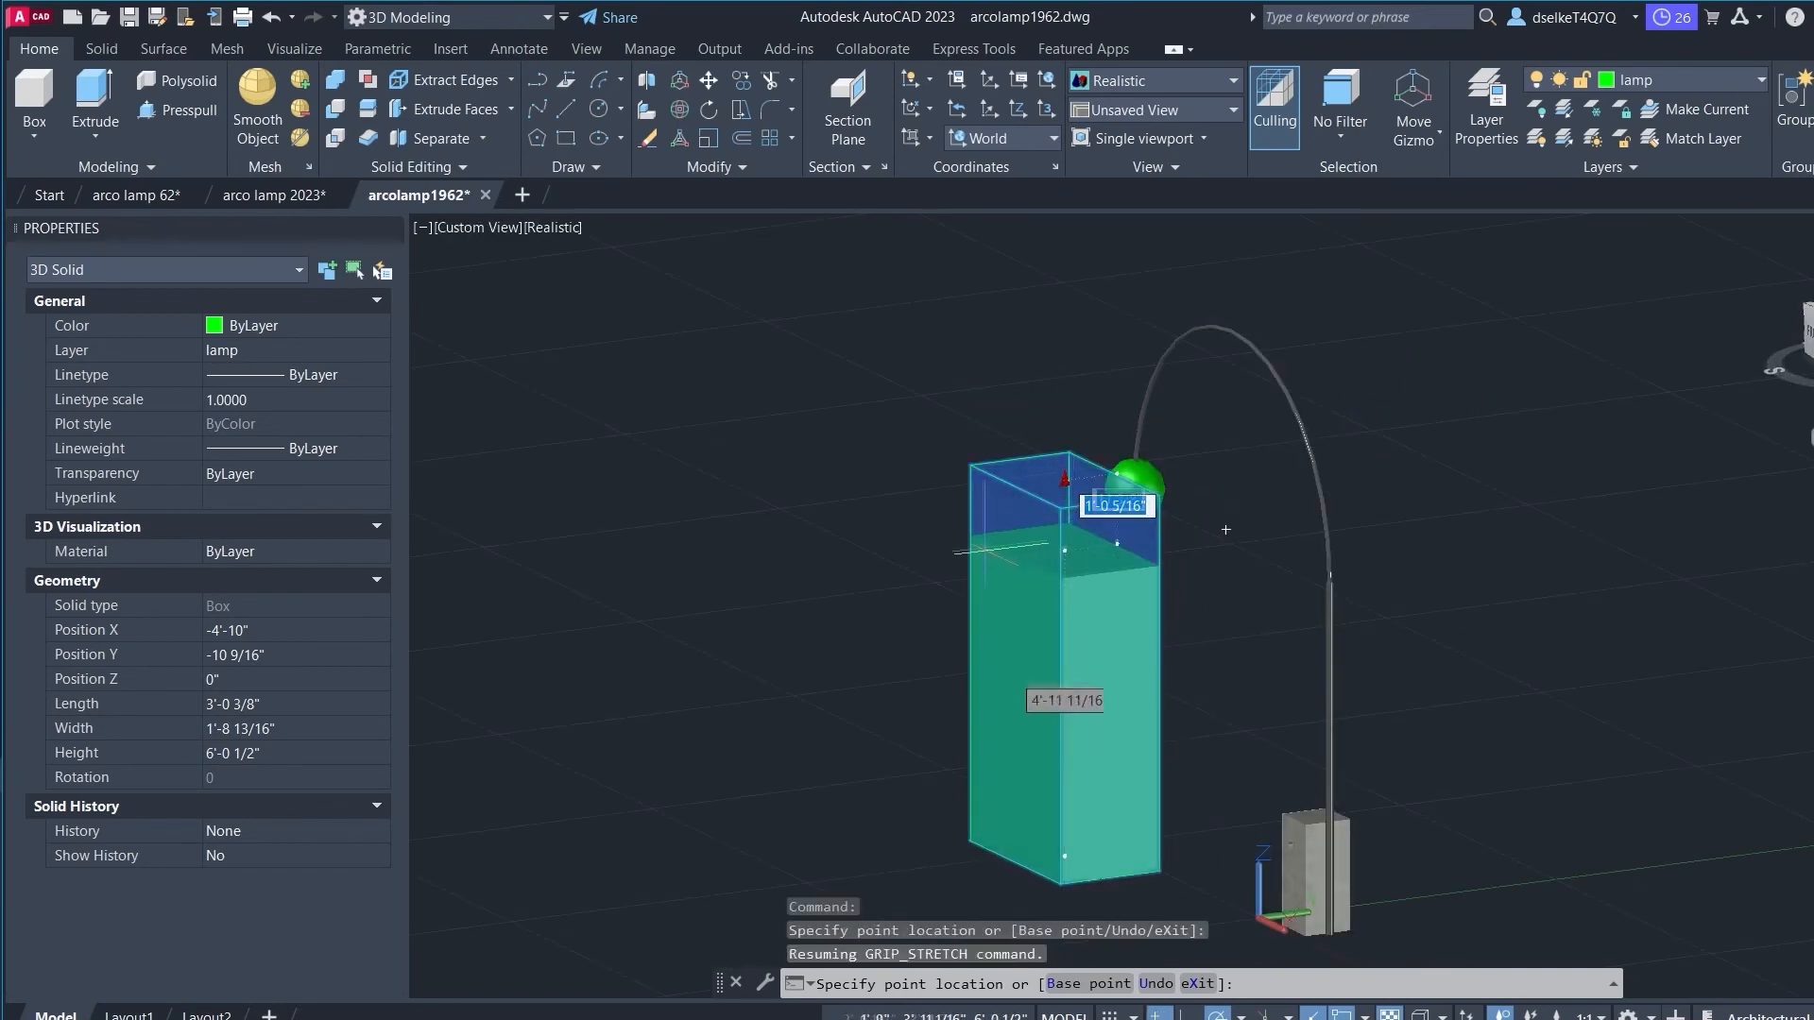
pyautogui.click(928, 508)
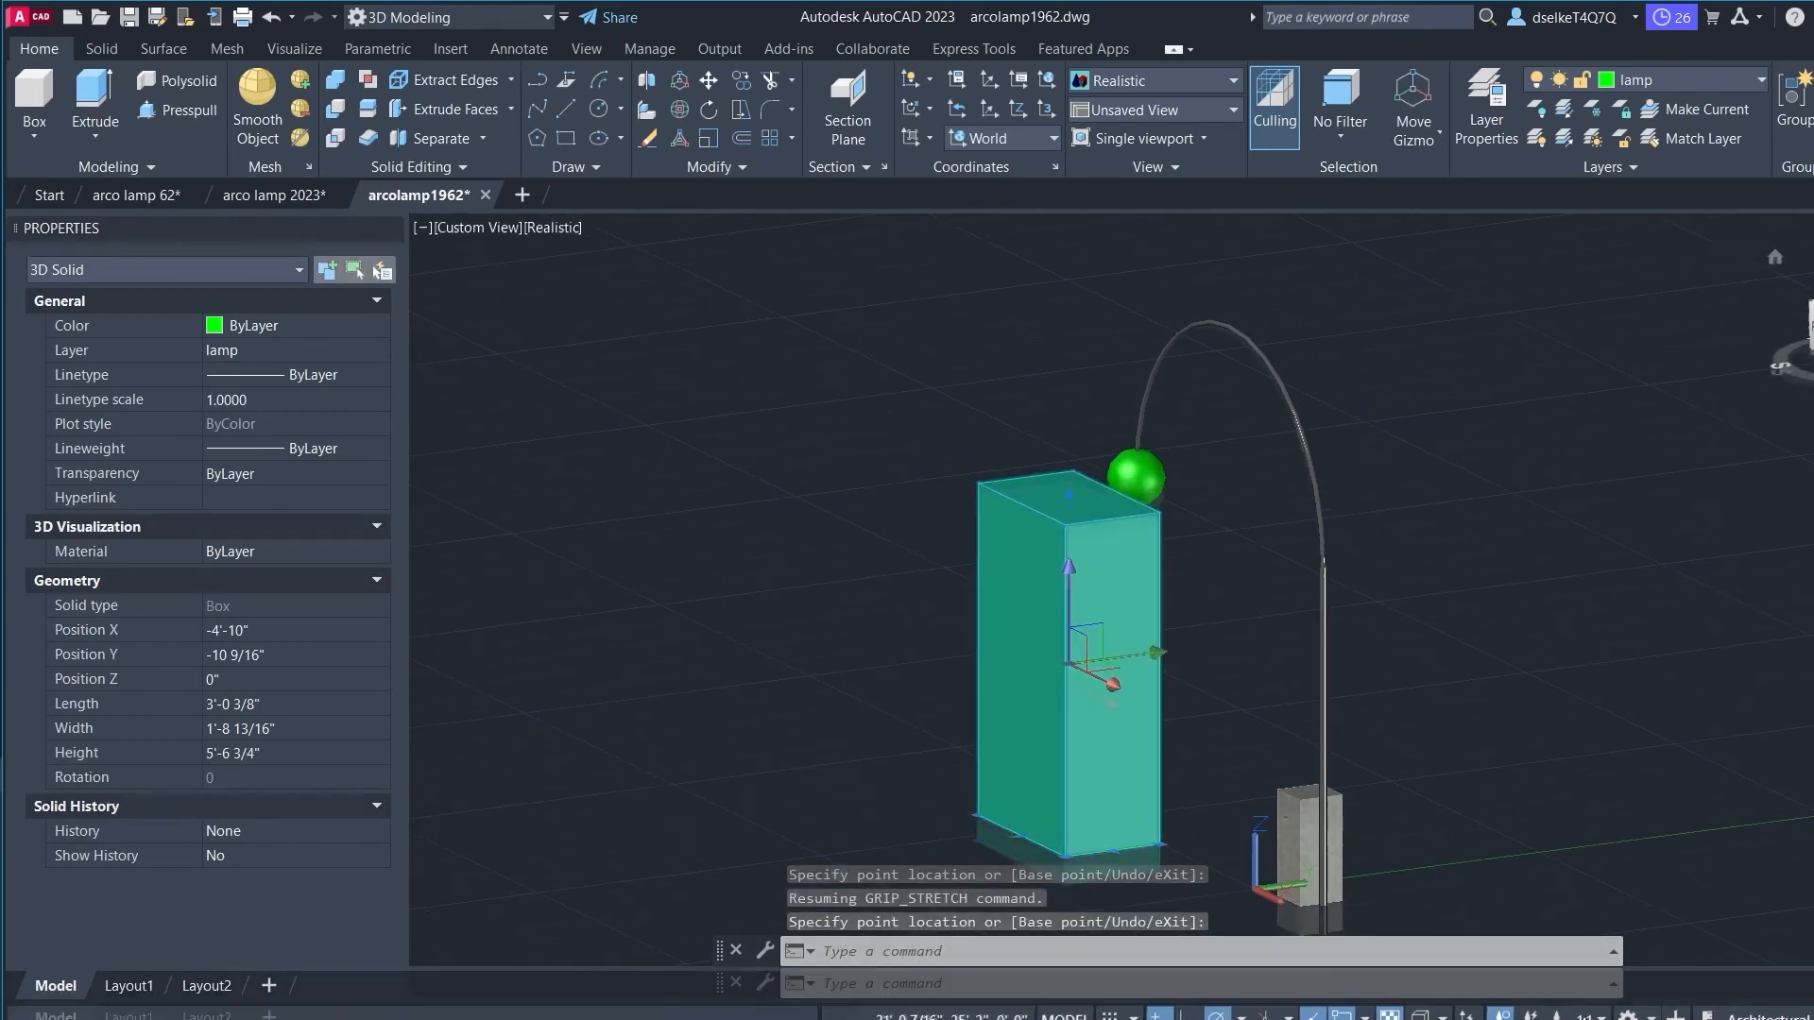
# Step: In the right view, move the box about 1'-3 13/16" along Y until it spans the sphere's width, and check it from the back
pyautogui.click(1810, 327)
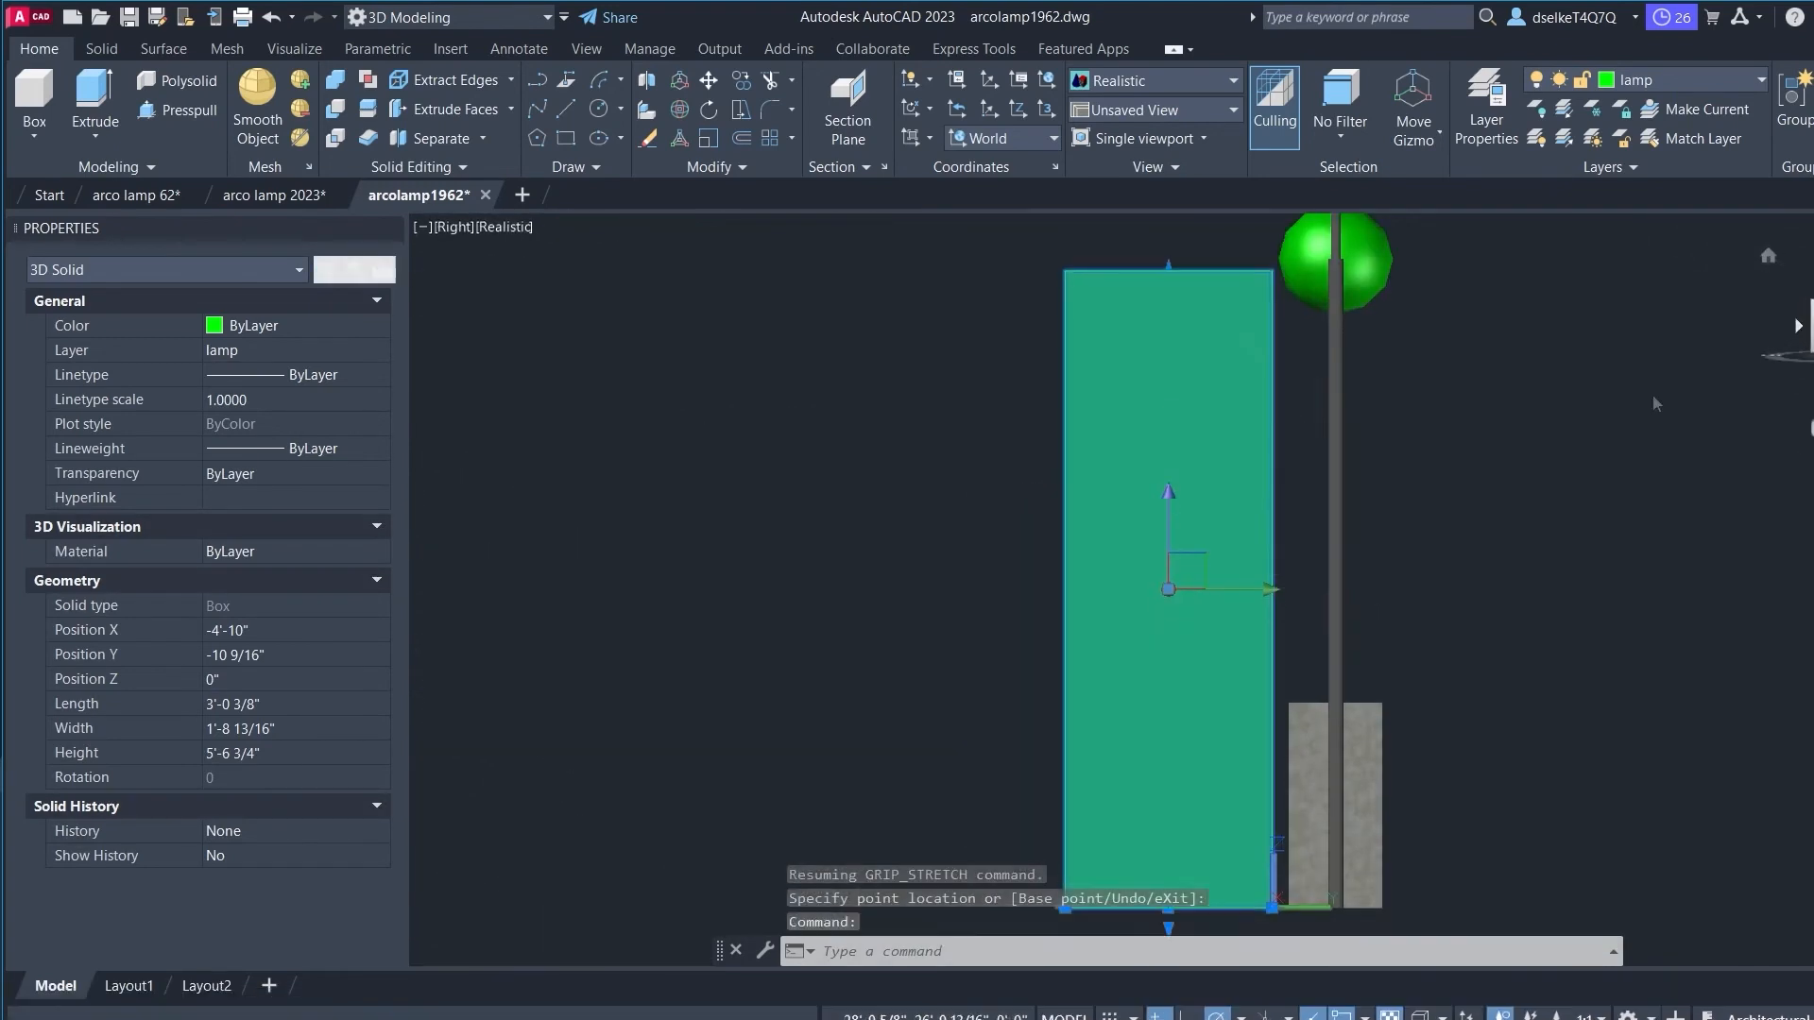
pyautogui.write('m')
pyautogui.rightClick(1012, 609)
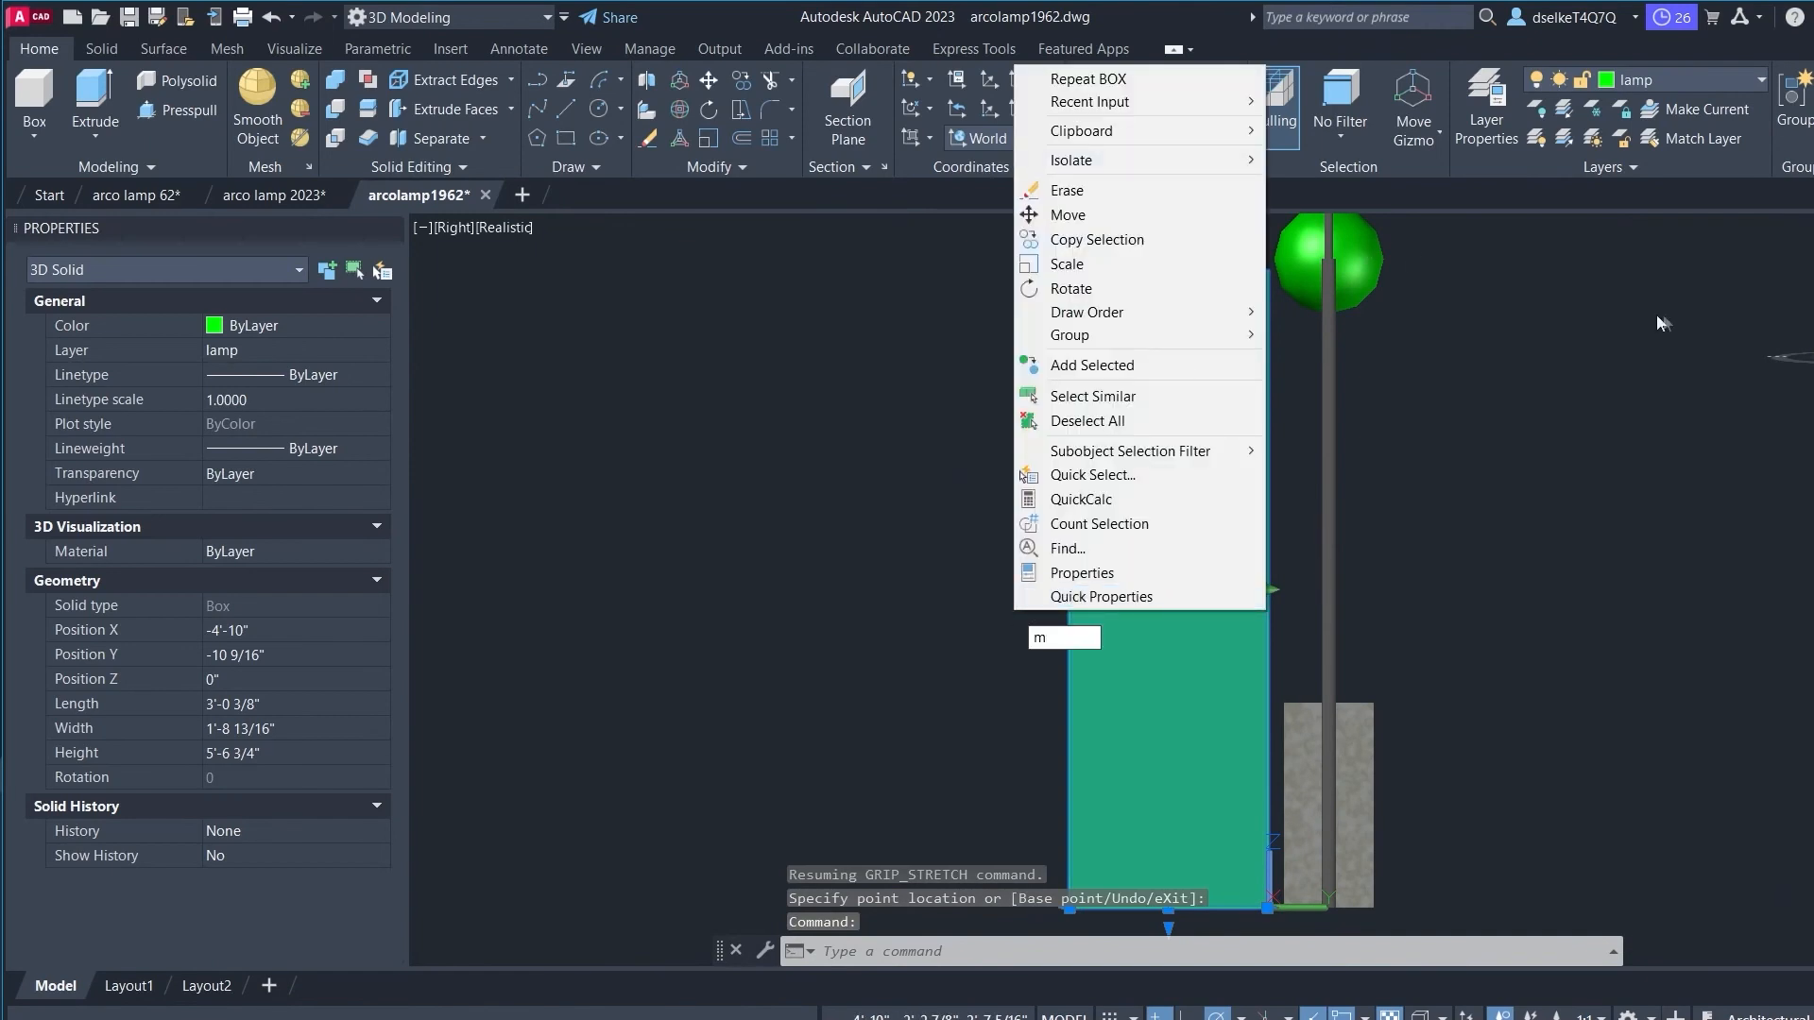
pyautogui.click(1063, 216)
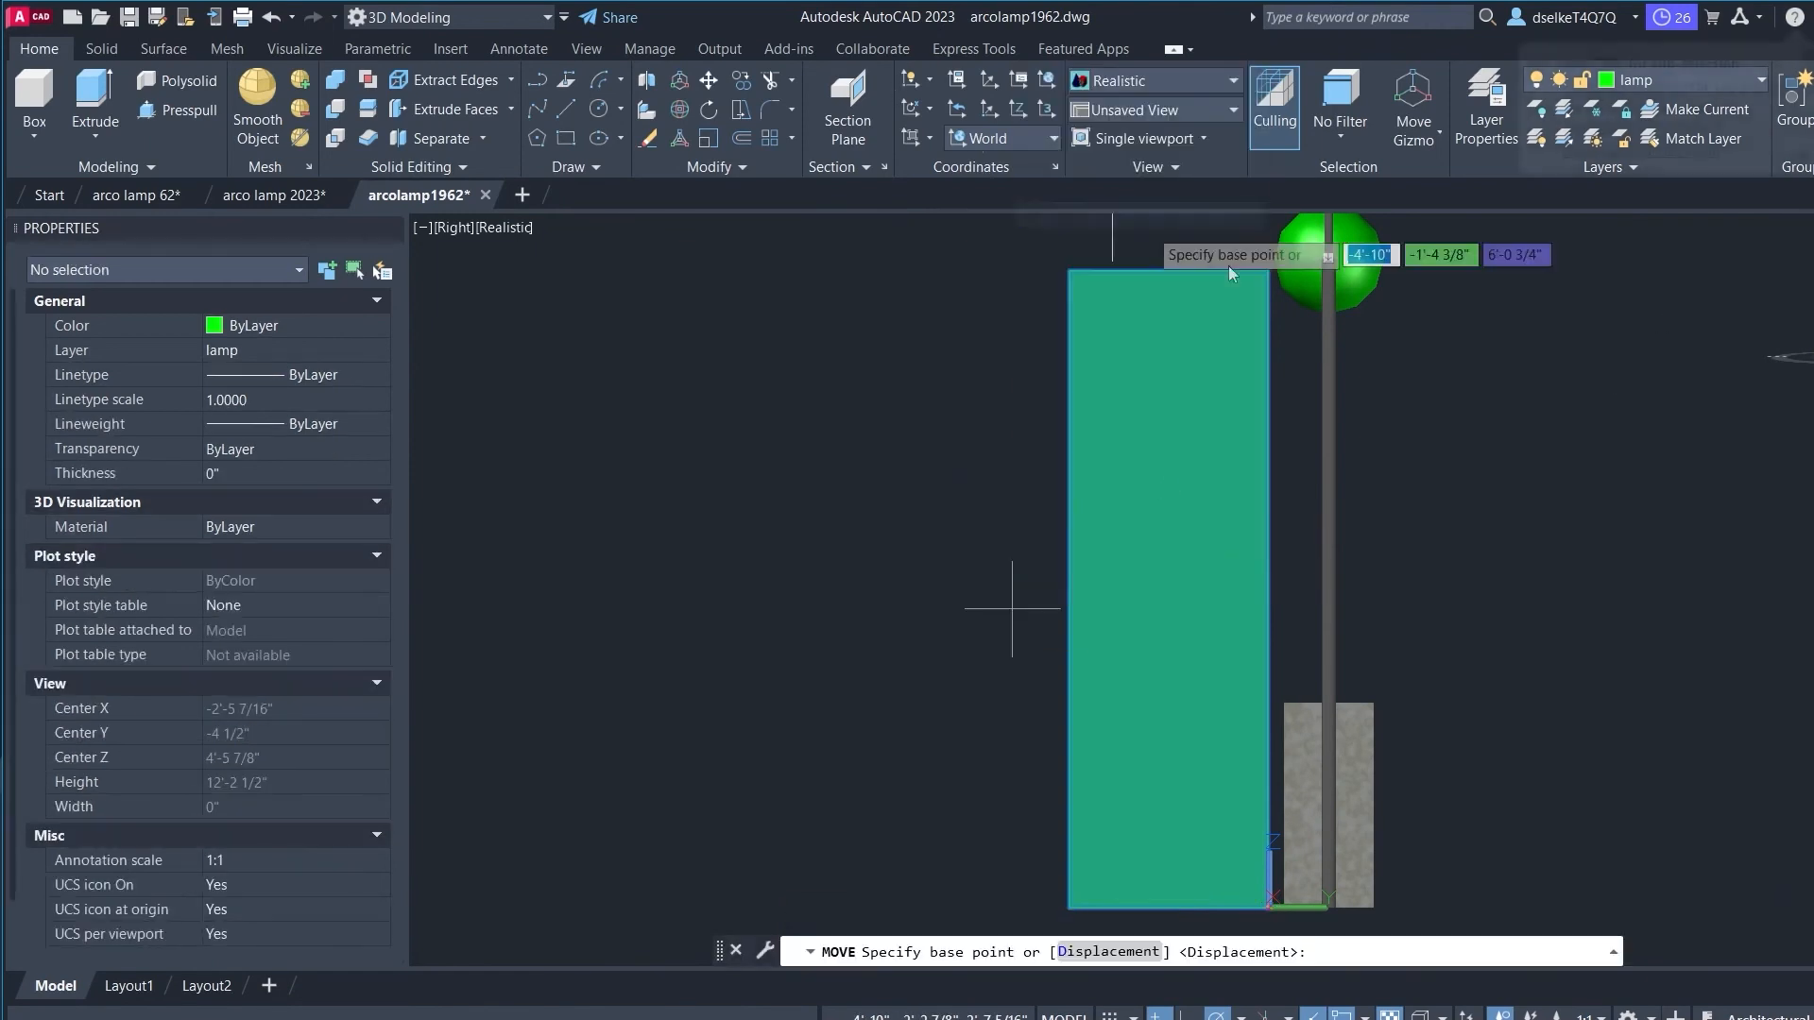
pyautogui.click(1462, 578)
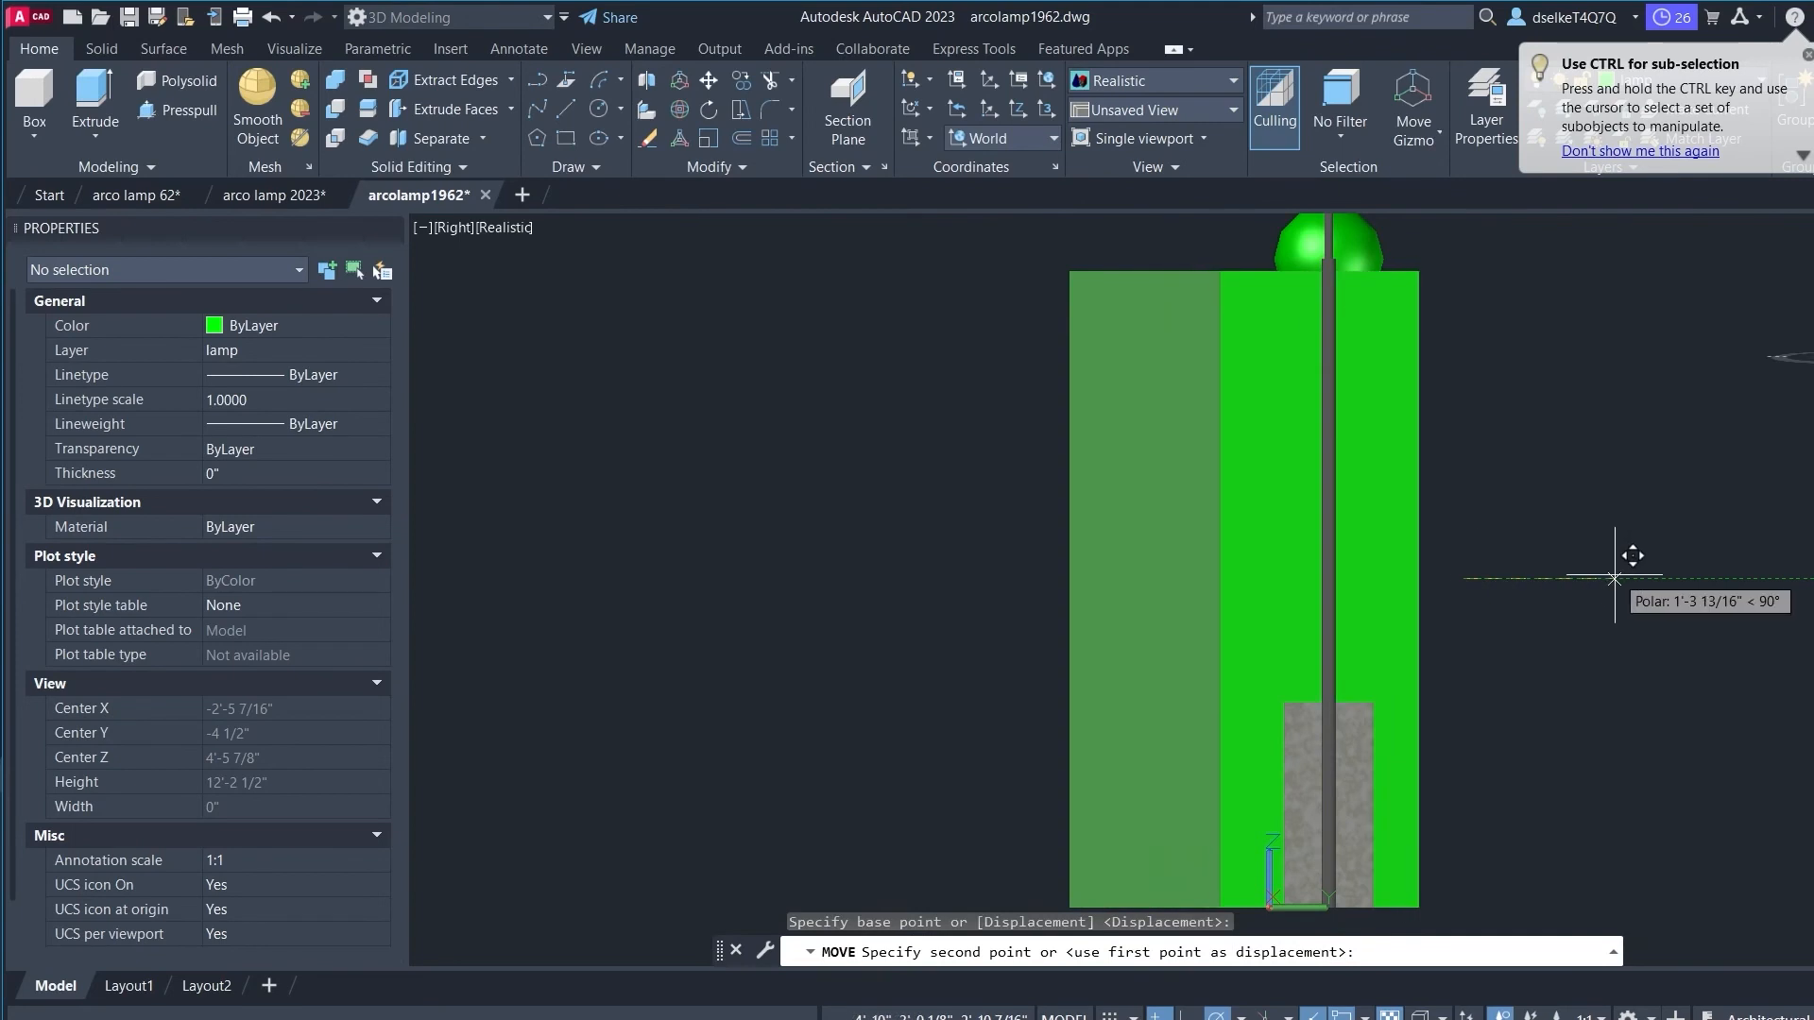
pyautogui.click(1615, 579)
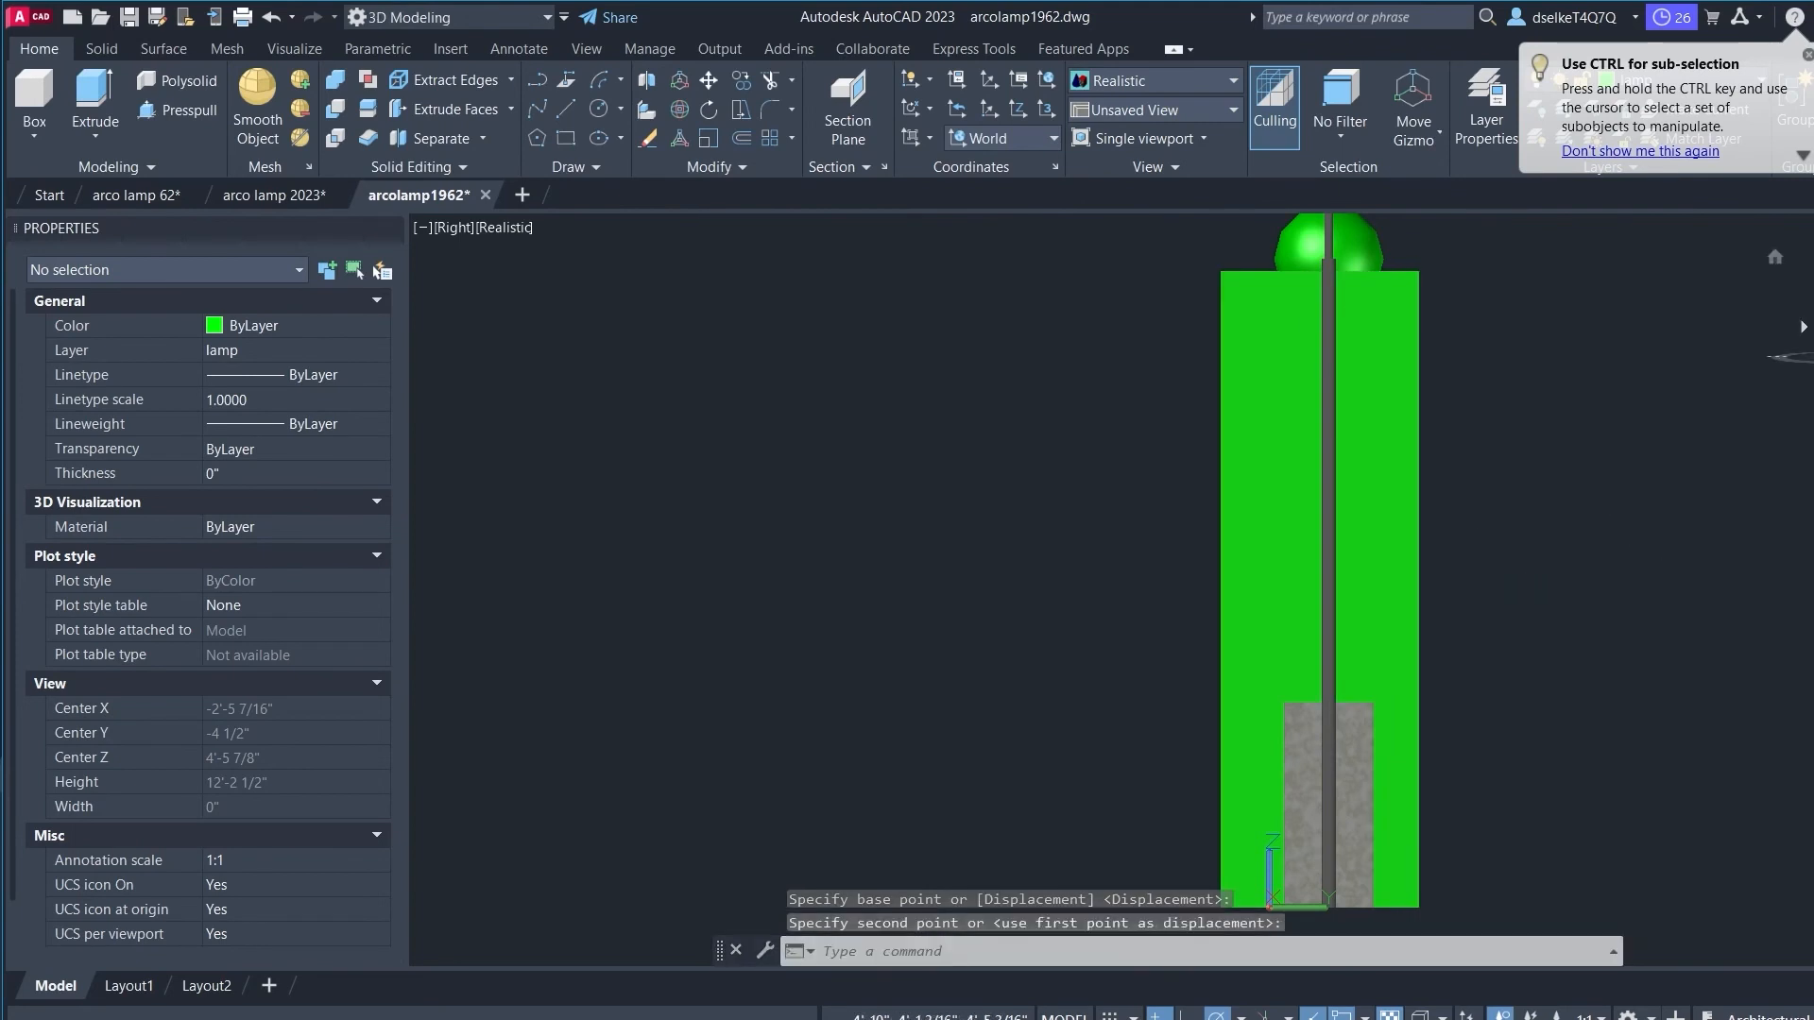
pyautogui.click(1812, 305)
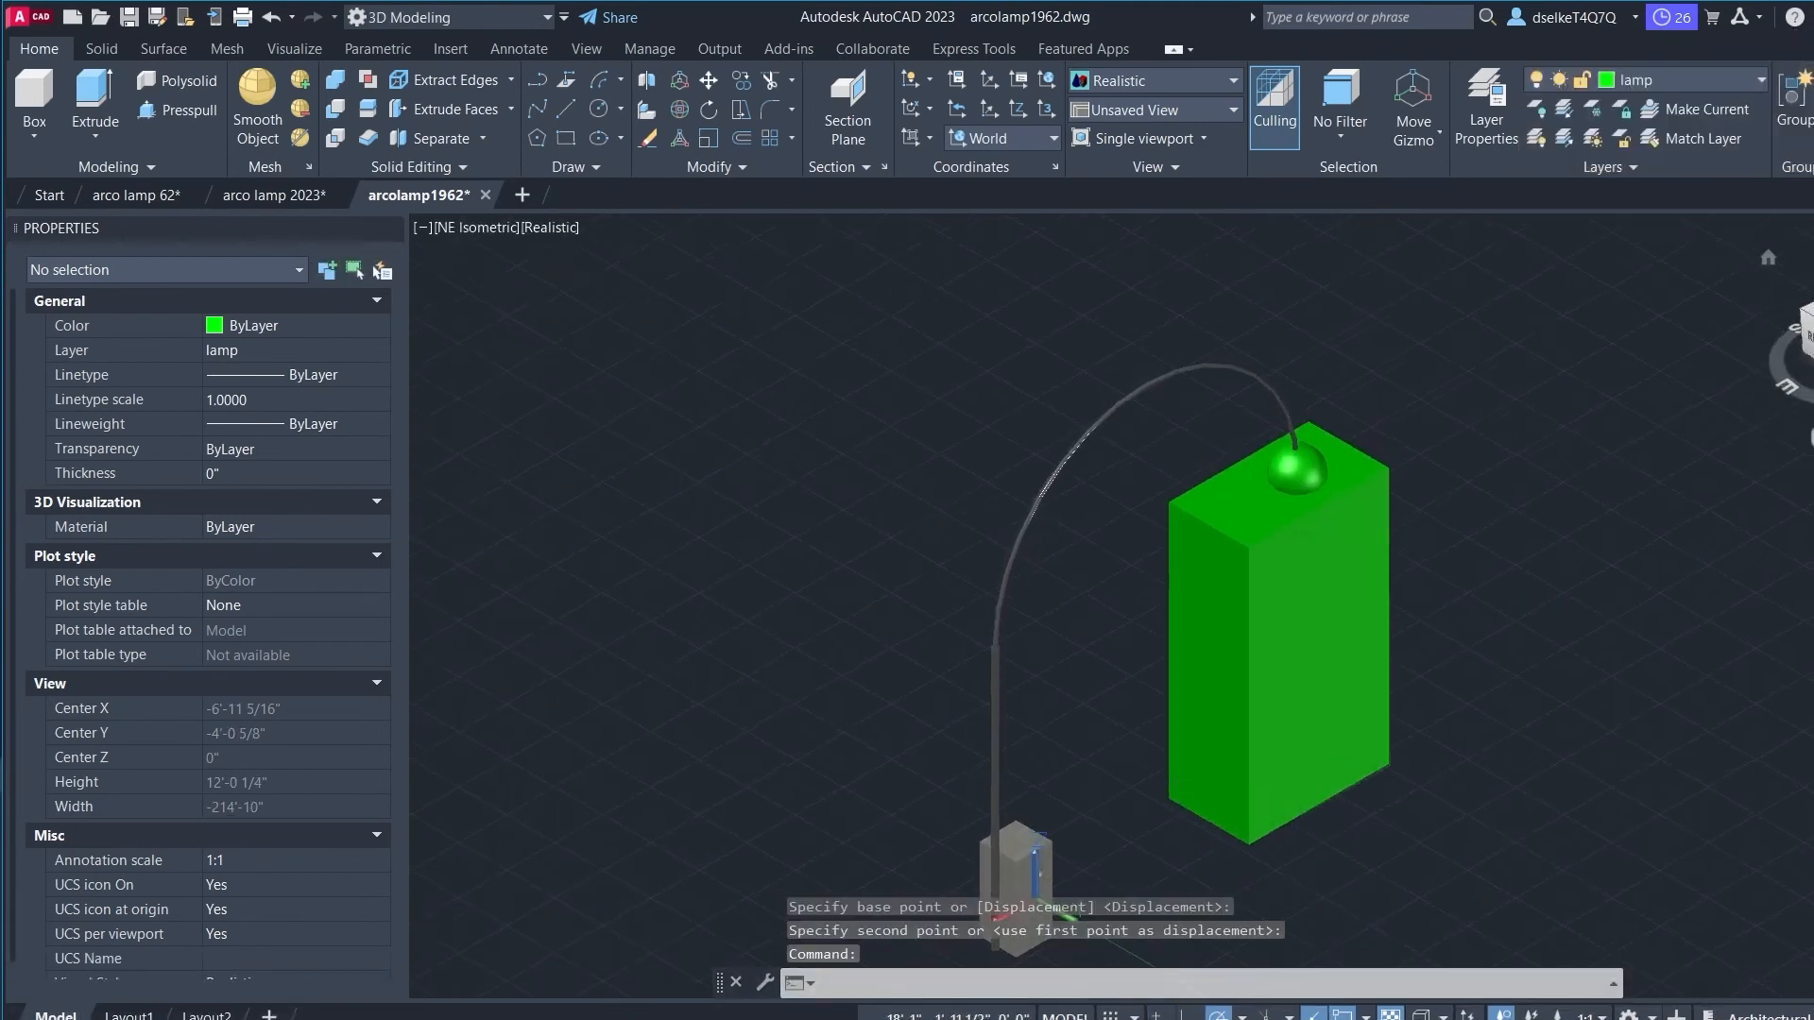
pyautogui.click(1812, 342)
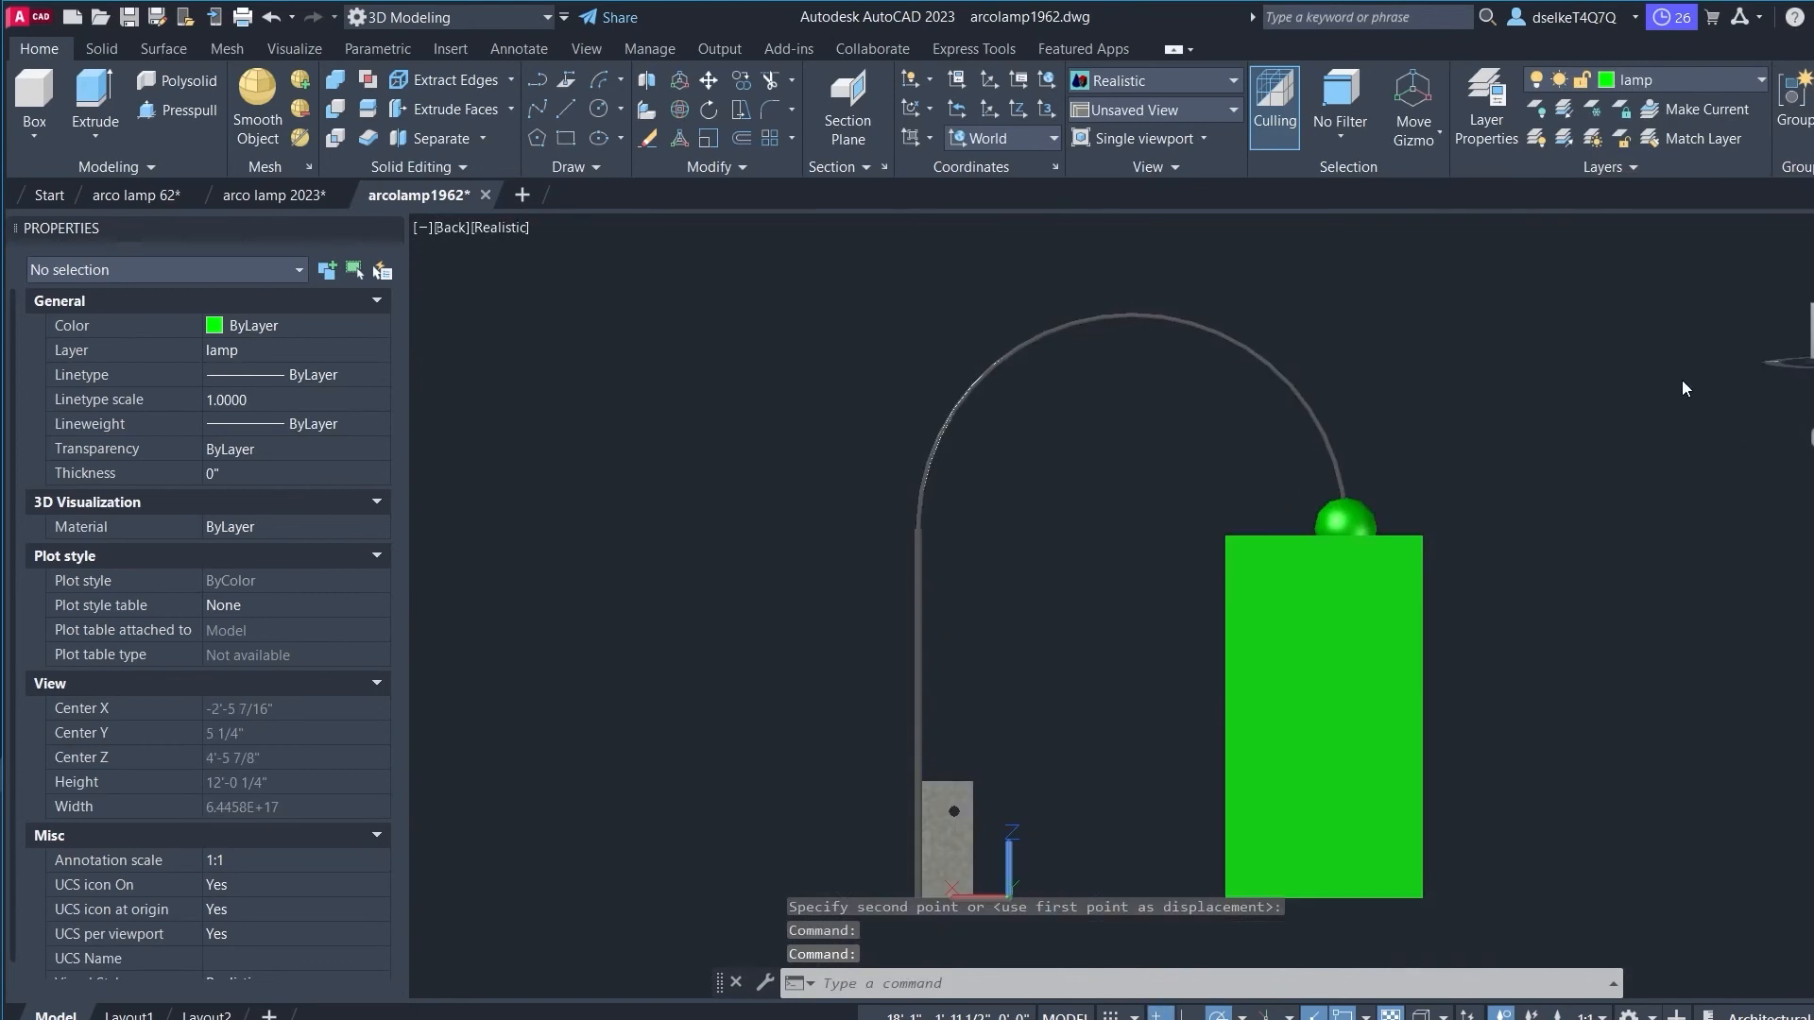
# Step: Show the model in the northwest isometric view with the 2D Wireframe visual style
pyautogui.click(1813, 304)
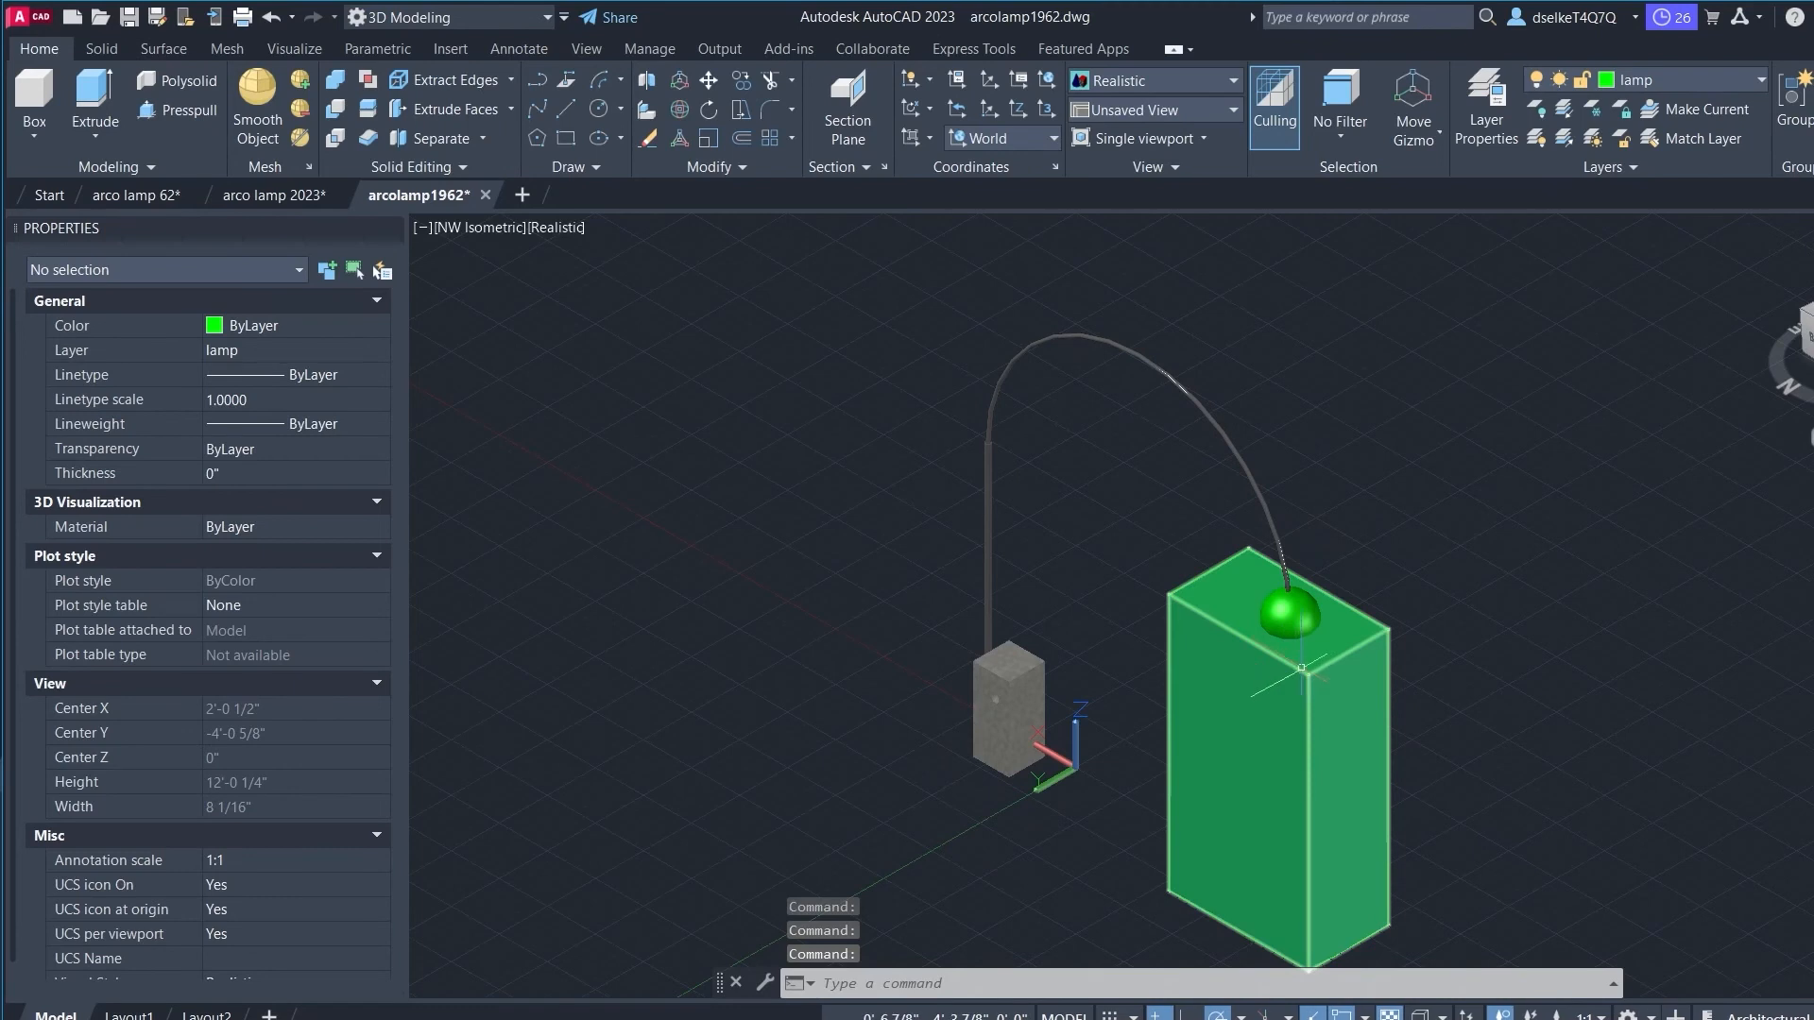
pyautogui.click(1301, 667)
pyautogui.scroll(4, 1277, 615)
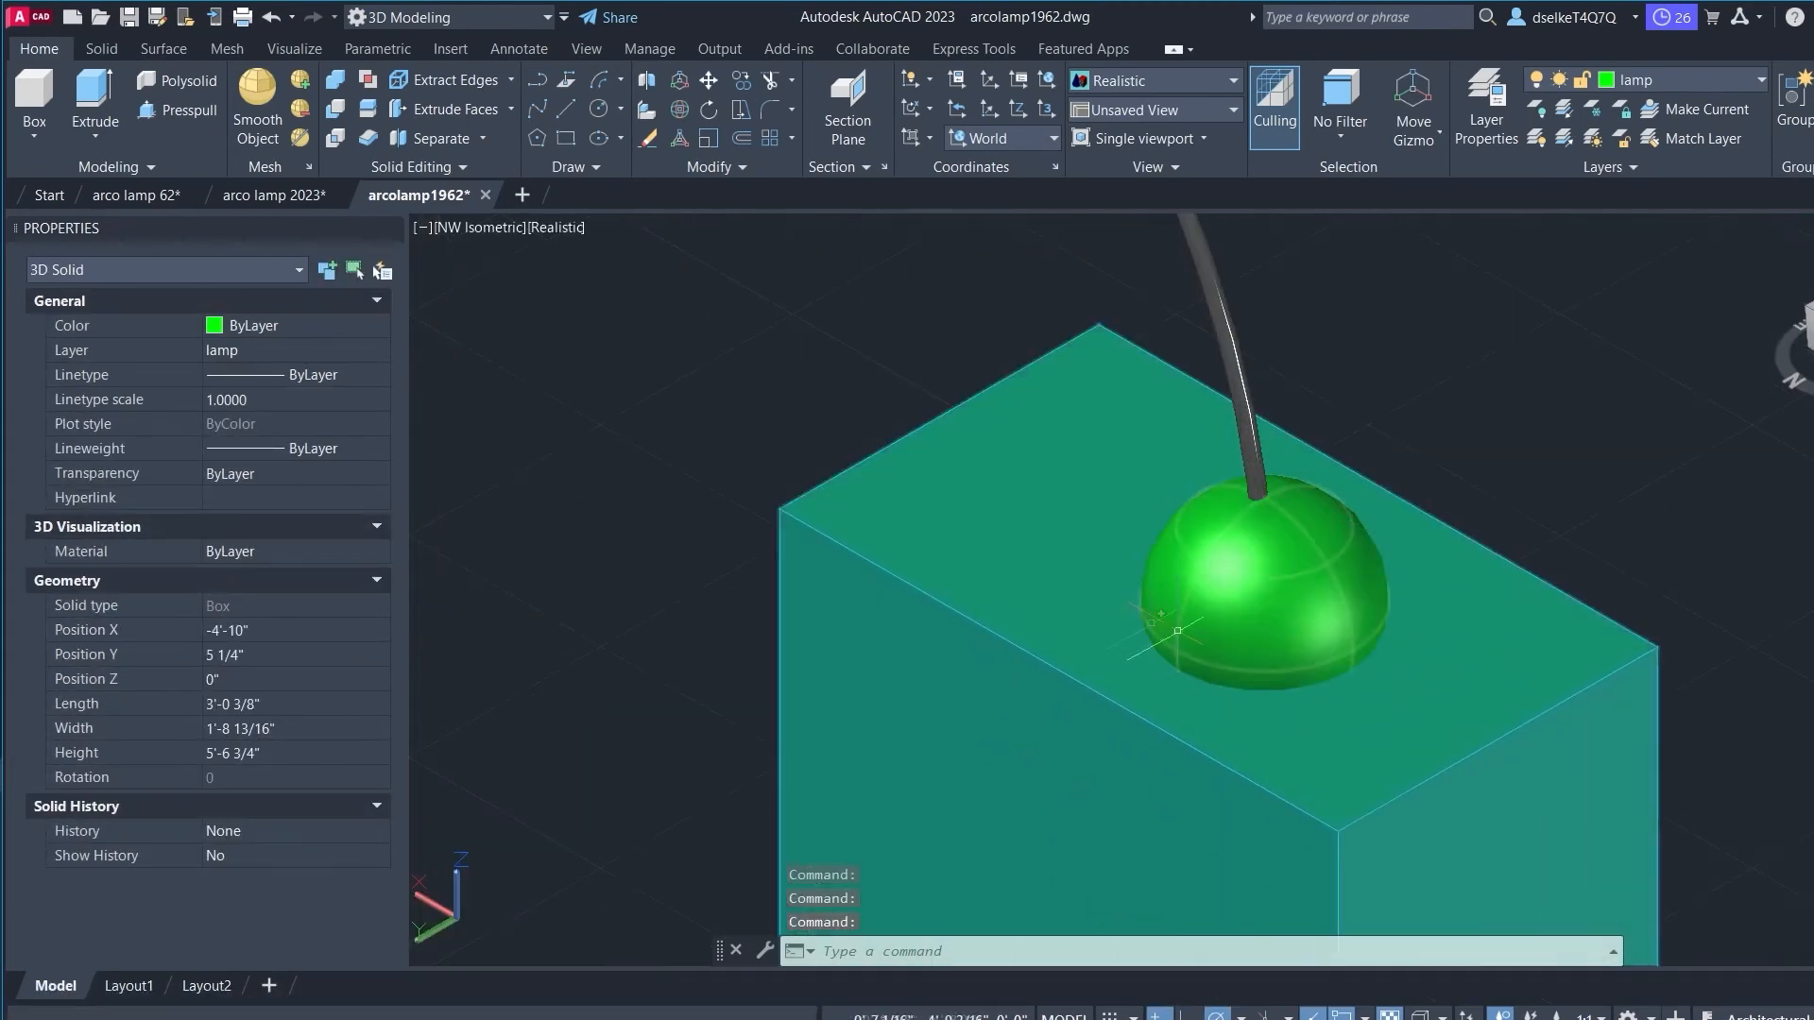
pyautogui.scroll(-2, 1146, 621)
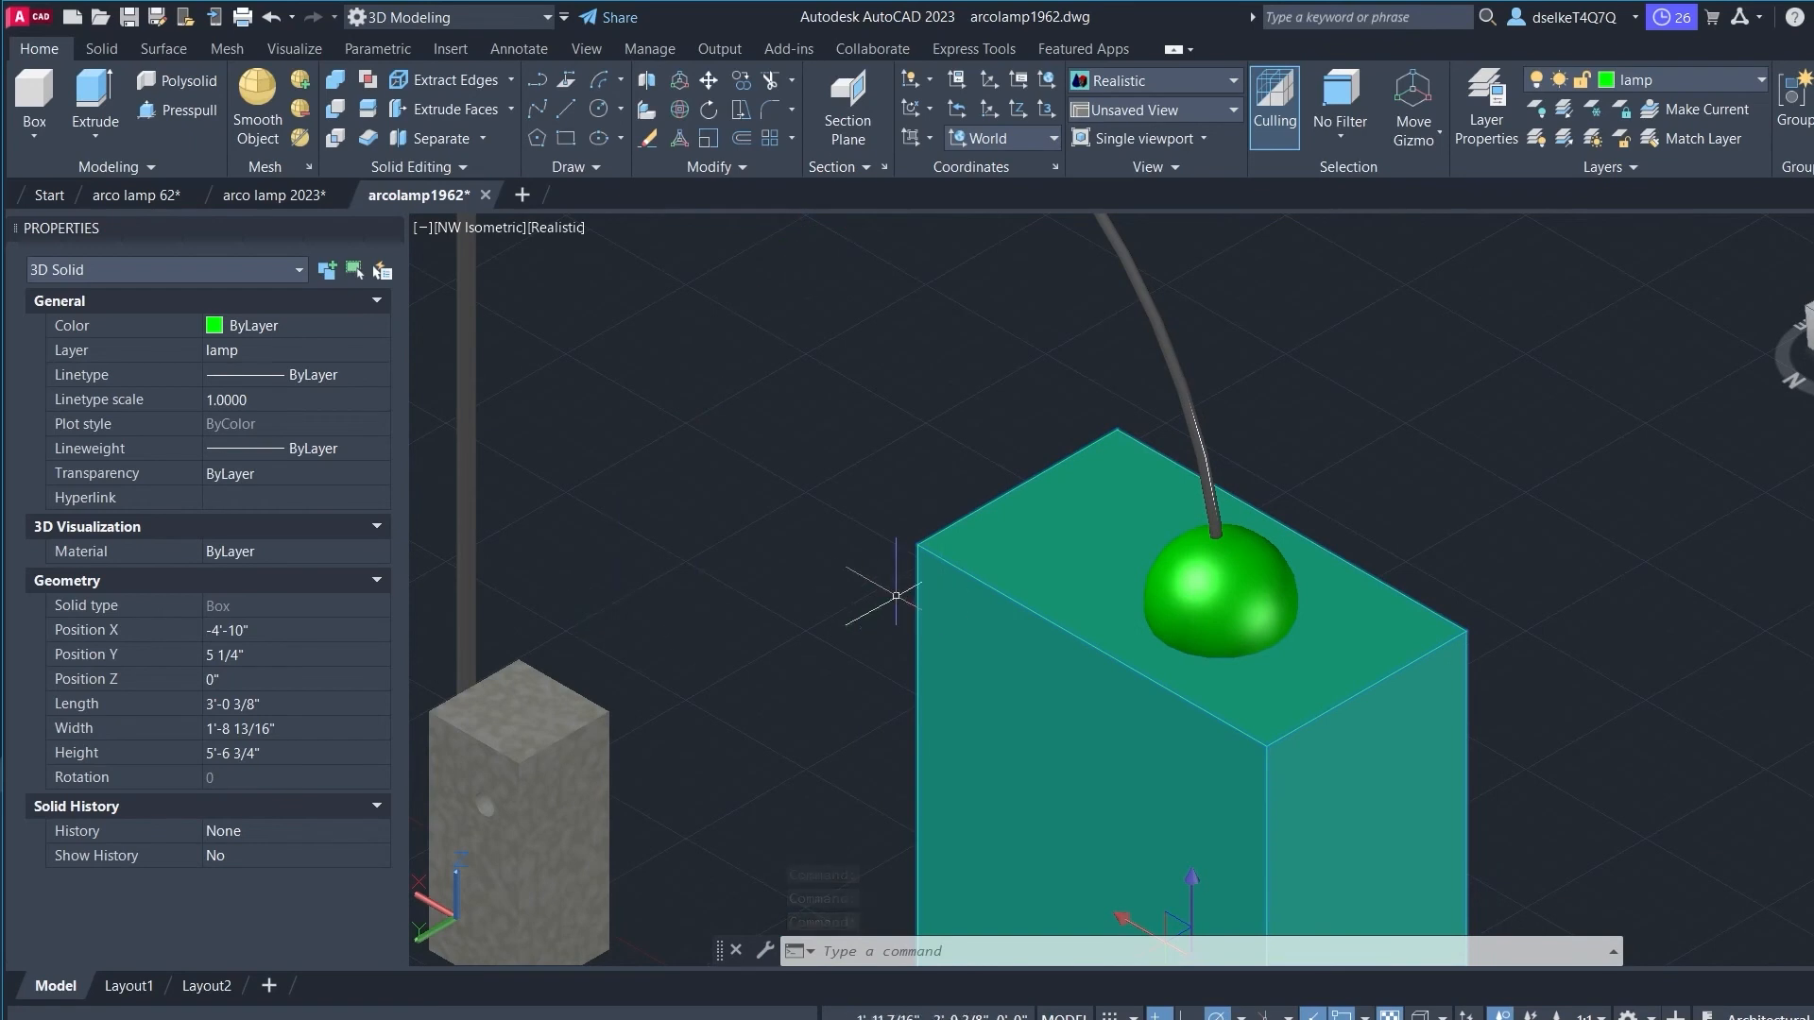
pyautogui.click(566, 220)
pyautogui.press('Escape')
pyautogui.click(590, 218)
pyautogui.press('Escape')
pyautogui.press('Escape')
pyautogui.press('Escape')
pyautogui.click(559, 227)
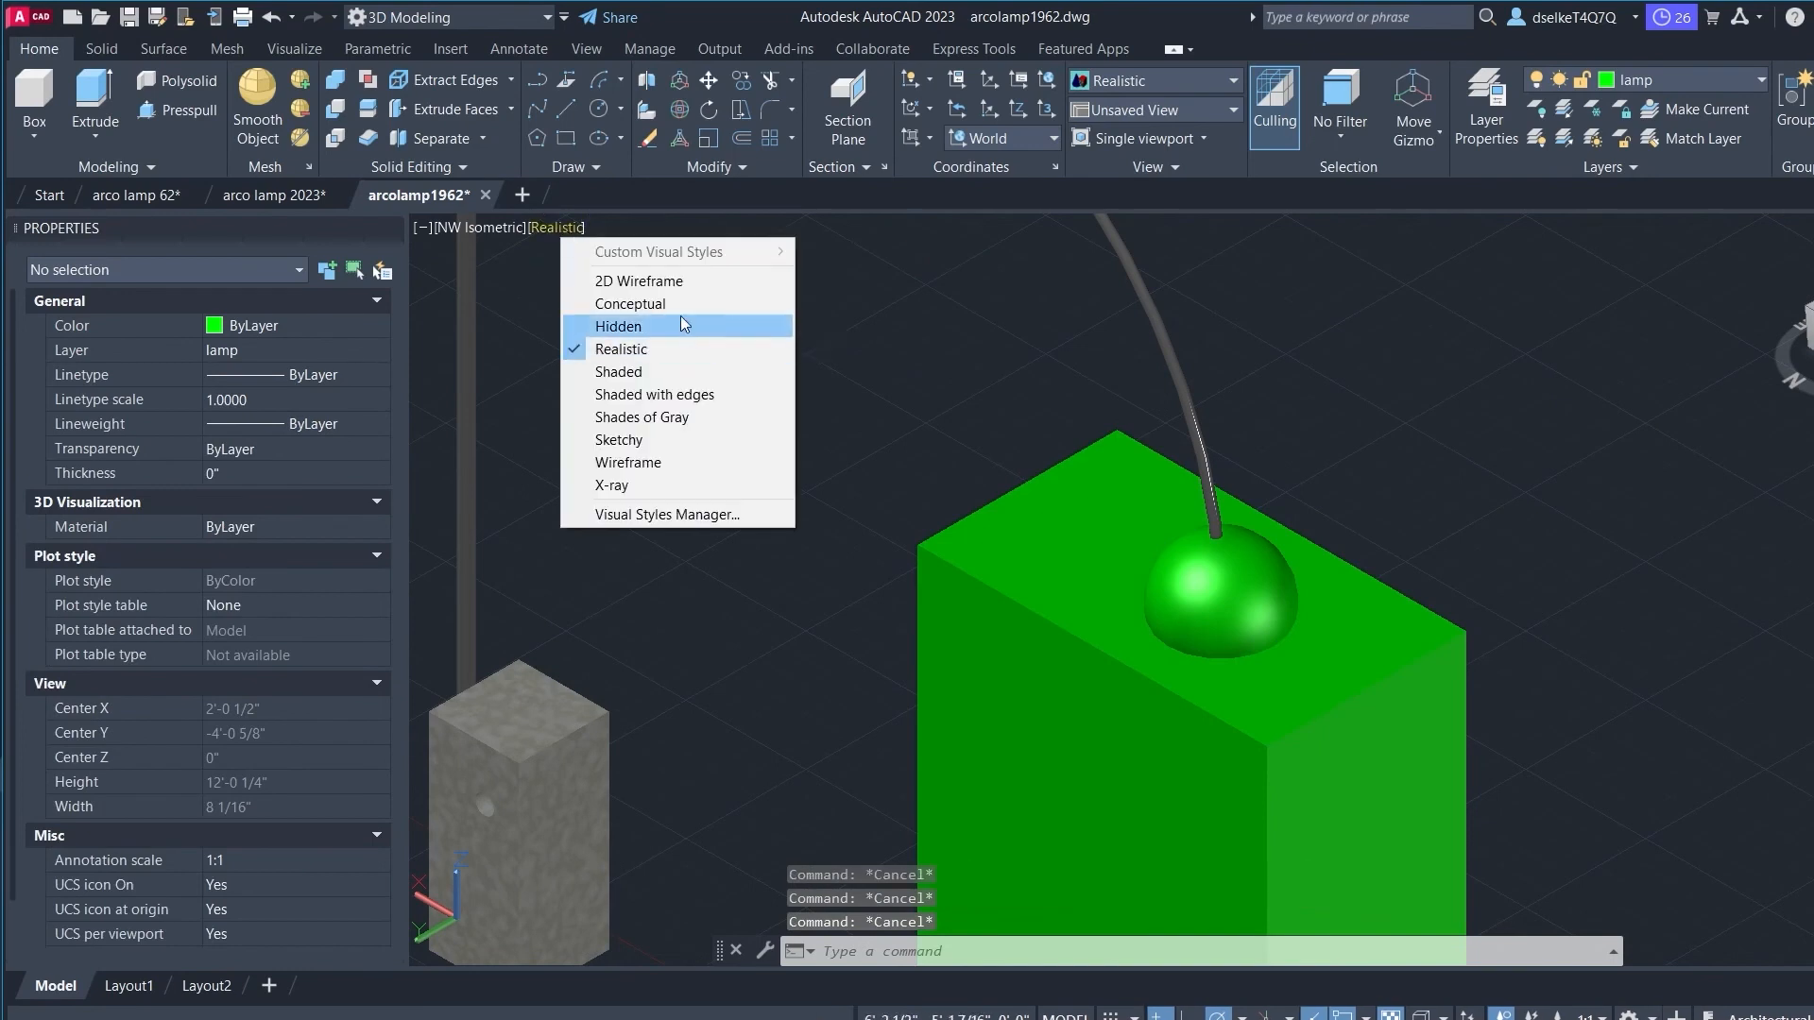
pyautogui.click(680, 281)
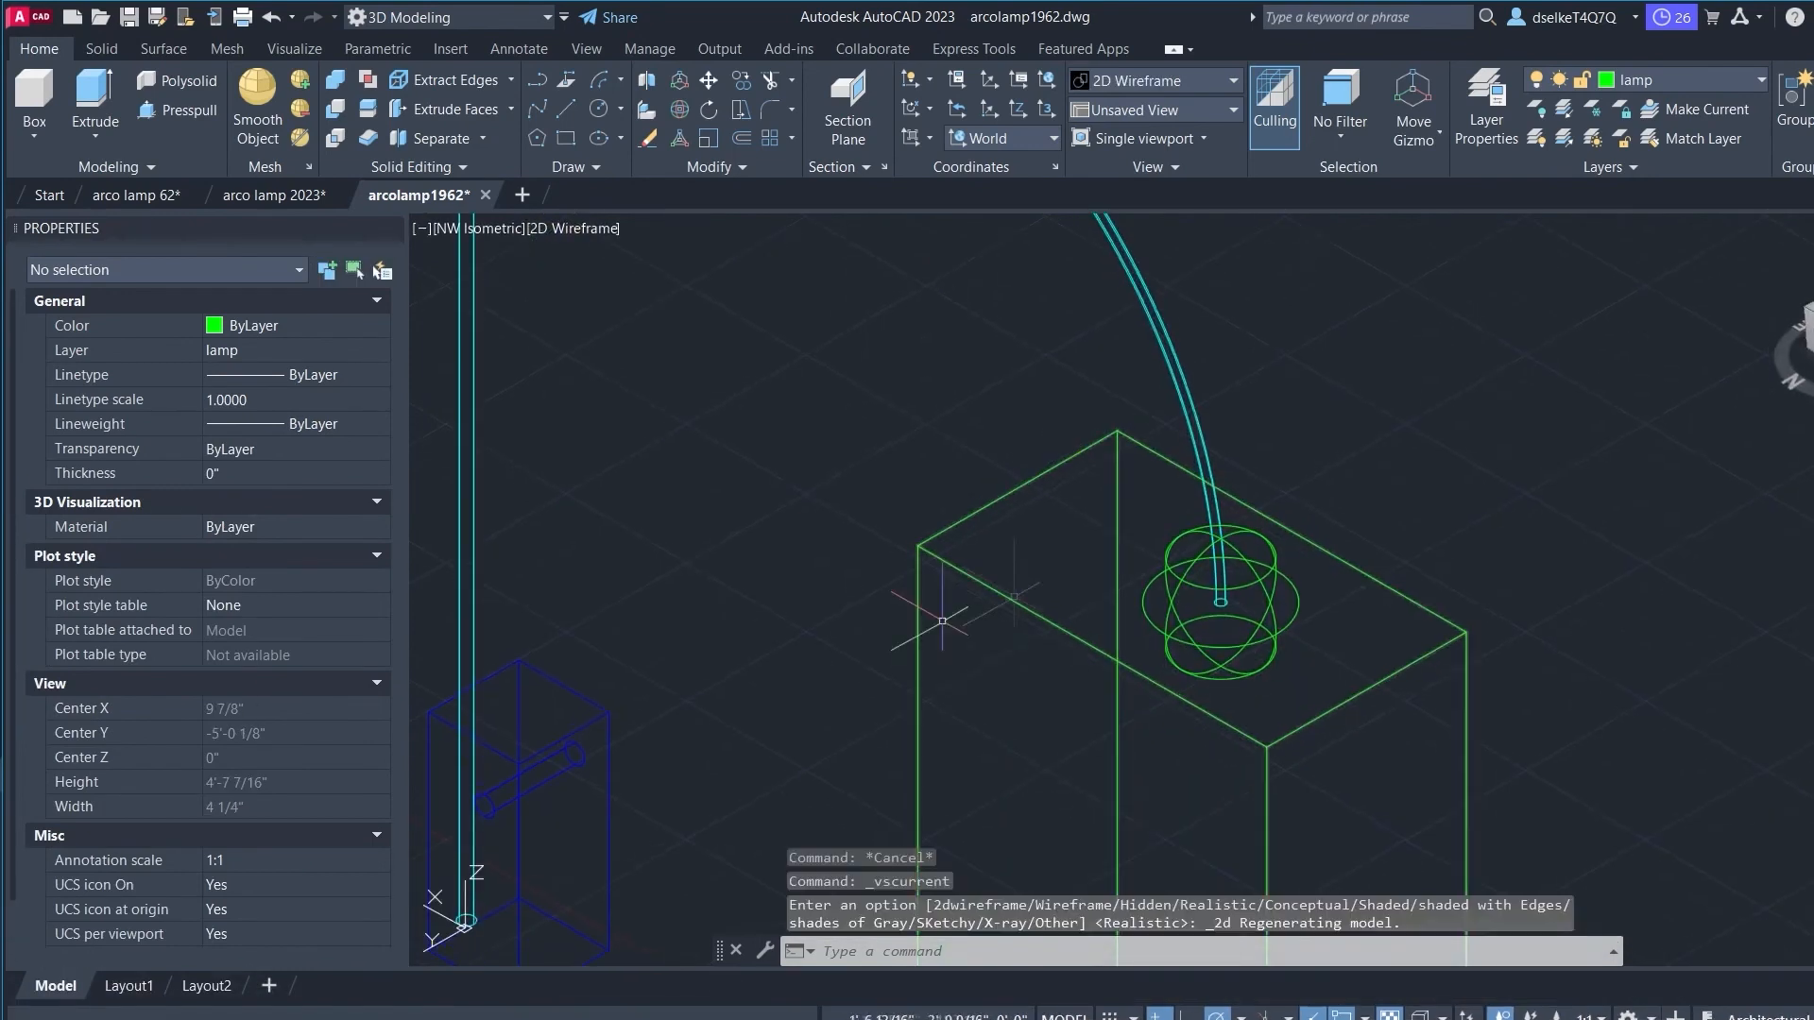
# Step: Lower the top face of the green box by about 2 3/16", bringing its height to about 5'-4 5/8"
pyautogui.click(1006, 599)
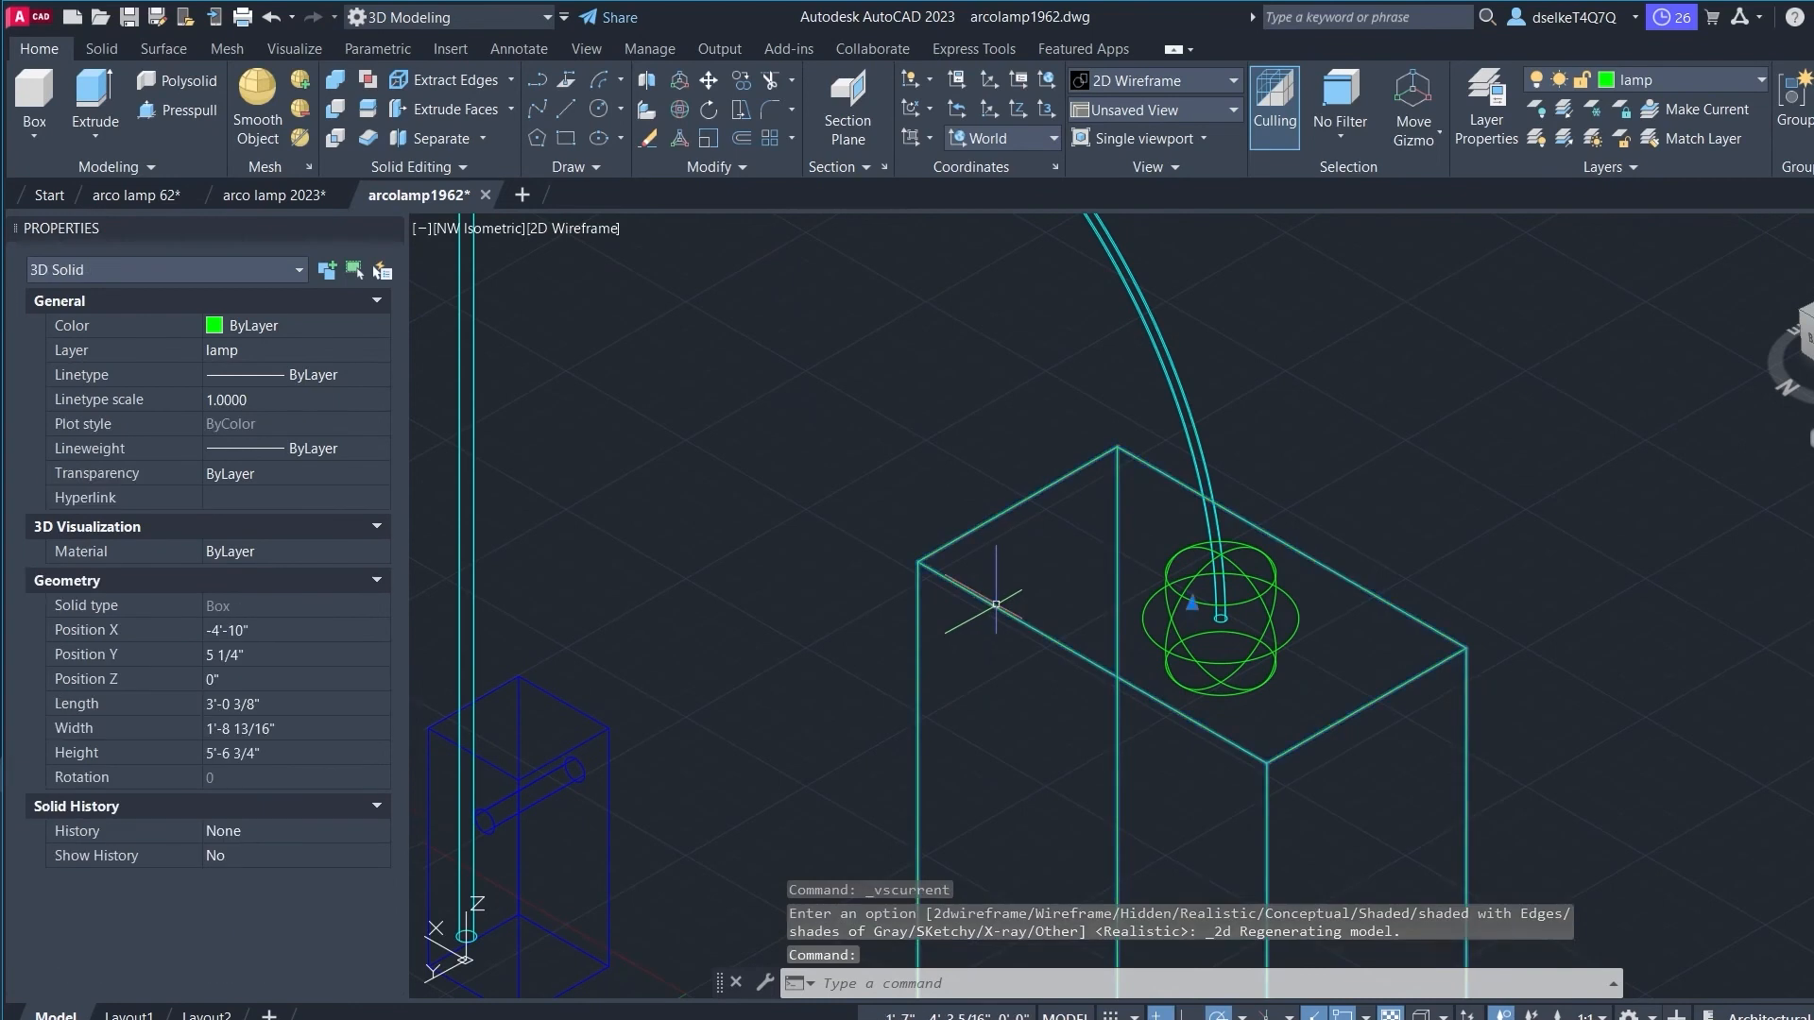
pyautogui.click(1194, 590)
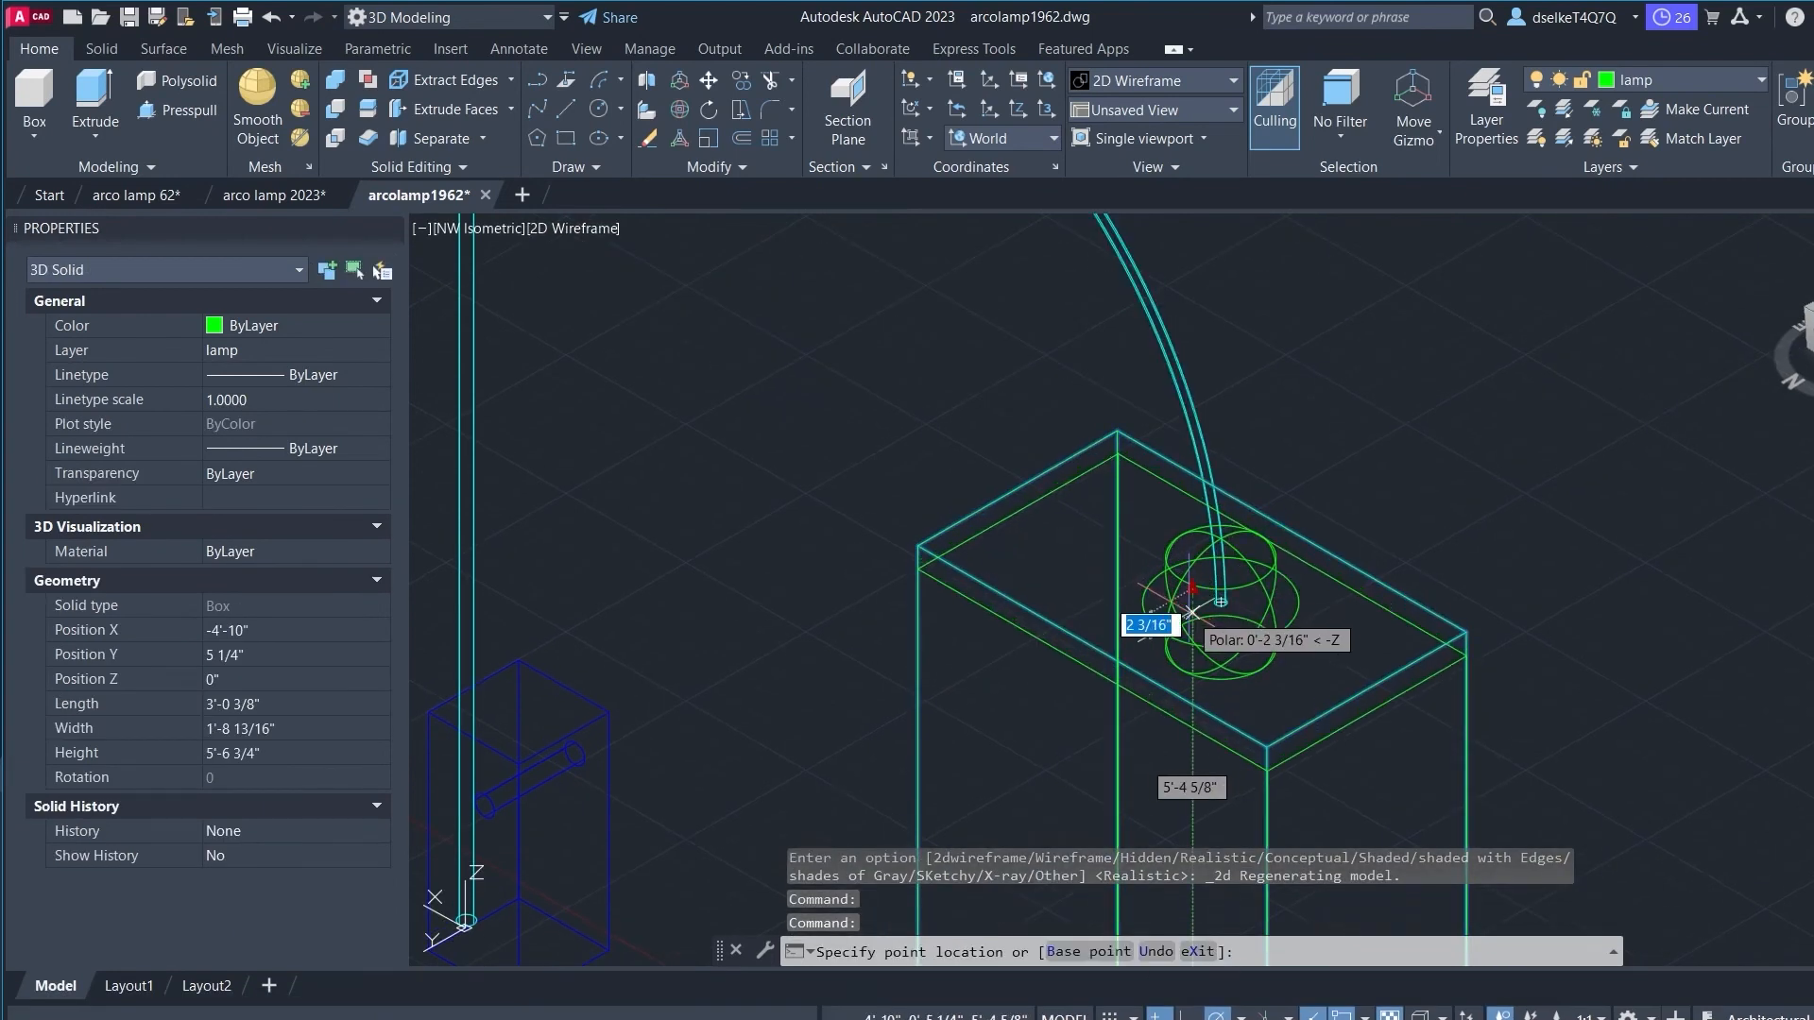
pyautogui.click(1193, 610)
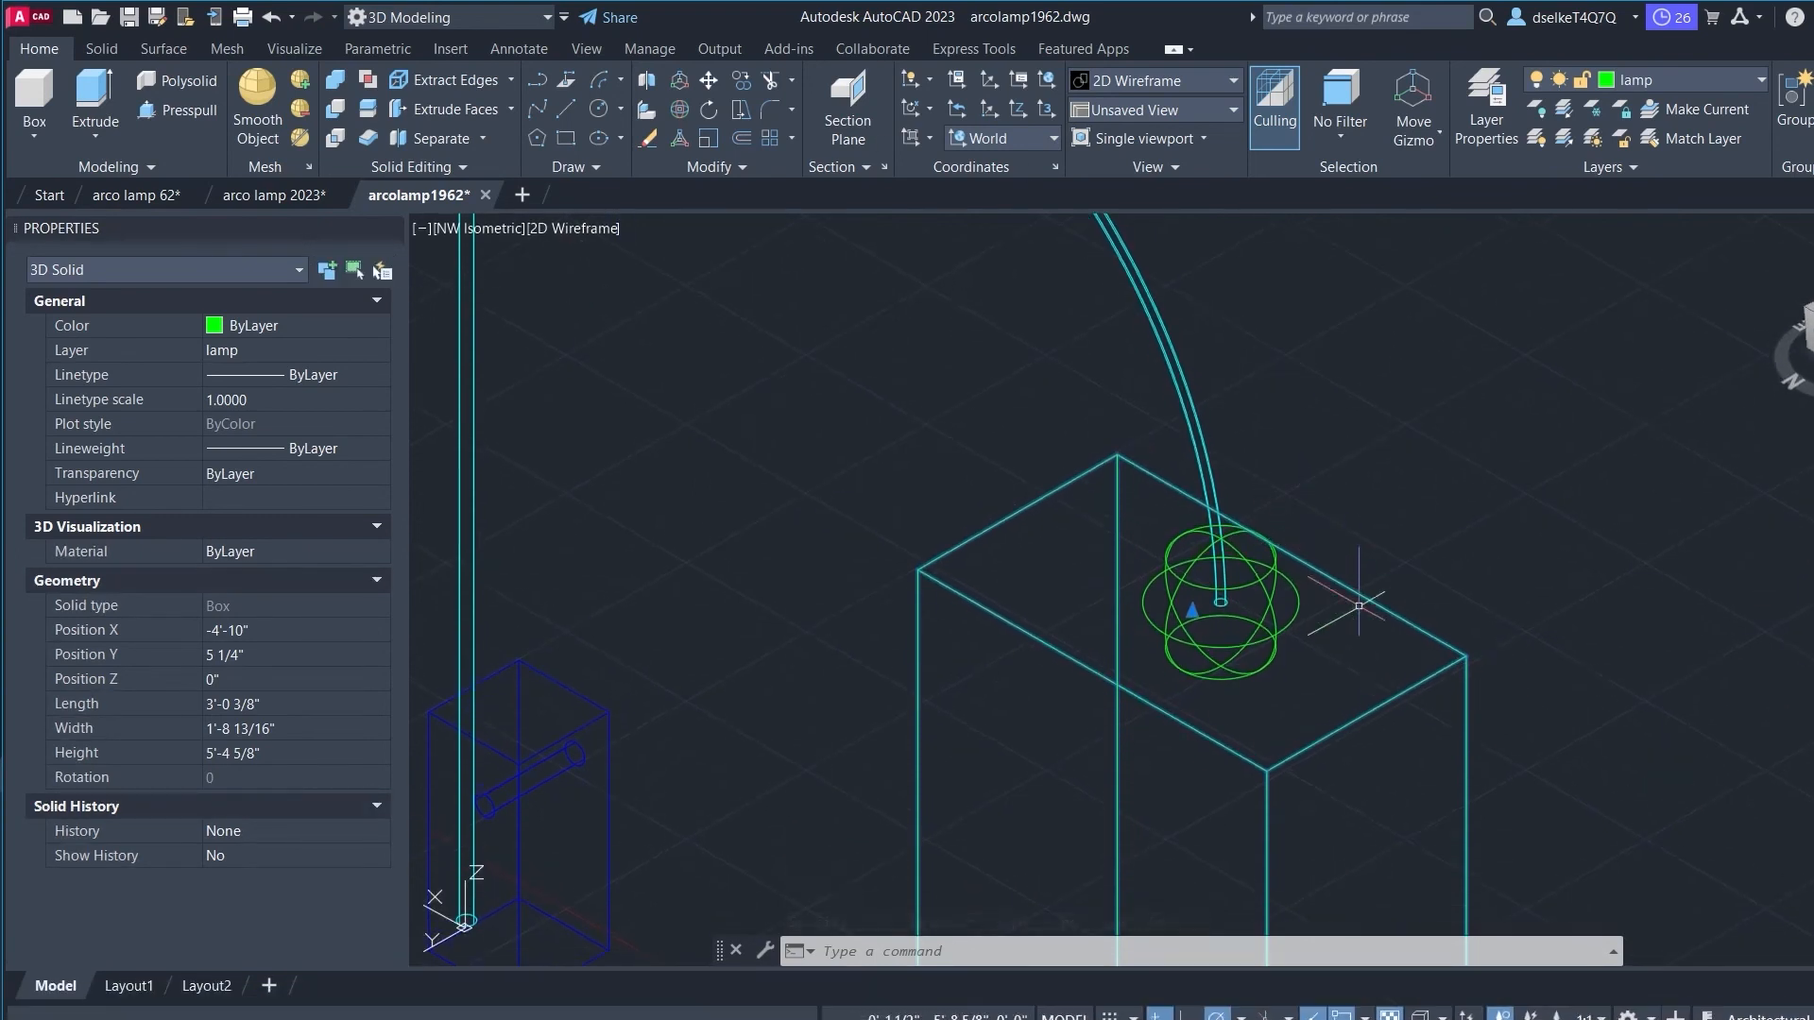
pyautogui.press('Escape')
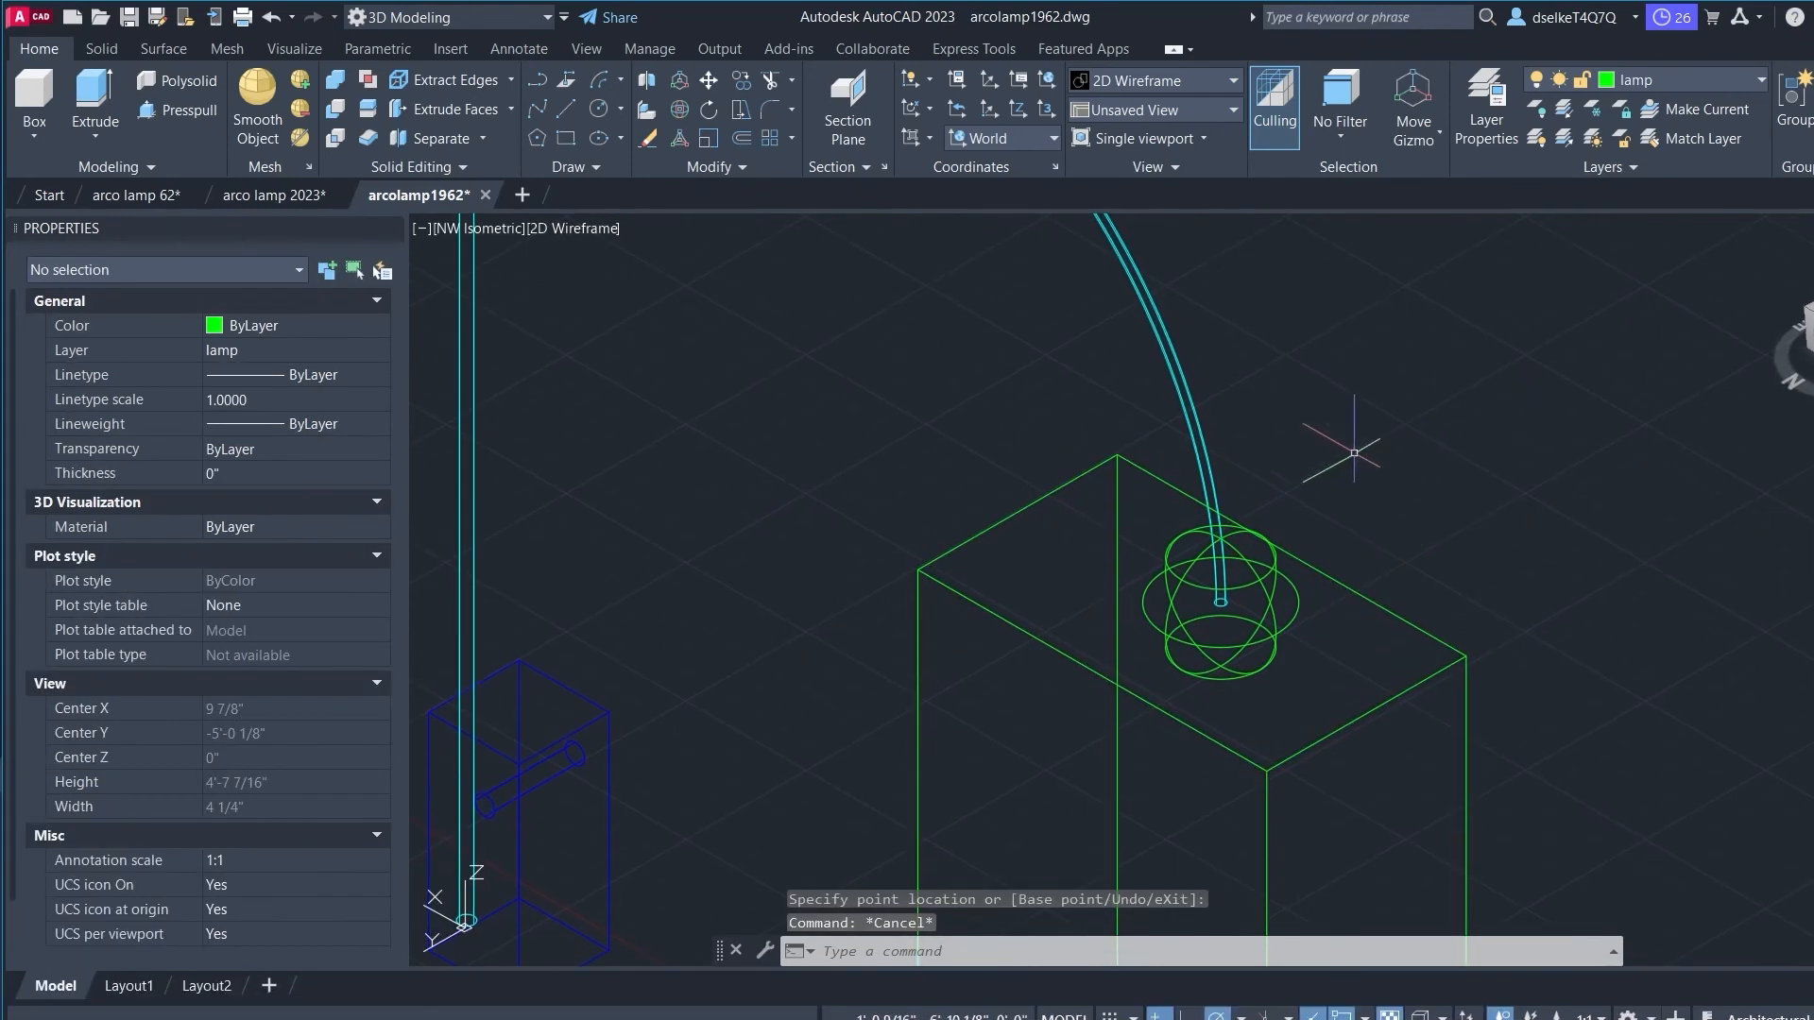
# Step: Subtract the green box from the lamp sphere to cut off the sphere's lower part
pyautogui.write('s')
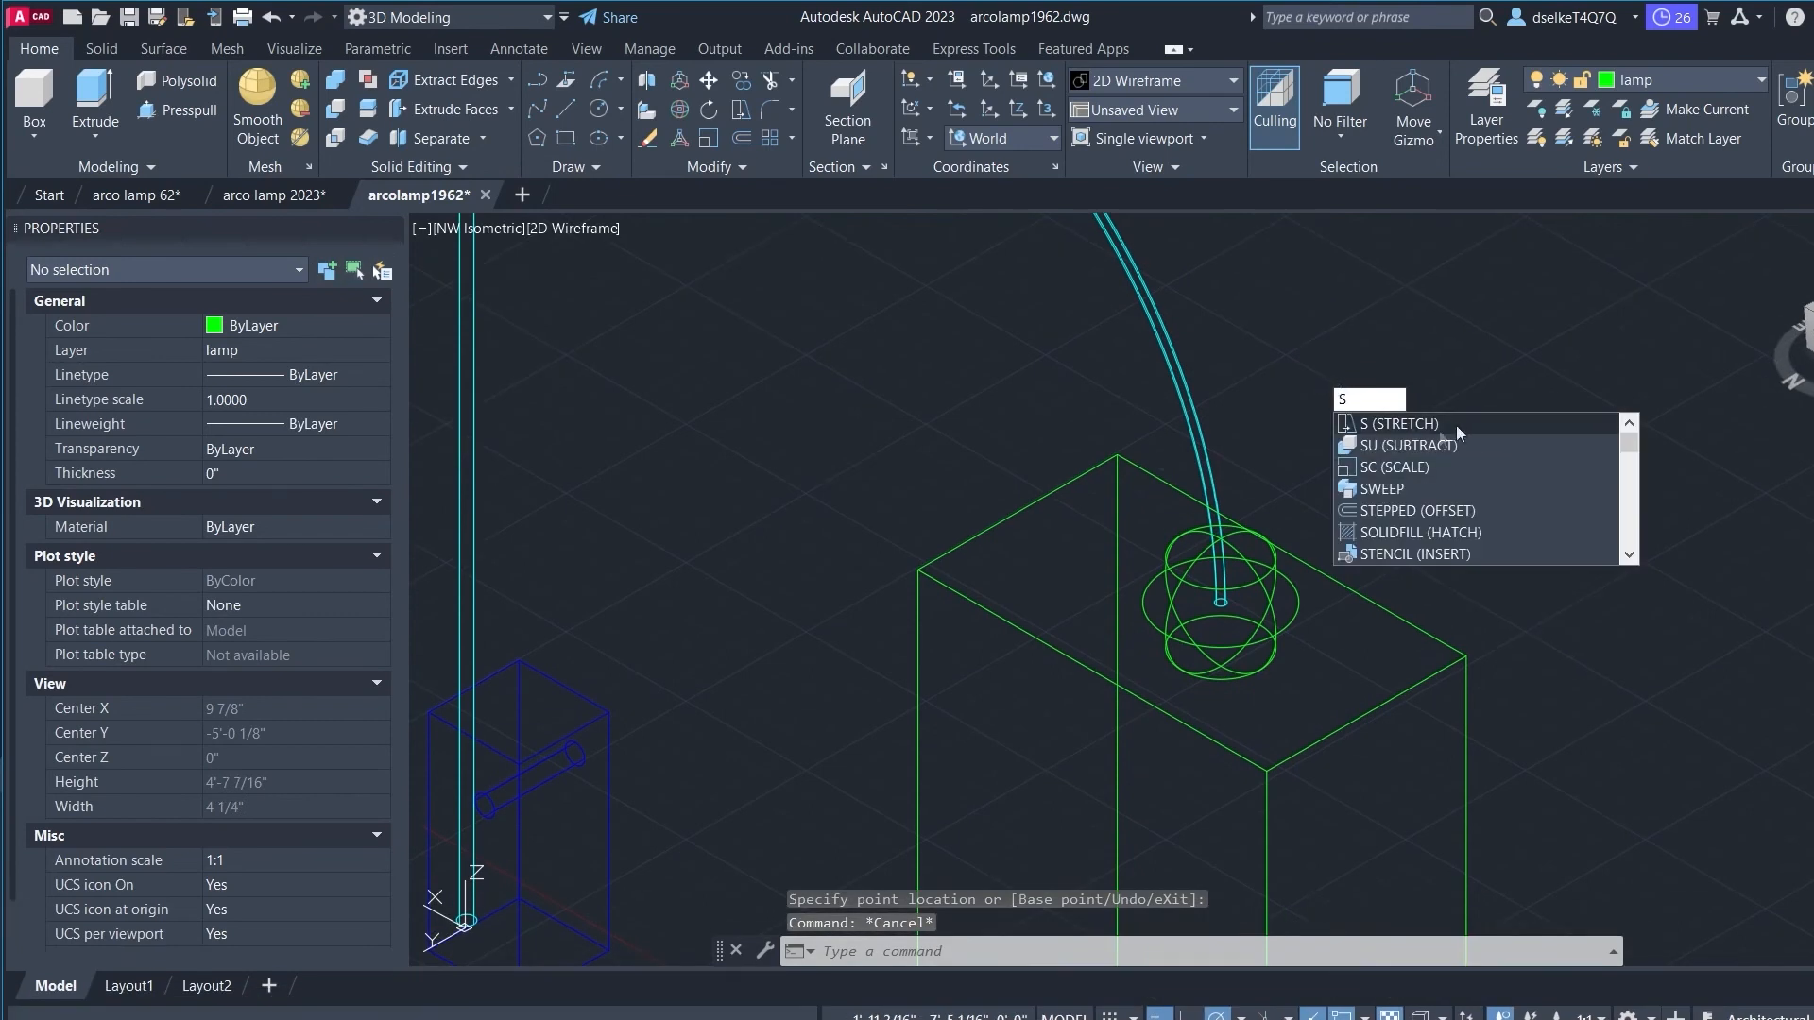
pyautogui.click(1431, 445)
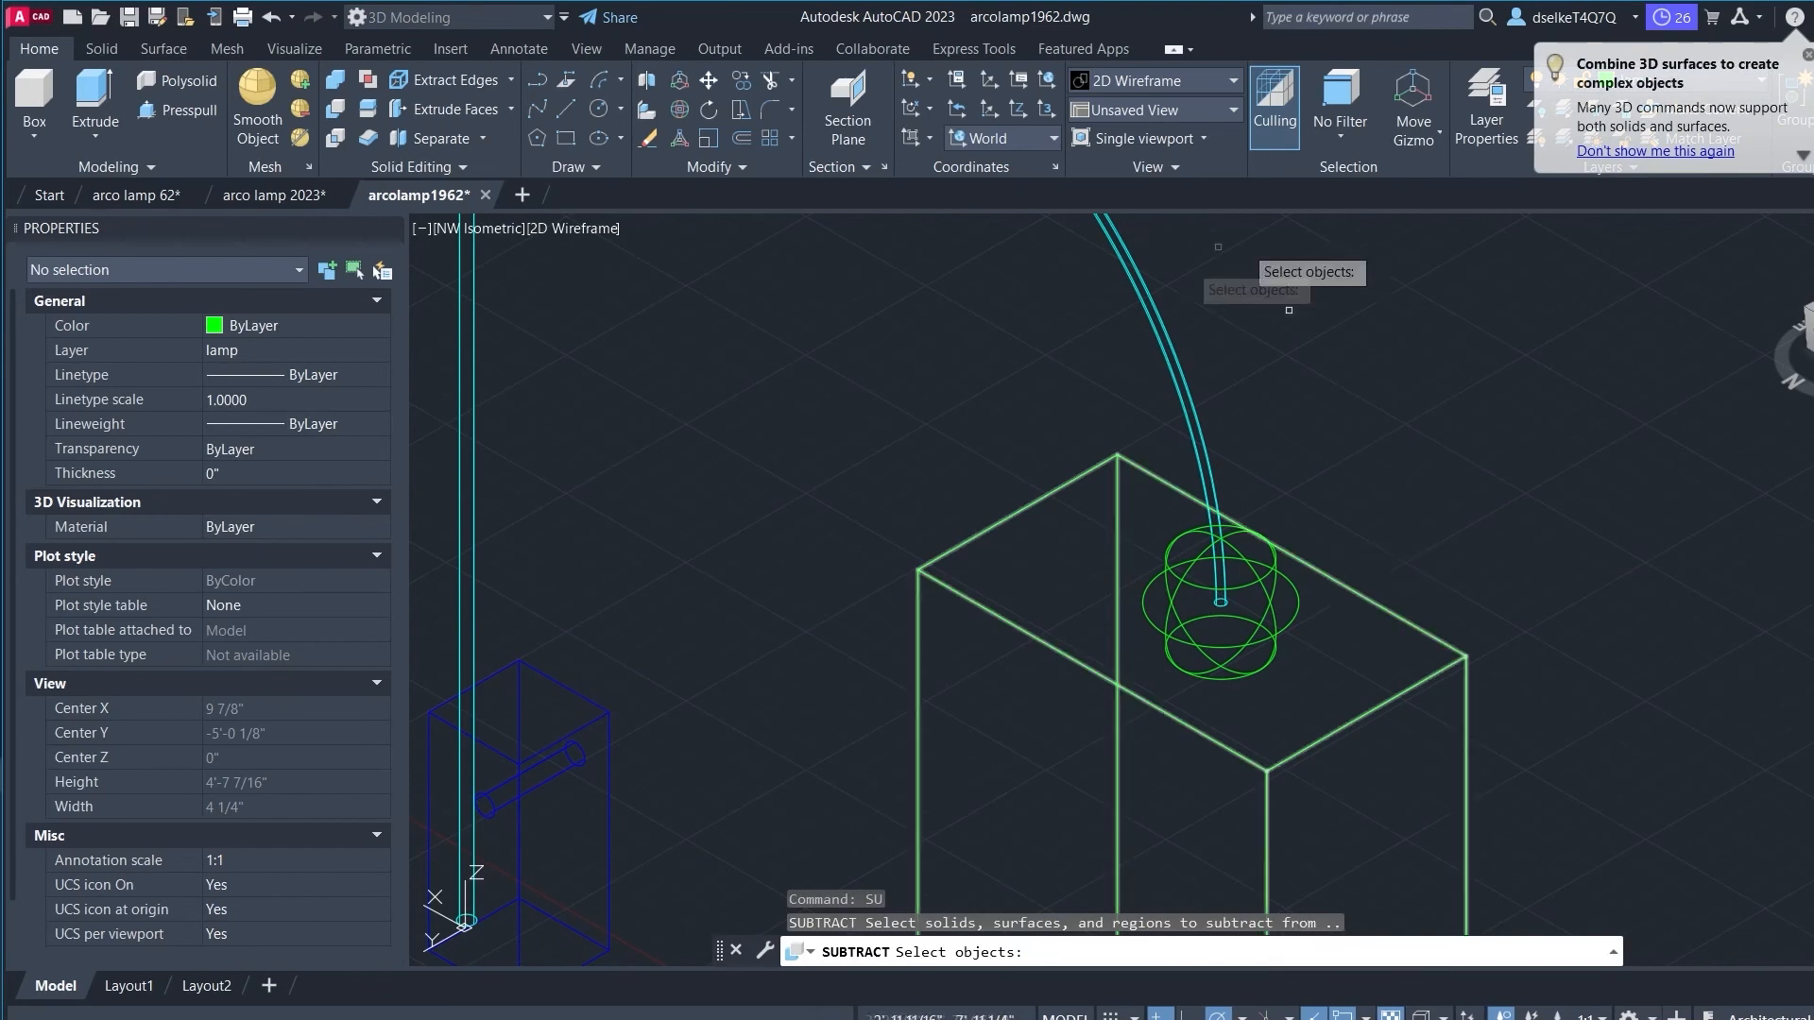
pyautogui.click(1178, 562)
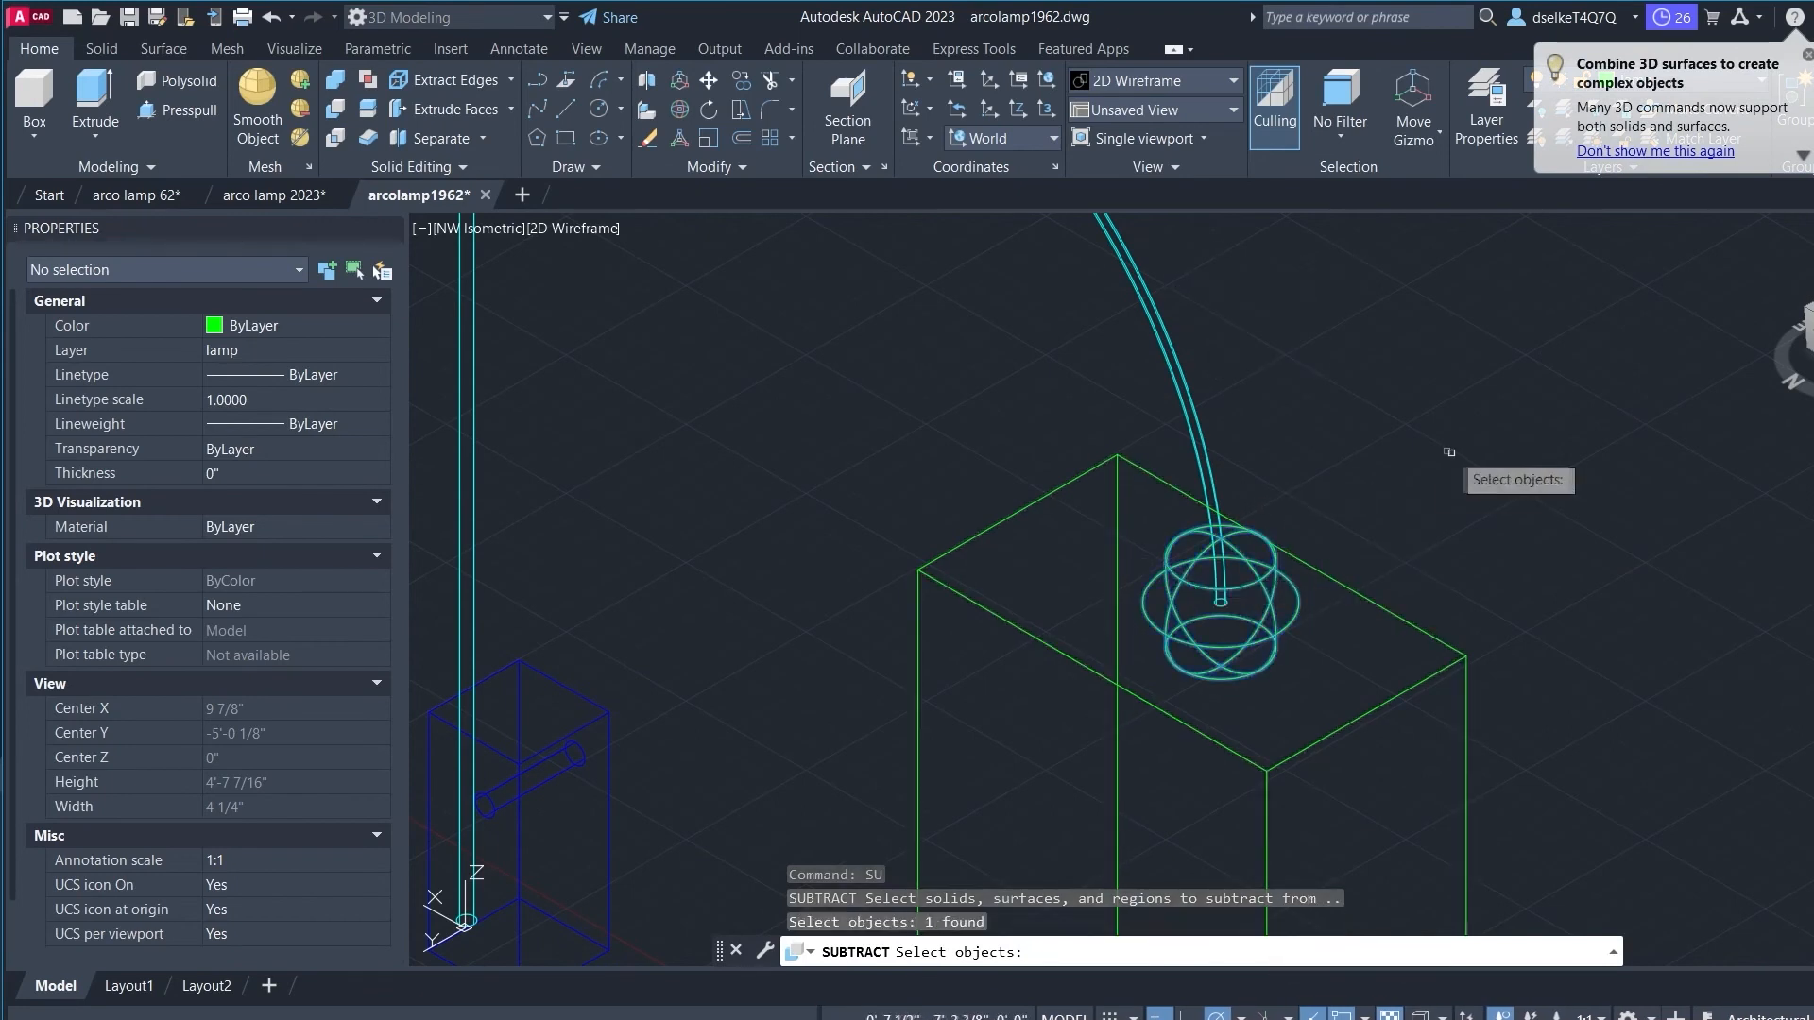
pyautogui.press('Return')
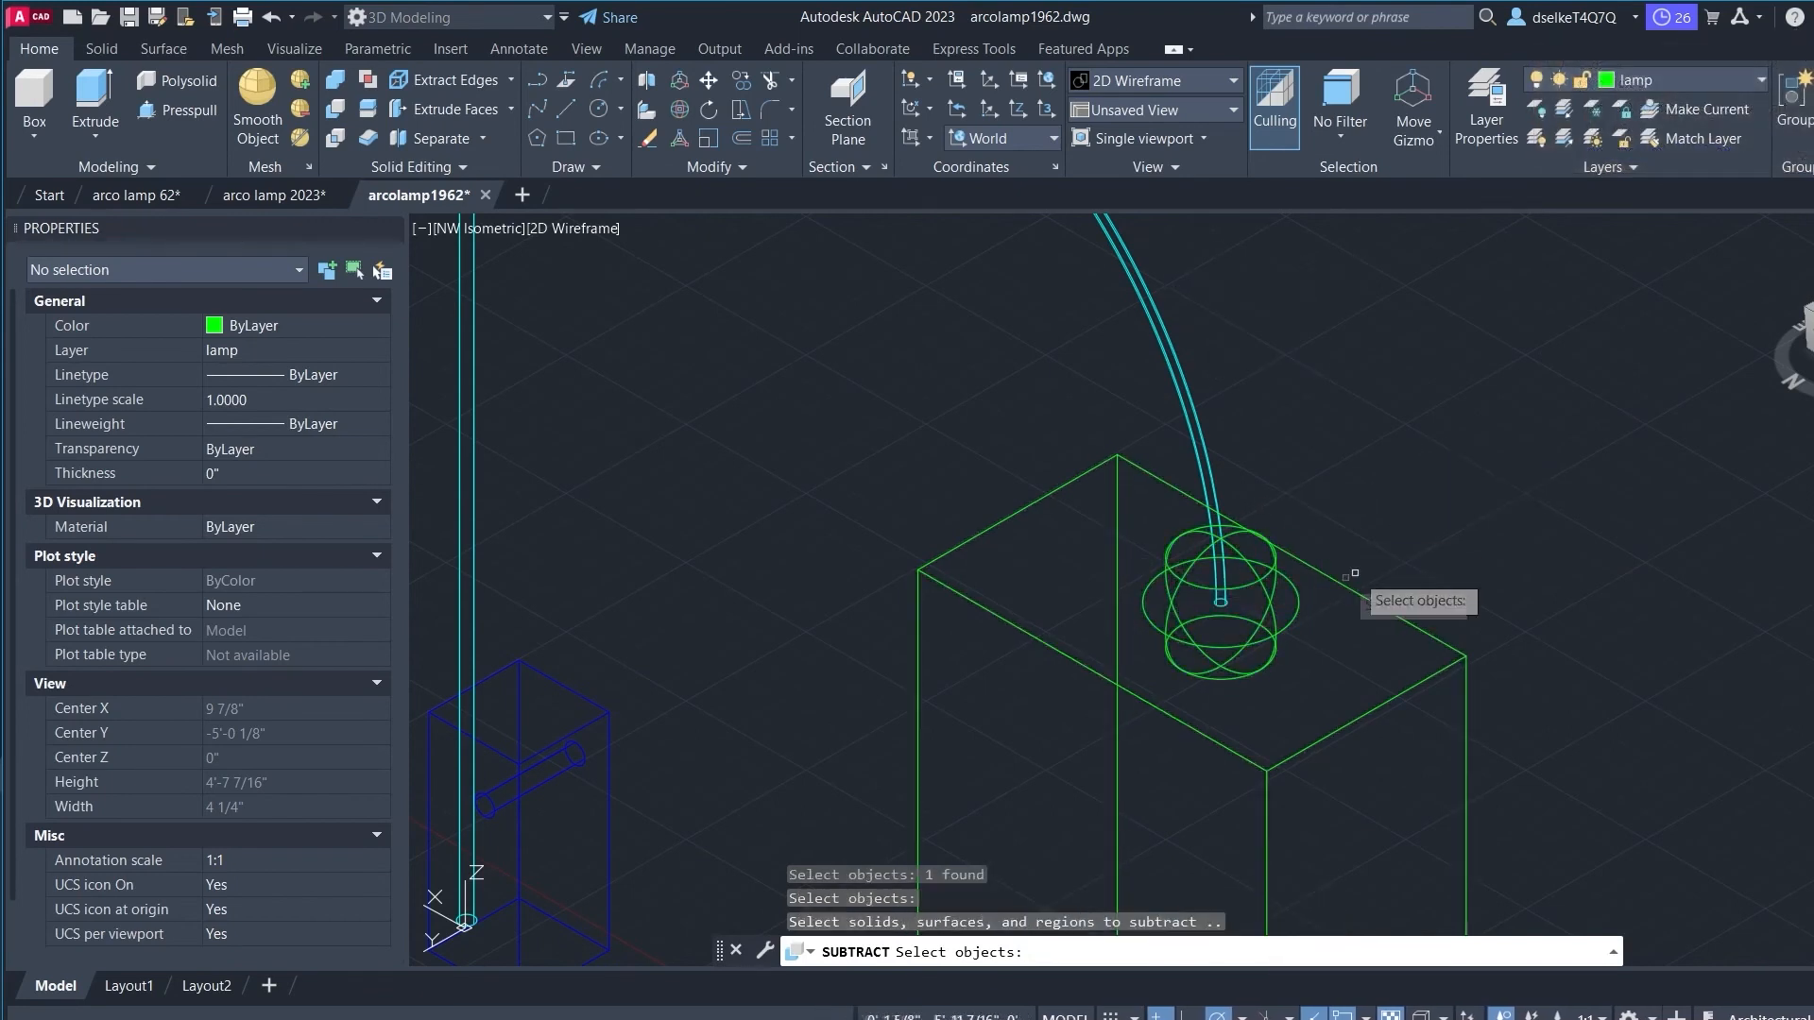
pyautogui.click(1339, 578)
pyautogui.press('Return')
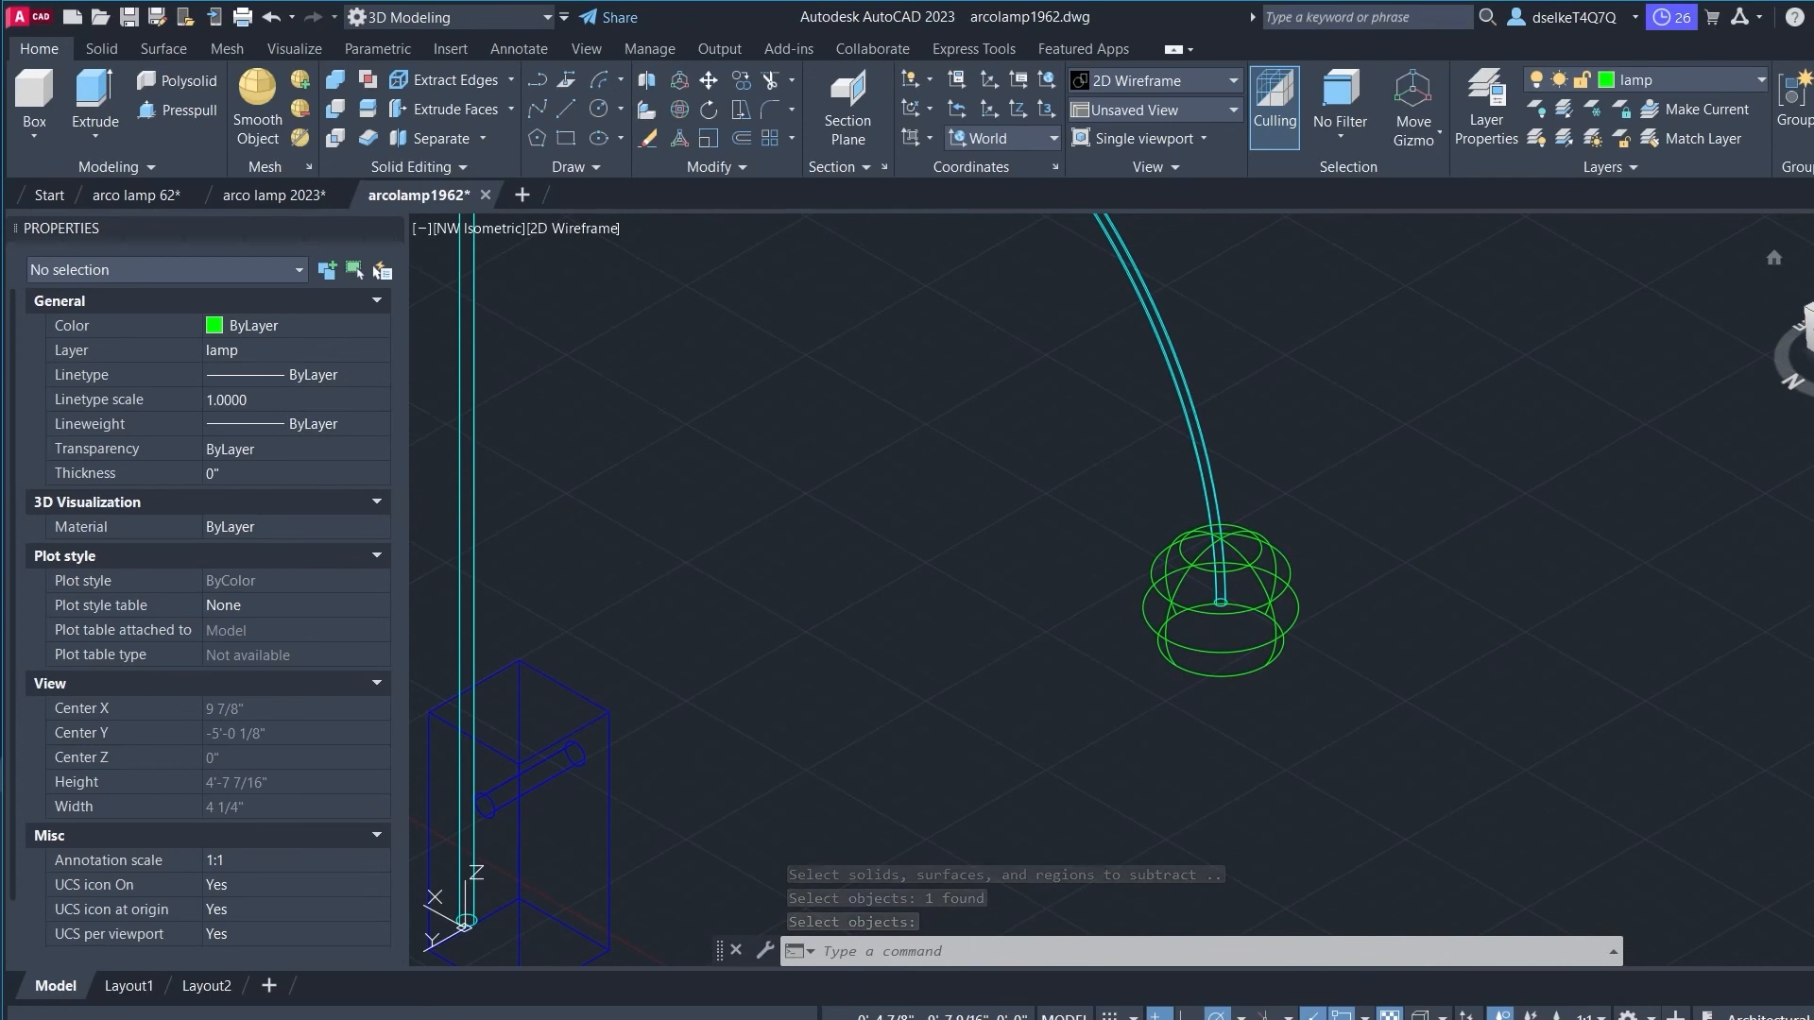
# Step: Move the cut sphere straight down until the arm's end sits just inside its top, and check it from the right and front
pyautogui.click(1812, 344)
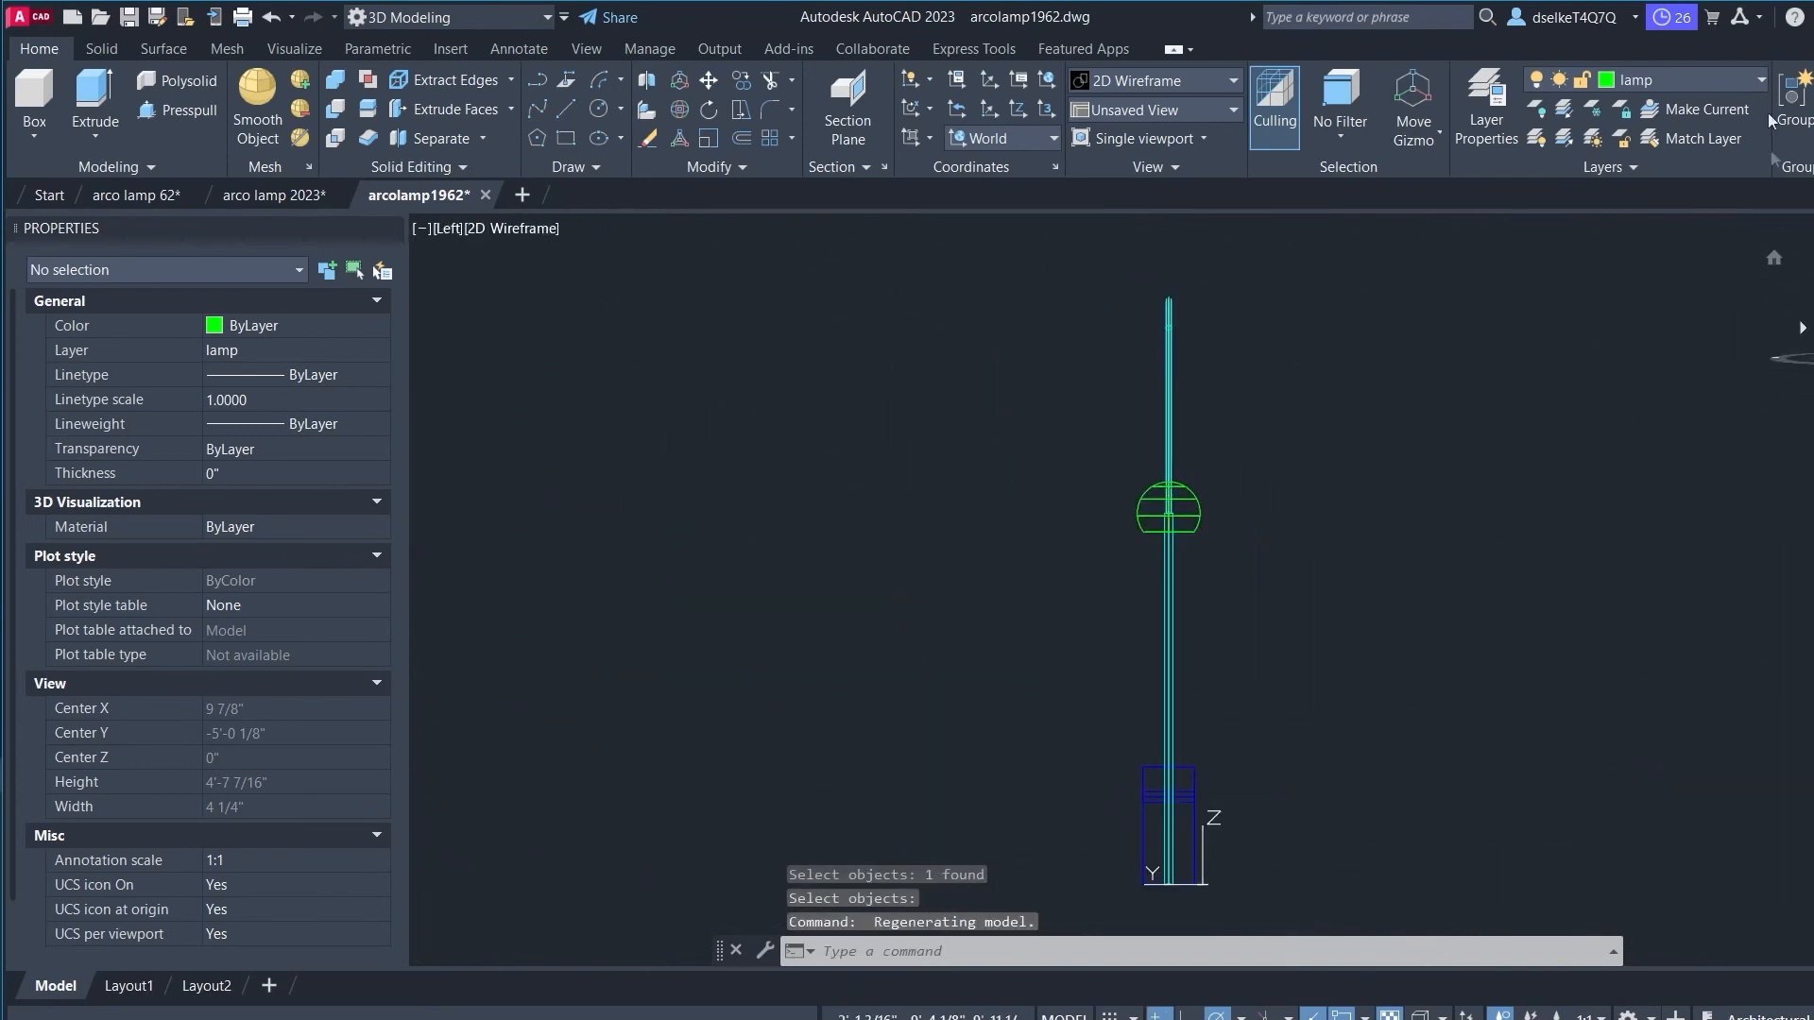
pyautogui.click(1805, 335)
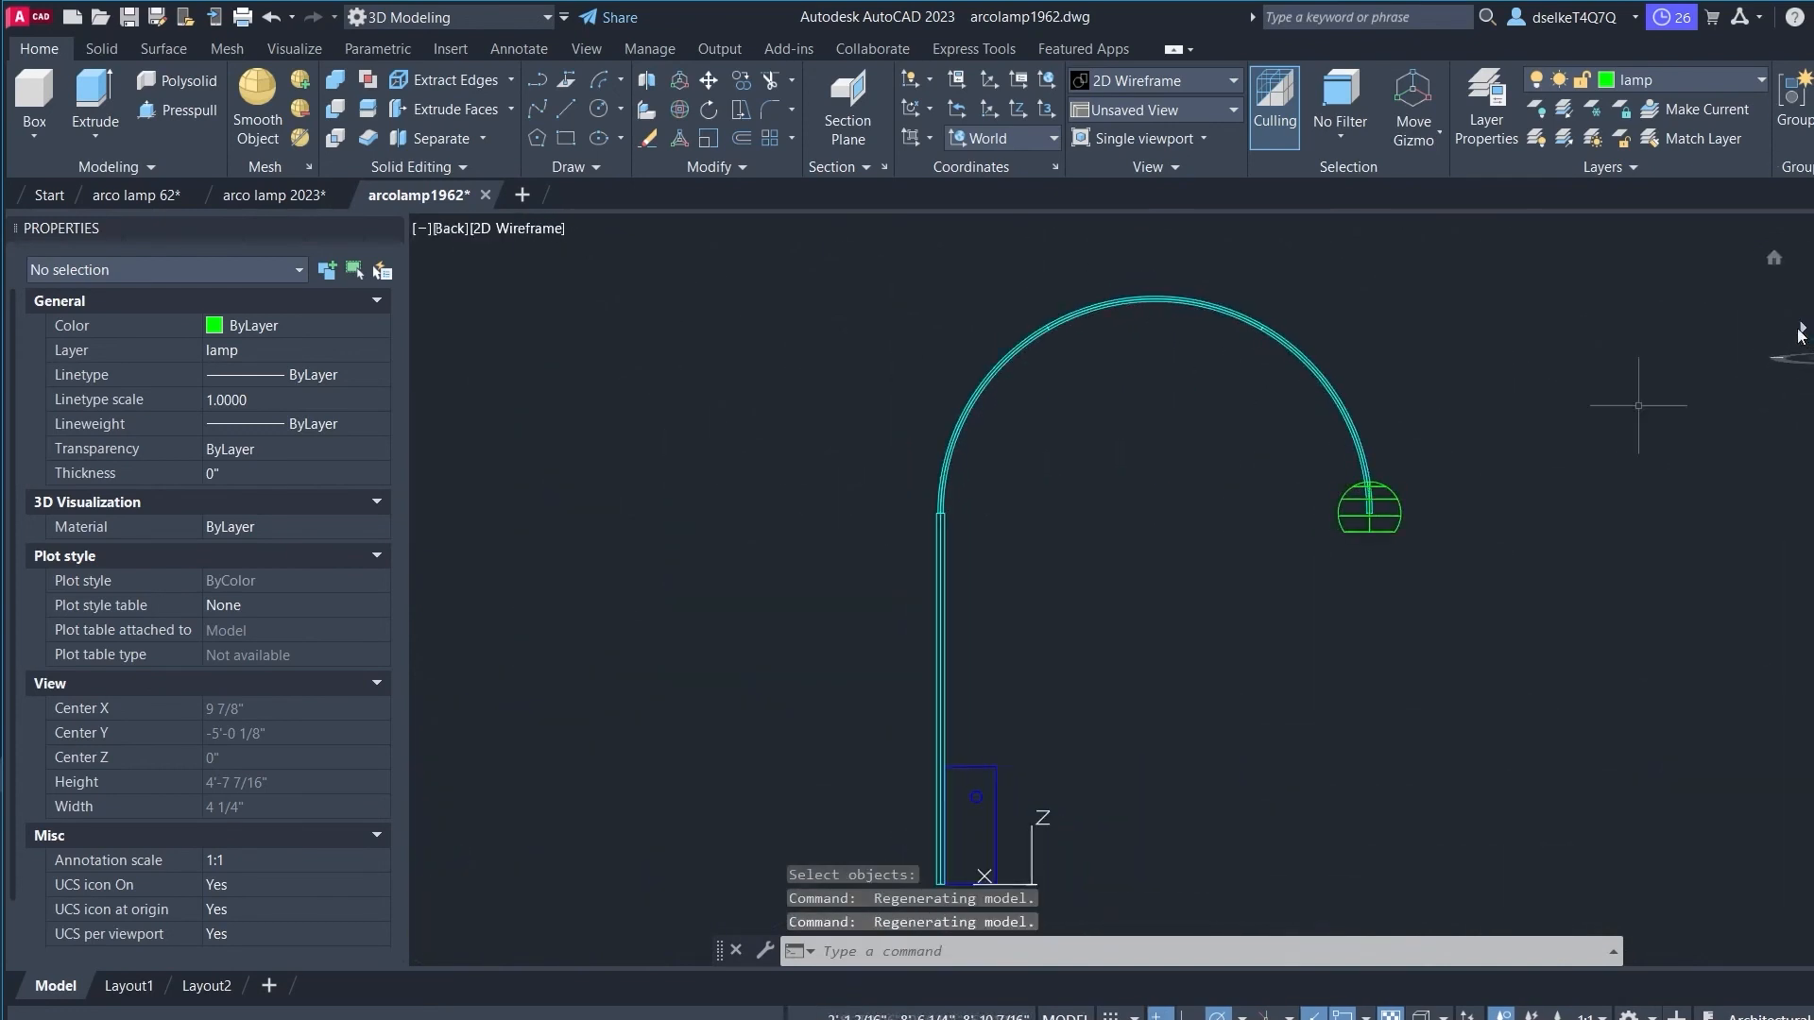
pyautogui.scroll(3, 1291, 673)
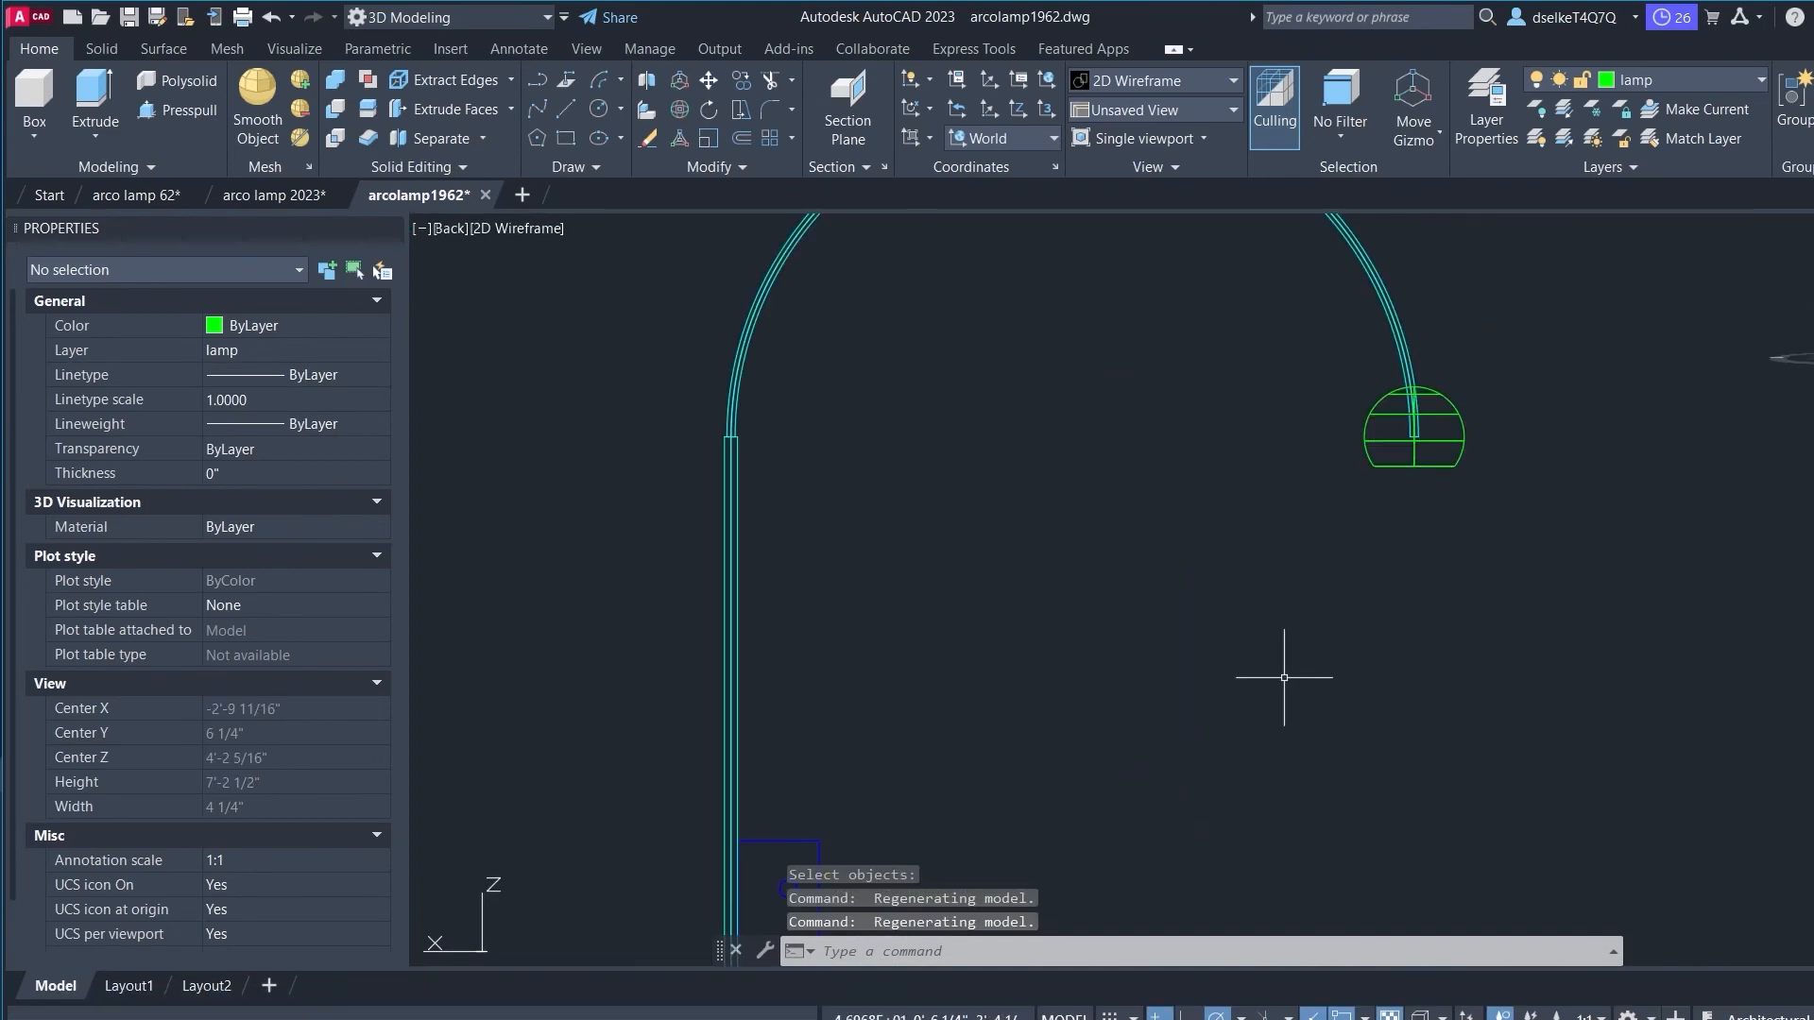
pyautogui.write('m')
pyautogui.press('Return')
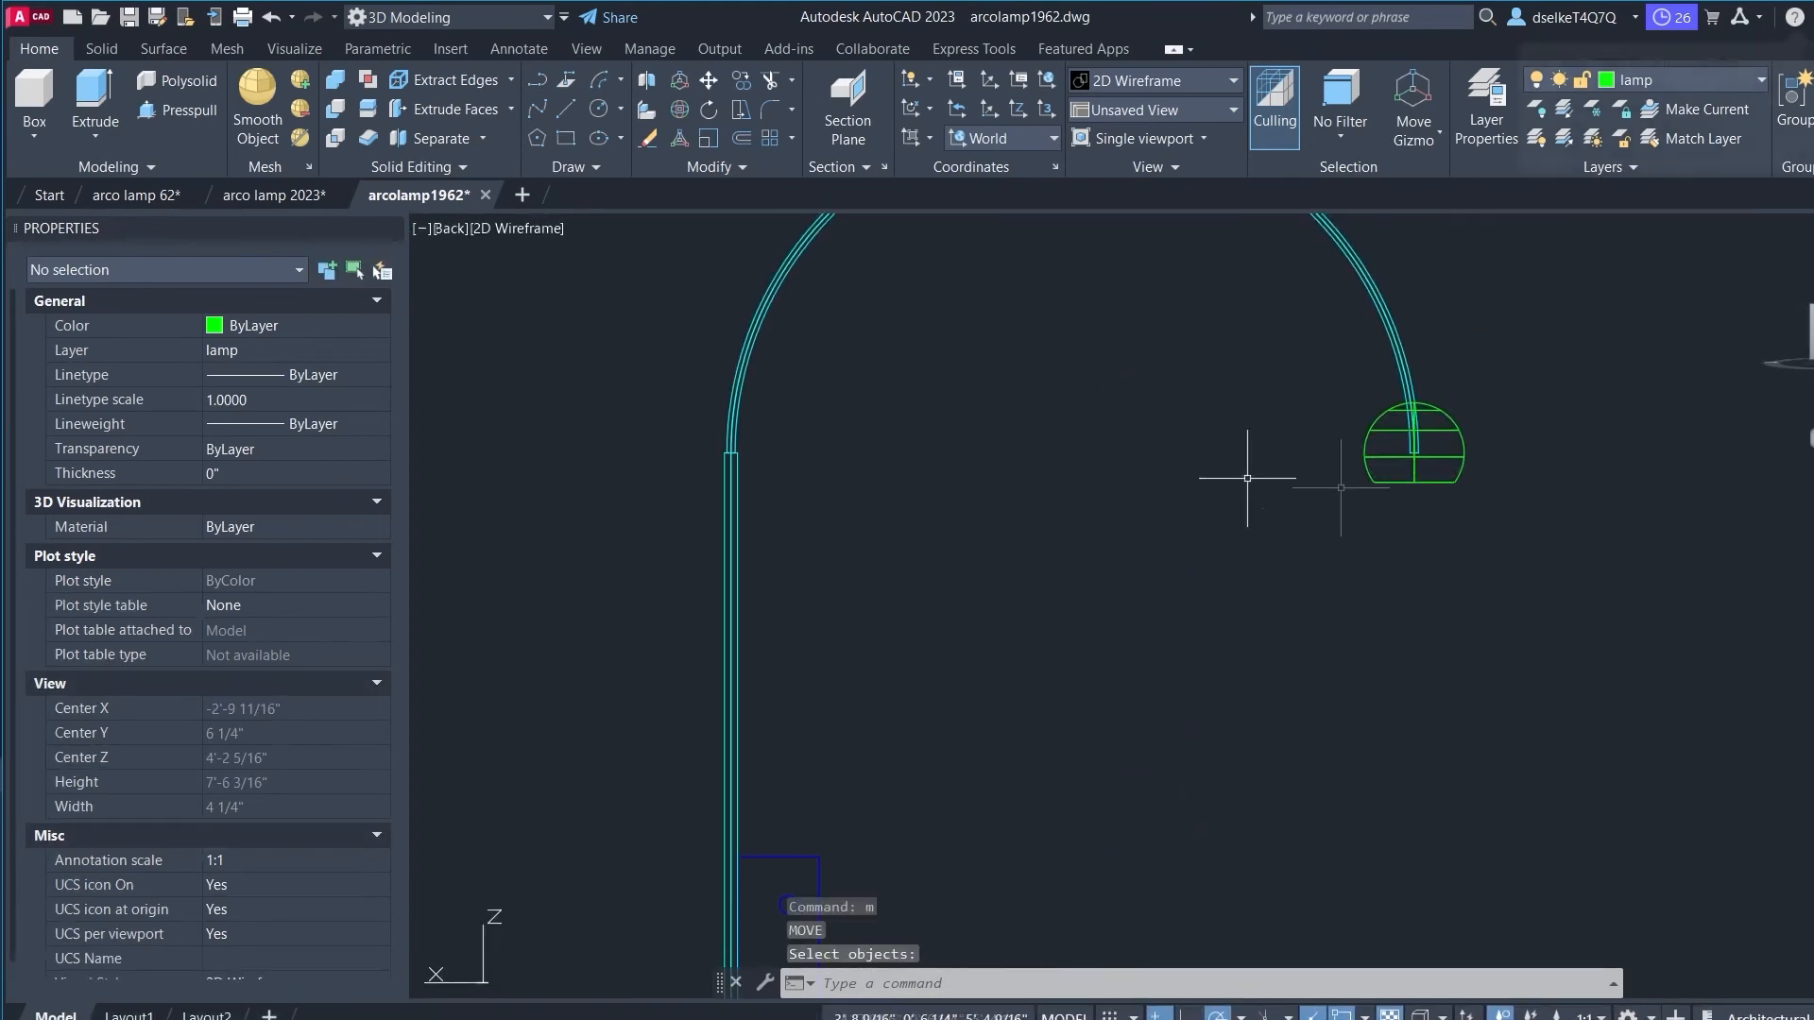
pyautogui.press('Escape')
pyautogui.click(1367, 436)
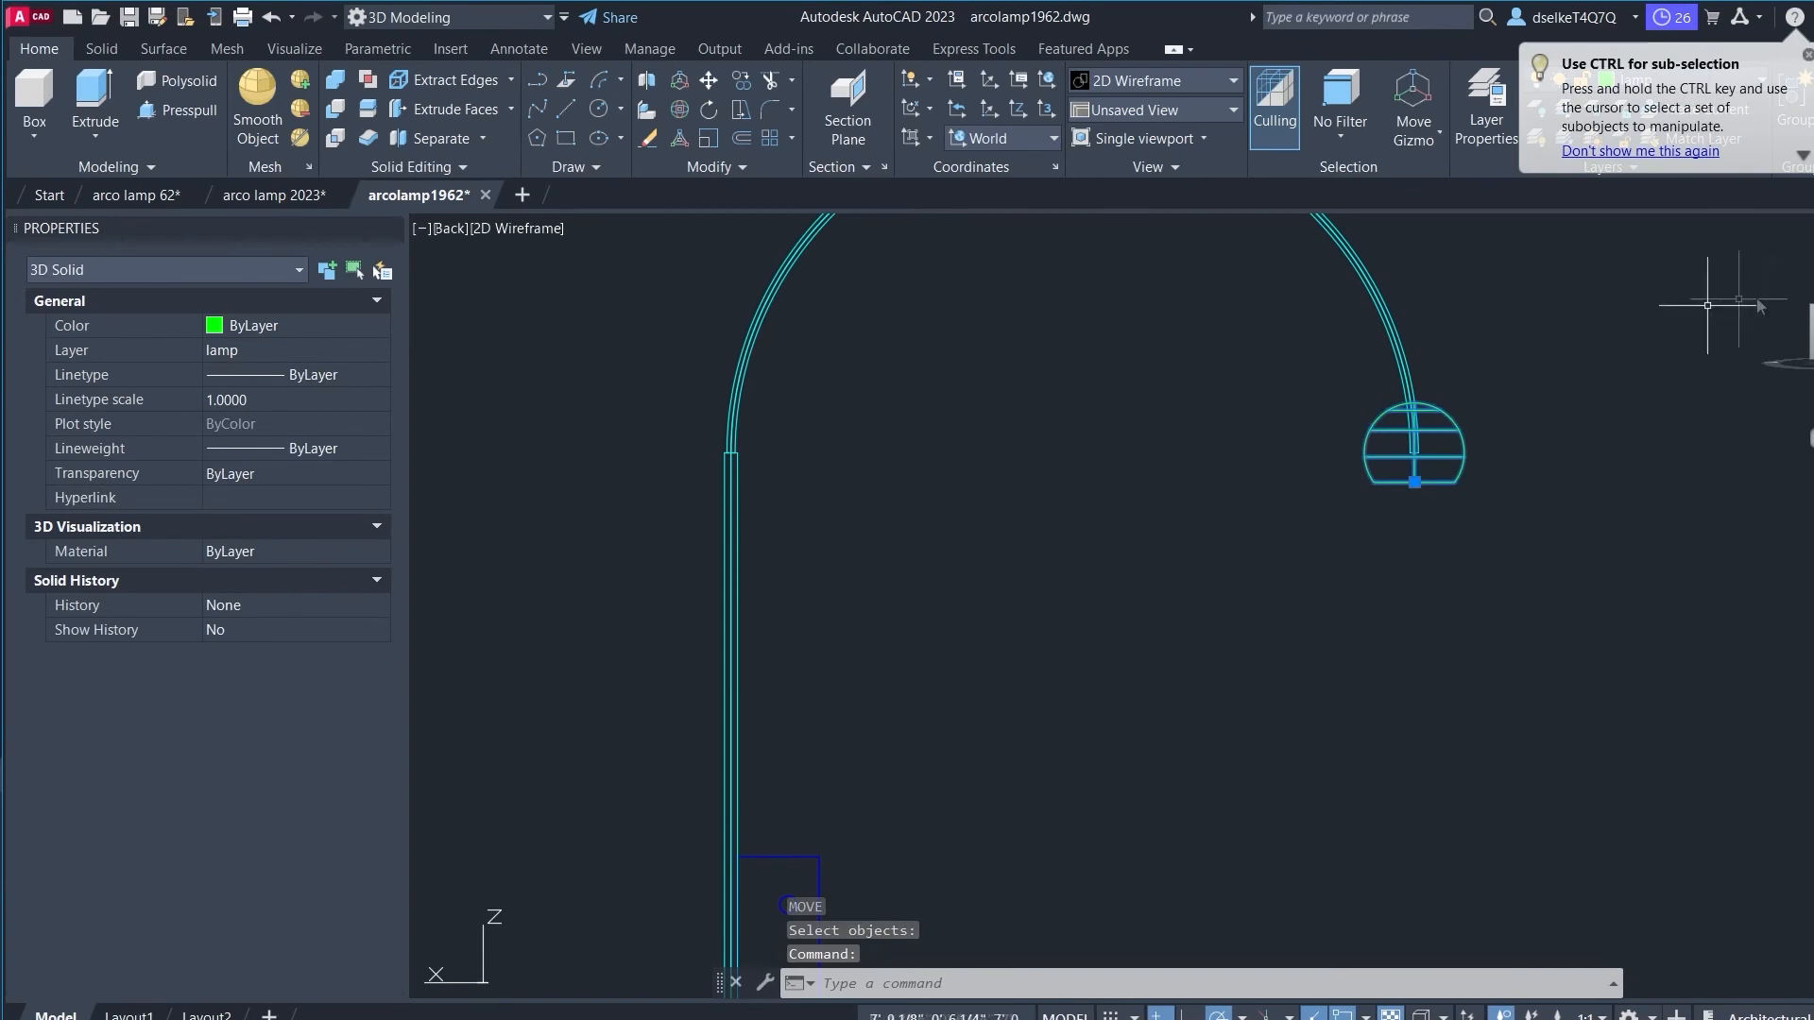
pyautogui.click(1774, 257)
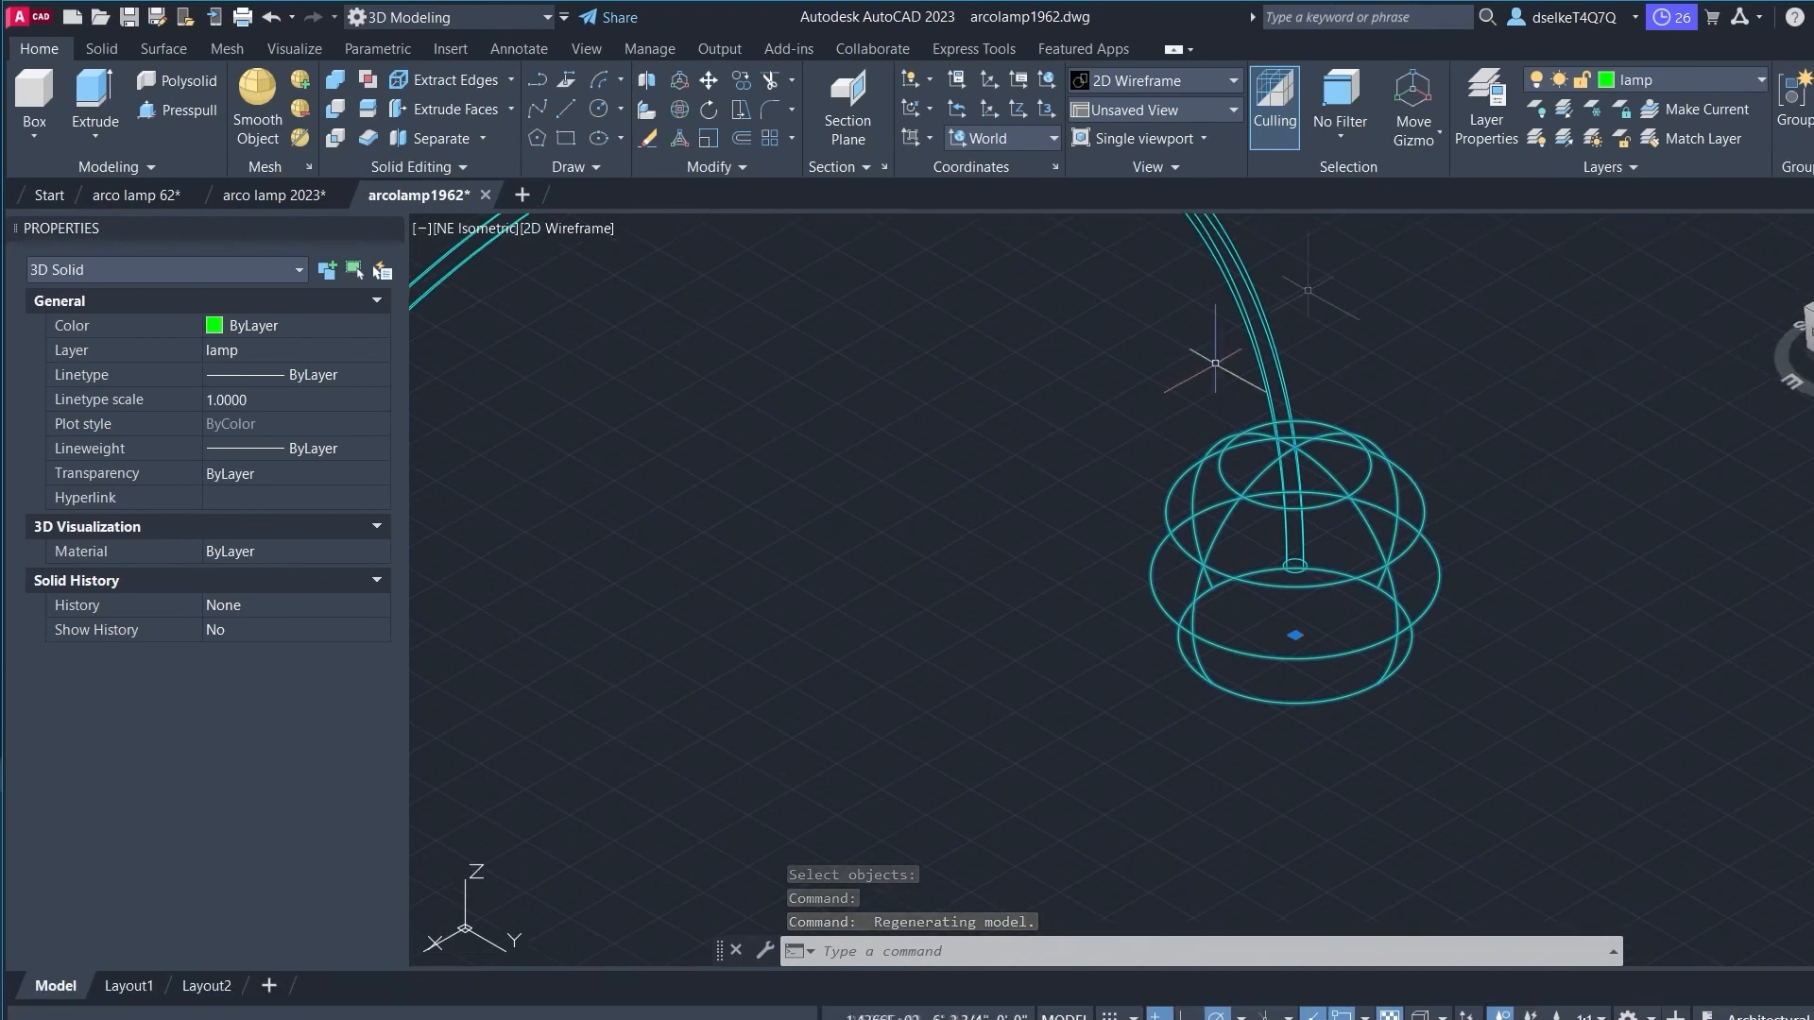
pyautogui.click(1295, 635)
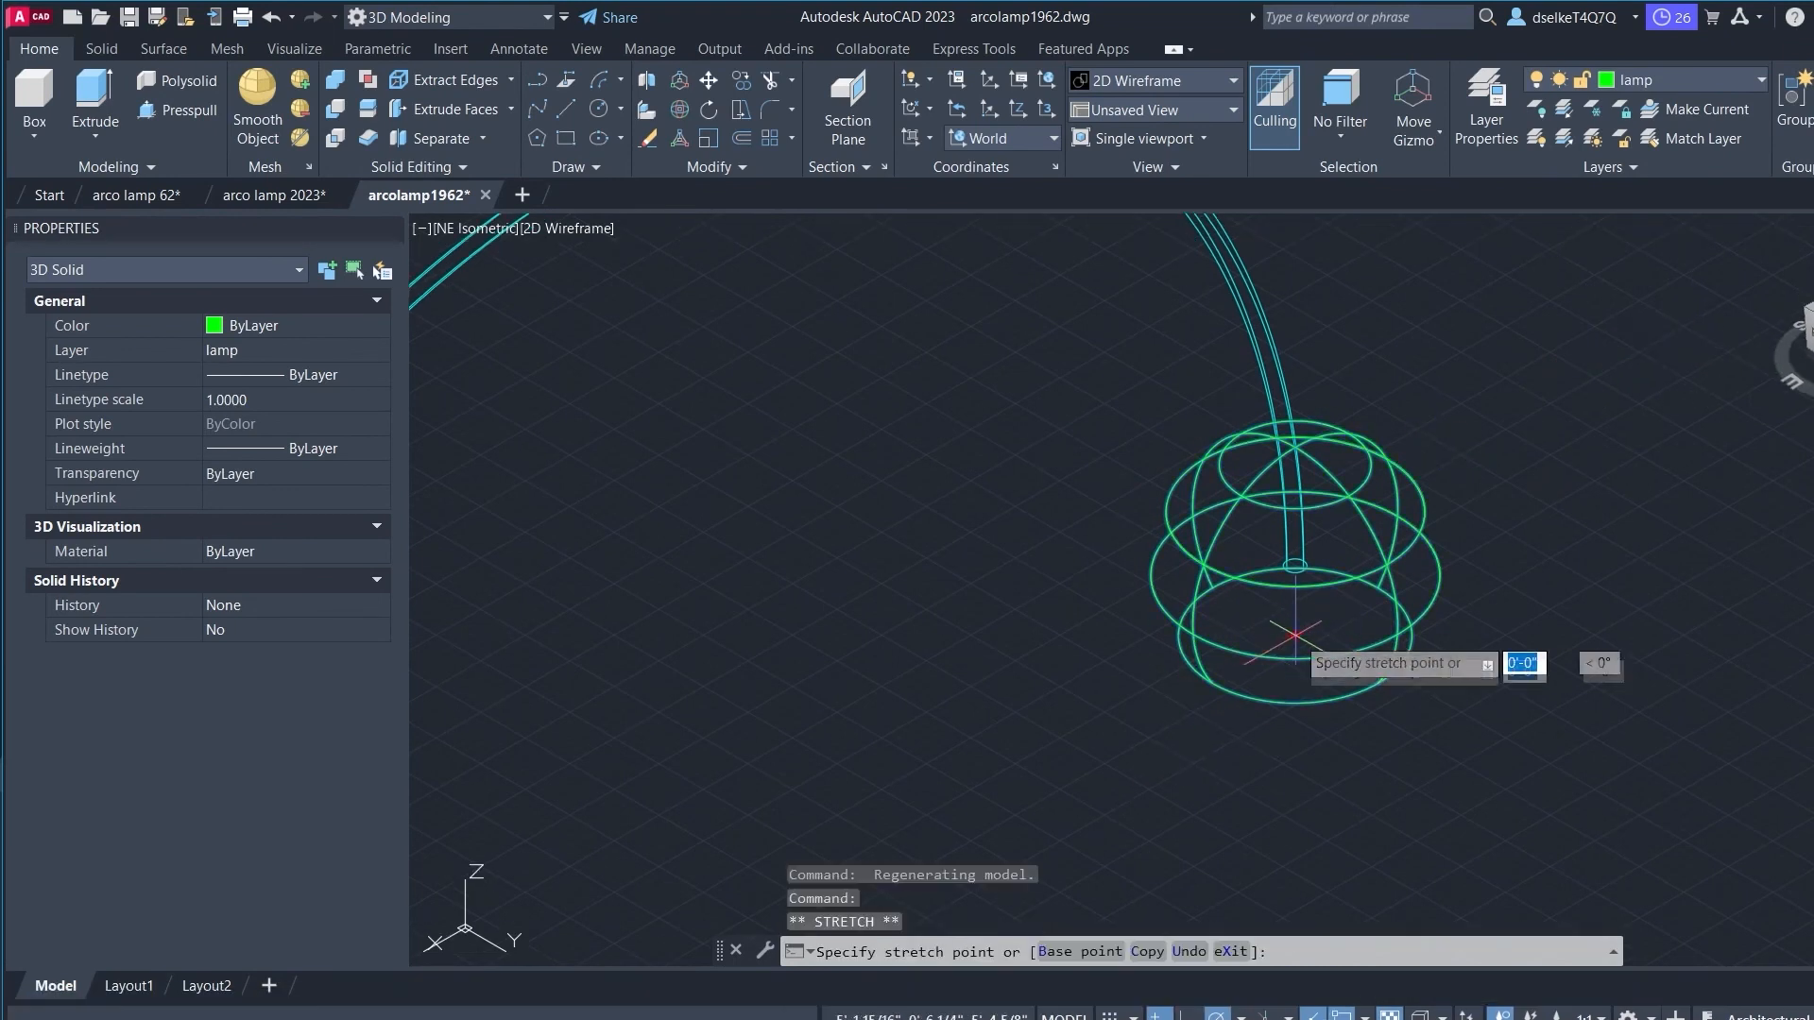
pyautogui.click(1295, 743)
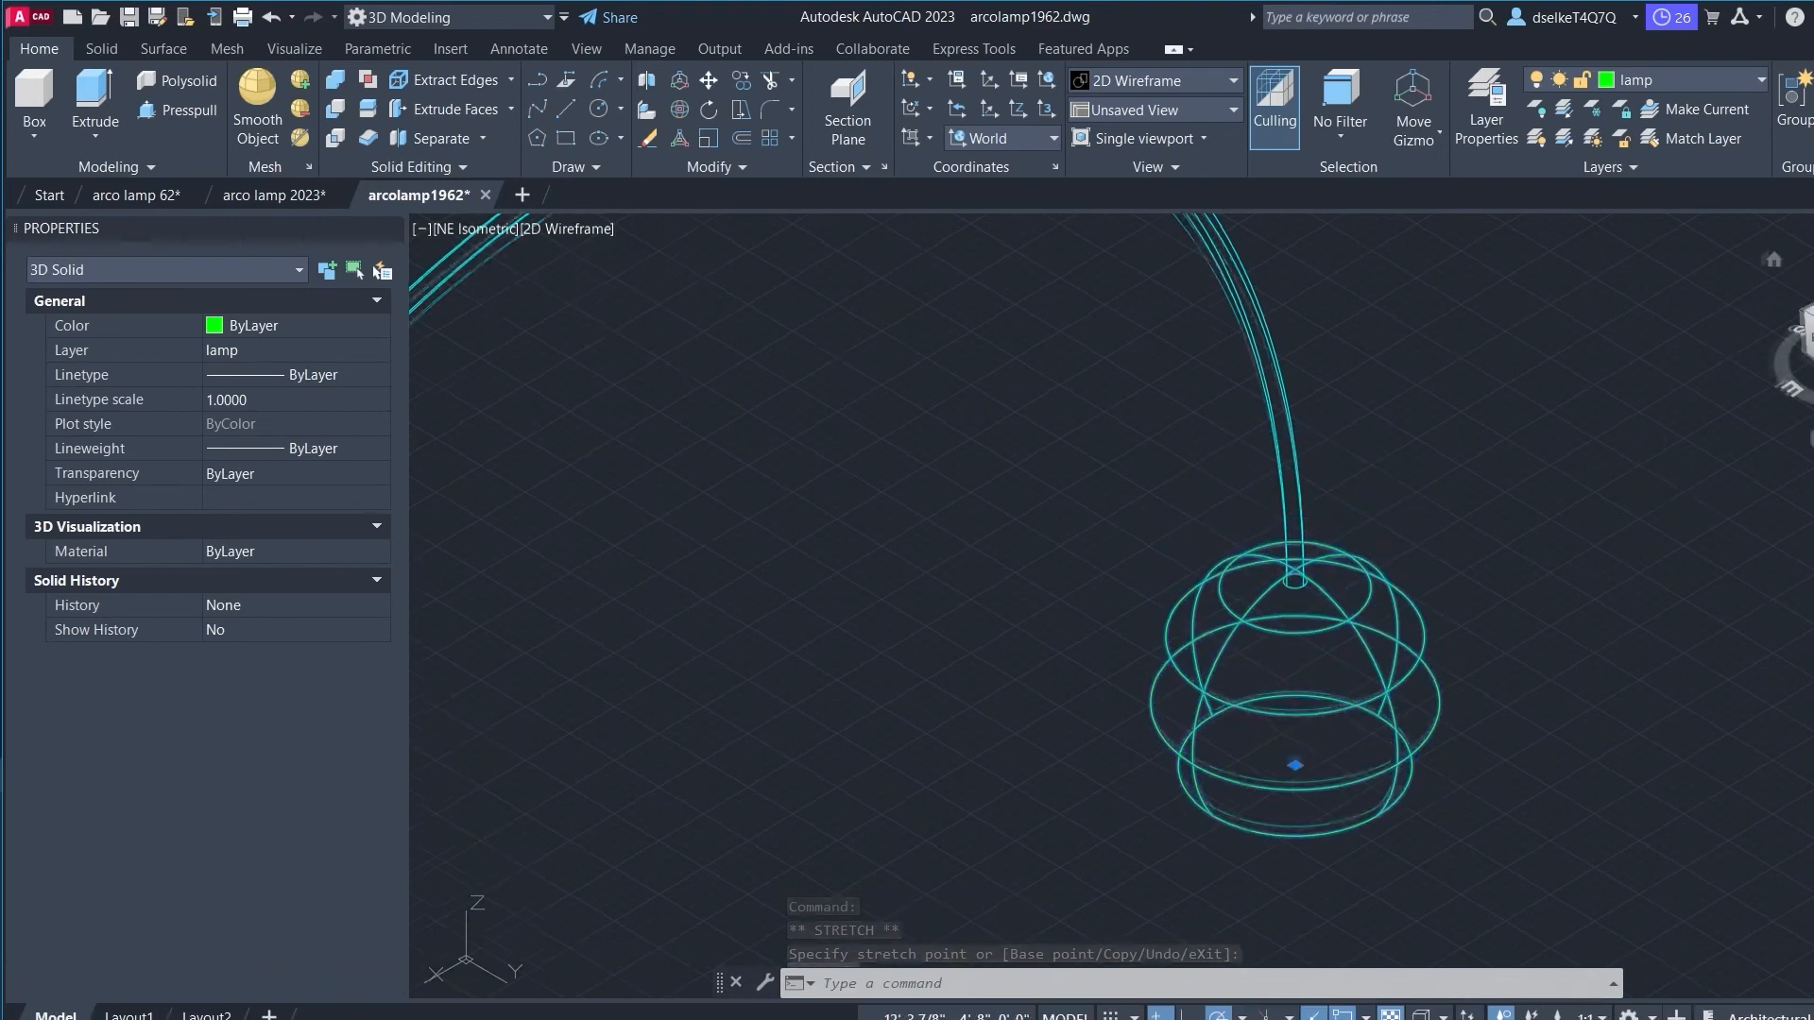
pyautogui.click(1809, 344)
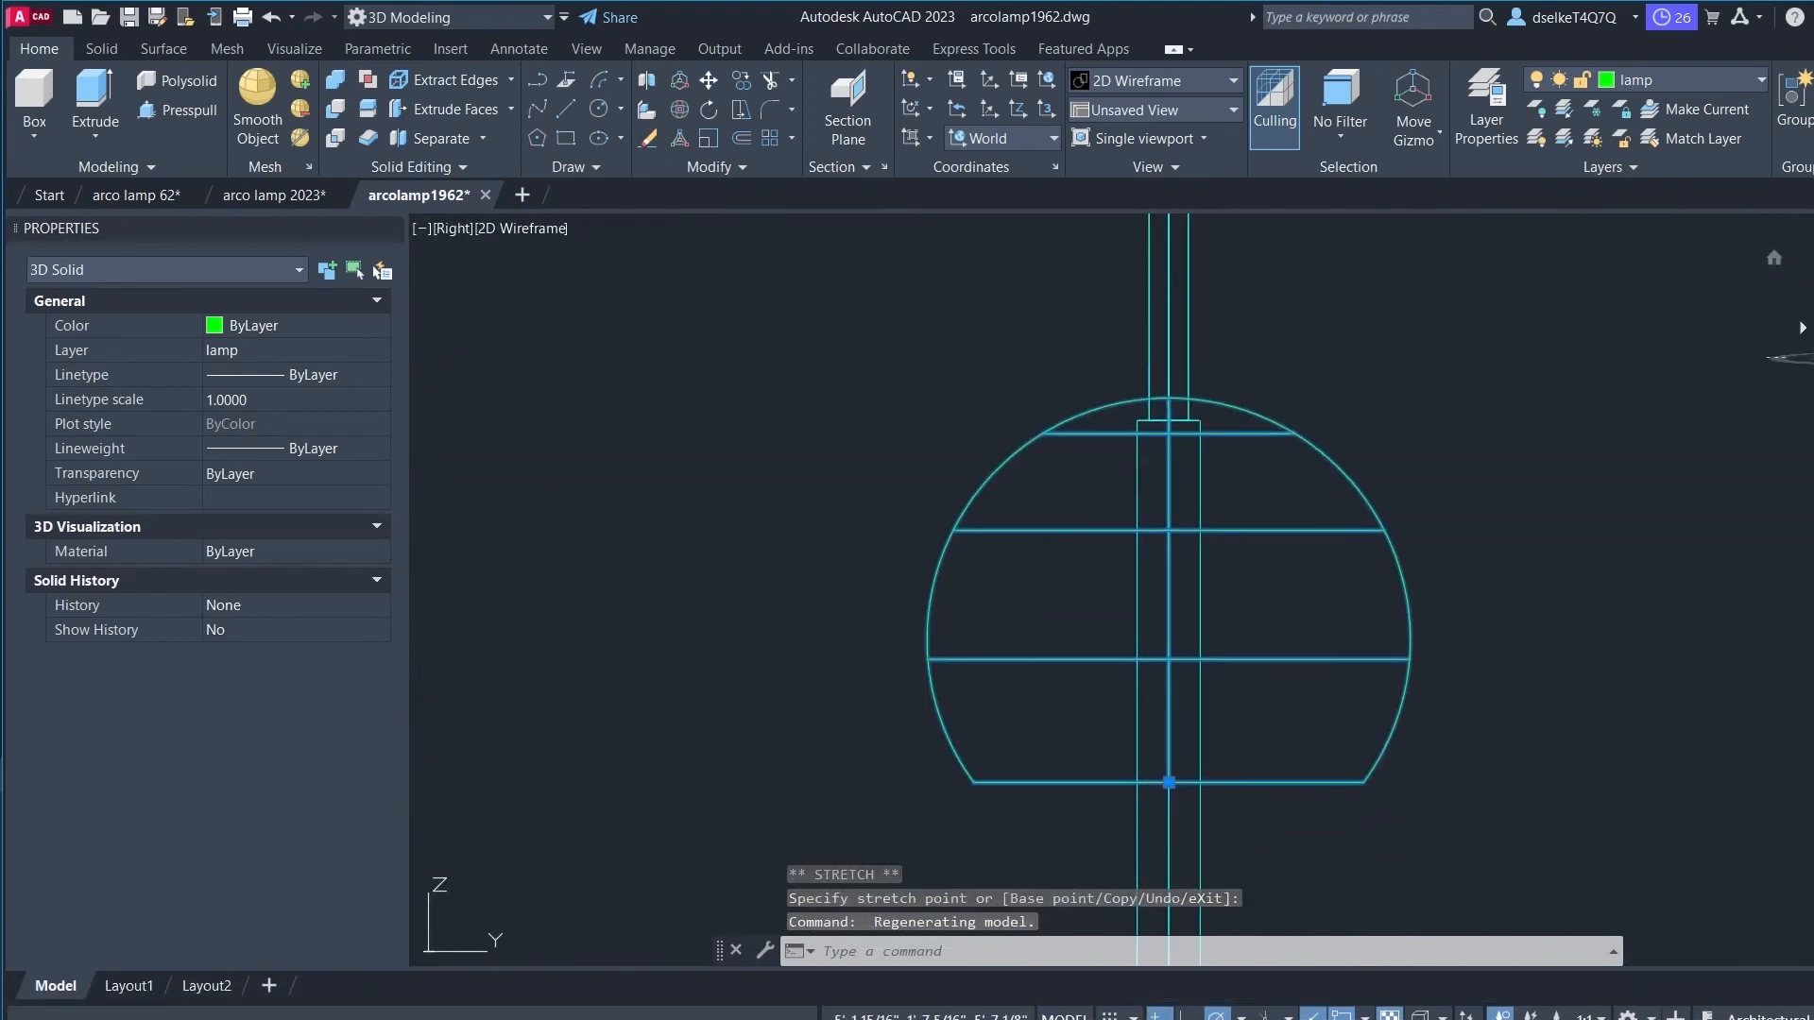
pyautogui.click(1803, 333)
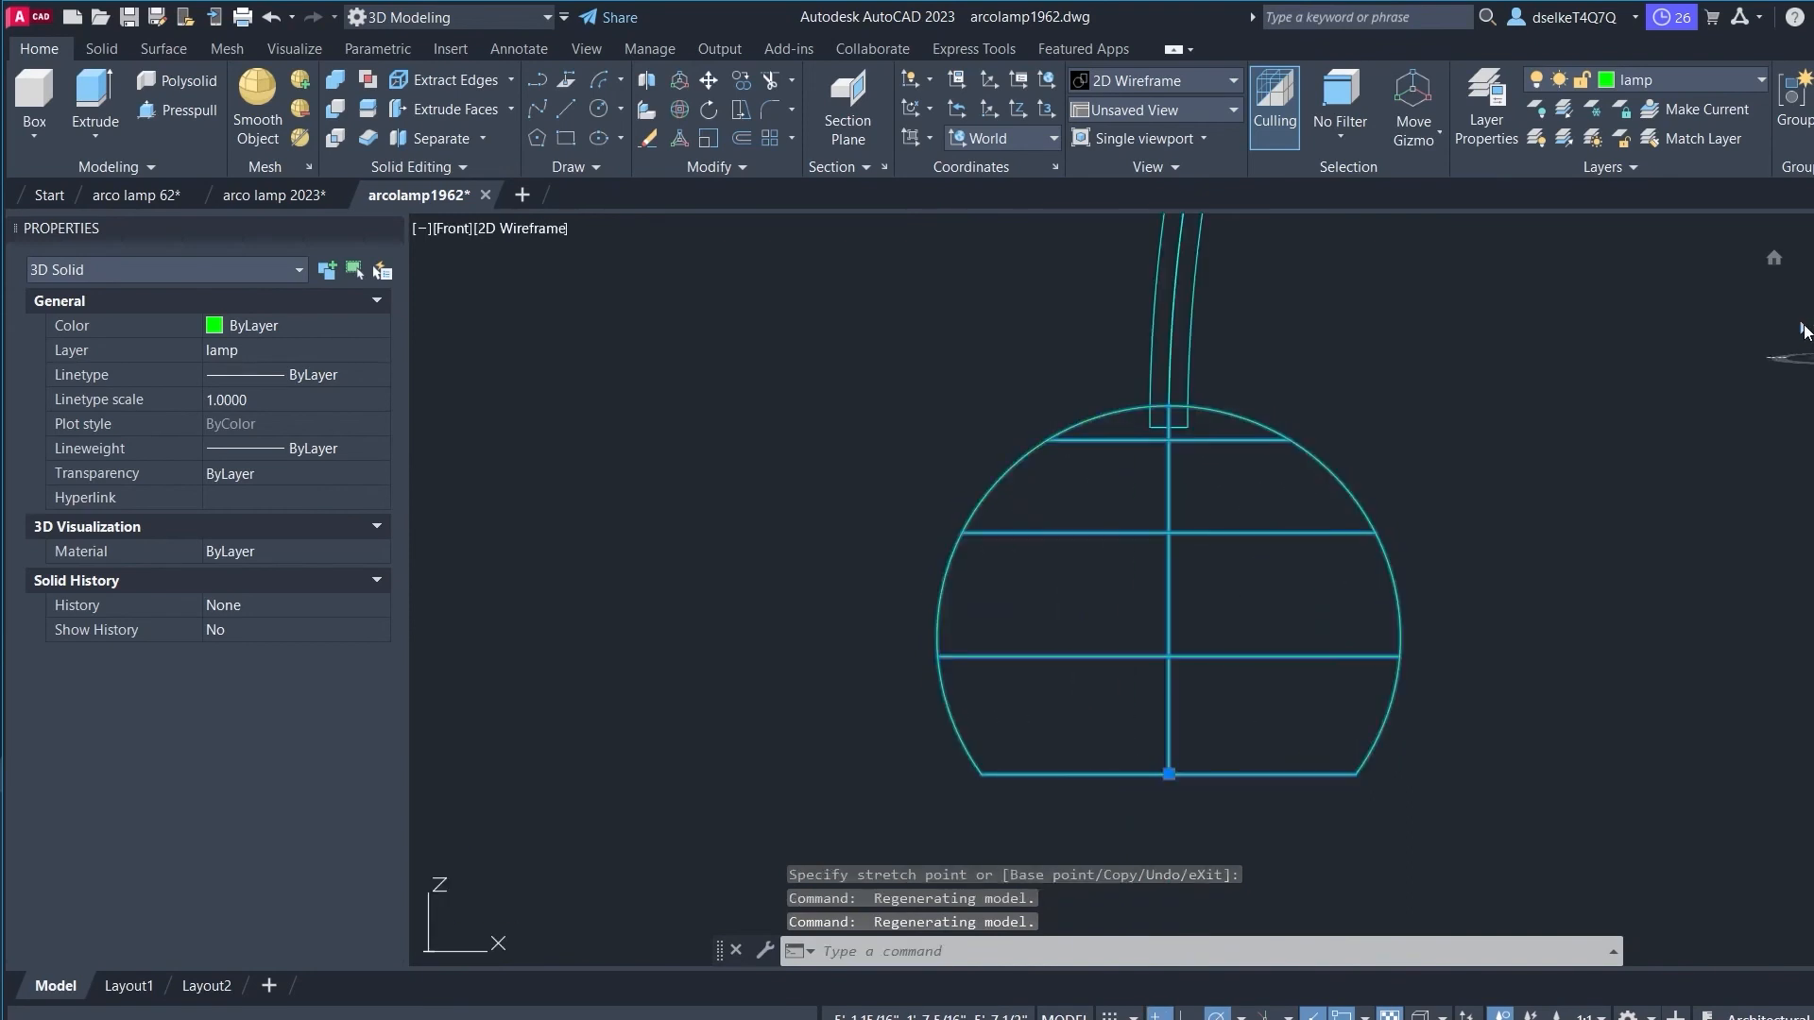
pyautogui.press('Escape')
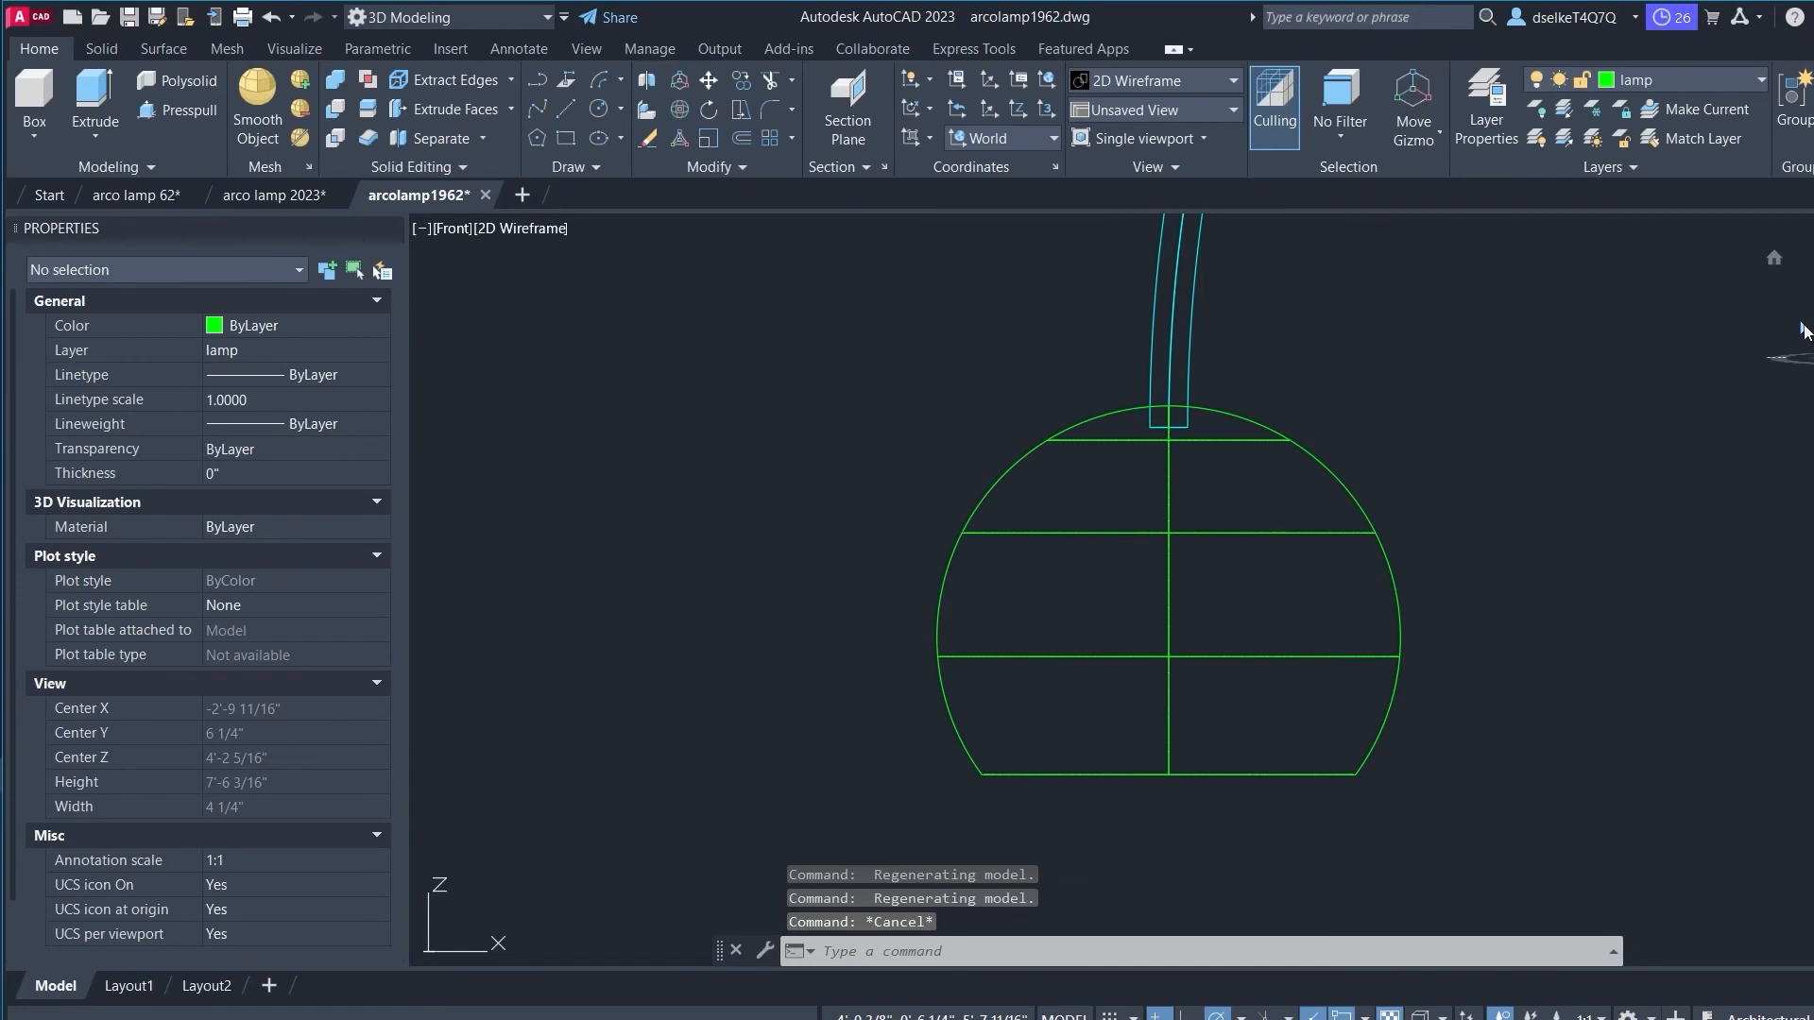
# Step: Make the lights layer current and place a point light at the centre of the shade's flat underside, with default lighting turned off
pyautogui.click(1664, 84)
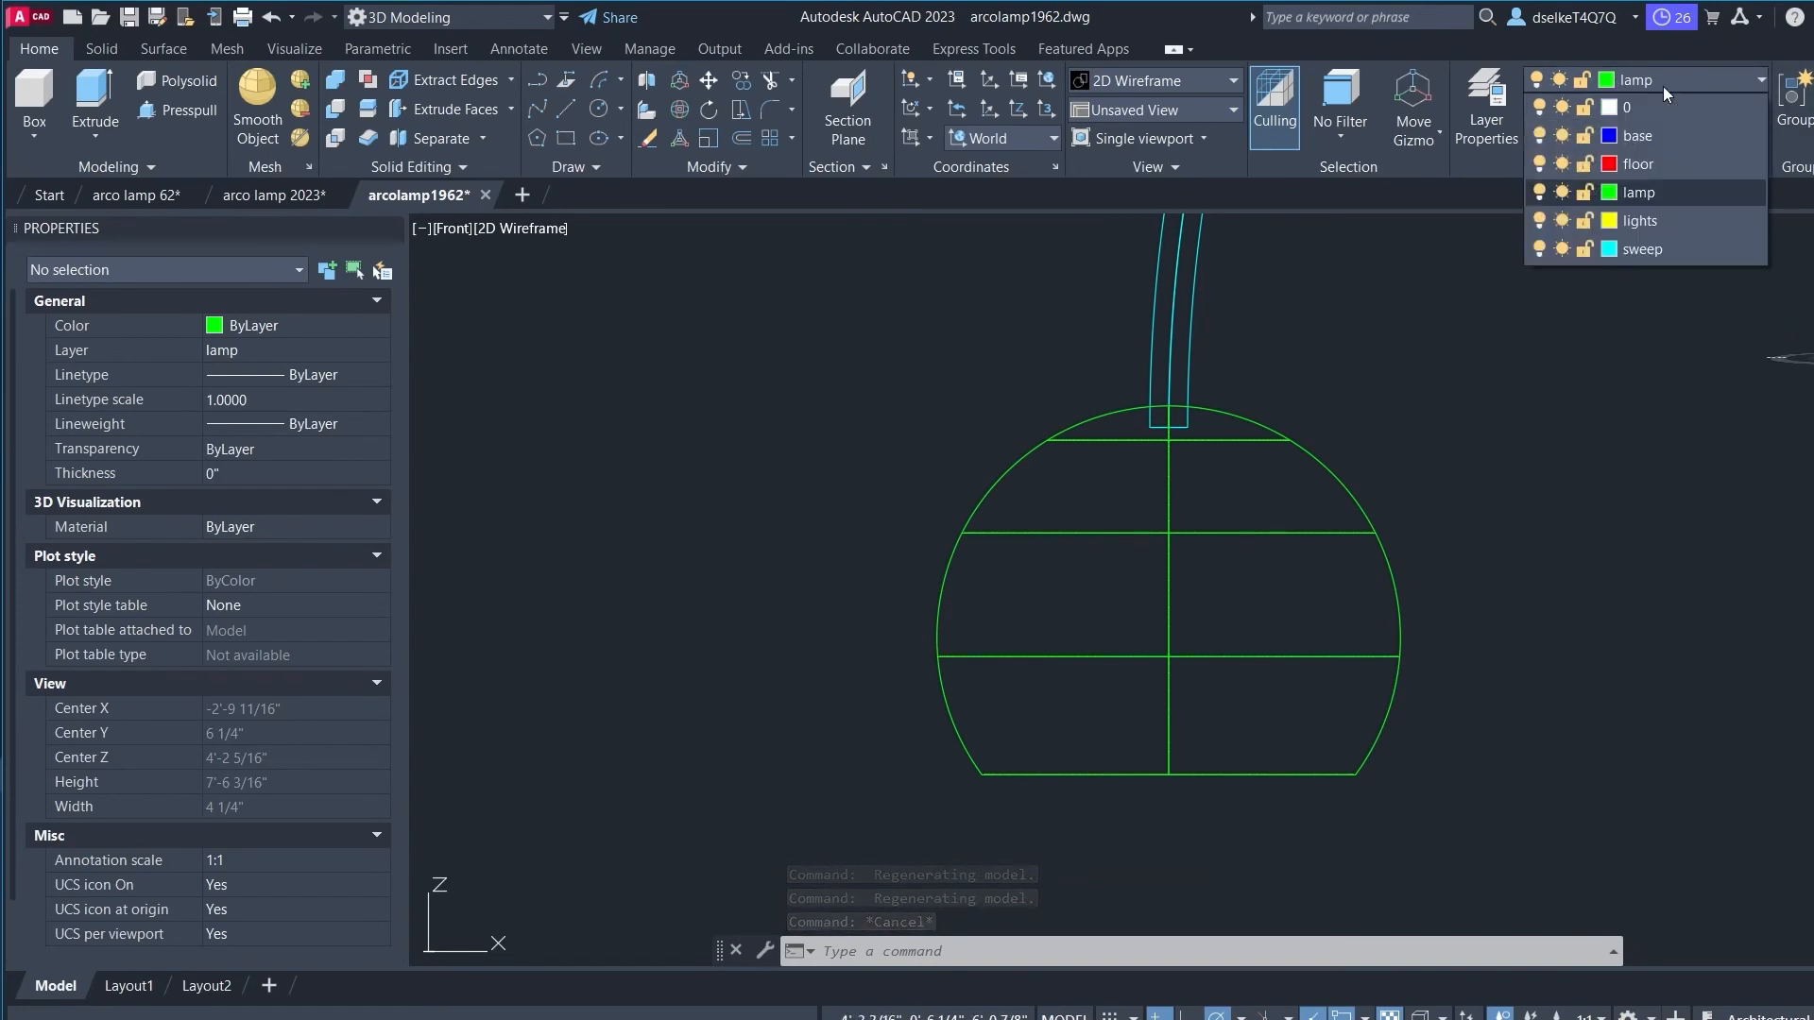
pyautogui.click(1696, 223)
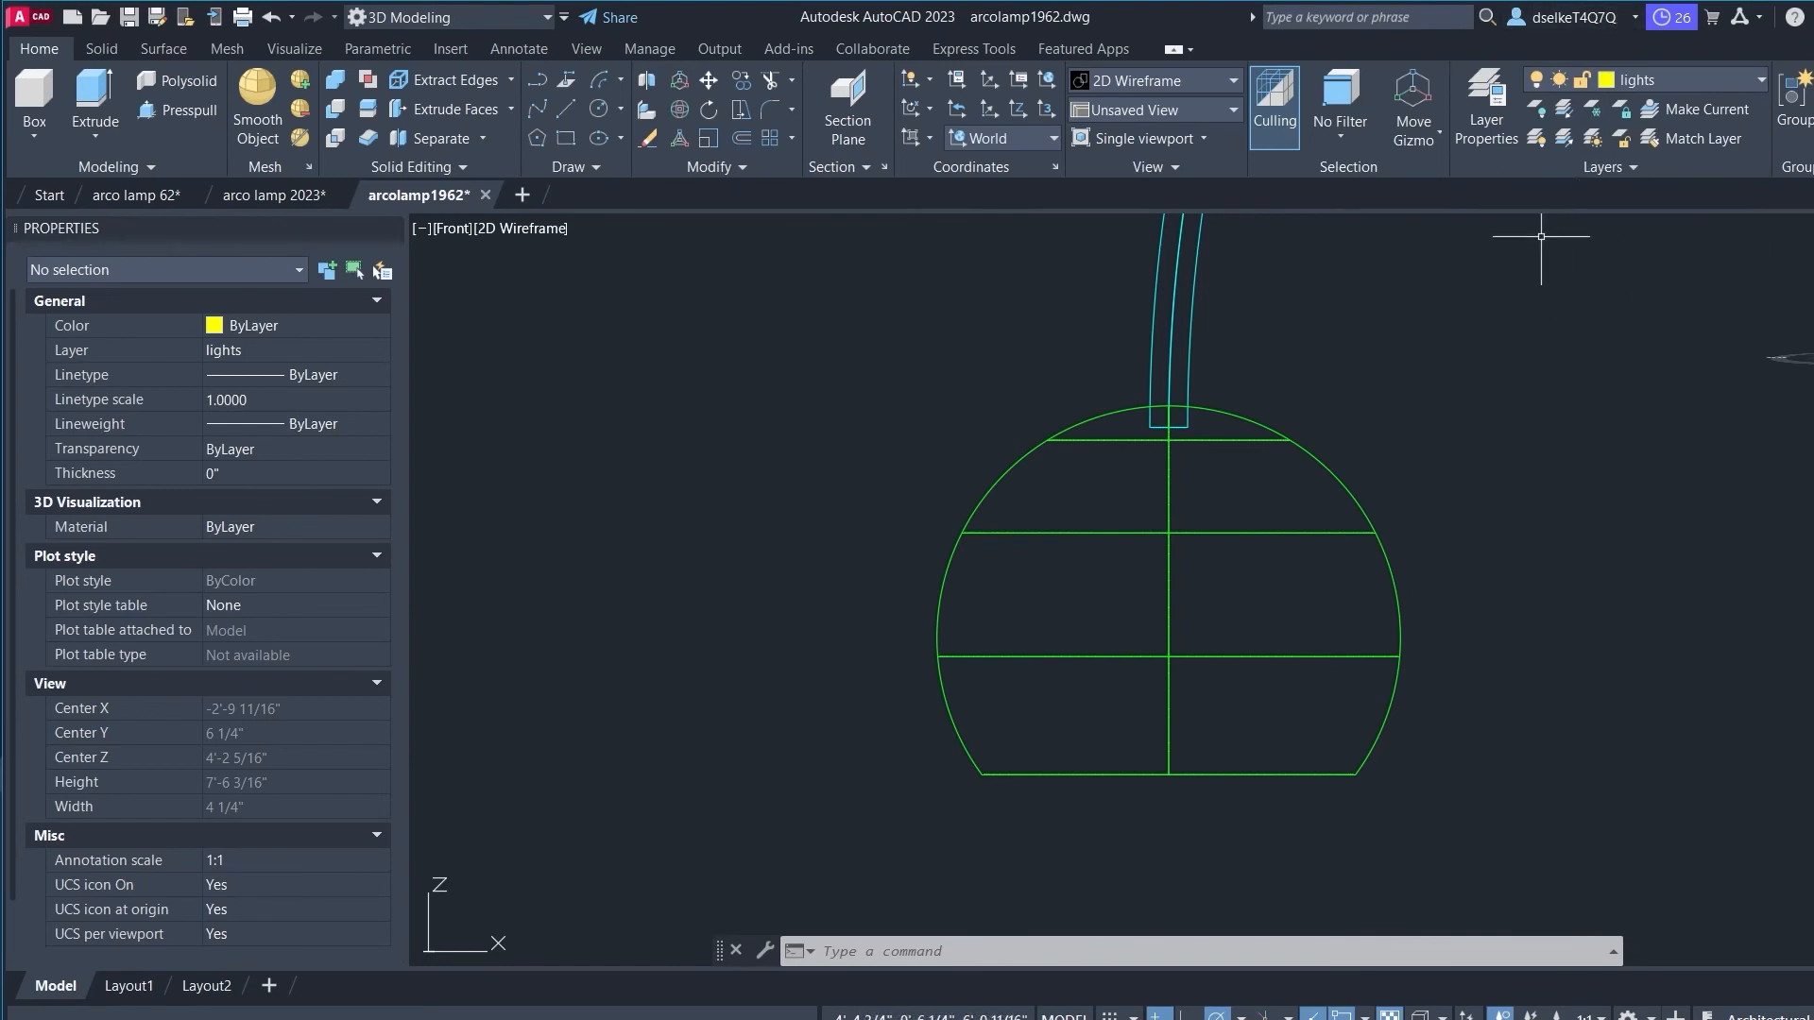
pyautogui.click(287, 49)
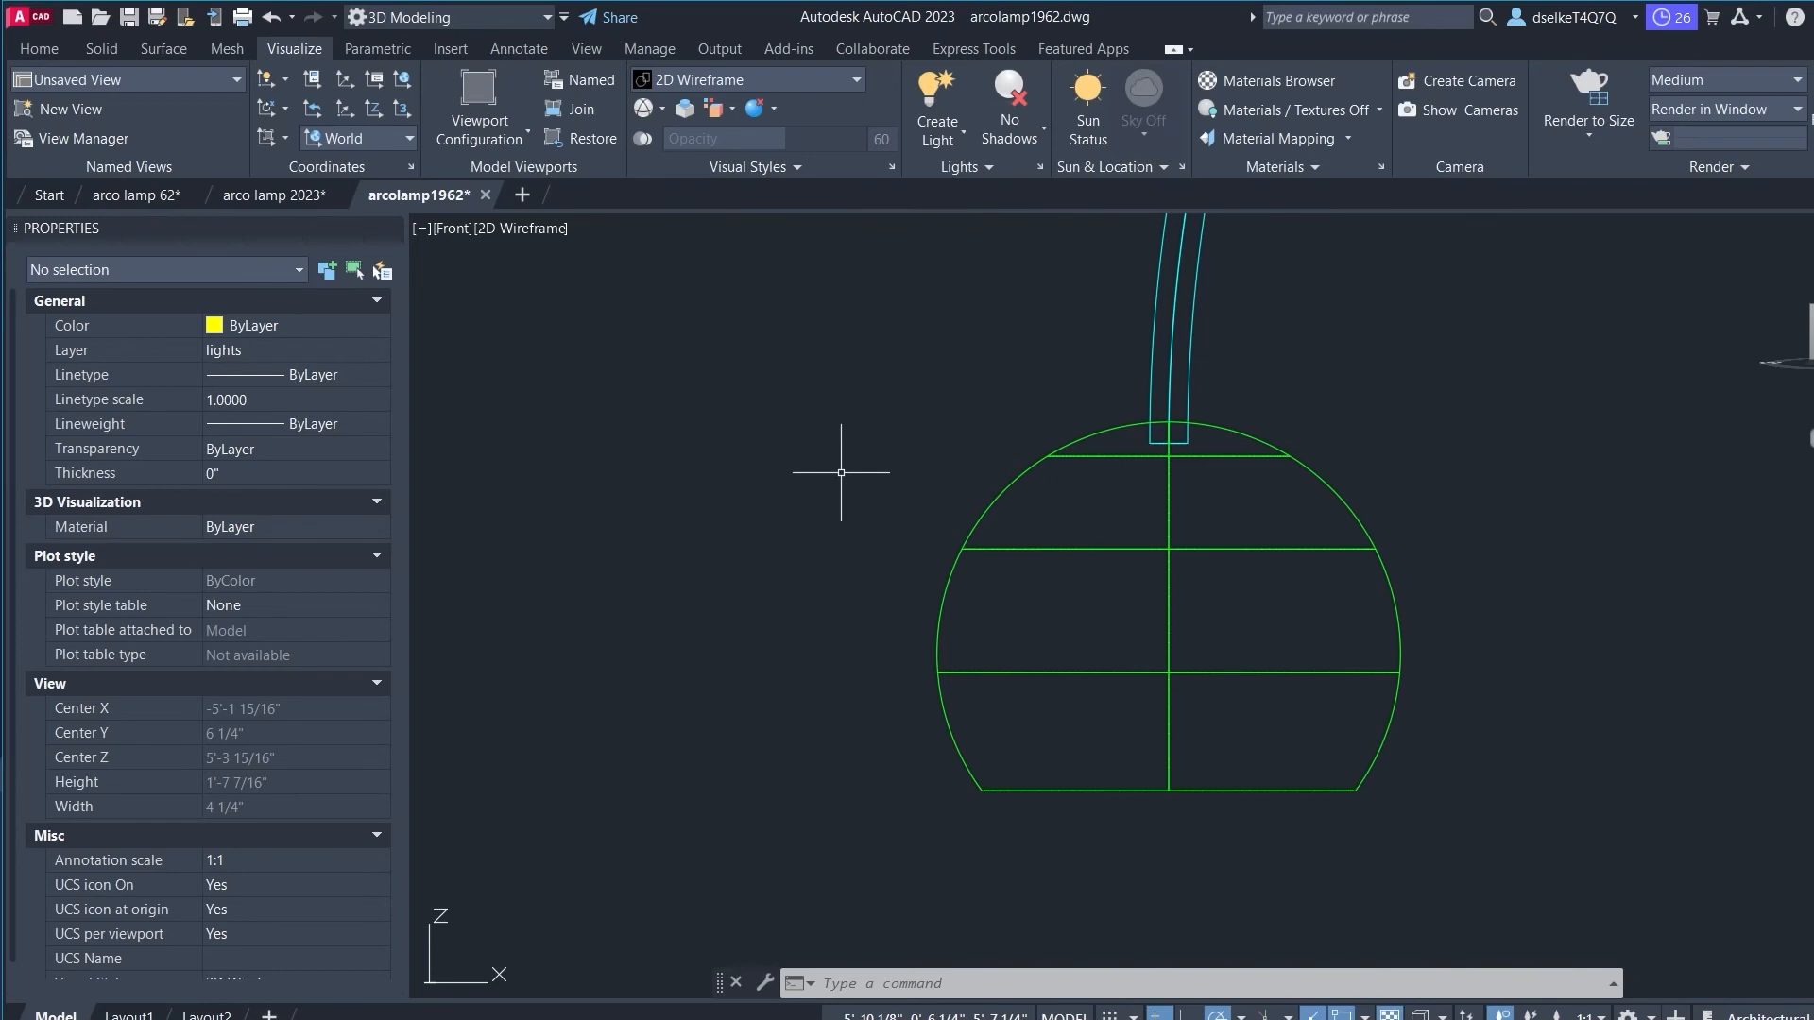
pyautogui.click(948, 132)
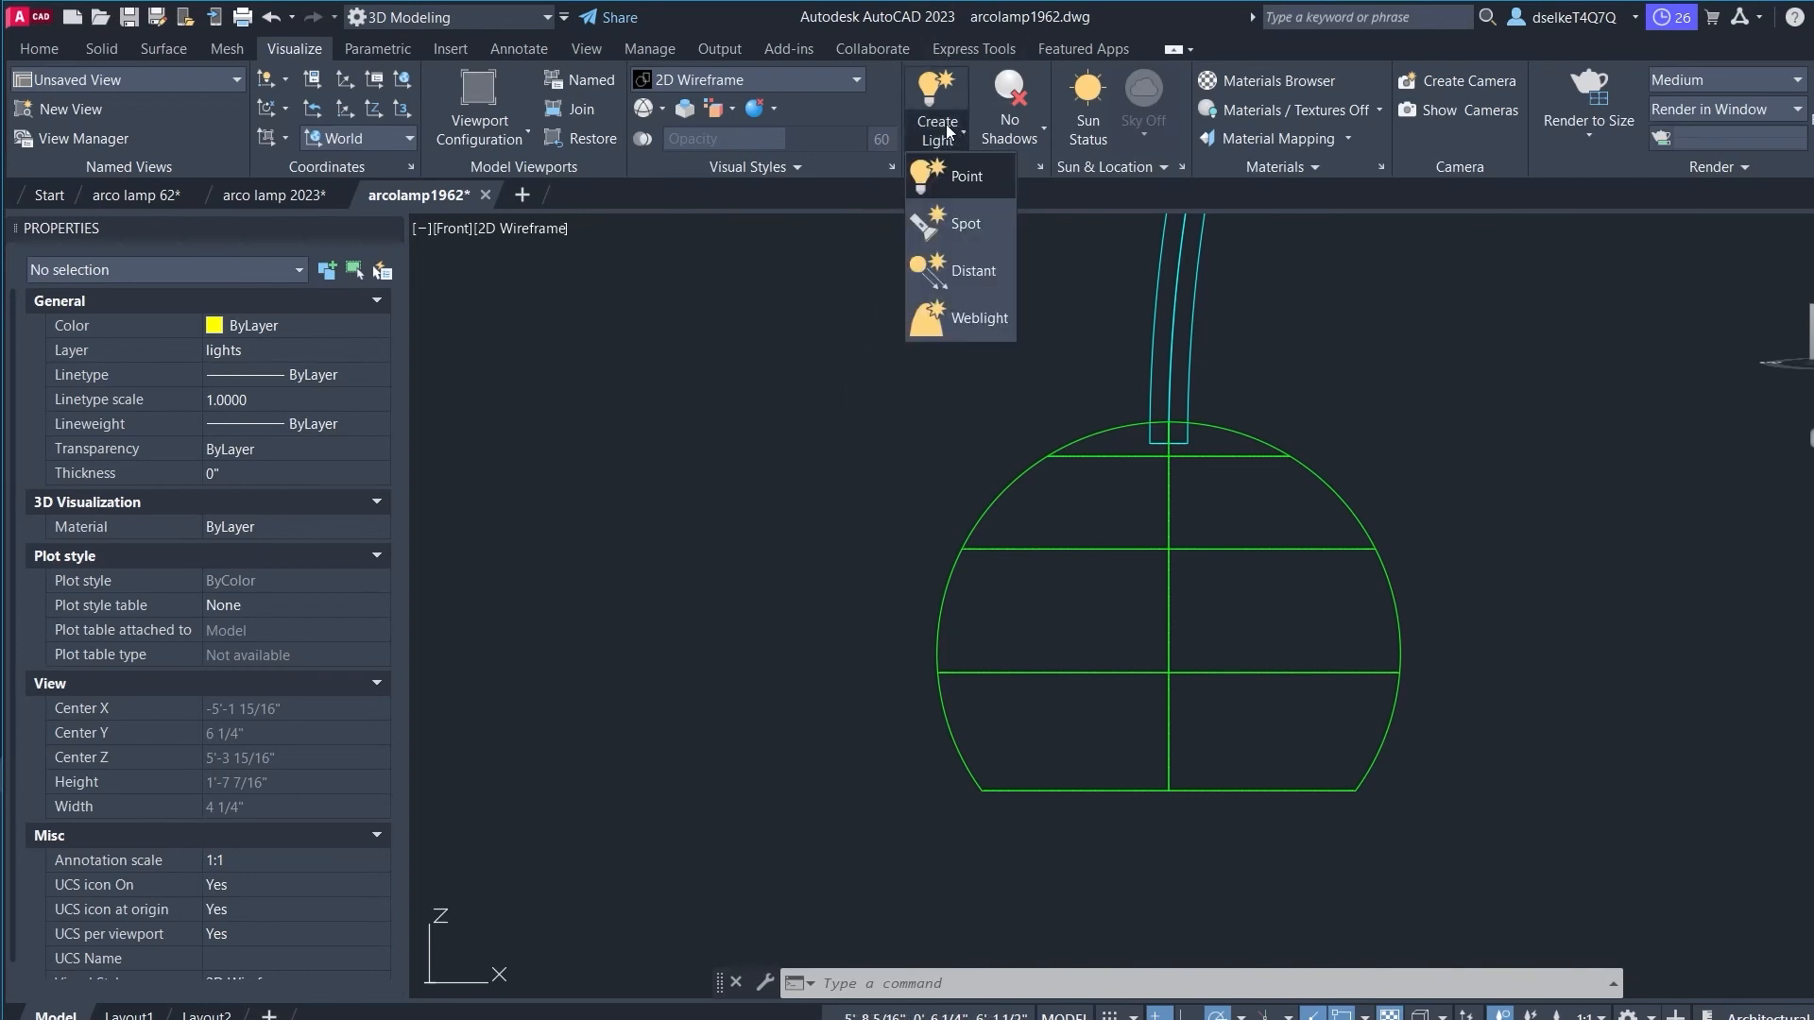
pyautogui.click(946, 175)
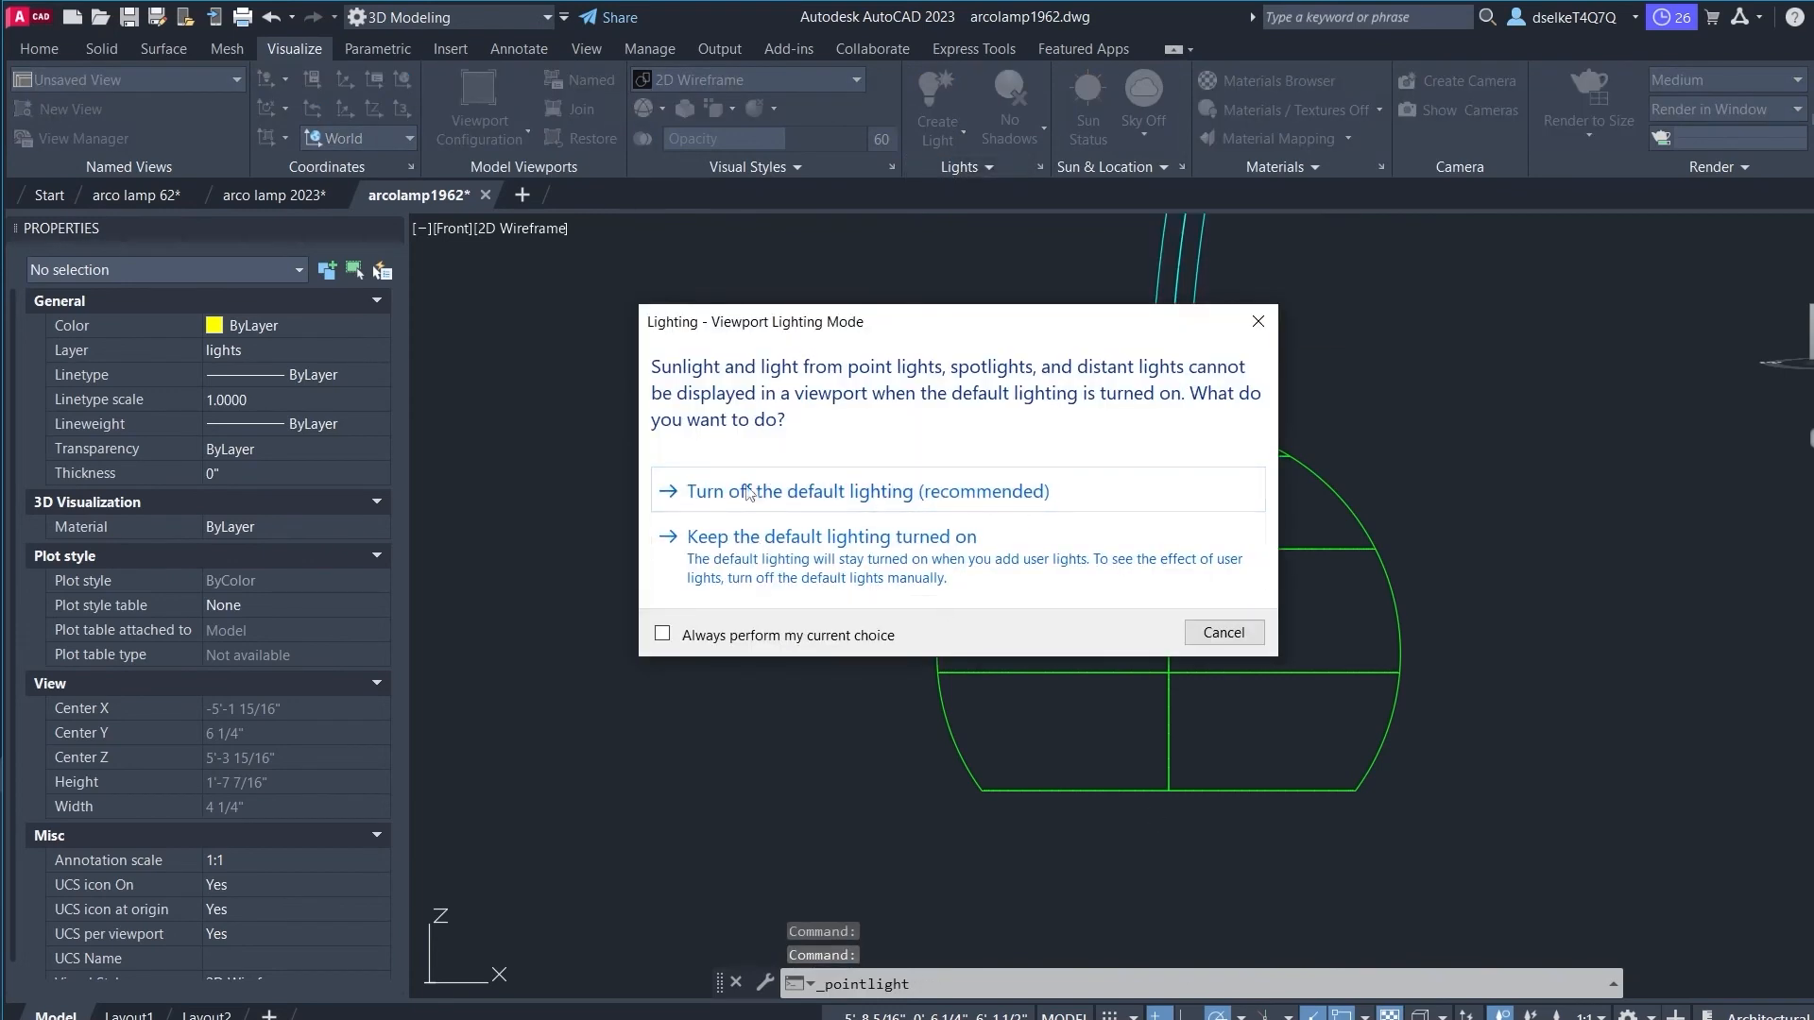
pyautogui.click(825, 498)
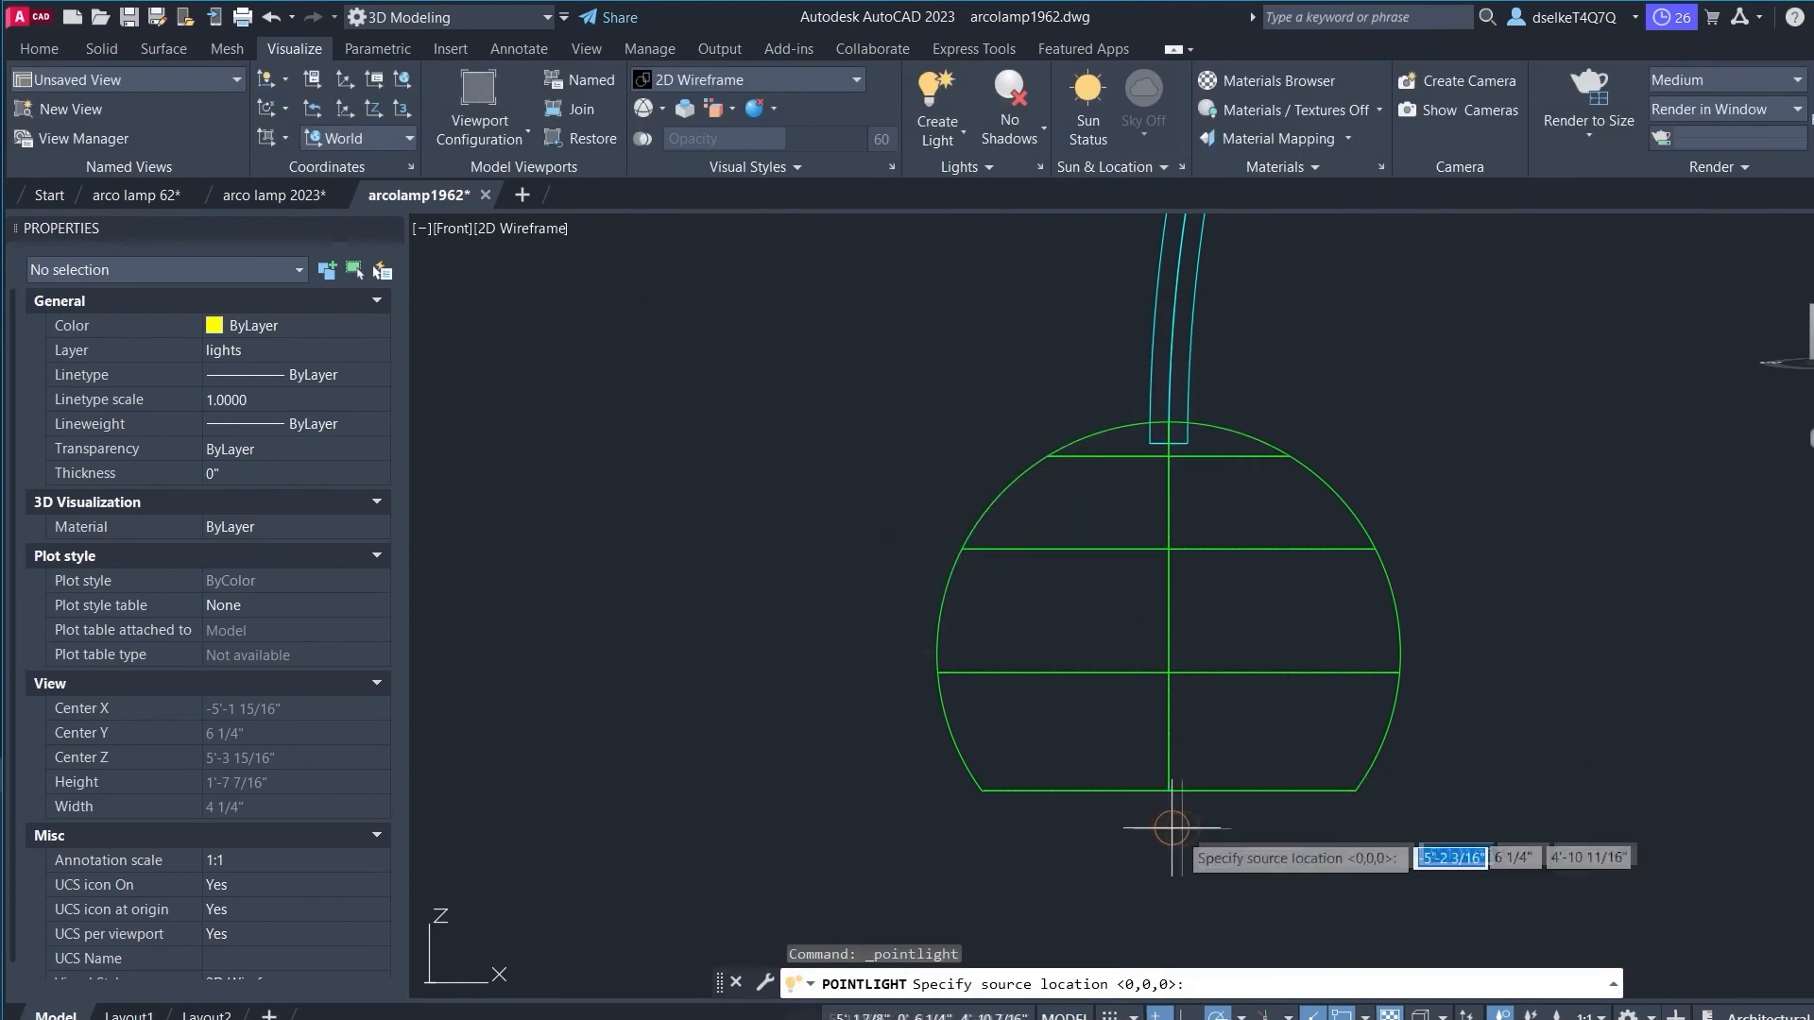
pyautogui.click(1169, 790)
# Step: Name the point light arco1, set its intensity factor to 120 and finish placing it
pyautogui.click(1234, 850)
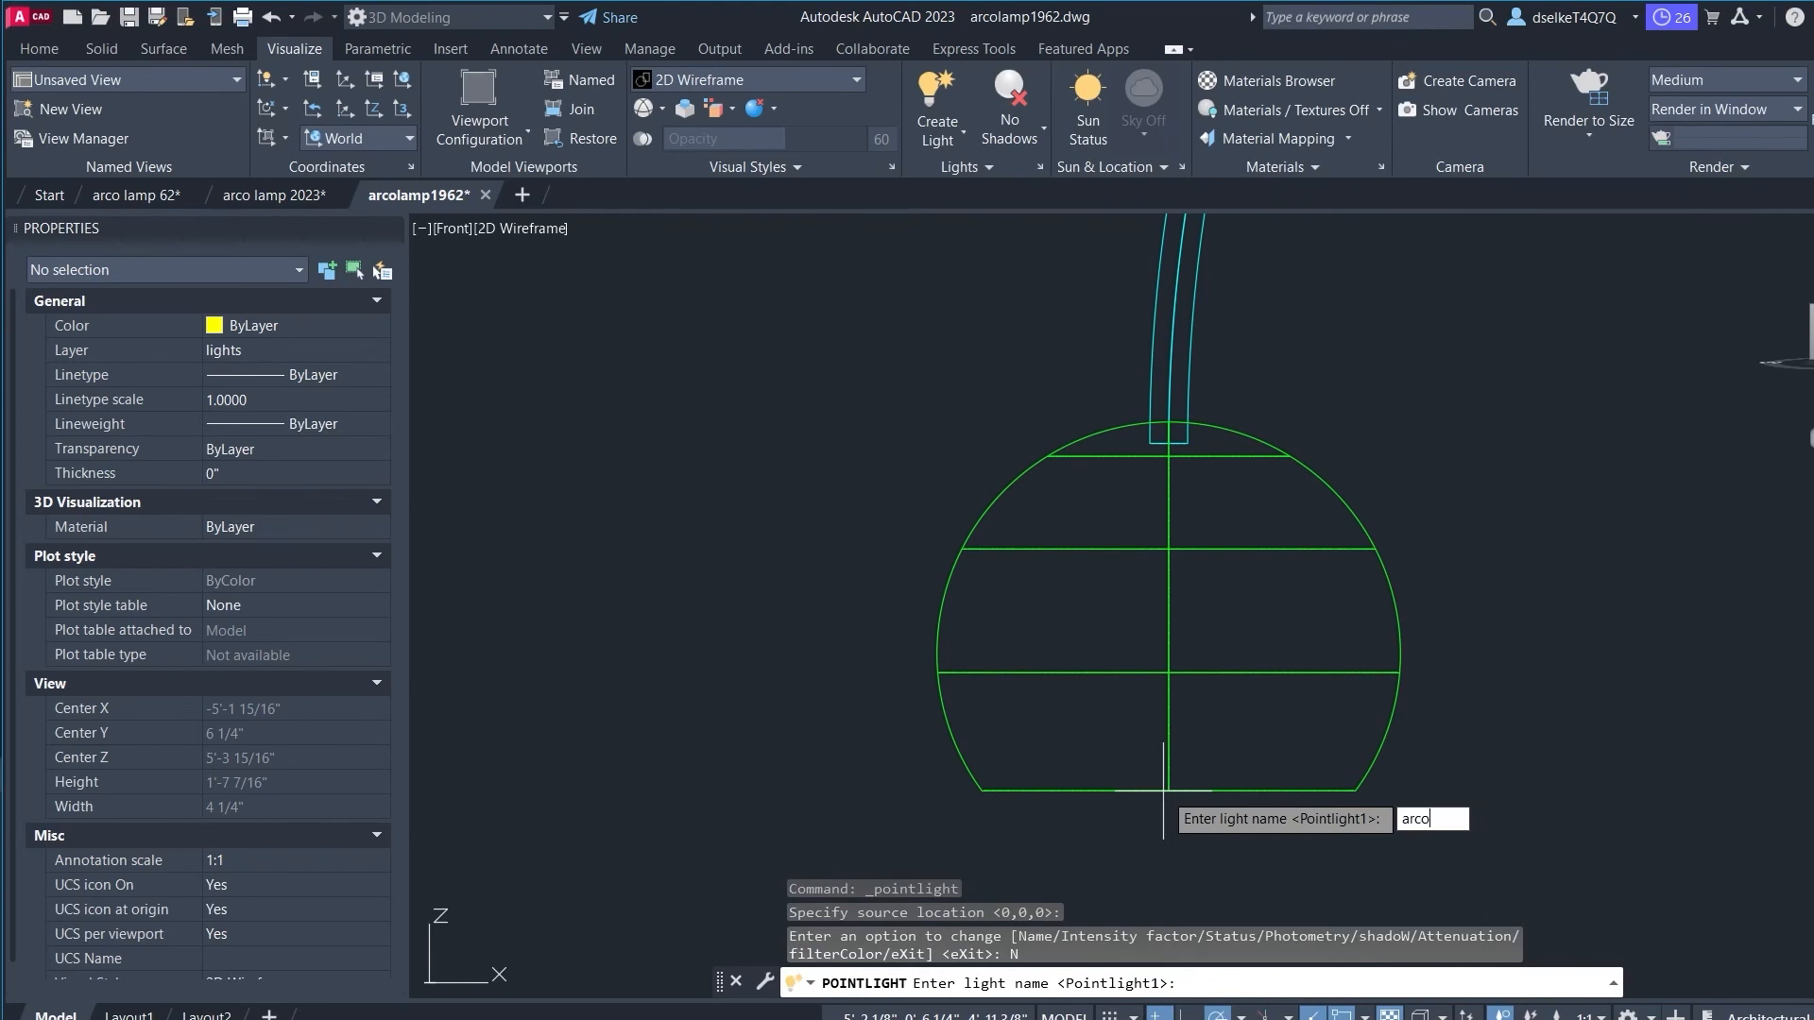
pyautogui.write('arco1')
pyautogui.press('Return')
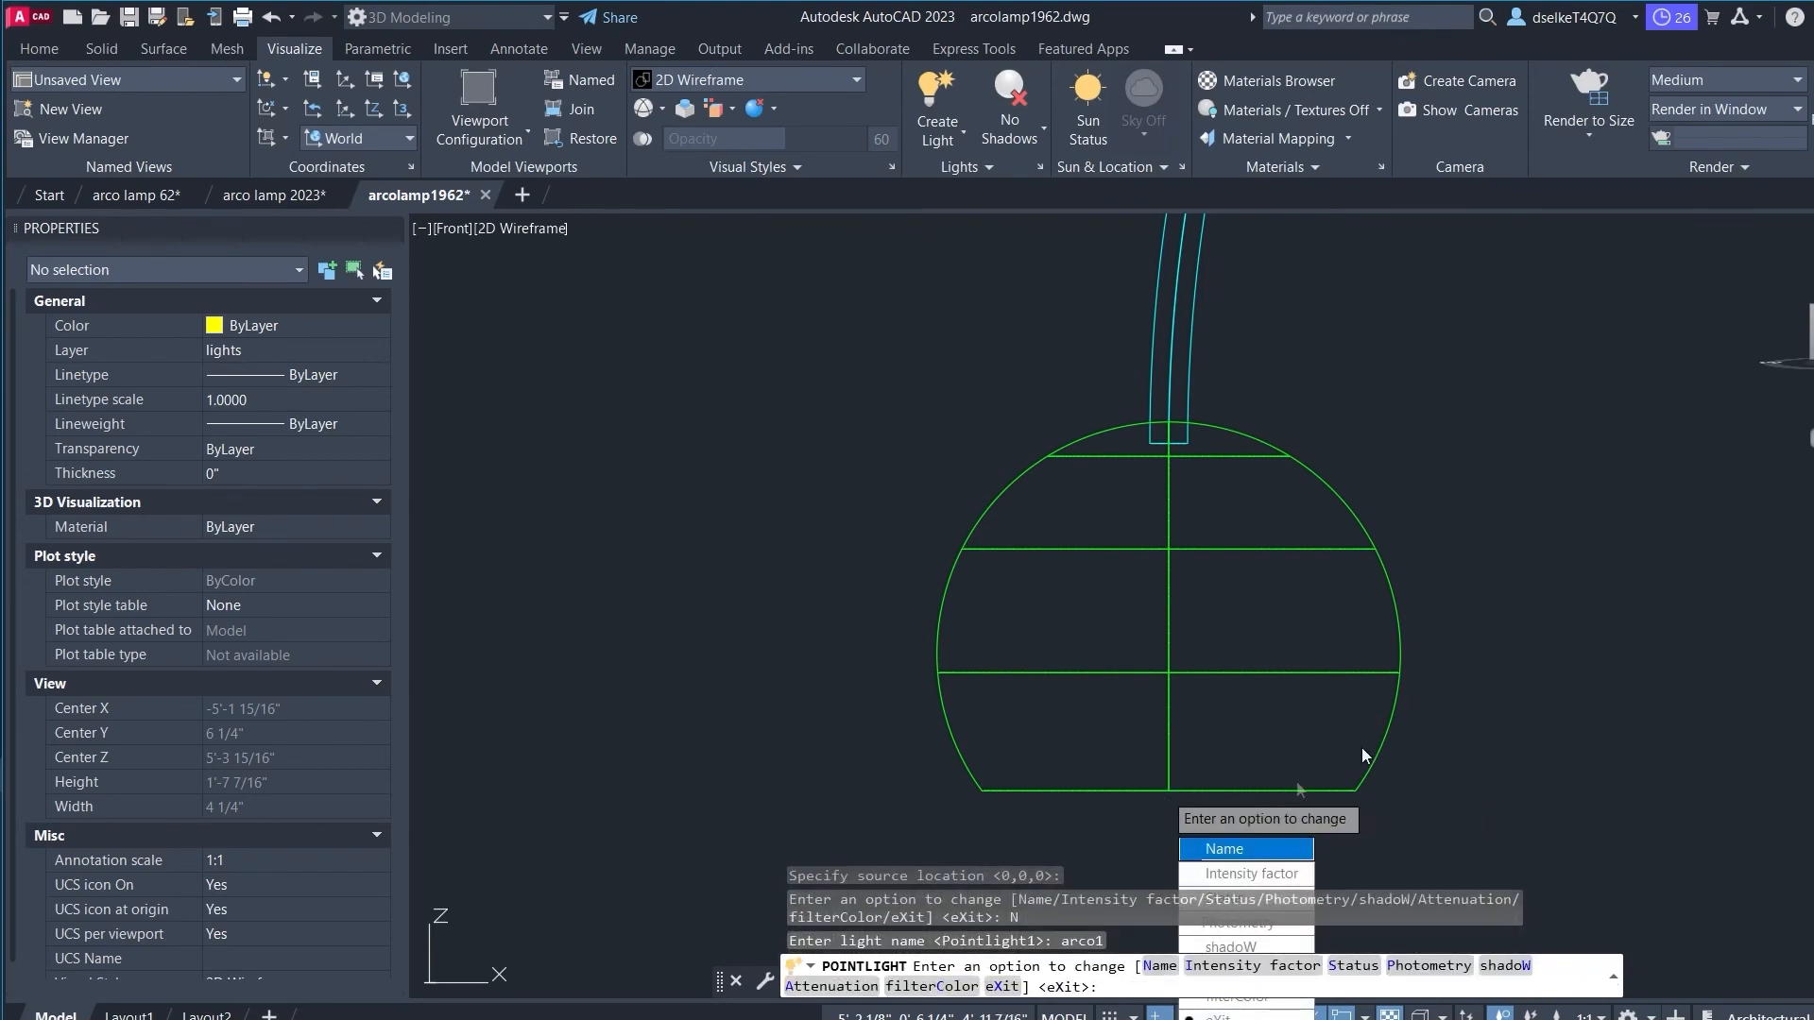
pyautogui.click(1237, 874)
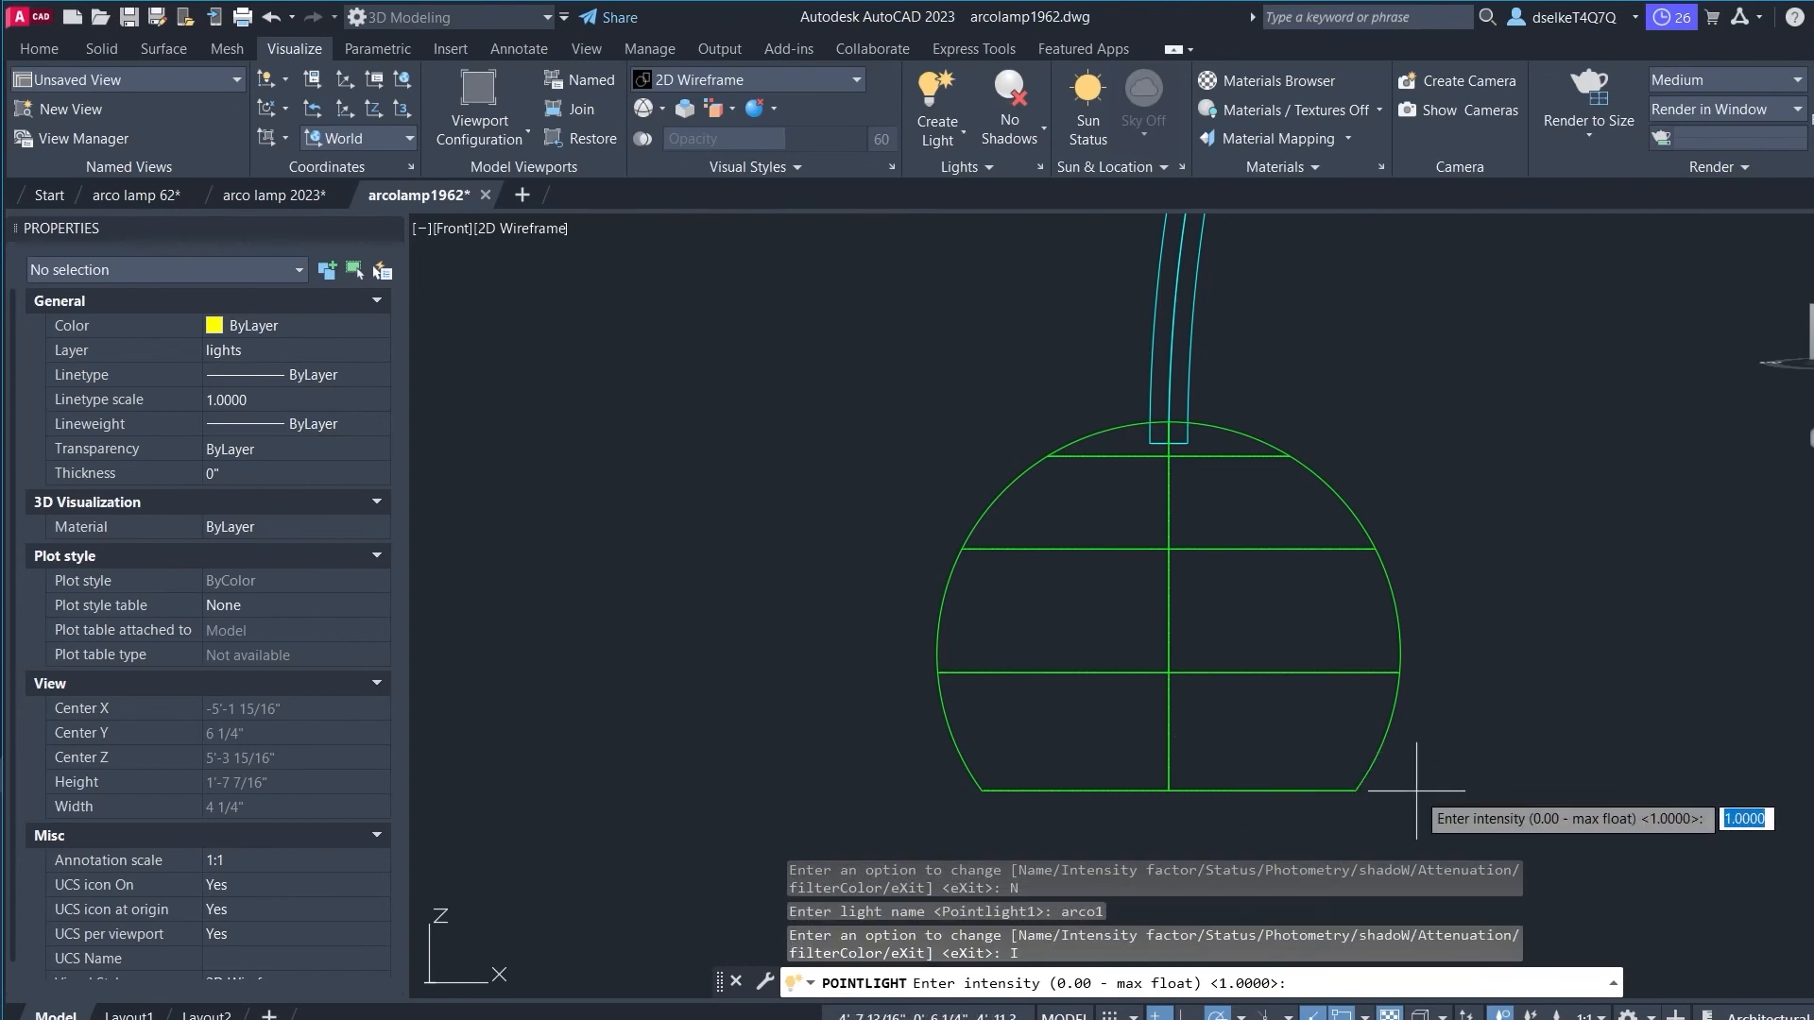
pyautogui.write('1')
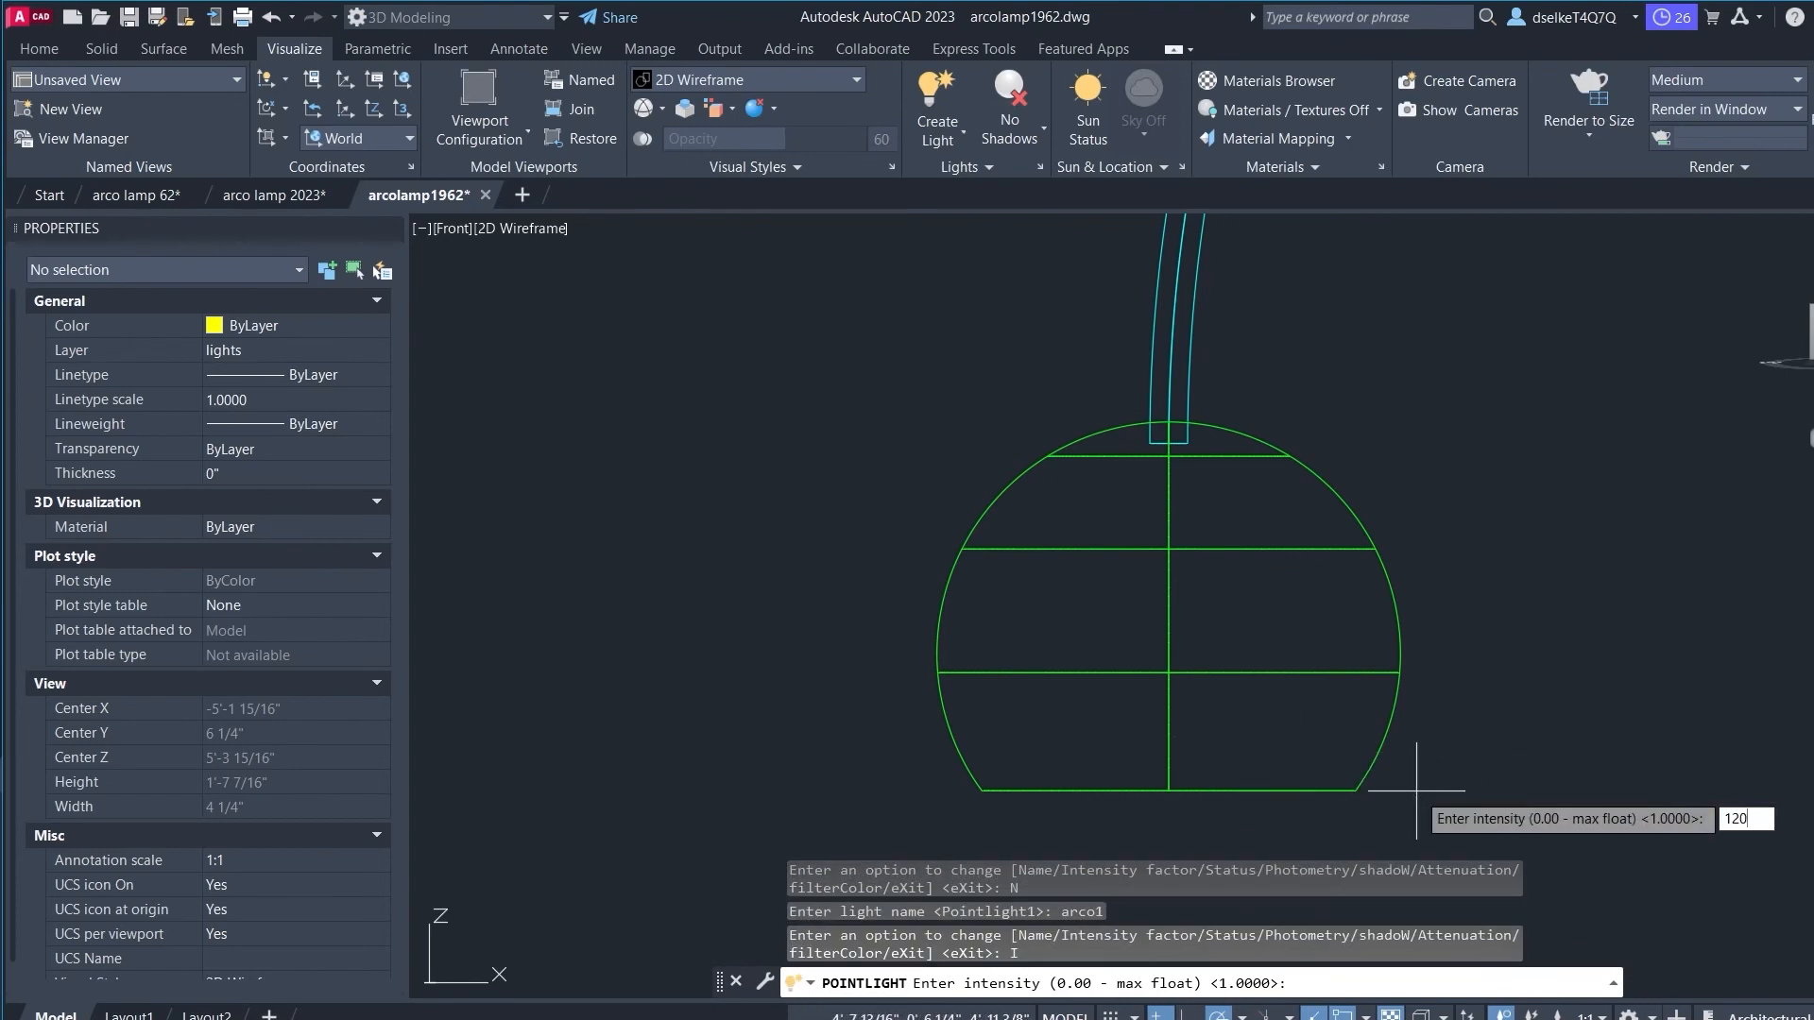
pyautogui.write('20')
pyautogui.press('Return')
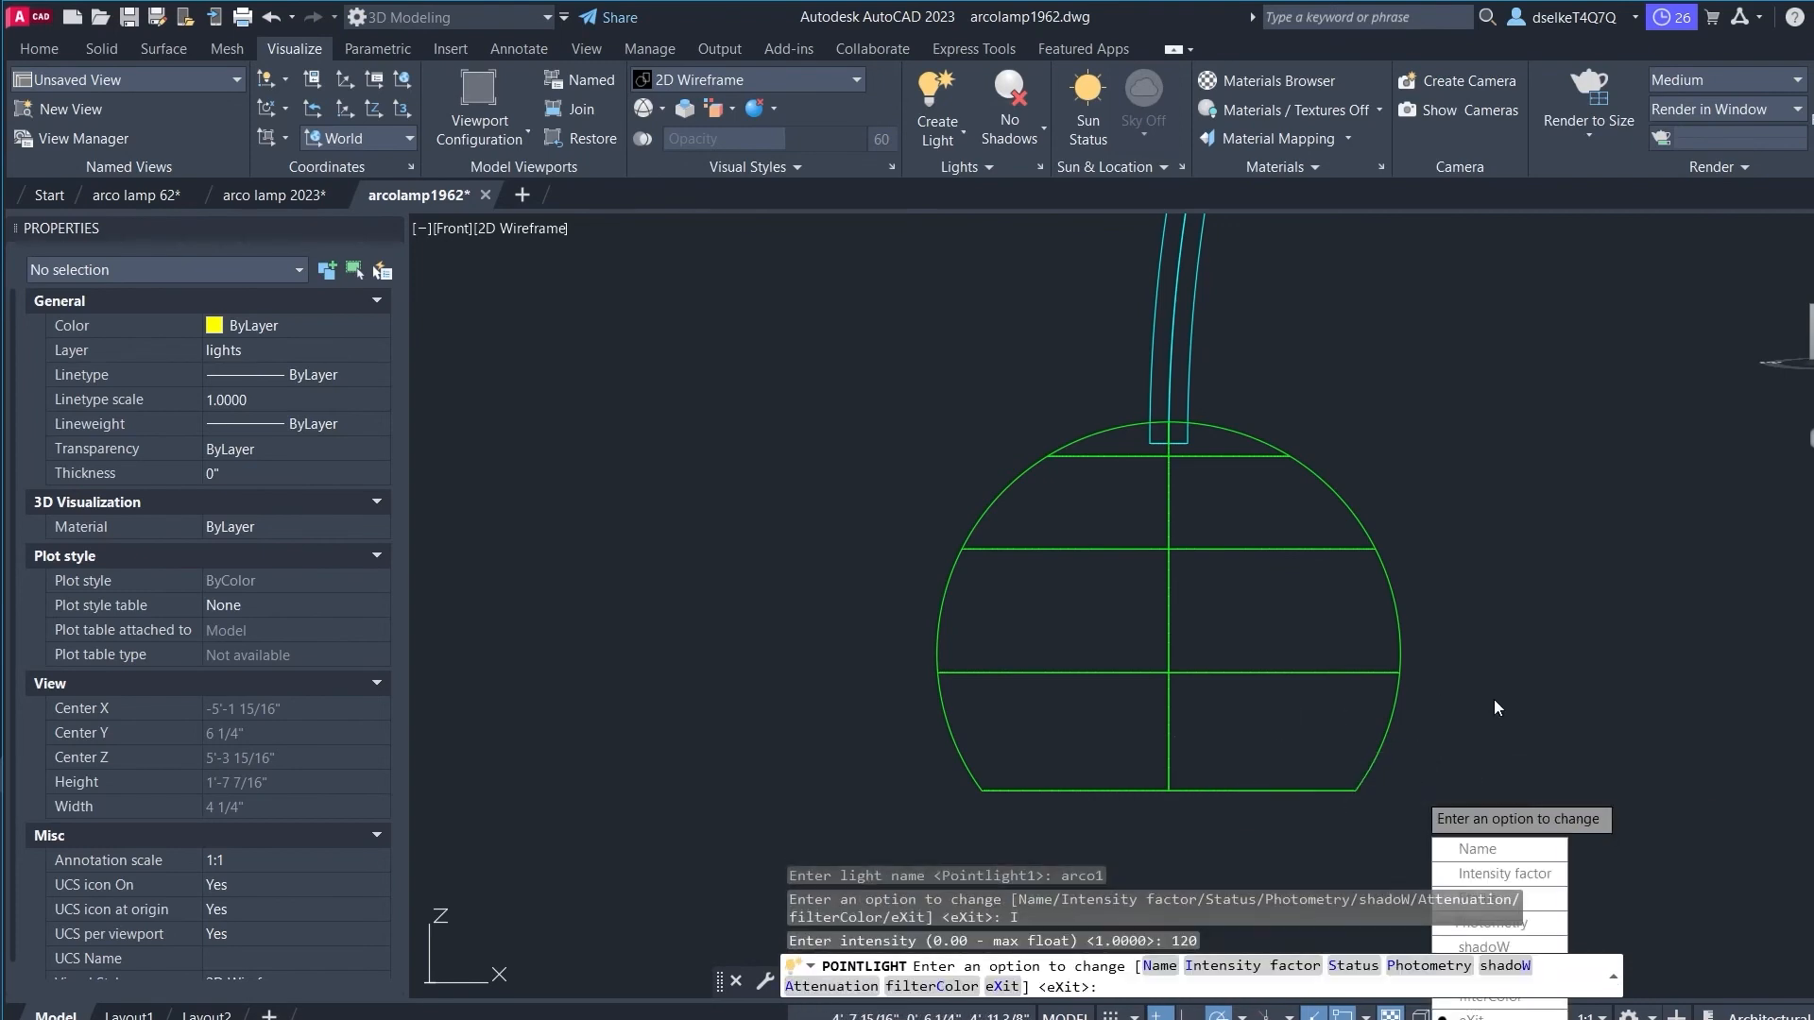
pyautogui.press('Return')
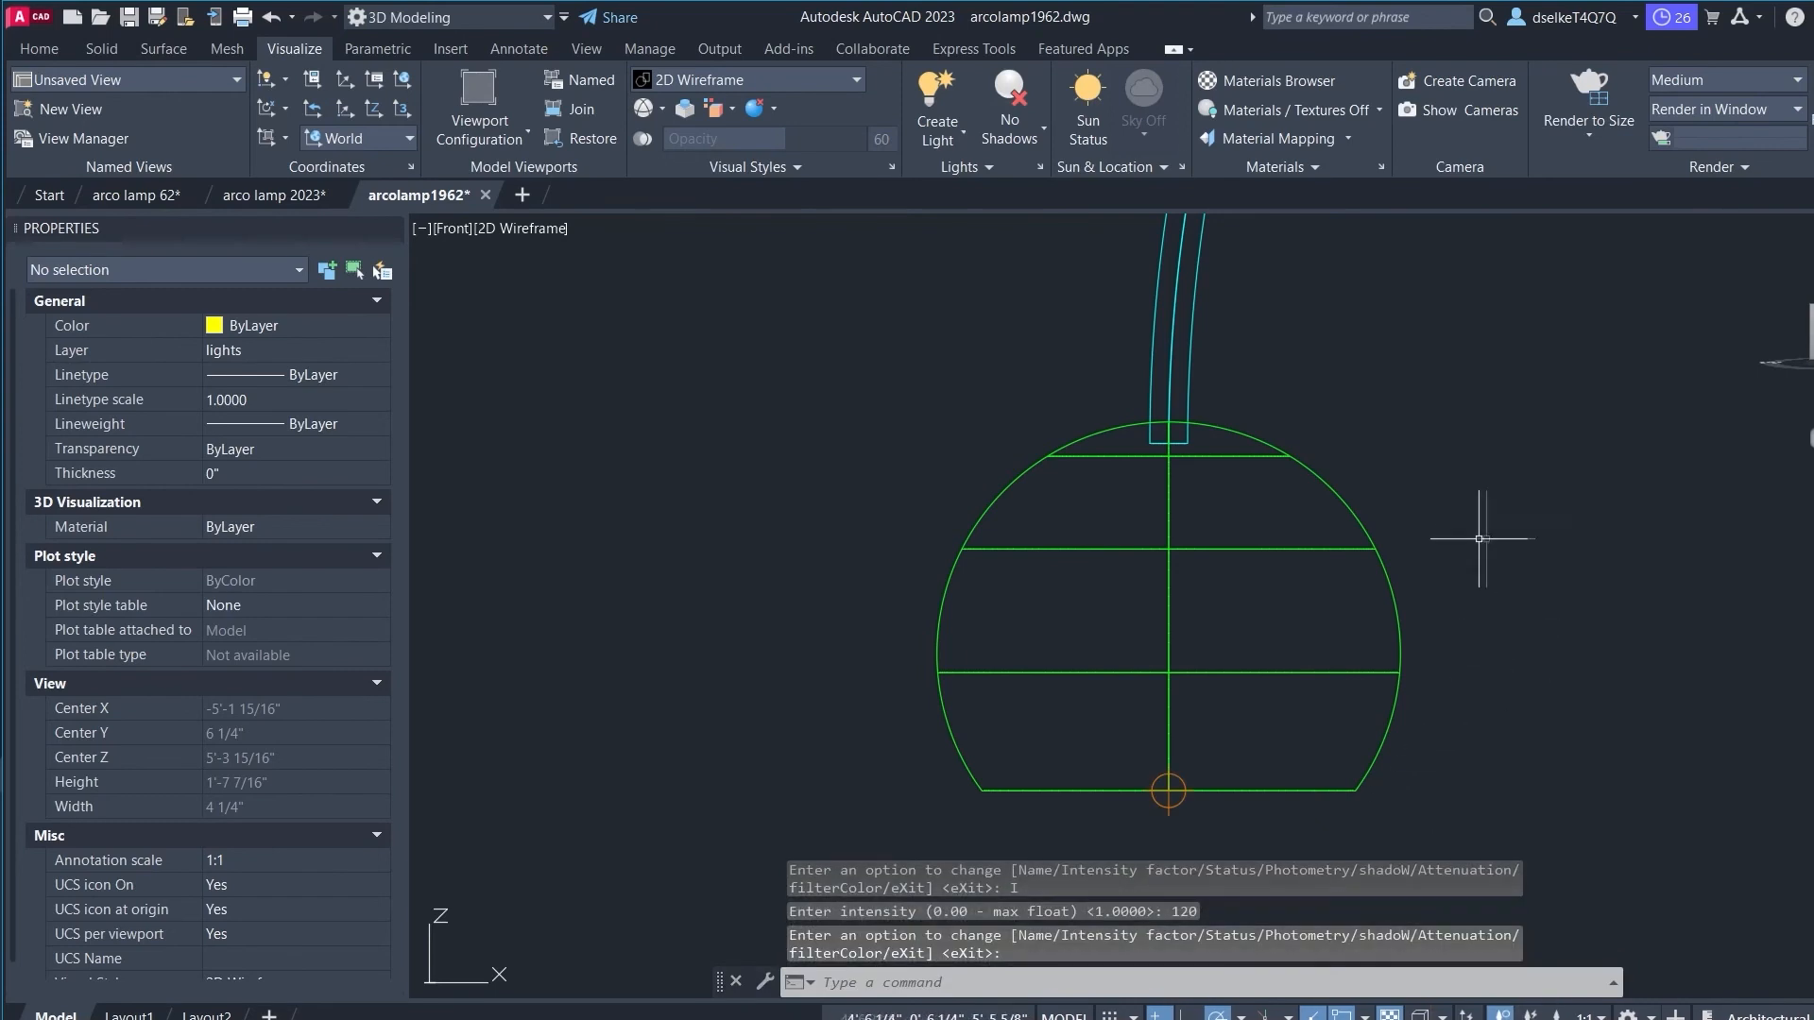
# Step: Make the floor layer current with the whole lamp in an angled 3D view
pyautogui.scroll(-3, 1485, 527)
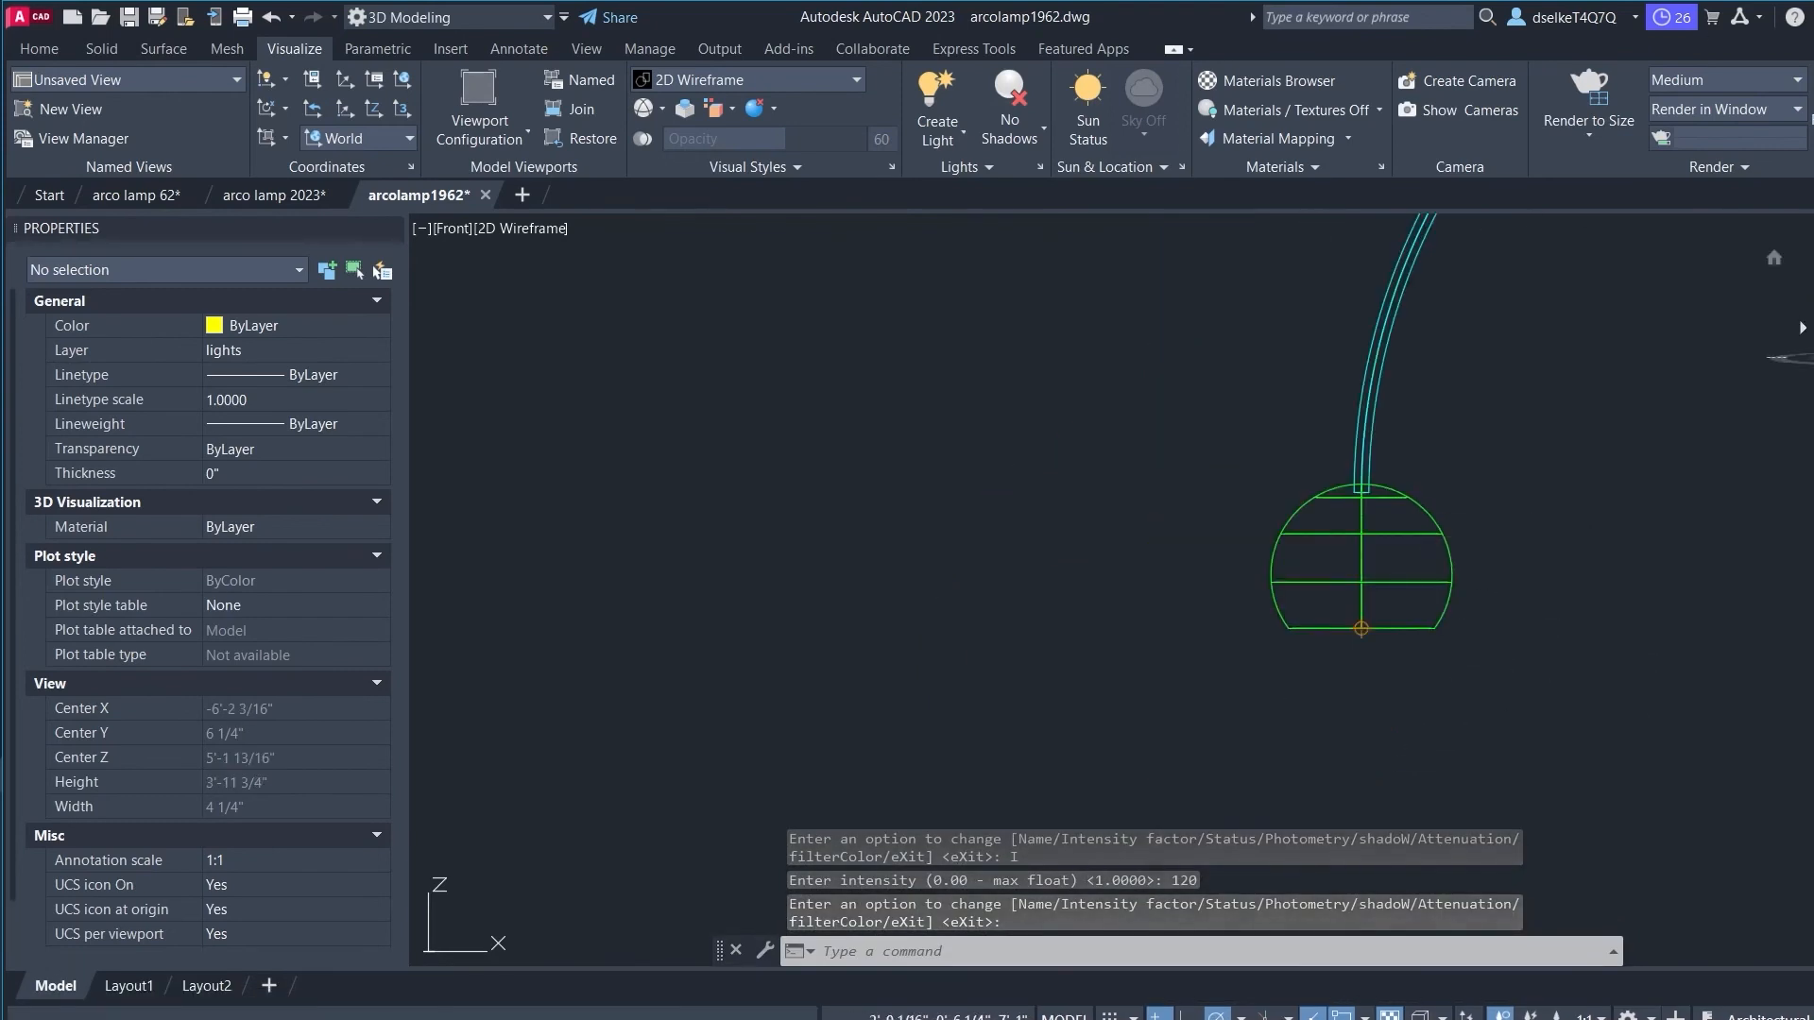
pyautogui.keyDown('shift'); pyautogui.moveTo(1361, 586); pyautogui.dragTo(1102, 510, button='middle'); pyautogui.keyUp('shift')
pyautogui.press('Return')
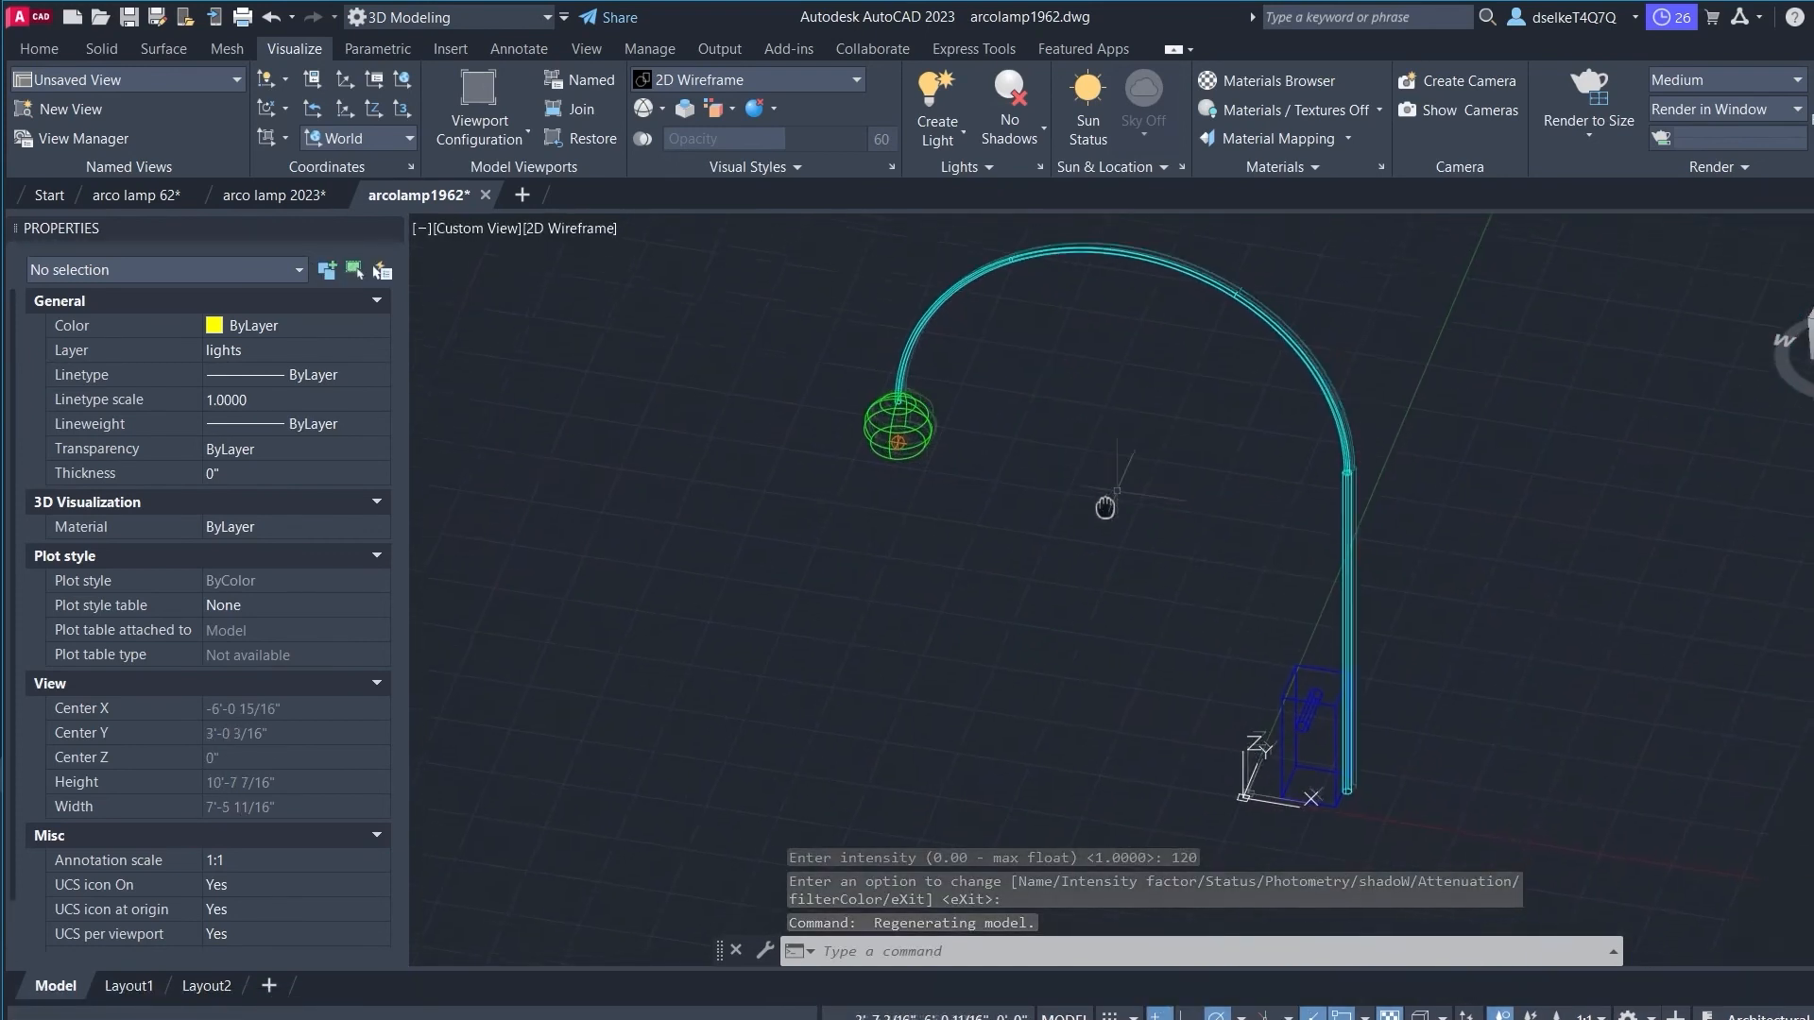
pyautogui.scroll(-3, 1098, 472)
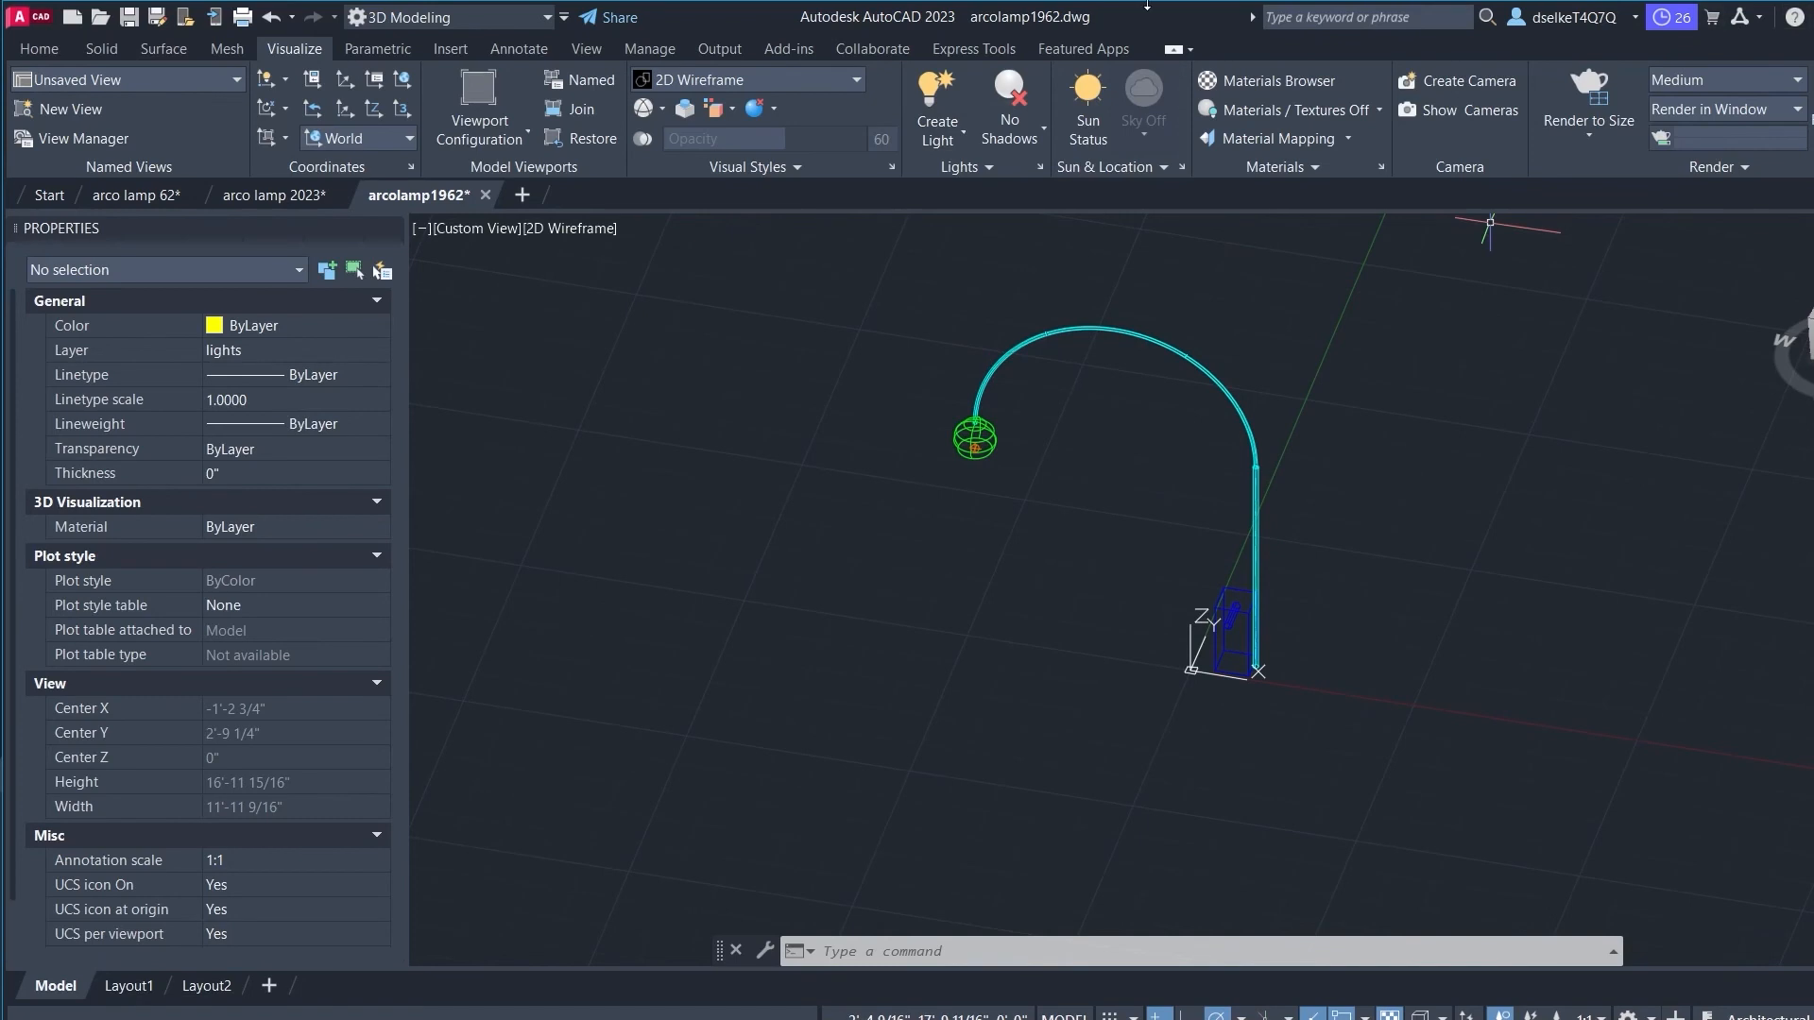
pyautogui.click(38, 49)
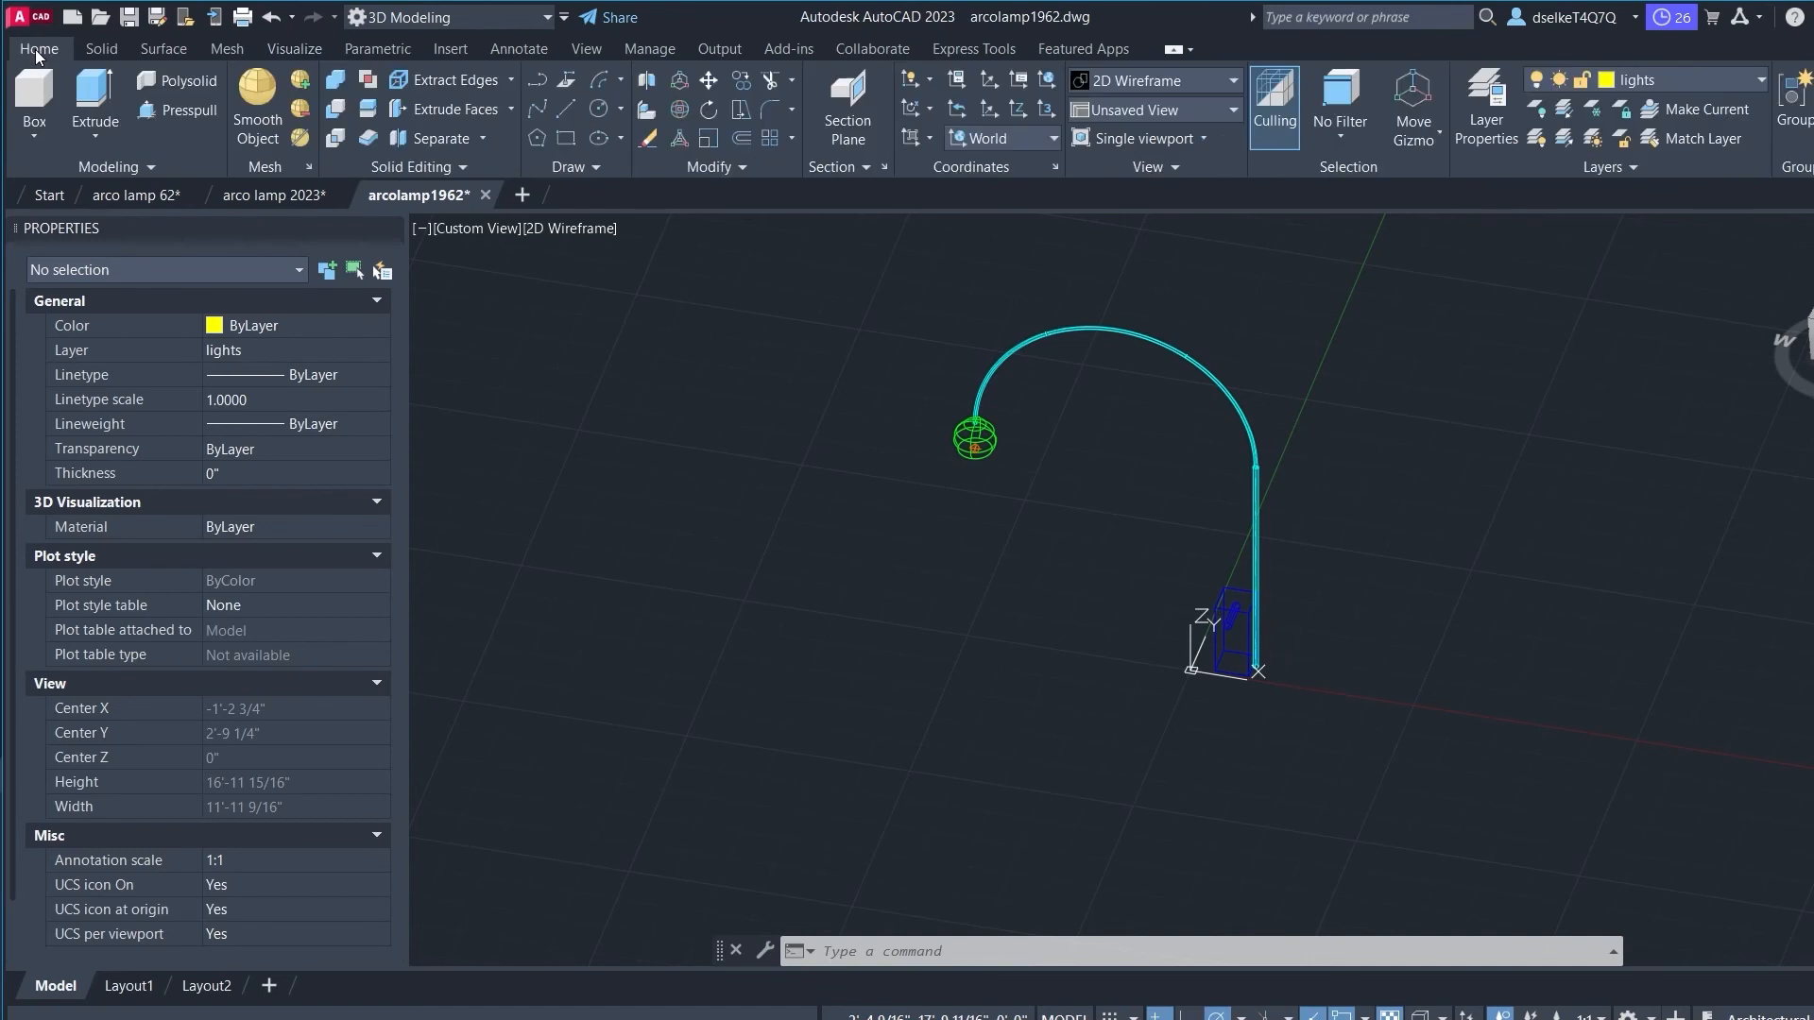
pyautogui.click(36, 138)
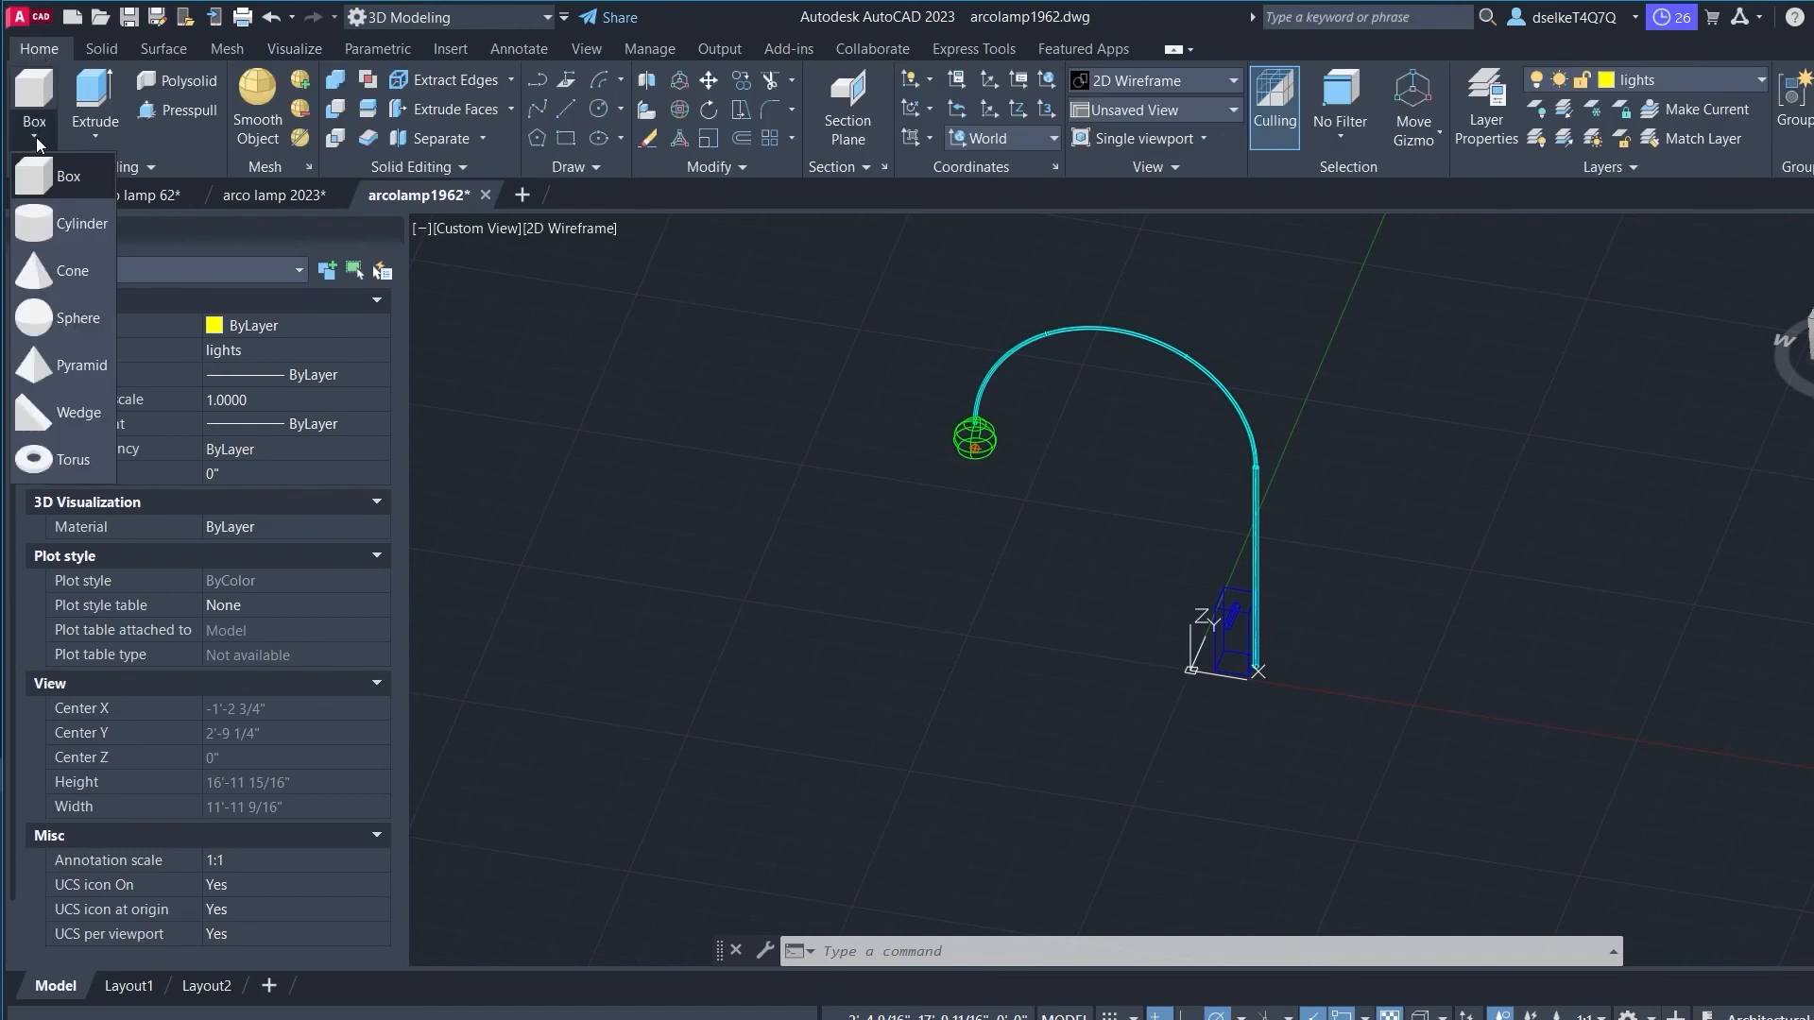
pyautogui.click(1728, 82)
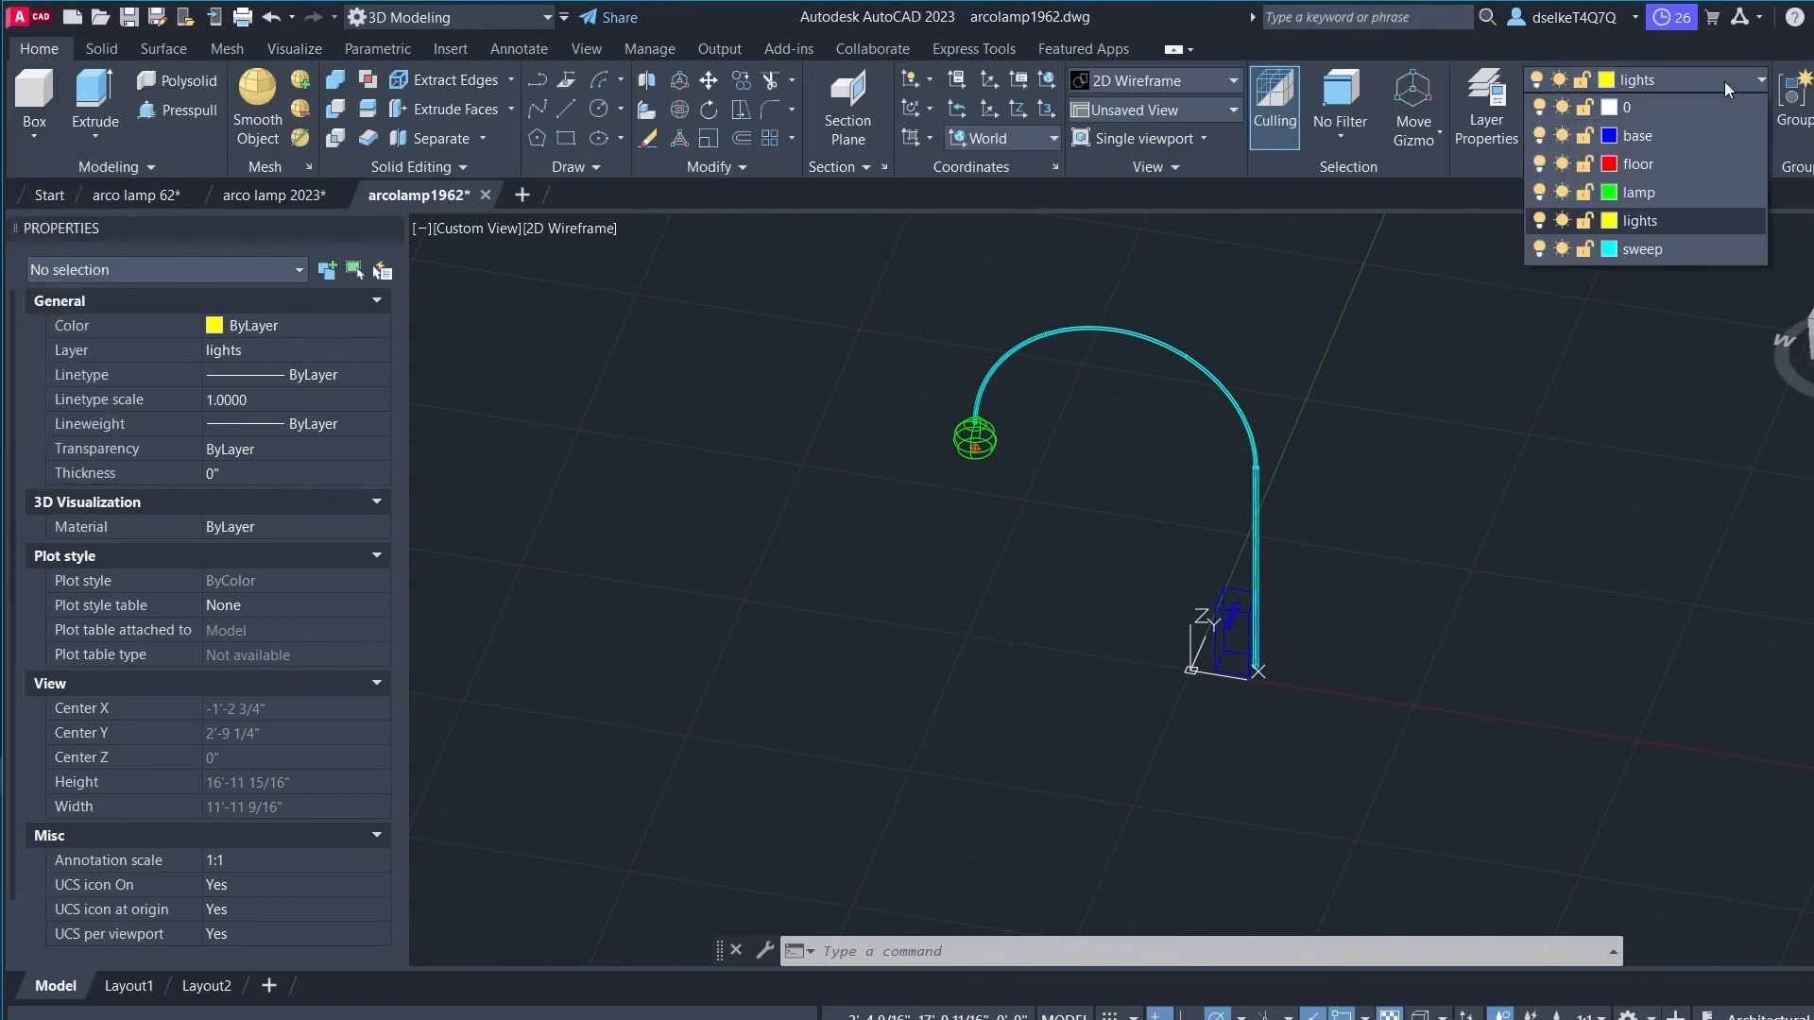
pyautogui.click(1678, 164)
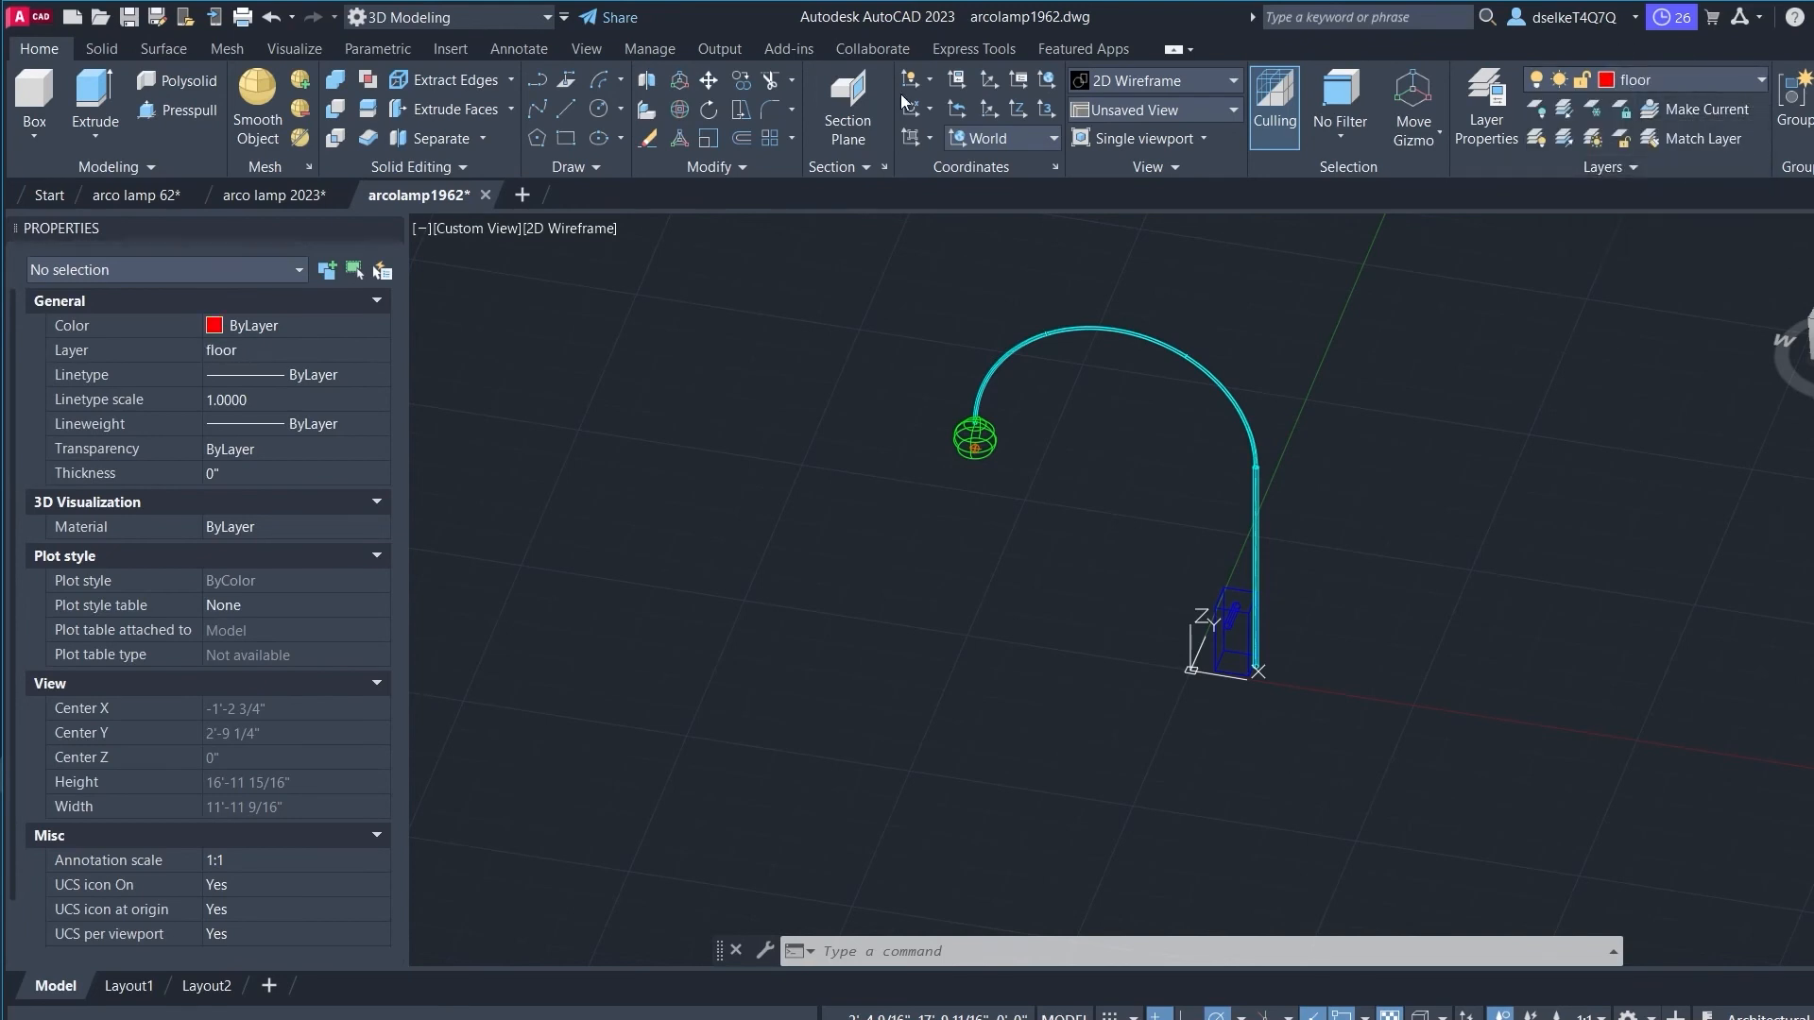
# Step: Draw a floor slab under the lamp as a box about 16'-7" by 10'-3", extending 6" downward
pyautogui.click(33, 138)
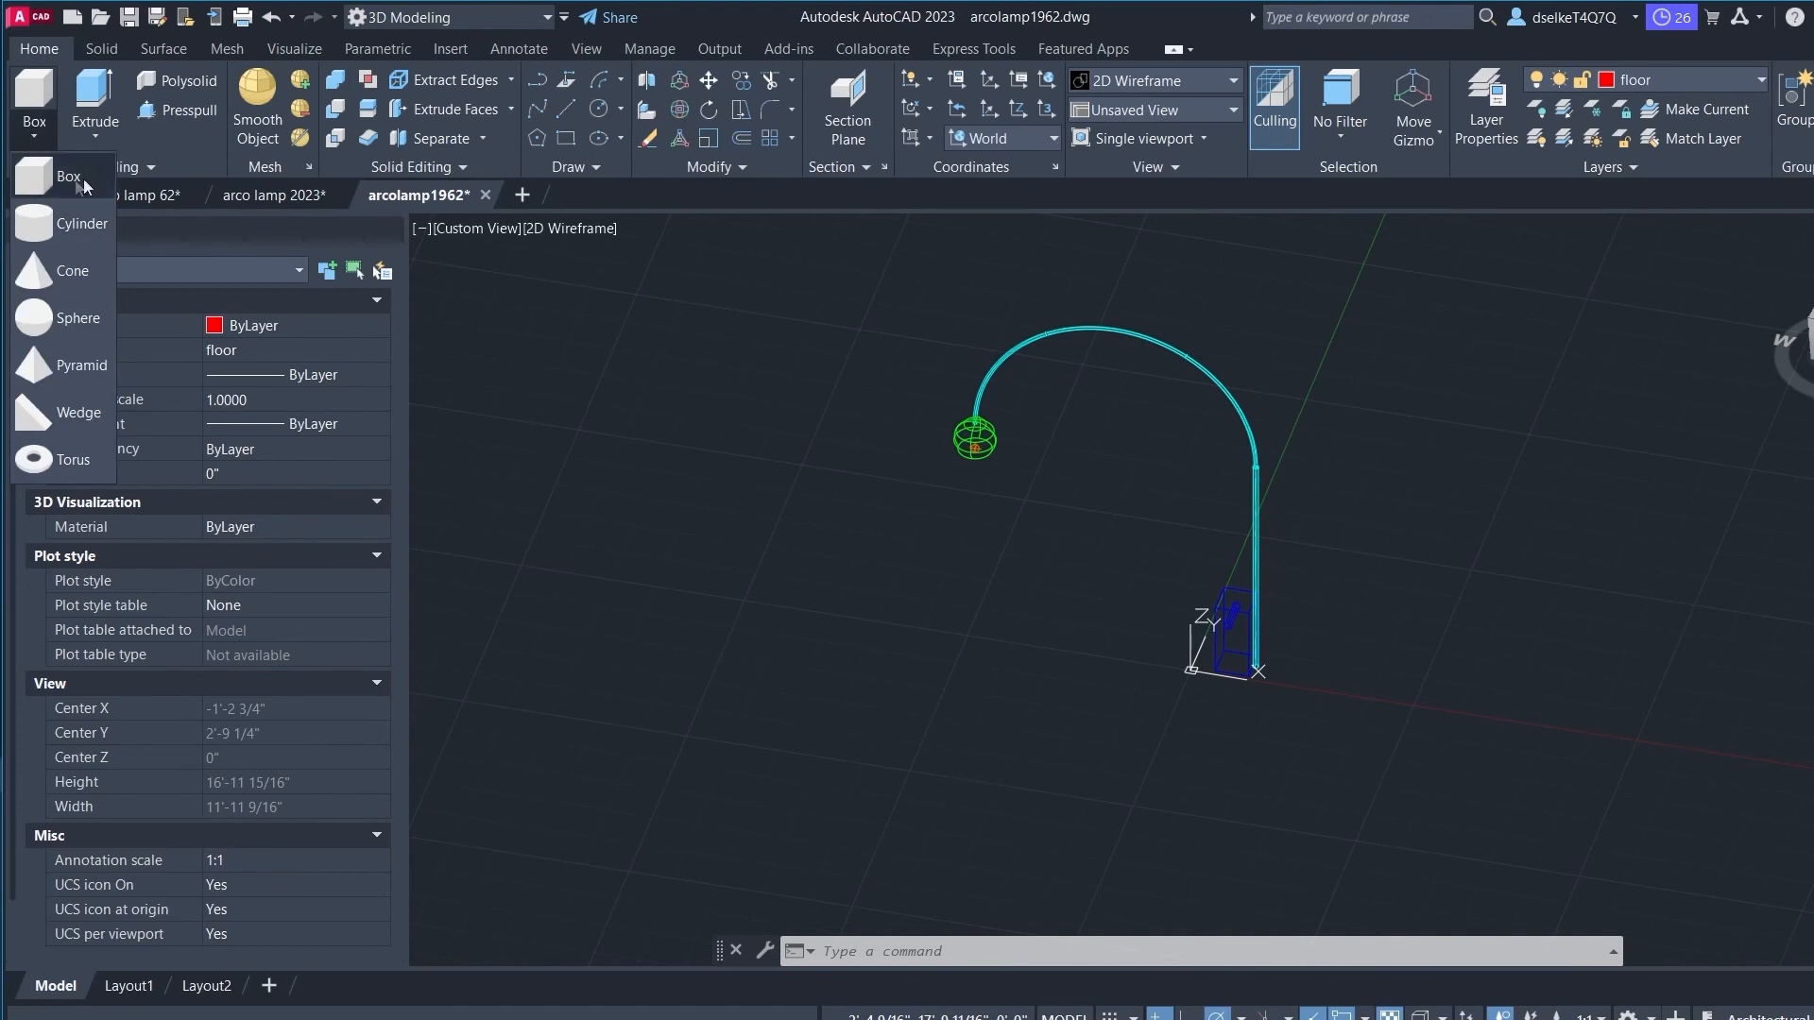
pyautogui.click(52, 180)
pyautogui.click(812, 728)
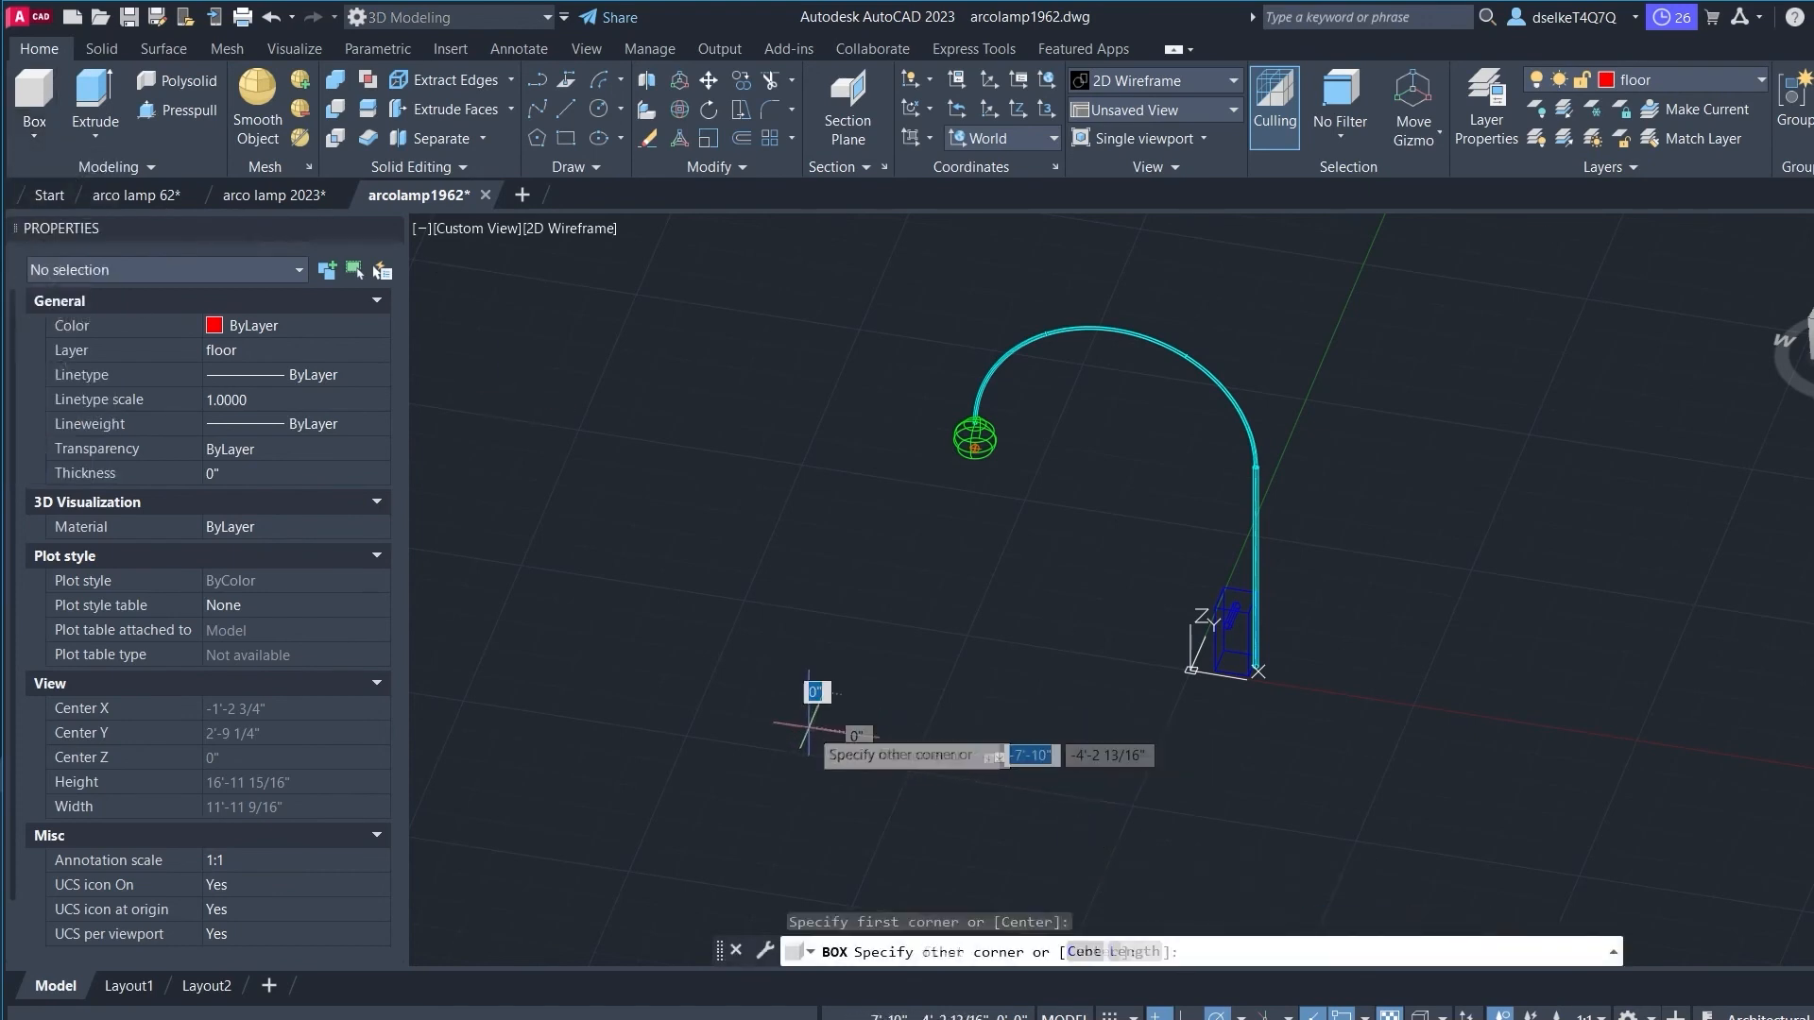
pyautogui.click(1636, 570)
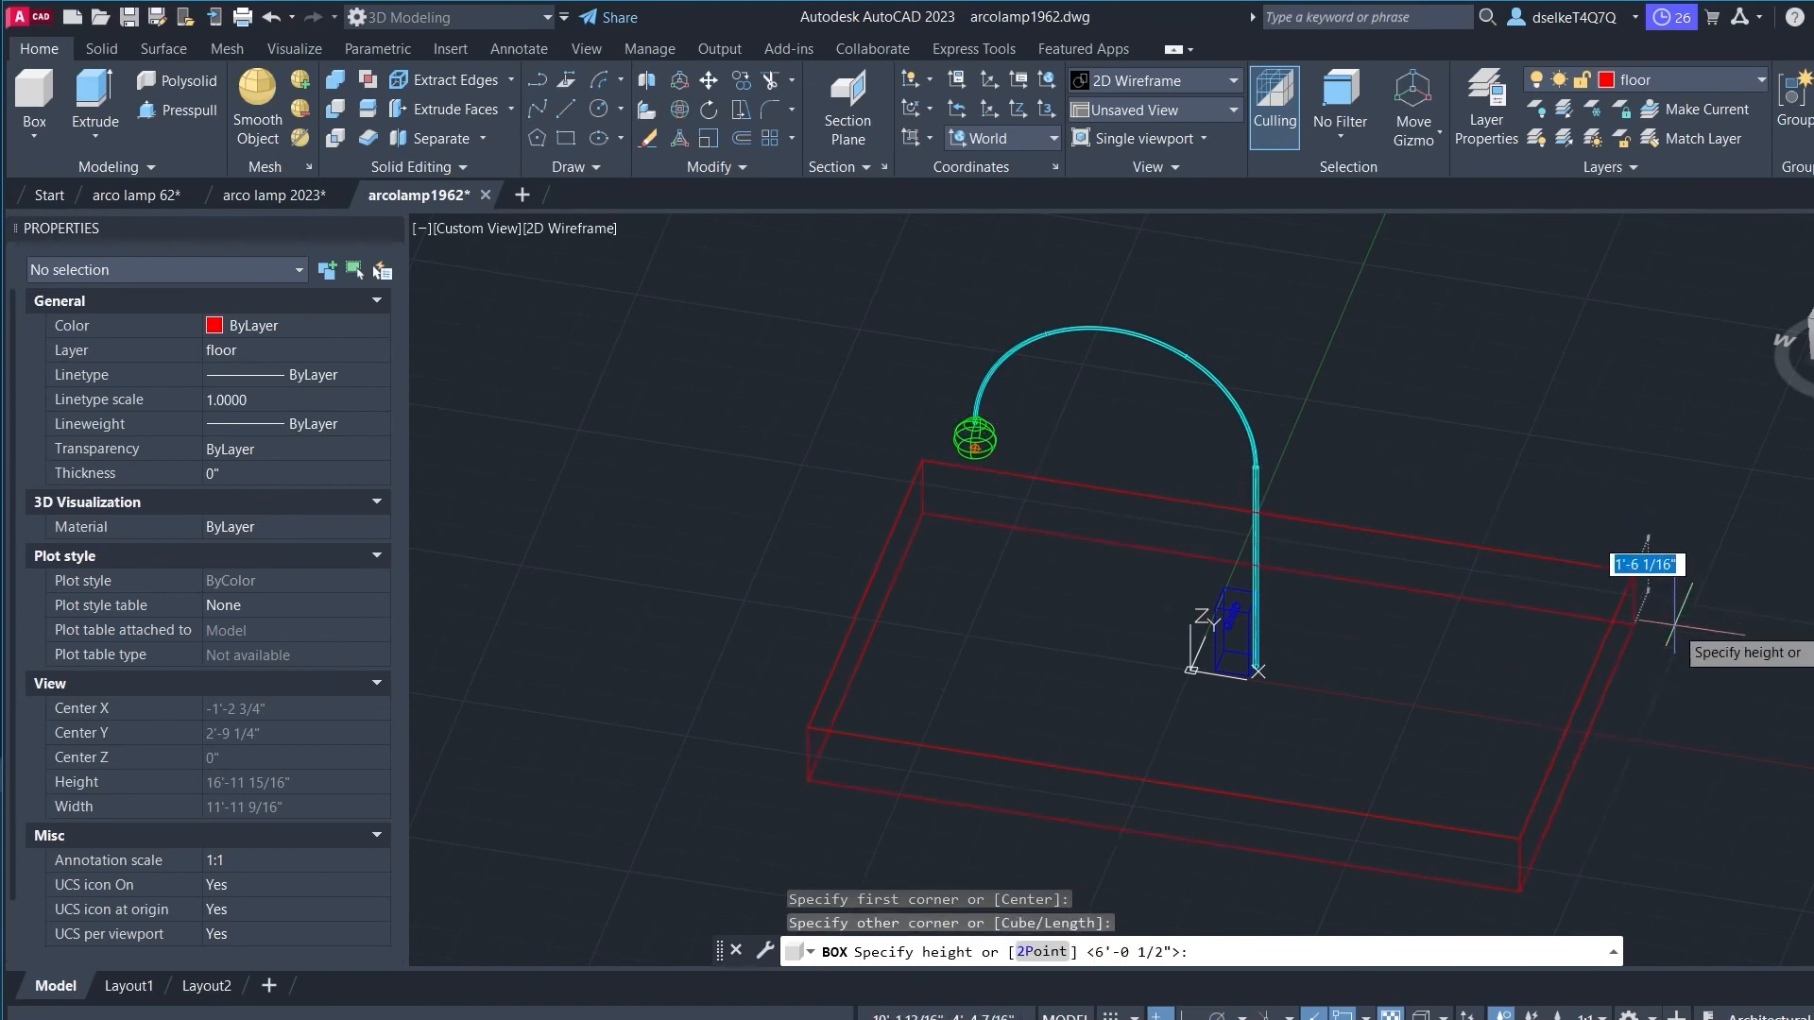
pyautogui.press('Return')
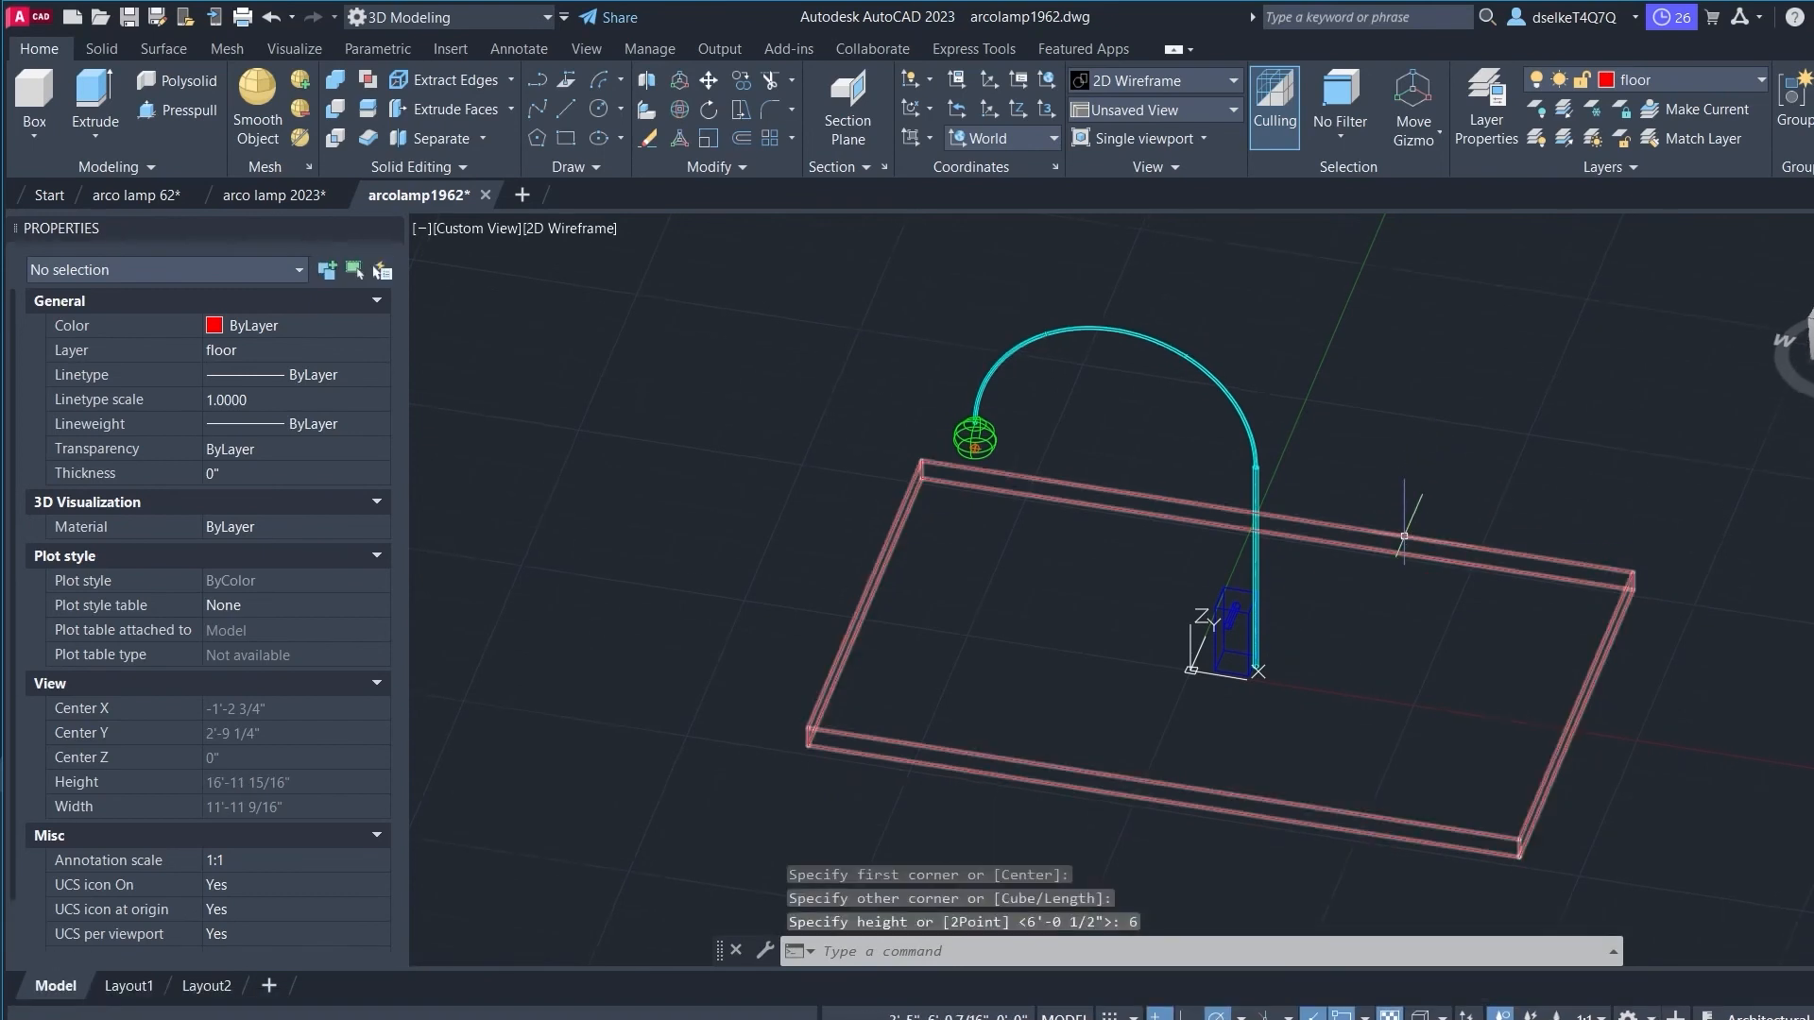
# Step: Assign the Granite - Gray Speckled material to the floor slab and clear the selection
pyautogui.click(1403, 543)
pyautogui.click(1336, 600)
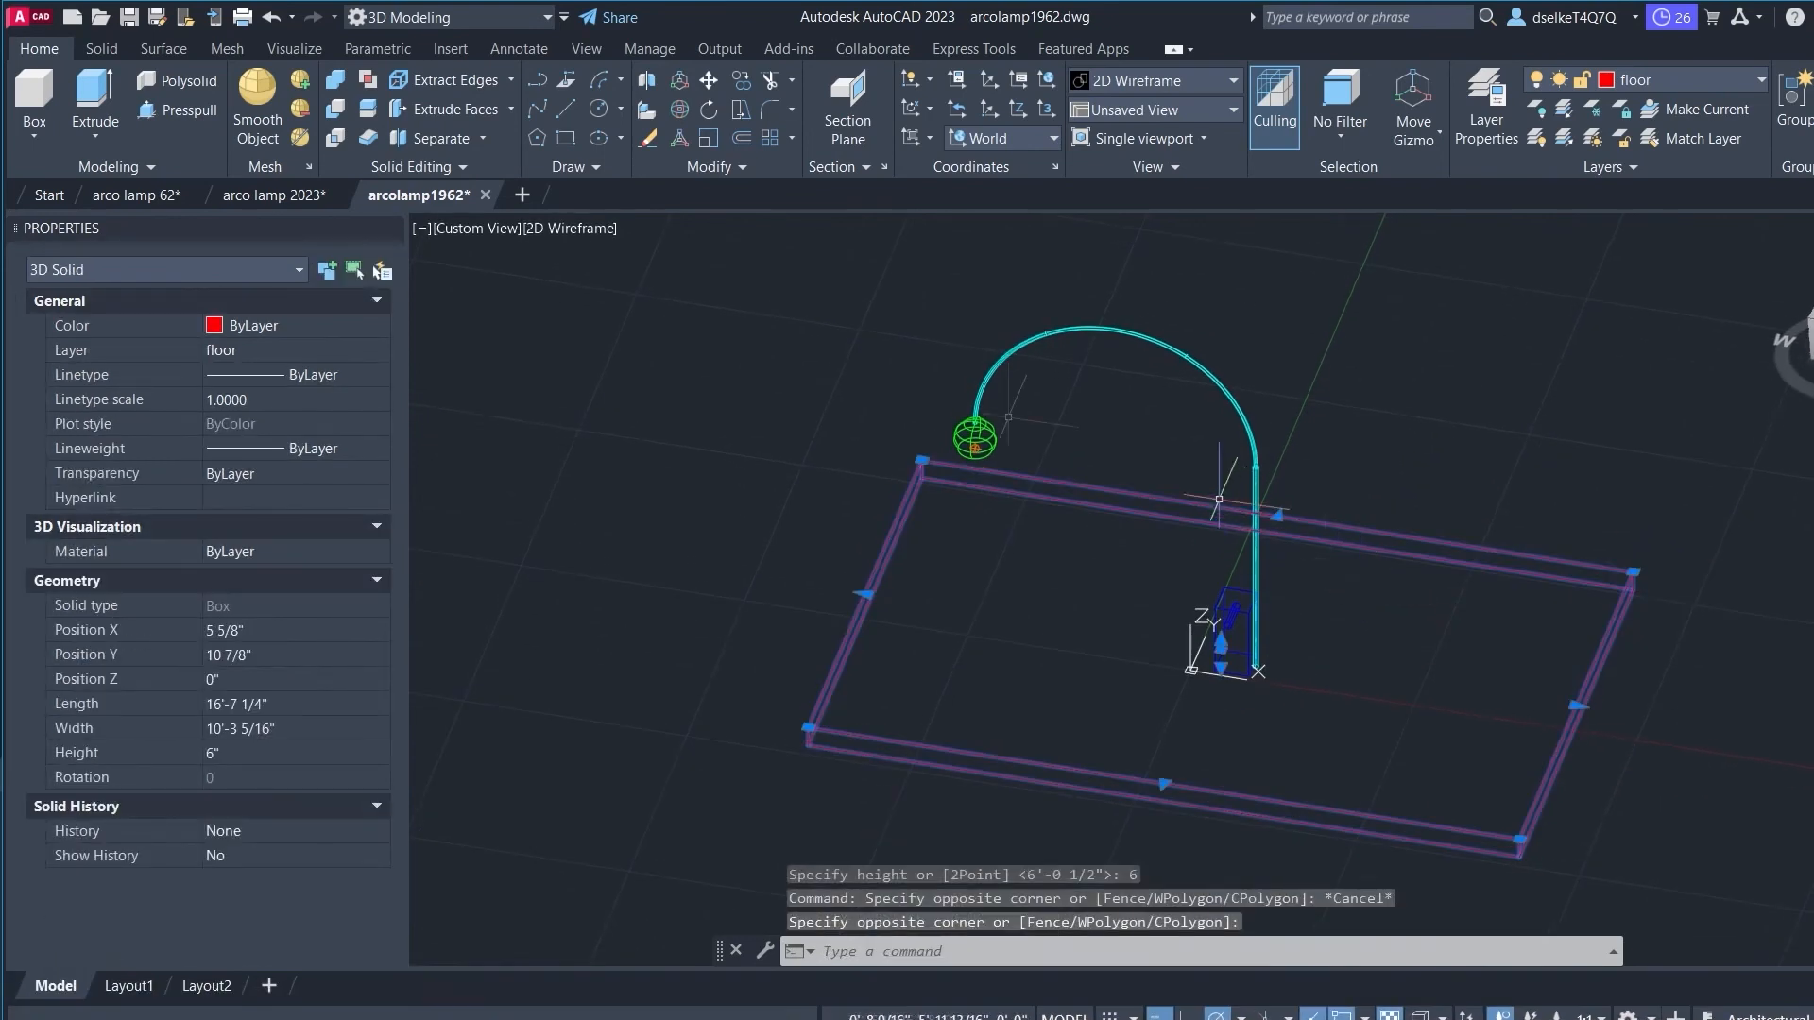
pyautogui.click(291, 551)
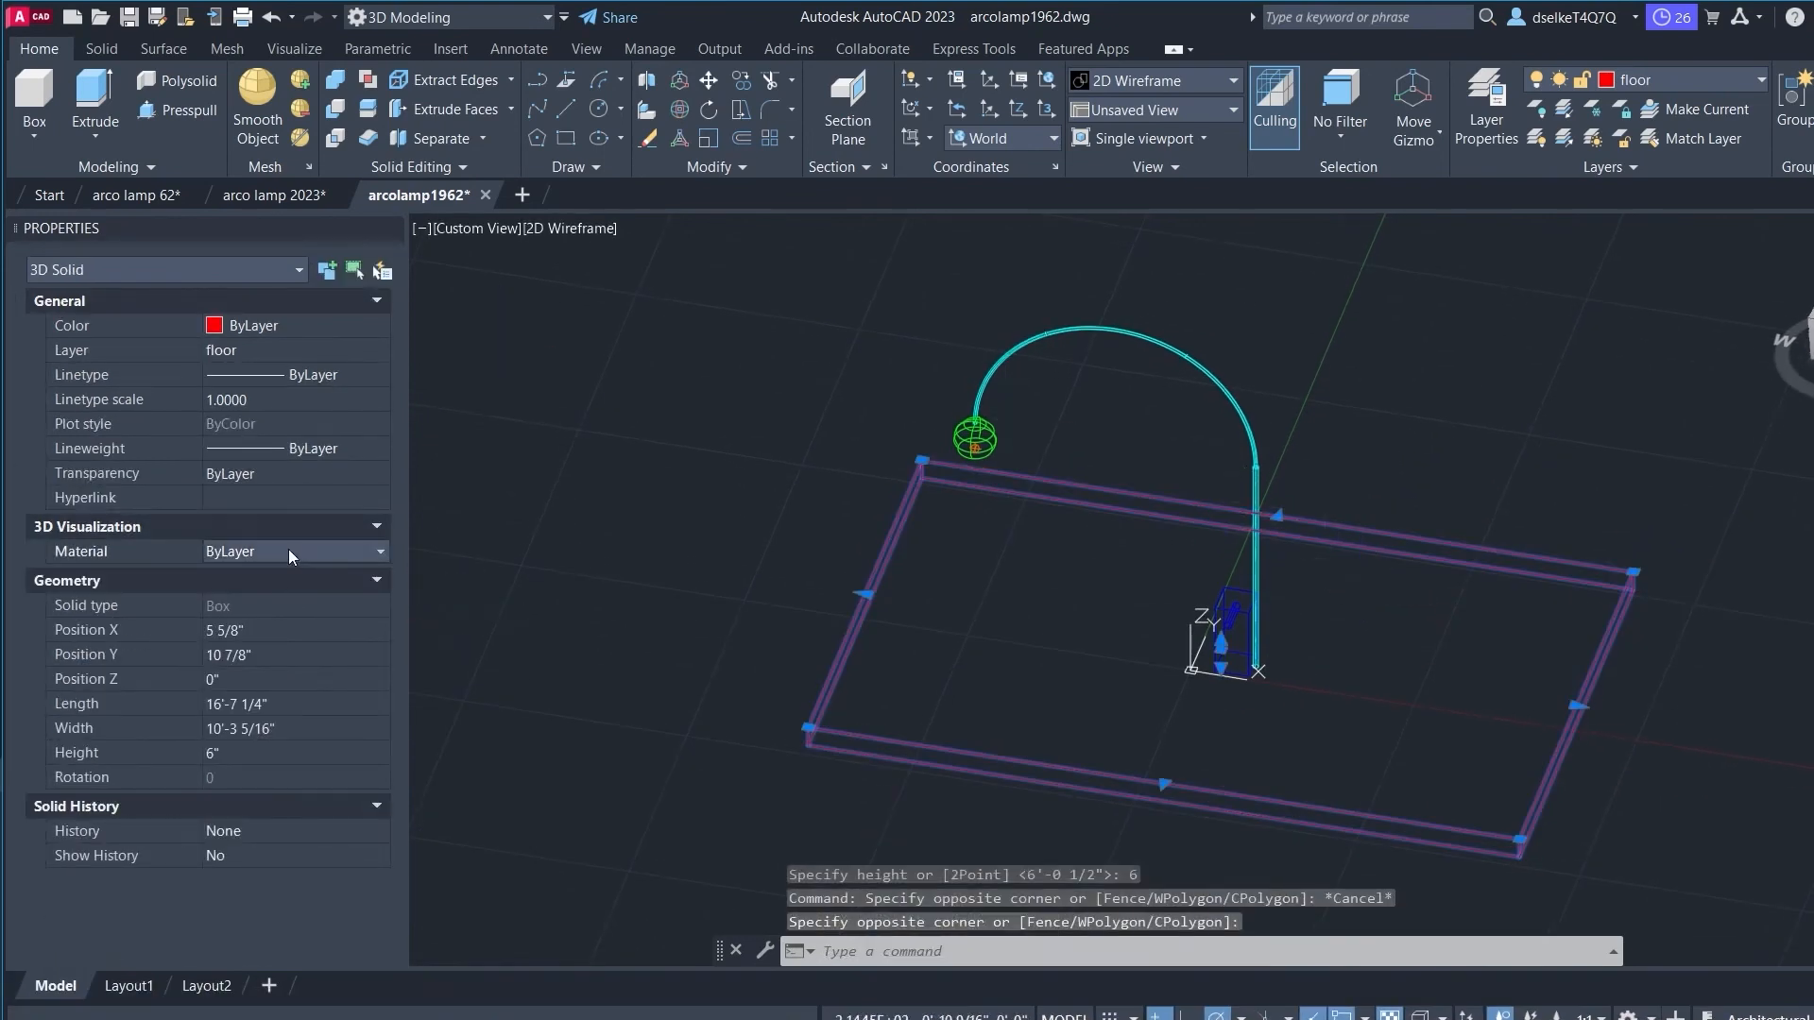
pyautogui.click(381, 554)
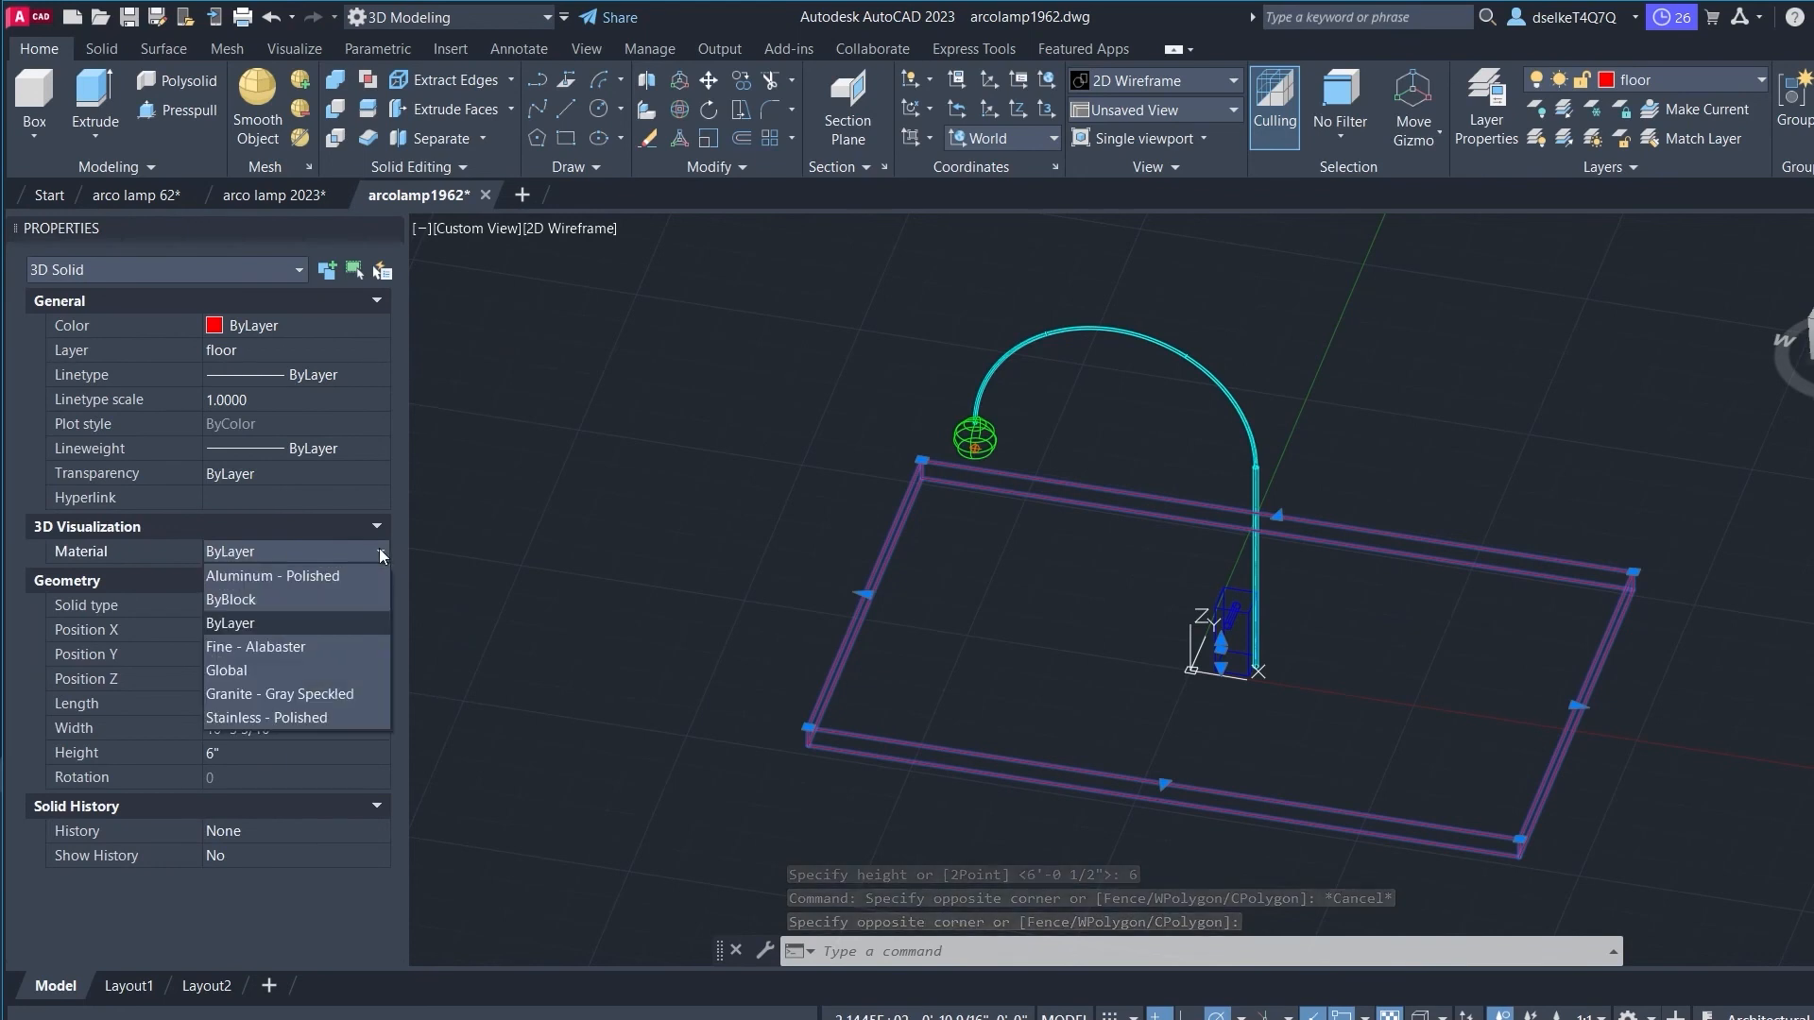
pyautogui.click(261, 695)
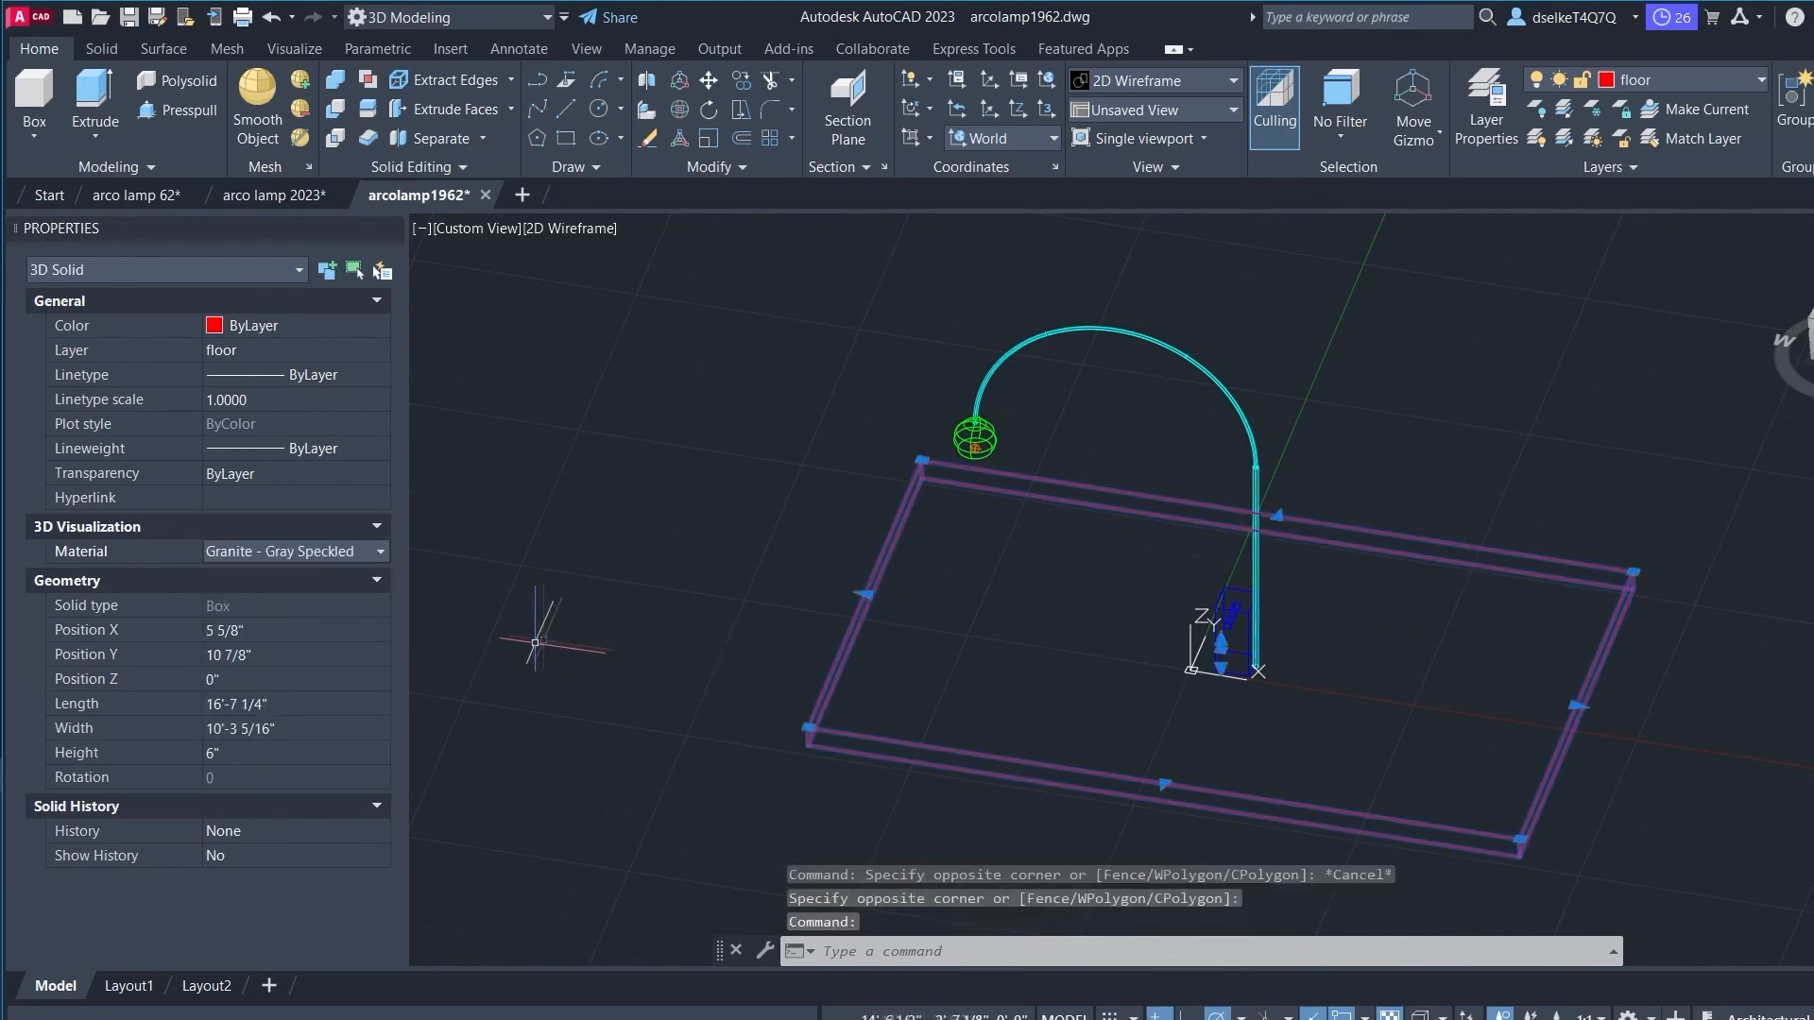
pyautogui.press('Escape')
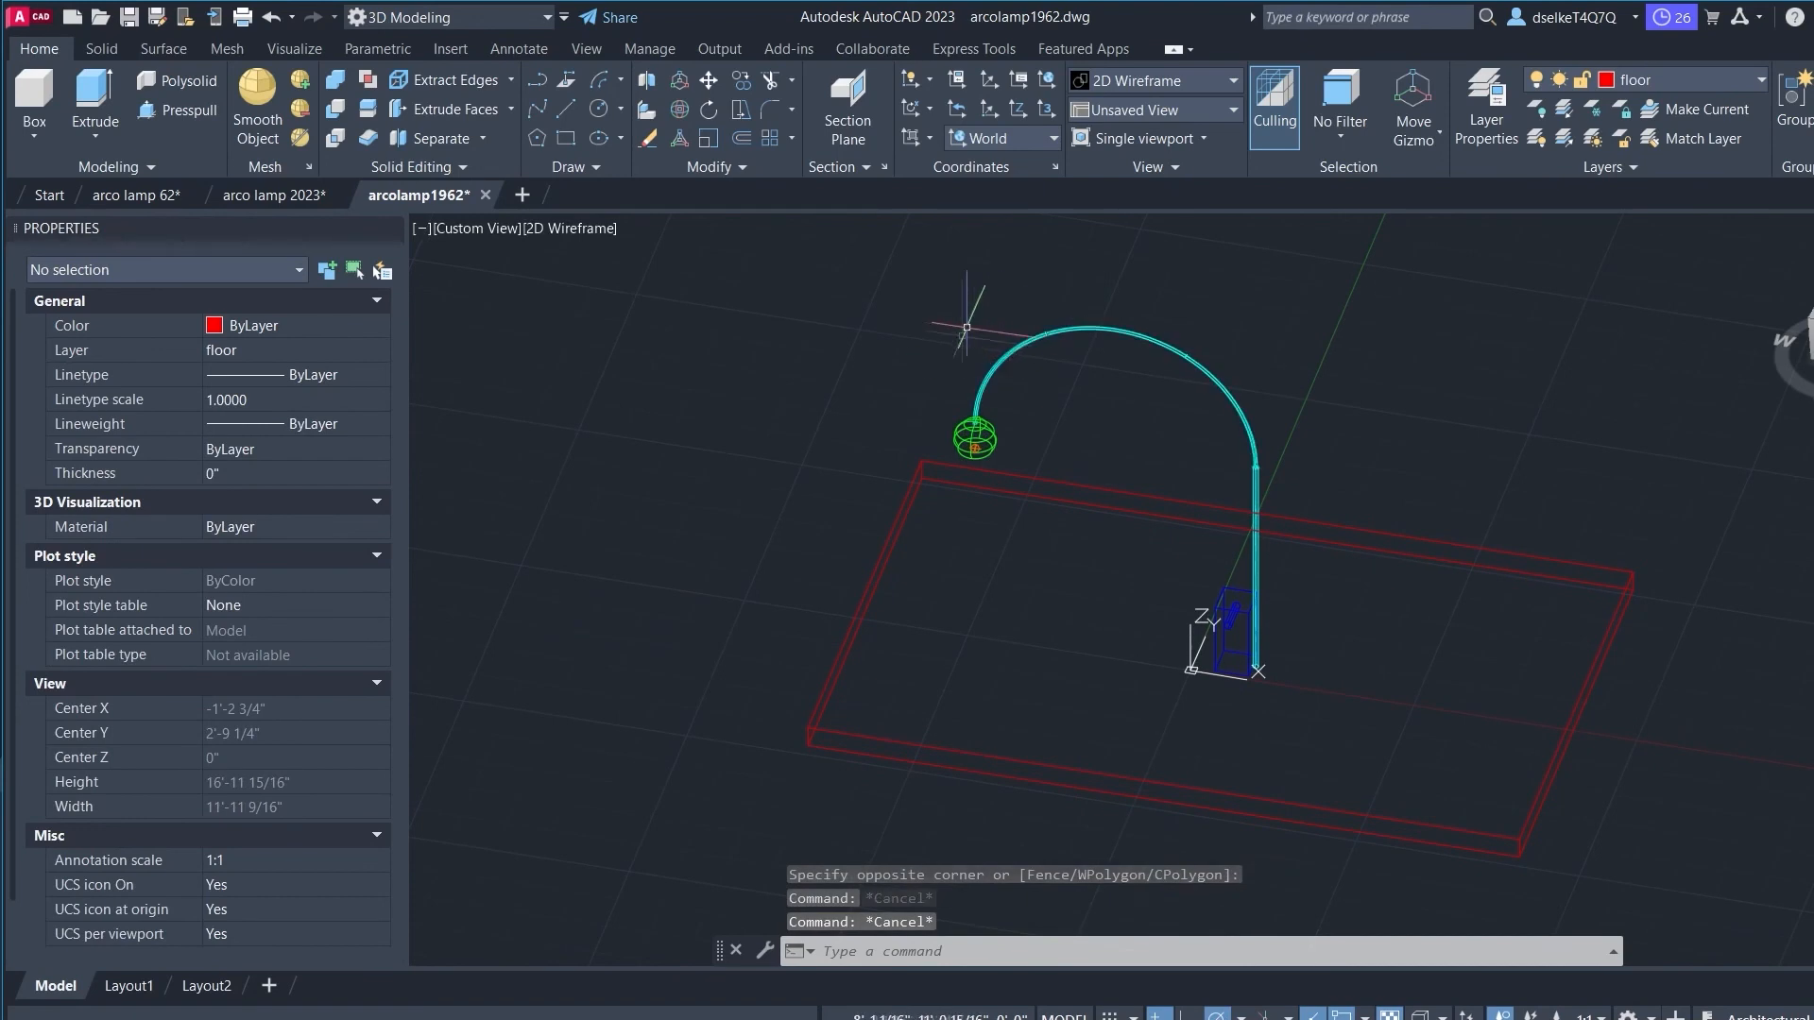
# Step: Assign the Stainless - Polished material to the cut spherical lampshade and clear the selection
pyautogui.click(975, 438)
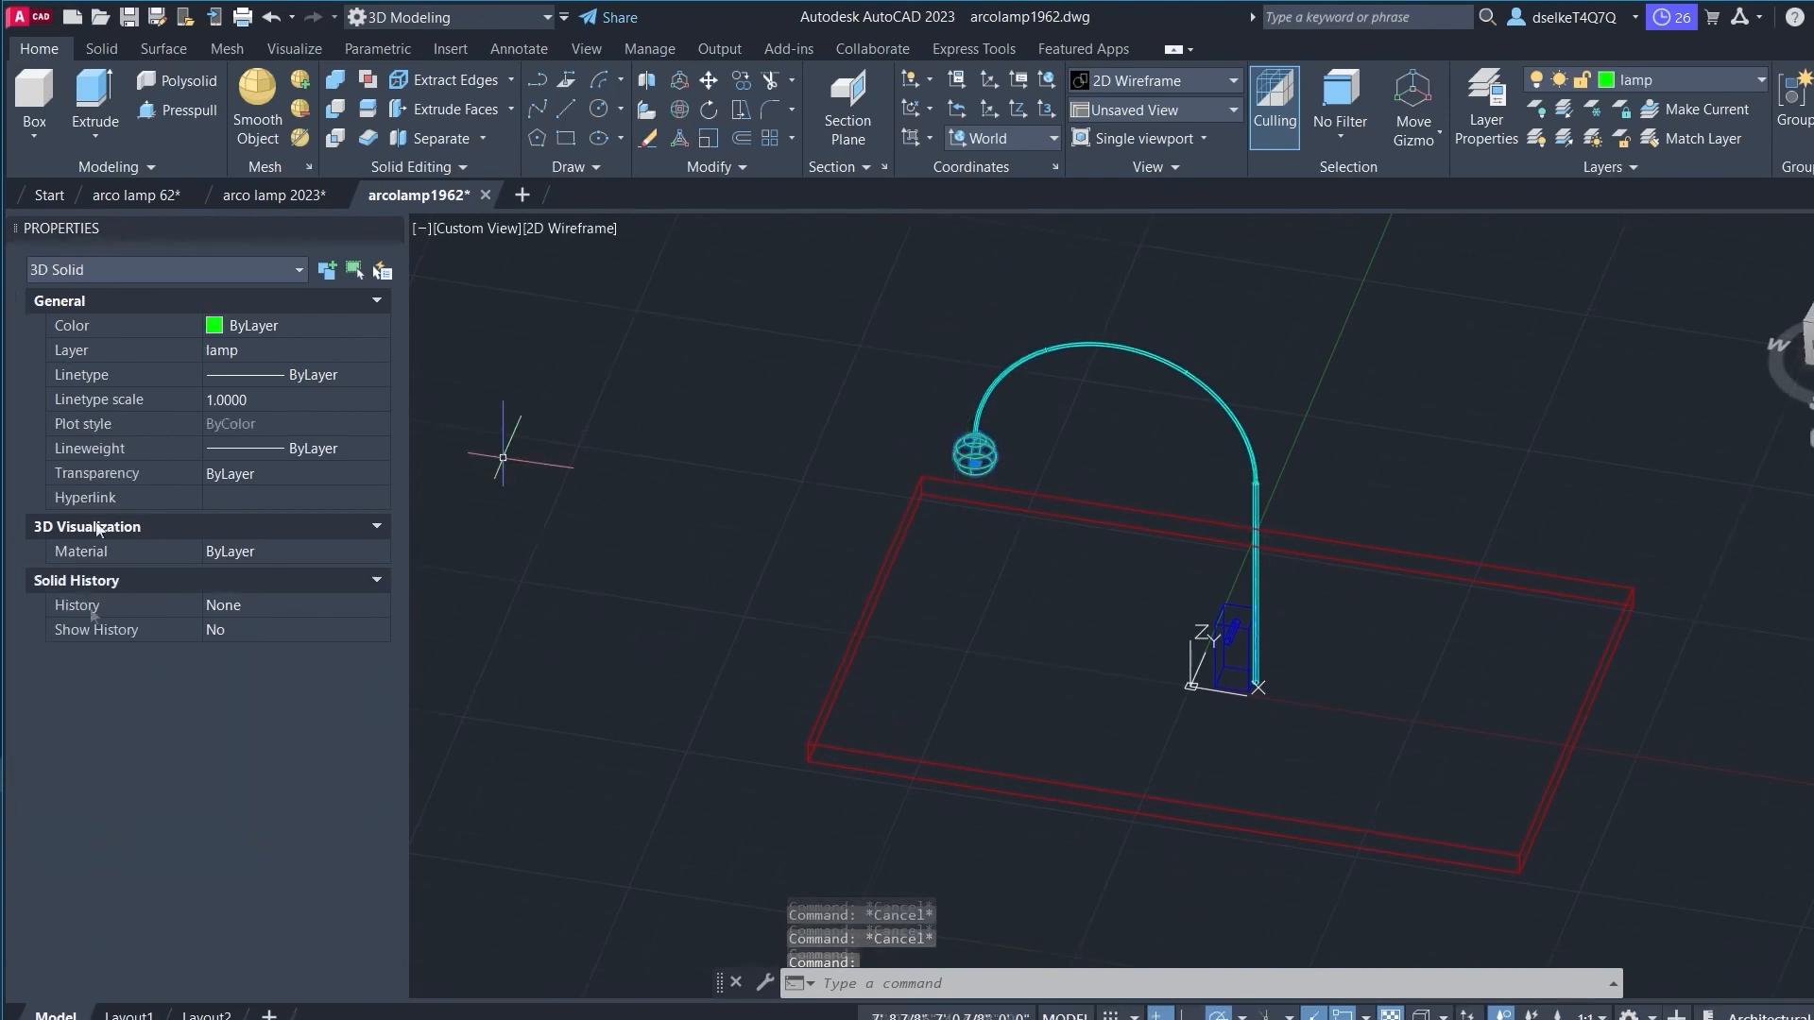
pyautogui.click(274, 551)
pyautogui.click(357, 551)
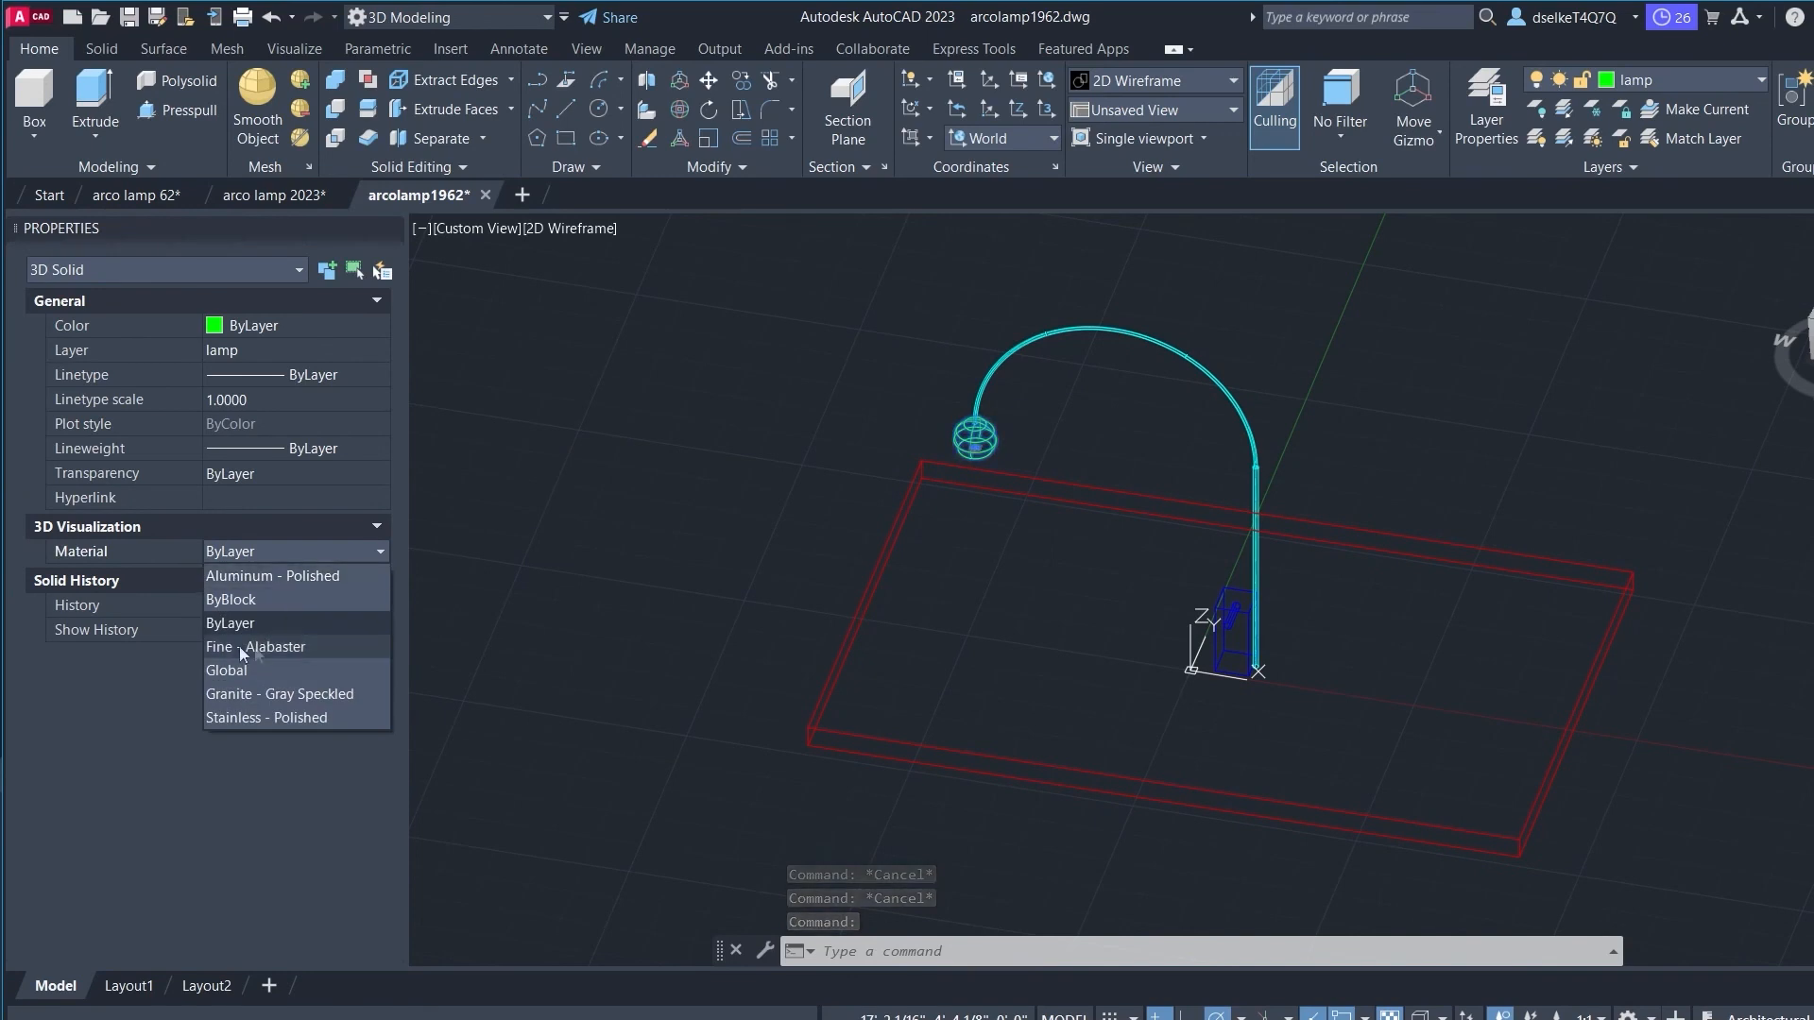
pyautogui.click(228, 718)
pyautogui.click(567, 548)
pyautogui.press('Escape')
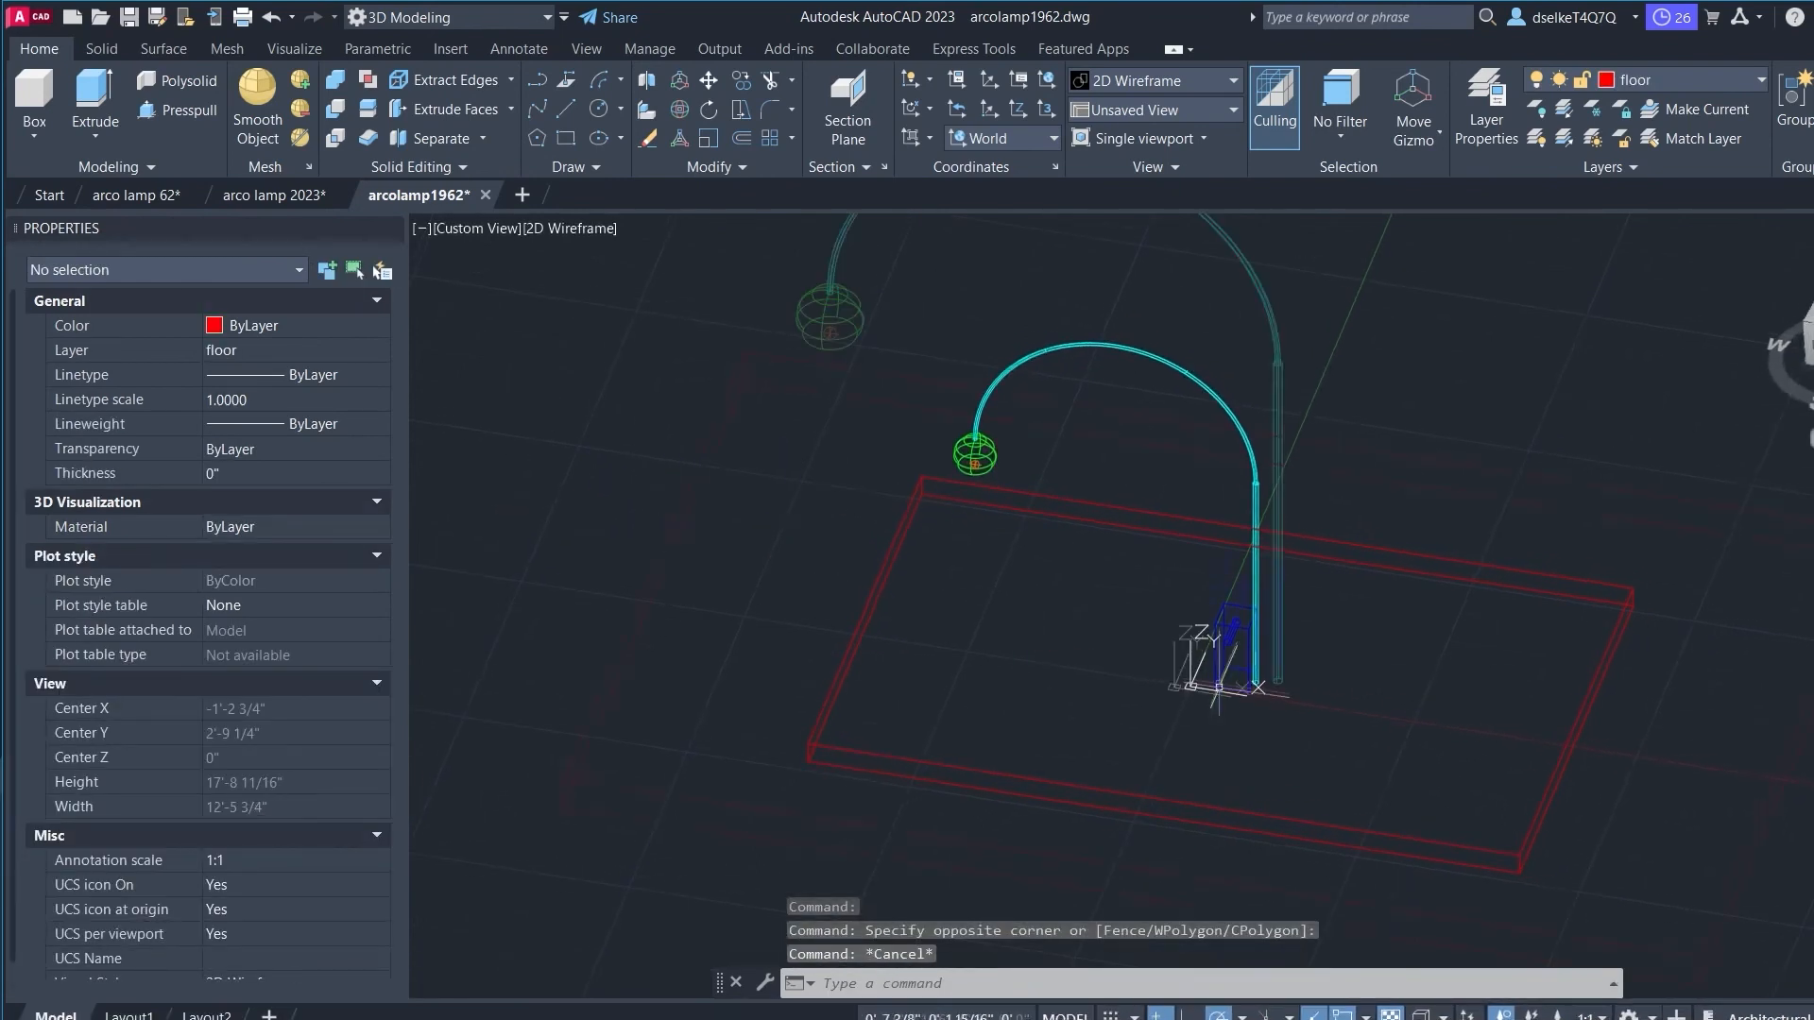
# Step: Turn the model to show the lamp and floor from the opposite side, and save the drawing
pyautogui.scroll(5, 1189, 687)
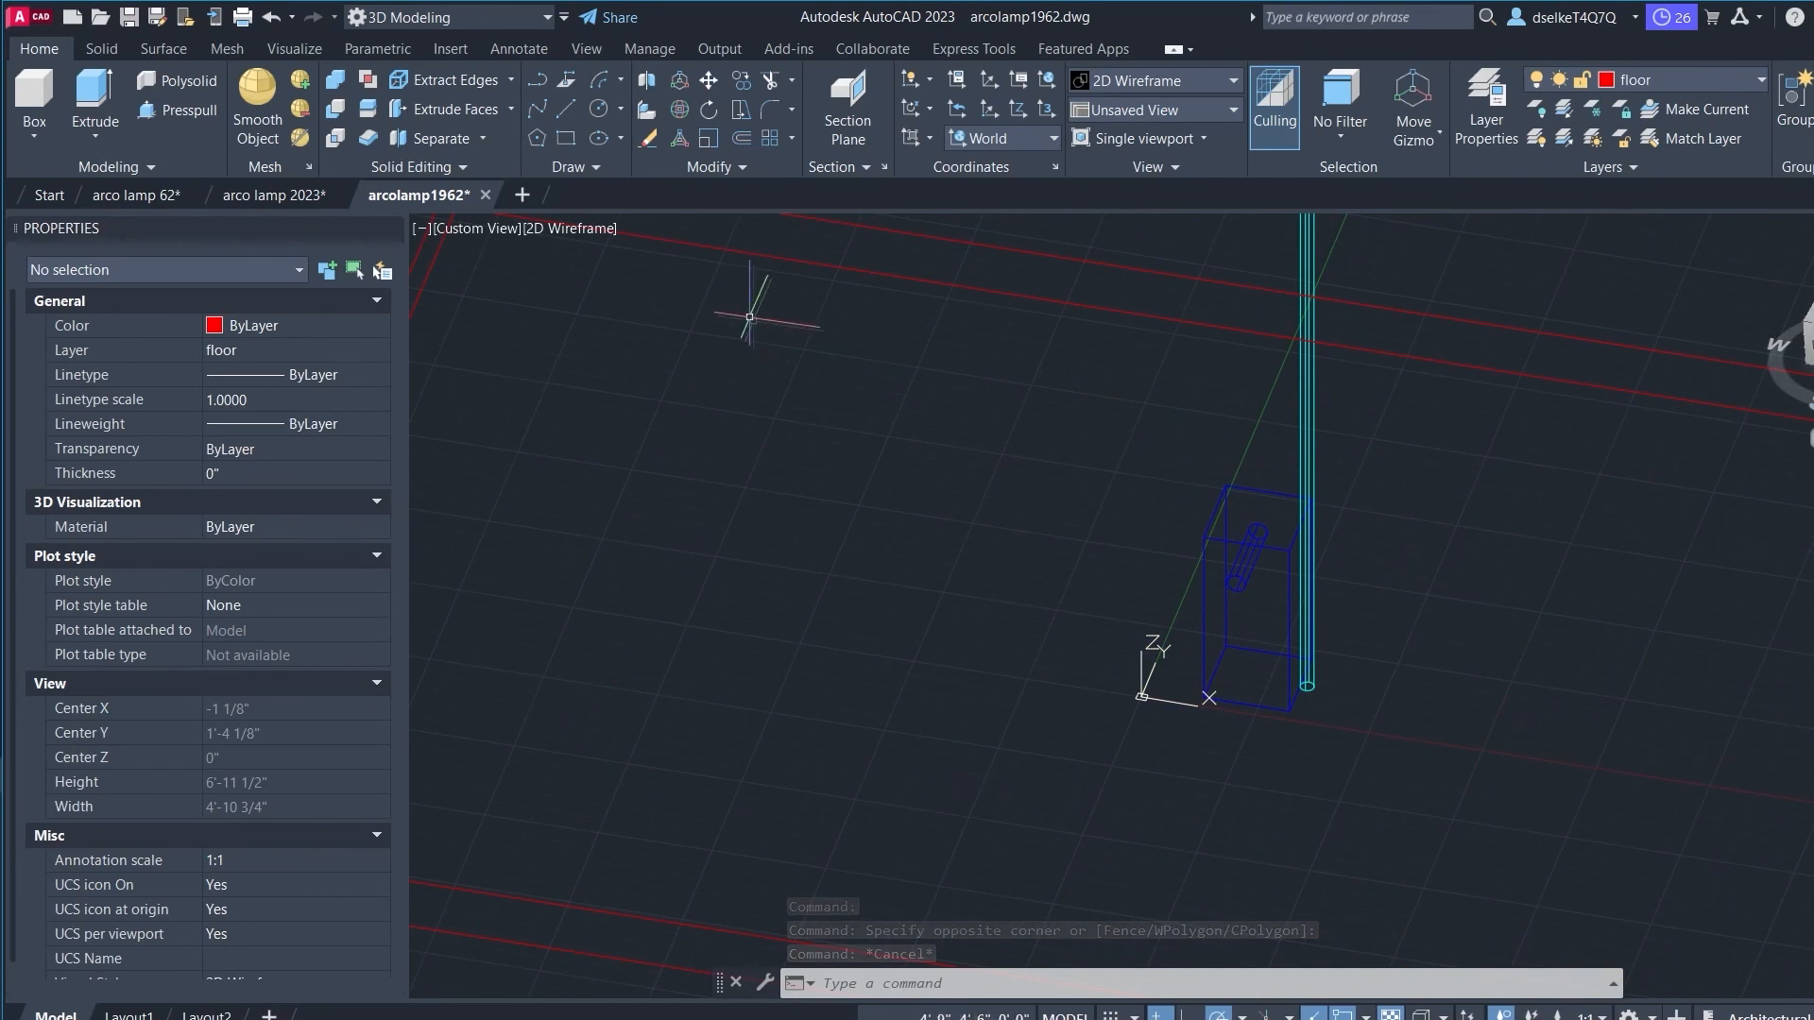
pyautogui.scroll(-2, 832, 274)
pyautogui.keyDown('shift'); pyautogui.moveTo(856, 260); pyautogui.dragTo(883, 250, button='middle'); pyautogui.keyUp('shift')
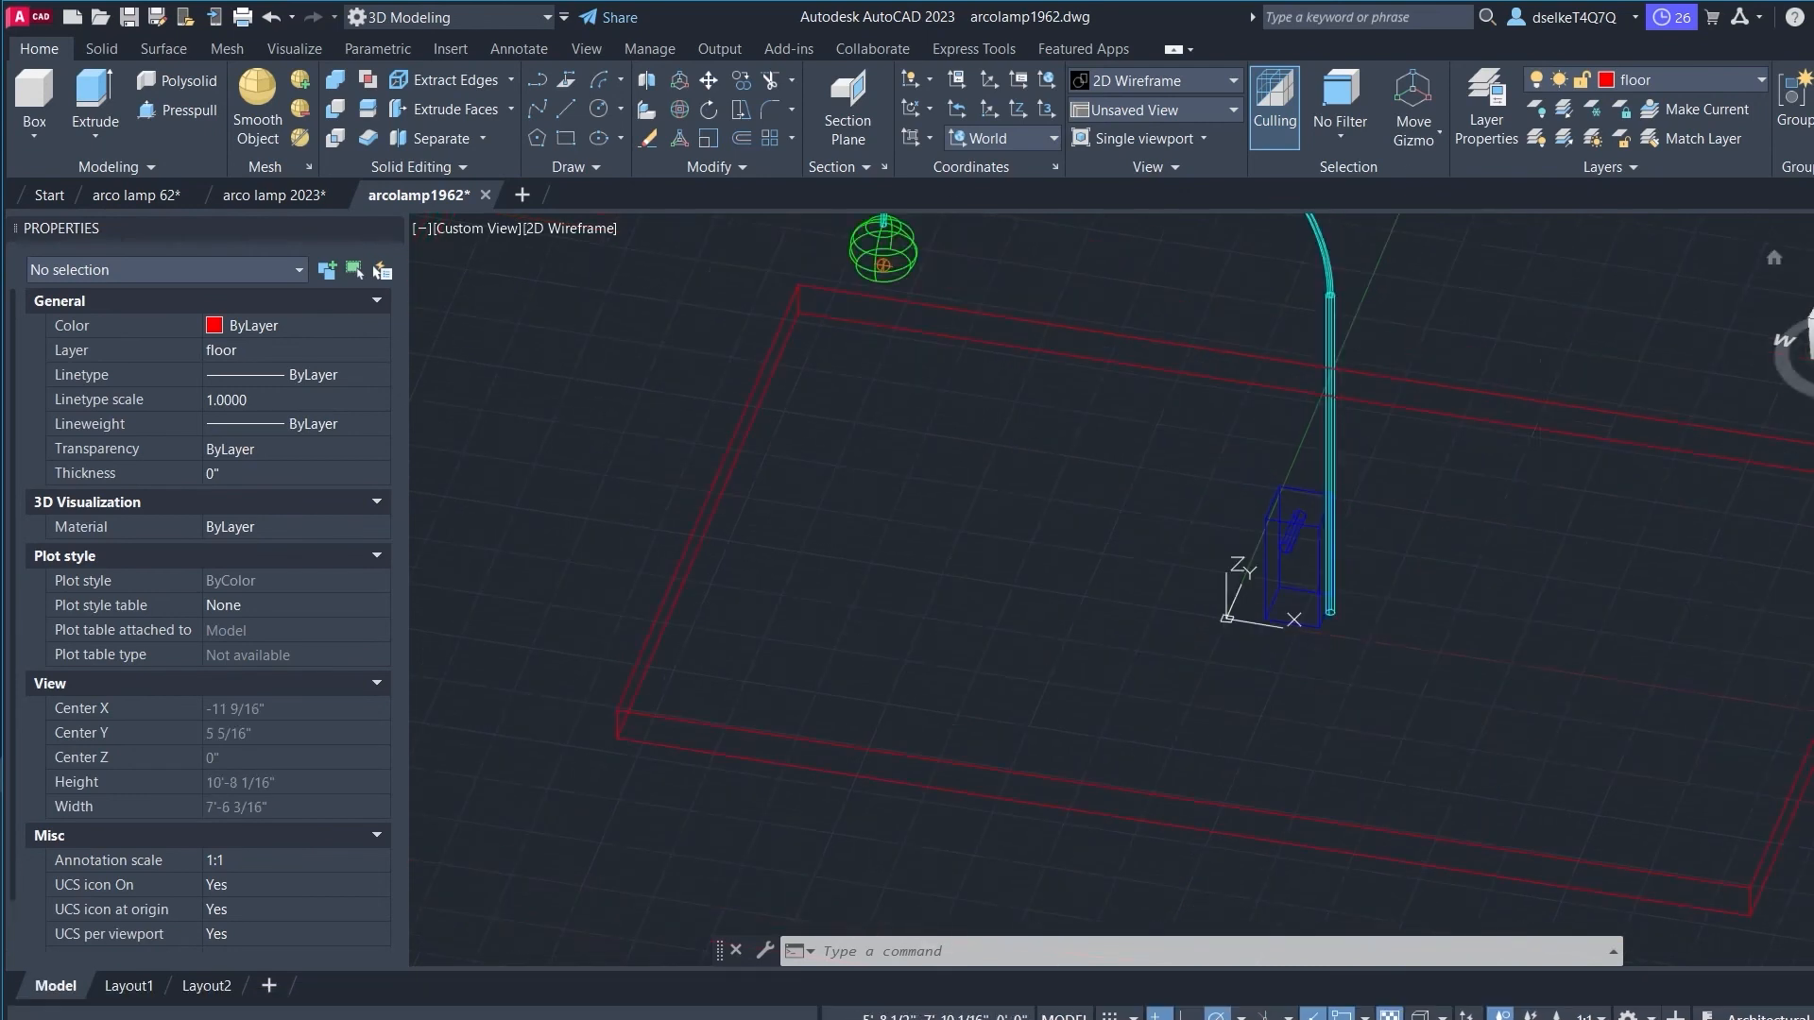
pyautogui.moveTo(1812, 329)
pyautogui.mouseDown()
pyautogui.moveTo(1812, 346)
pyautogui.moveTo(1809, 272)
pyautogui.moveTo(1523, 316)
pyautogui.moveTo(1300, 315)
pyautogui.moveTo(1312, 324)
pyautogui.moveTo(1234, 223)
pyautogui.moveTo(1191, 255)
pyautogui.moveTo(1199, 299)
pyautogui.moveTo(1046, 312)
pyautogui.moveTo(1057, 281)
pyautogui.mouseUp()
pyautogui.scroll(-6, 840, 607)
pyautogui.moveTo(893, 633); pyautogui.dragTo(1148, 673, button='middle')
pyautogui.scroll(5, 1148, 673)
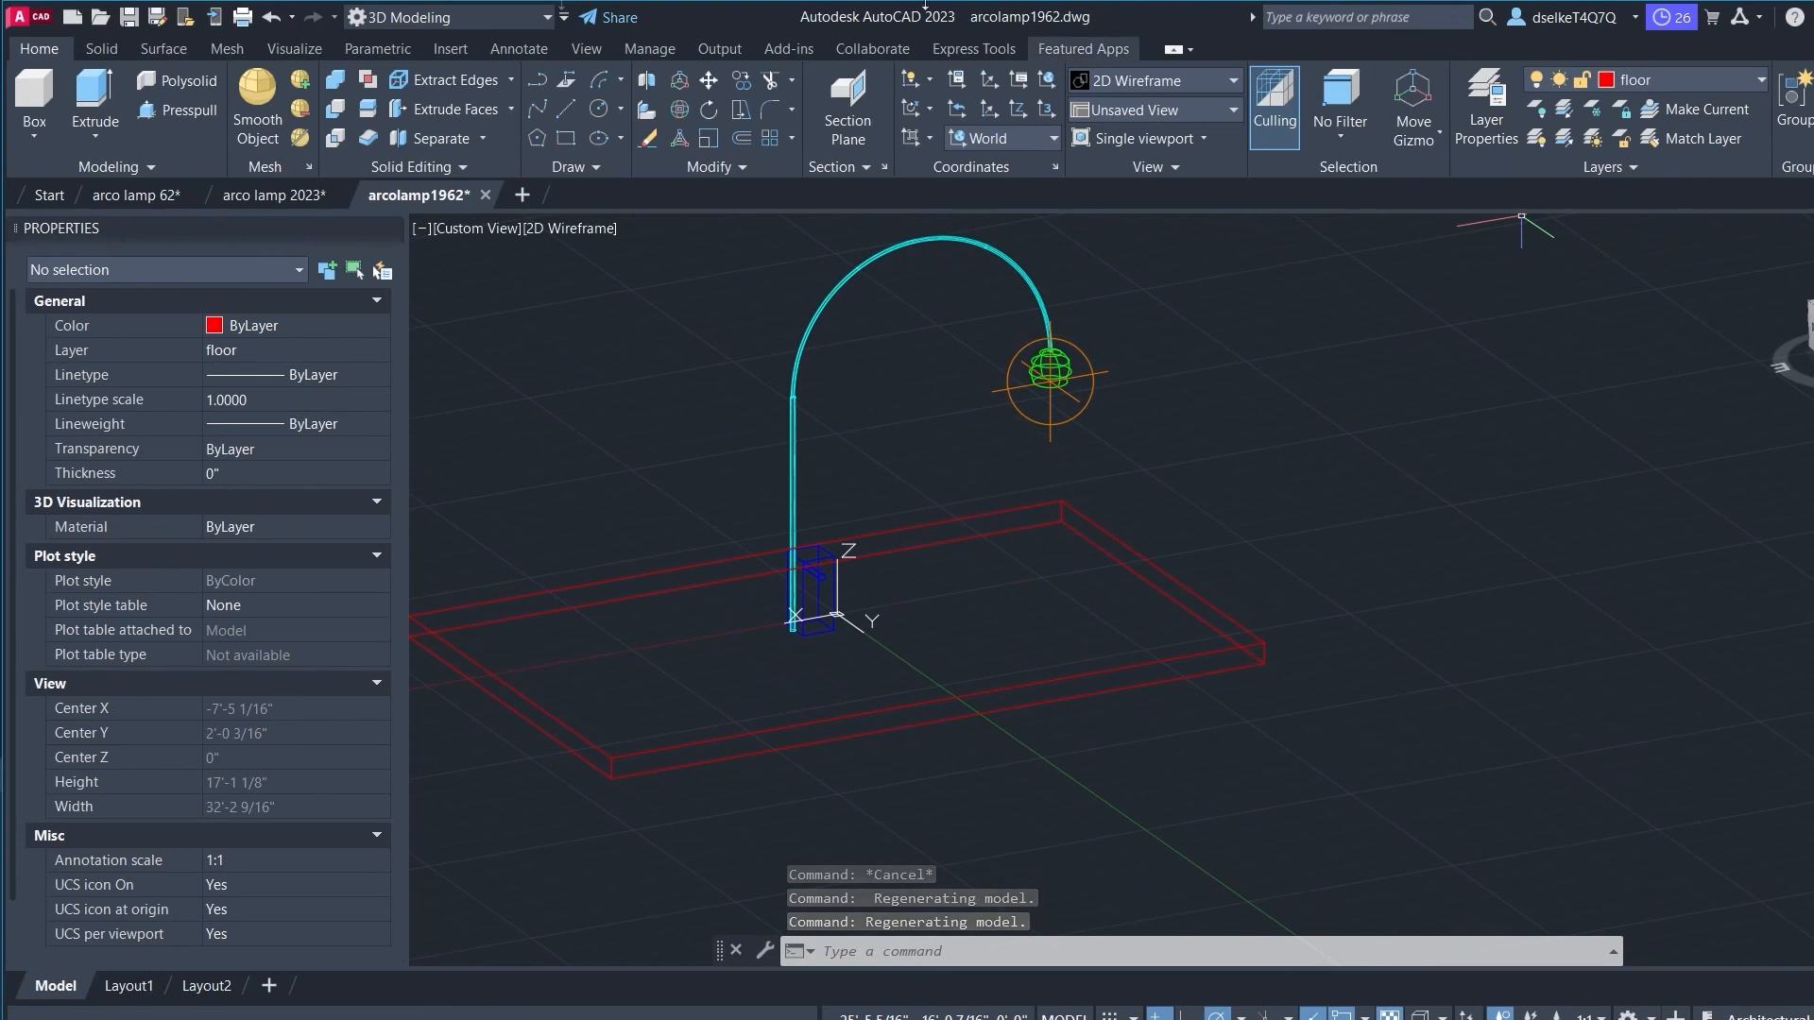
pyautogui.click(132, 19)
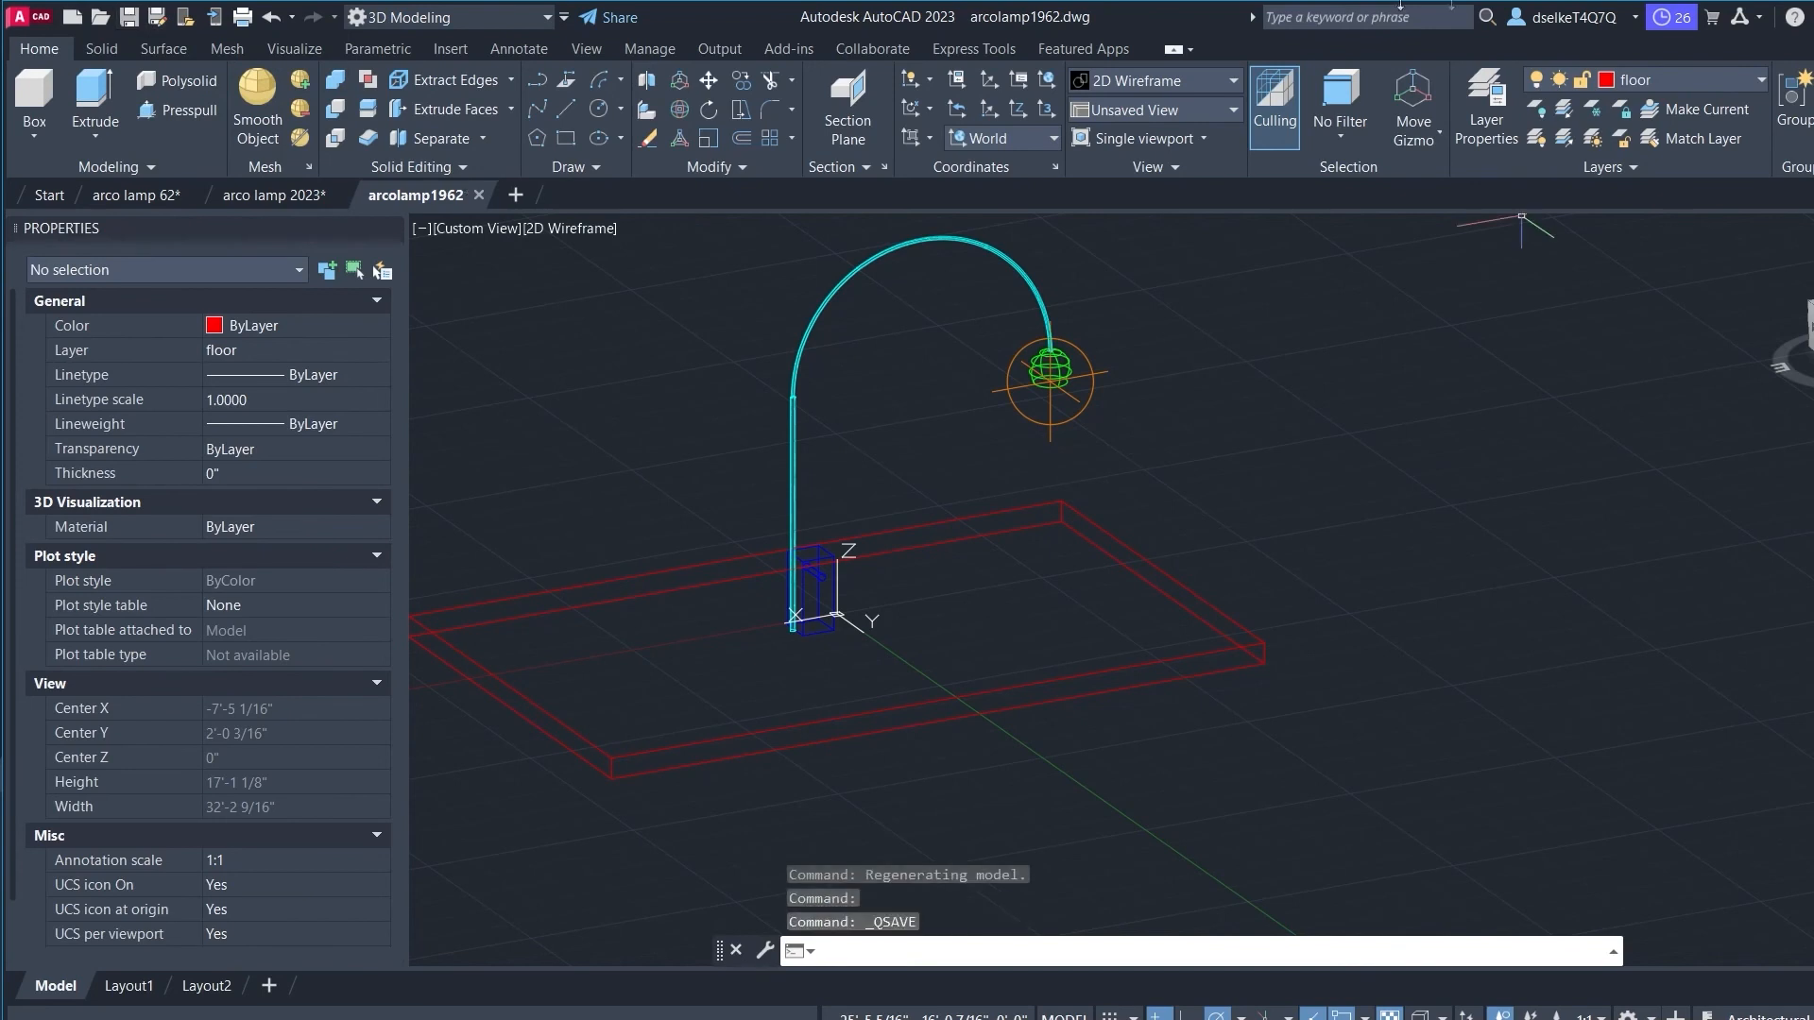
# Step: Switch the model view to perspective projection by setting PERSPECTIVE to 1
pyautogui.click(287, 47)
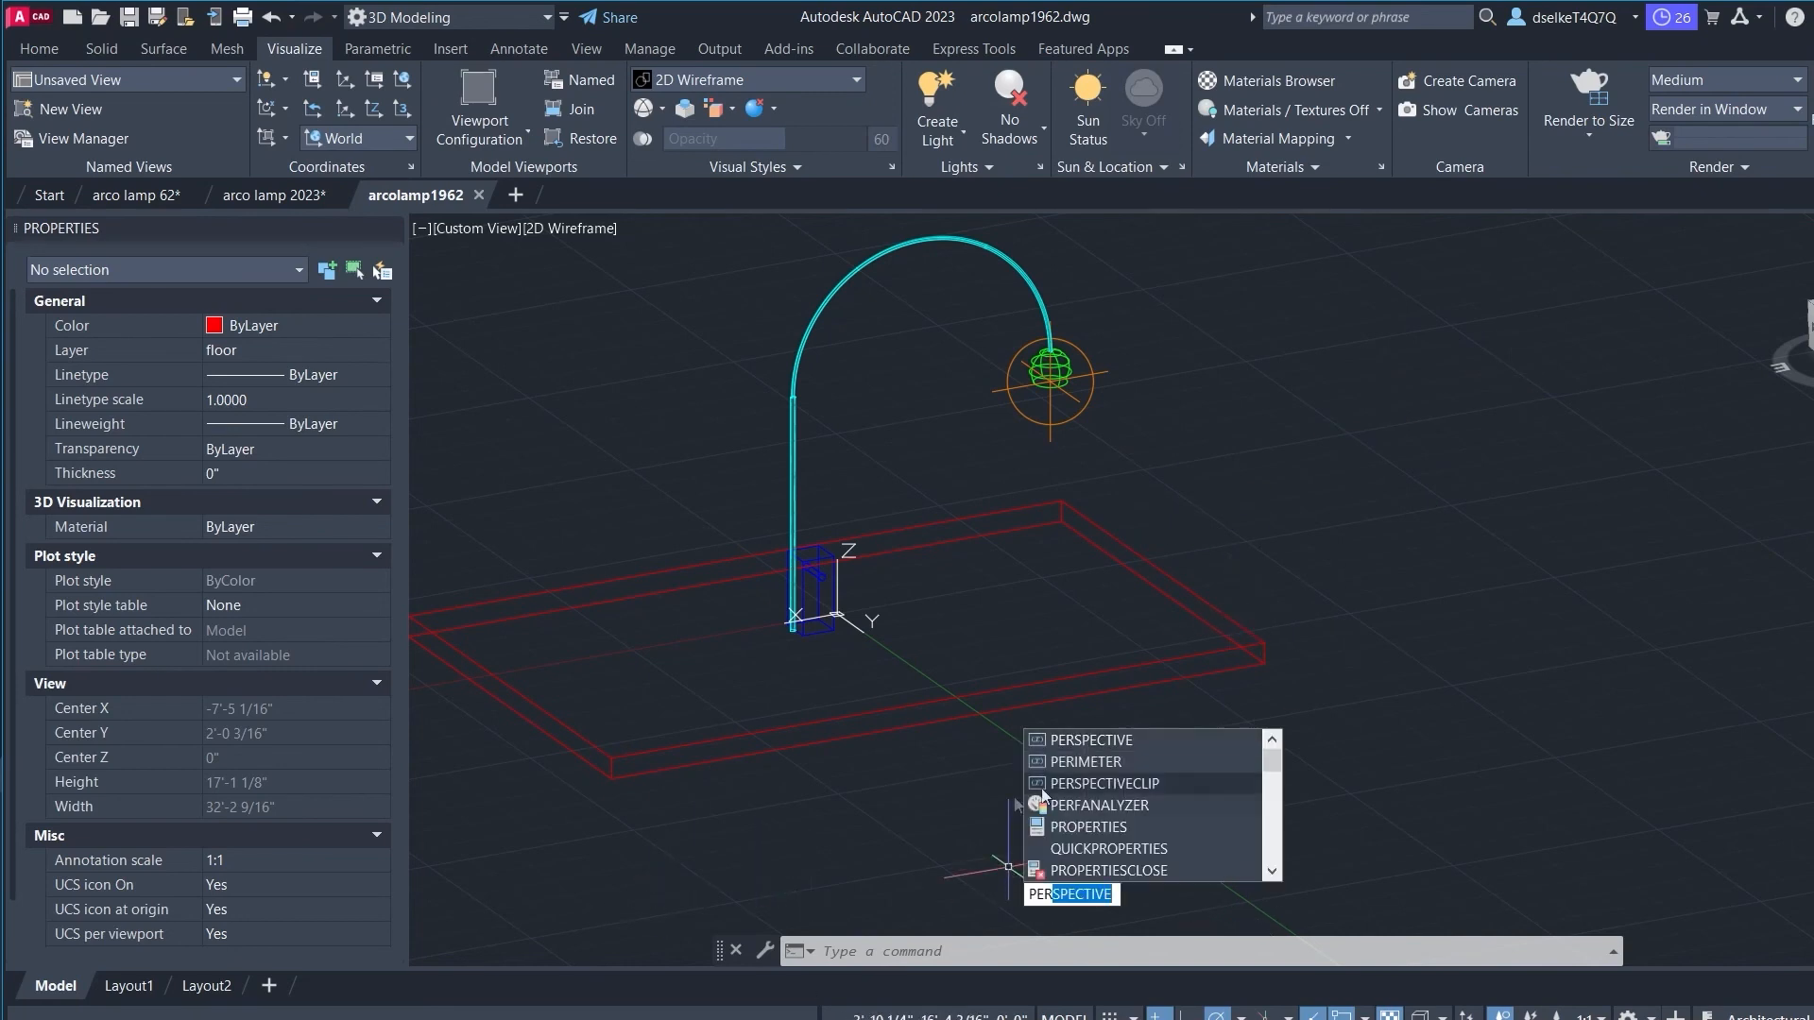
pyautogui.click(1085, 738)
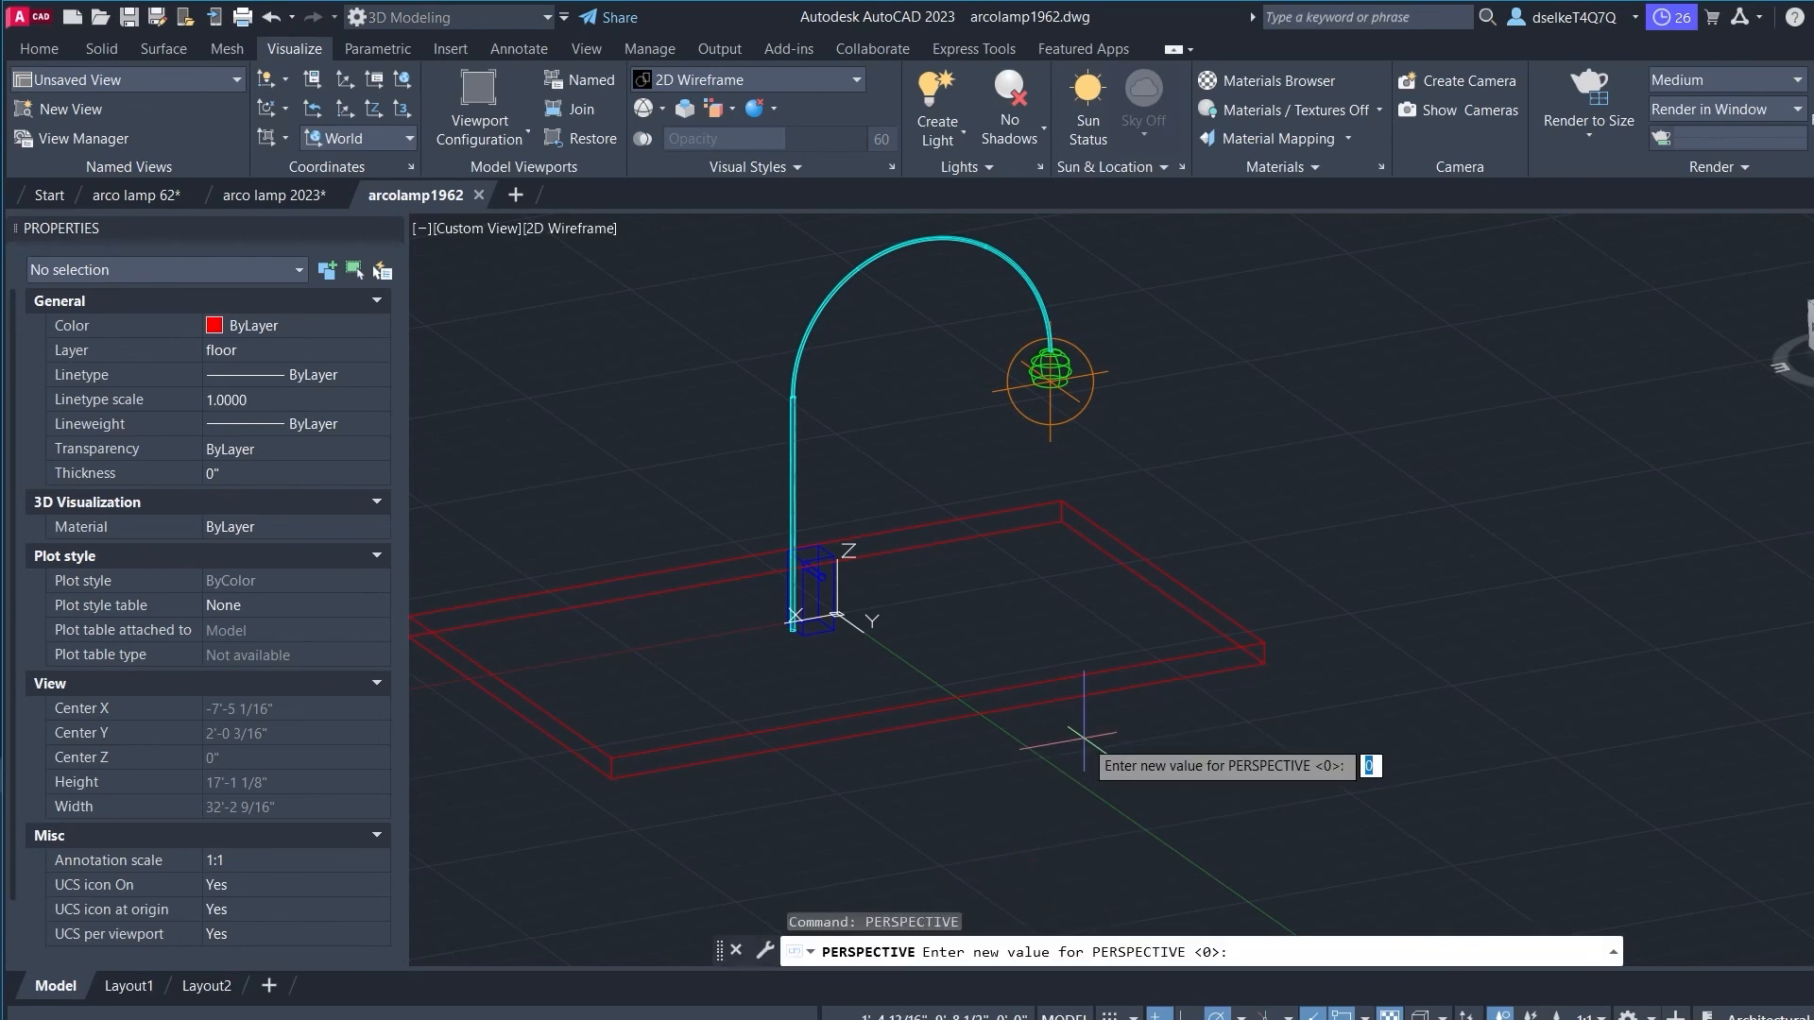
pyautogui.write('1')
pyautogui.press('Return')
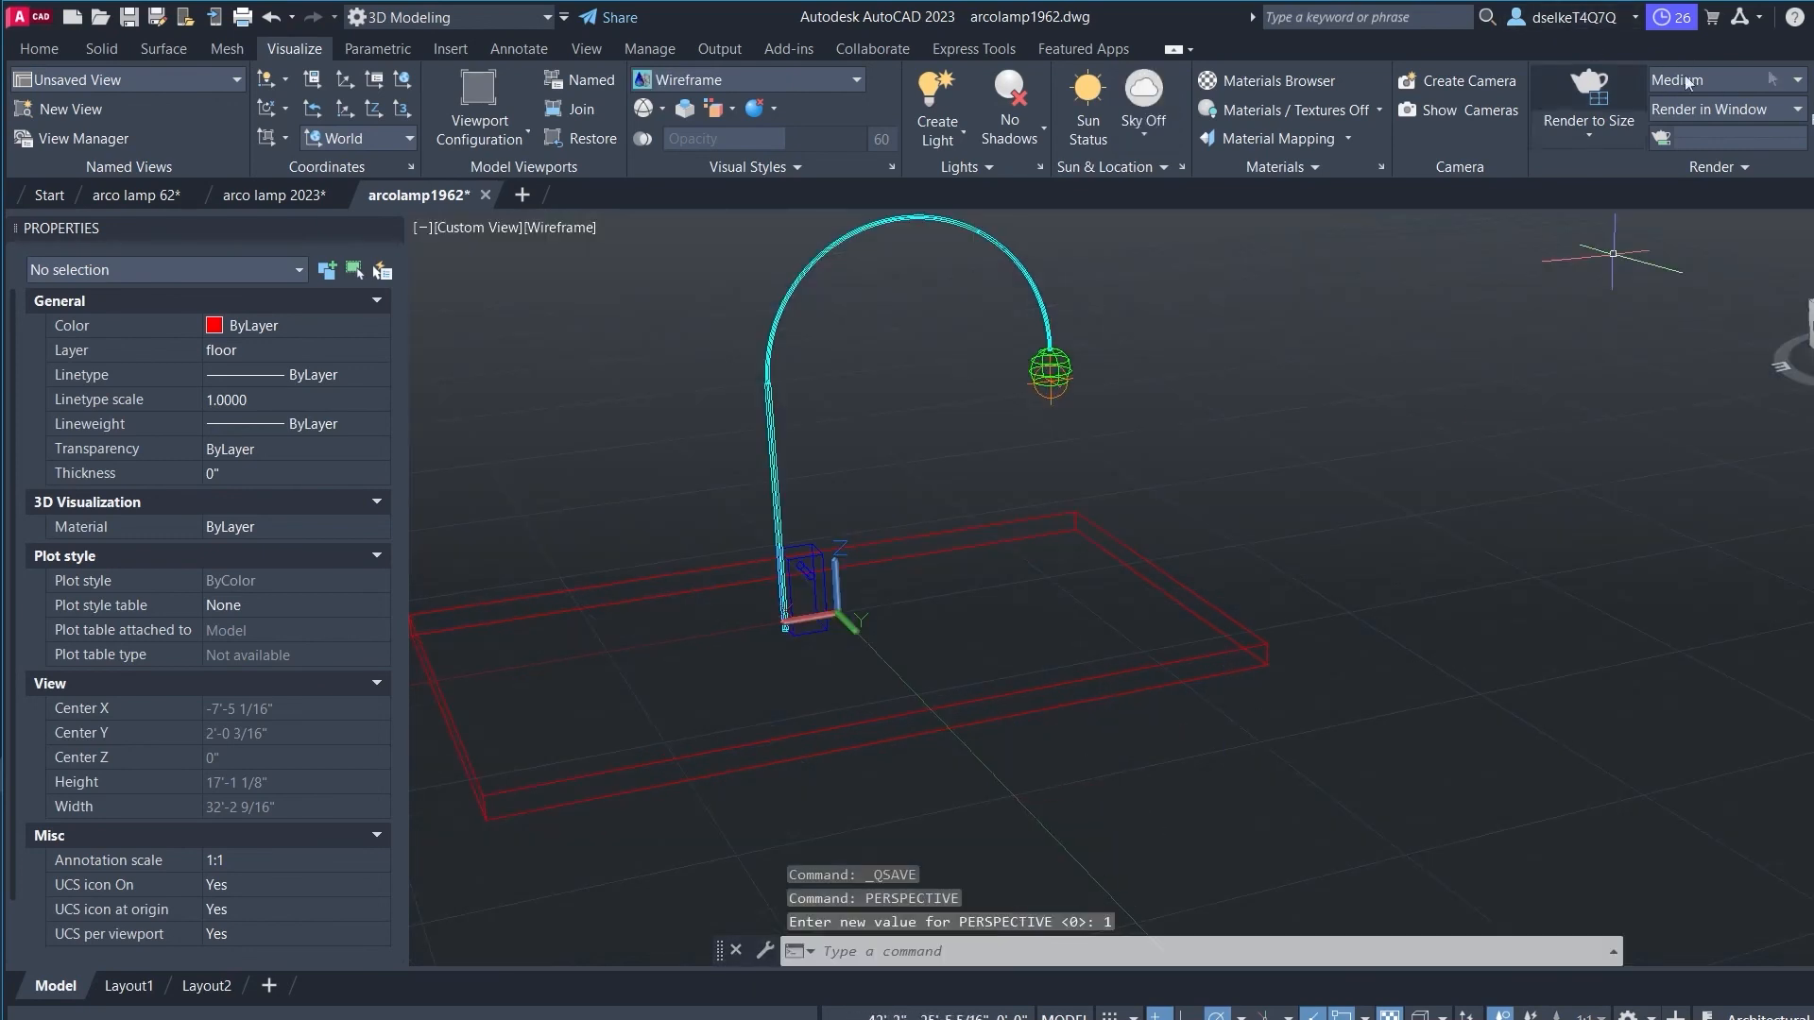
# Step: Open the render environment and exposure settings and turn the environment on
pyautogui.click(1748, 165)
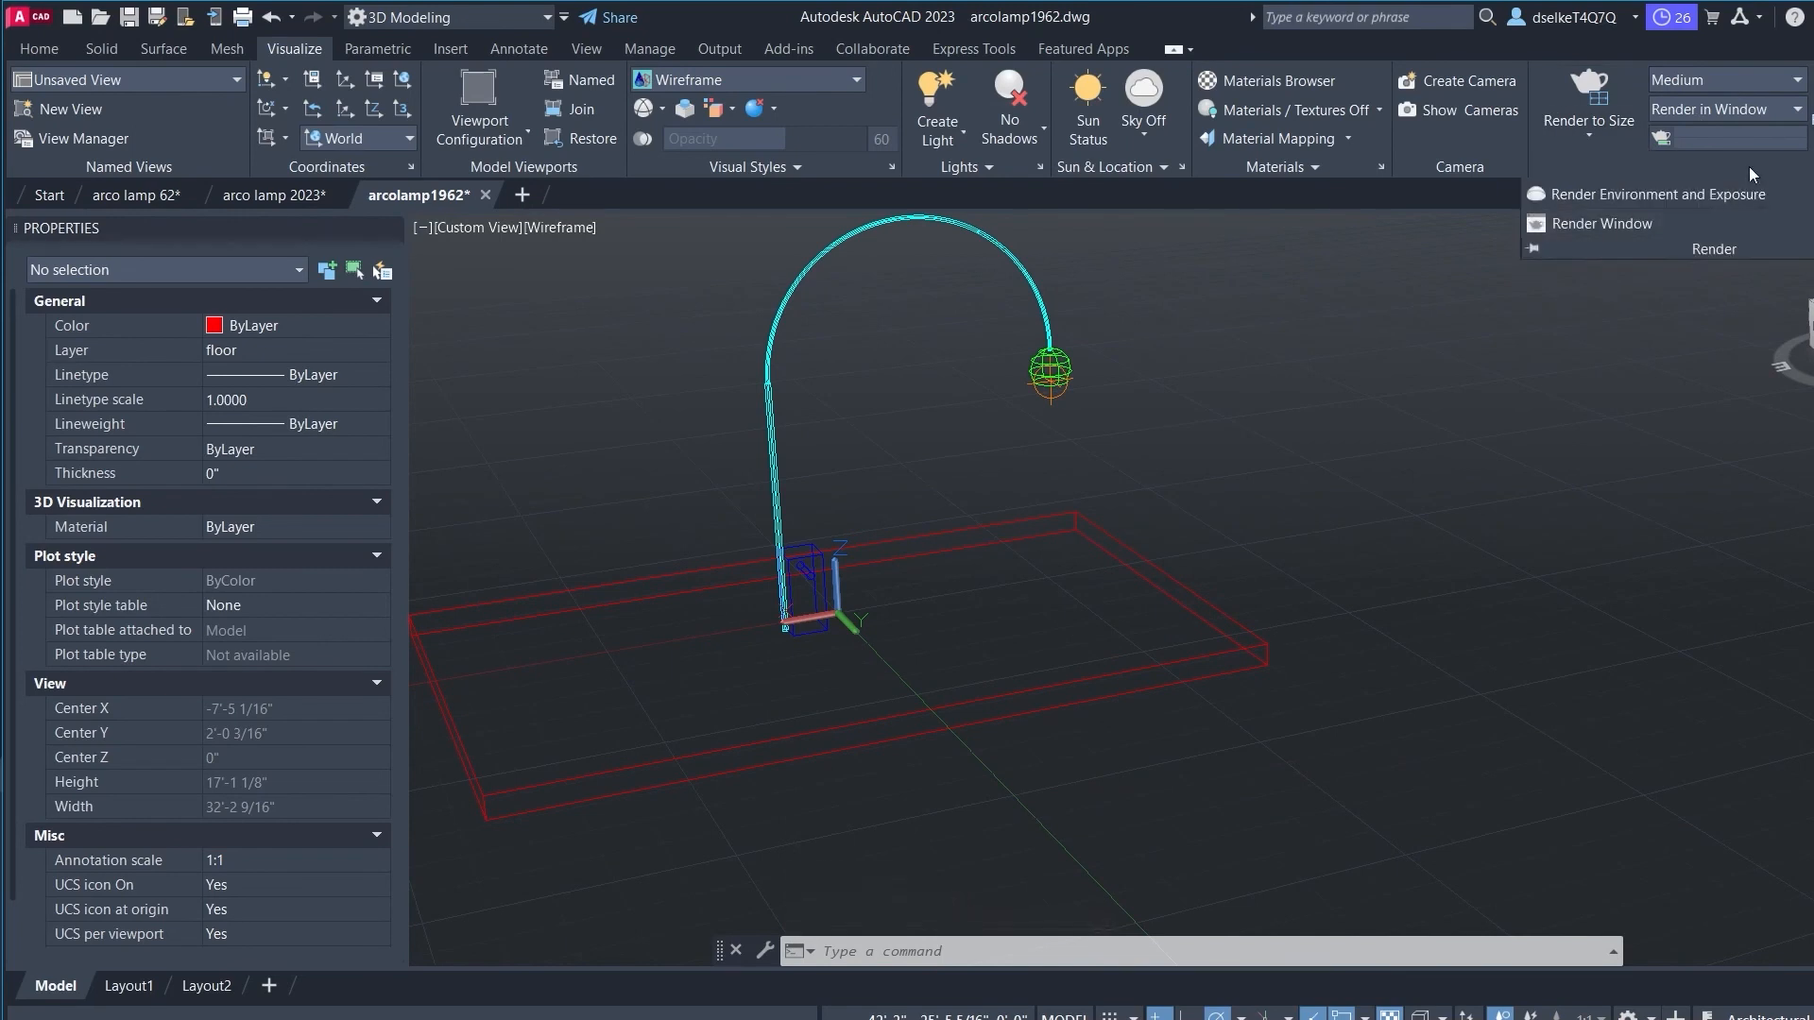
pyautogui.click(1675, 196)
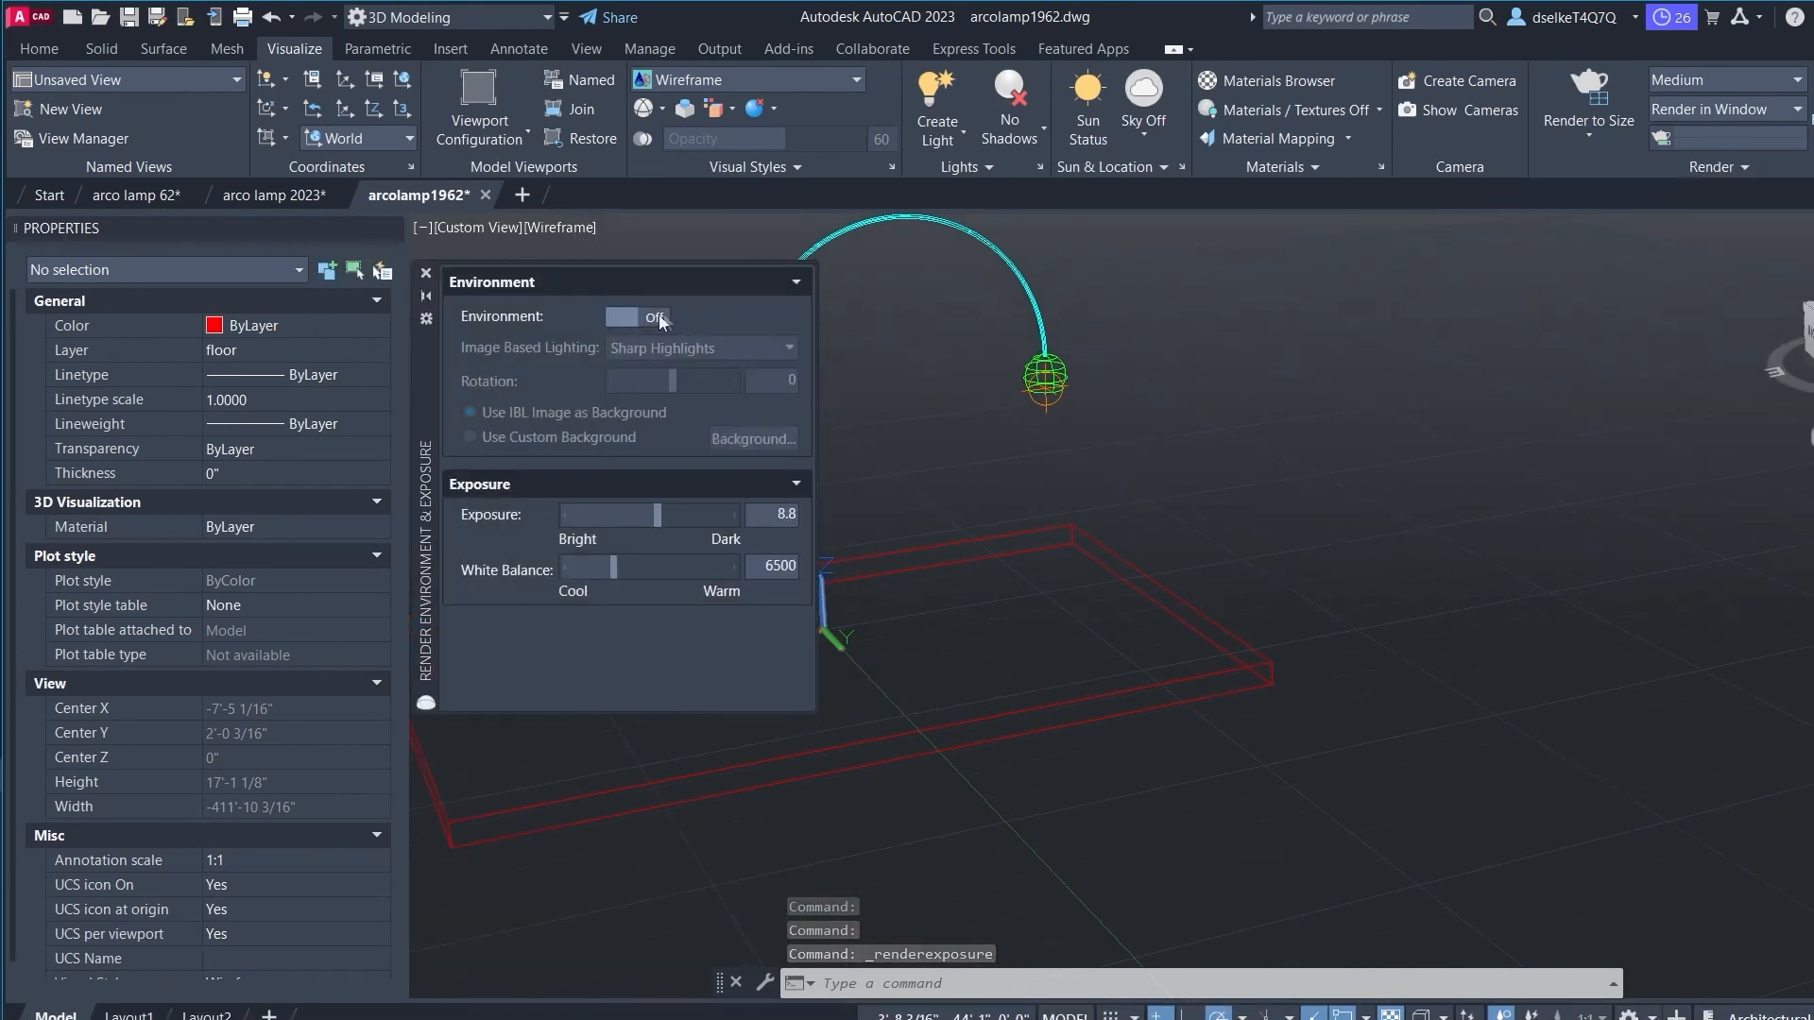
pyautogui.click(646, 319)
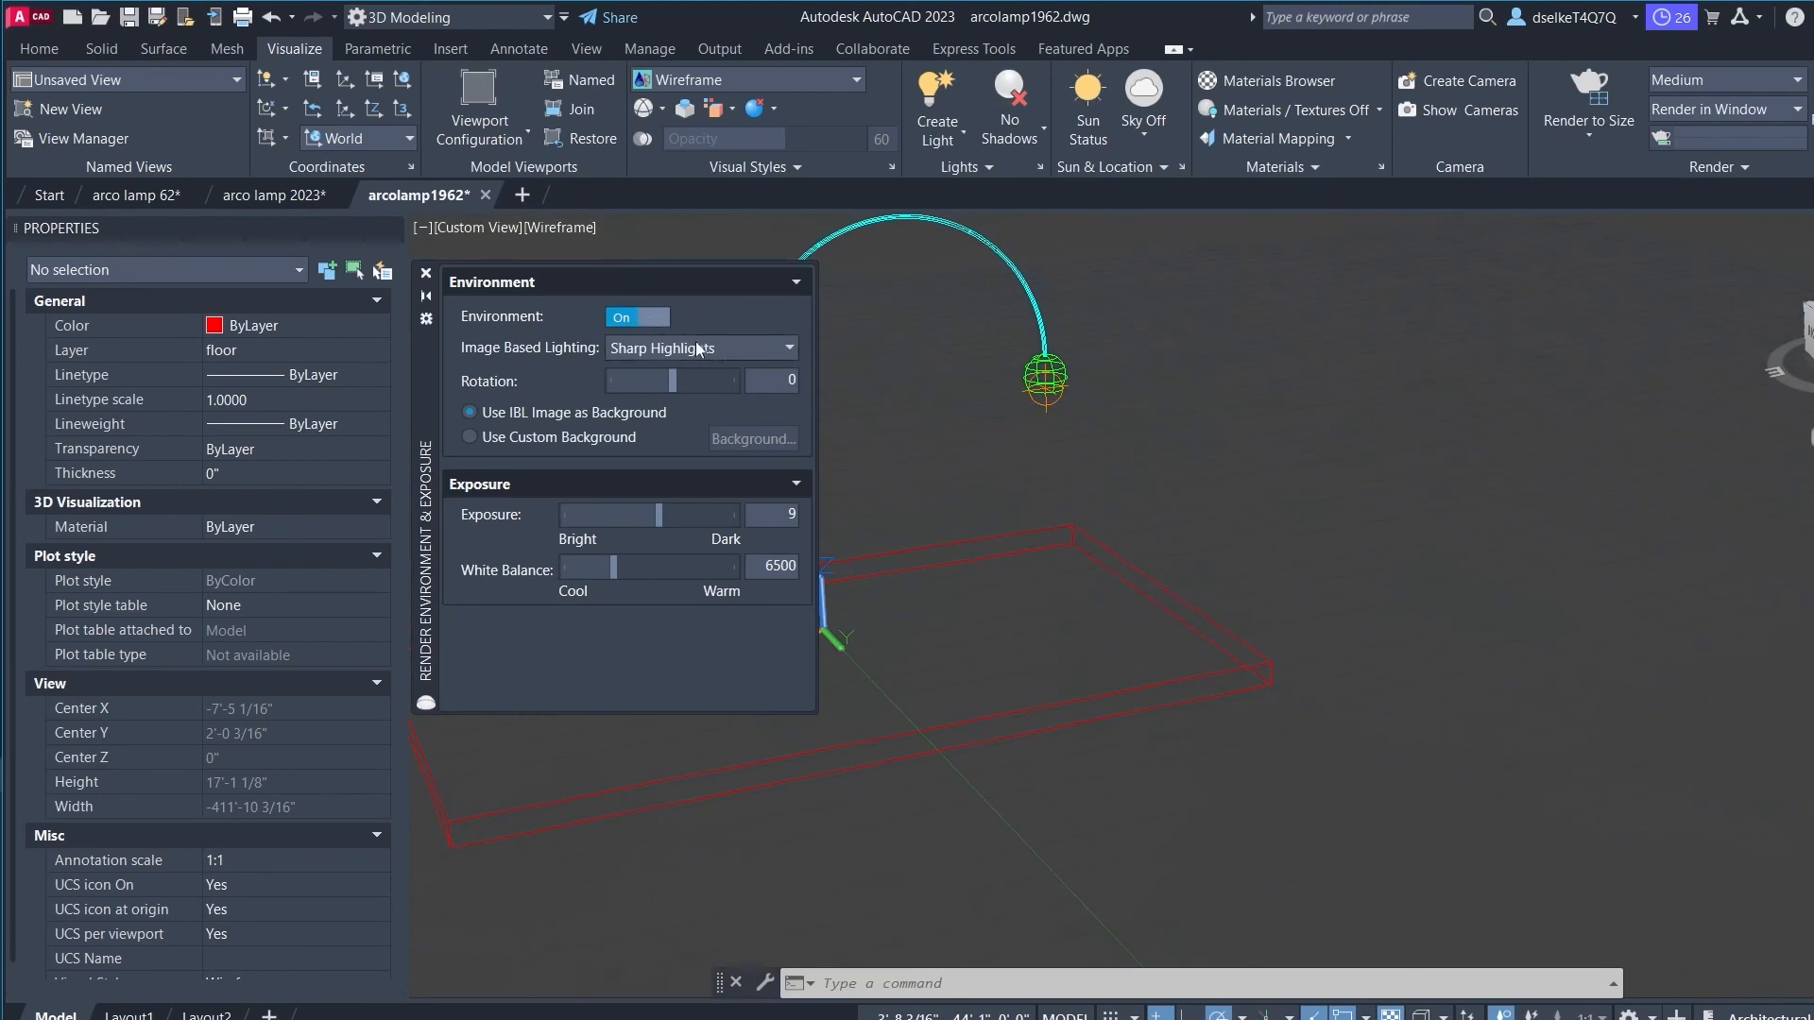
# Step: Set the environment's image-based lighting to Snow Field
pyautogui.click(664, 348)
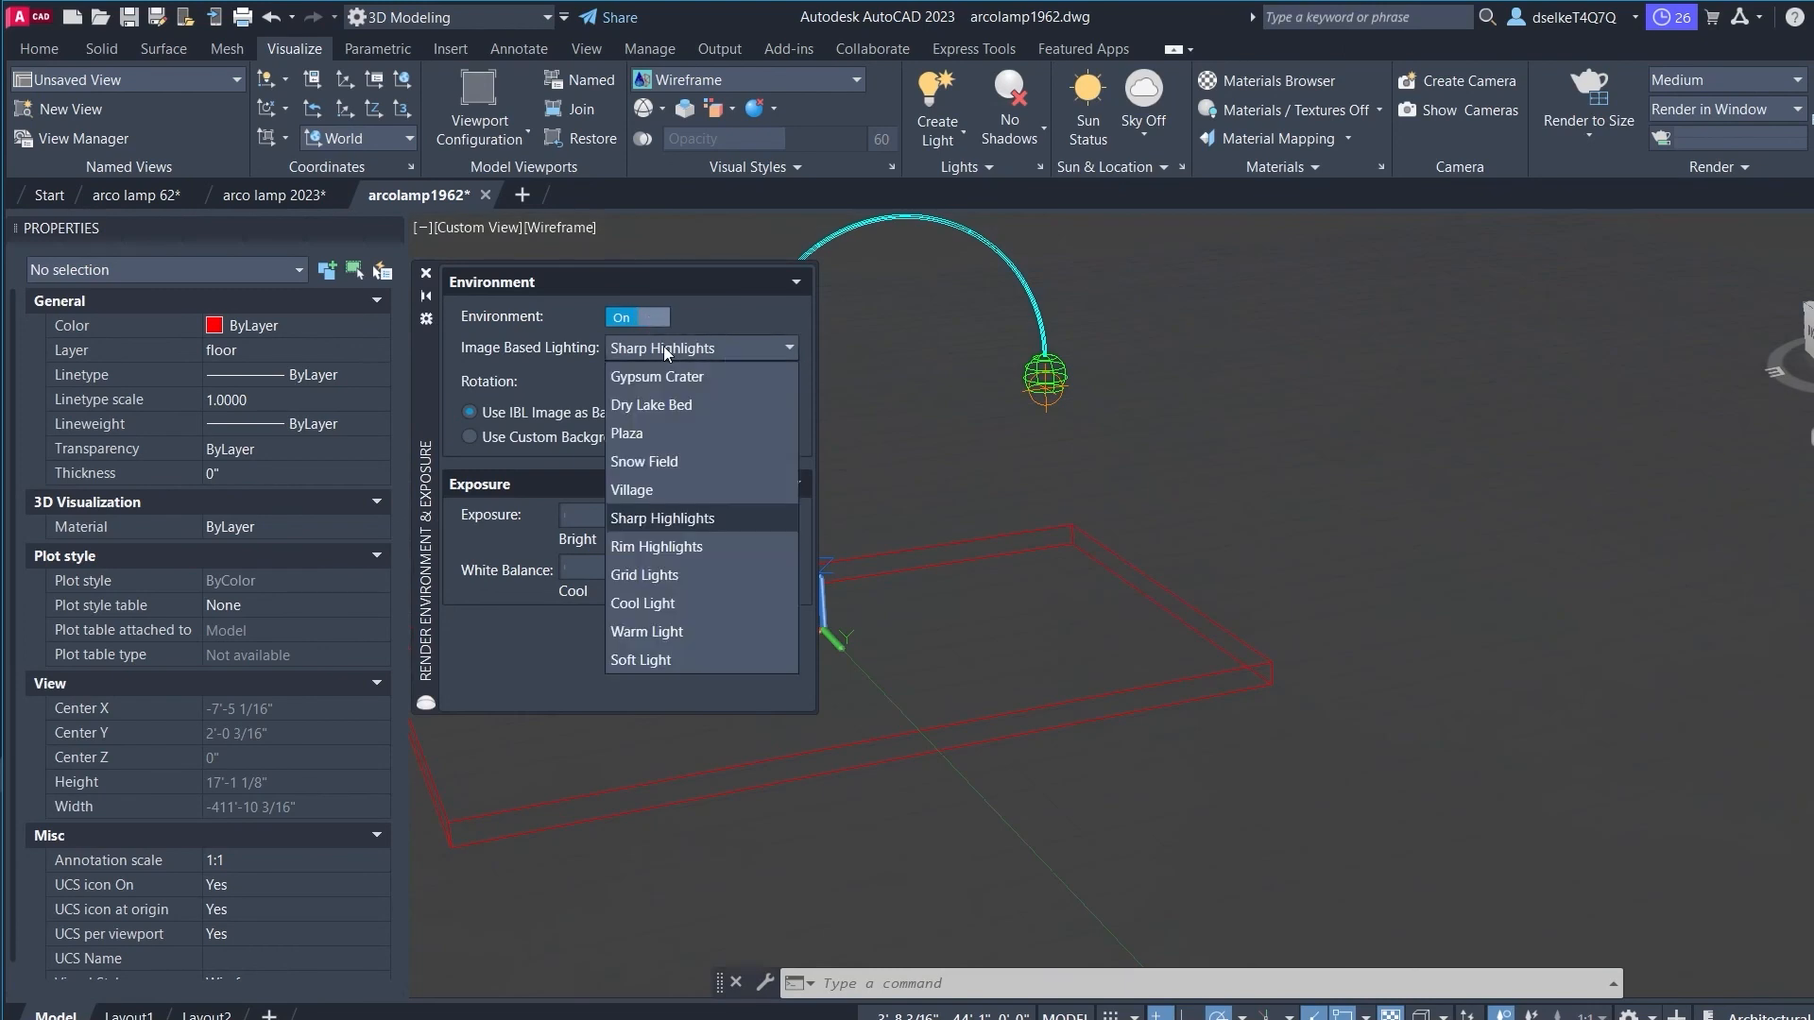
pyautogui.click(616, 461)
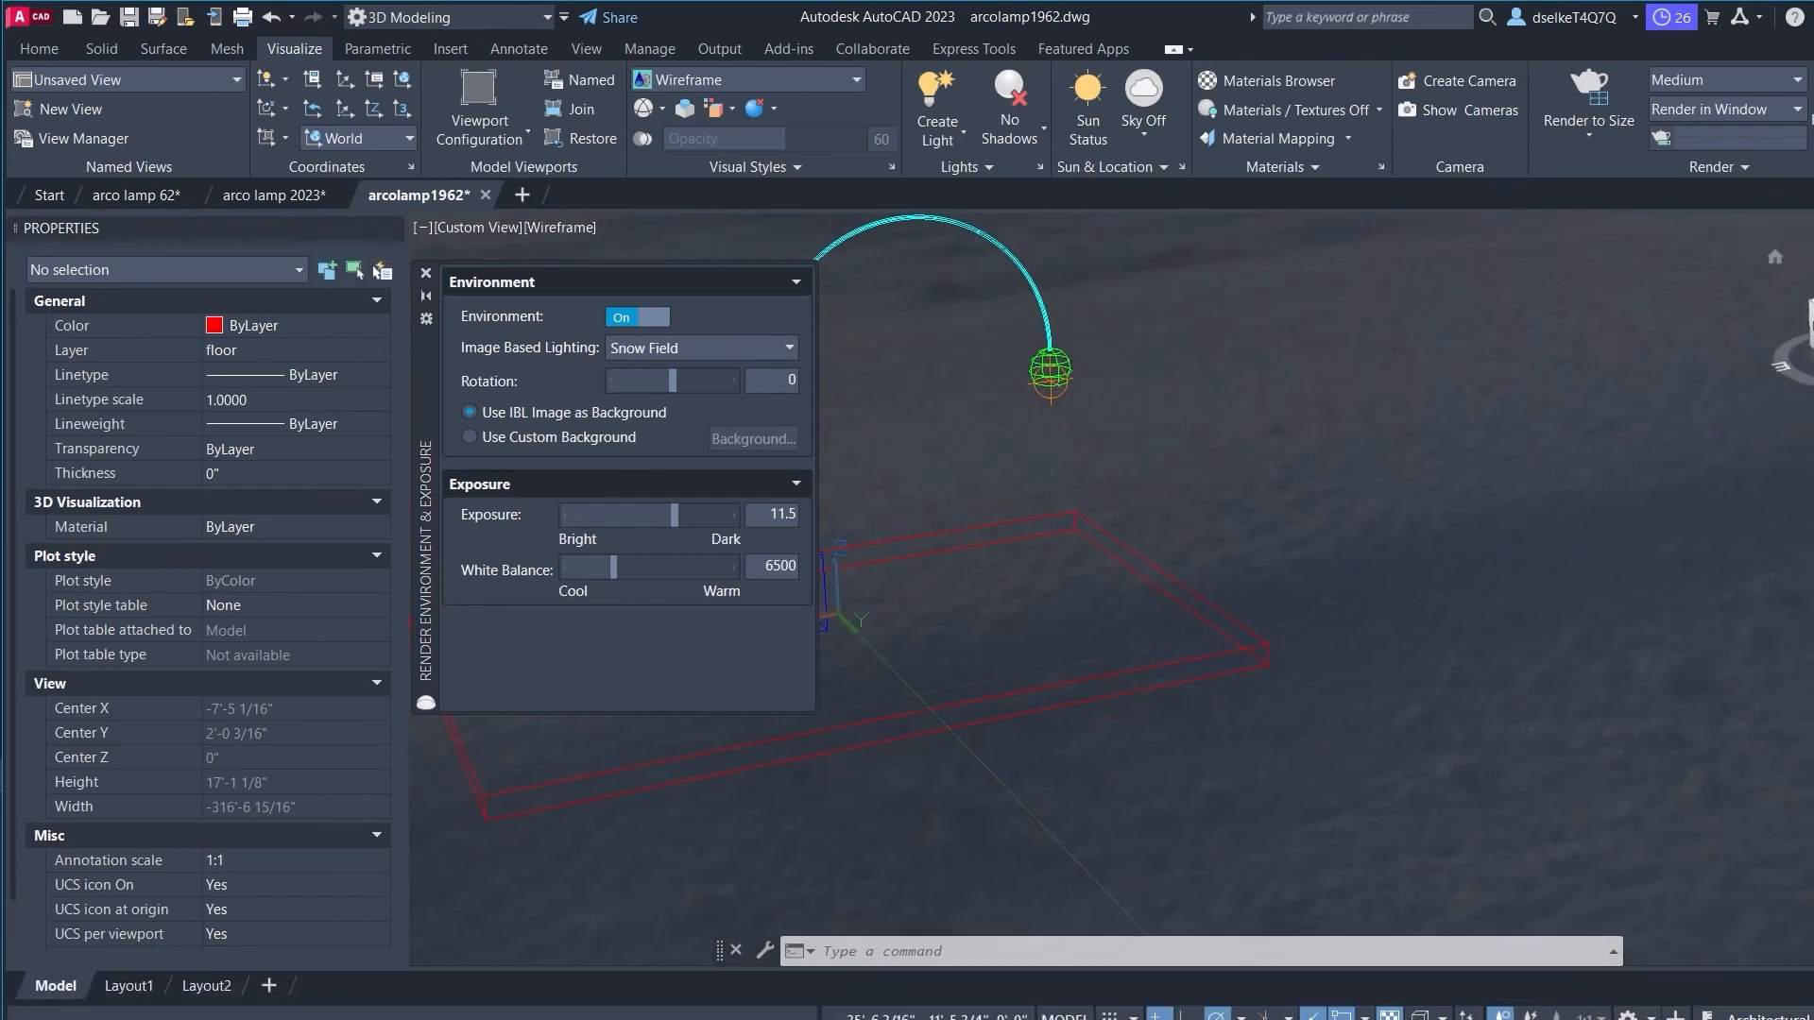
# Step: Orbit the perspective view to face the lamp's front from a low angle, with the snow field horizon behind it
pyautogui.moveTo(1808, 344); pyautogui.dragTo(1627, 380)
pyautogui.scroll(-2, 1267, 480)
pyautogui.moveTo(1221, 487); pyautogui.dragTo(1339, 422, button='middle')
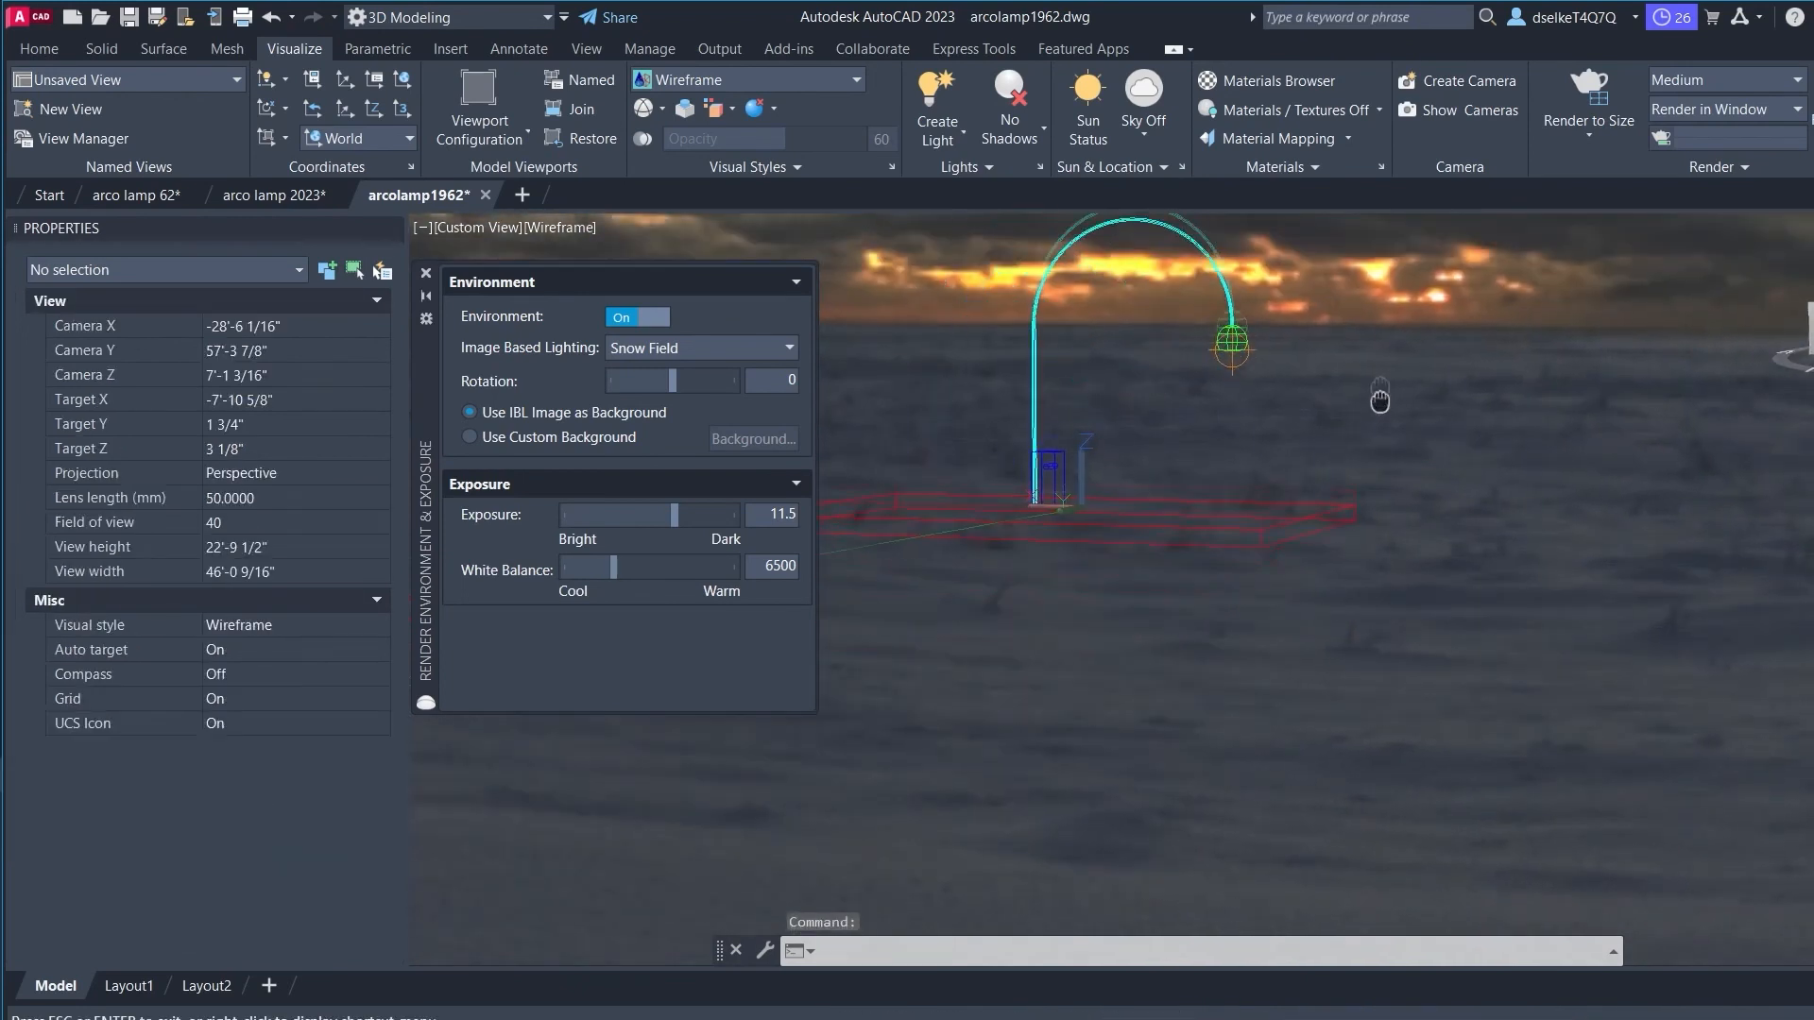
pyautogui.moveTo(1301, 353); pyautogui.dragTo(1315, 336, button='middle')
pyautogui.scroll(1, 1376, 379)
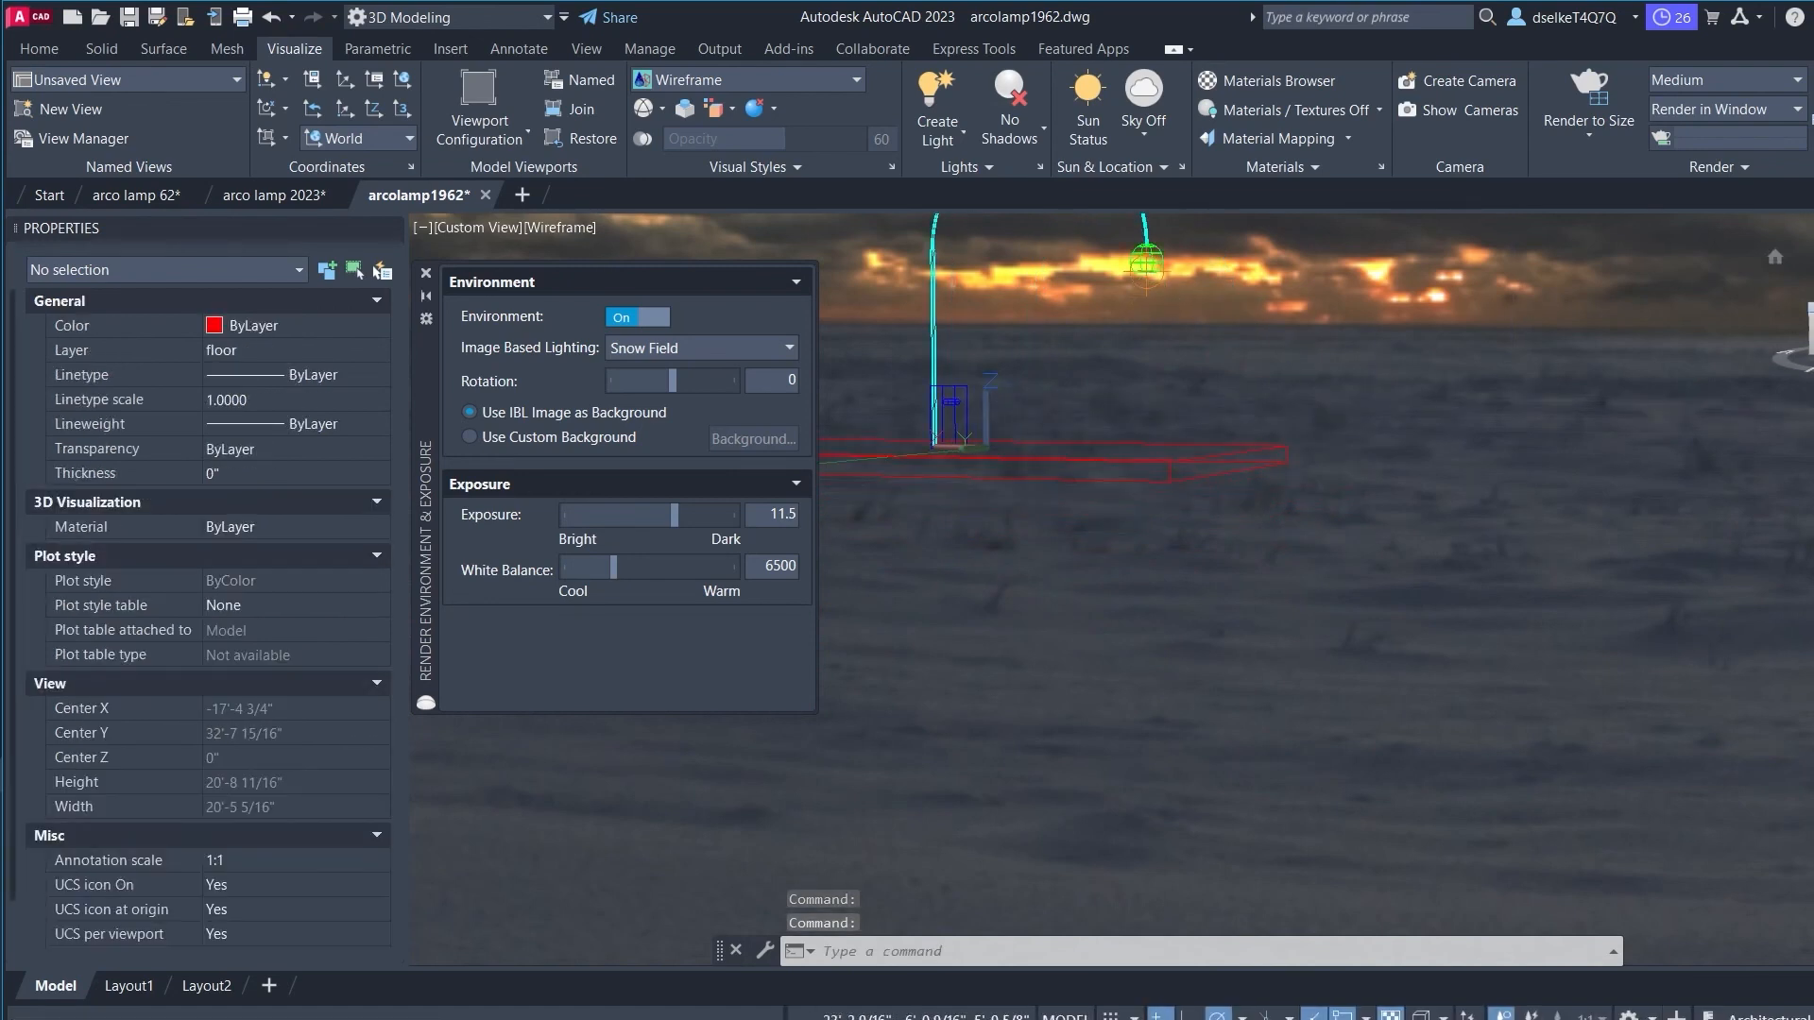
pyautogui.moveTo(1811, 342)
pyautogui.mouseDown()
pyautogui.moveTo(1803, 321)
pyautogui.moveTo(1806, 364)
pyautogui.mouseUp()
pyautogui.moveTo(389, 386); pyautogui.dragTo(475, 396)
pyautogui.moveTo(1049, 244); pyautogui.dragTo(1014, 303, button='middle')
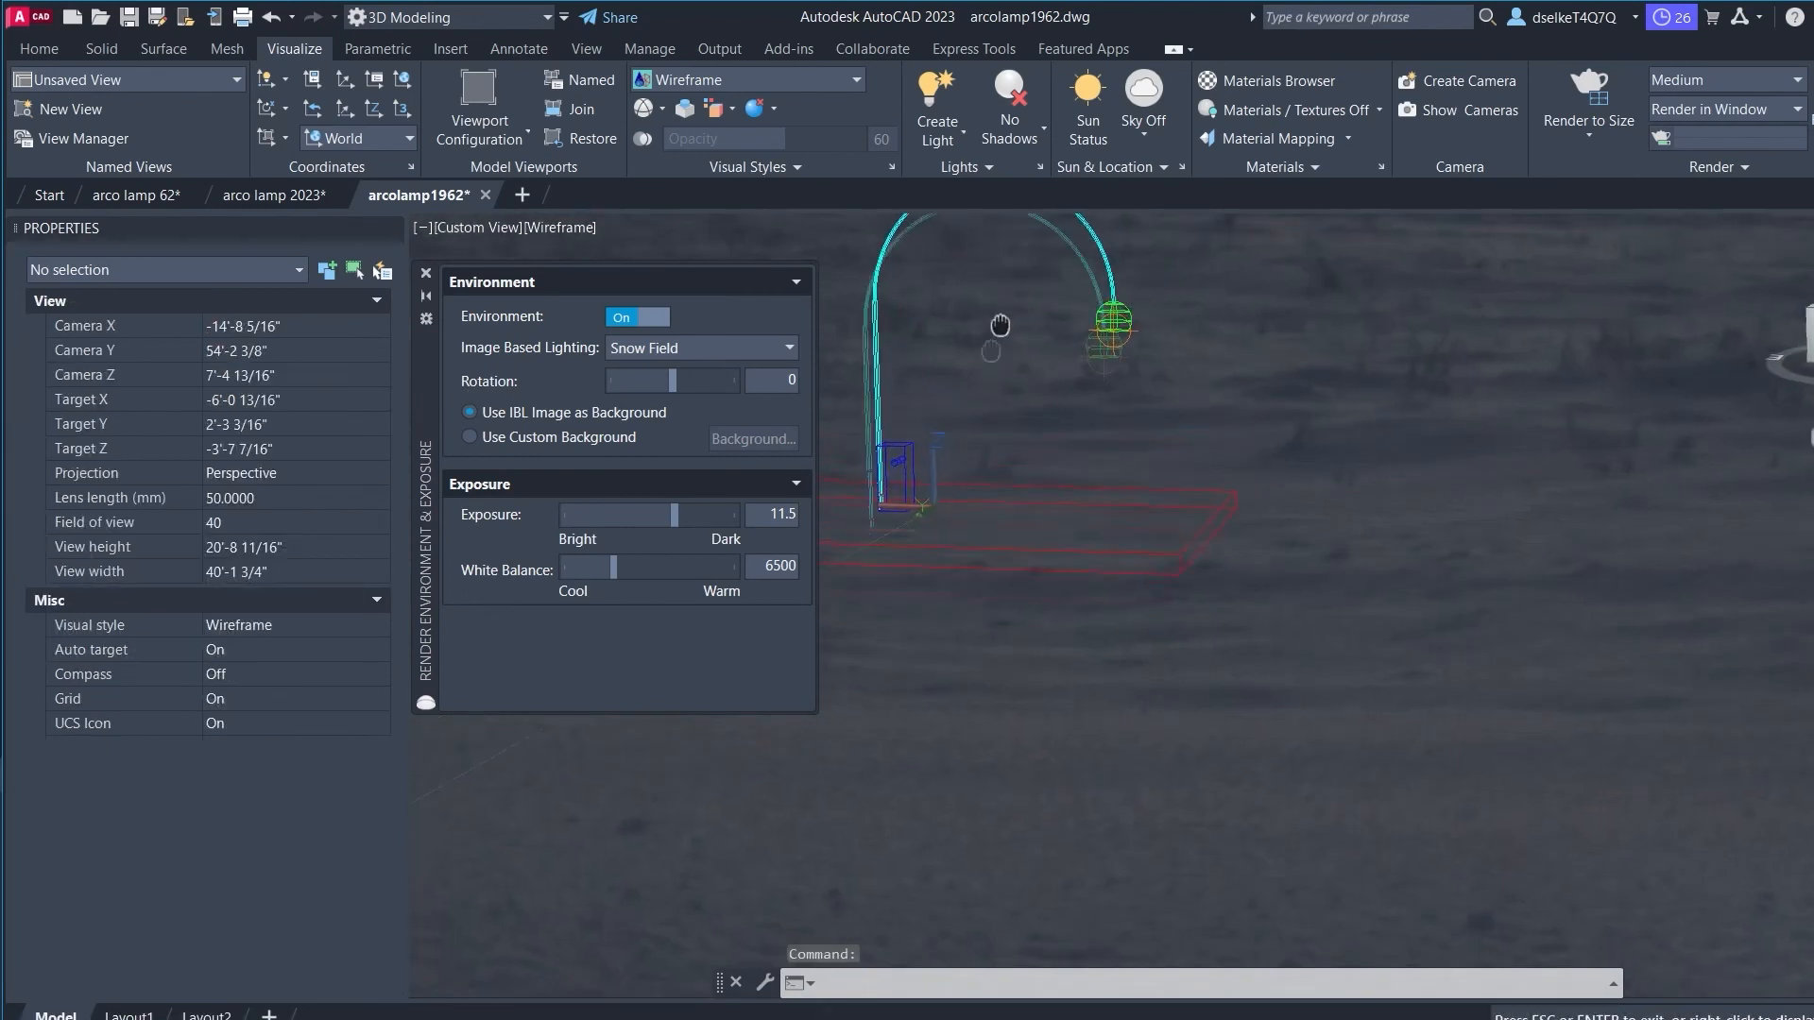
pyautogui.scroll(-4, 1059, 287)
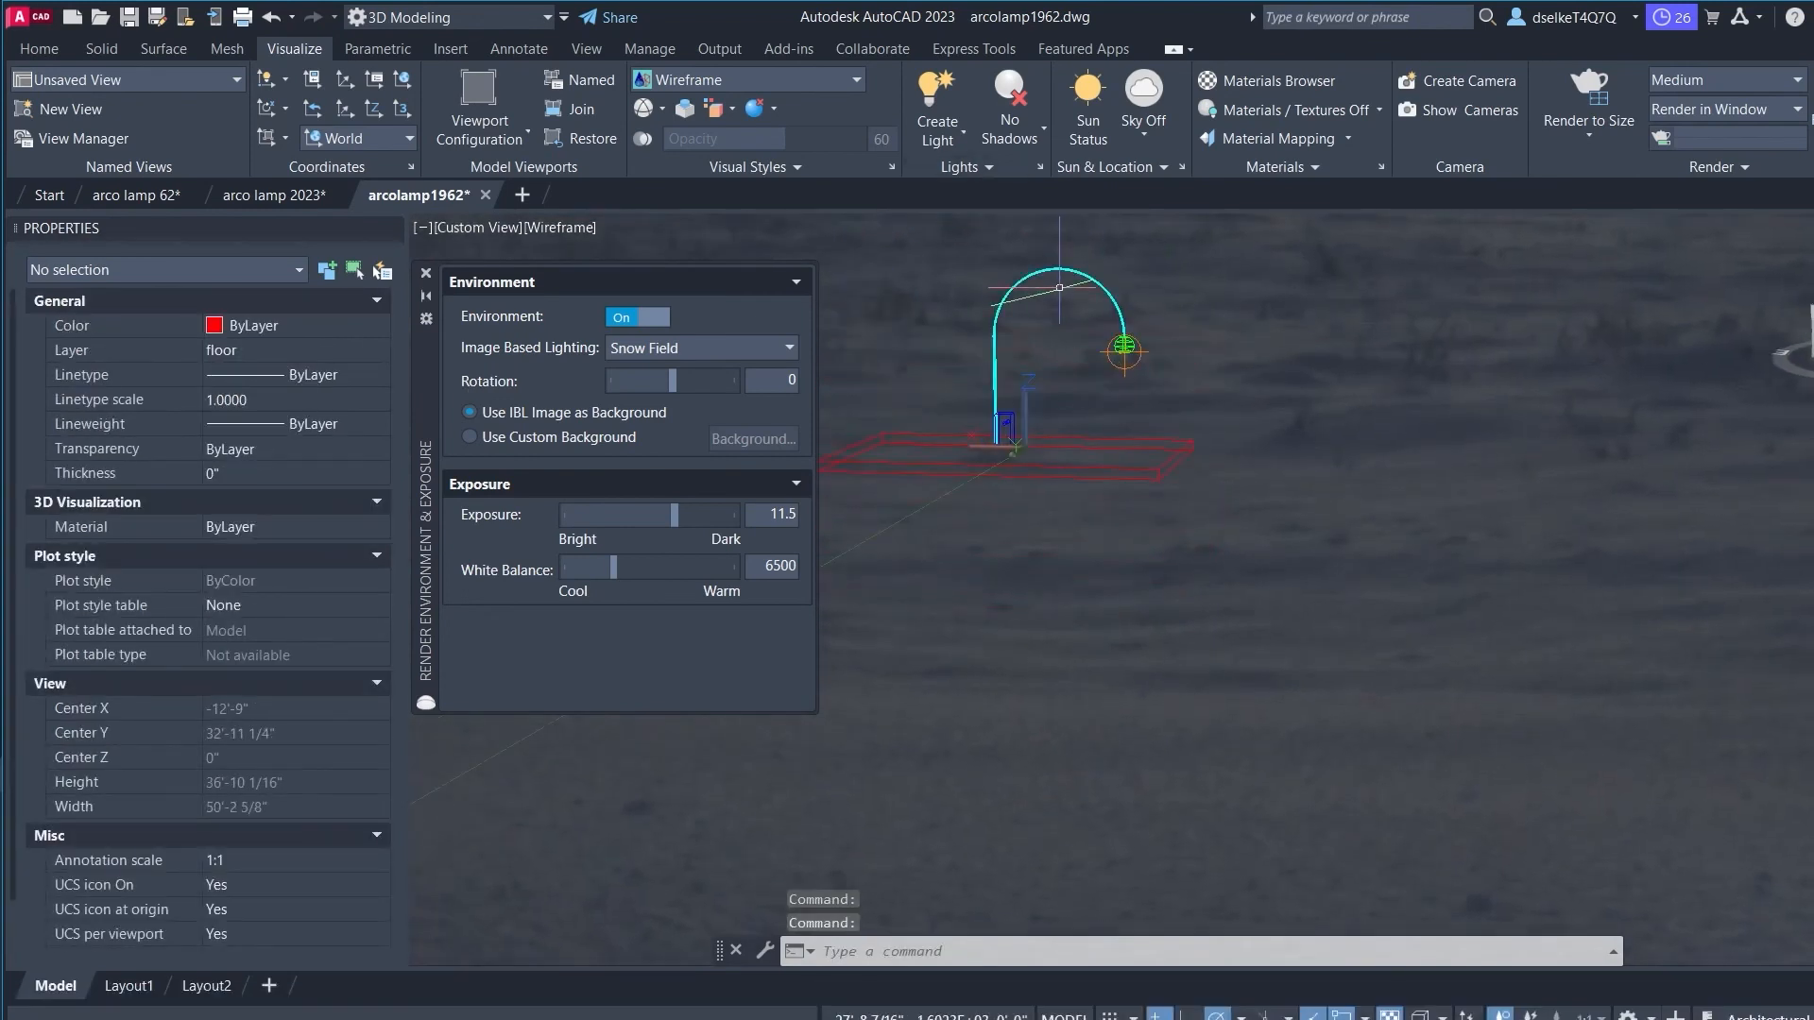
pyautogui.moveTo(1809, 307)
pyautogui.keyDown('shift'); pyautogui.mouseDown(button='middle')
pyautogui.moveTo(1798, 343)
pyautogui.moveTo(1304, 397)
pyautogui.moveTo(983, 384)
pyautogui.moveTo(879, 423)
pyautogui.moveTo(863, 494)
pyautogui.moveTo(728, 267)
pyautogui.moveTo(668, 366)
pyautogui.moveTo(608, 296)
pyautogui.moveTo(435, 407)
pyautogui.moveTo(749, 490)
pyautogui.moveTo(459, 444)
pyautogui.moveTo(1417, 407)
pyautogui.moveTo(1810, 340)
pyautogui.mouseUp(button='middle'); pyautogui.keyUp('shift')
pyautogui.moveTo(1809, 340); pyautogui.dragTo(1812, 397)
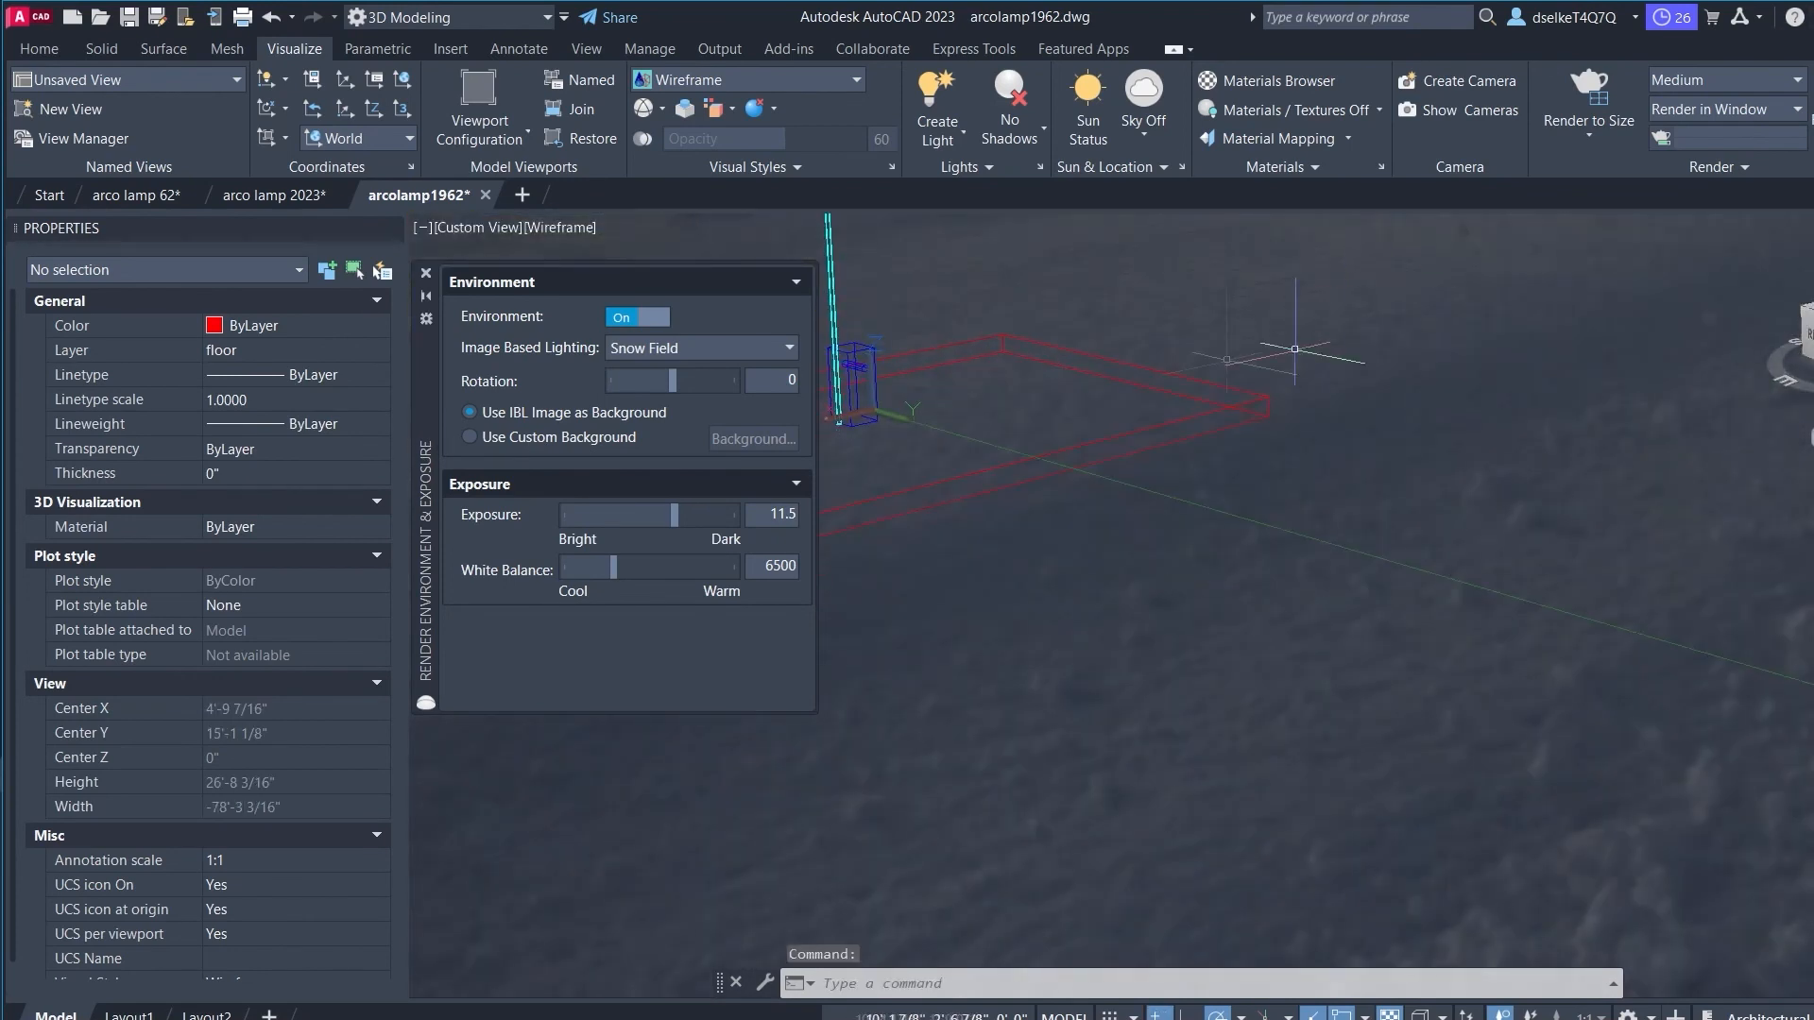
pyautogui.scroll(-5, 1134, 314)
pyautogui.scroll(3, 1104, 336)
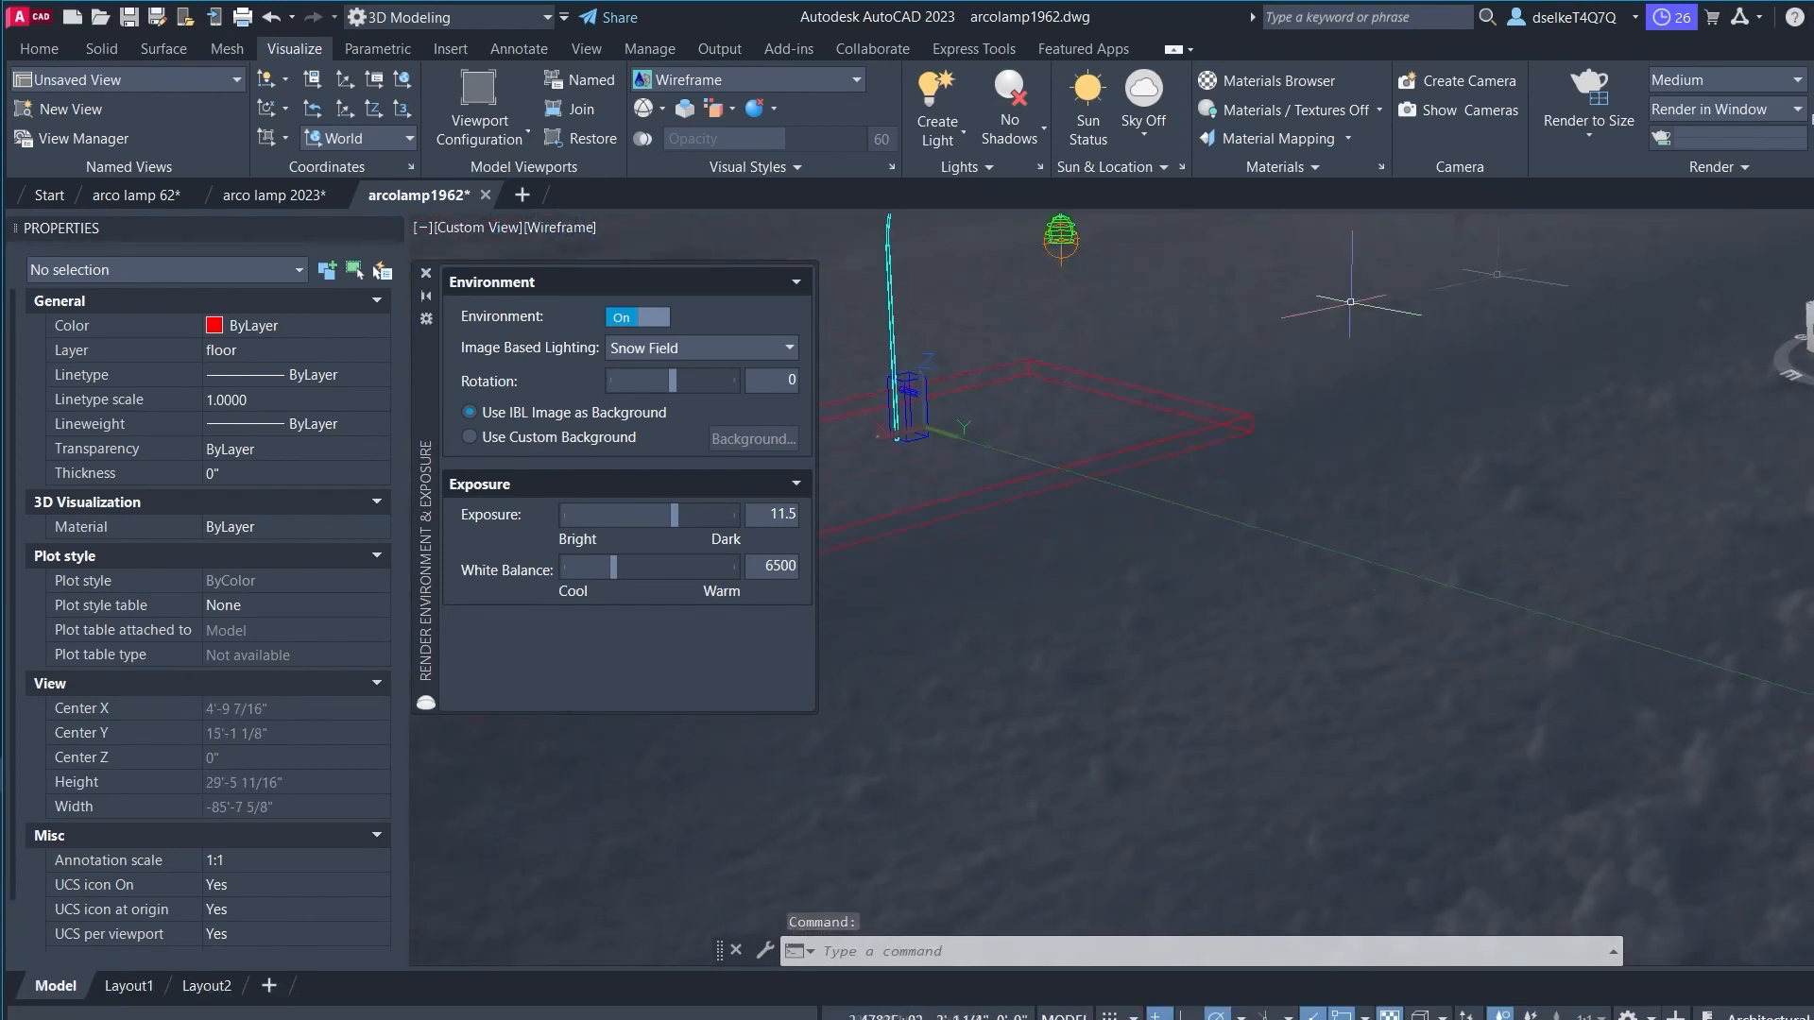
pyautogui.moveTo(1807, 359)
pyautogui.mouseDown()
pyautogui.moveTo(1779, 303)
pyautogui.moveTo(1663, 318)
pyautogui.mouseUp()
pyautogui.moveTo(1010, 290)
pyautogui.mouseDown(button='middle')
pyautogui.moveTo(1090, 443)
pyautogui.moveTo(1091, 501)
pyautogui.moveTo(1049, 486)
pyautogui.moveTo(1121, 434)
pyautogui.moveTo(1042, 650)
pyautogui.moveTo(1051, 594)
pyautogui.moveTo(1202, 454)
pyautogui.moveTo(1219, 571)
pyautogui.mouseUp(button='middle')
pyautogui.scroll(4, 1093, 520)
pyautogui.scroll(5, 1039, 650)
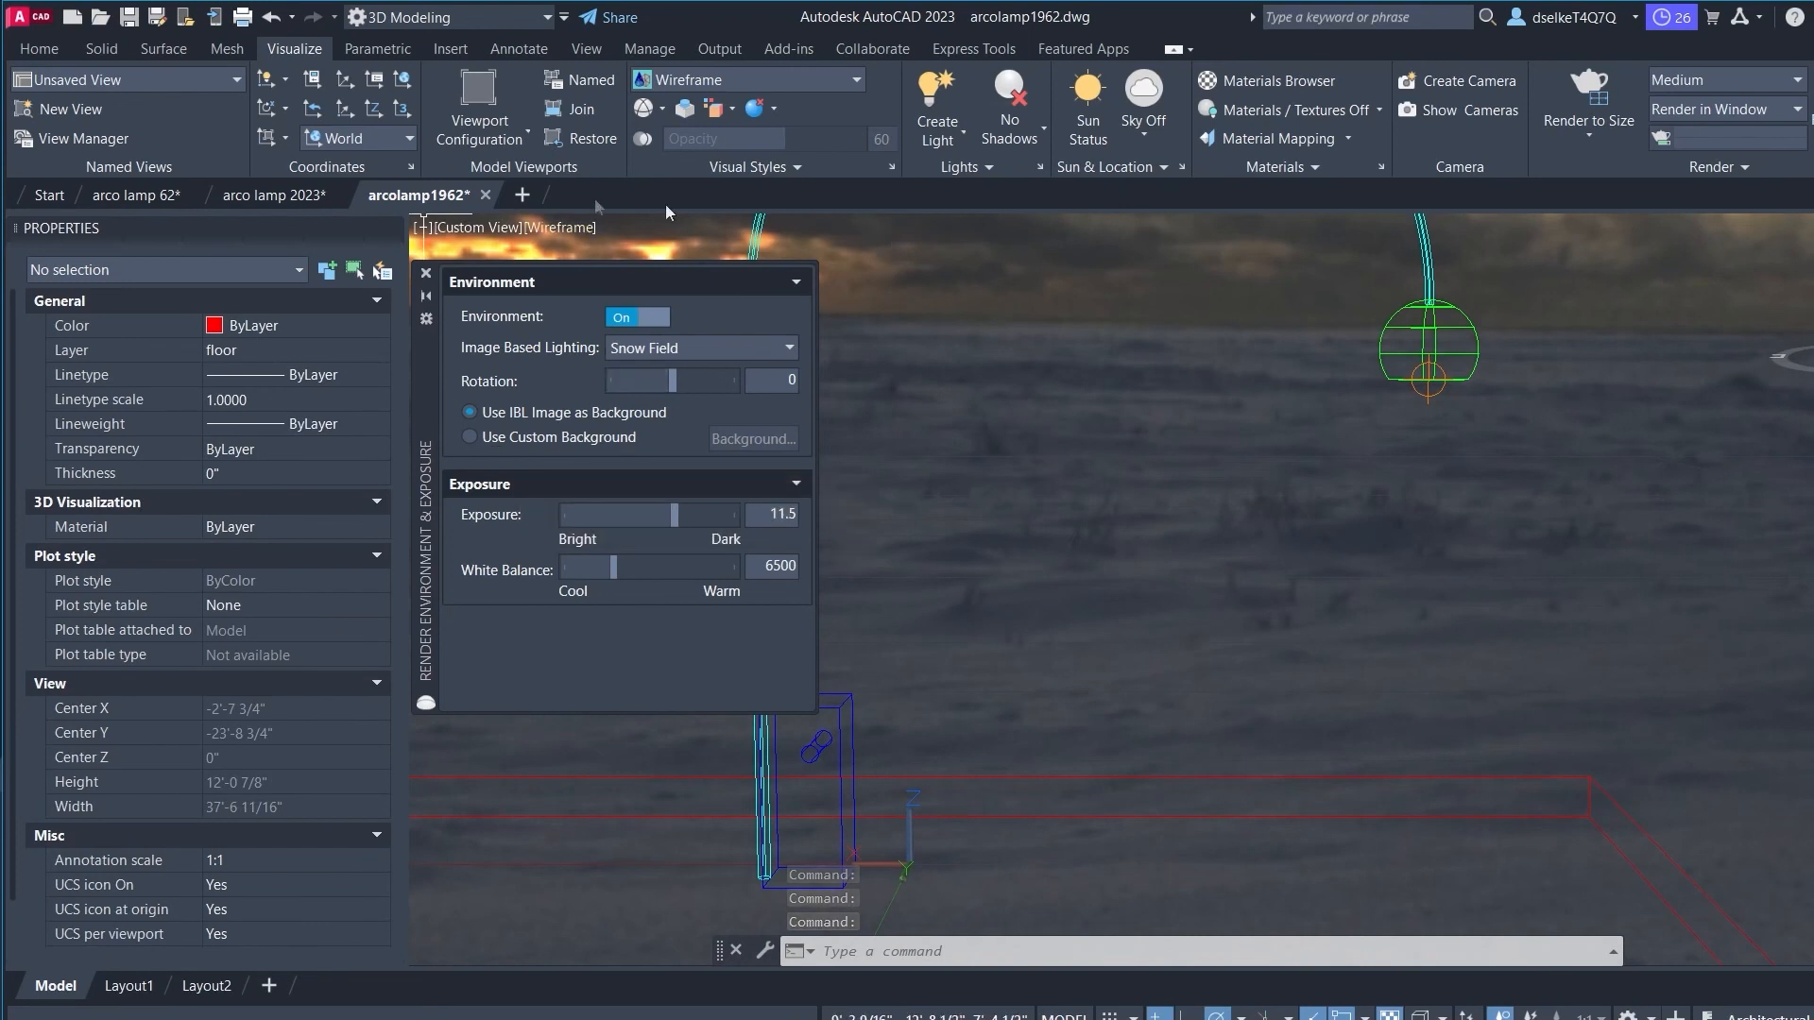
# Step: Show the model in the Realistic visual style and set the environment exposure to 10
pyautogui.click(568, 230)
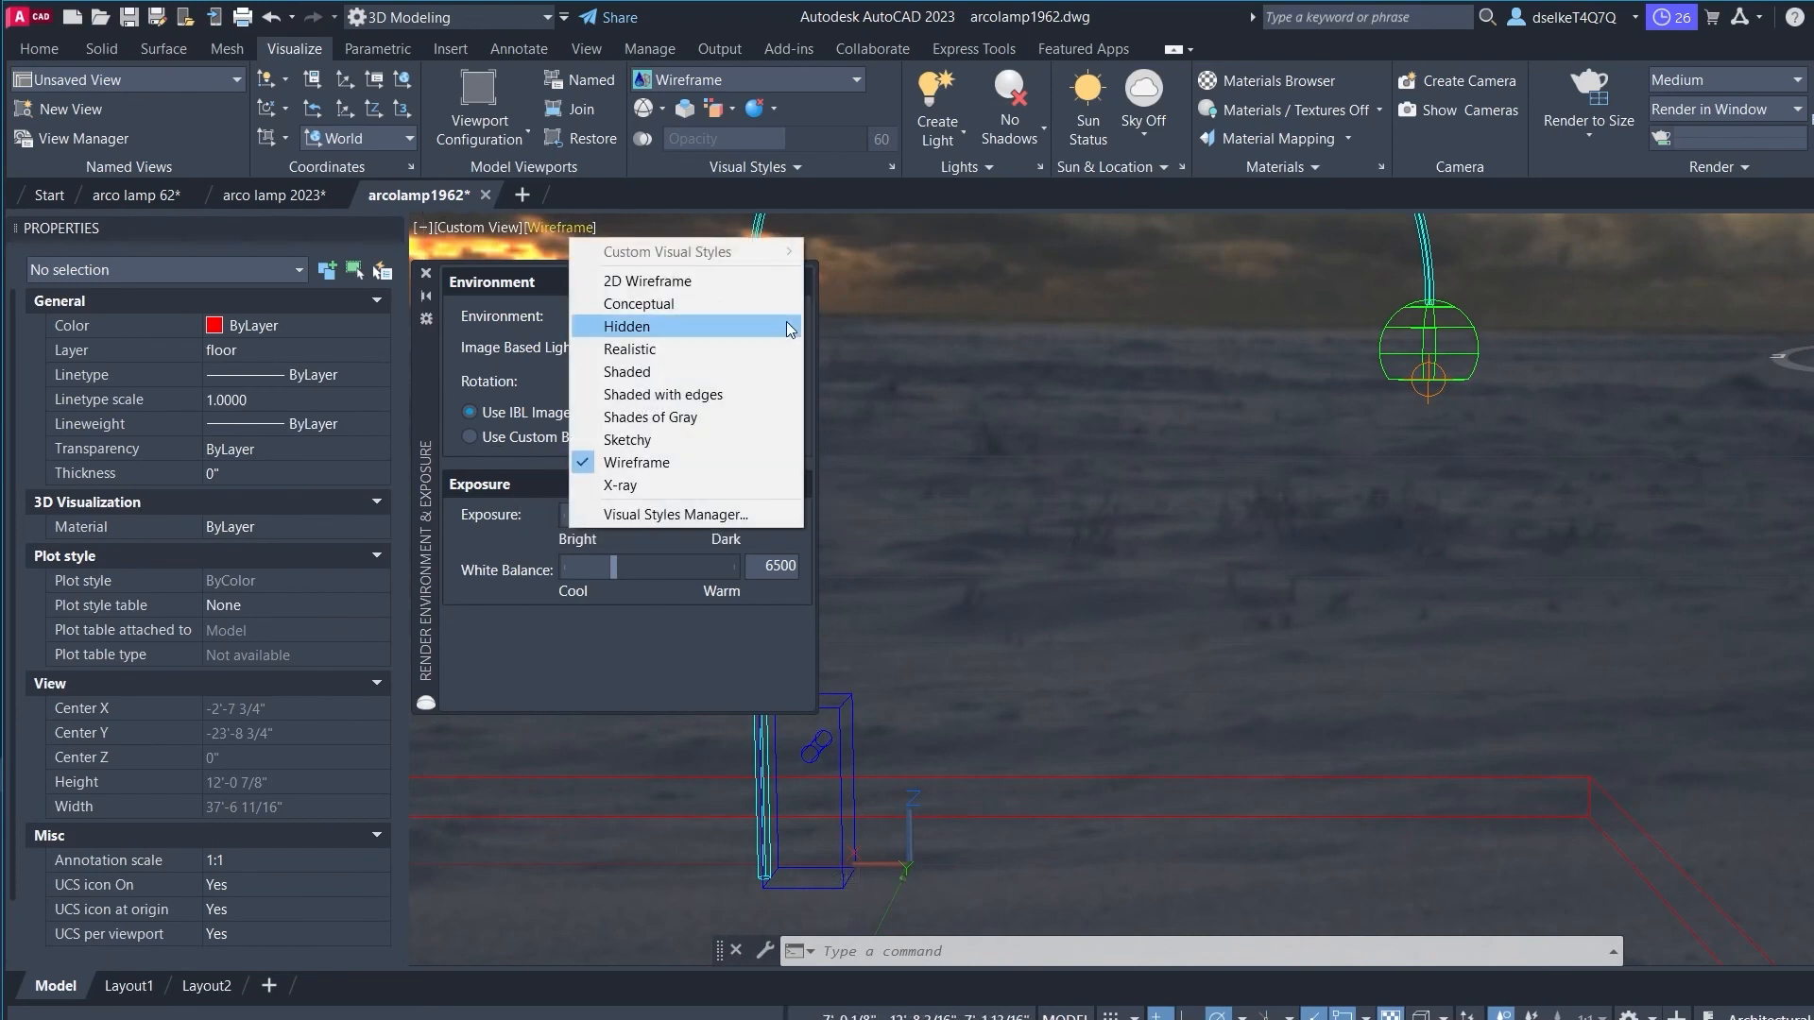
pyautogui.click(645, 343)
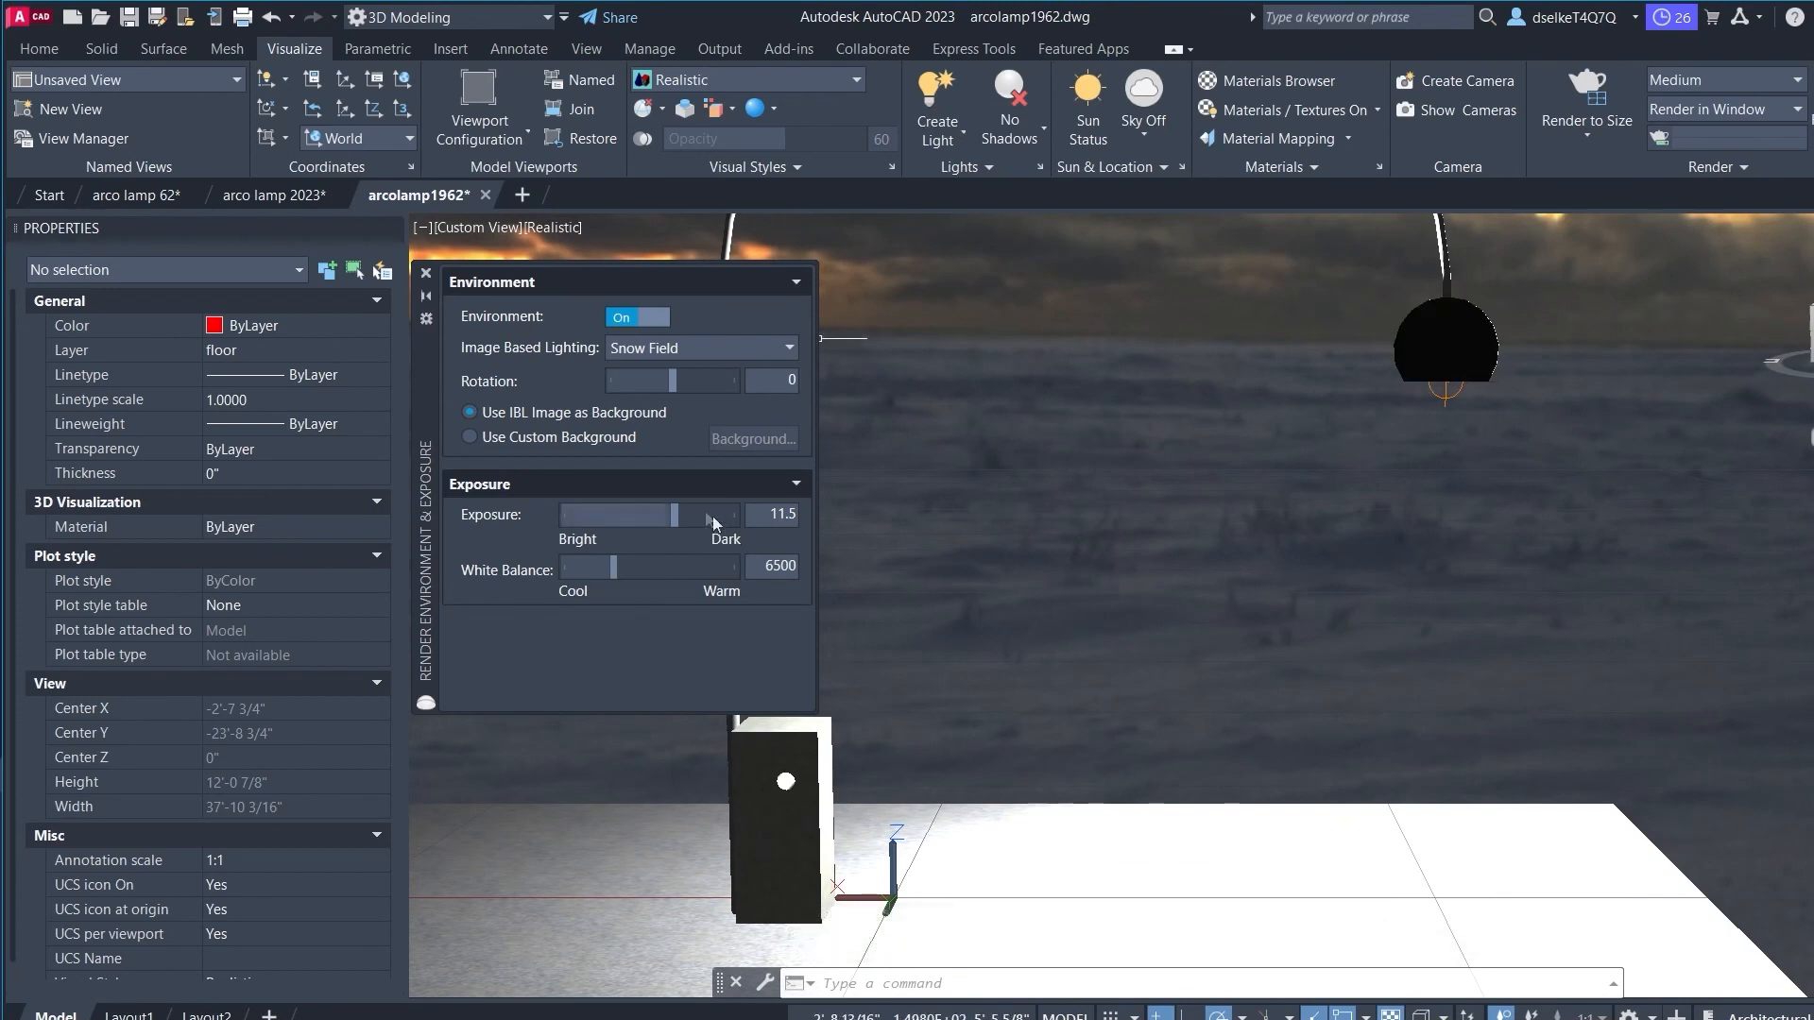
pyautogui.click(766, 515)
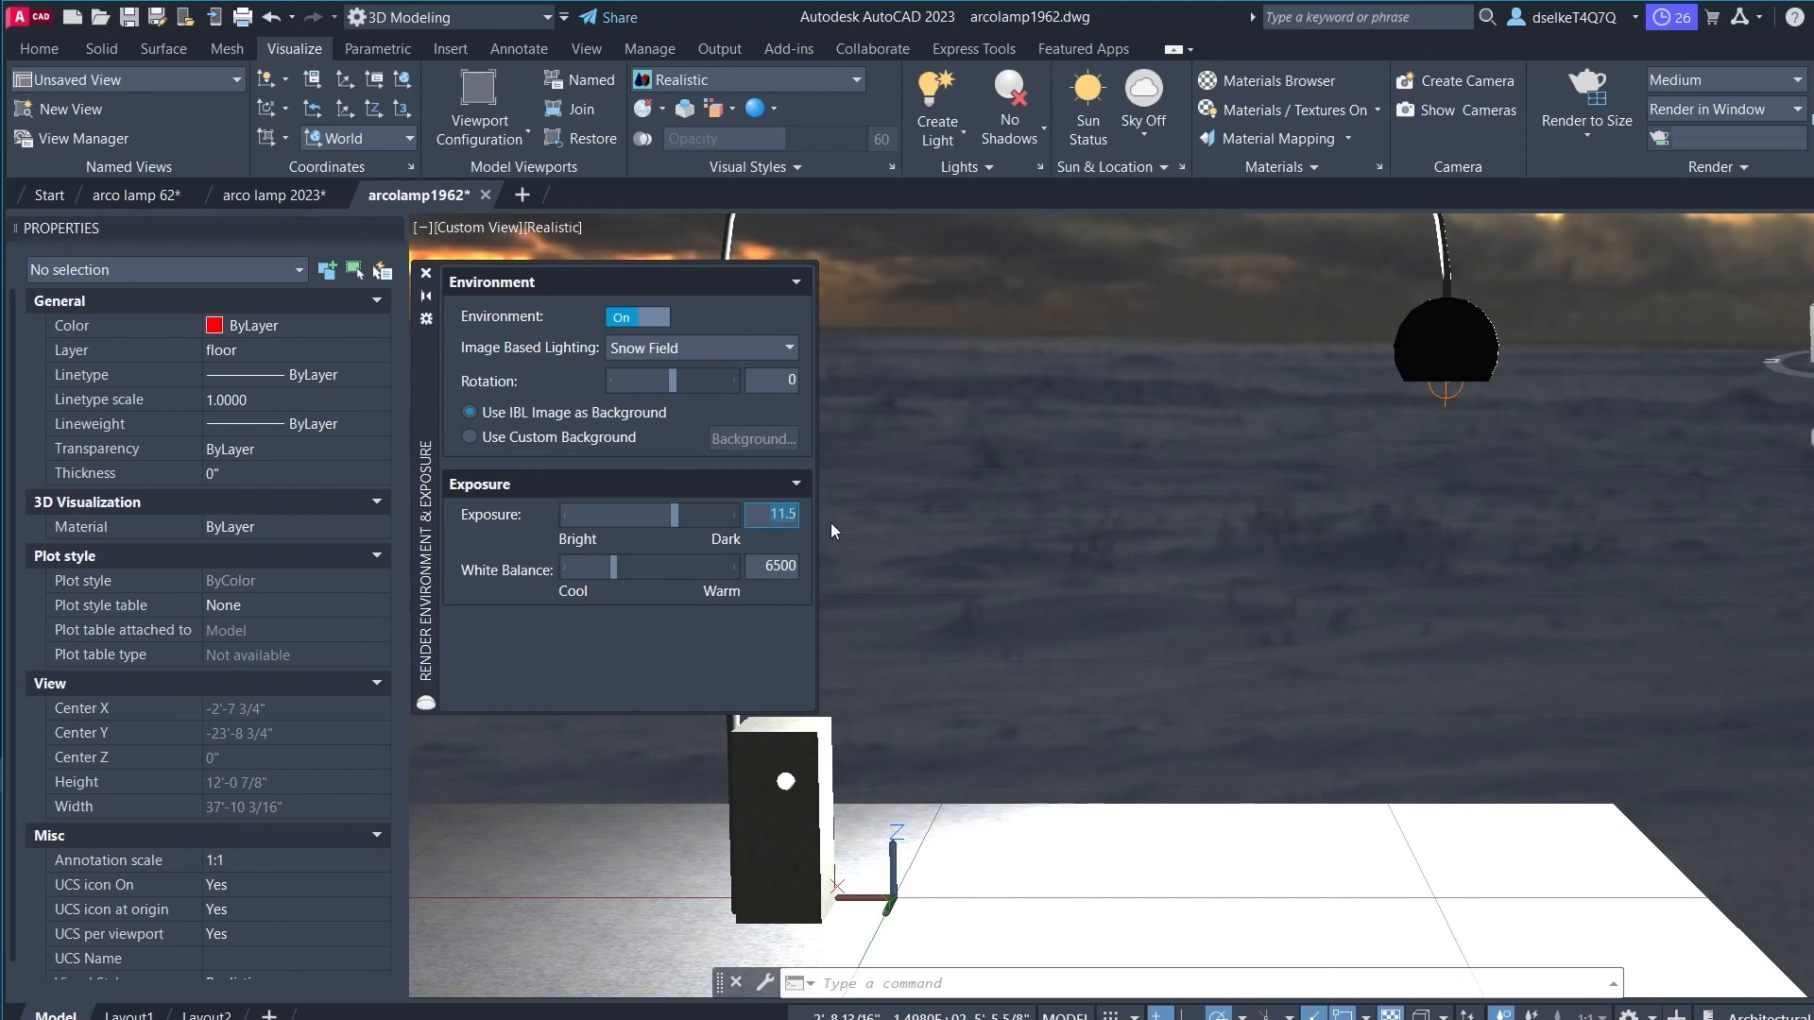
pyautogui.write('10')
pyautogui.press('Return')
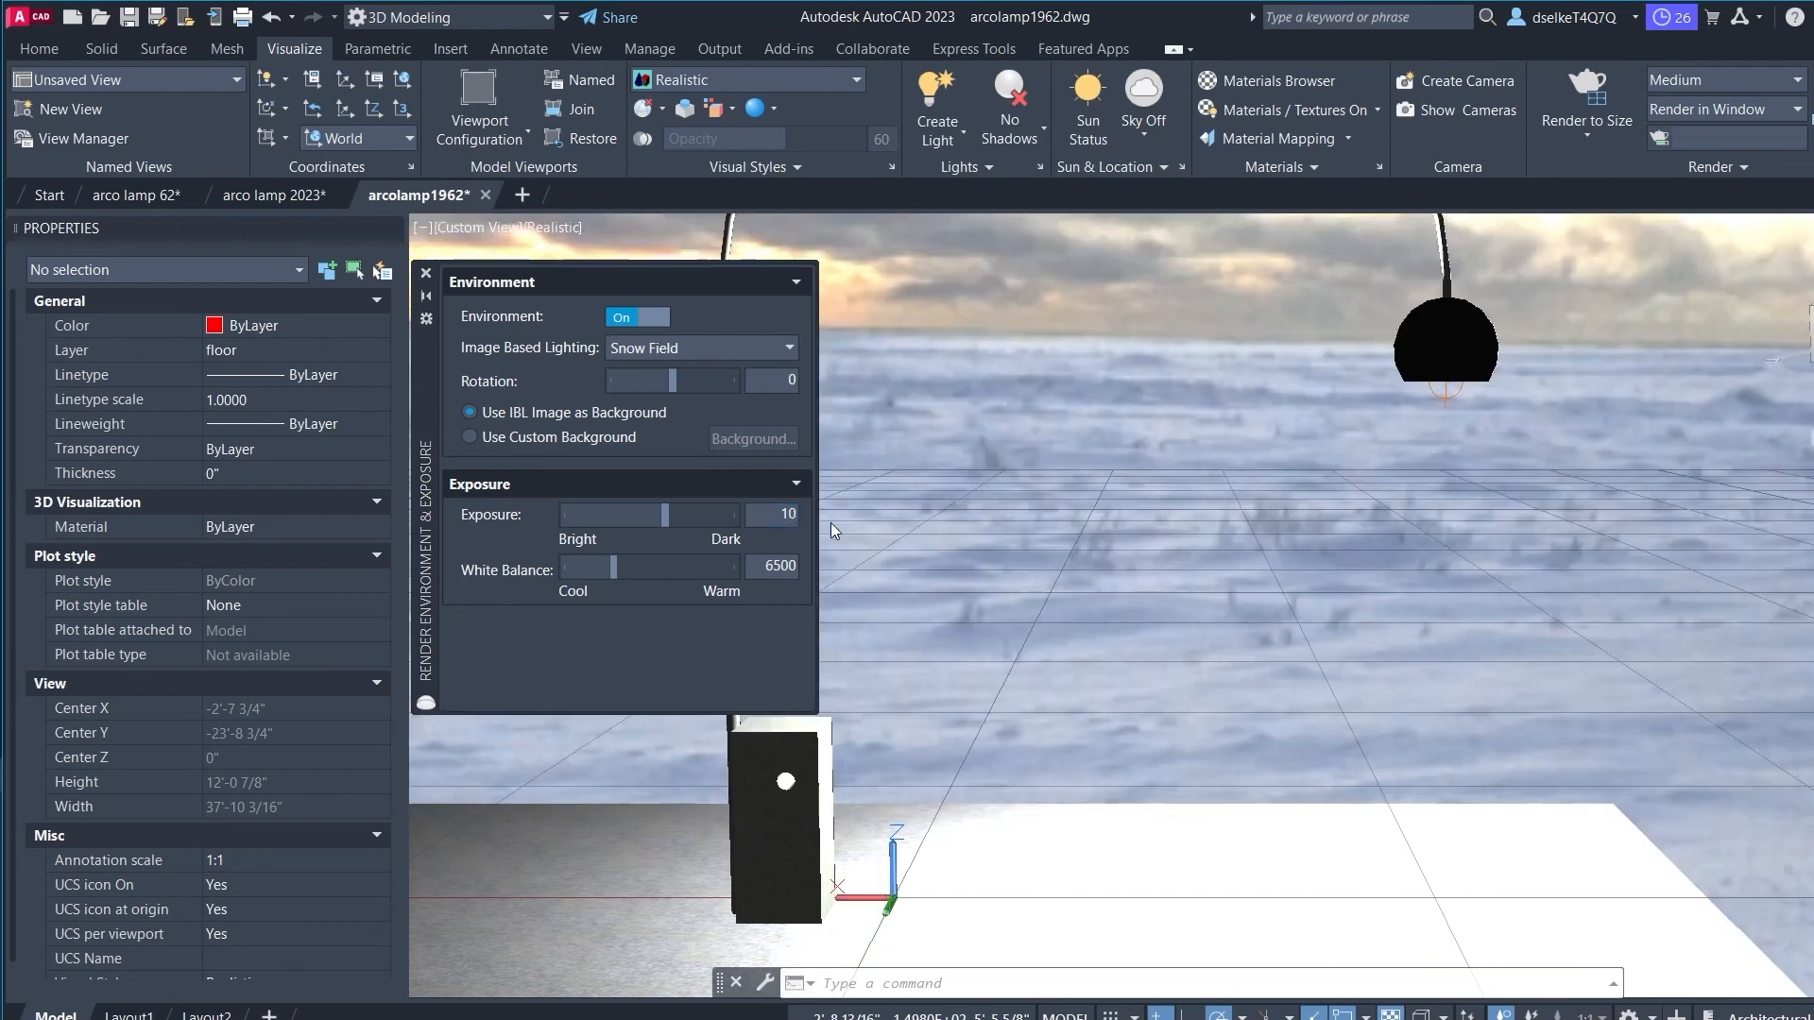
# Step: Set the environment exposure to 12 and close the render environment settings
pyautogui.click(770, 513)
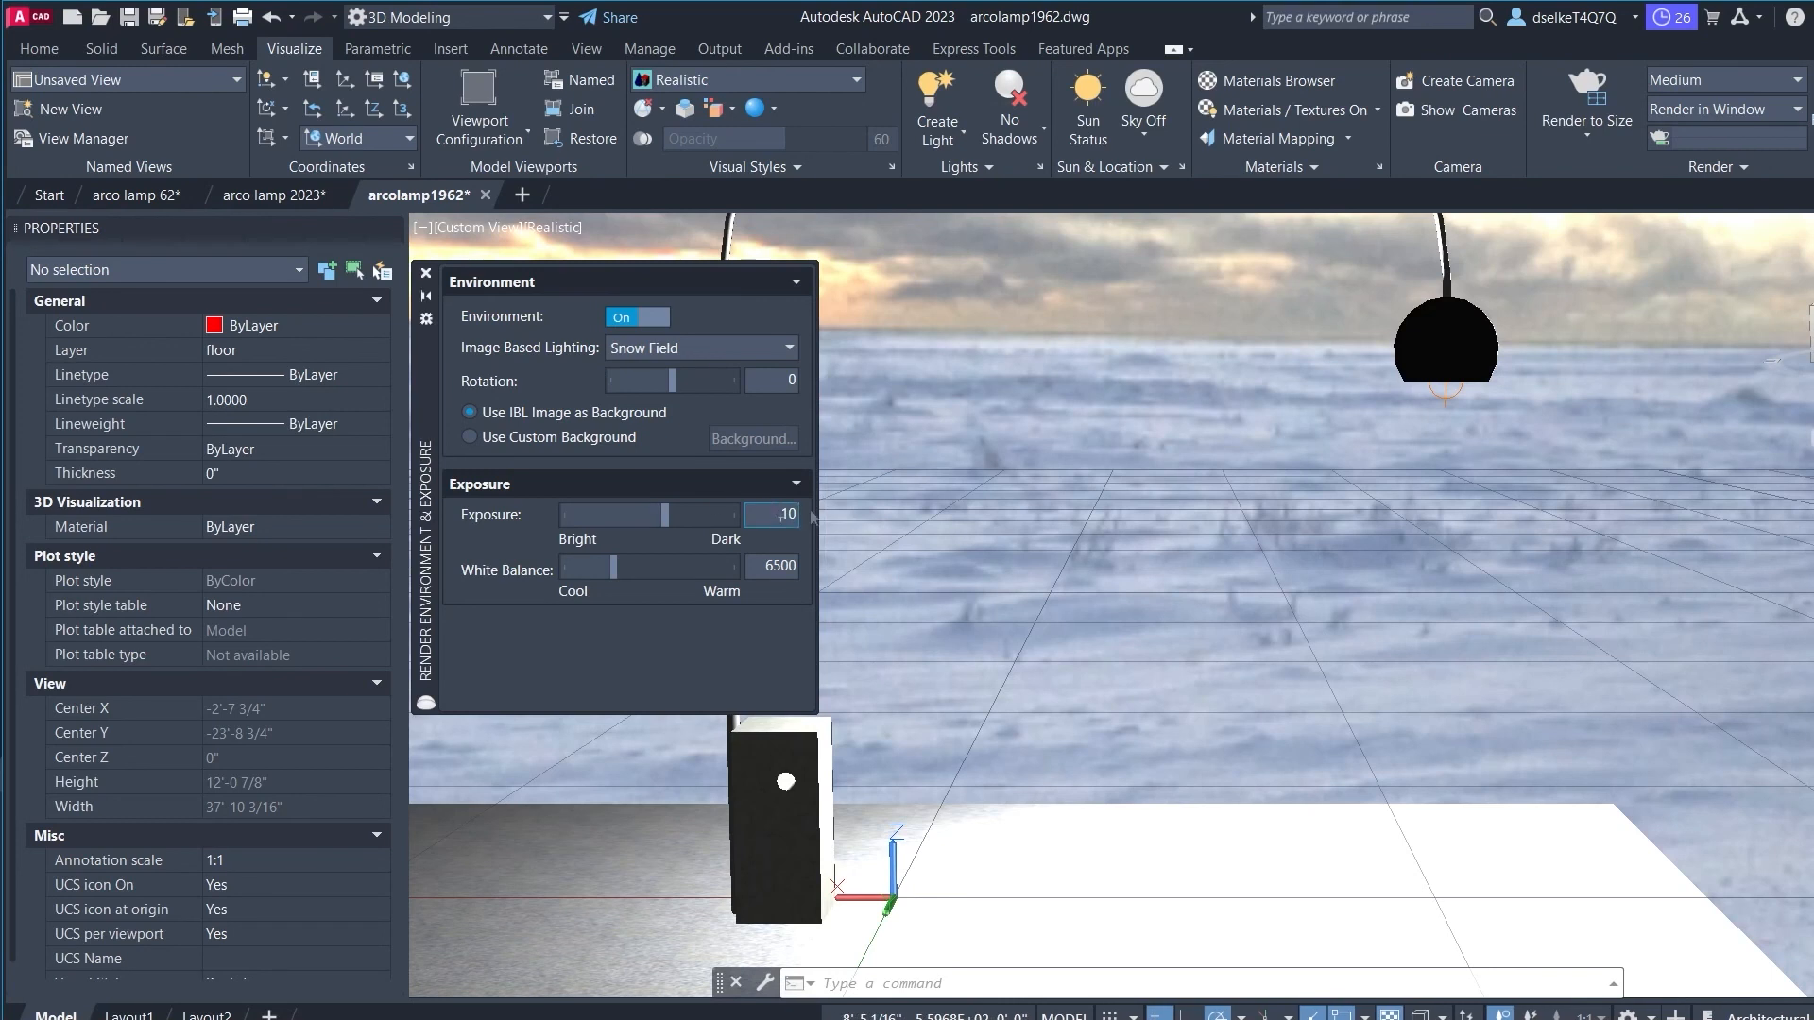
pyautogui.press('Return')
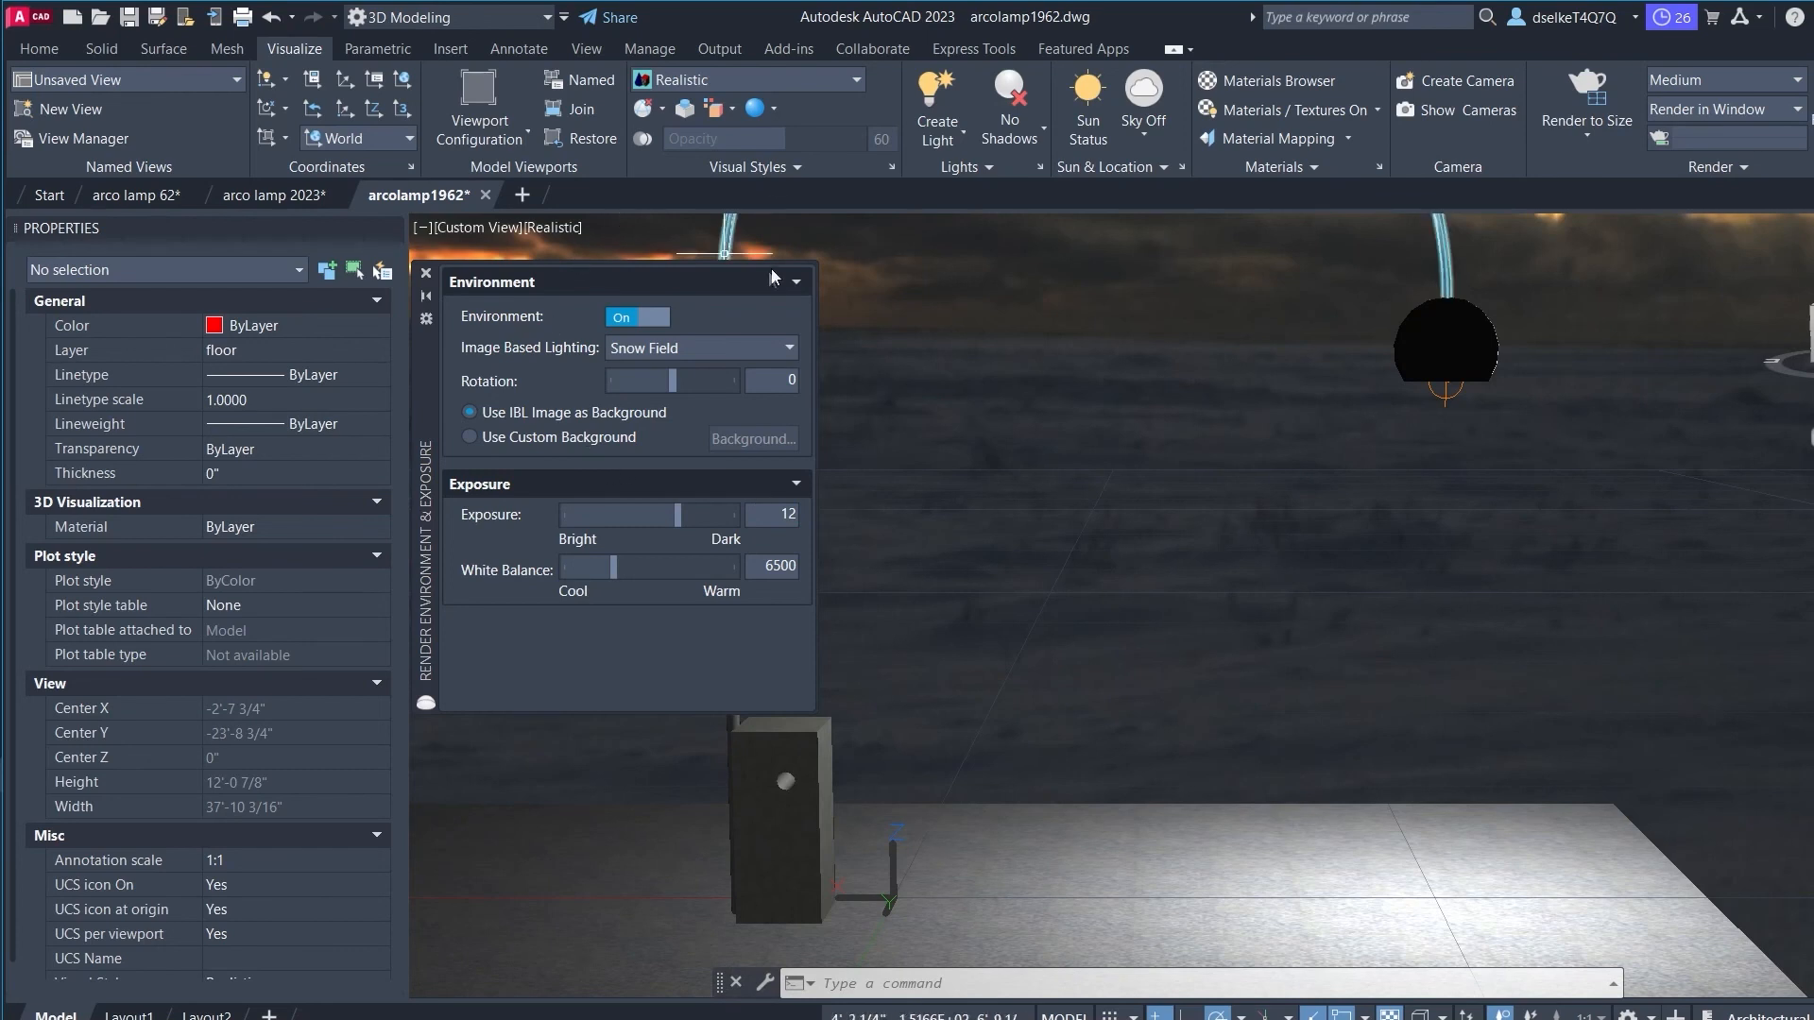
pyautogui.click(426, 273)
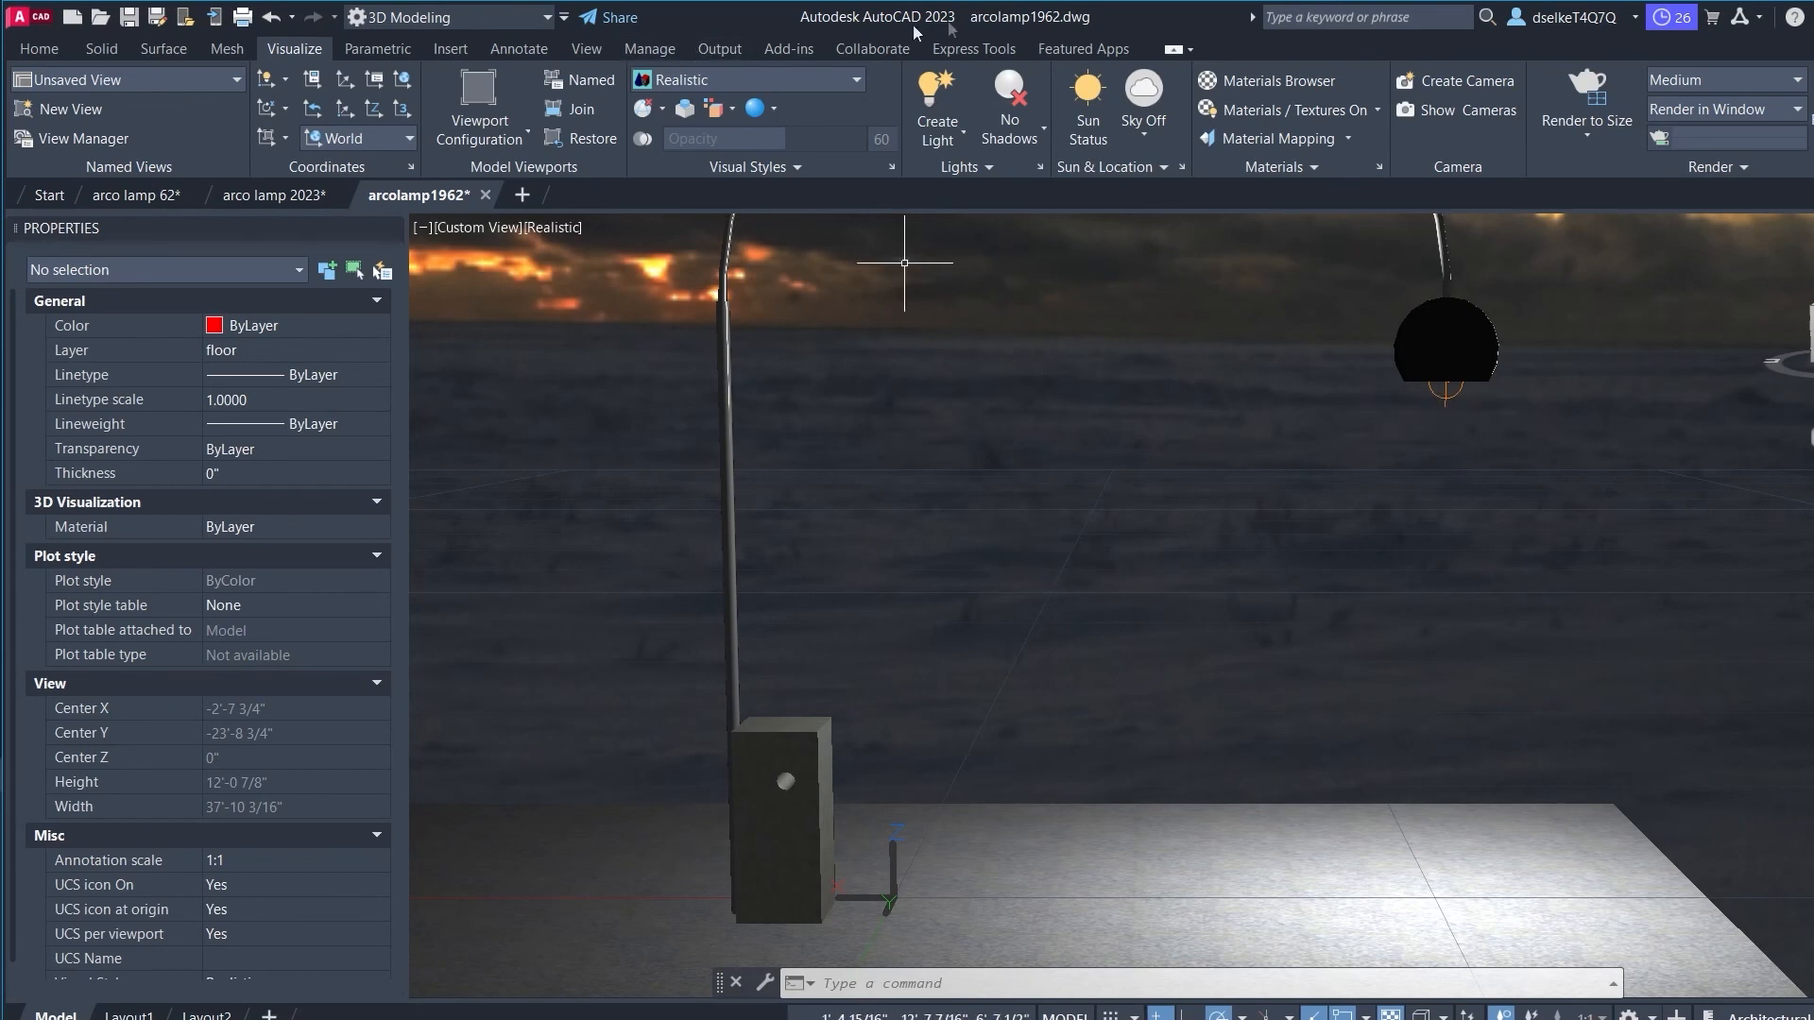
# Step: Place a spotlight high up beyond the lampshade, aimed at the lamp's base block
pyautogui.click(960, 138)
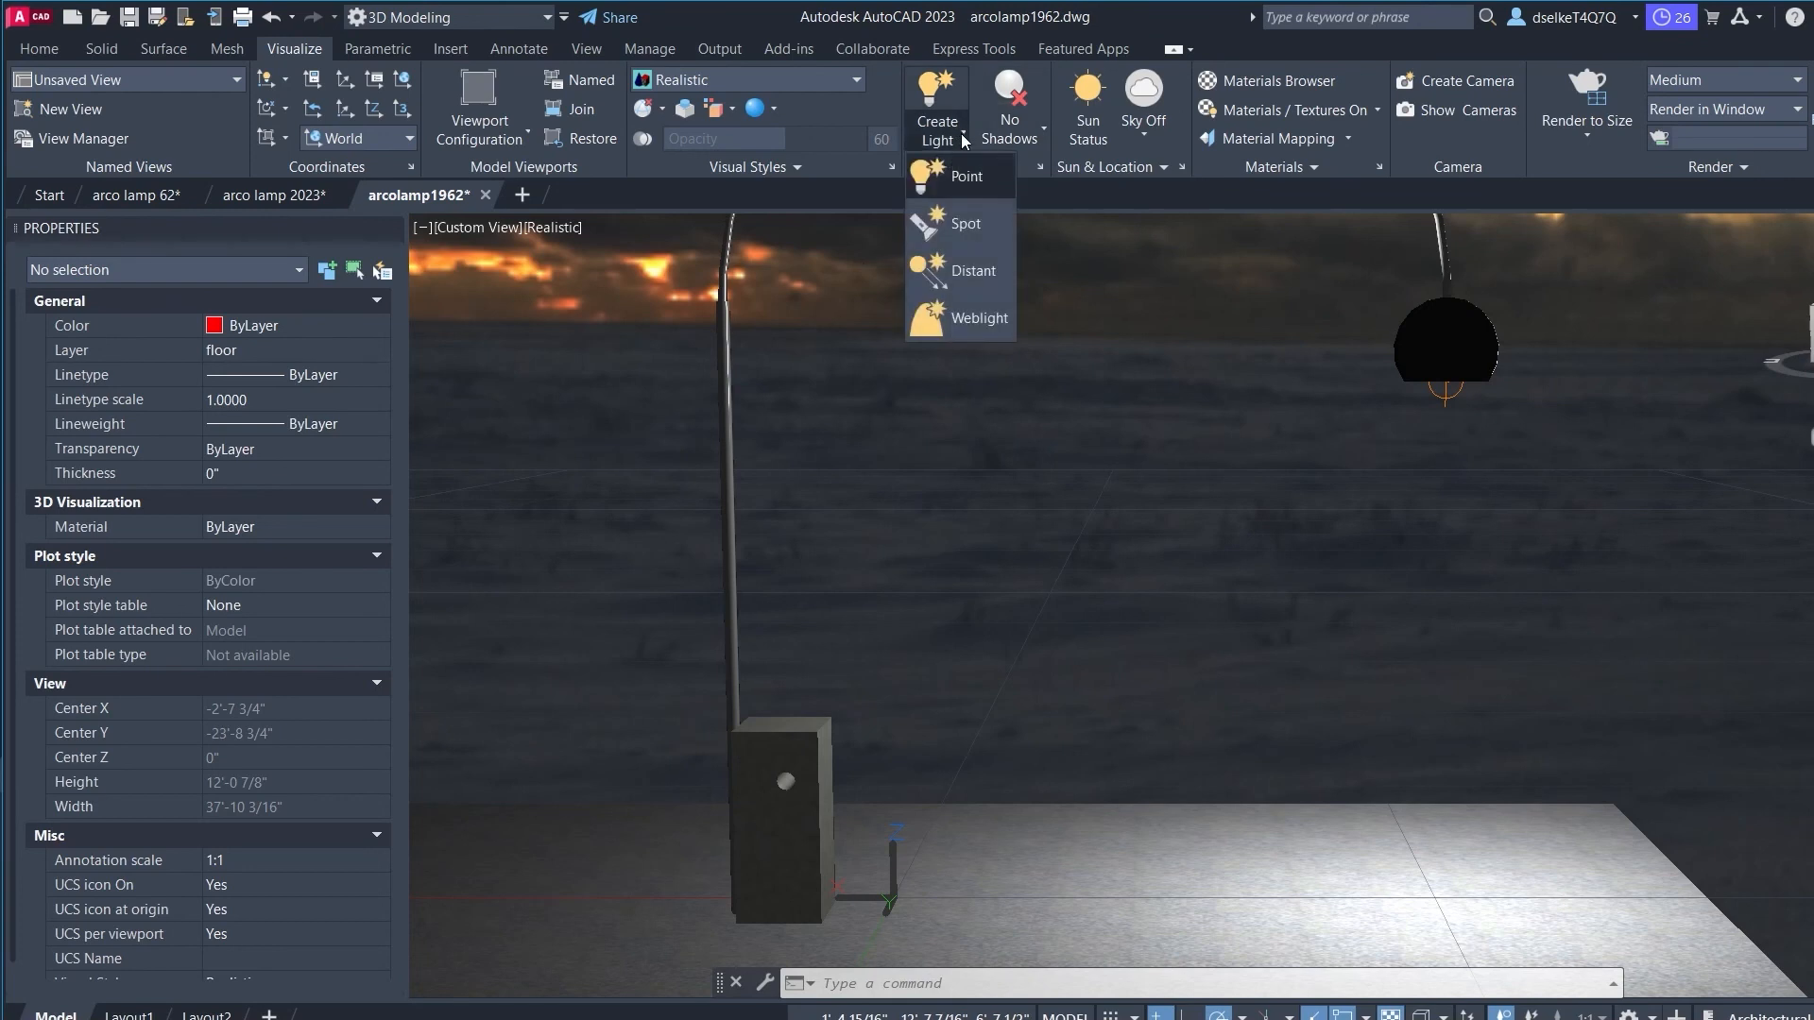
pyautogui.click(966, 224)
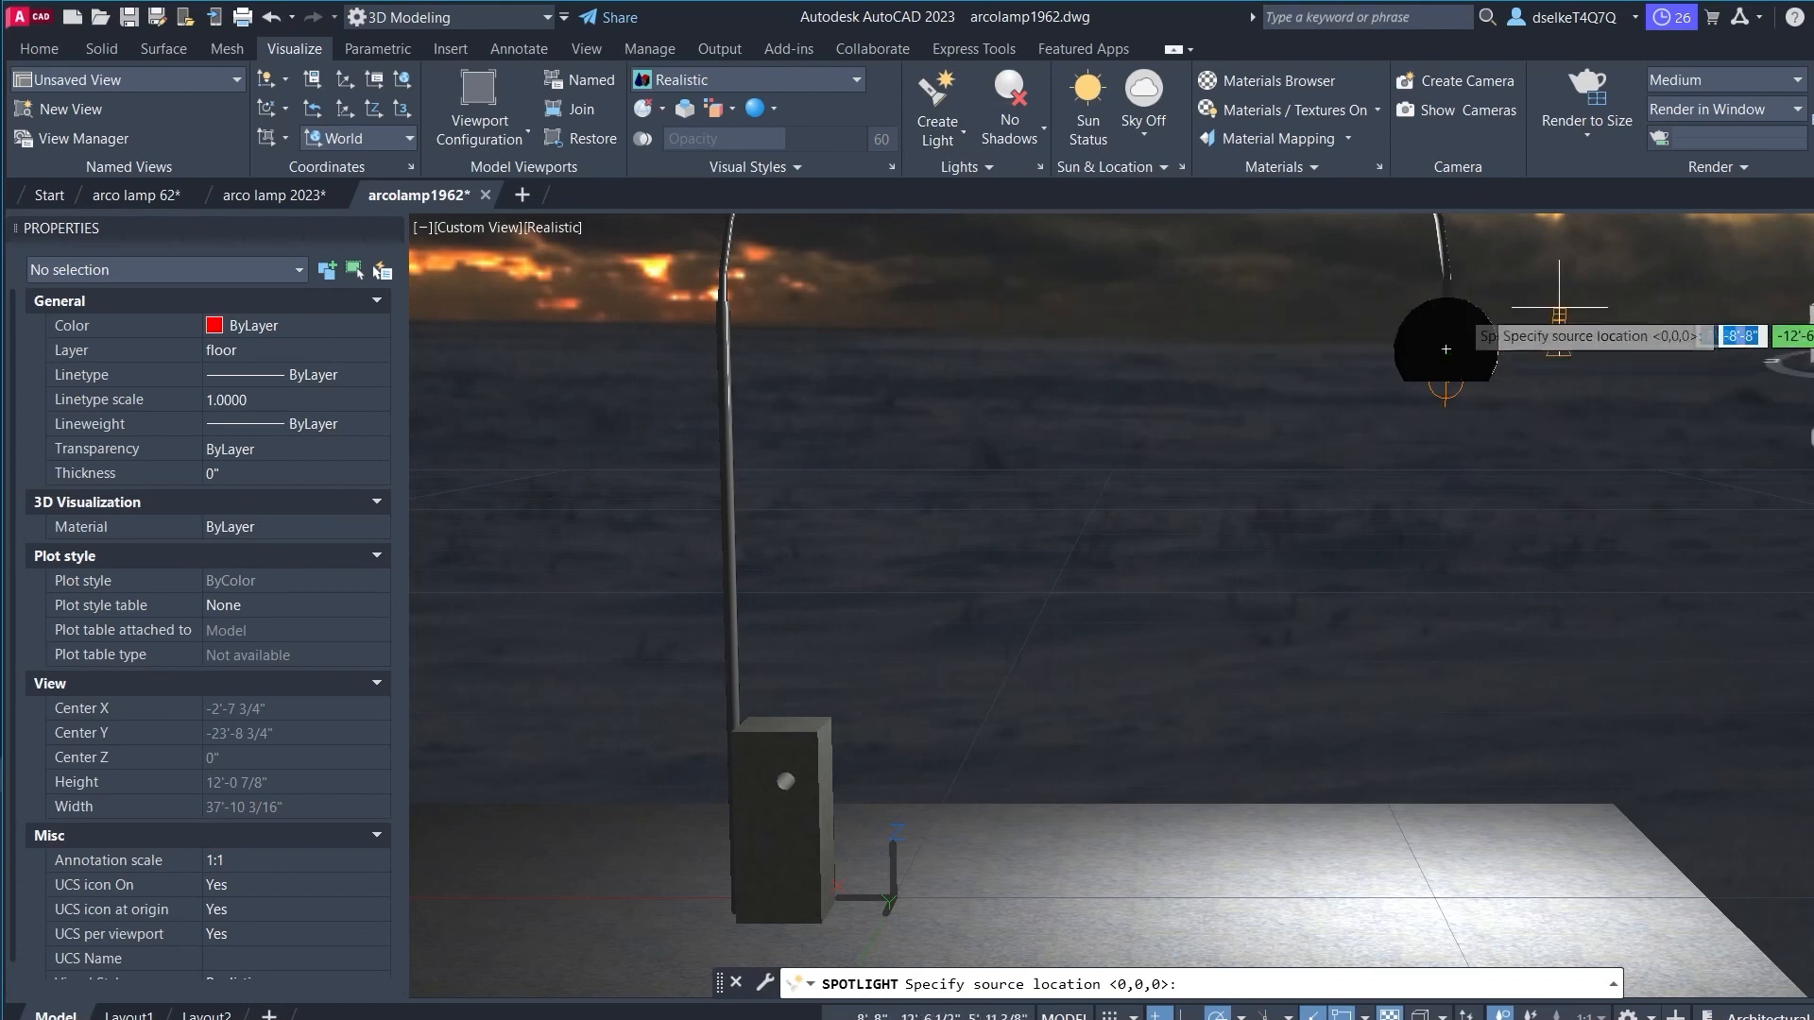
pyautogui.scroll(-4, 1440, 345)
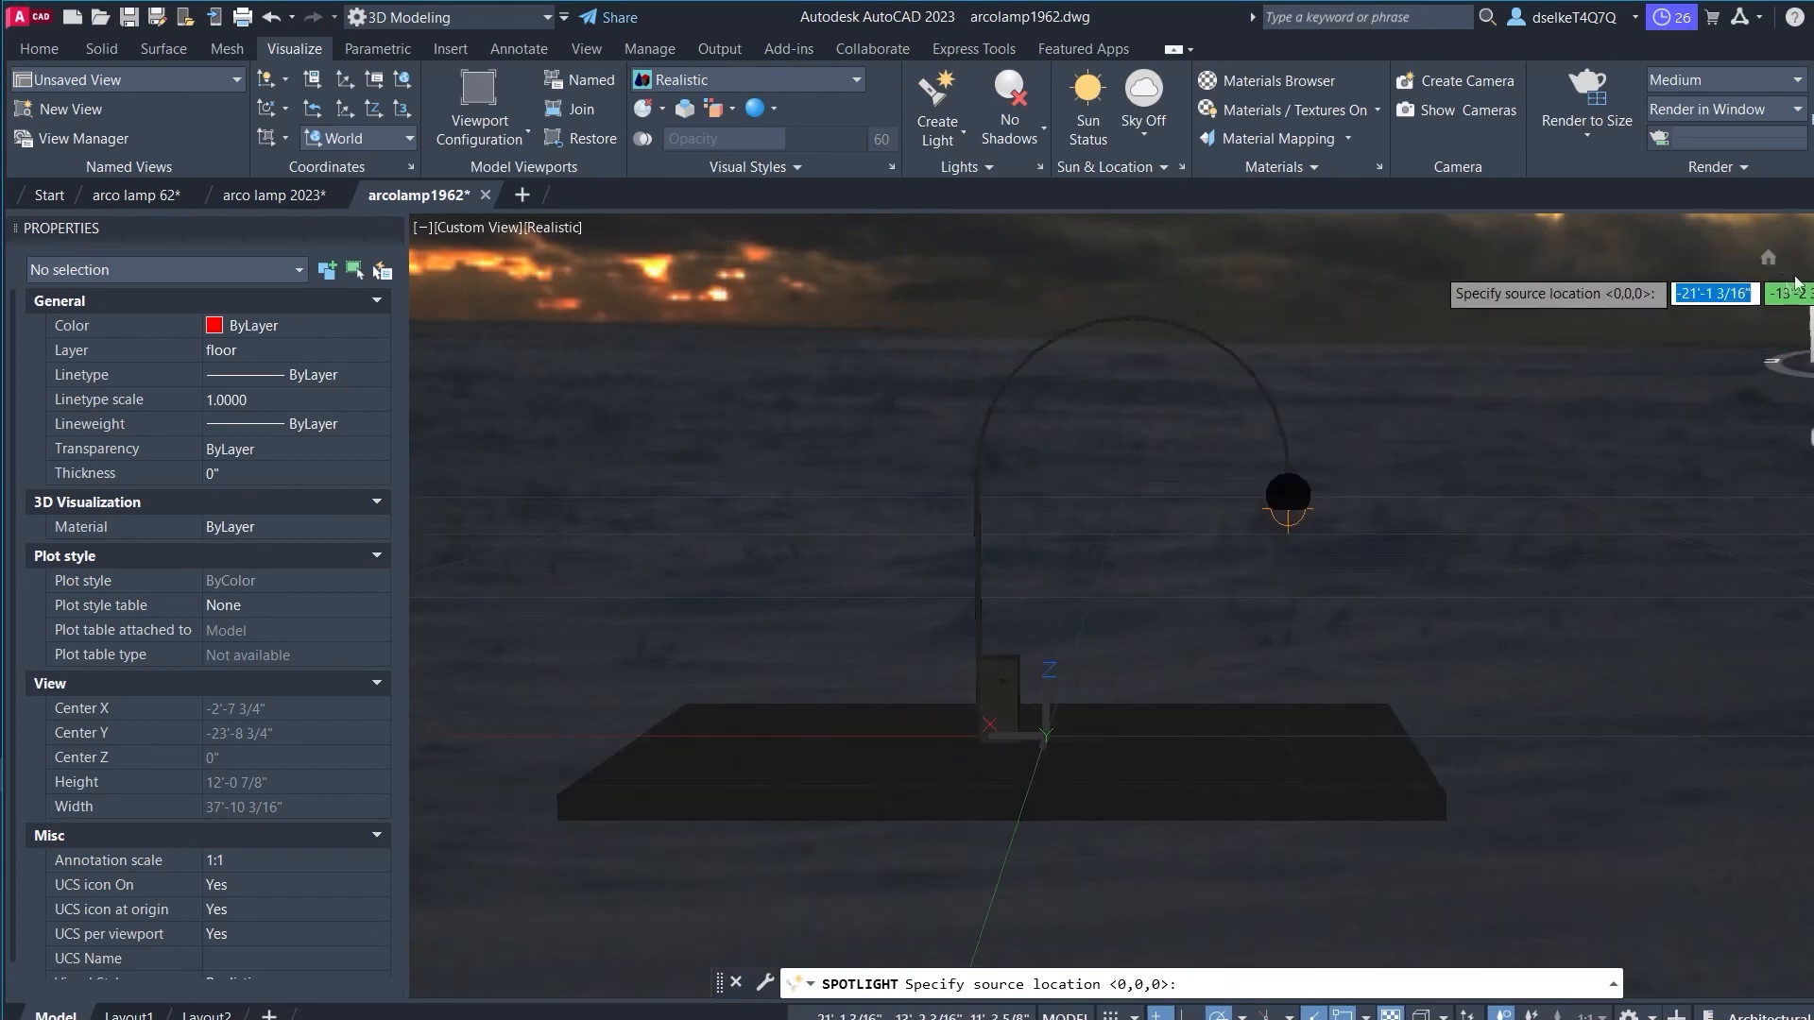
pyautogui.click(1642, 304)
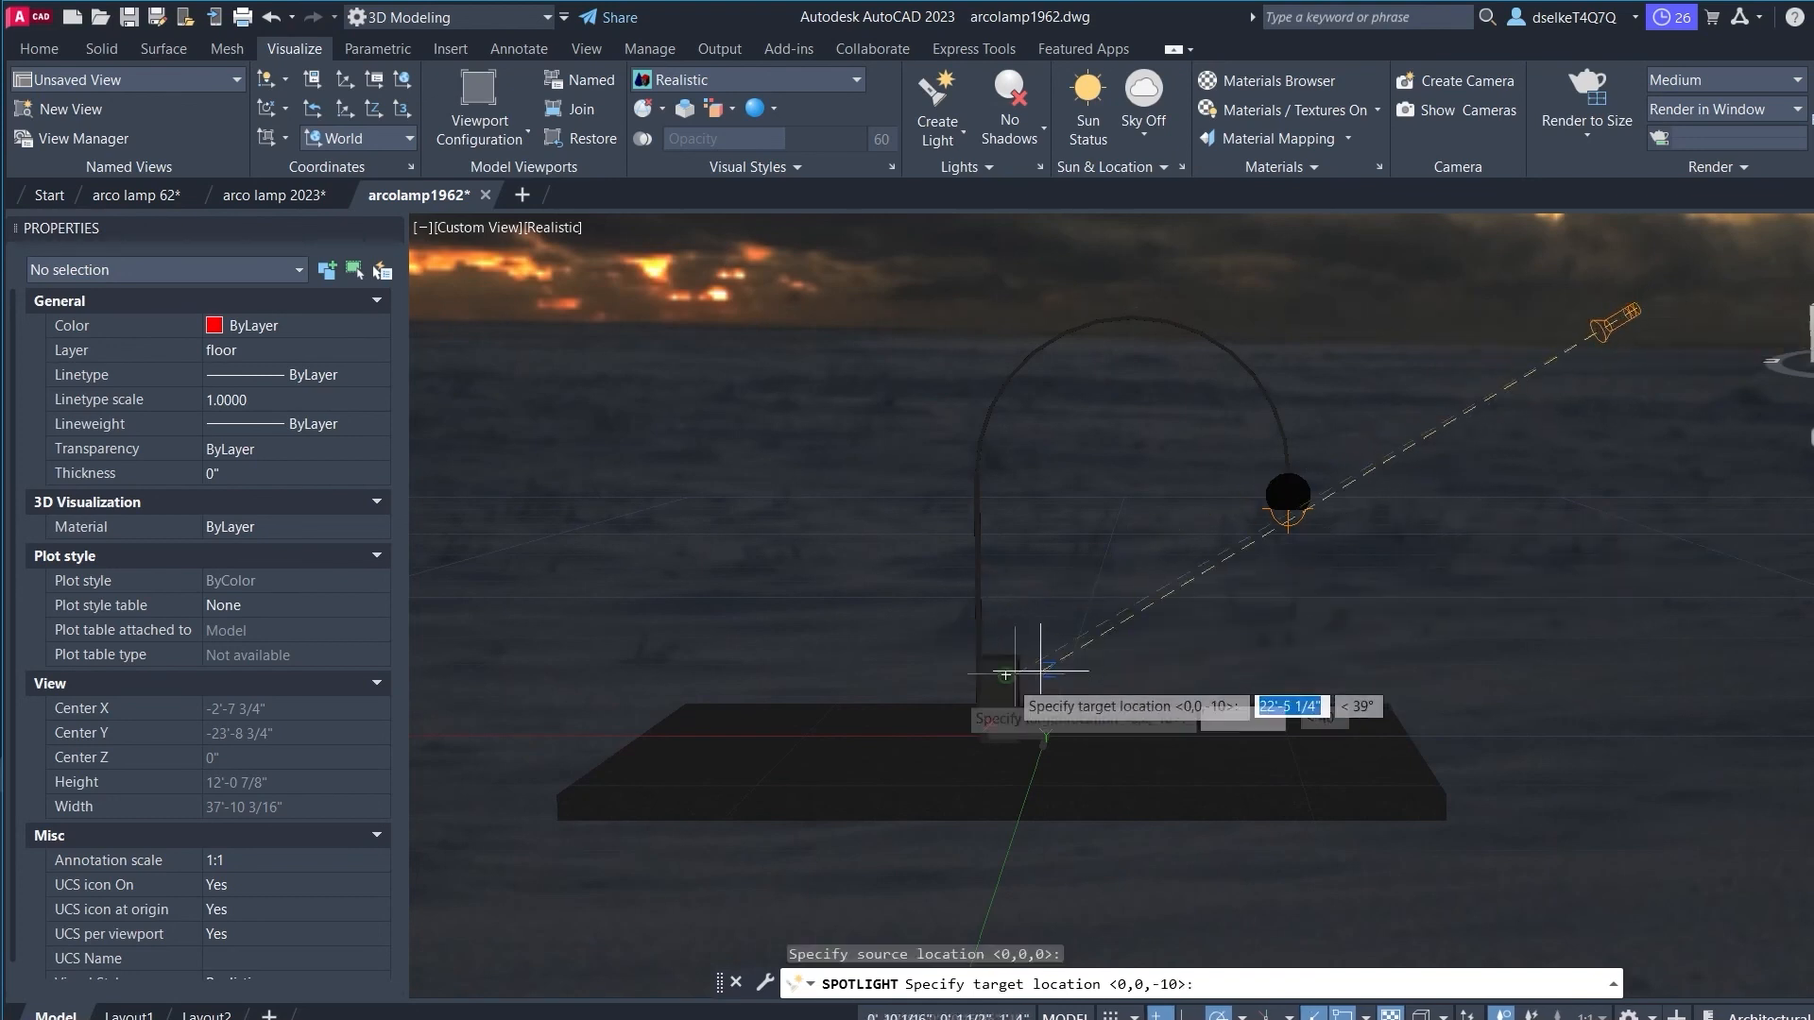
pyautogui.click(981, 714)
# Step: Accept the spotlight's default name, set its intensity factor to 25 and finish creating it
pyautogui.write('N')
pyautogui.press('Return')
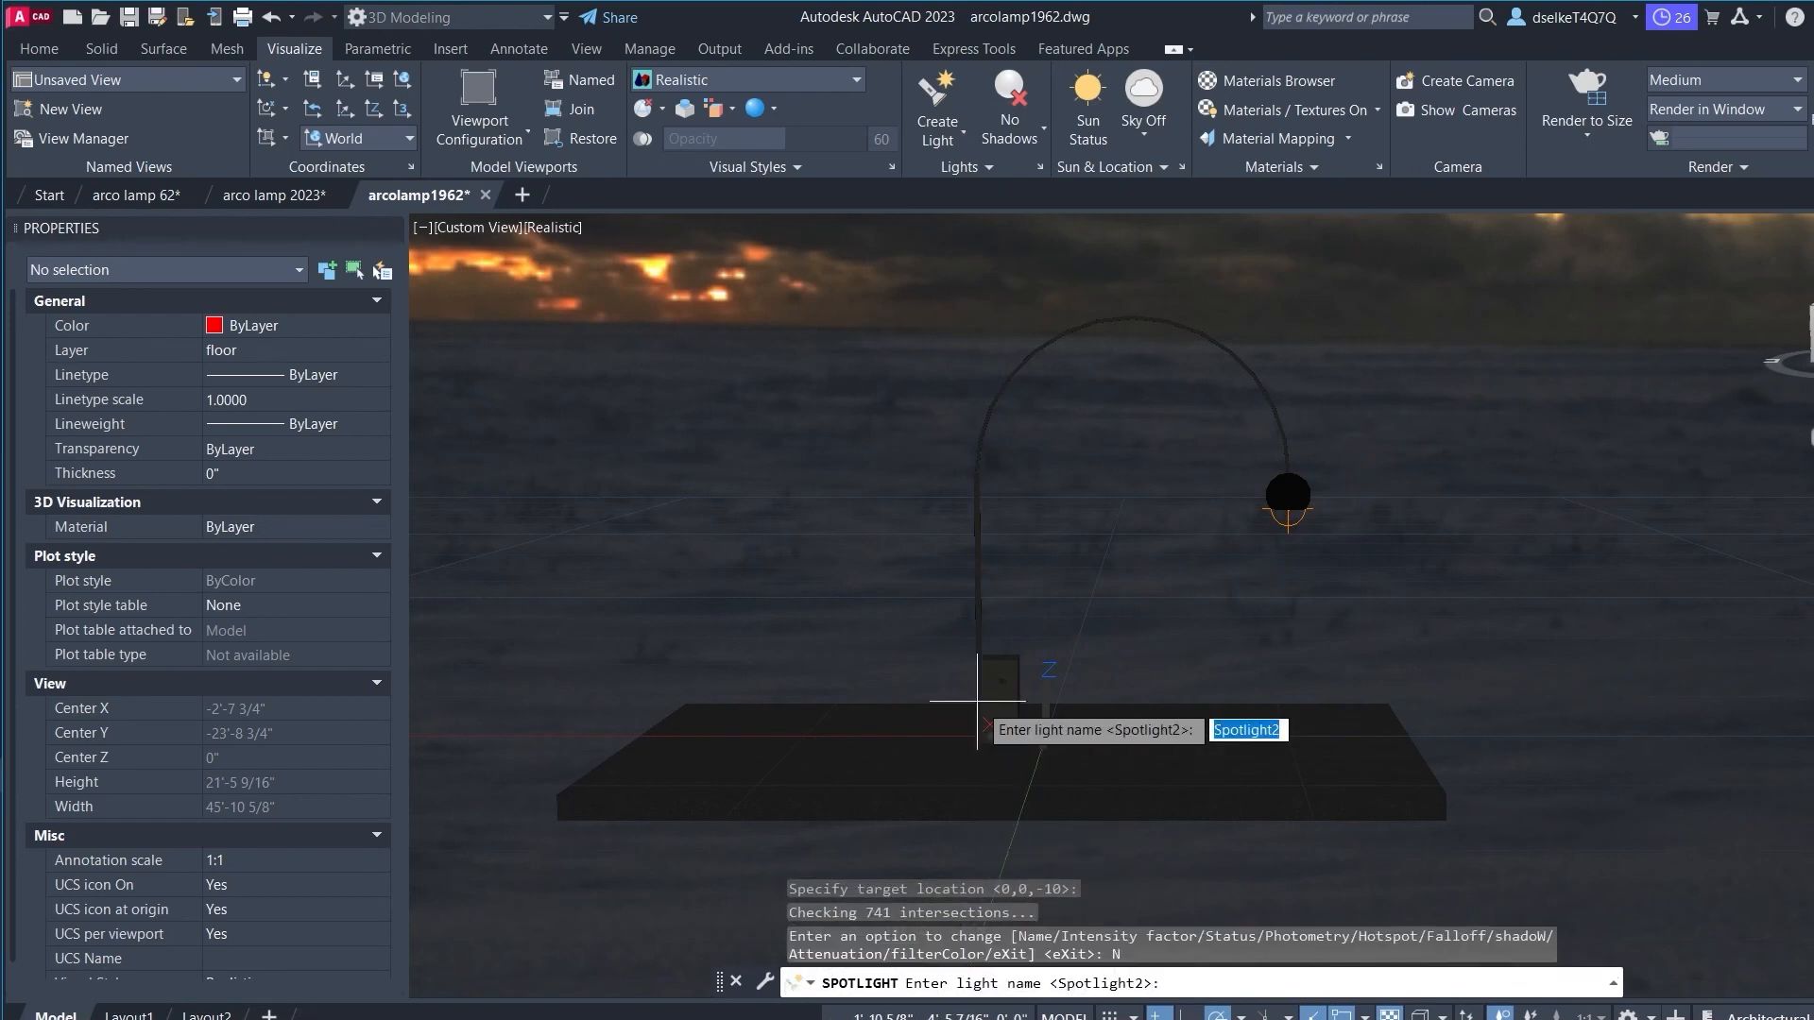
pyautogui.press('Return')
pyautogui.click(1054, 784)
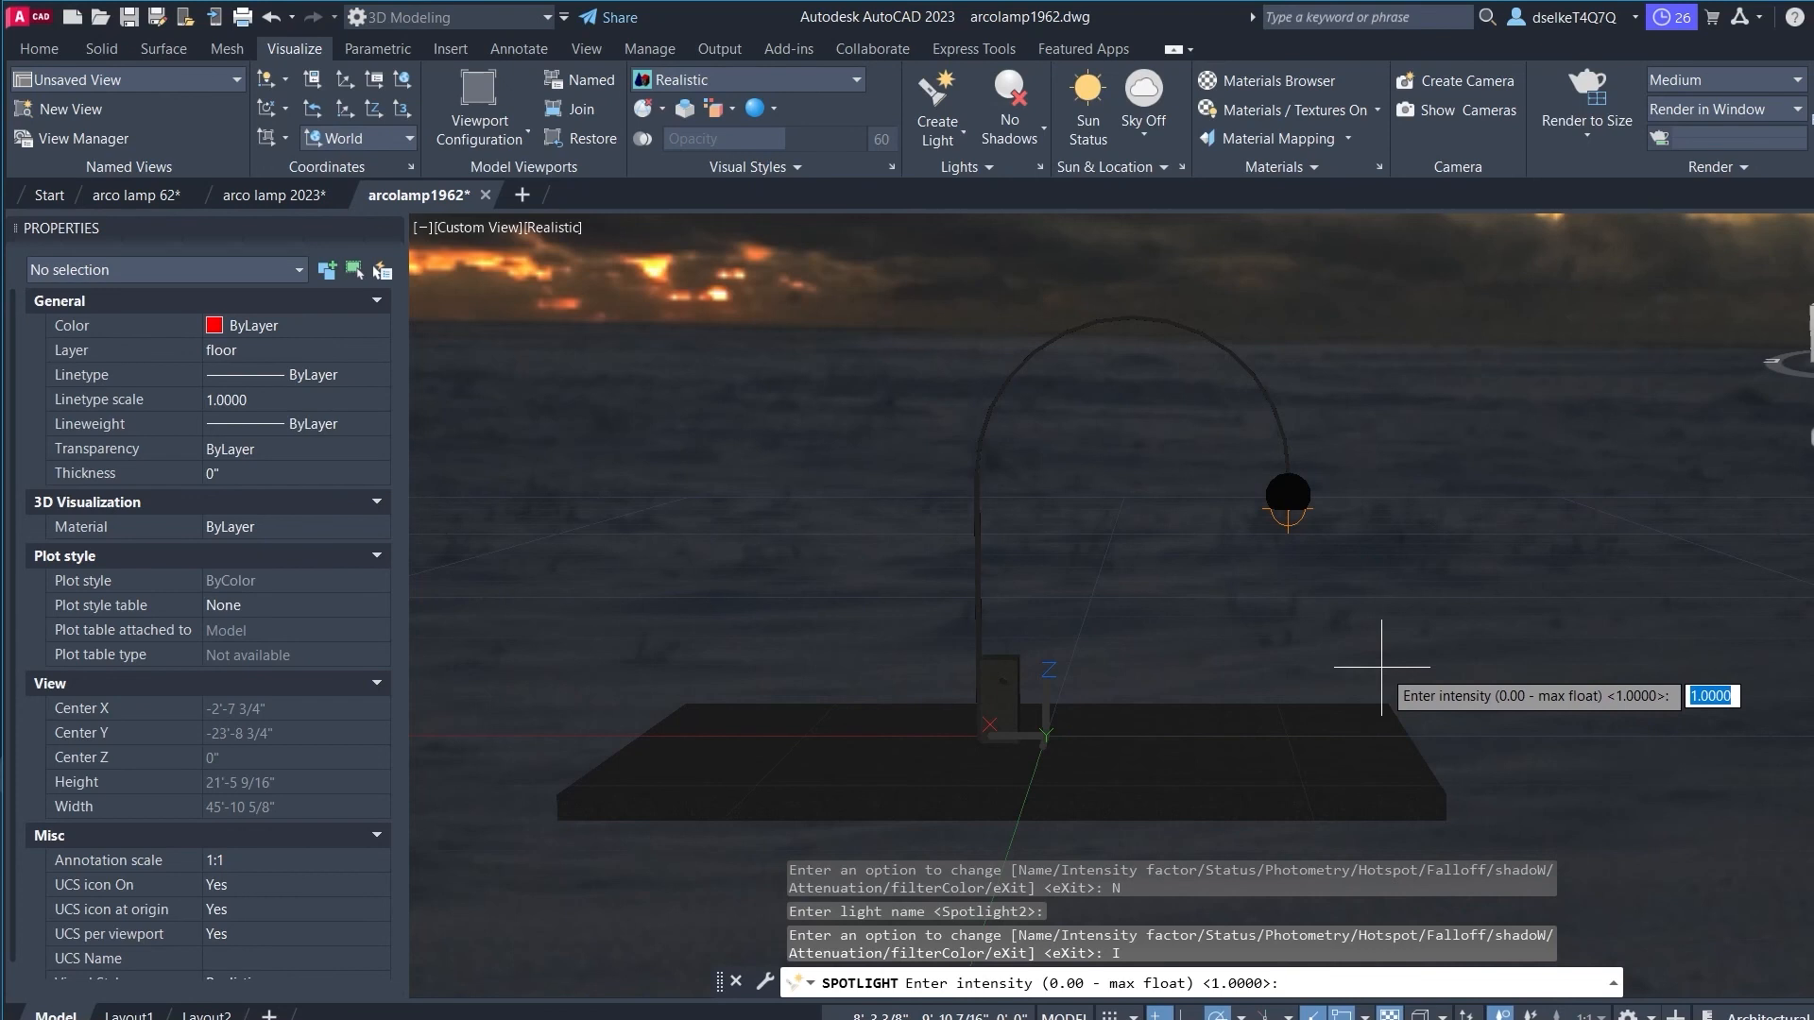
pyautogui.write('25')
pyautogui.press('Return')
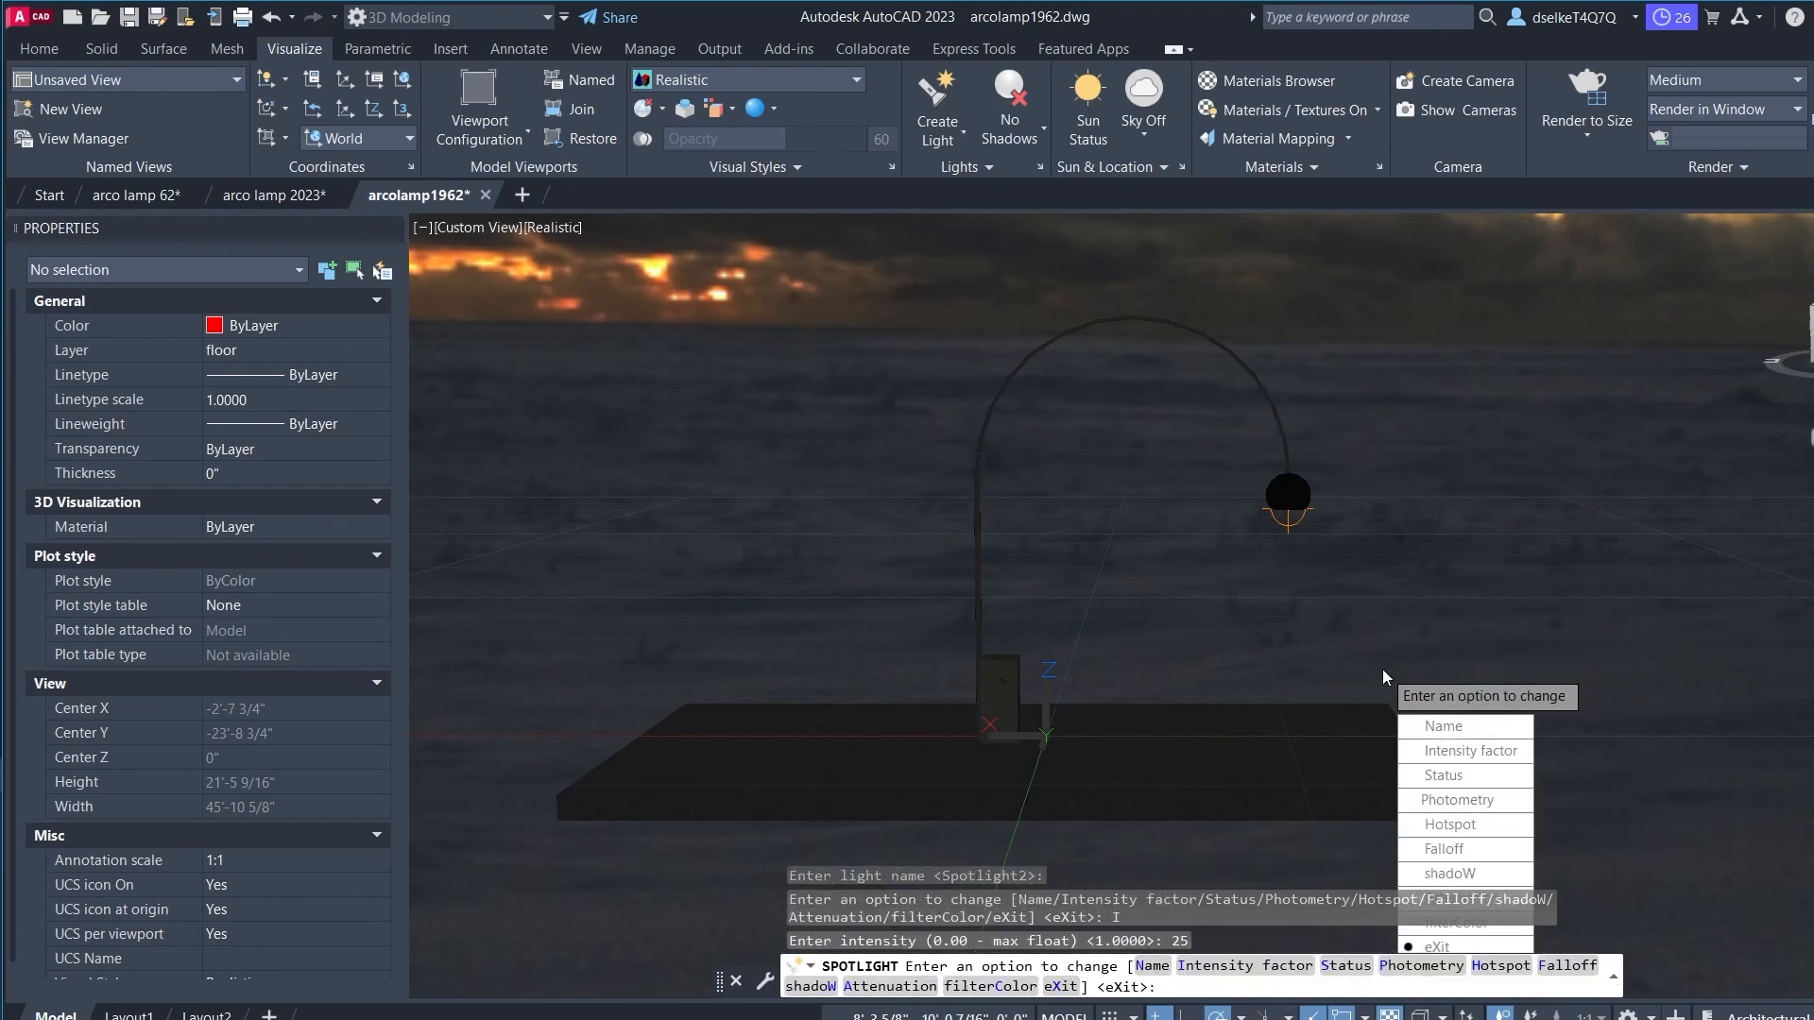
pyautogui.press('Return')
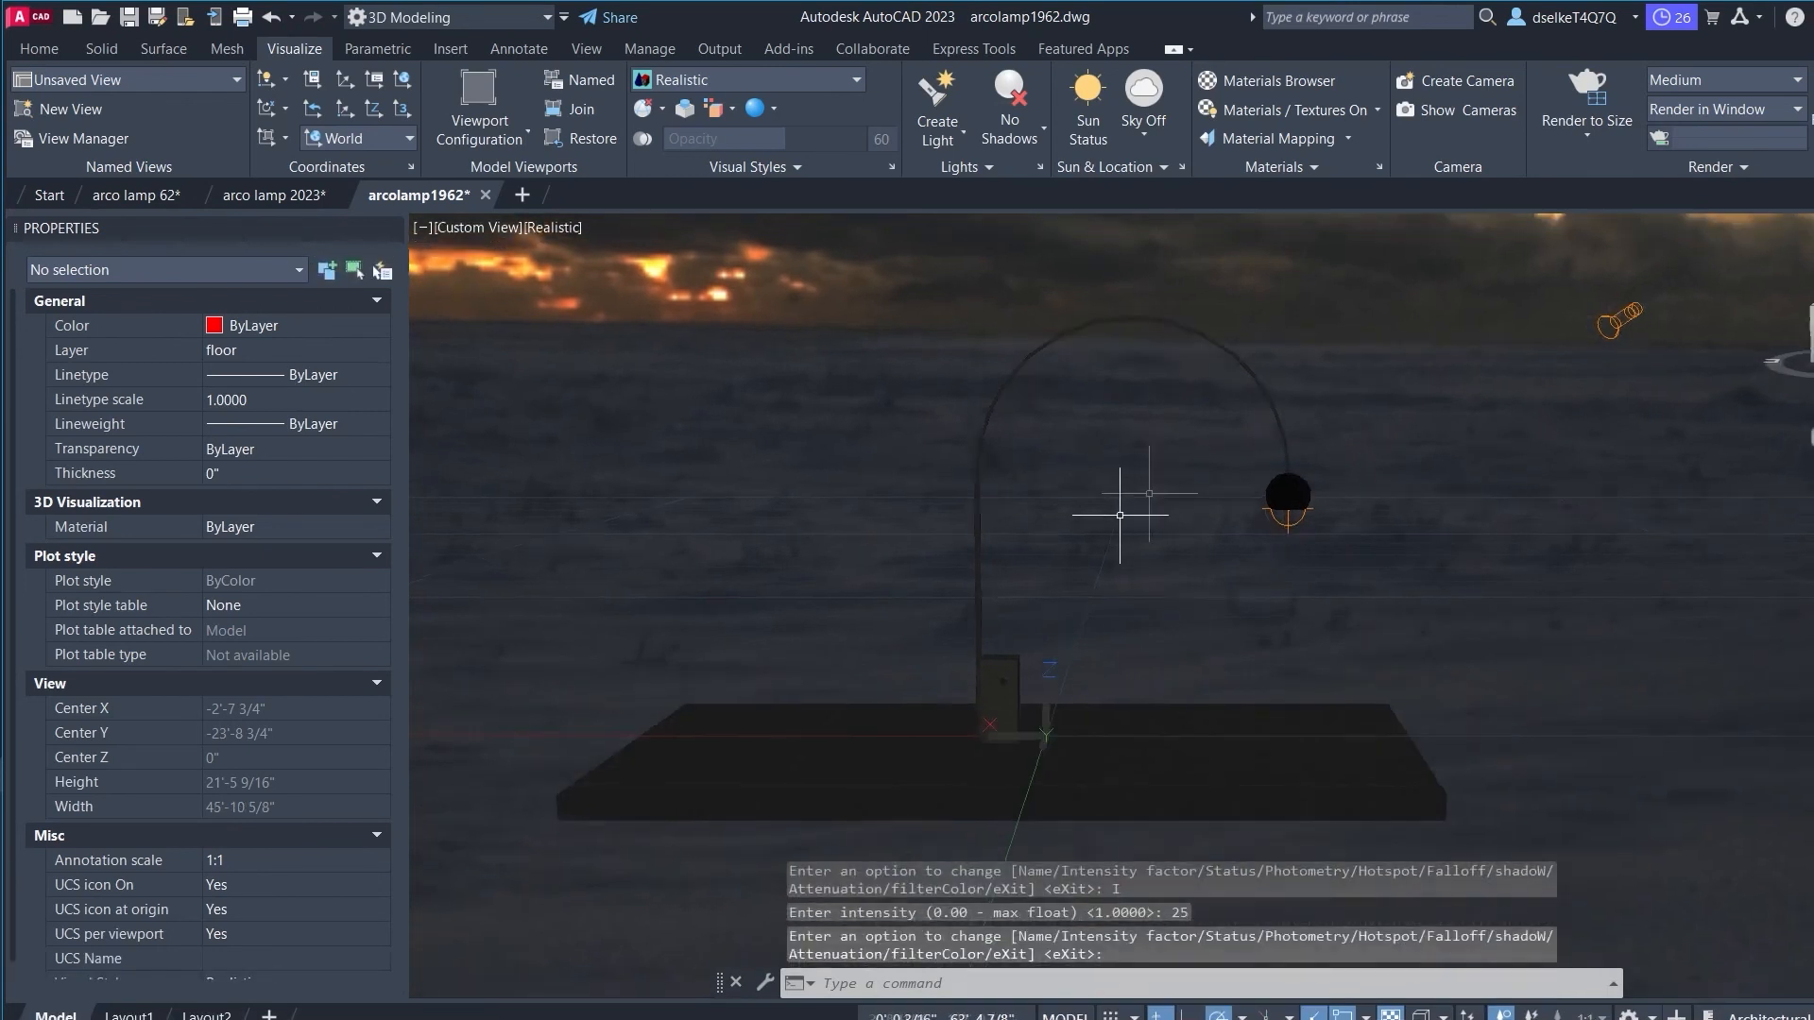
# Step: Set the lamp intensity of the point light under the lampshade to 500 Cd and close the object properties
pyautogui.scroll(-1, 1228, 491)
pyautogui.click(1278, 508)
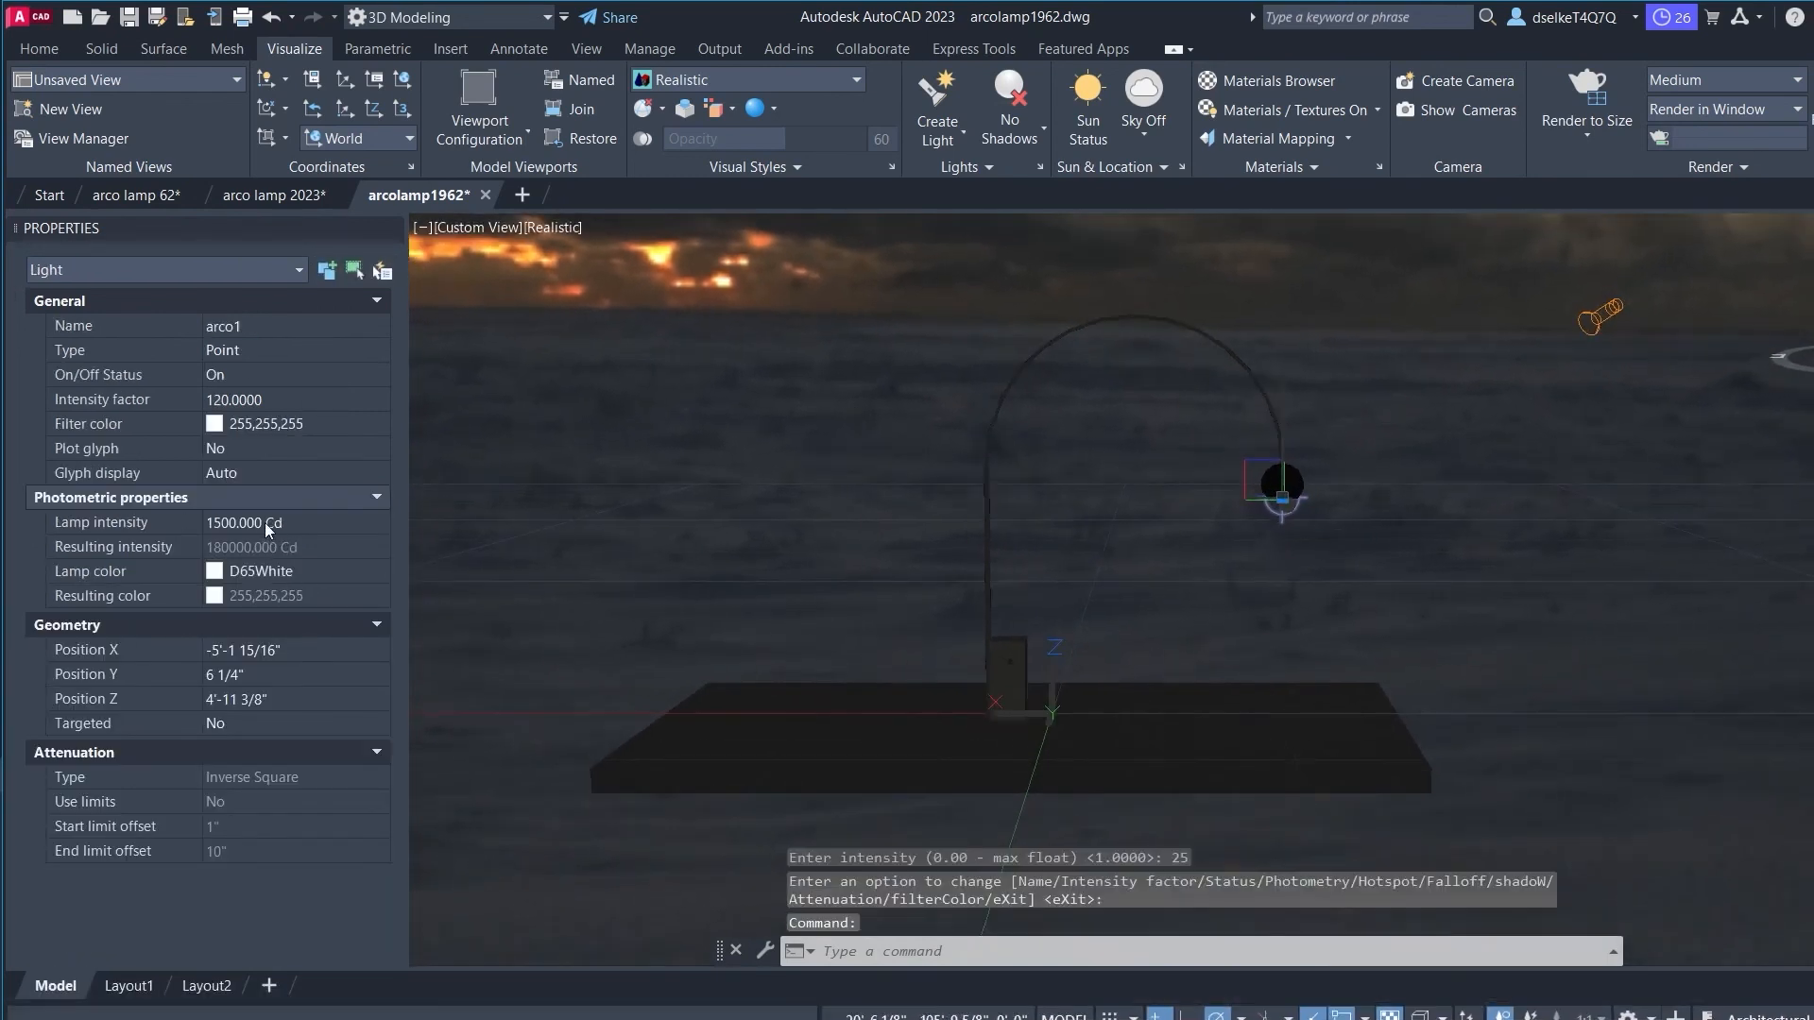
pyautogui.click(259, 523)
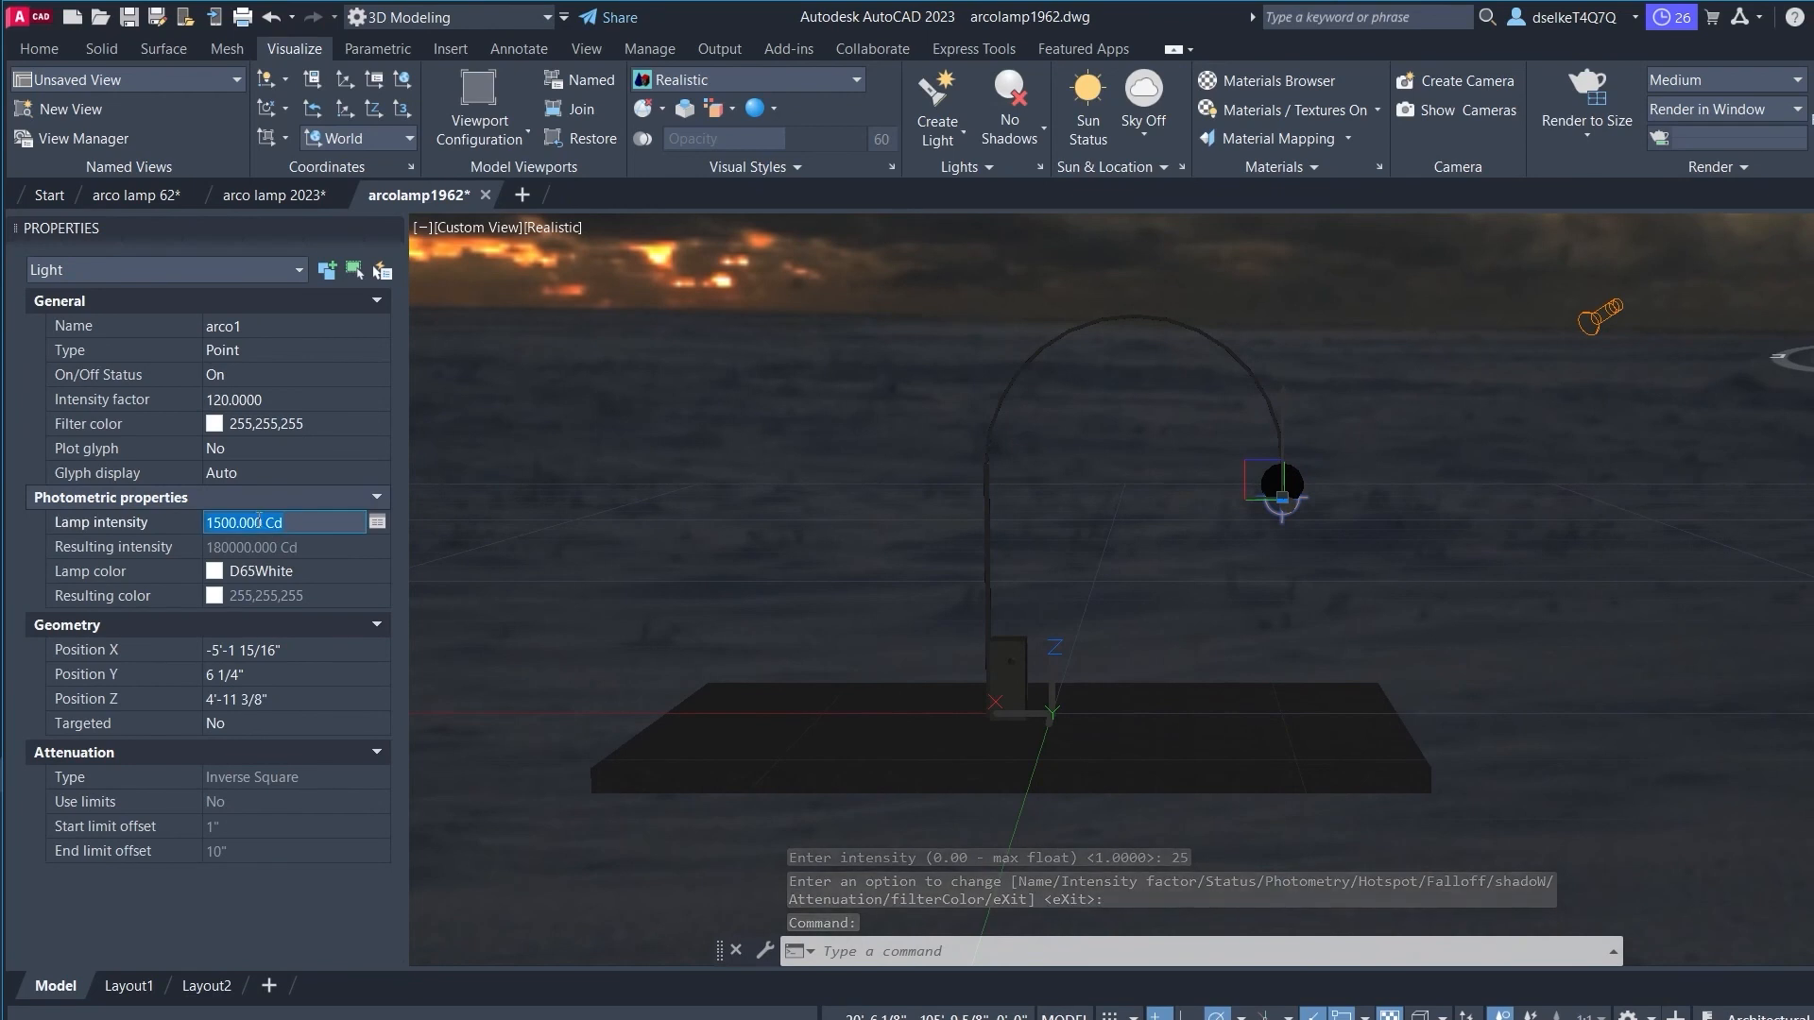
pyautogui.write('500')
pyautogui.press('Return')
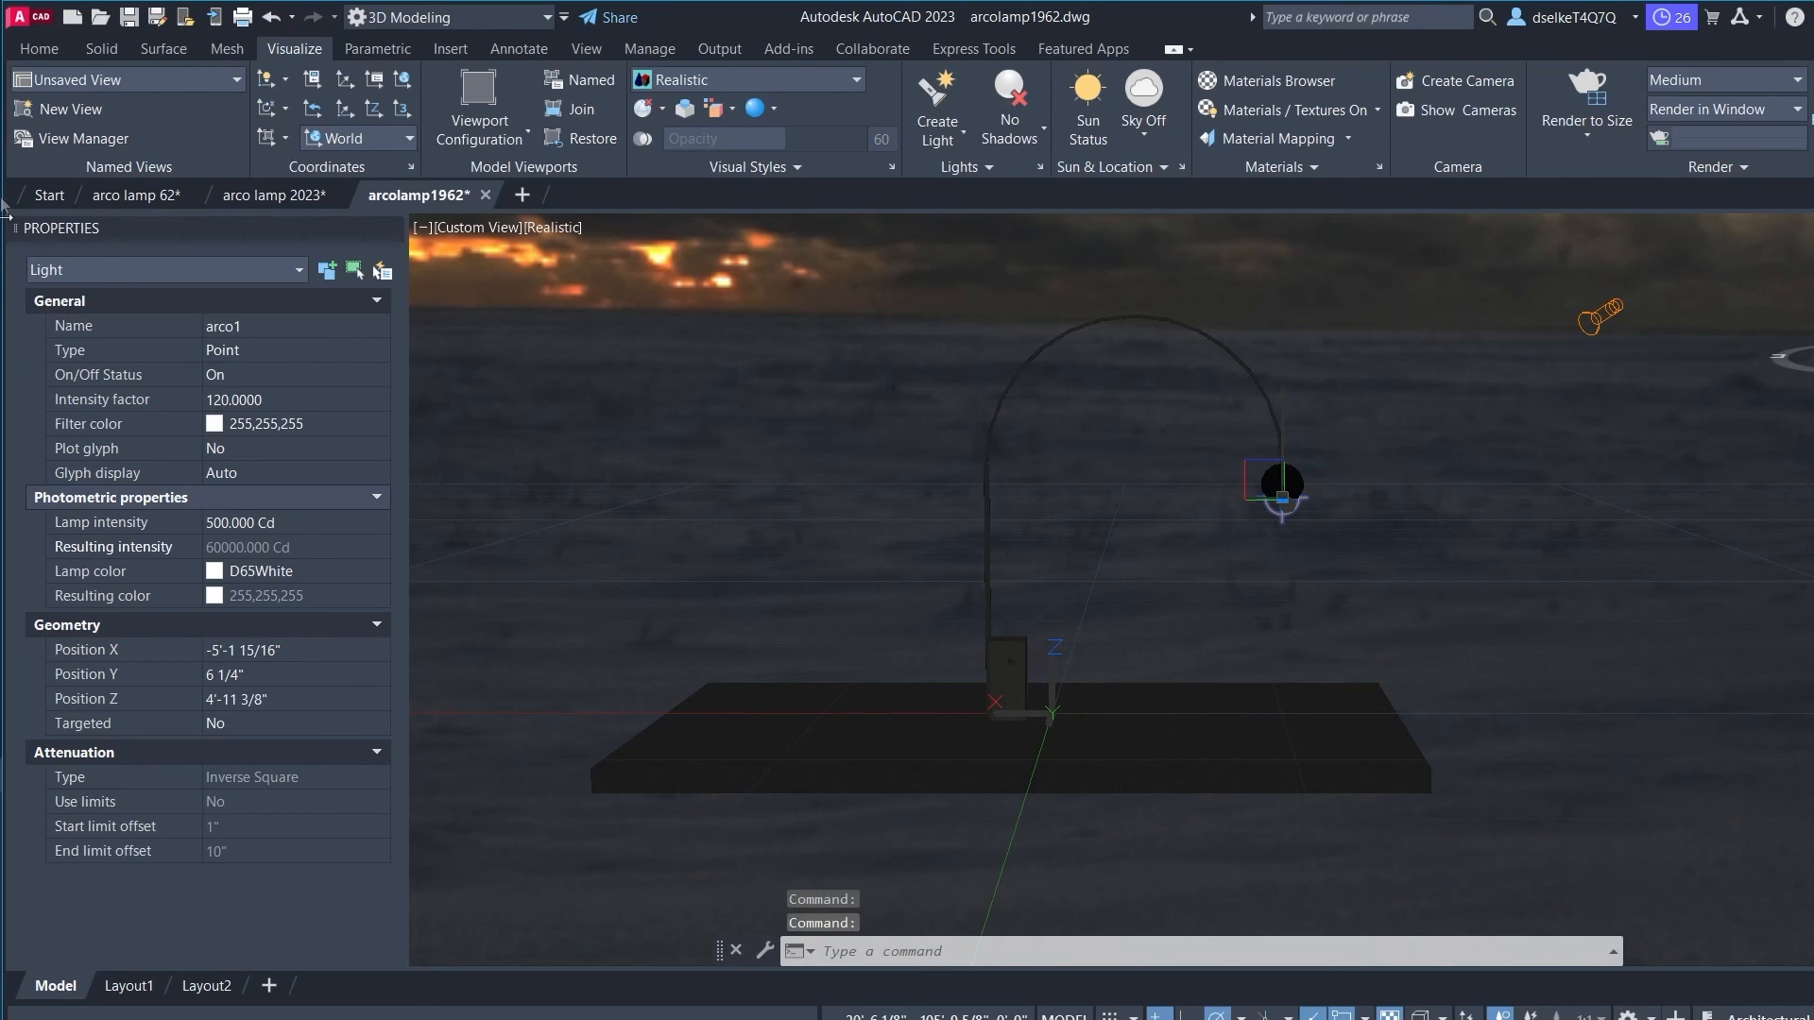
pyautogui.click(389, 227)
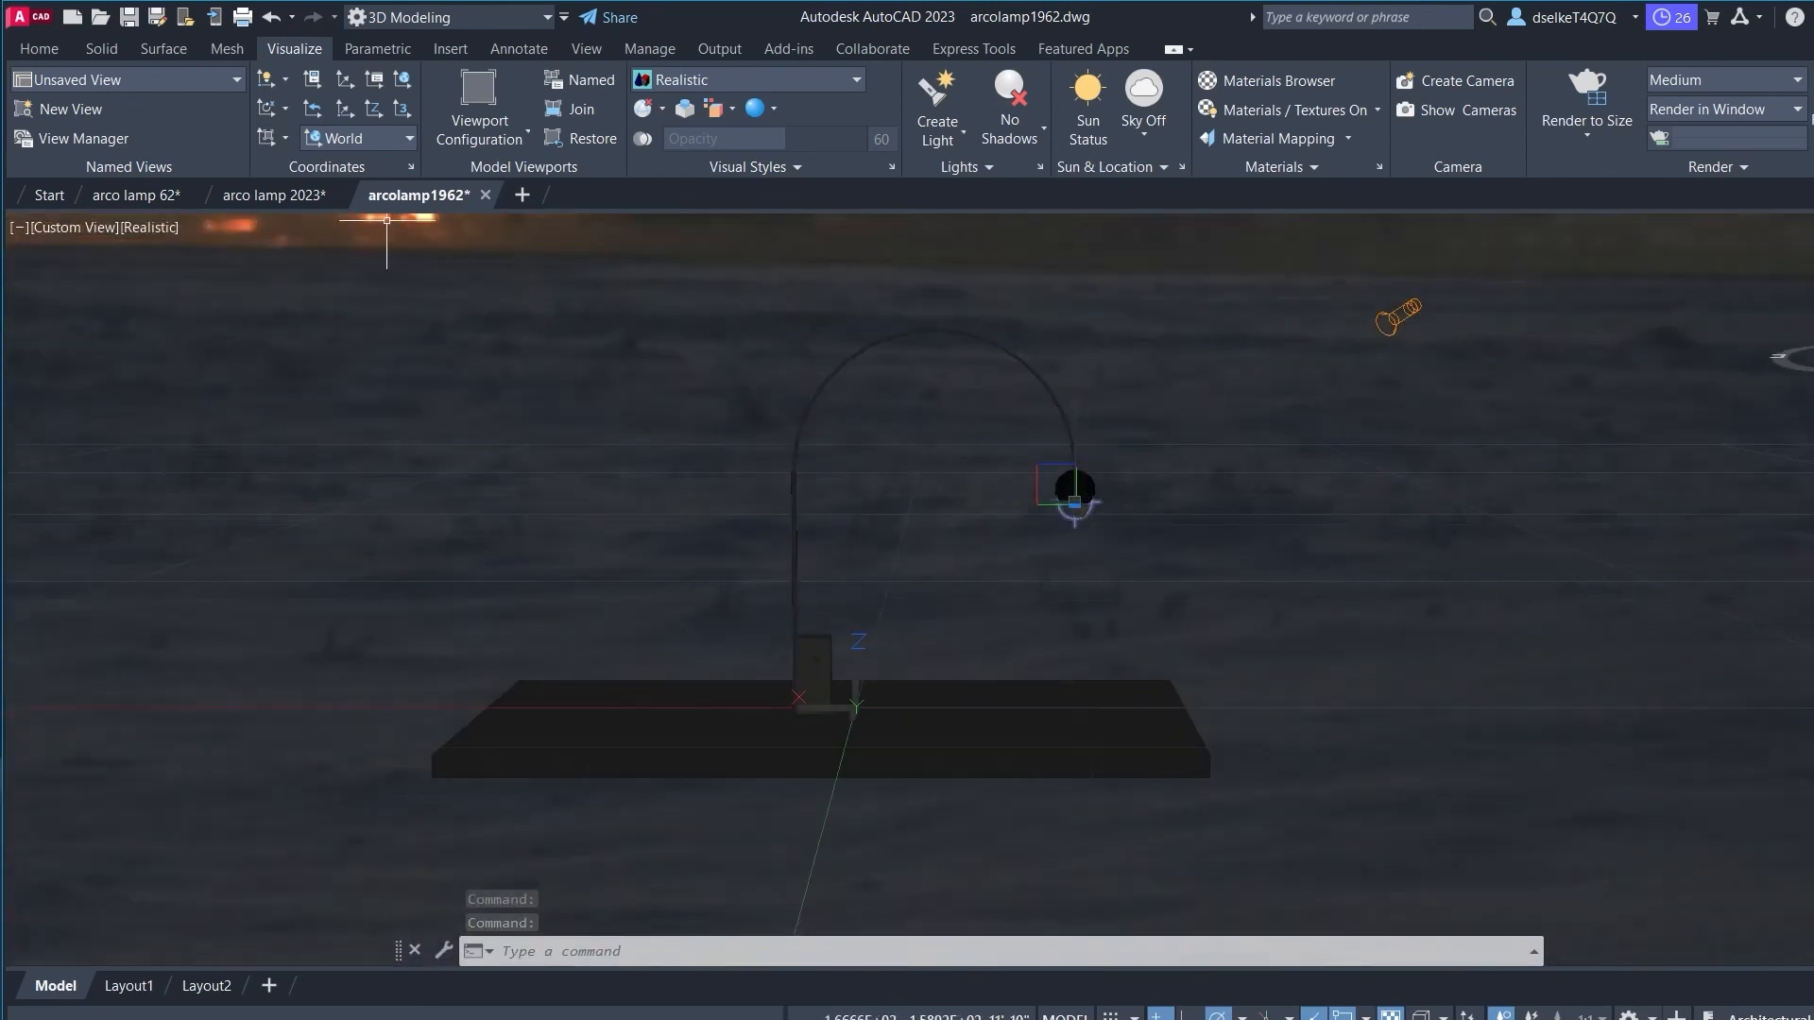
# Step: Save the drawing and render the closer front view of the lamp
pyautogui.scroll(5, 956, 596)
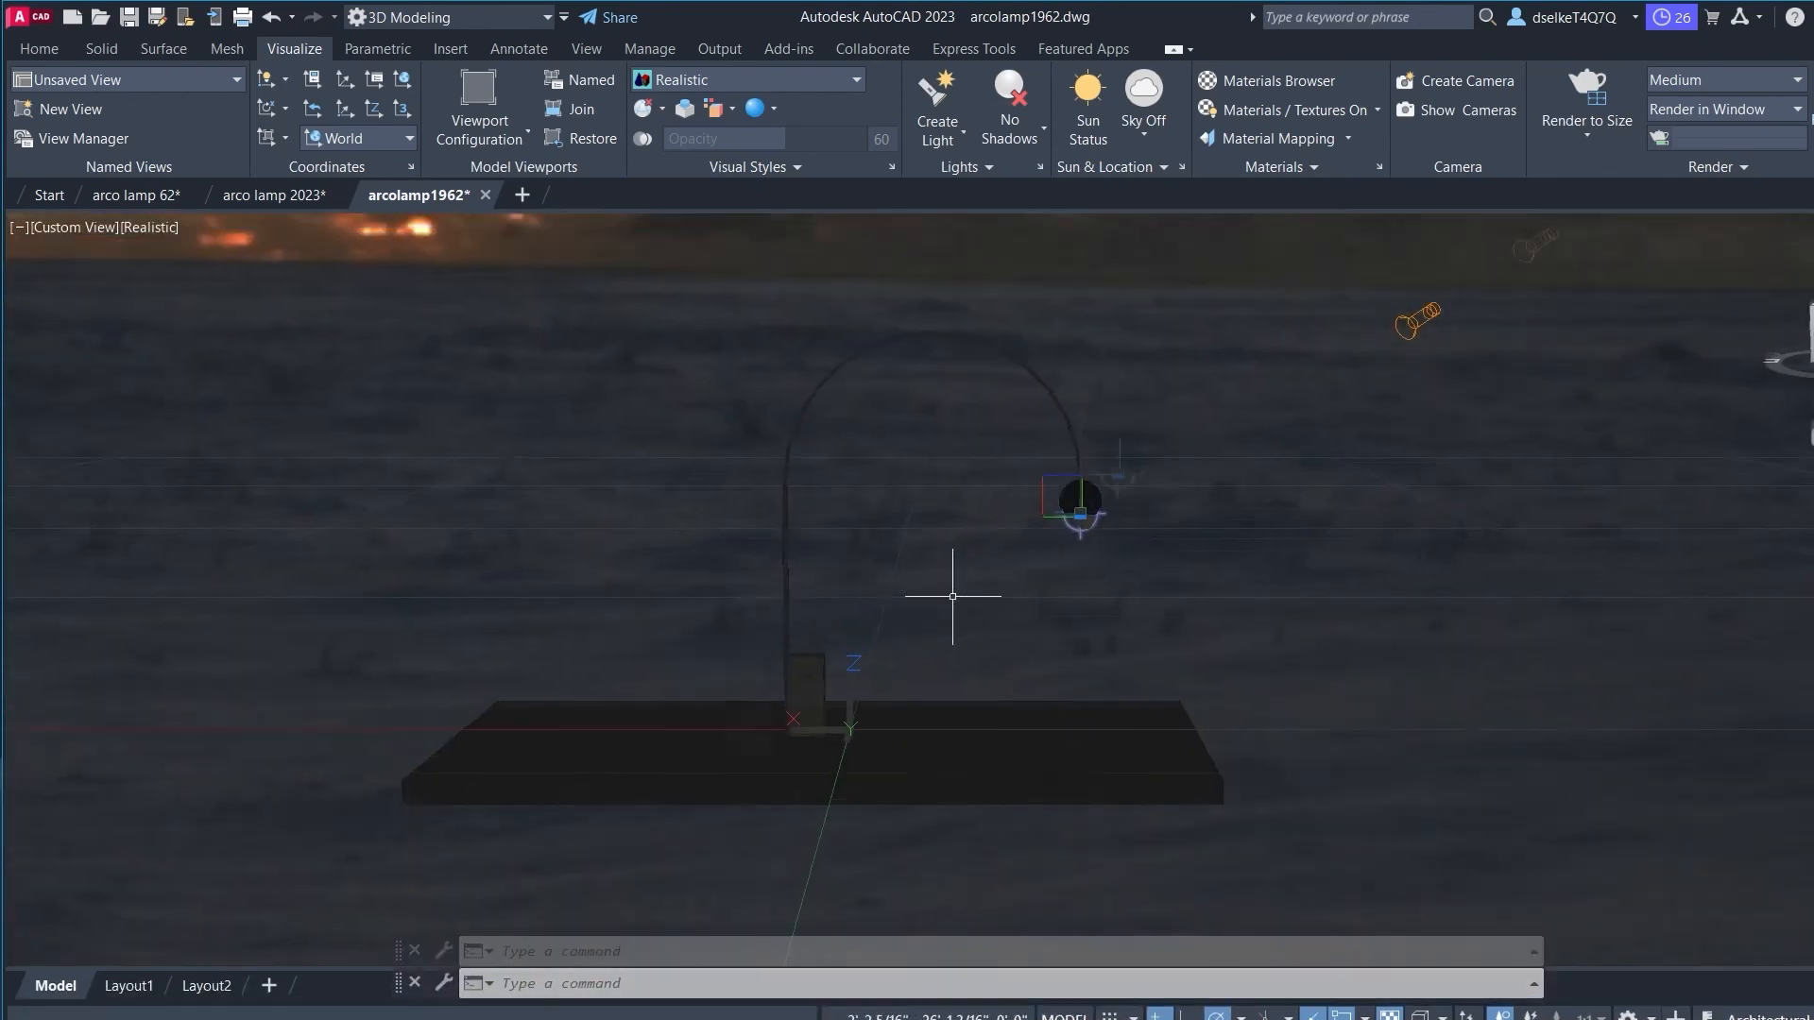
pyautogui.scroll(-3, 1168, 605)
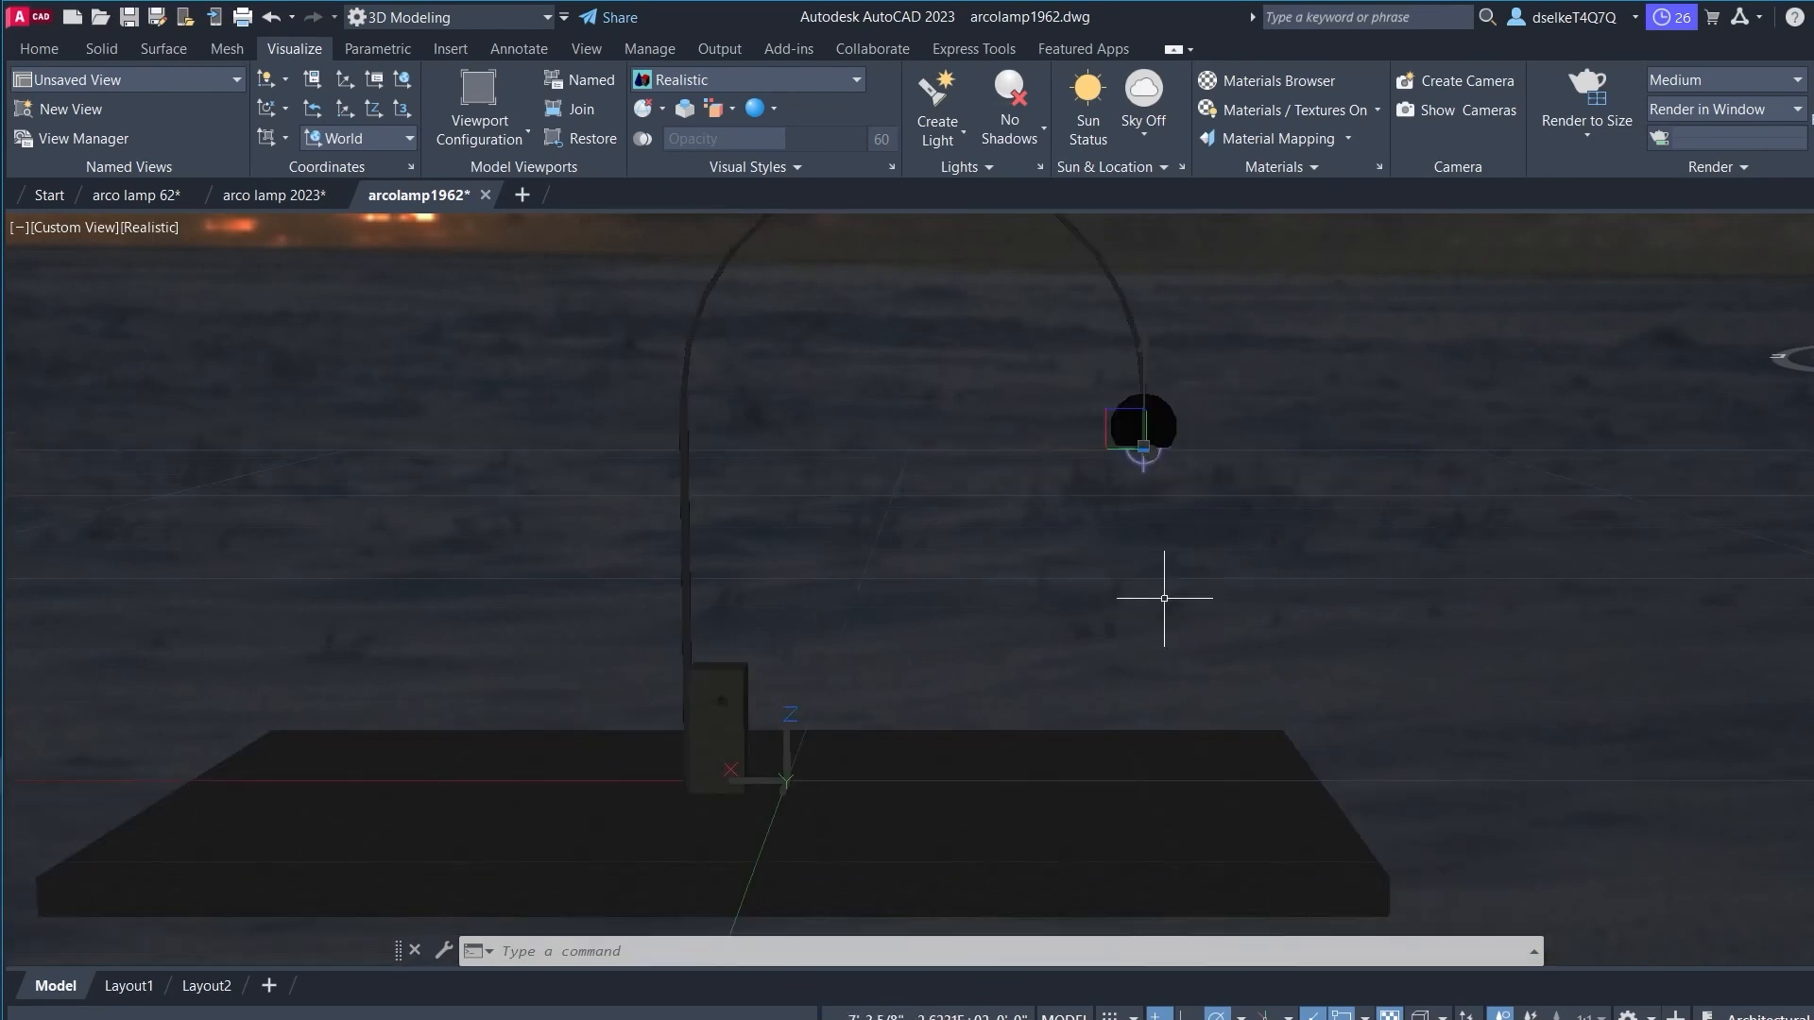
pyautogui.moveTo(1275, 559); pyautogui.dragTo(1163, 620, button='middle')
pyautogui.scroll(2, 1165, 619)
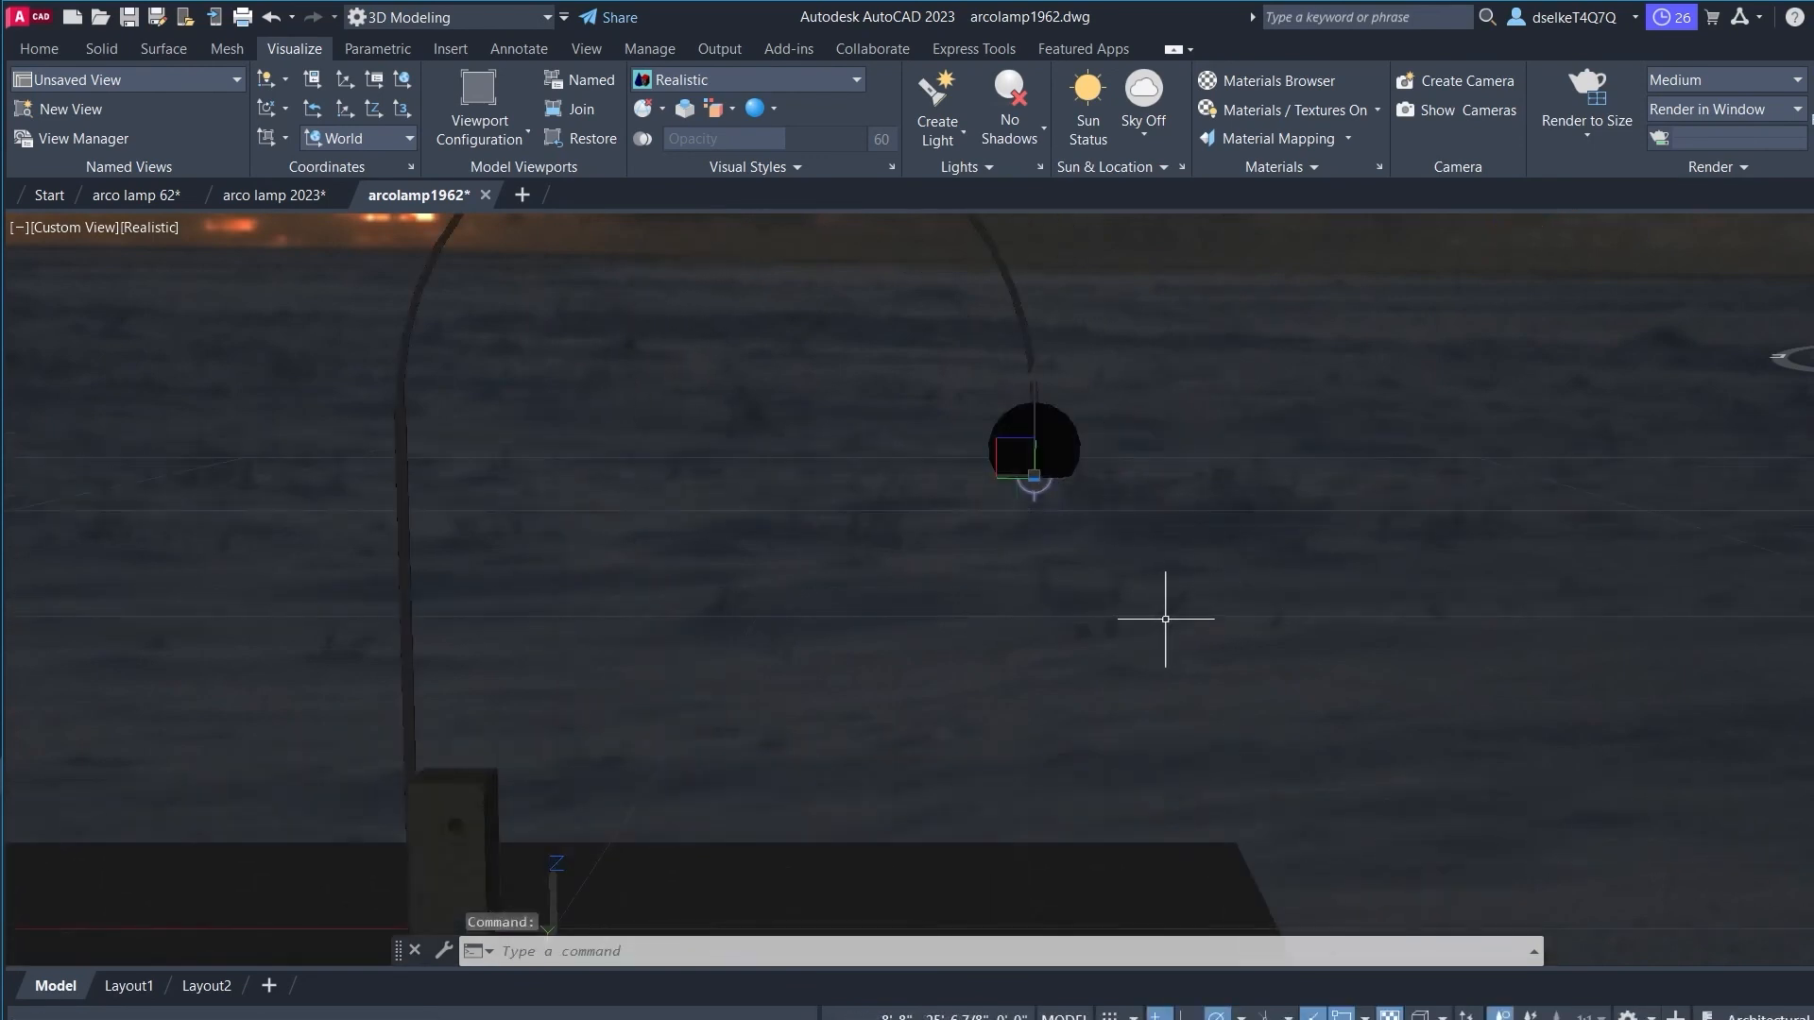
pyautogui.scroll(2, 1166, 619)
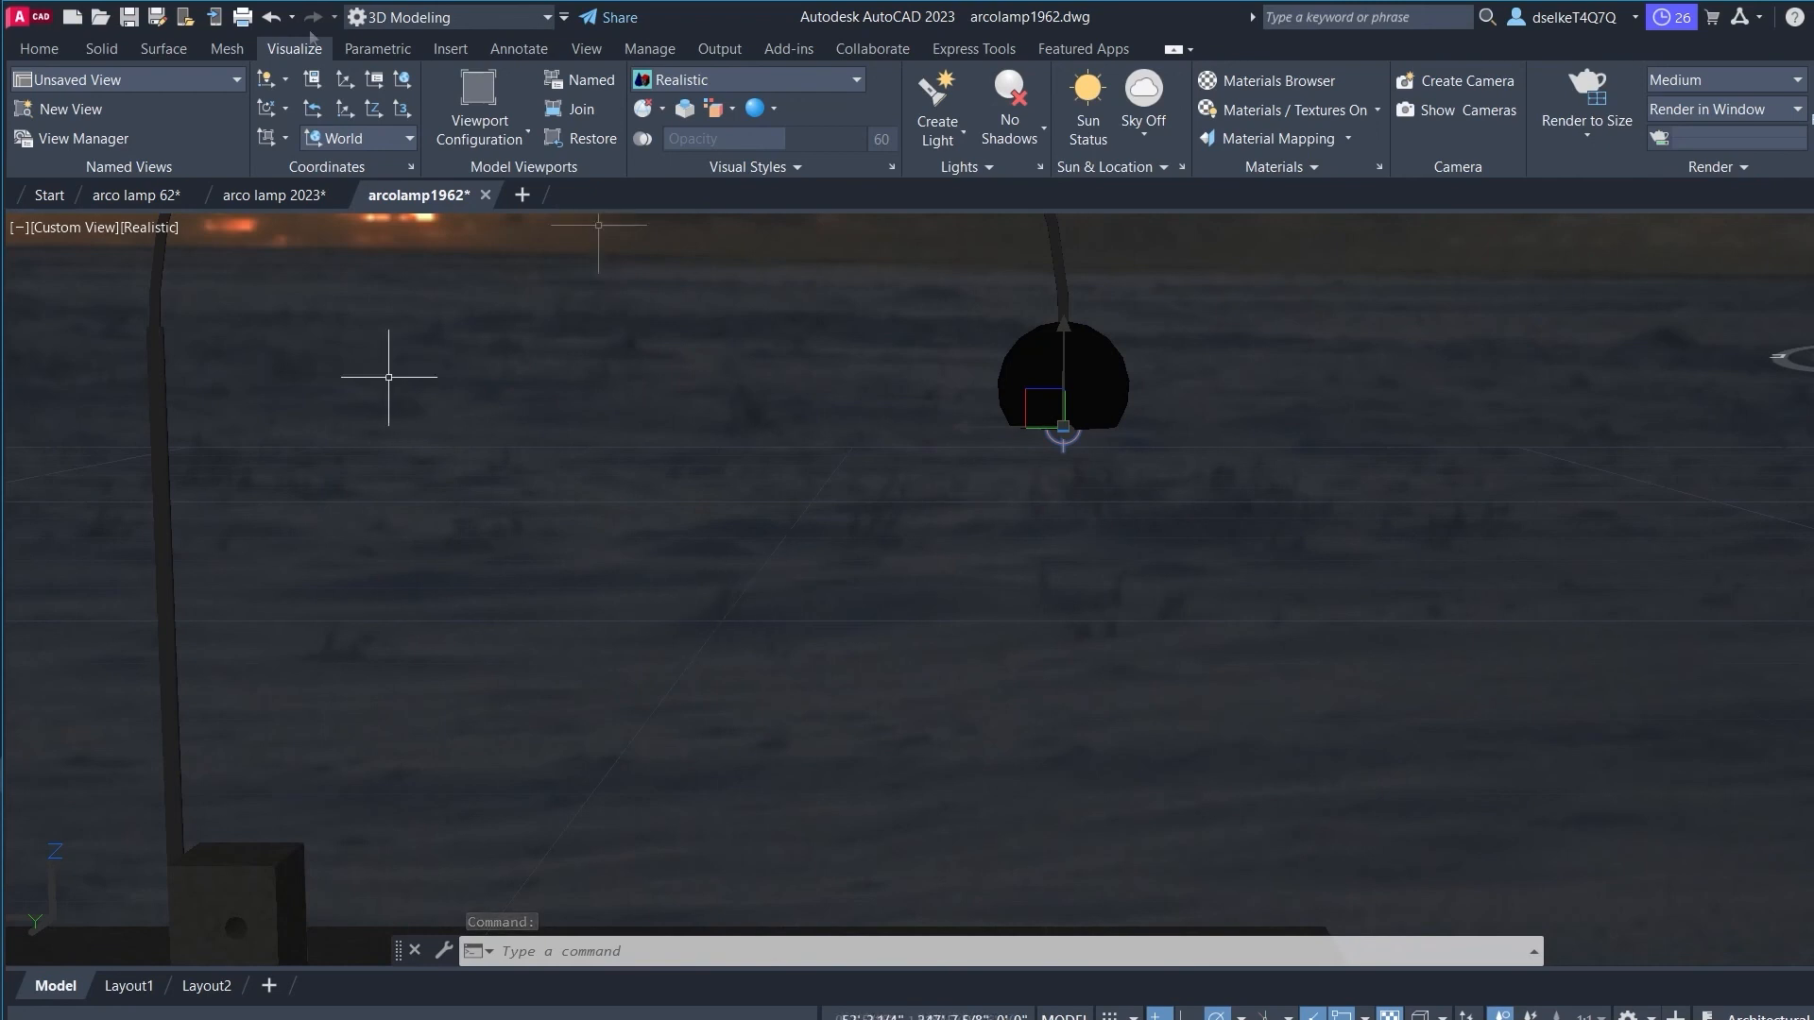
pyautogui.click(132, 14)
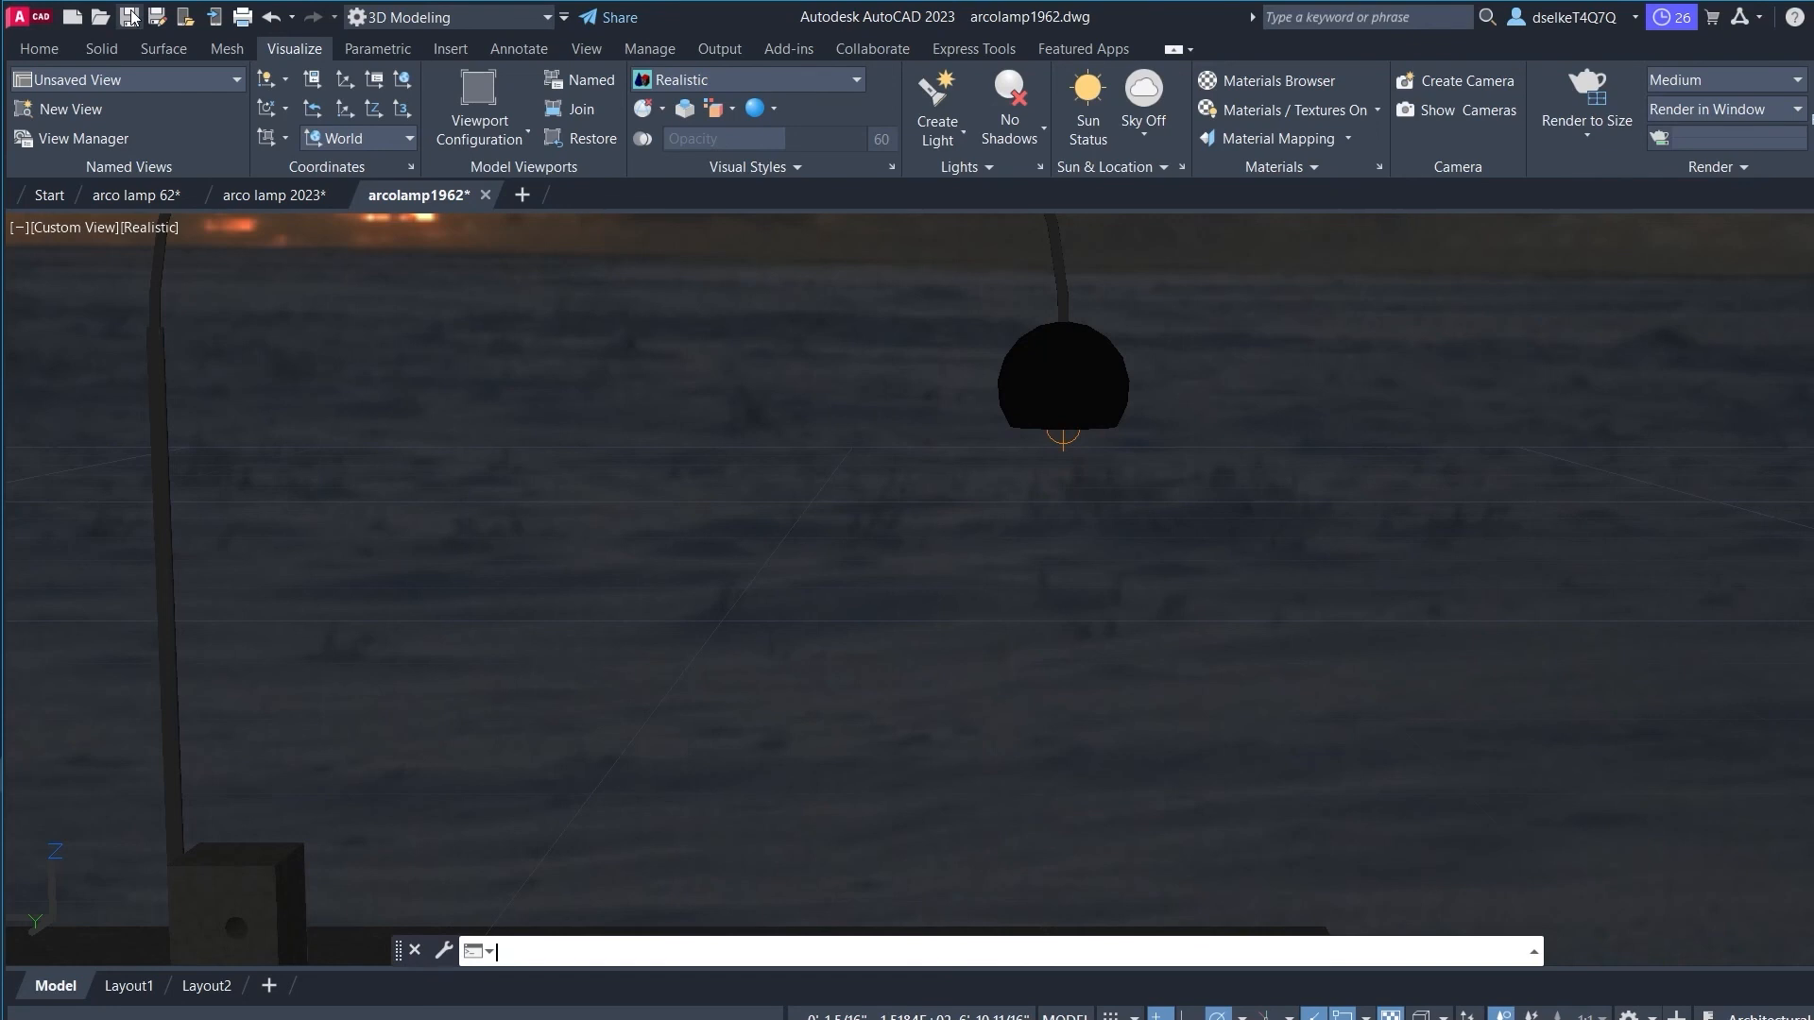
pyautogui.write('re')
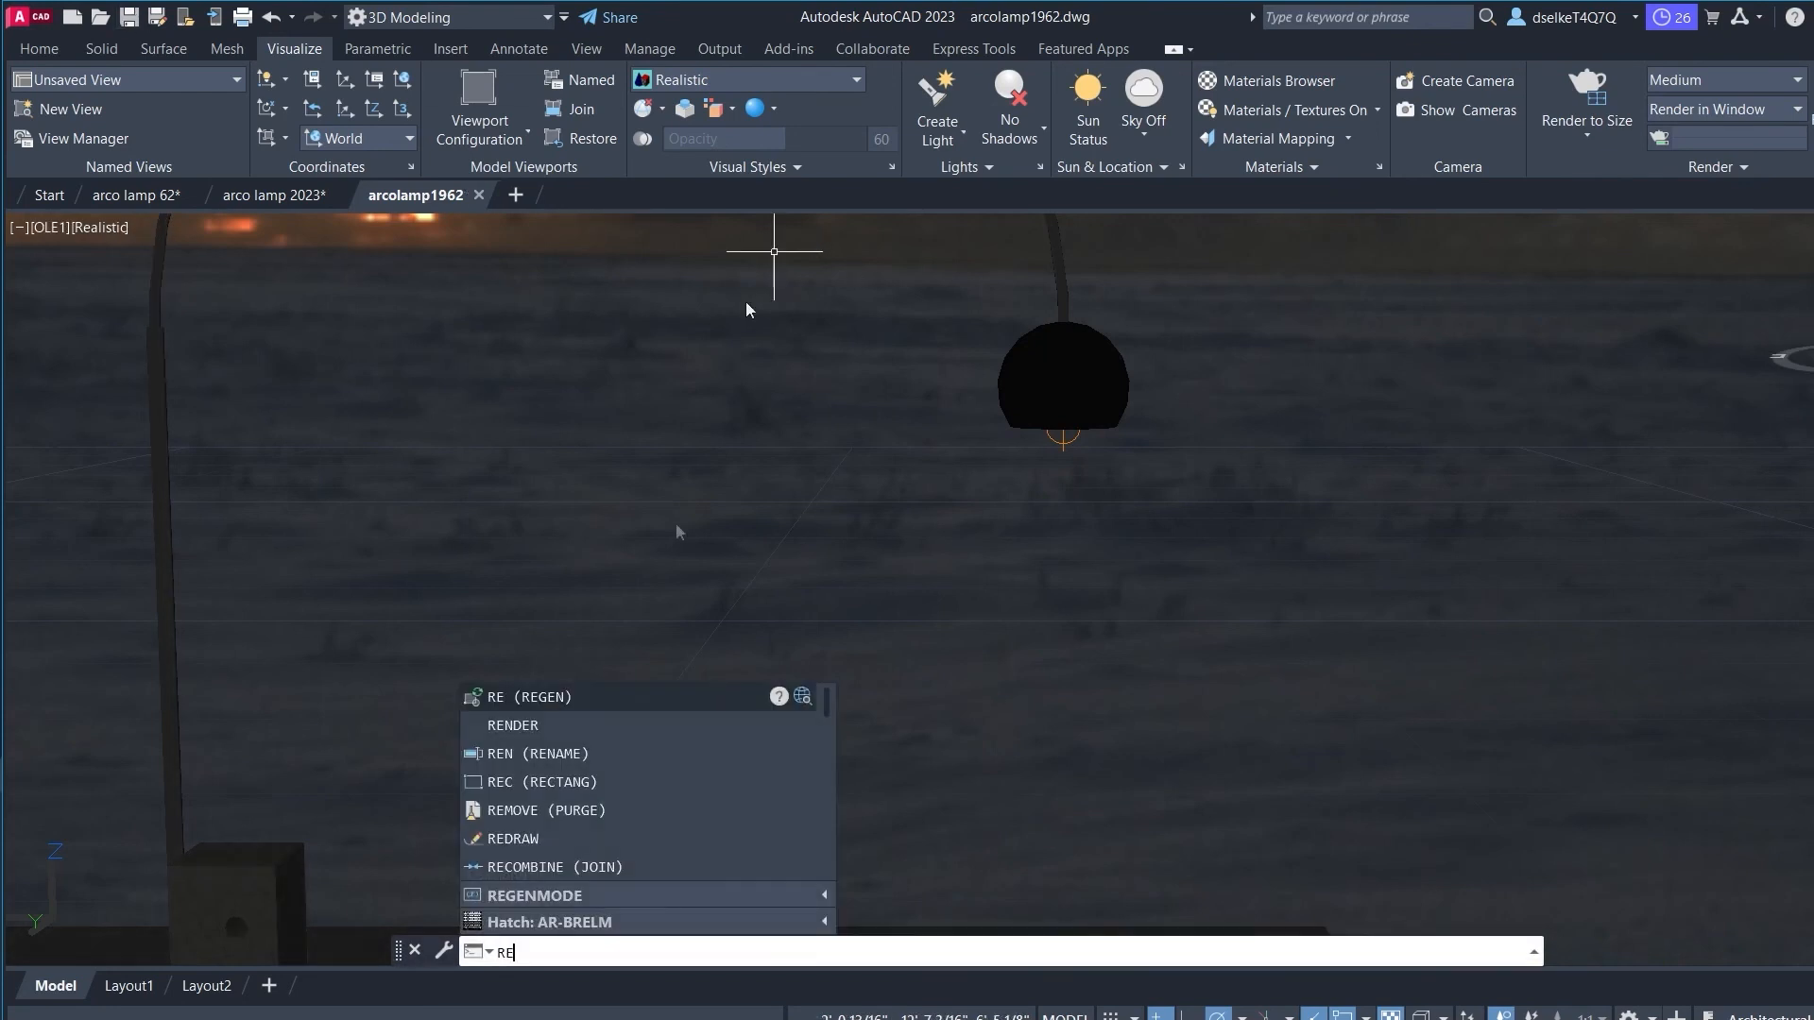
pyautogui.click(536, 724)
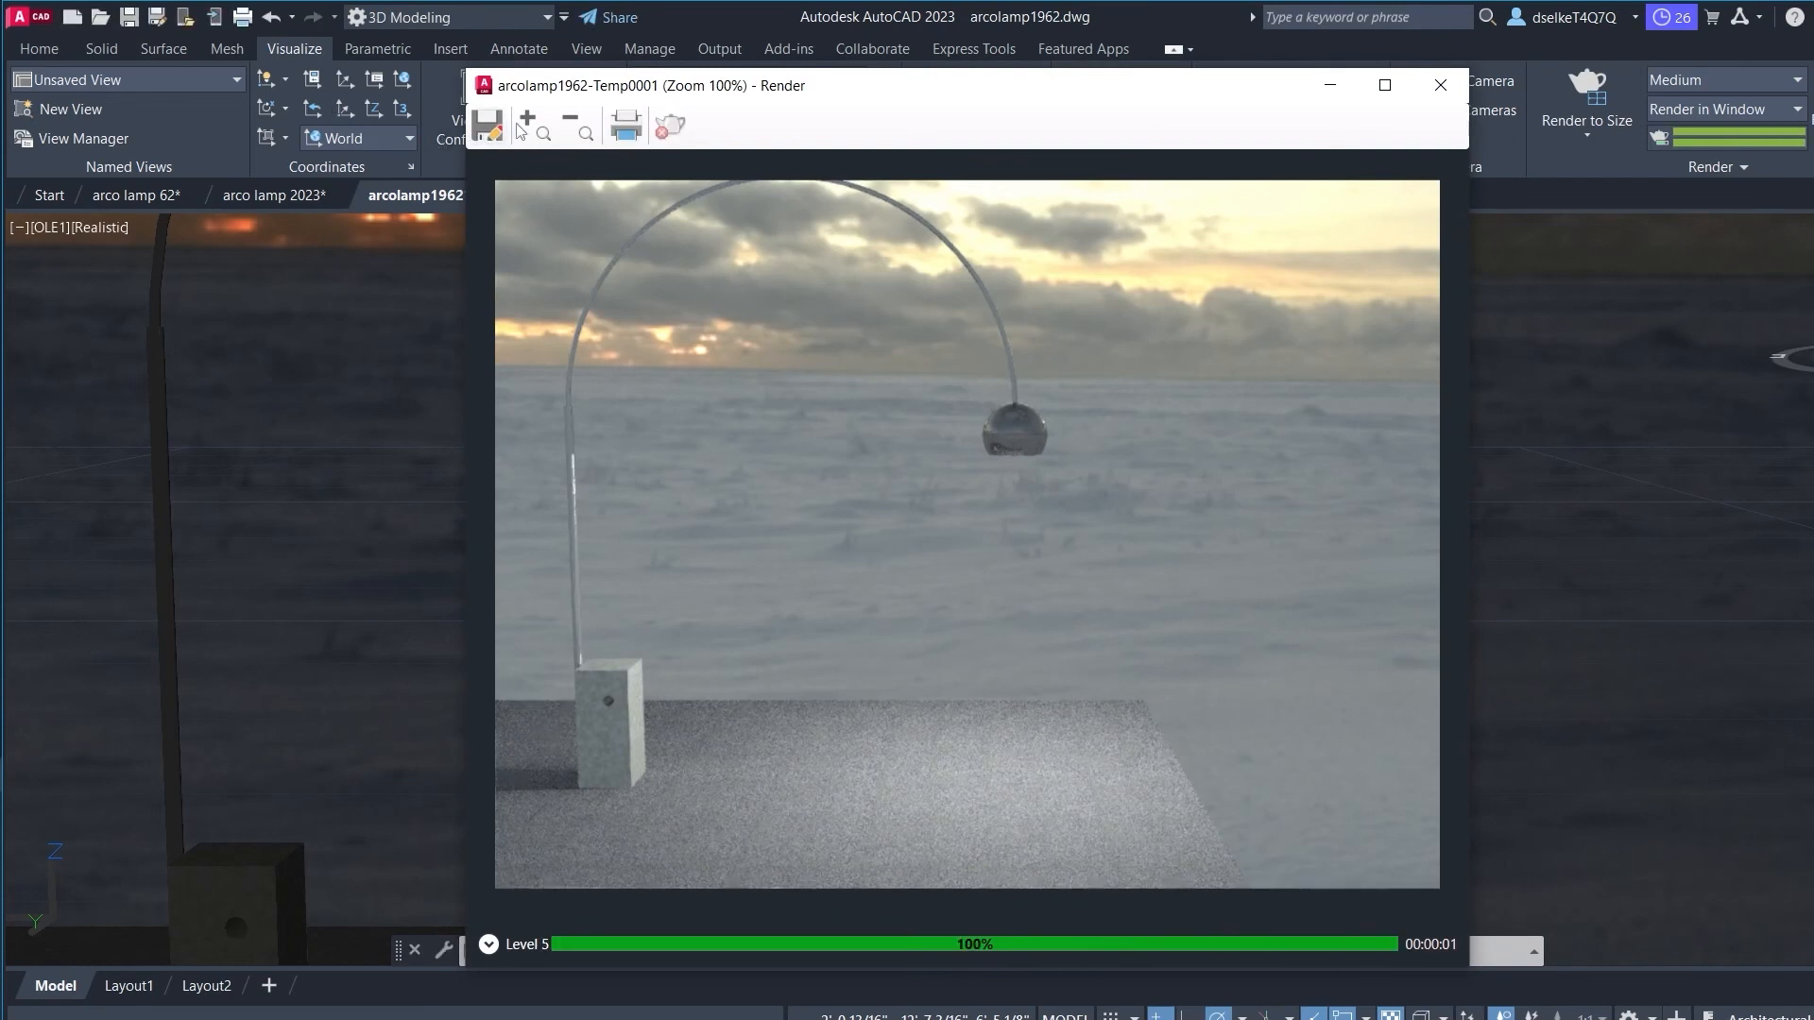
# Step: Save the rendered image as a JPEG named arcolamp1962-Temp0001.jpeg in the res folder on the Desktop, accepting quality 95
pyautogui.click(488, 123)
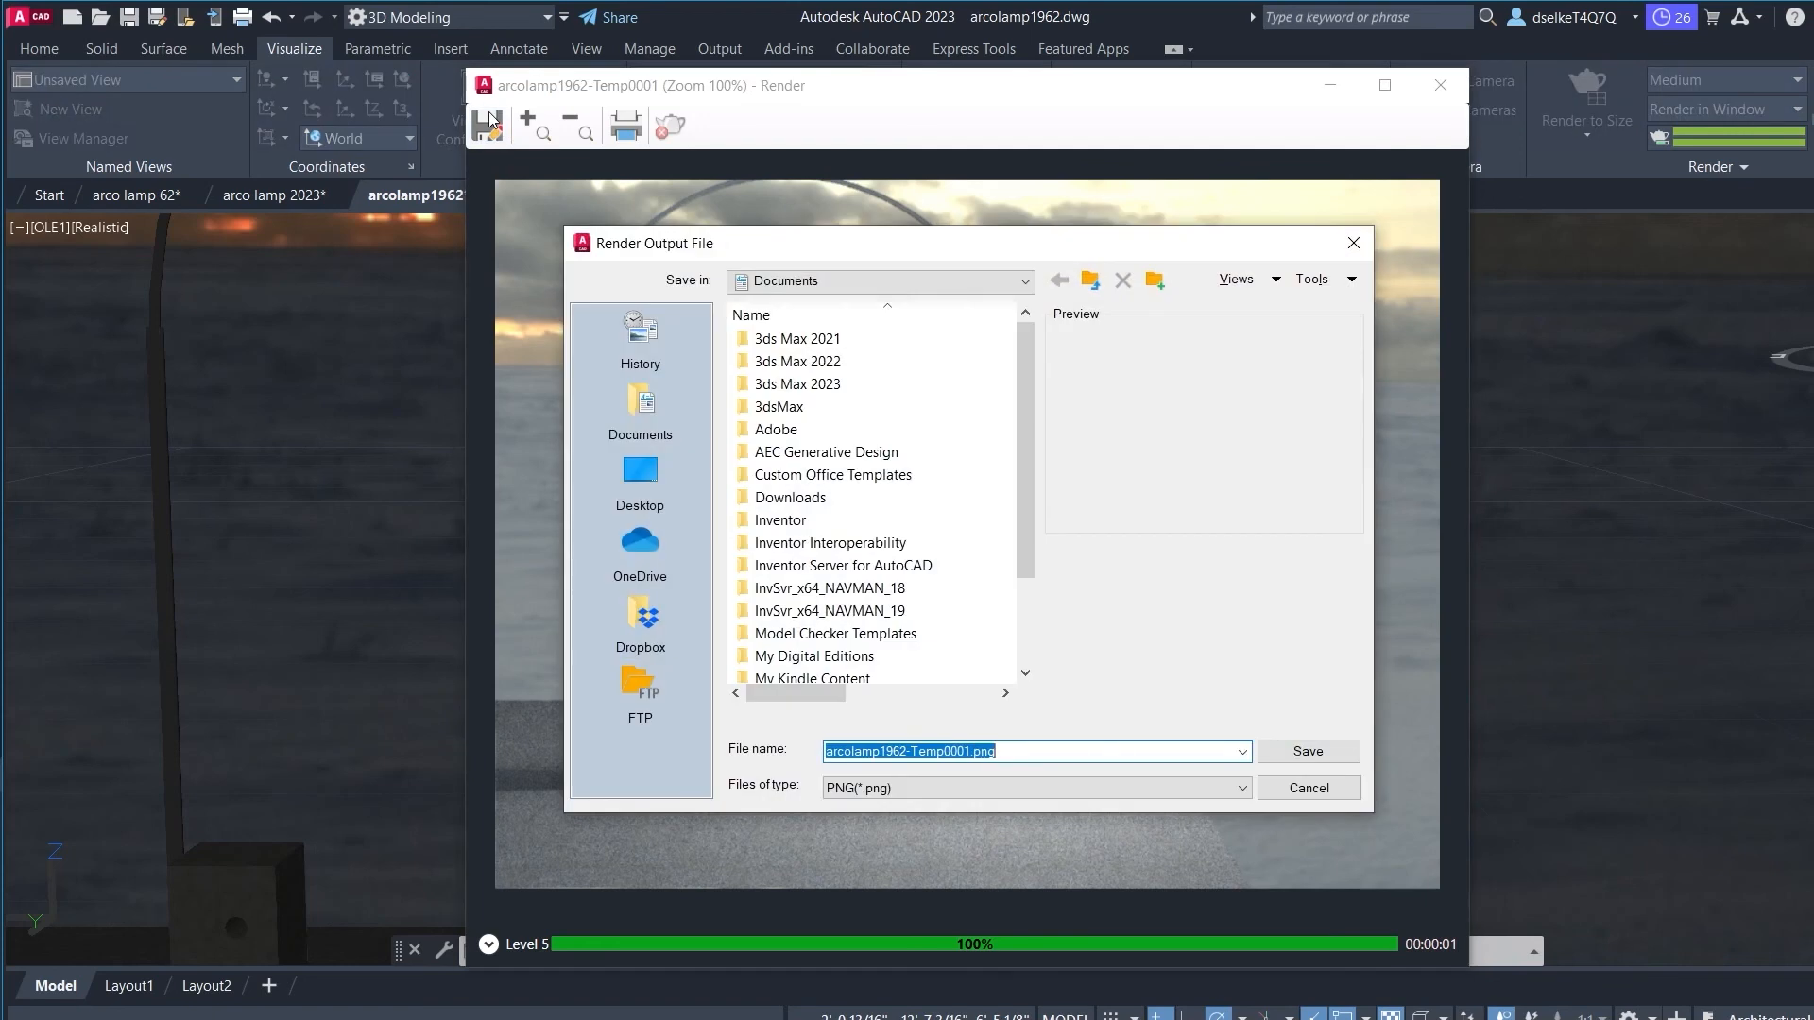
pyautogui.click(929, 787)
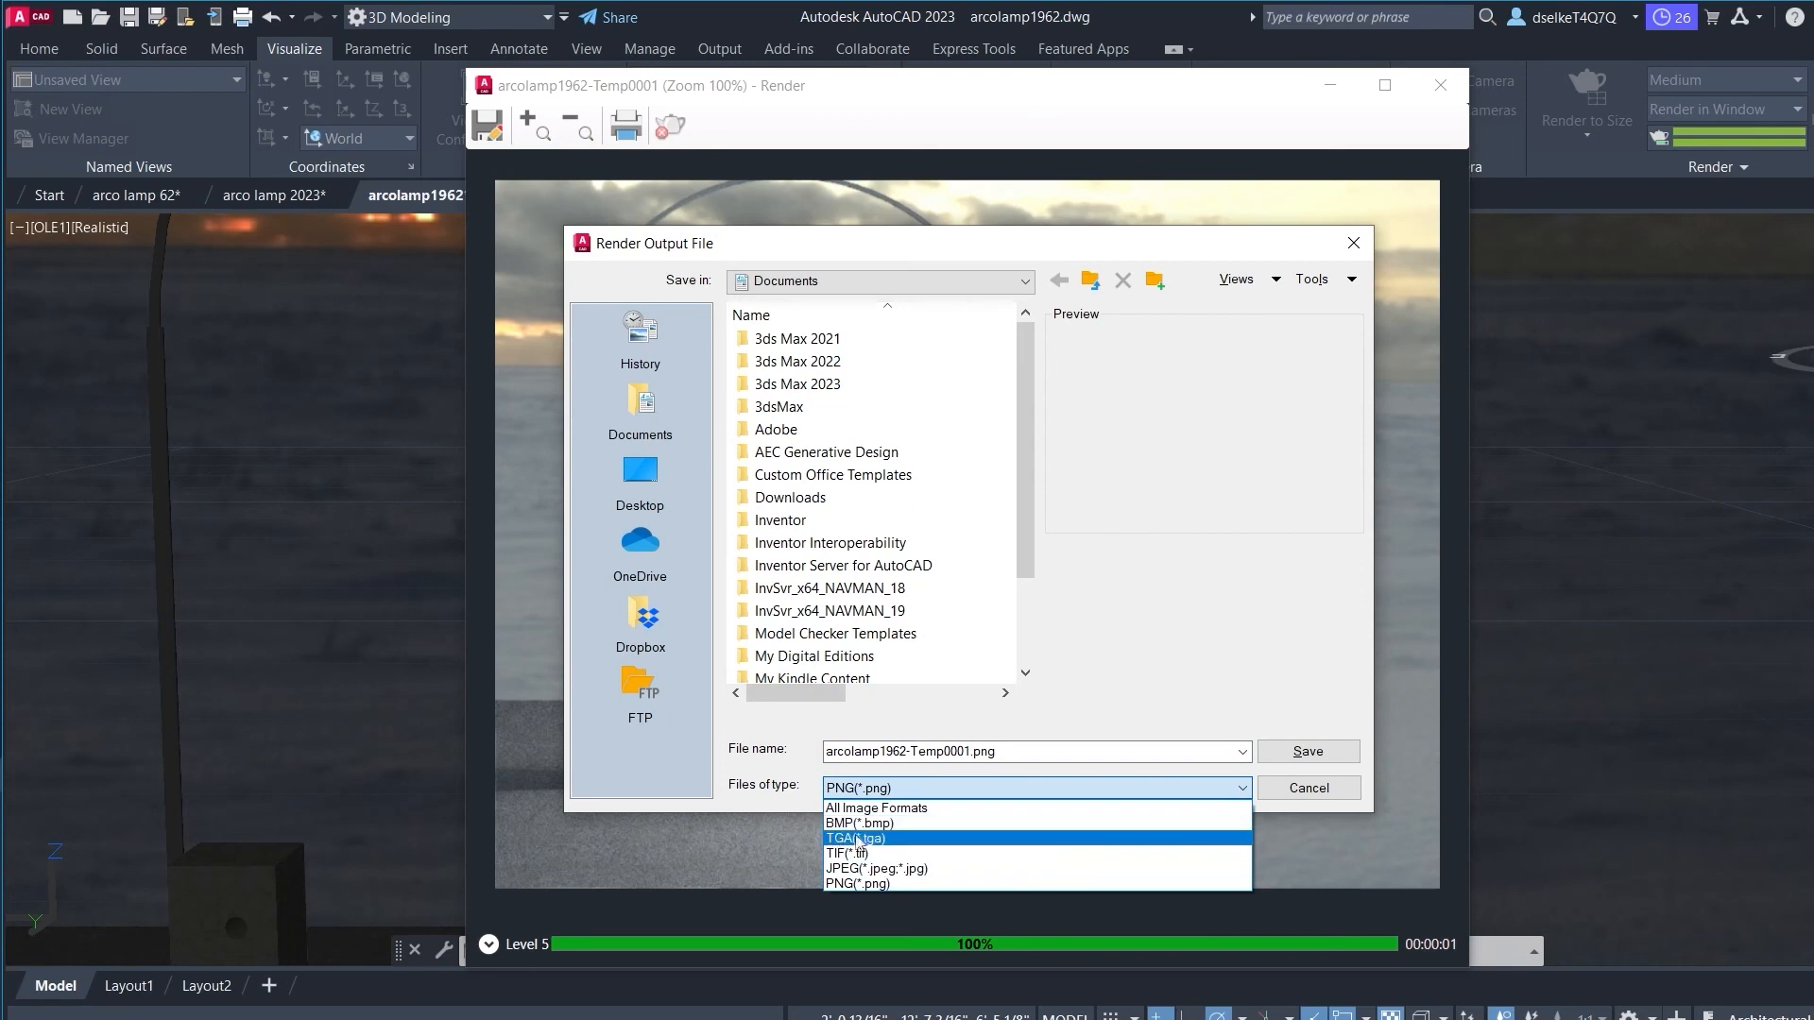
pyautogui.click(915, 869)
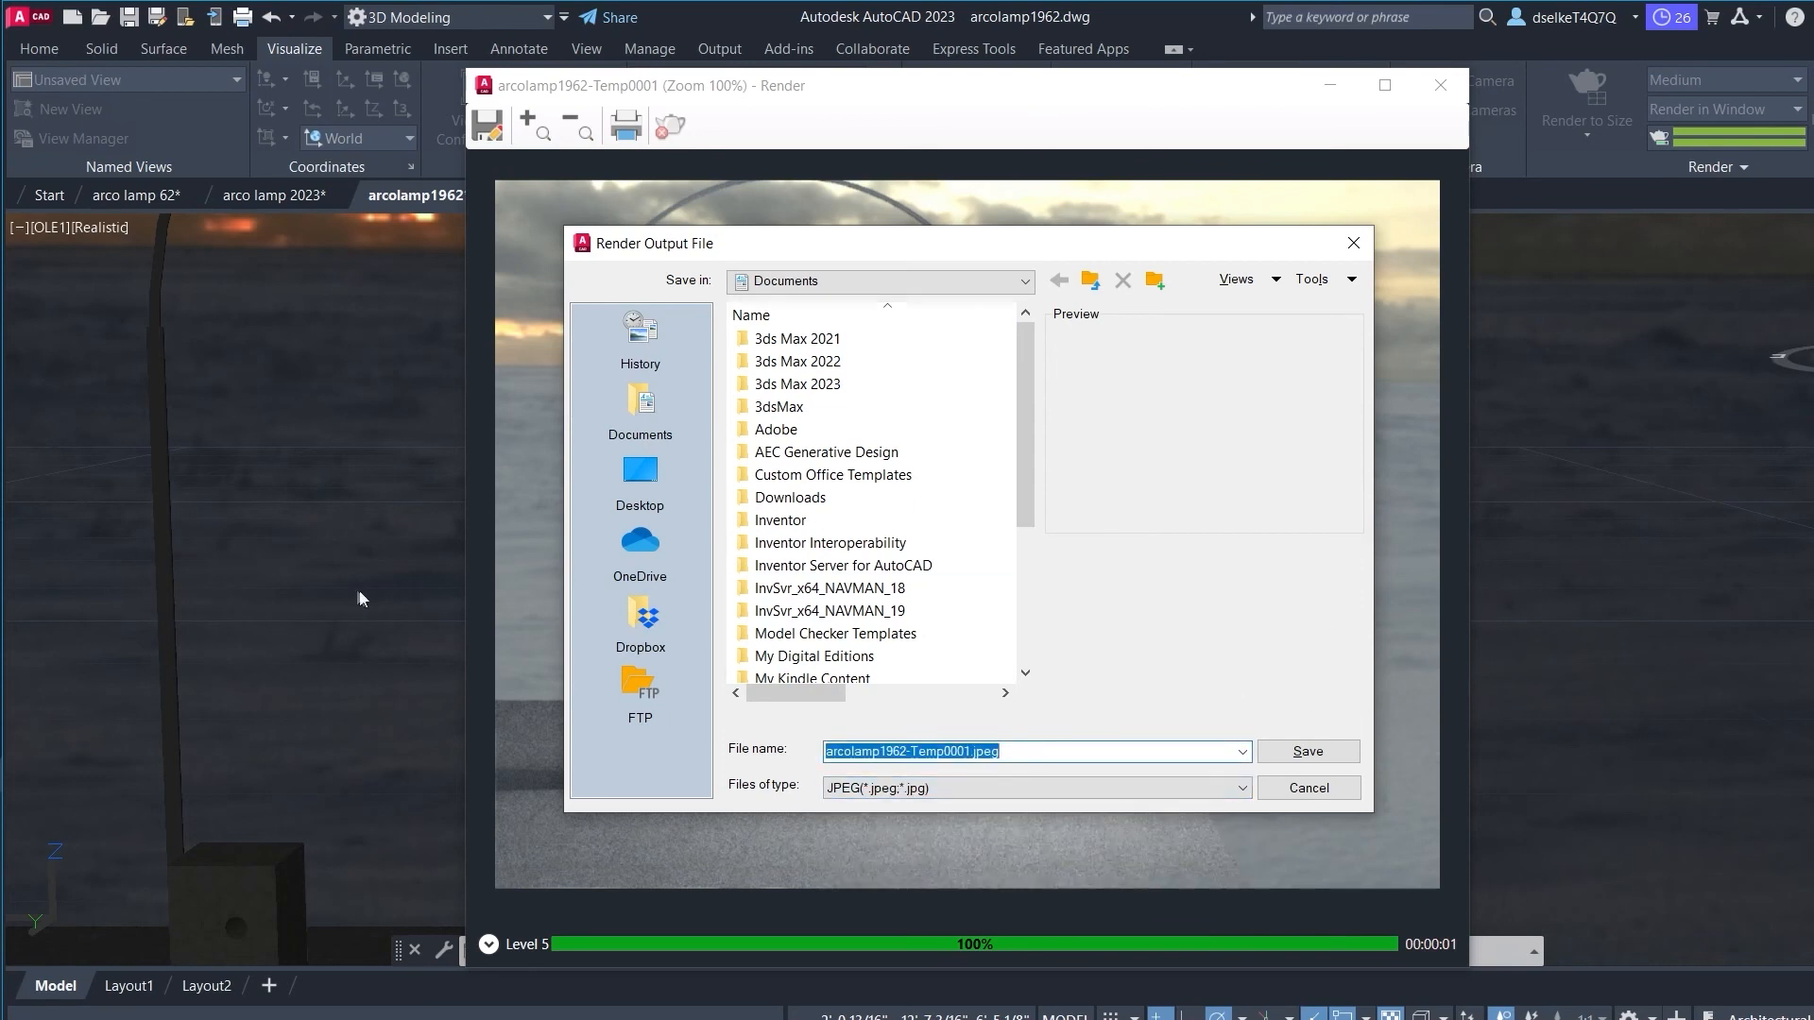
pyautogui.click(630, 473)
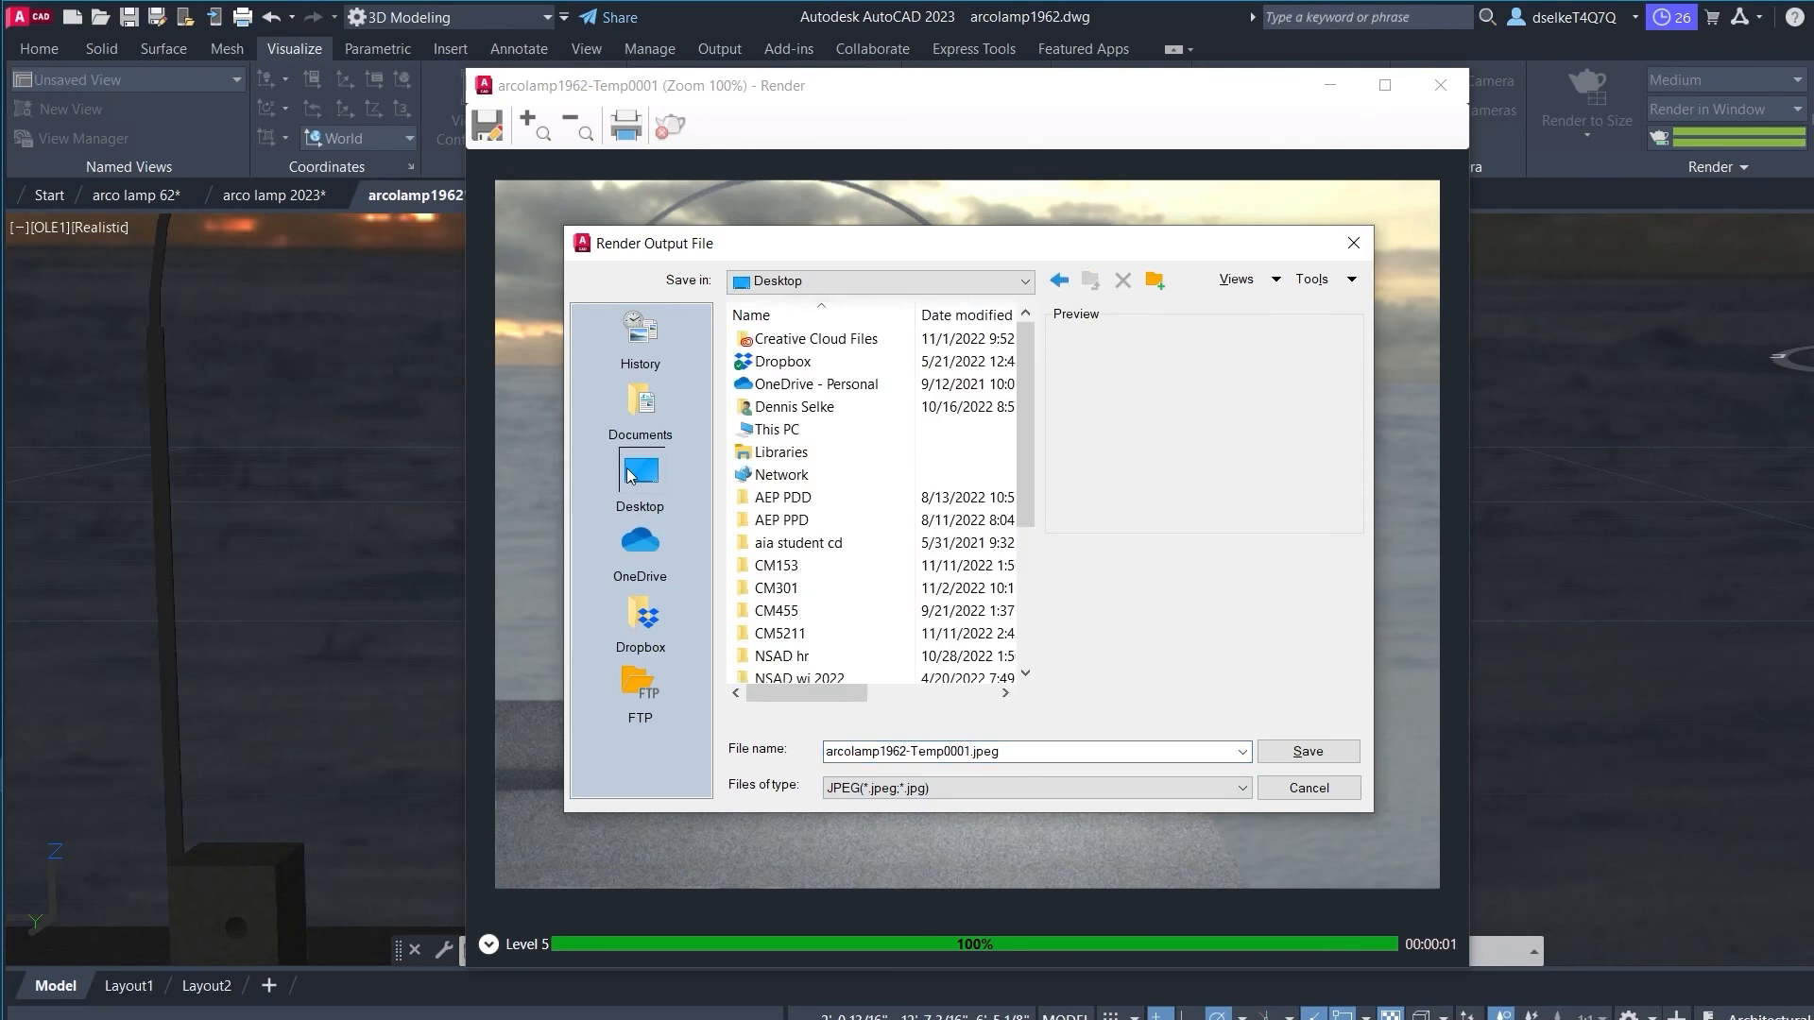
pyautogui.scroll(-4, 832, 625)
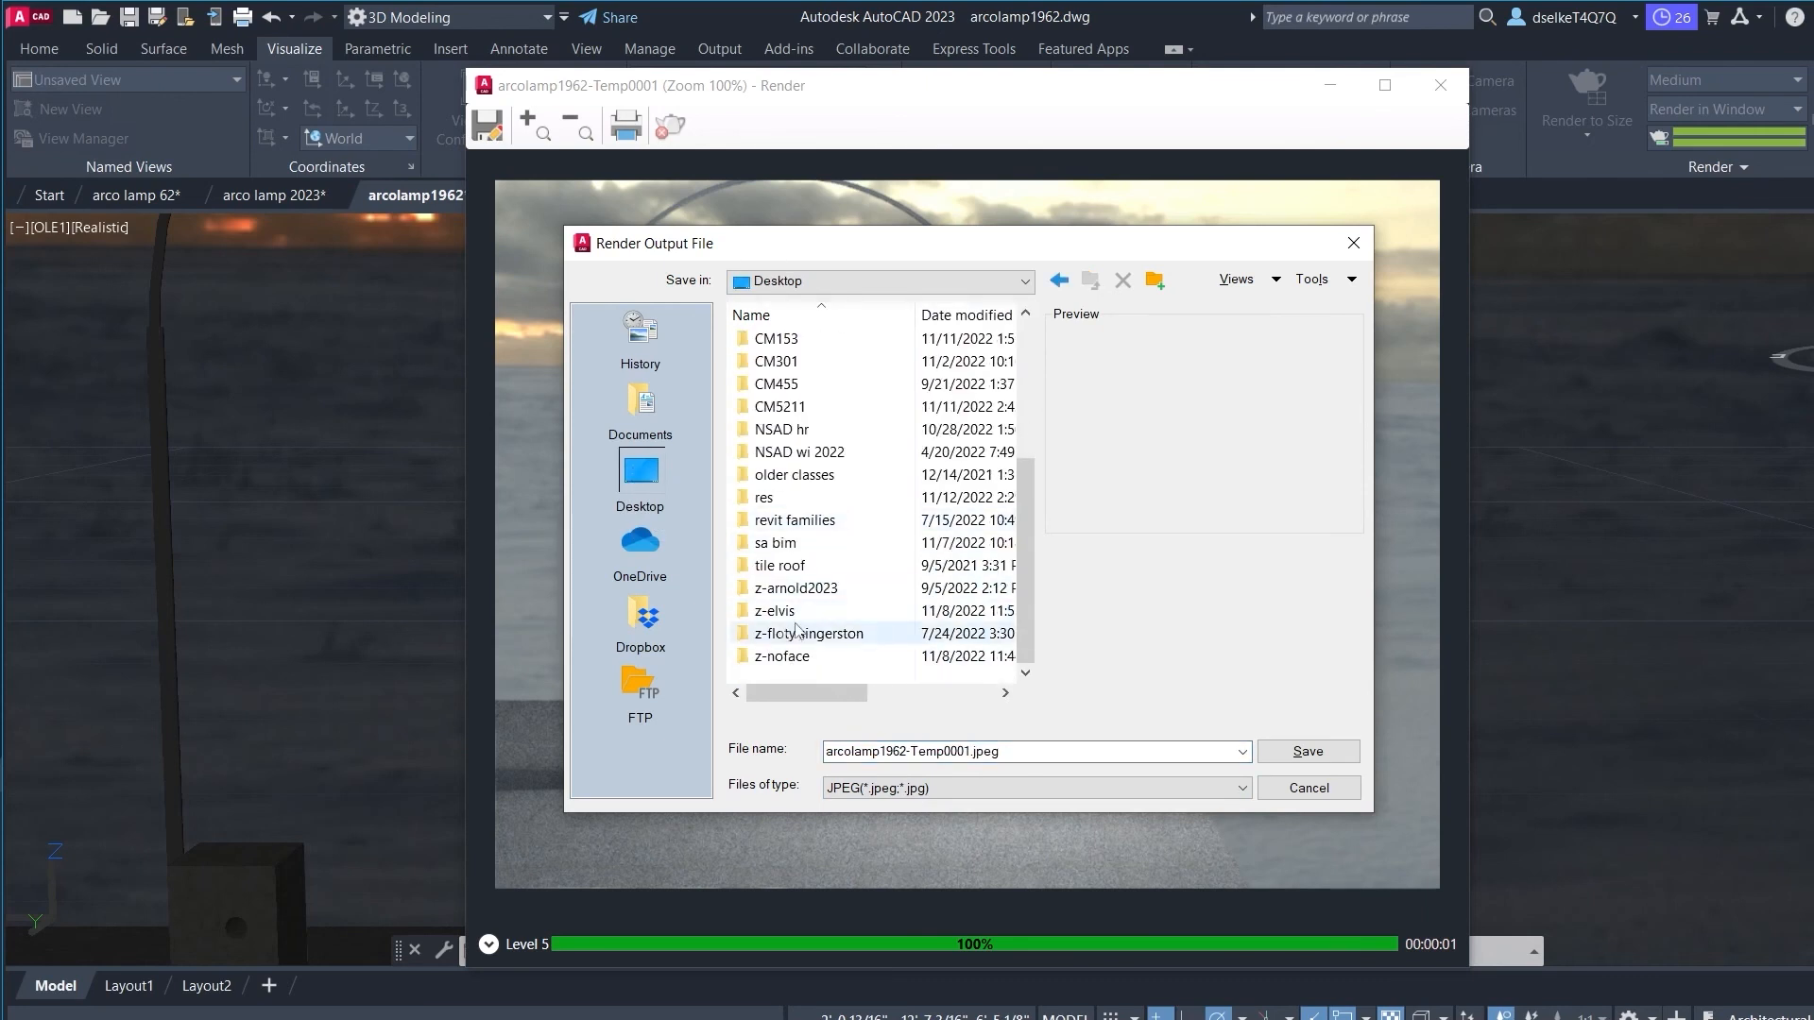
pyautogui.click(792, 501)
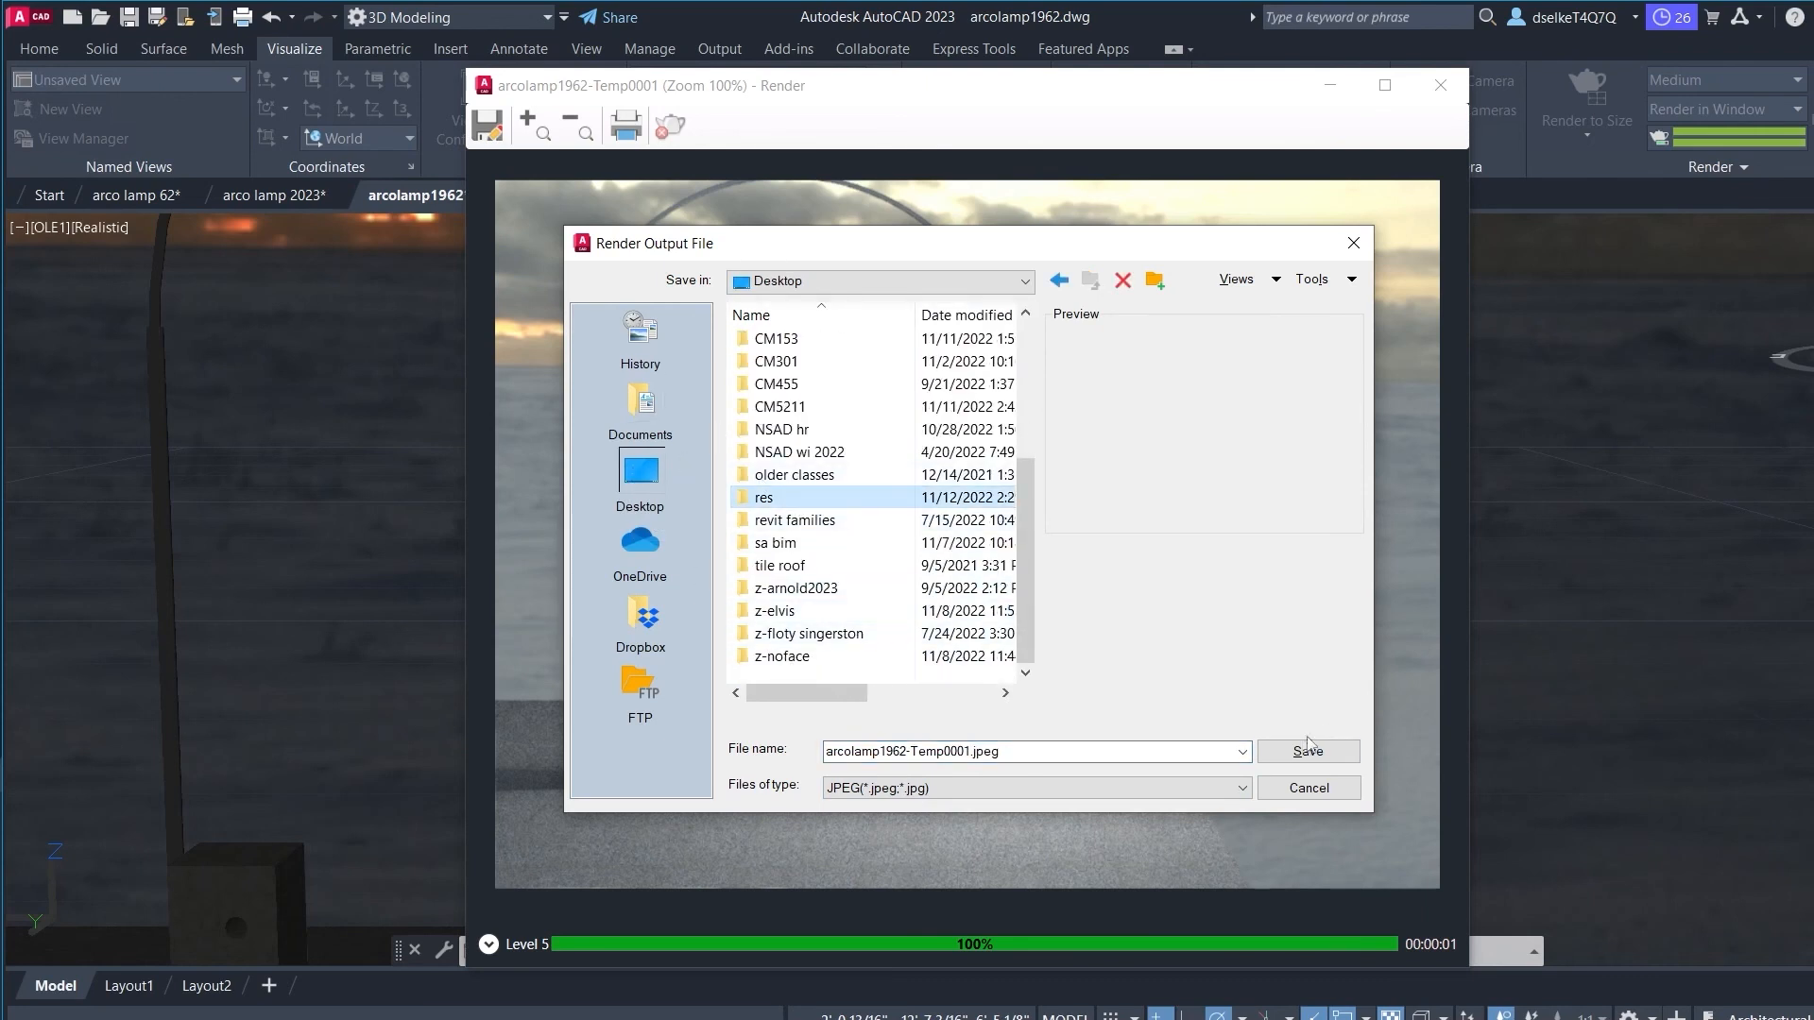
pyautogui.click(1318, 751)
pyautogui.click(1309, 749)
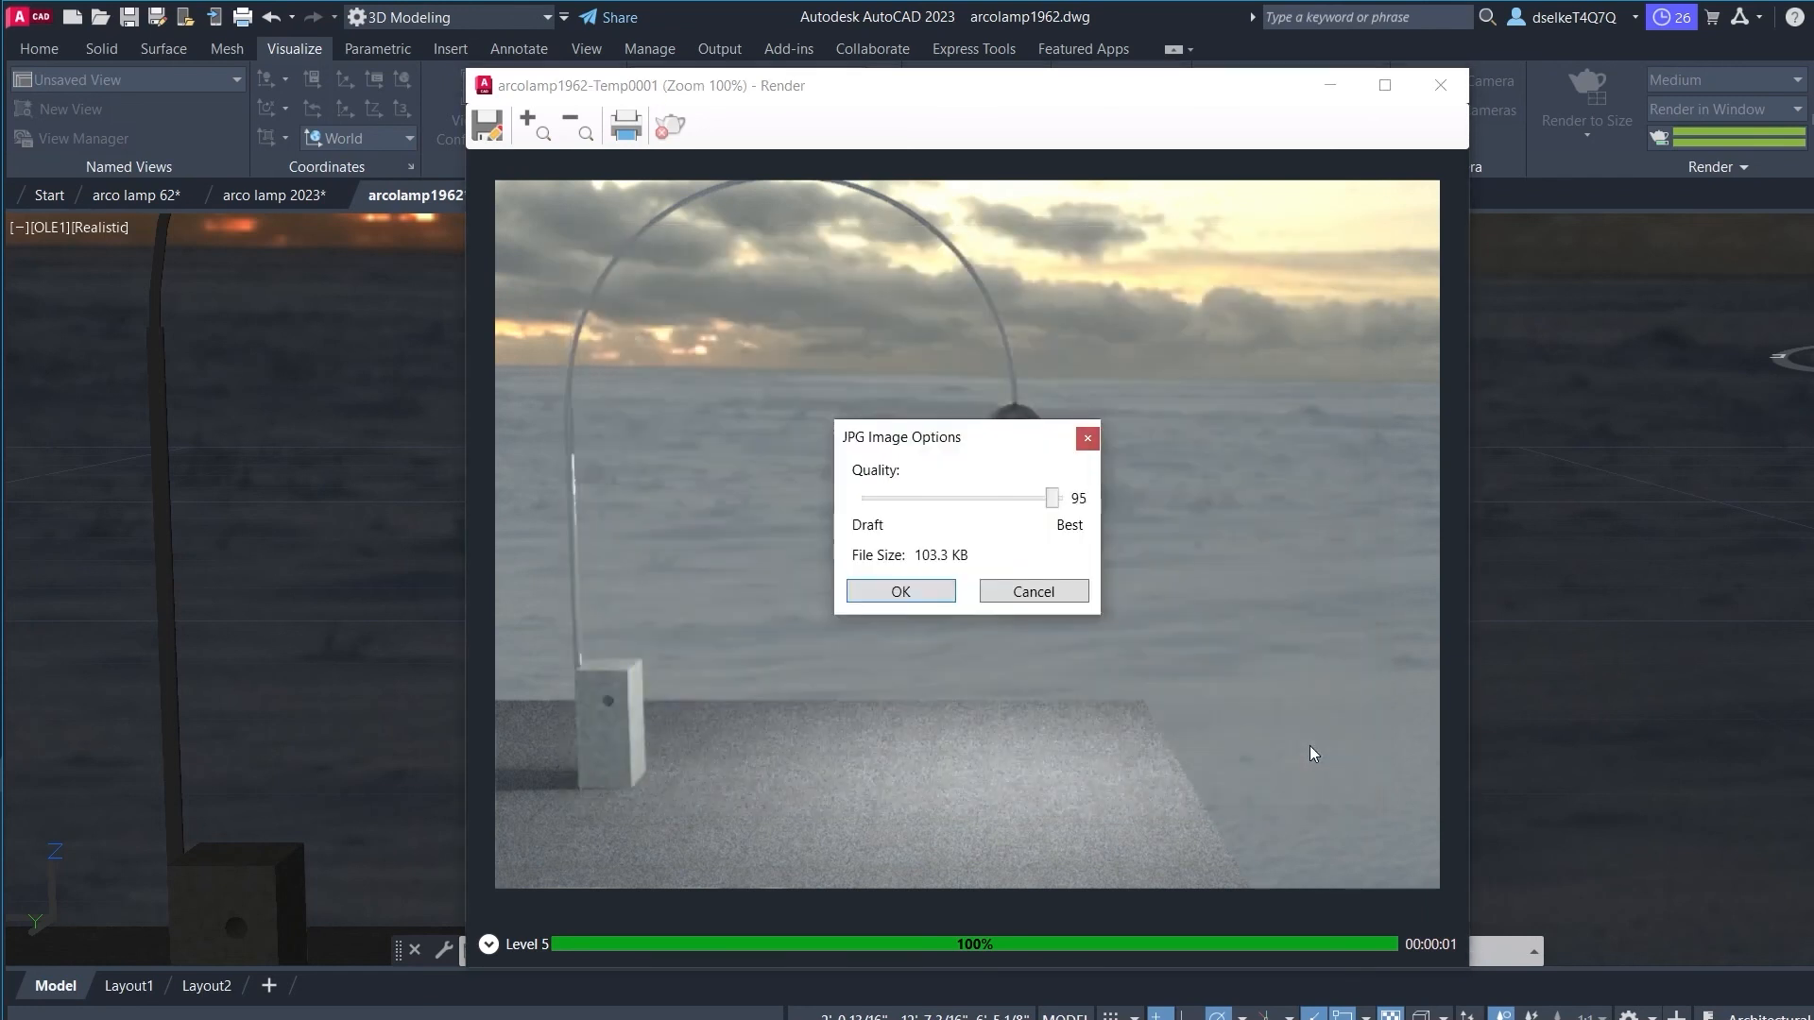
pyautogui.click(883, 586)
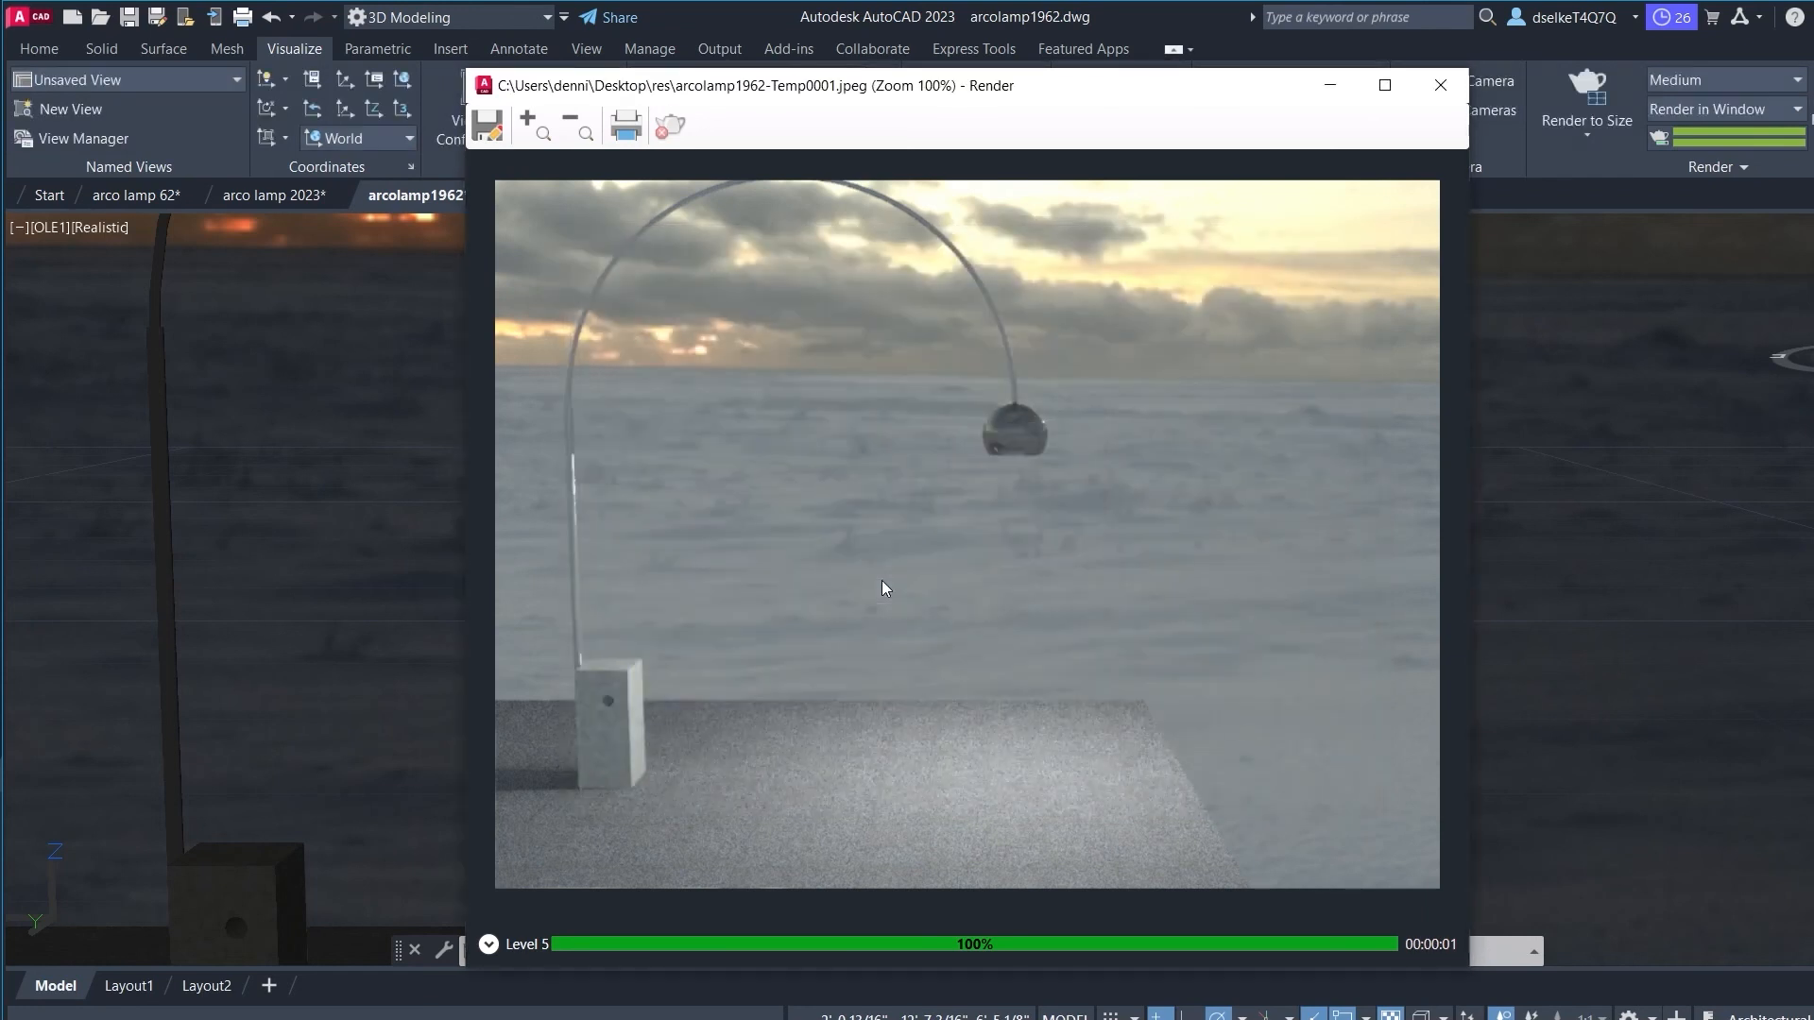